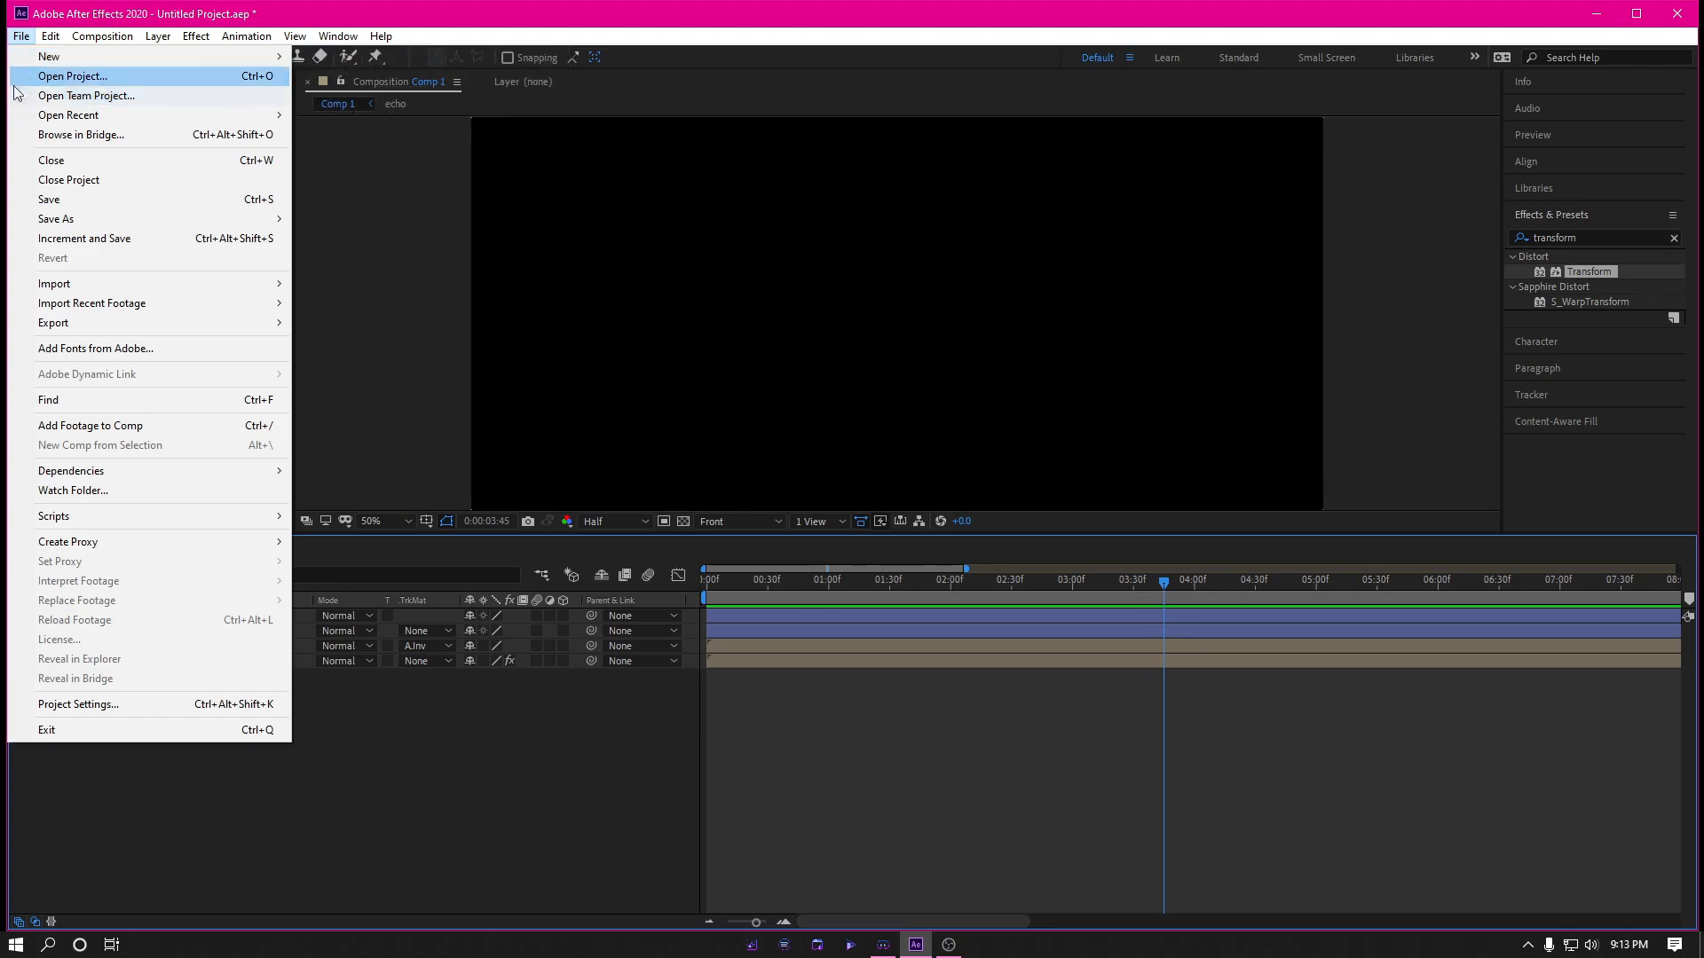
Step: Start a new project without saving the changes to the current one
mouse_move(43, 59)
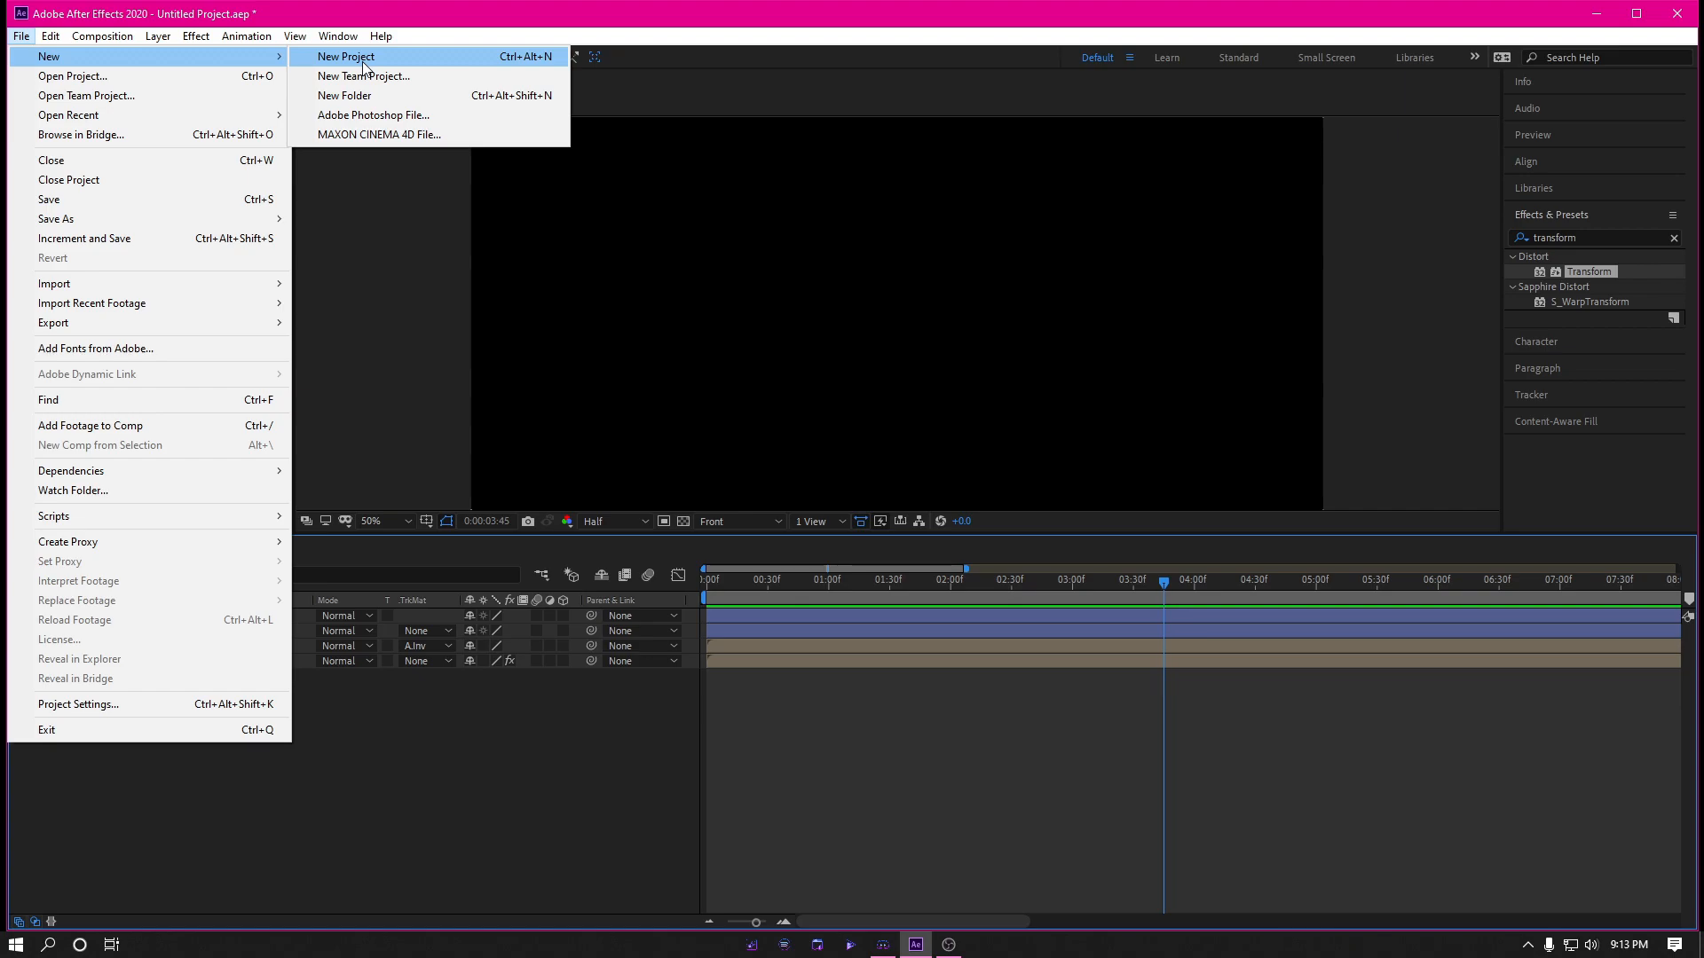
left_click(364, 59)
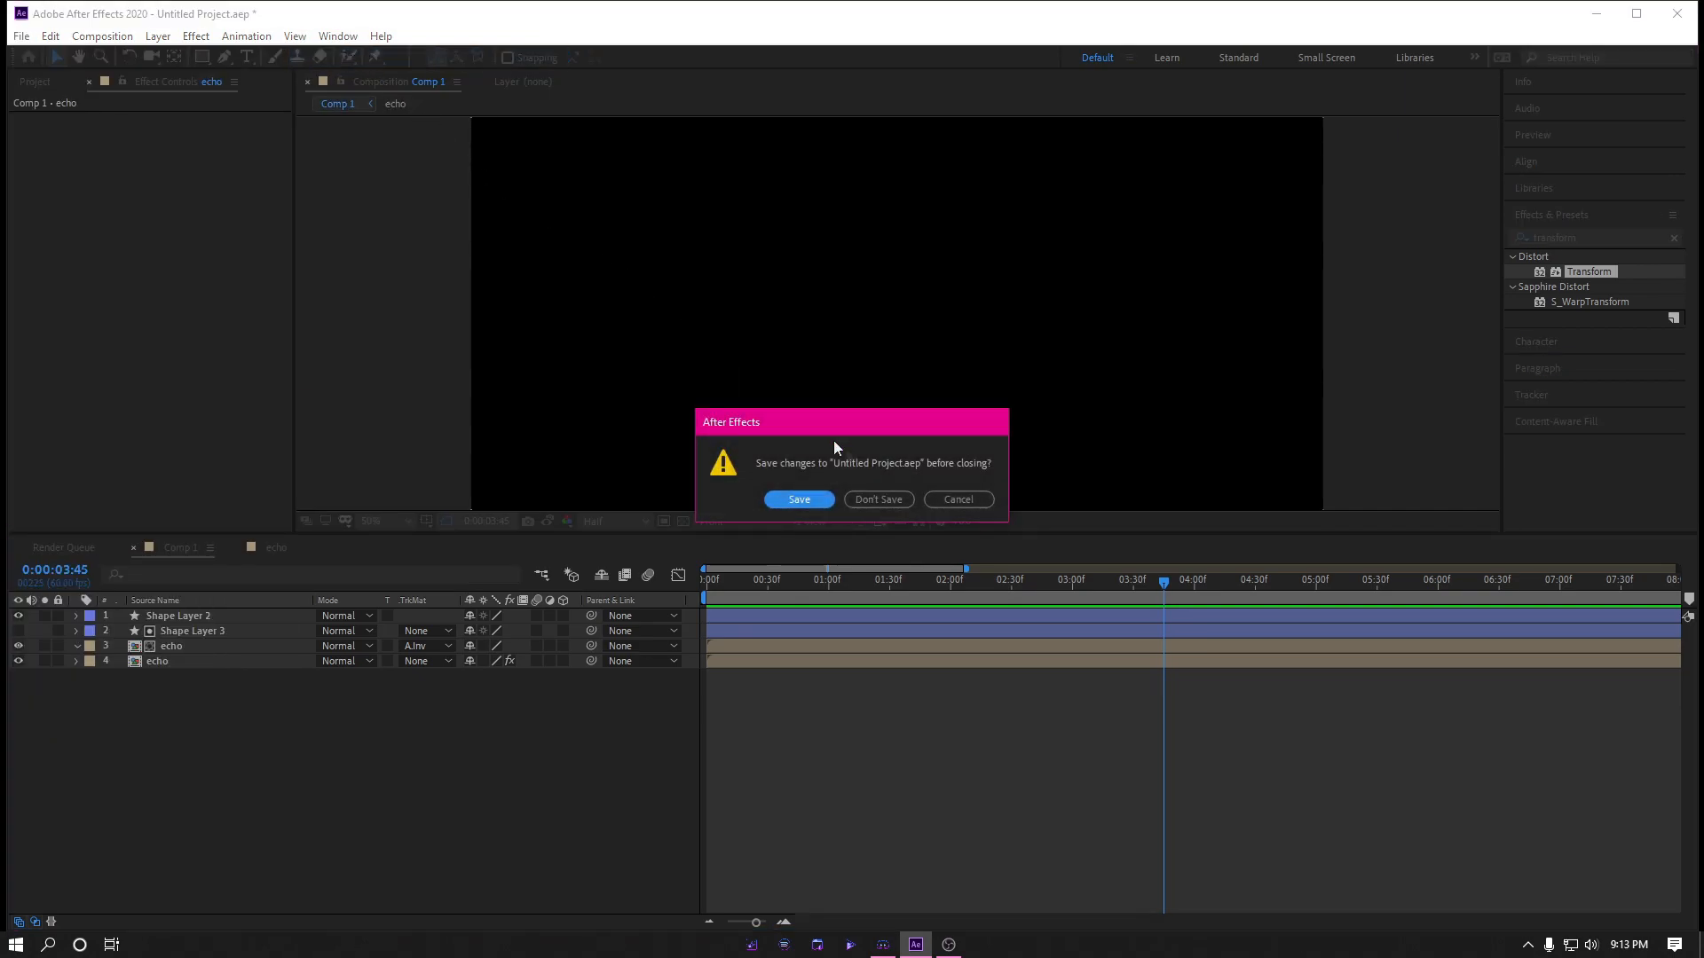
left_click(886, 499)
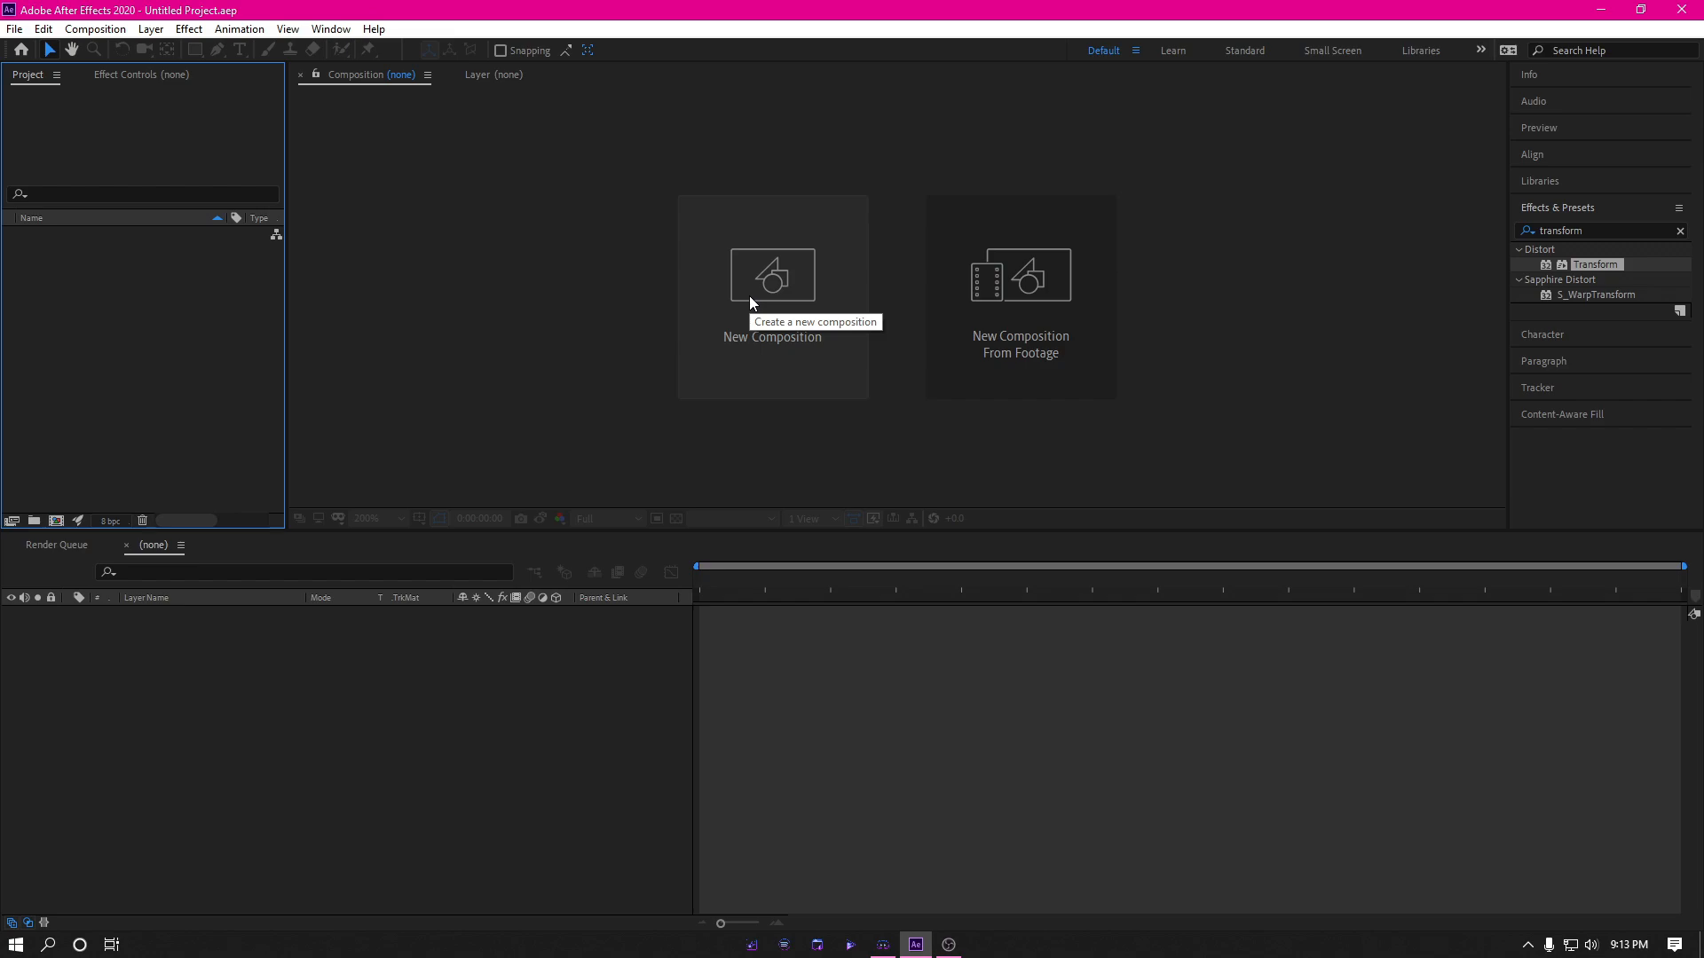
Step: Create a new composition named Kima, keeping the preset size, frame rate and duration
left_click(709, 325)
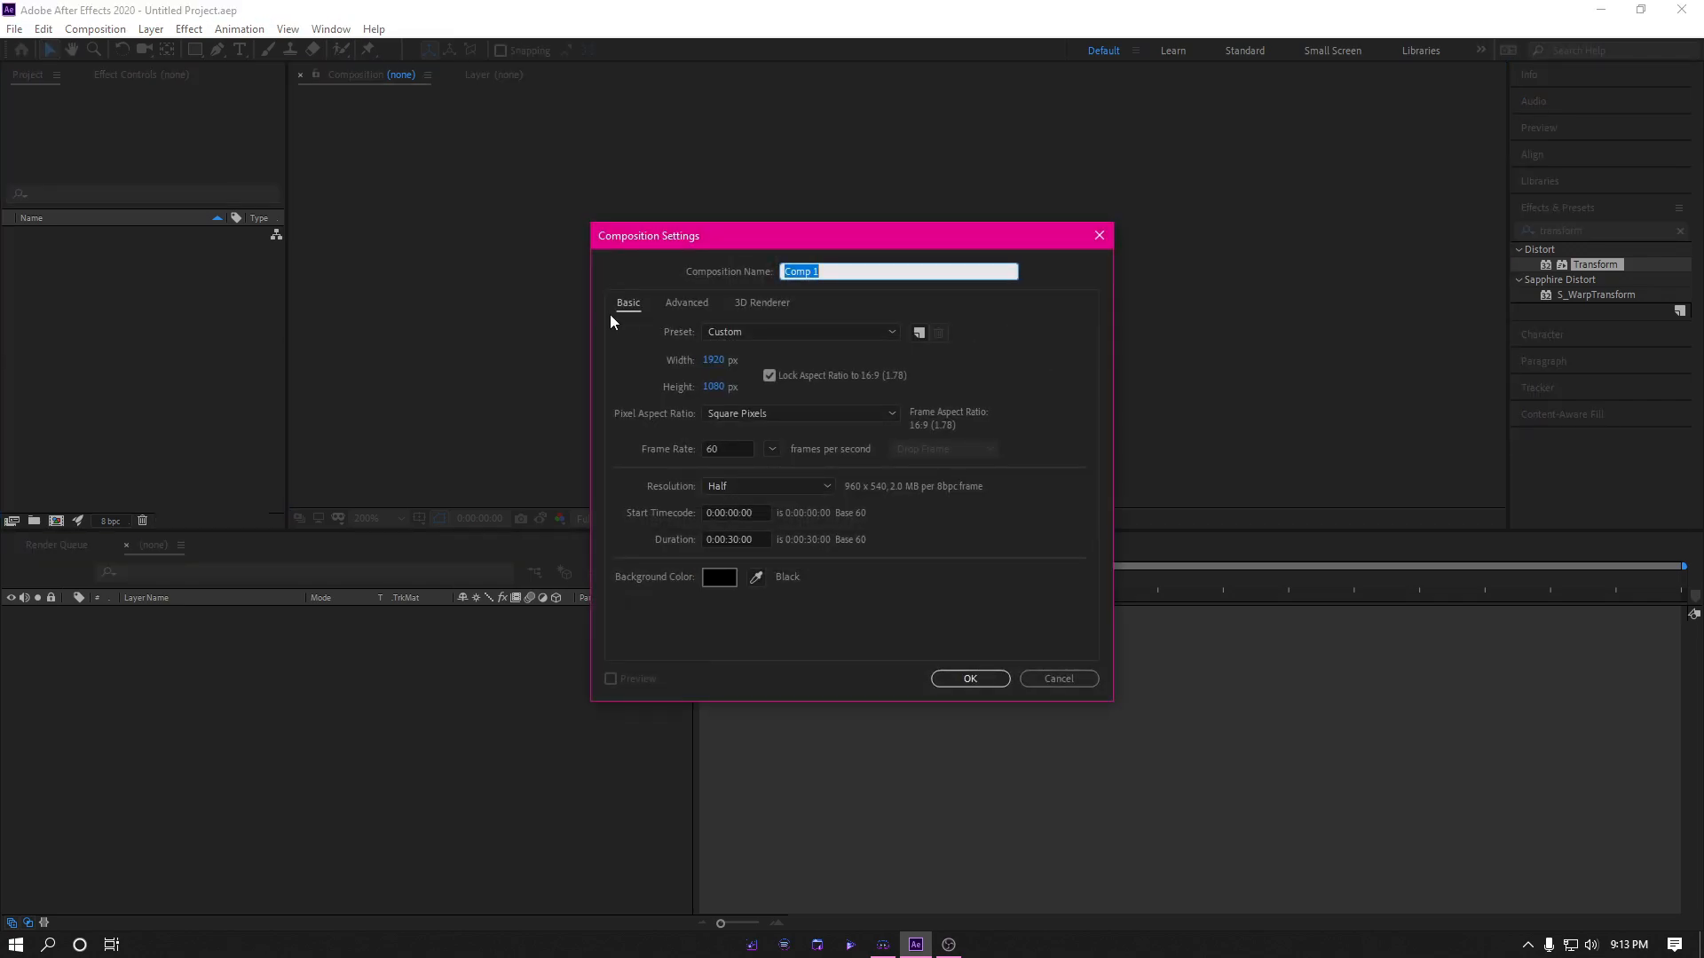
key("BackSpace")
type("Kima")
key("Return")
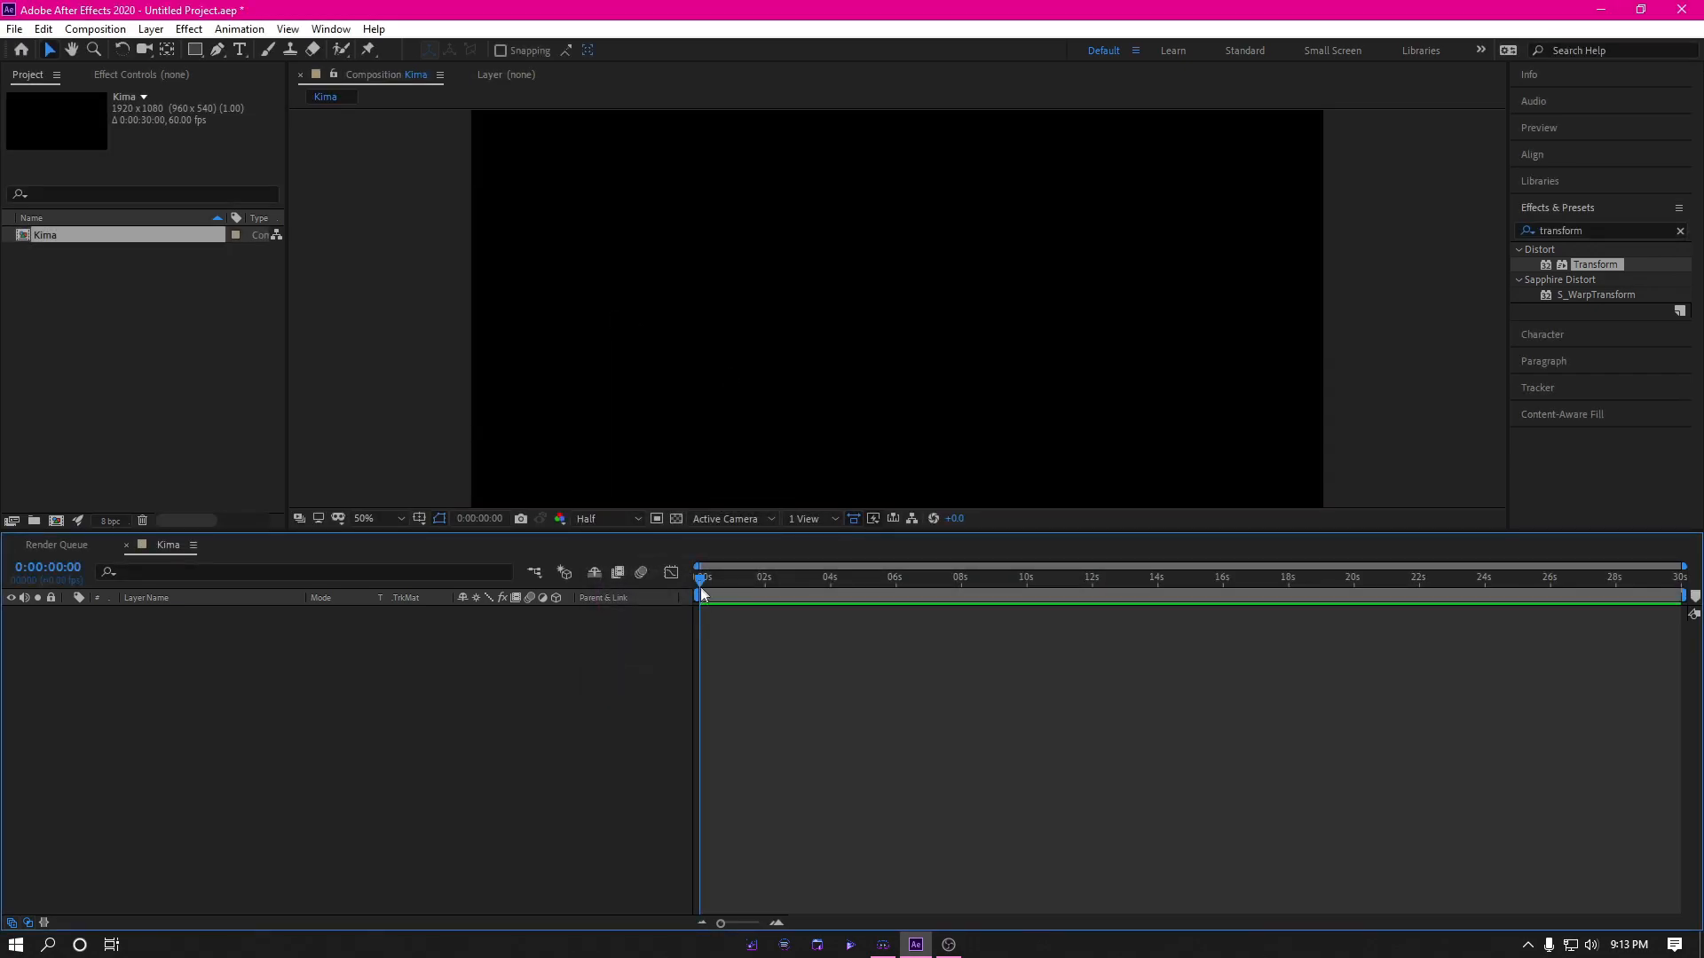
key("space")
key("space")
Step: Add a text layer reading KIMA to the composition
left_click(248, 51)
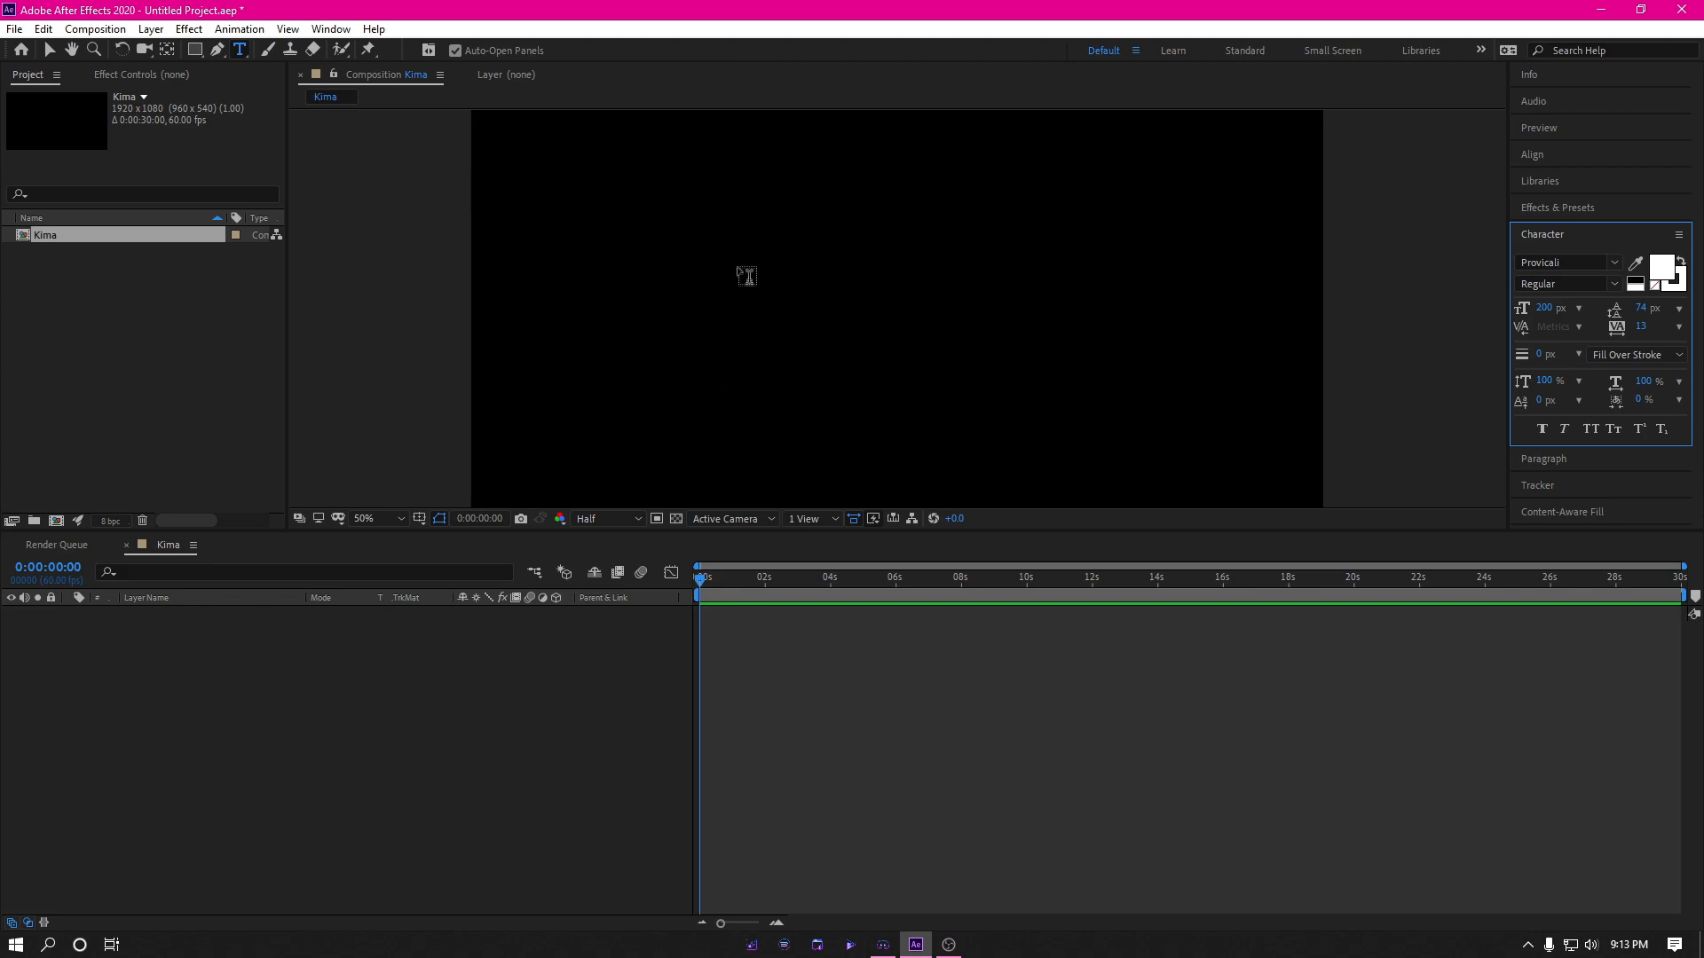
left_click(752, 319)
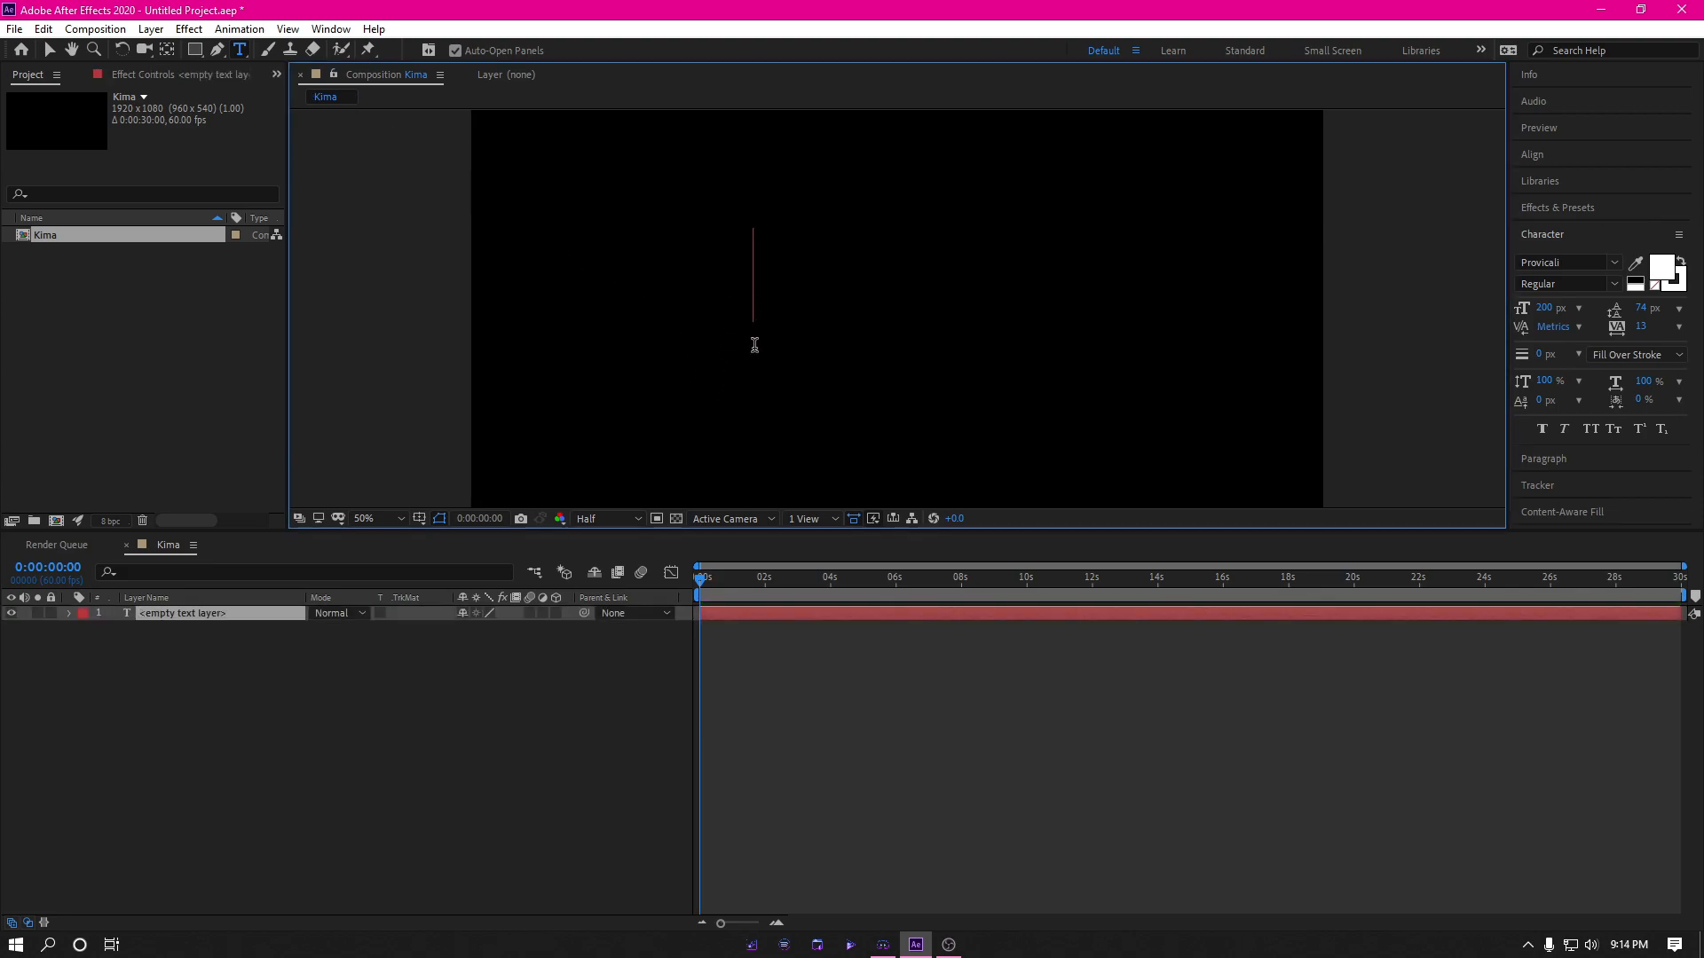
type("KIMA")
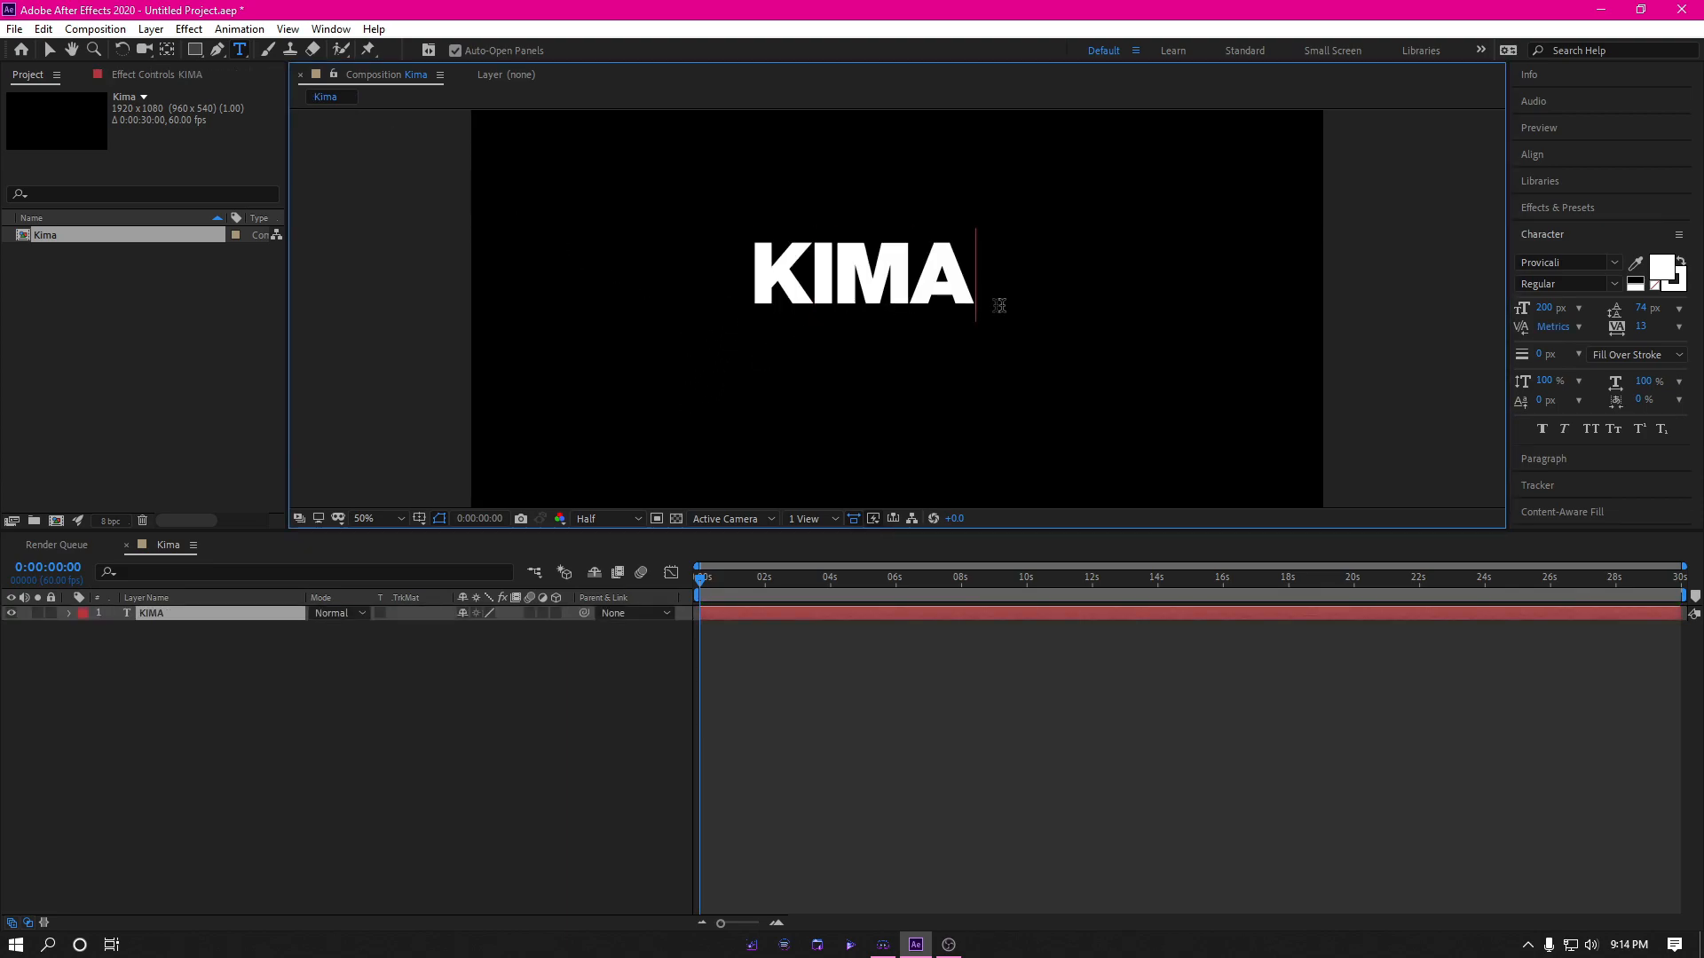
Step: Centre the KIMA text horizontally and vertically in the composition
key("ctrl+a")
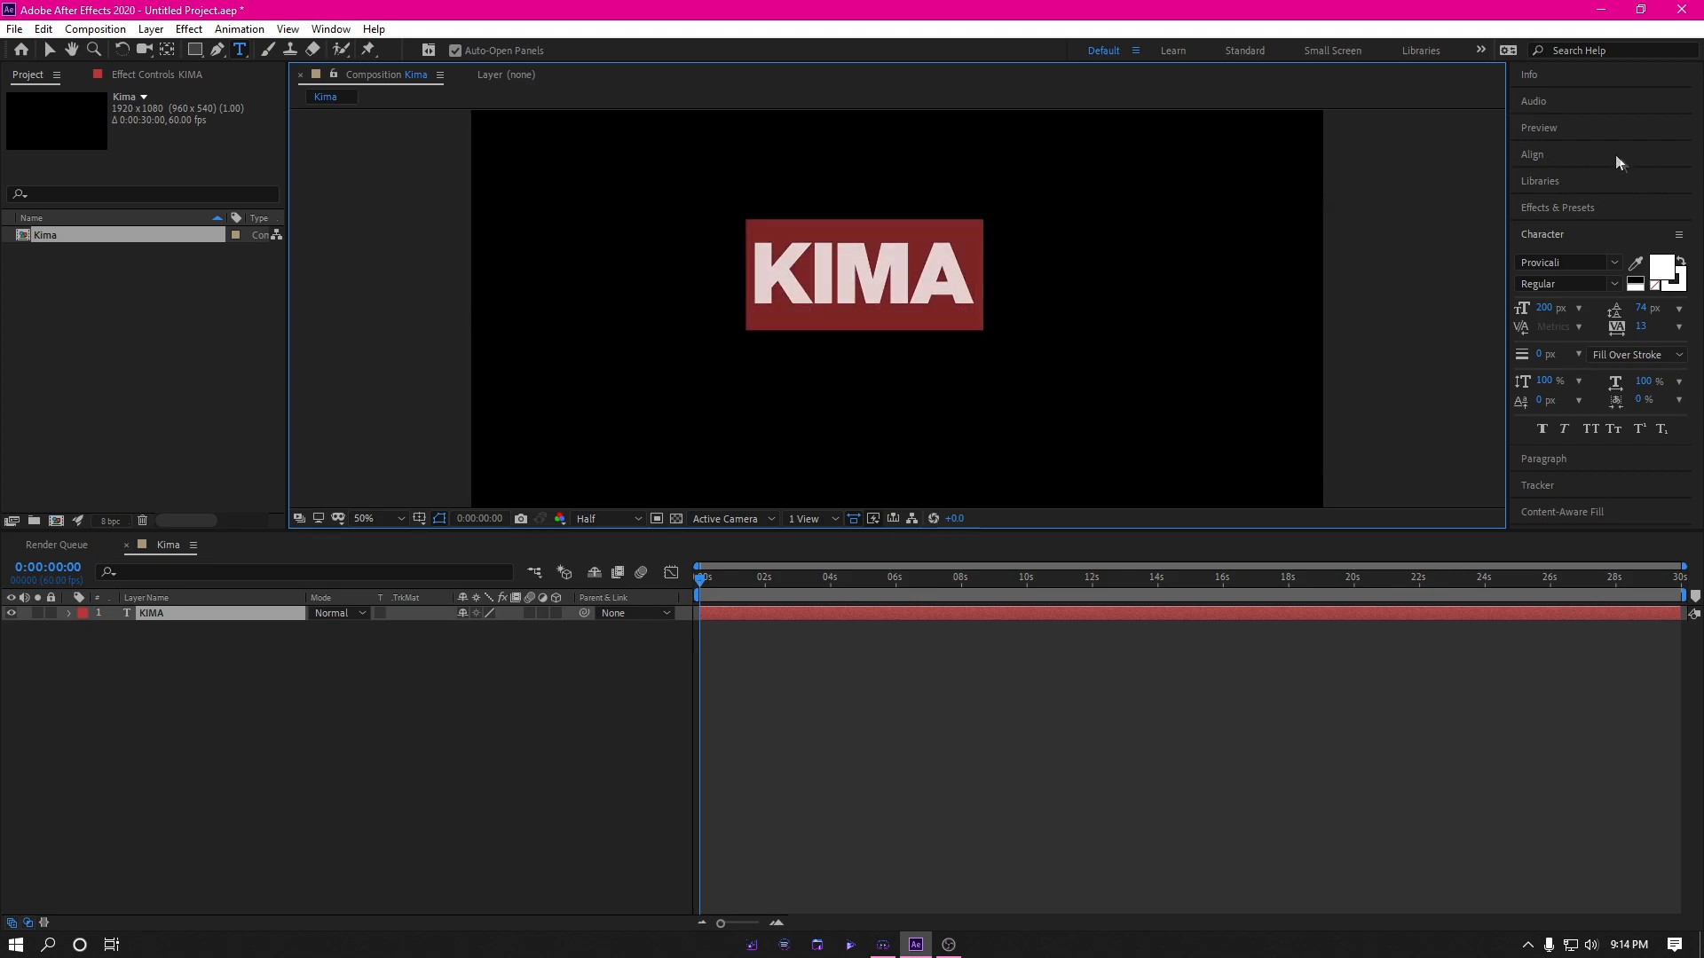
left_click_drag(1620, 156, 1610, 137)
left_click(1561, 126)
left_click(1556, 172)
key("Caps_Lock")
left_click(1648, 173)
key("Caps_Lock")
left_click(914, 757)
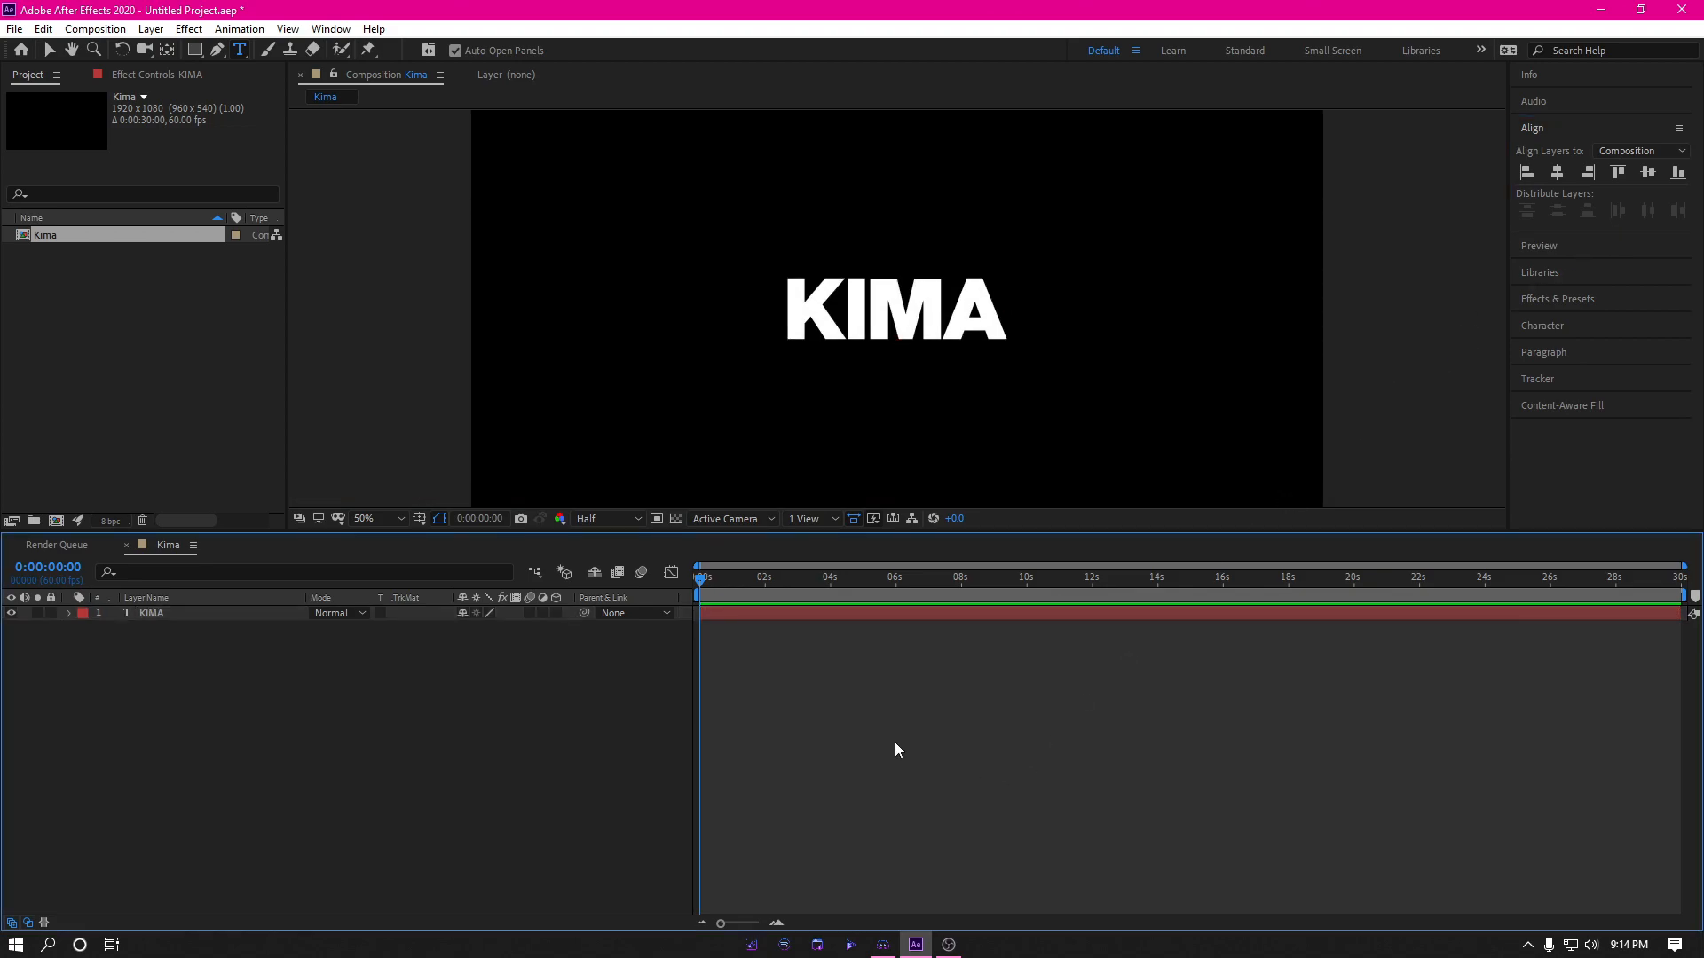
Step: Create a shape layer from the KIMA text layer with Create Shapes from Text
mouse_move(703, 578)
left_mouse_down()
mouse_move(719, 594)
mouse_move(678, 575)
left_mouse_up()
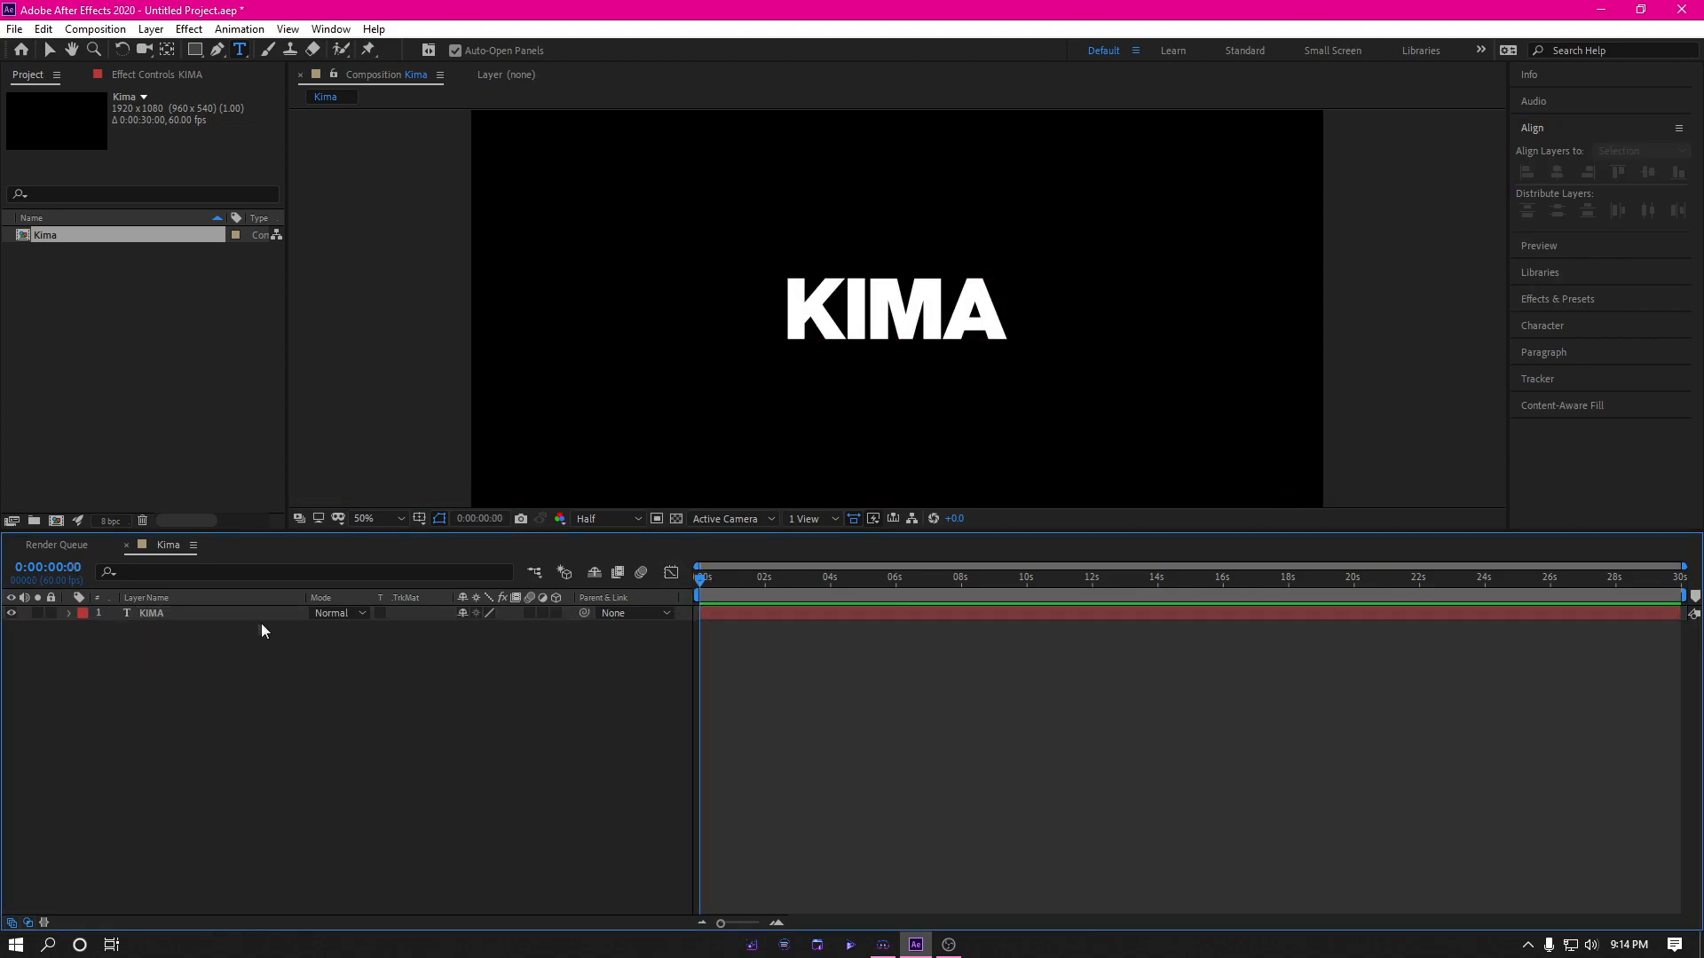
left_click_drag(717, 578, 683, 585)
right_click(211, 609)
mouse_move(346, 520)
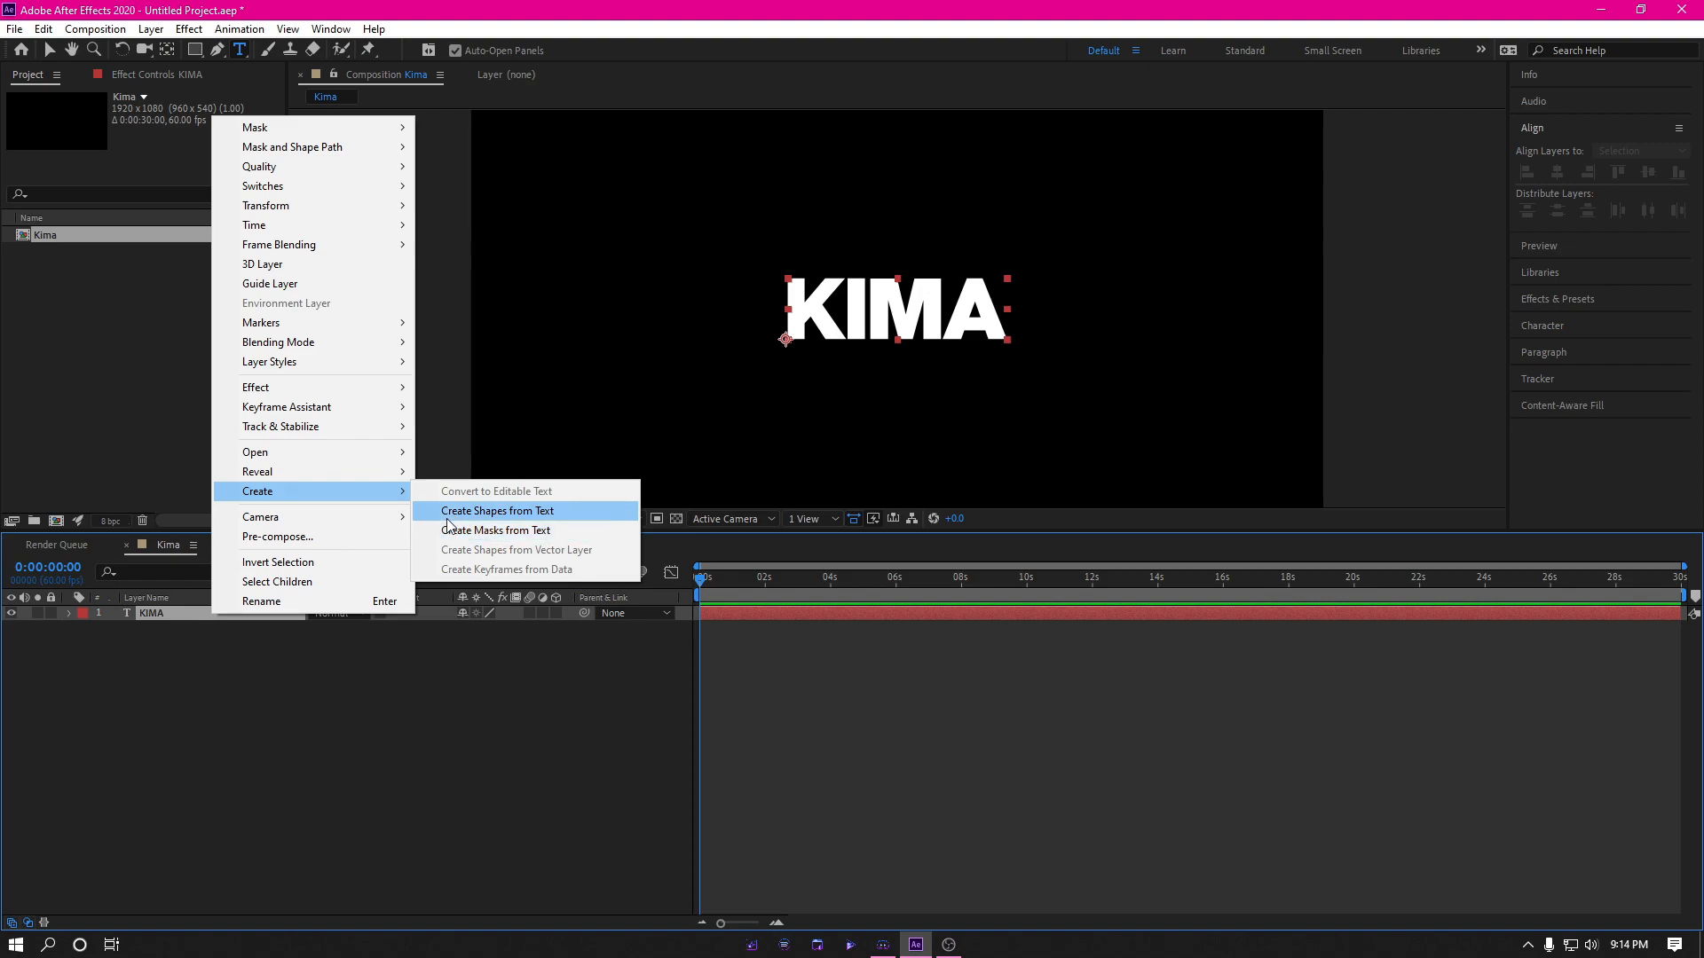
left_click(446, 519)
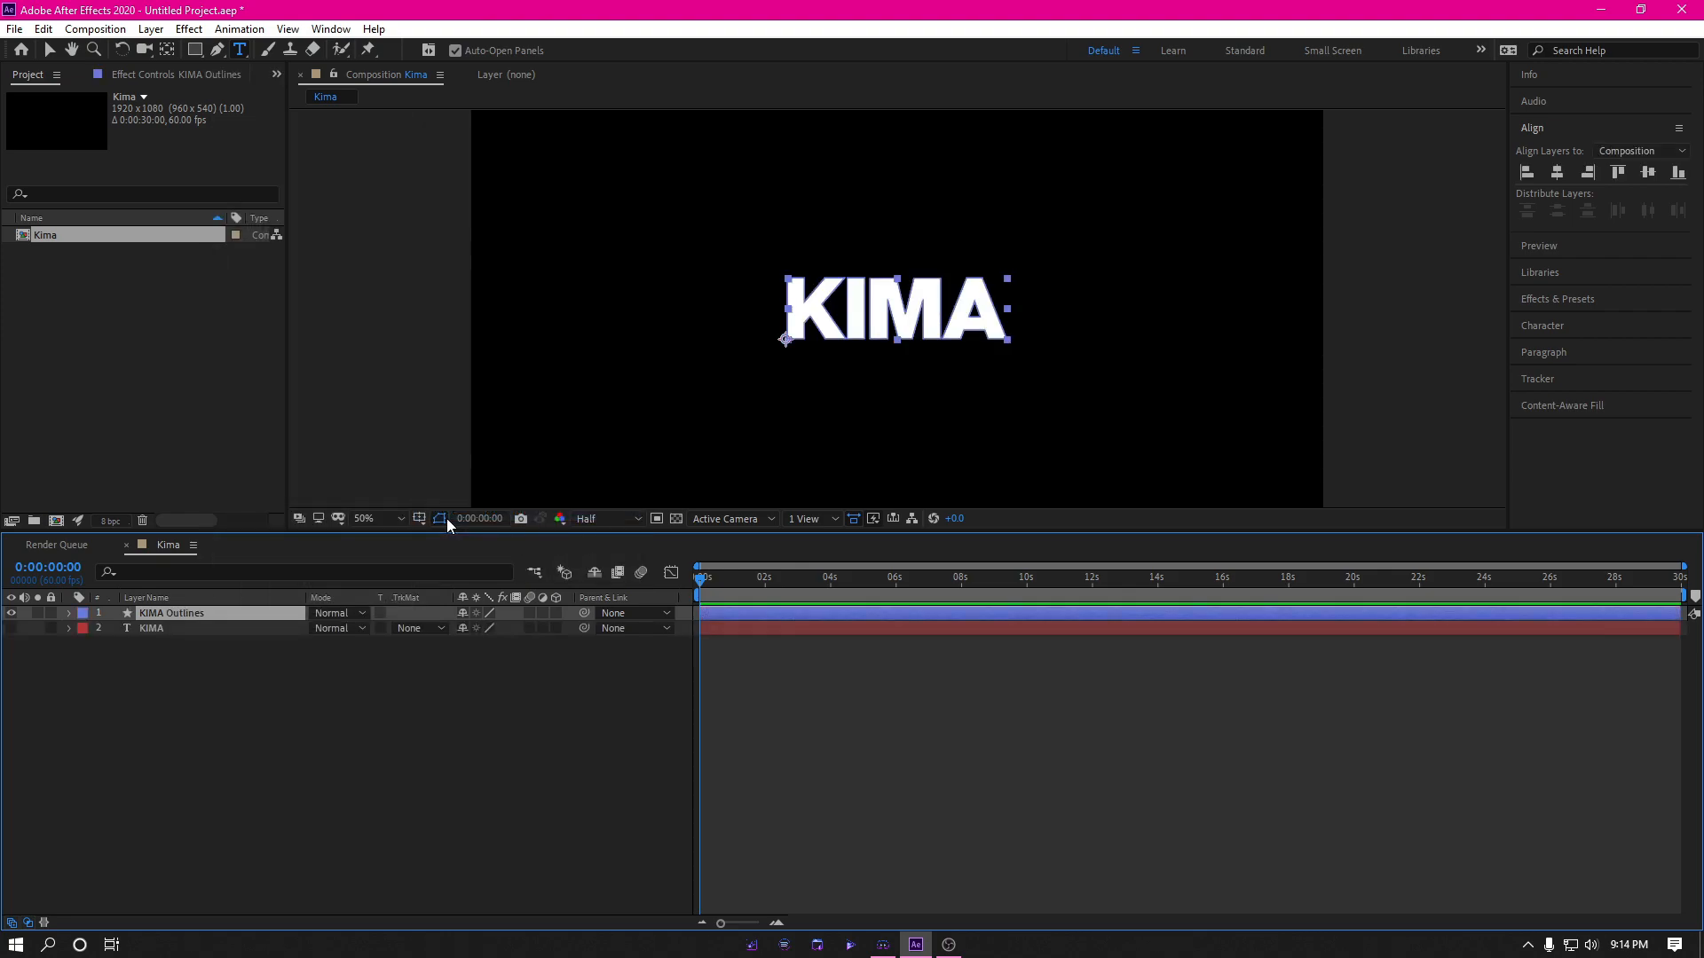
left_click(260, 753)
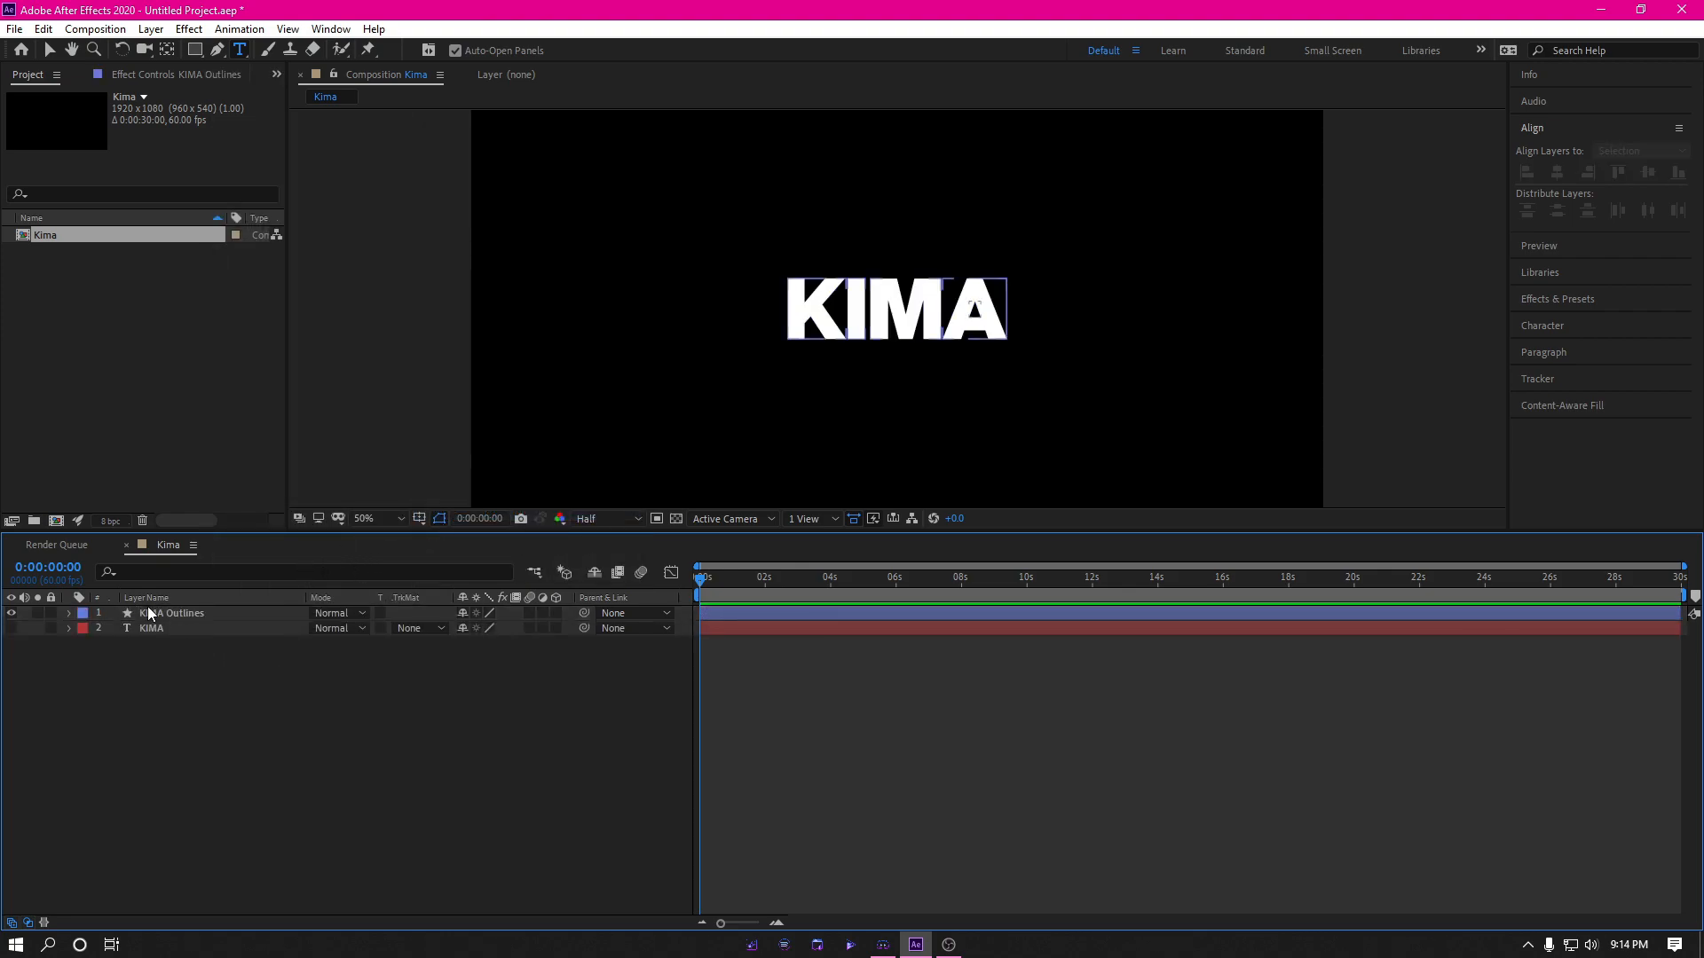
Step: Duplicate the KIMA Outlines layer three times and delete the original KIMA text layer
left_click(162, 615)
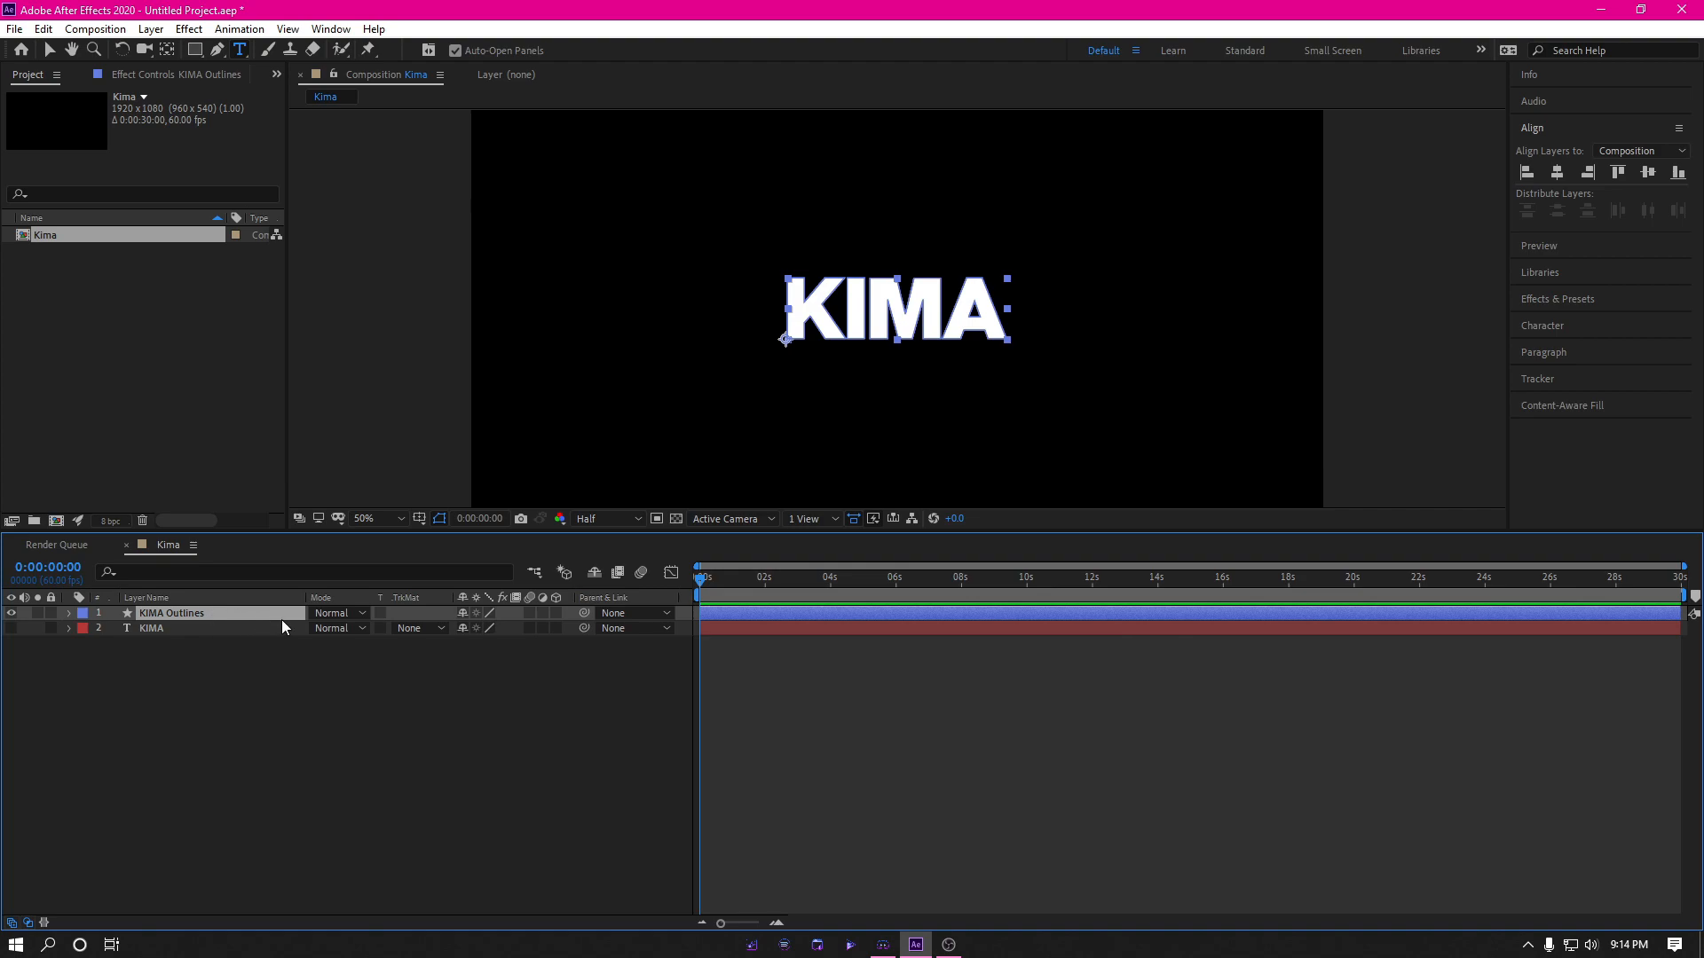
key("ctrl+d")
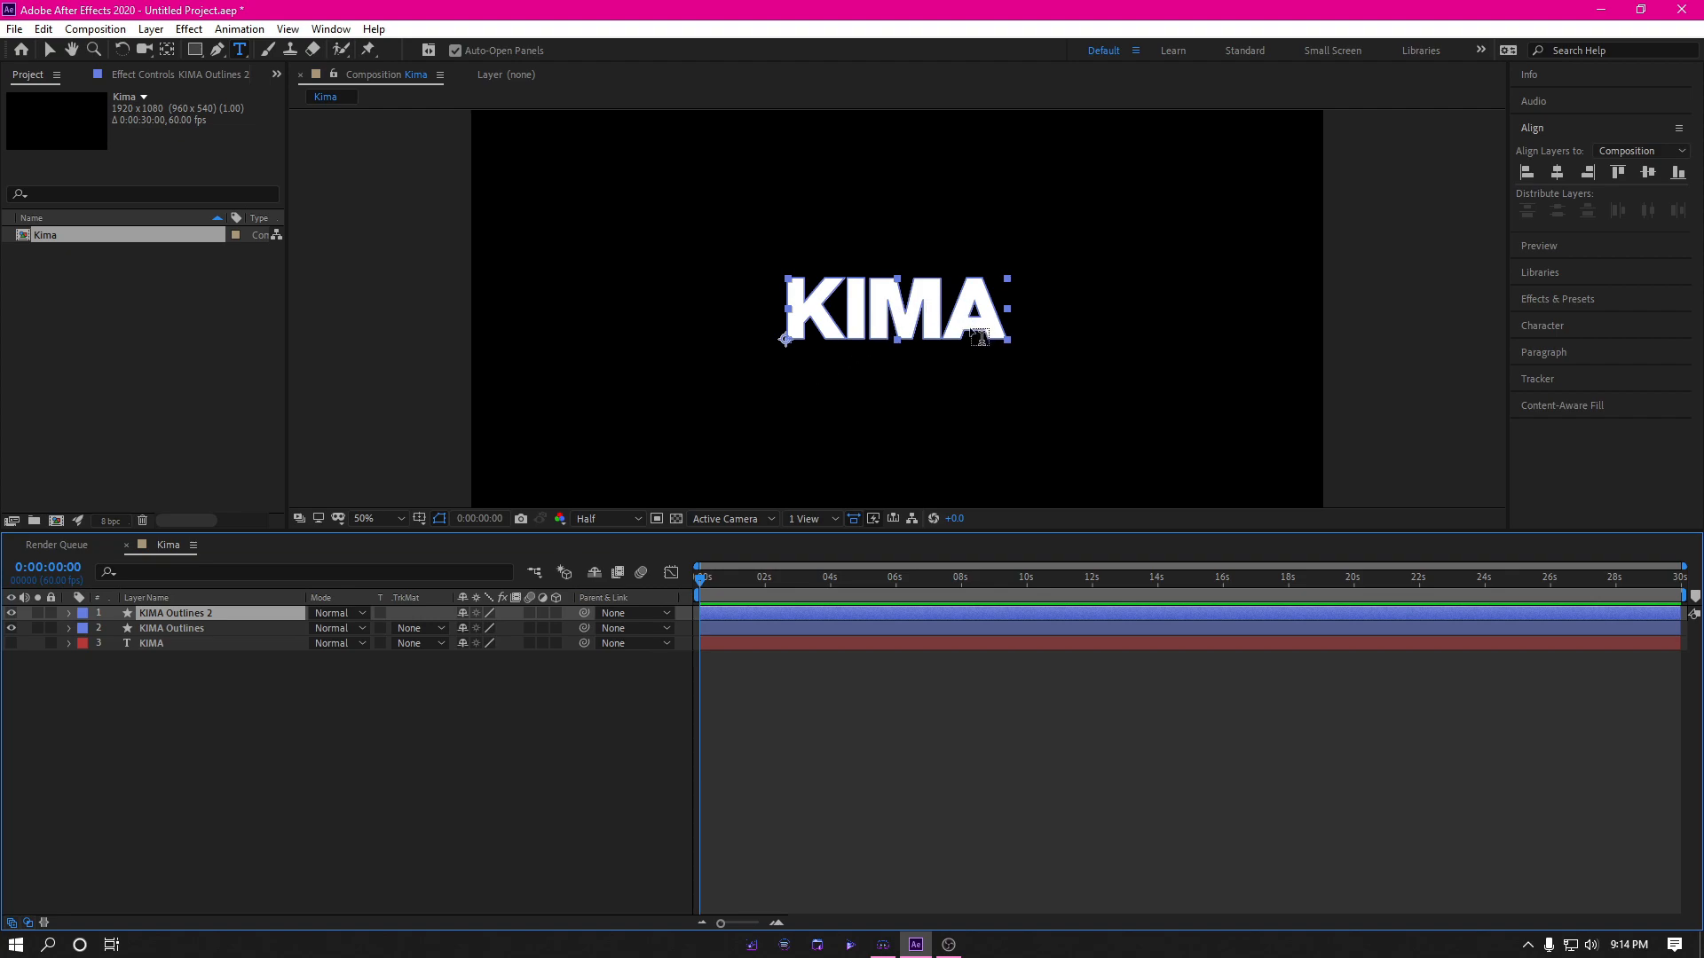
key("ctrl+d")
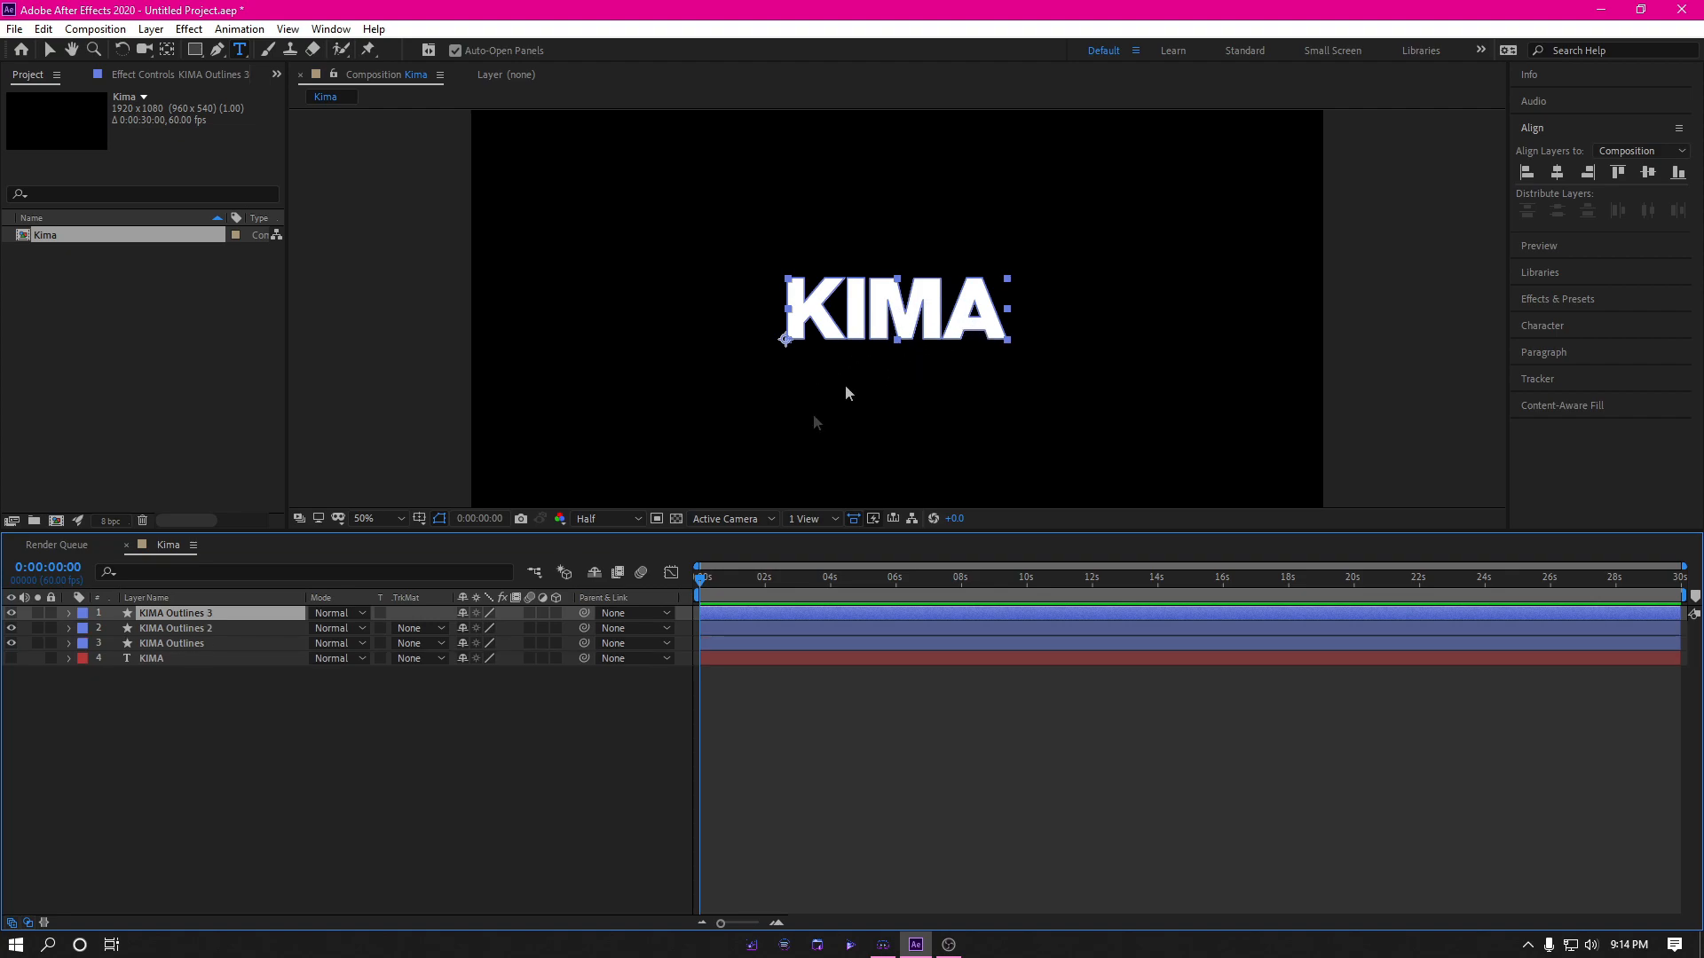
key("ctrl+d")
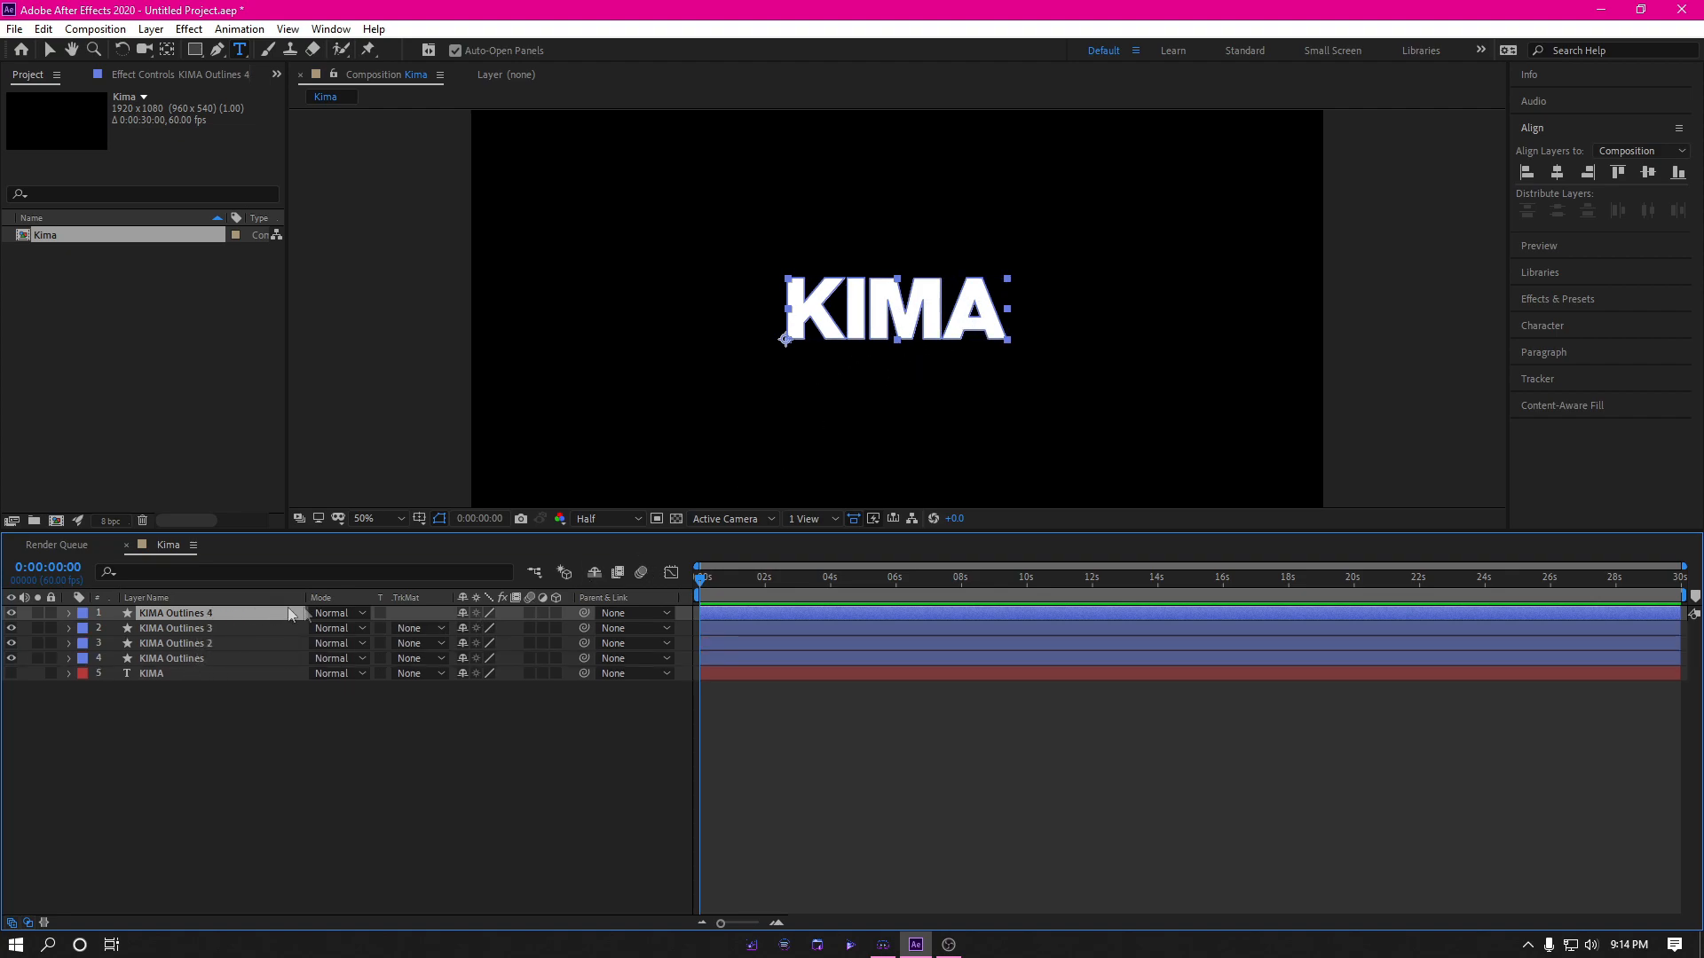
left_click(215, 673)
key("Delete")
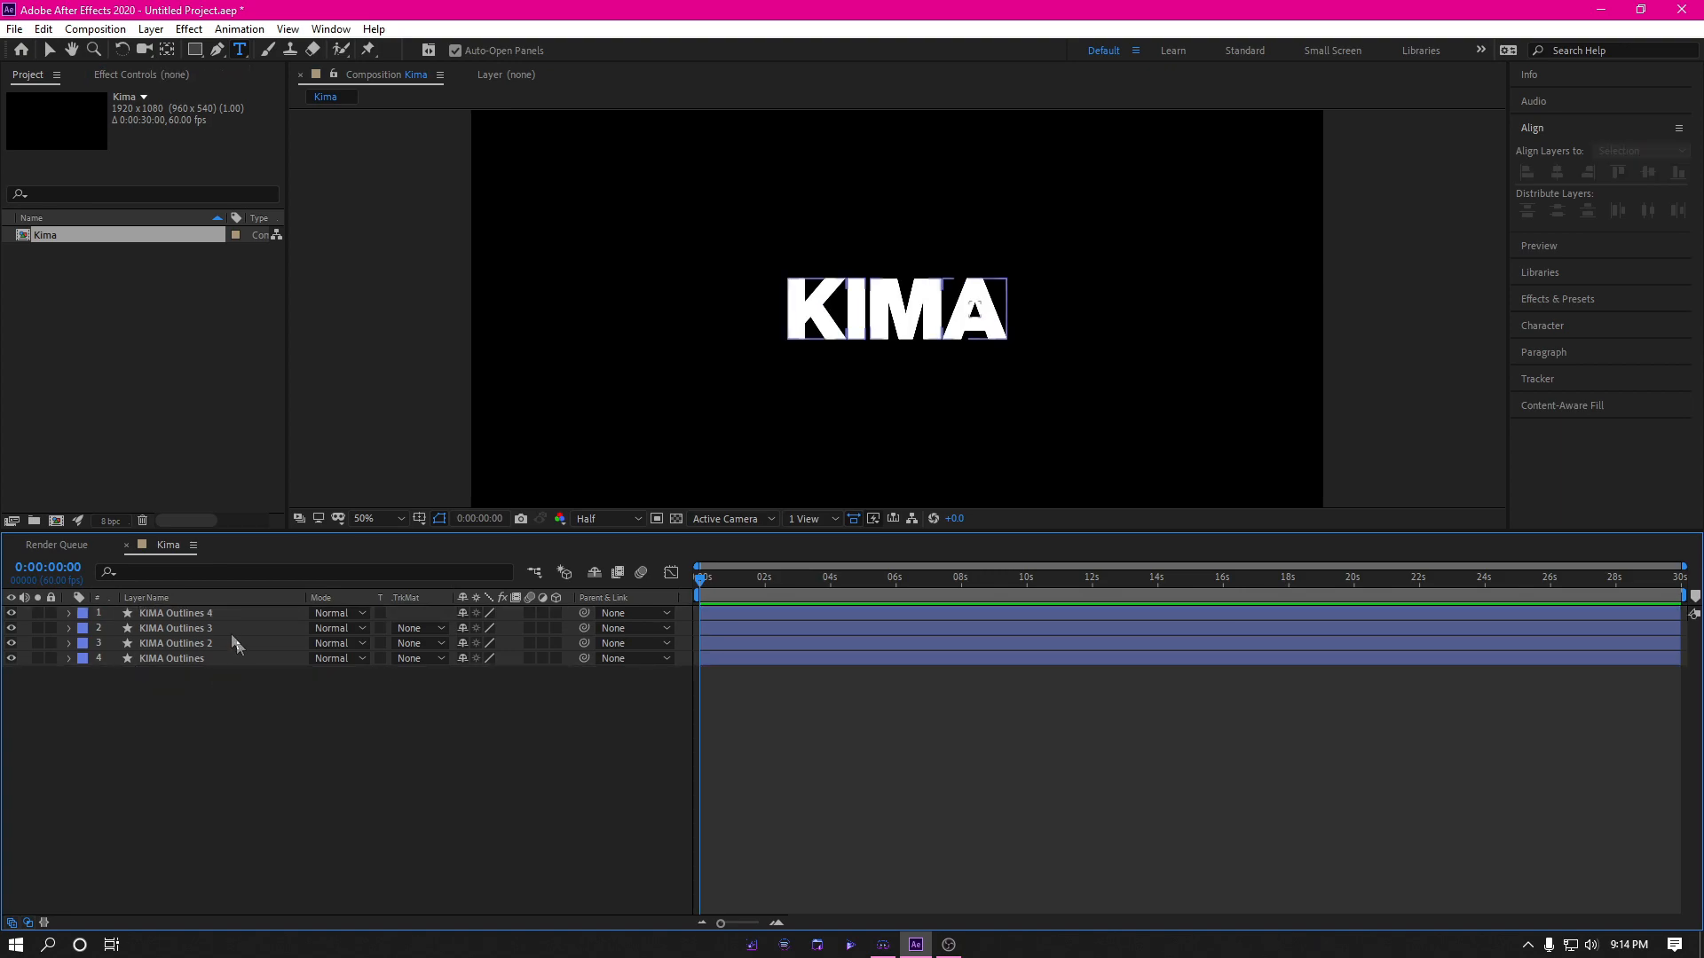
Step: Rename the KIMA Outlines 4 layer as k and the KIMA Outlines 3 layer as i
left_click(189, 613)
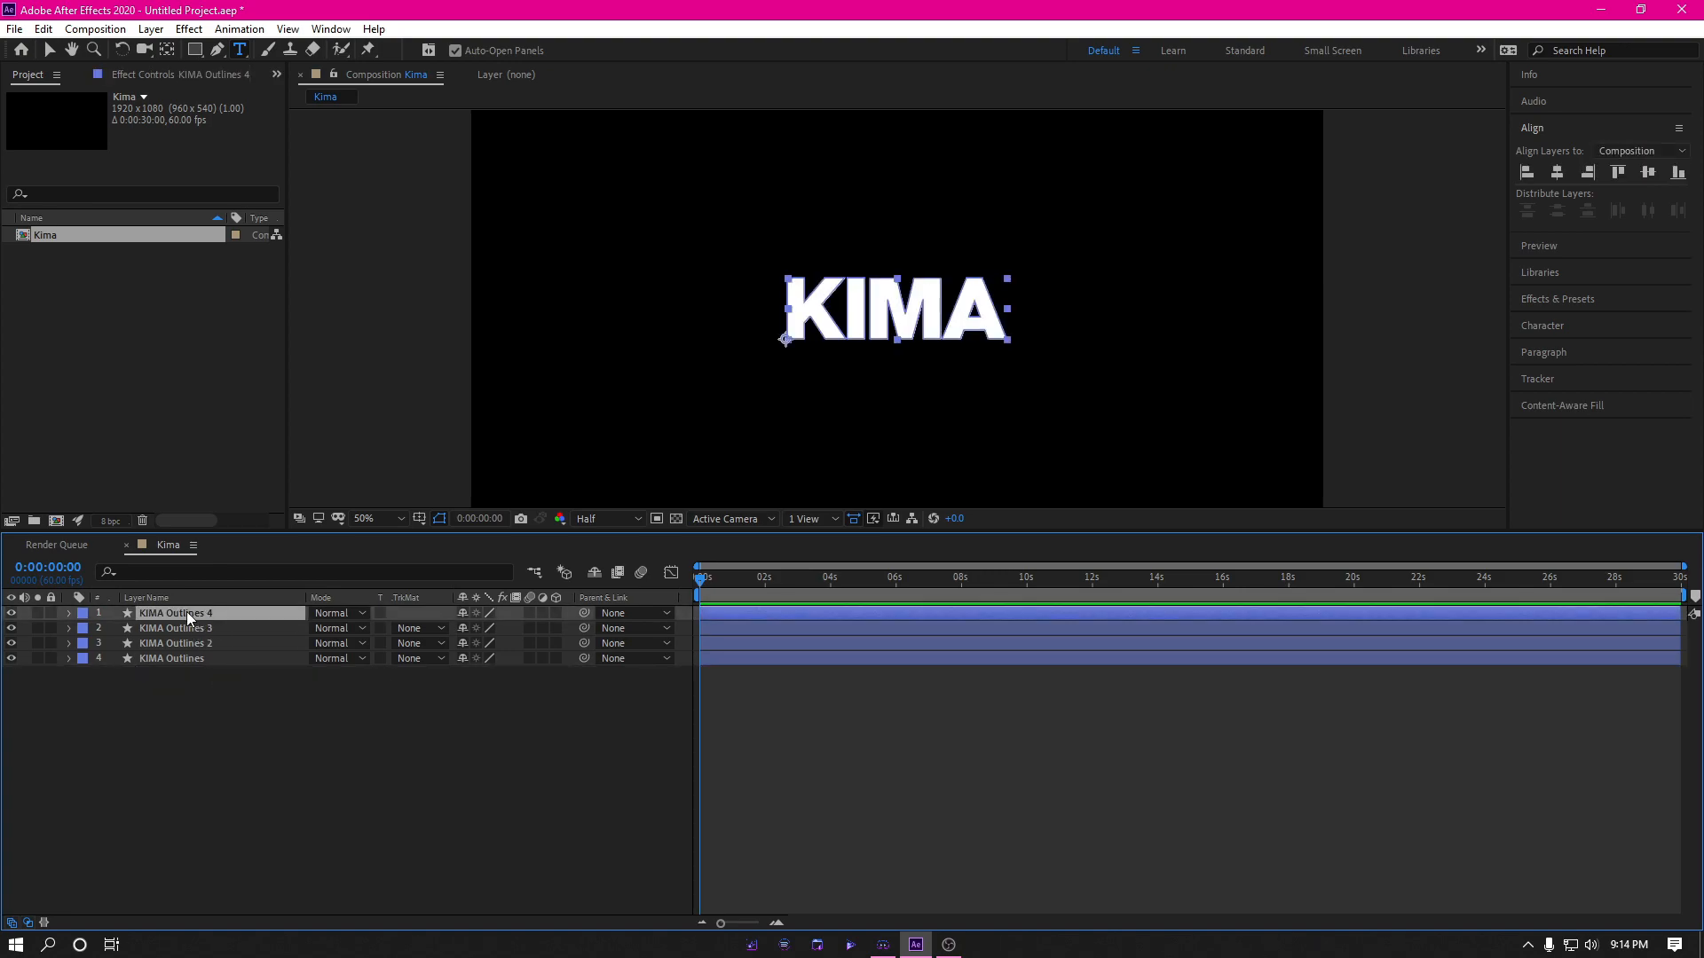
right_click(197, 612)
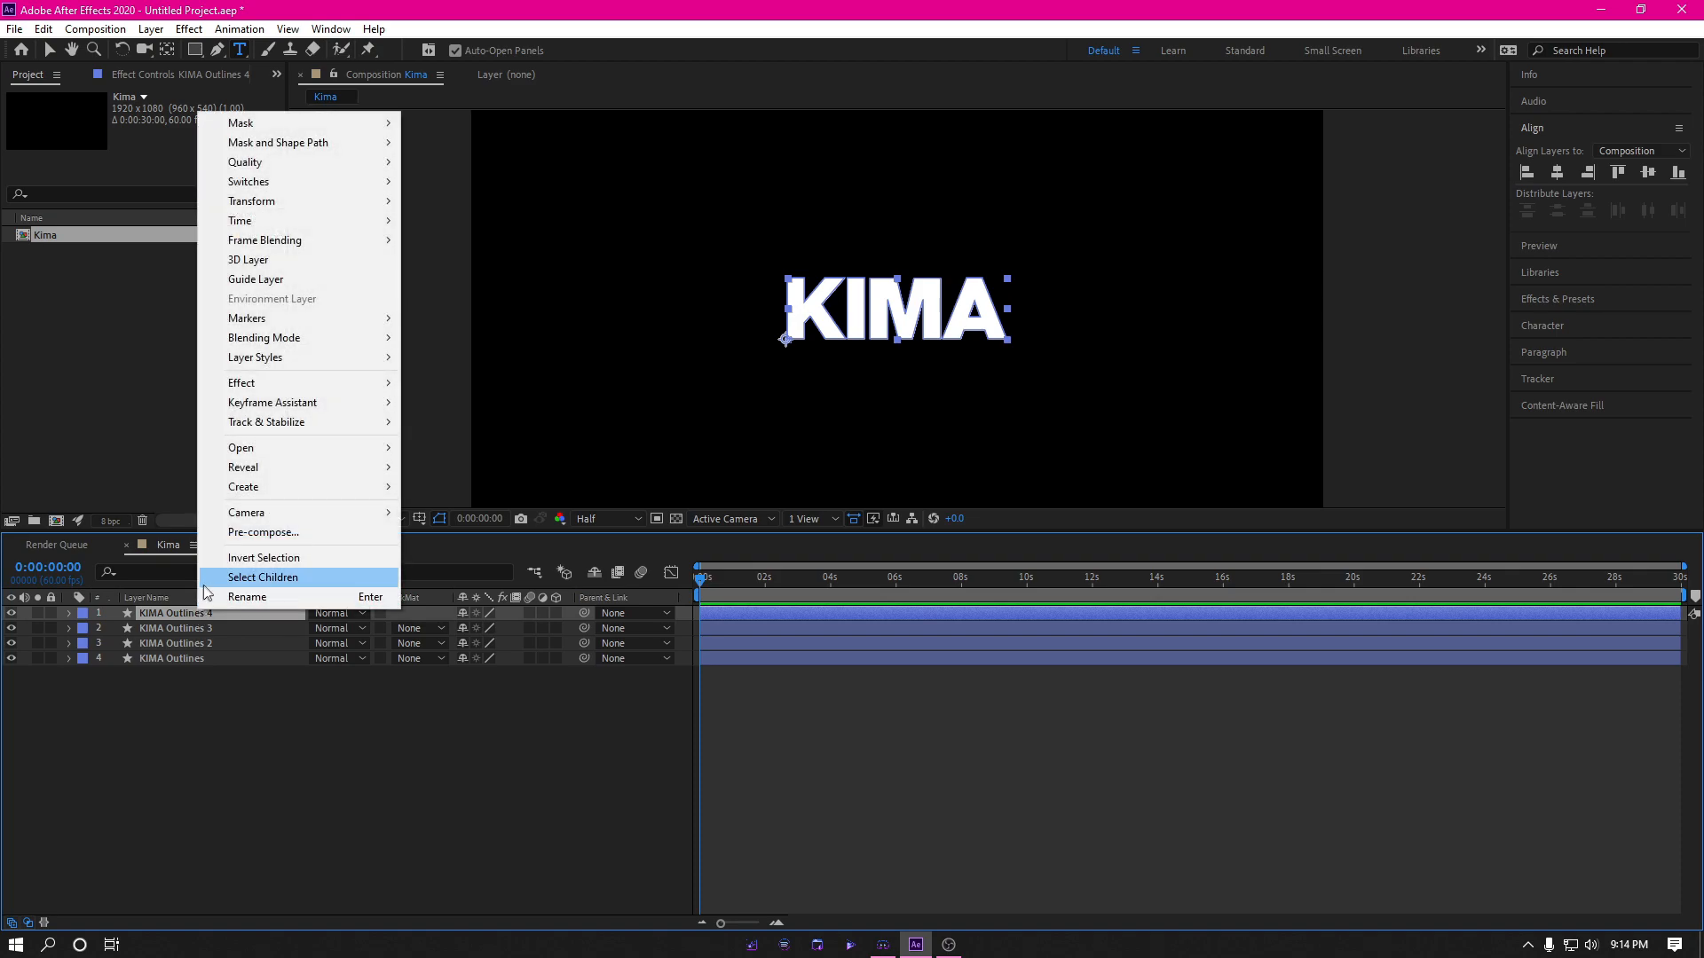
left_click(173, 616)
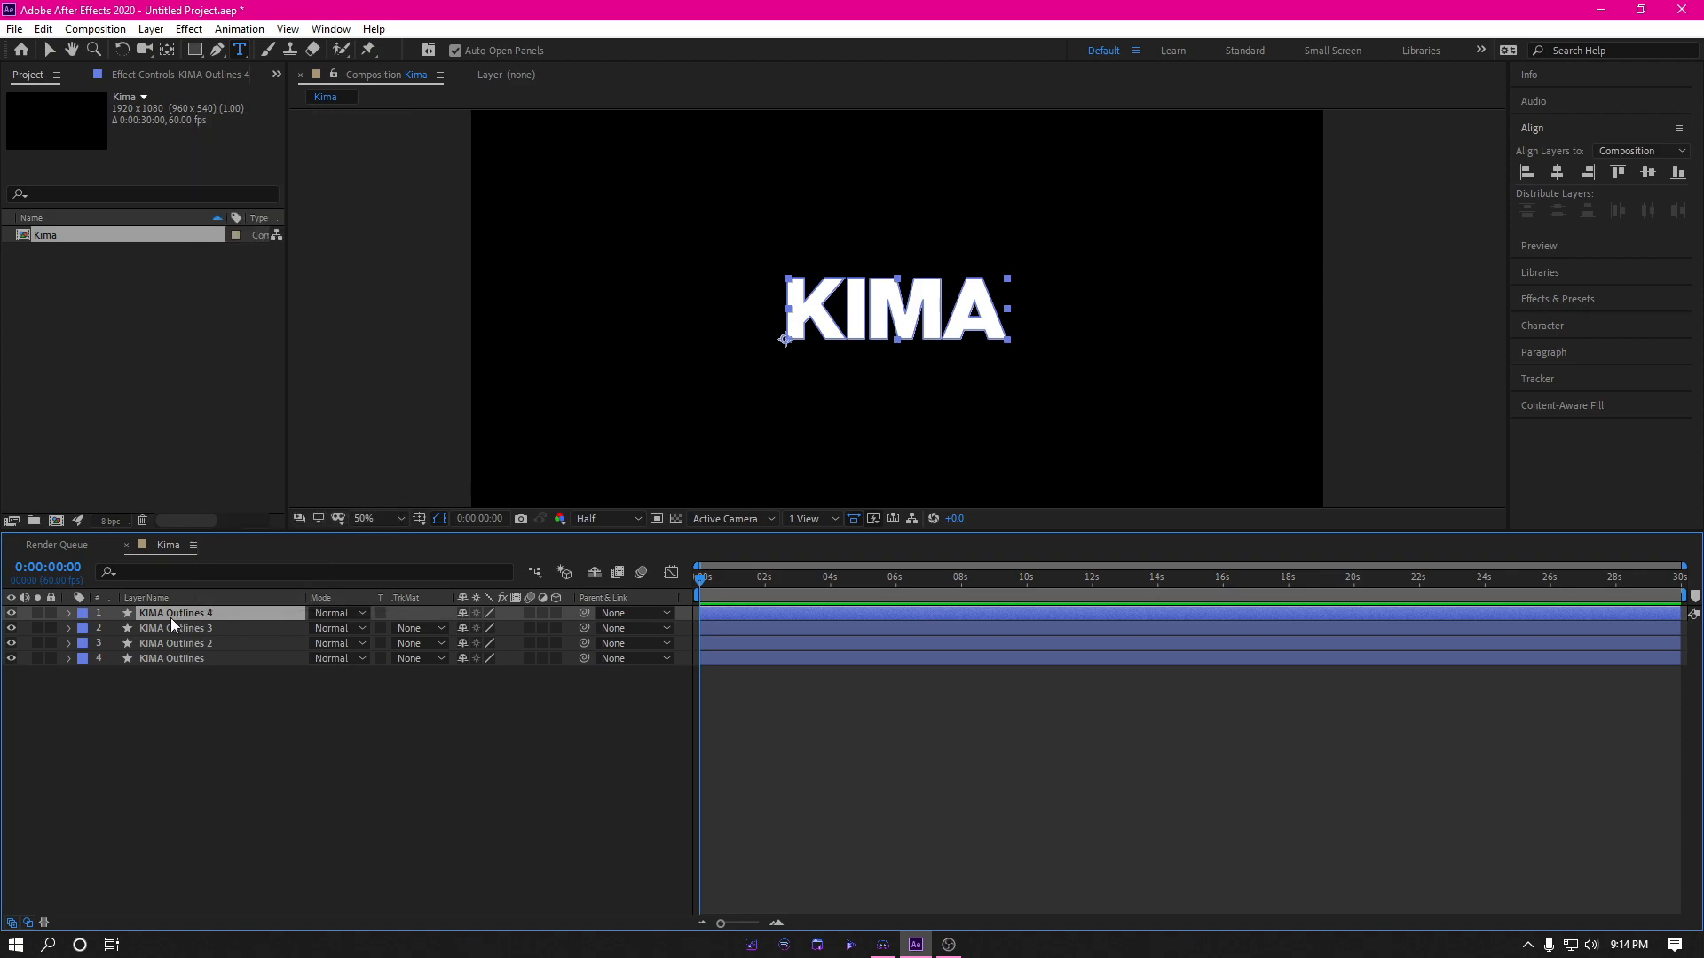
key("Return")
type("k")
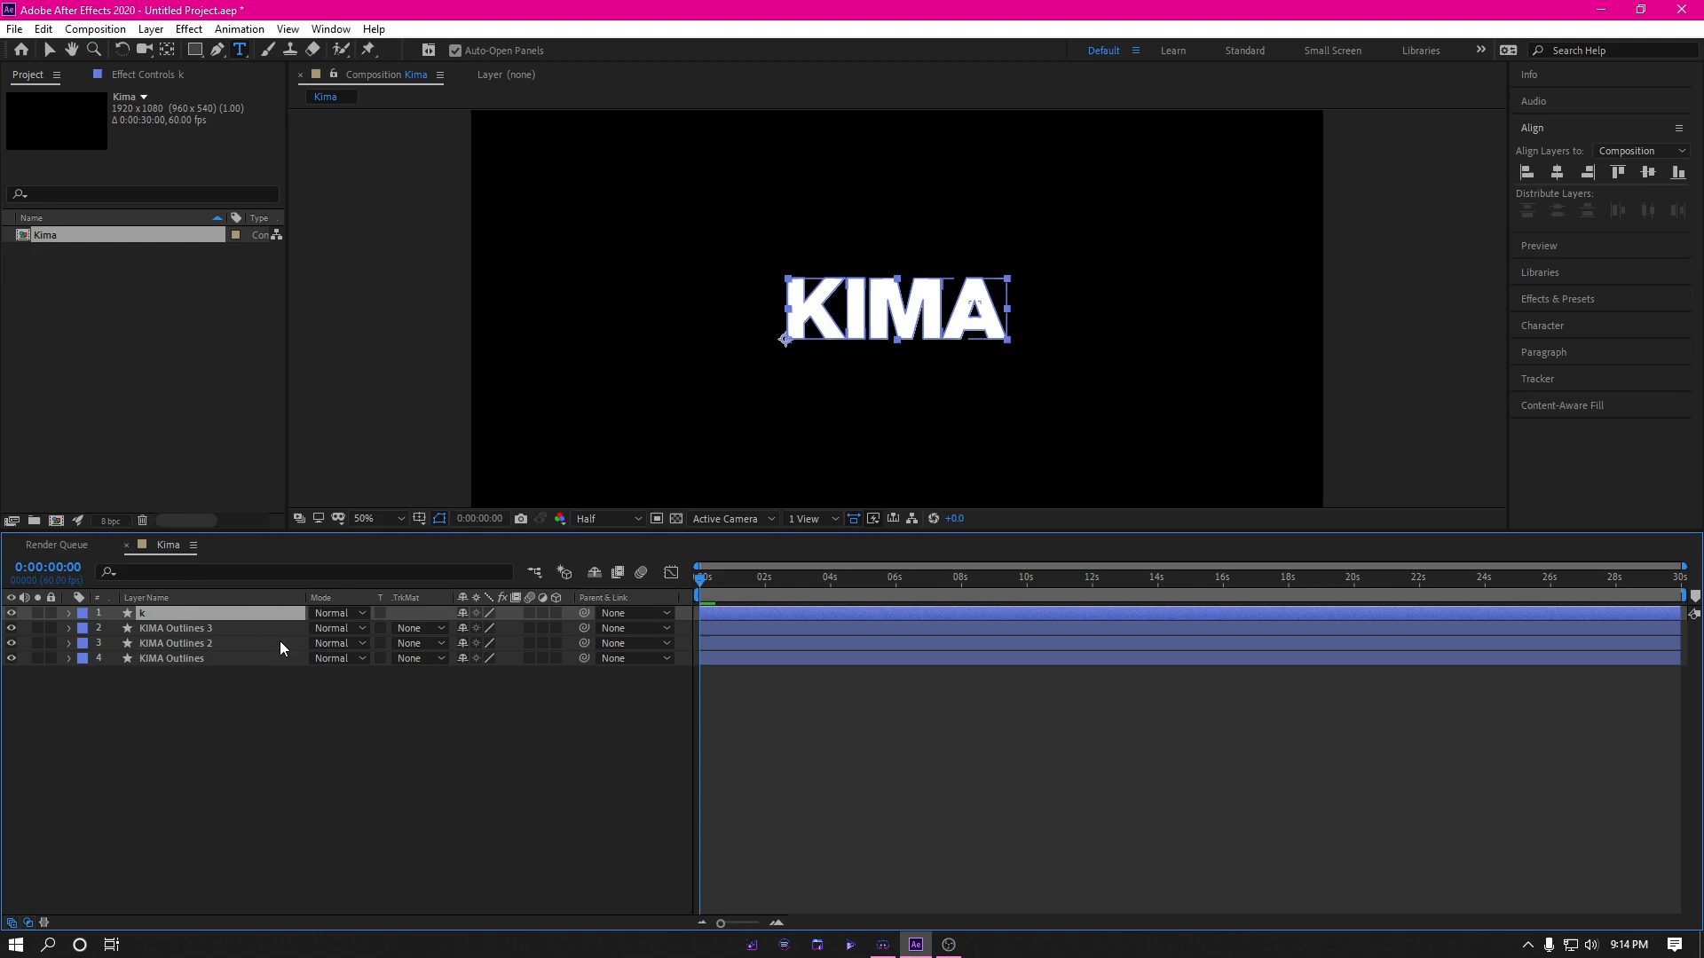
left_click(225, 625)
key("Return")
type("i")
key("Return")
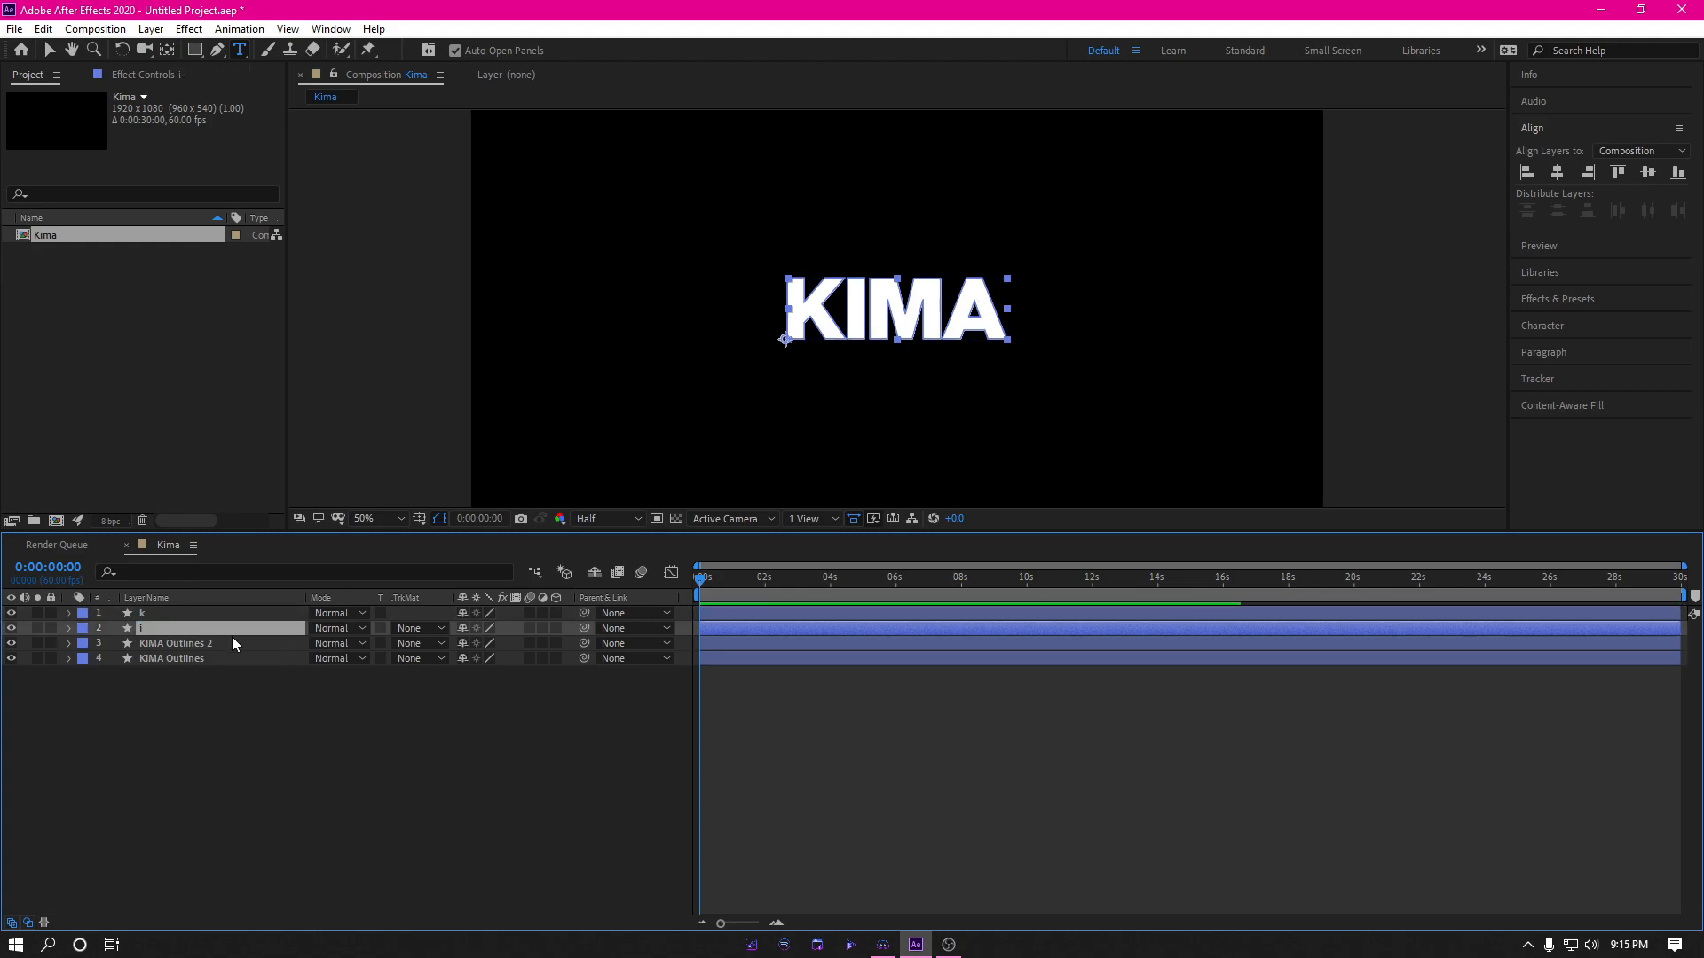
Step: Rename the KIMA Outlines 2 layer as m and the KIMA Outlines layer as a
left_click(224, 637)
key("Return")
type("m")
key("Return")
left_click(263, 659)
key("Return")
type("a")
key("Return")
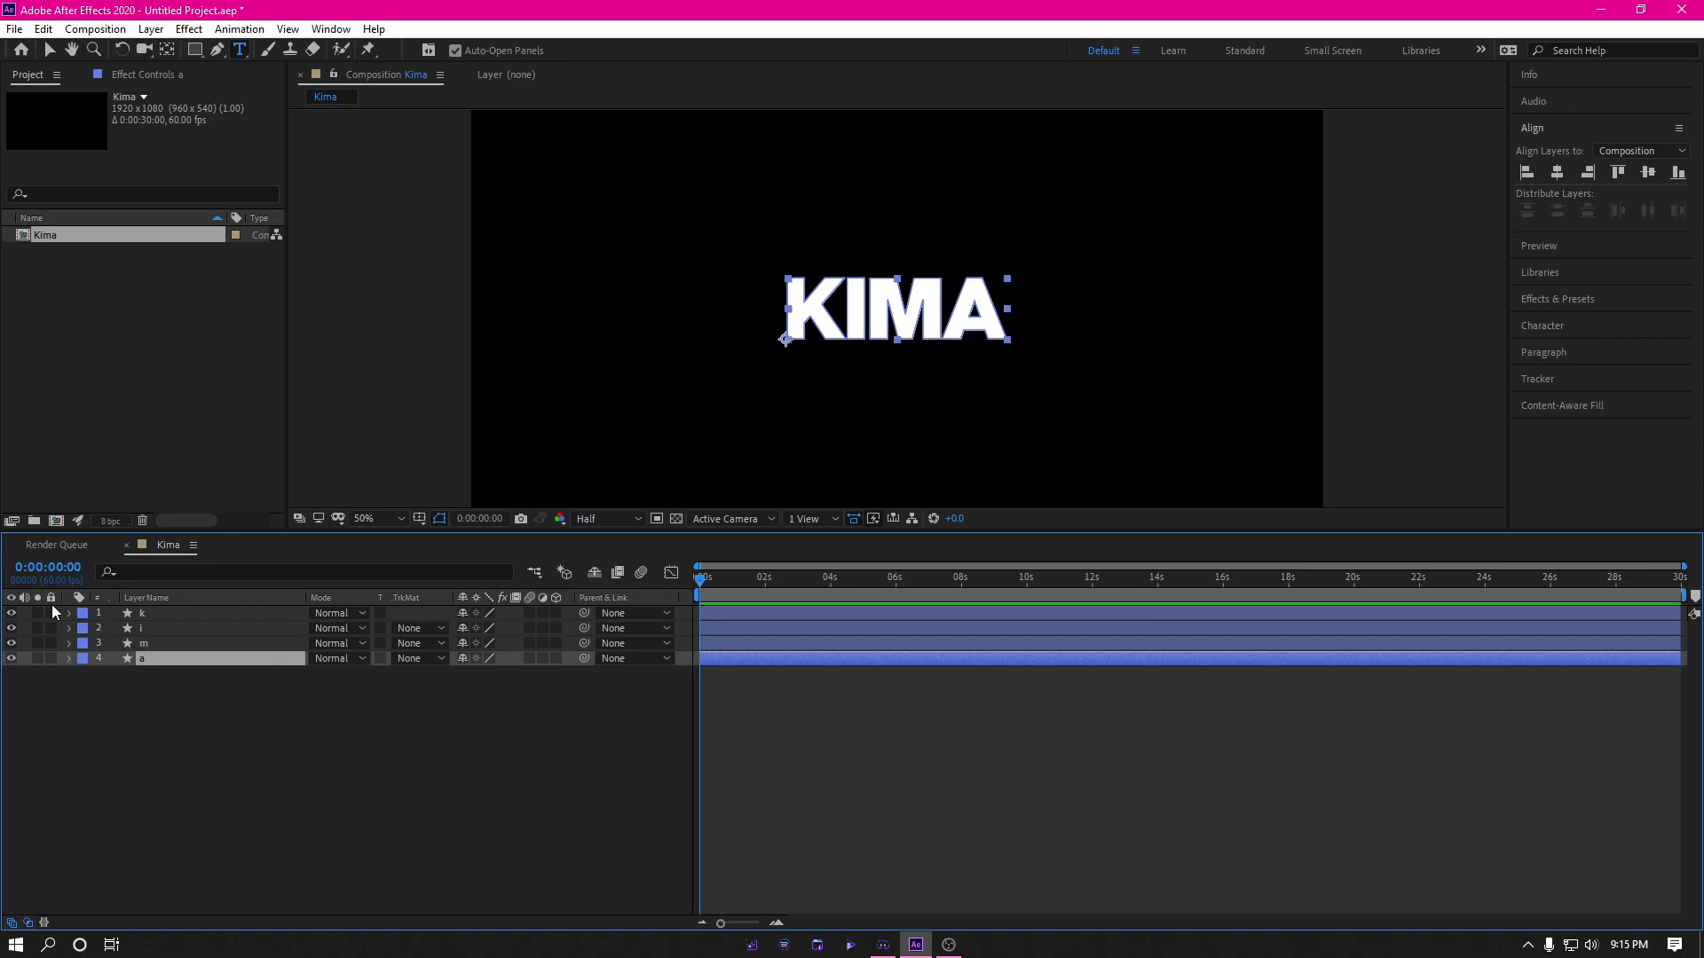
Step: Delete the I, M and A letter groups from the contents of the k layer, keeping only K
left_click(70, 612)
left_click(86, 628)
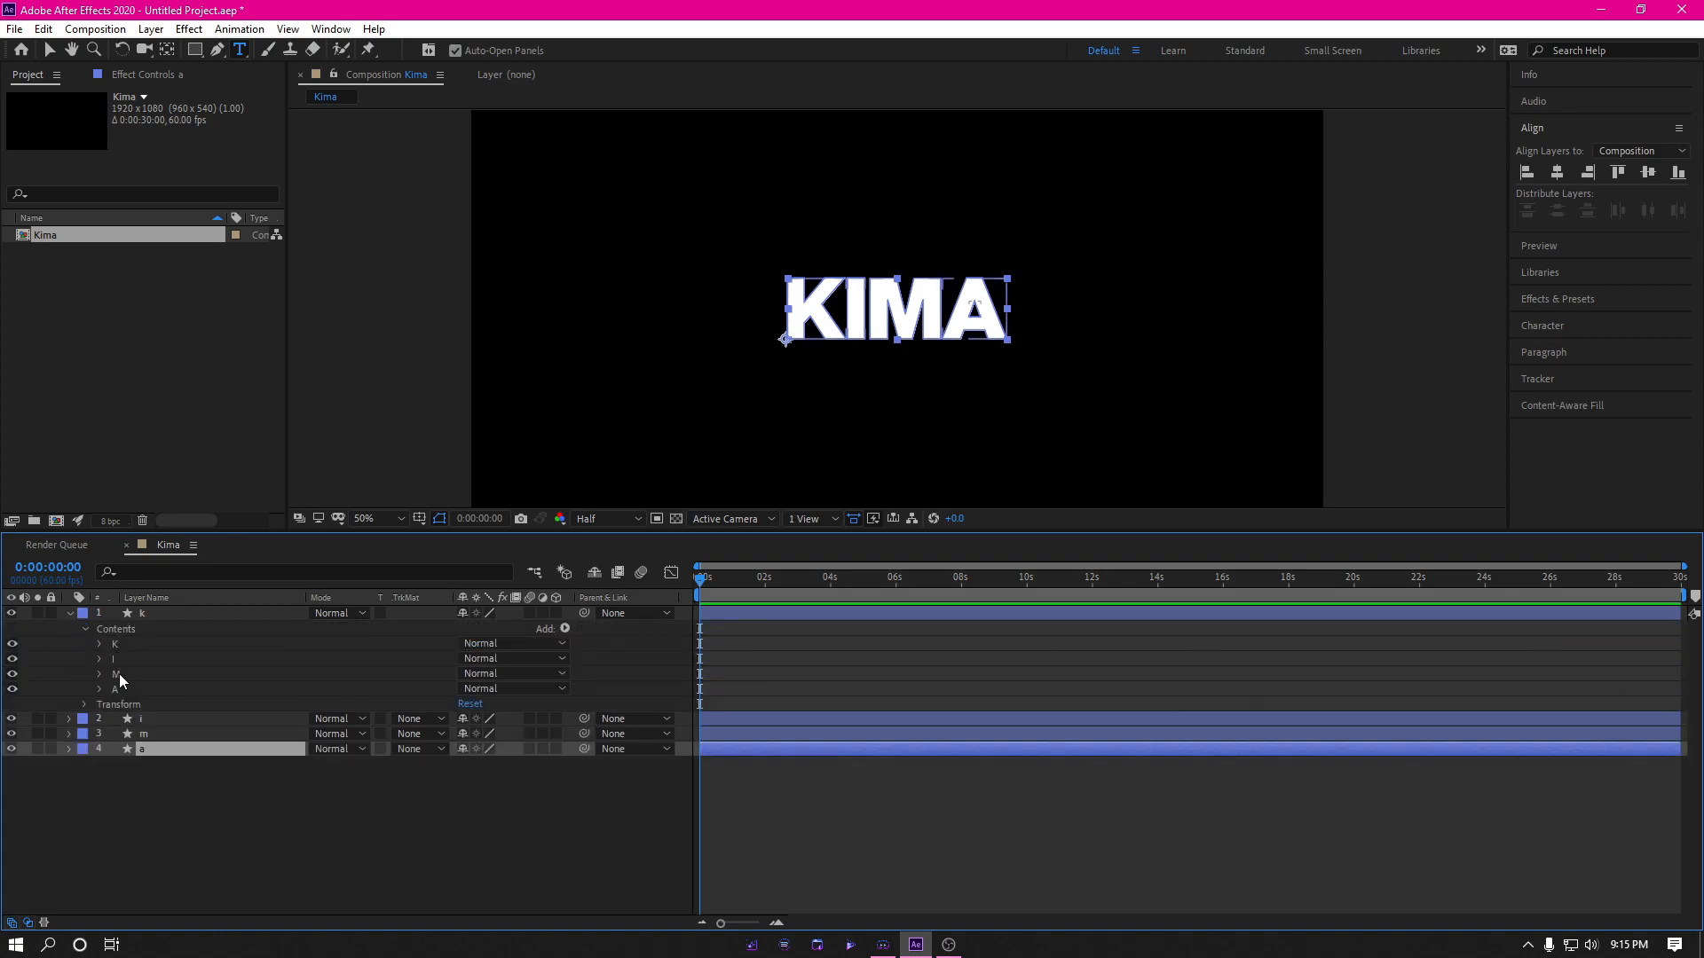
left_click(119, 667)
left_click(117, 650, "shift")
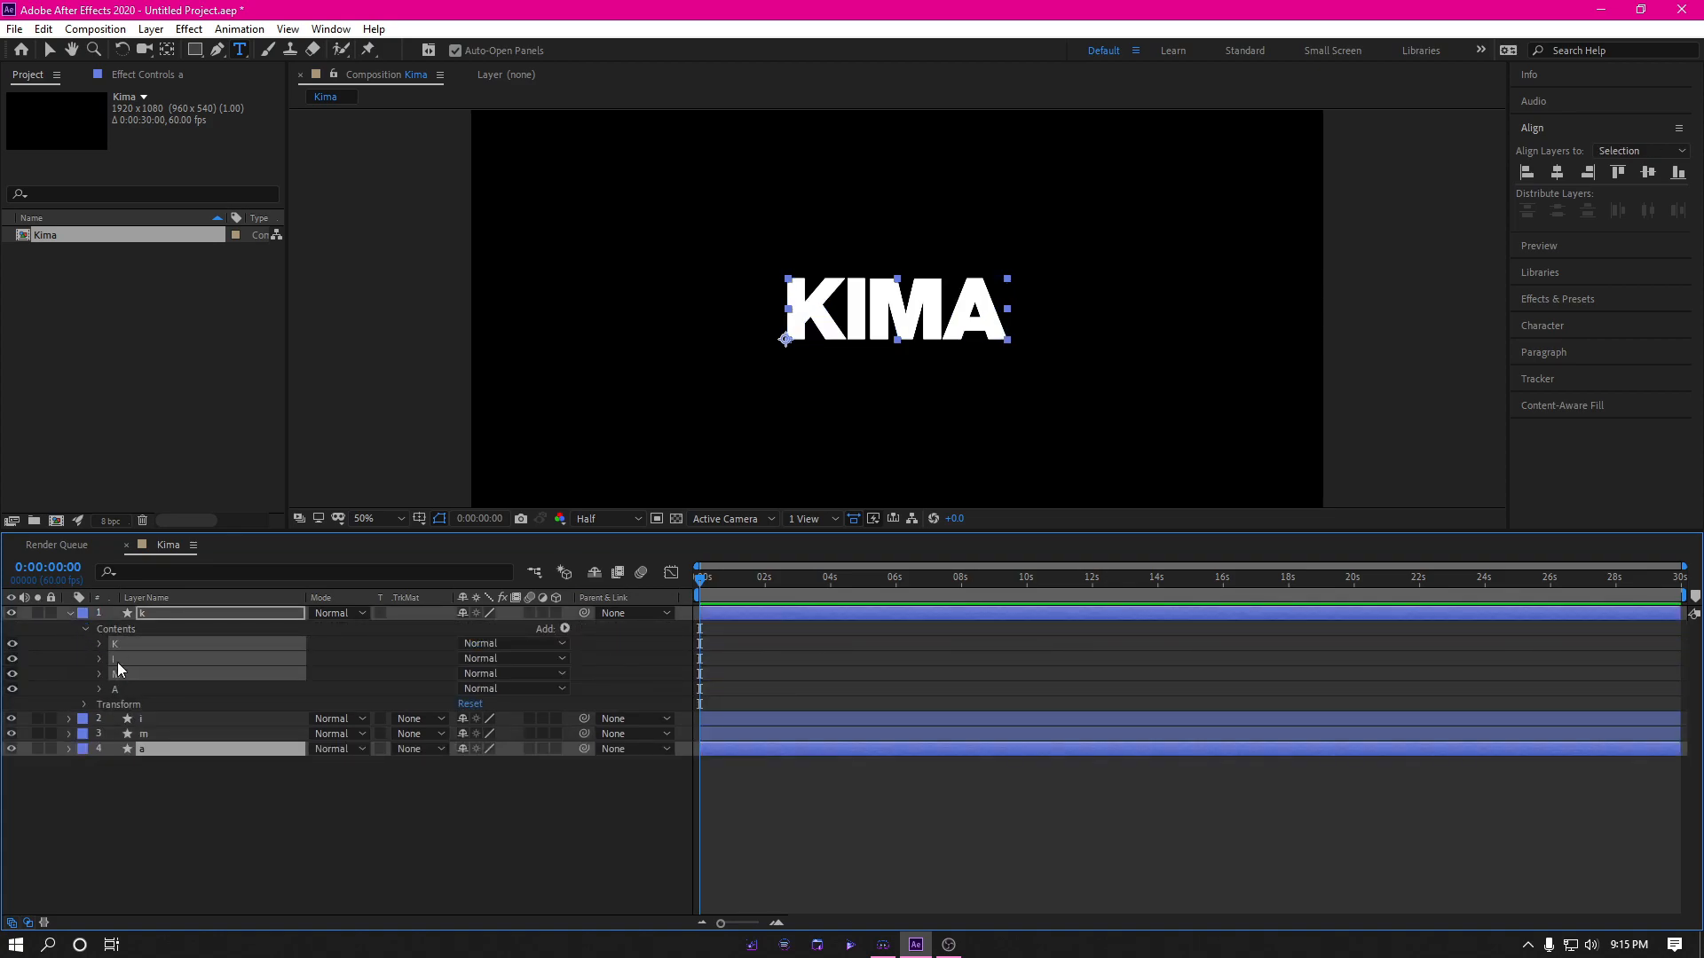
left_click(270, 693)
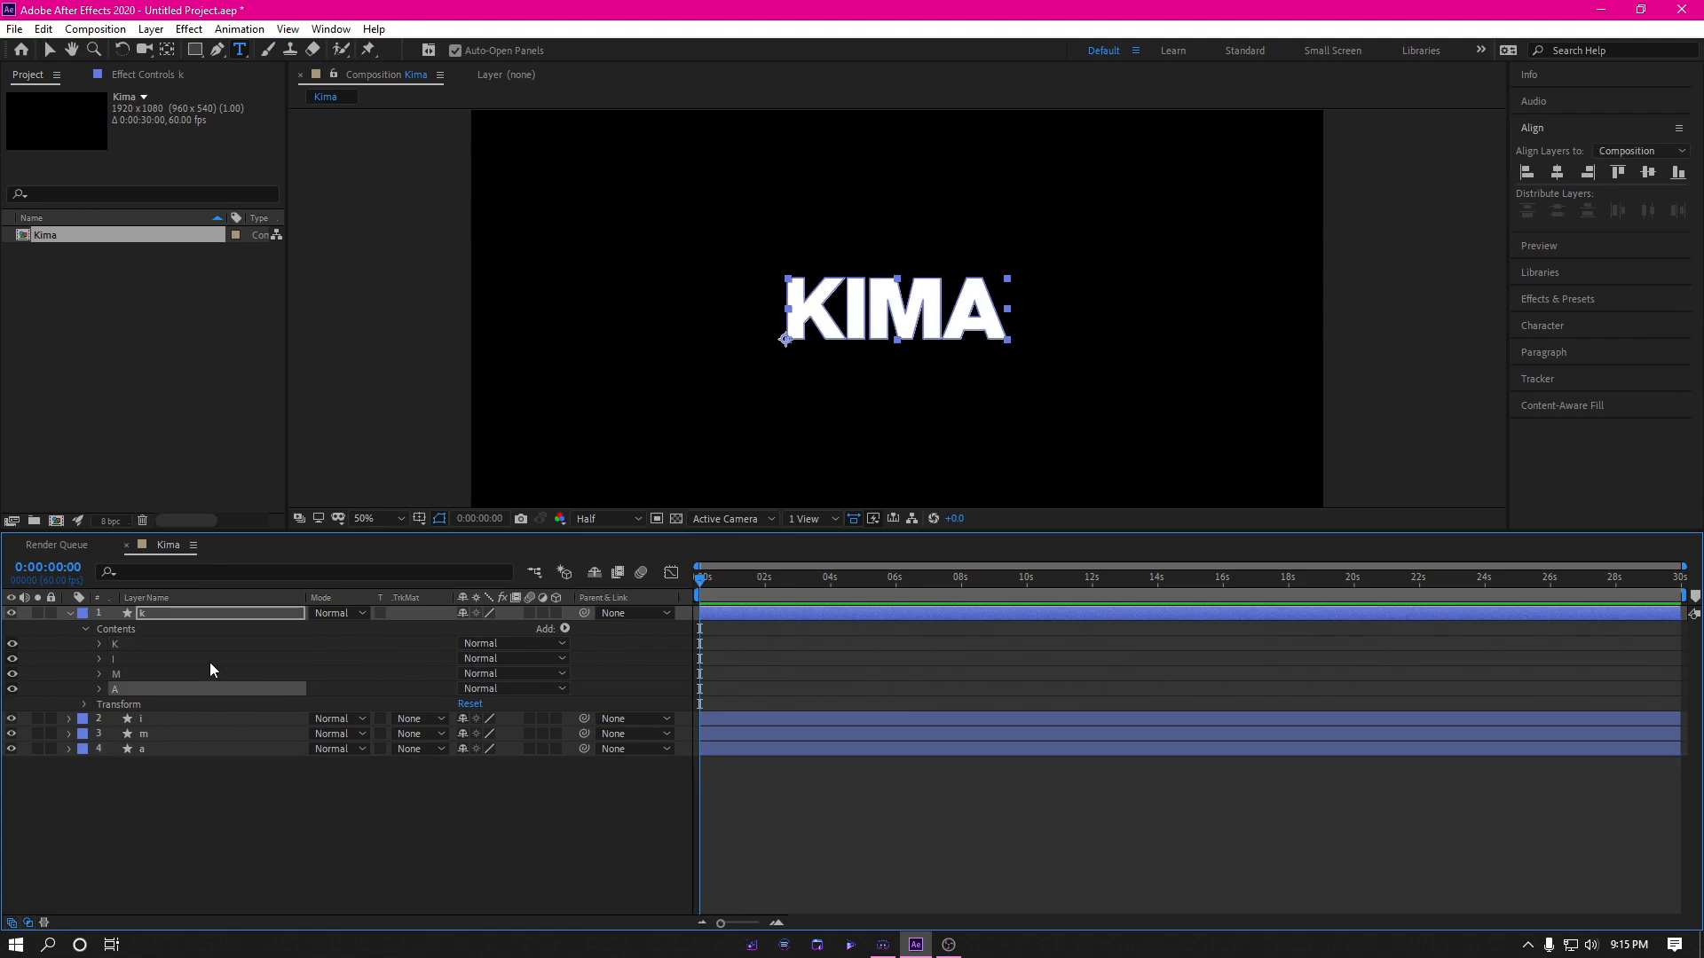
left_click(181, 663, "shift")
key("Delete")
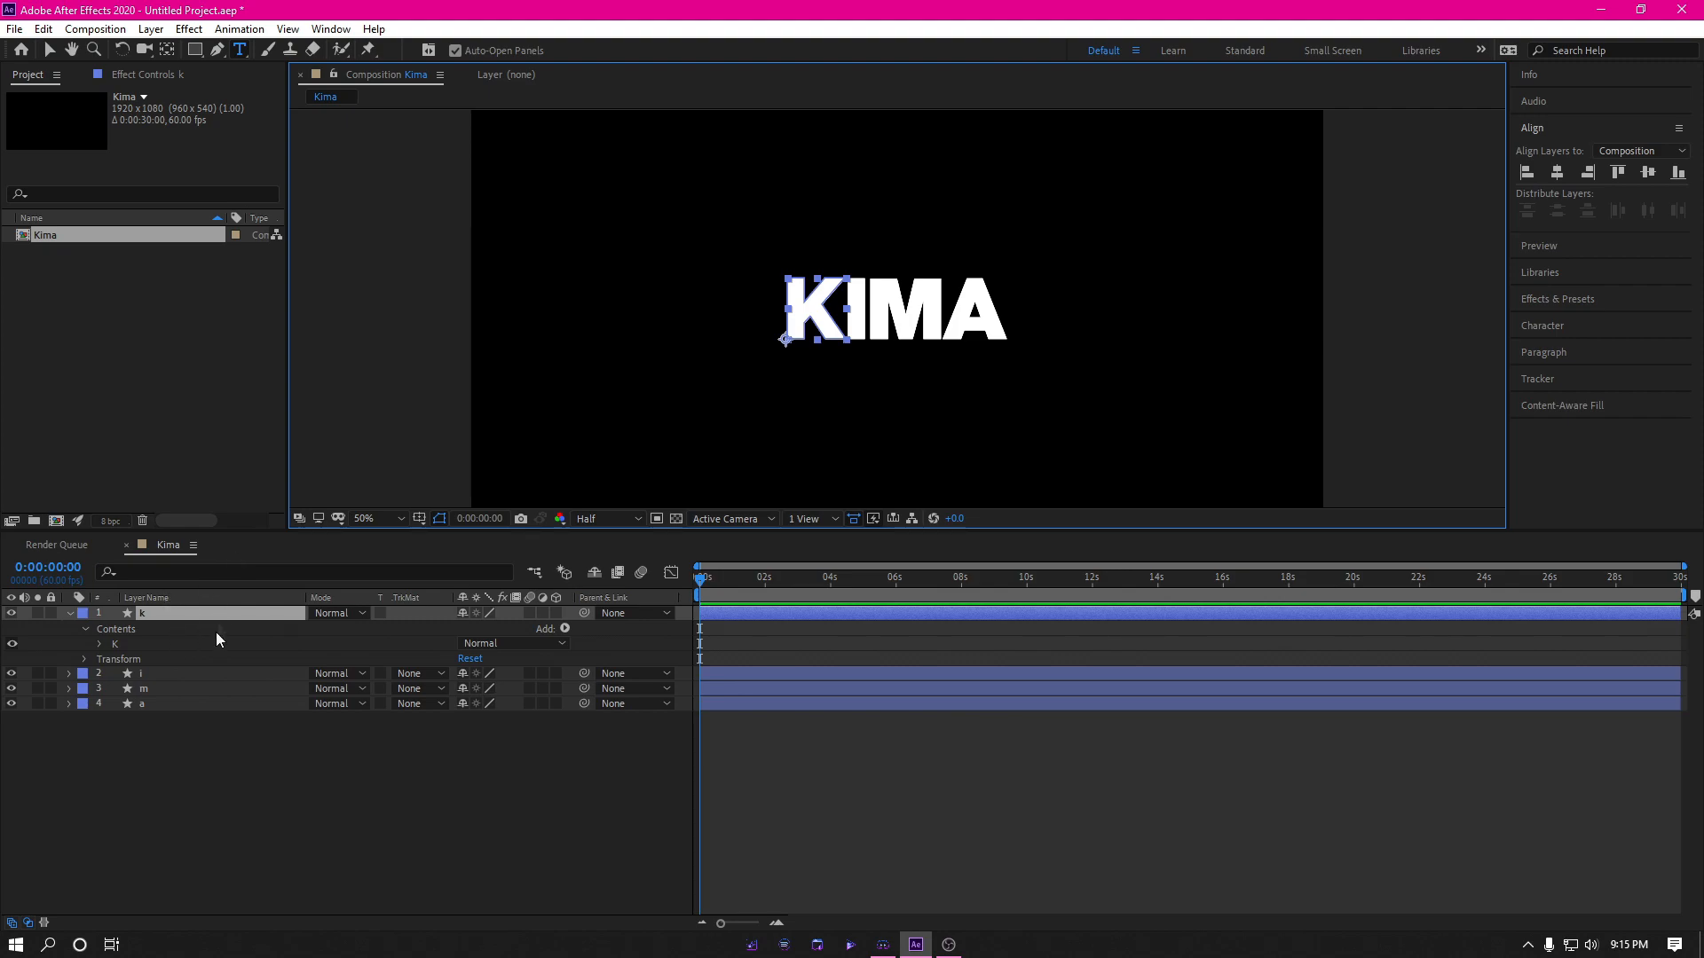
left_click(104, 640)
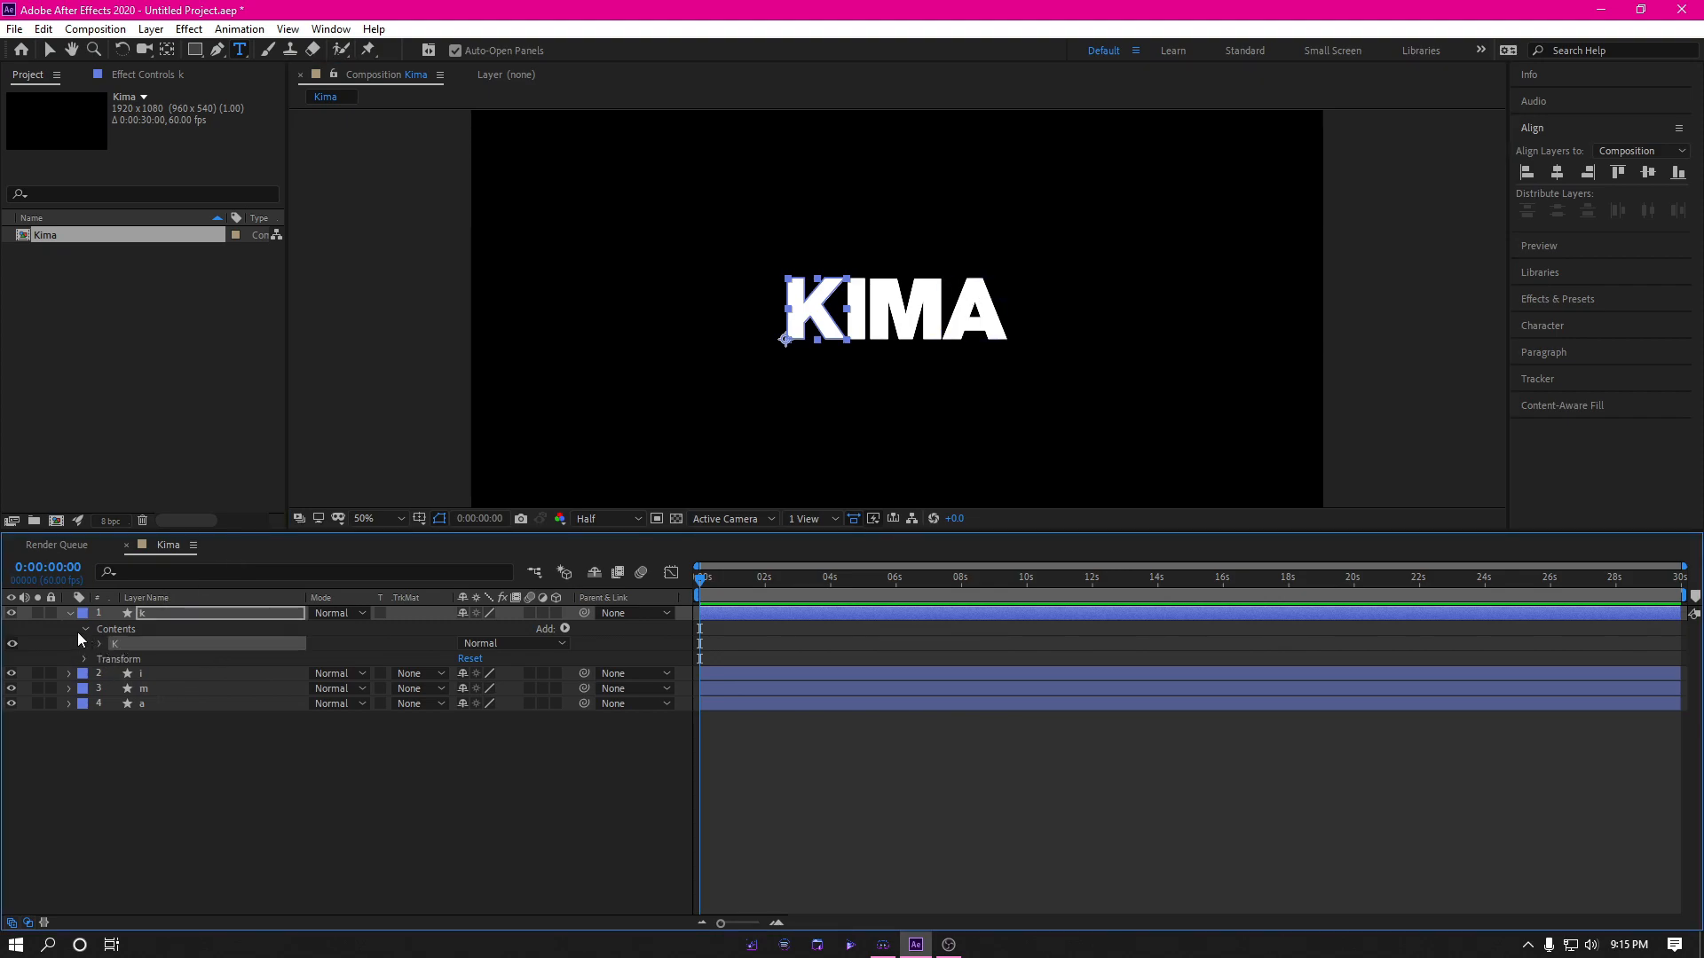
left_click(102, 712)
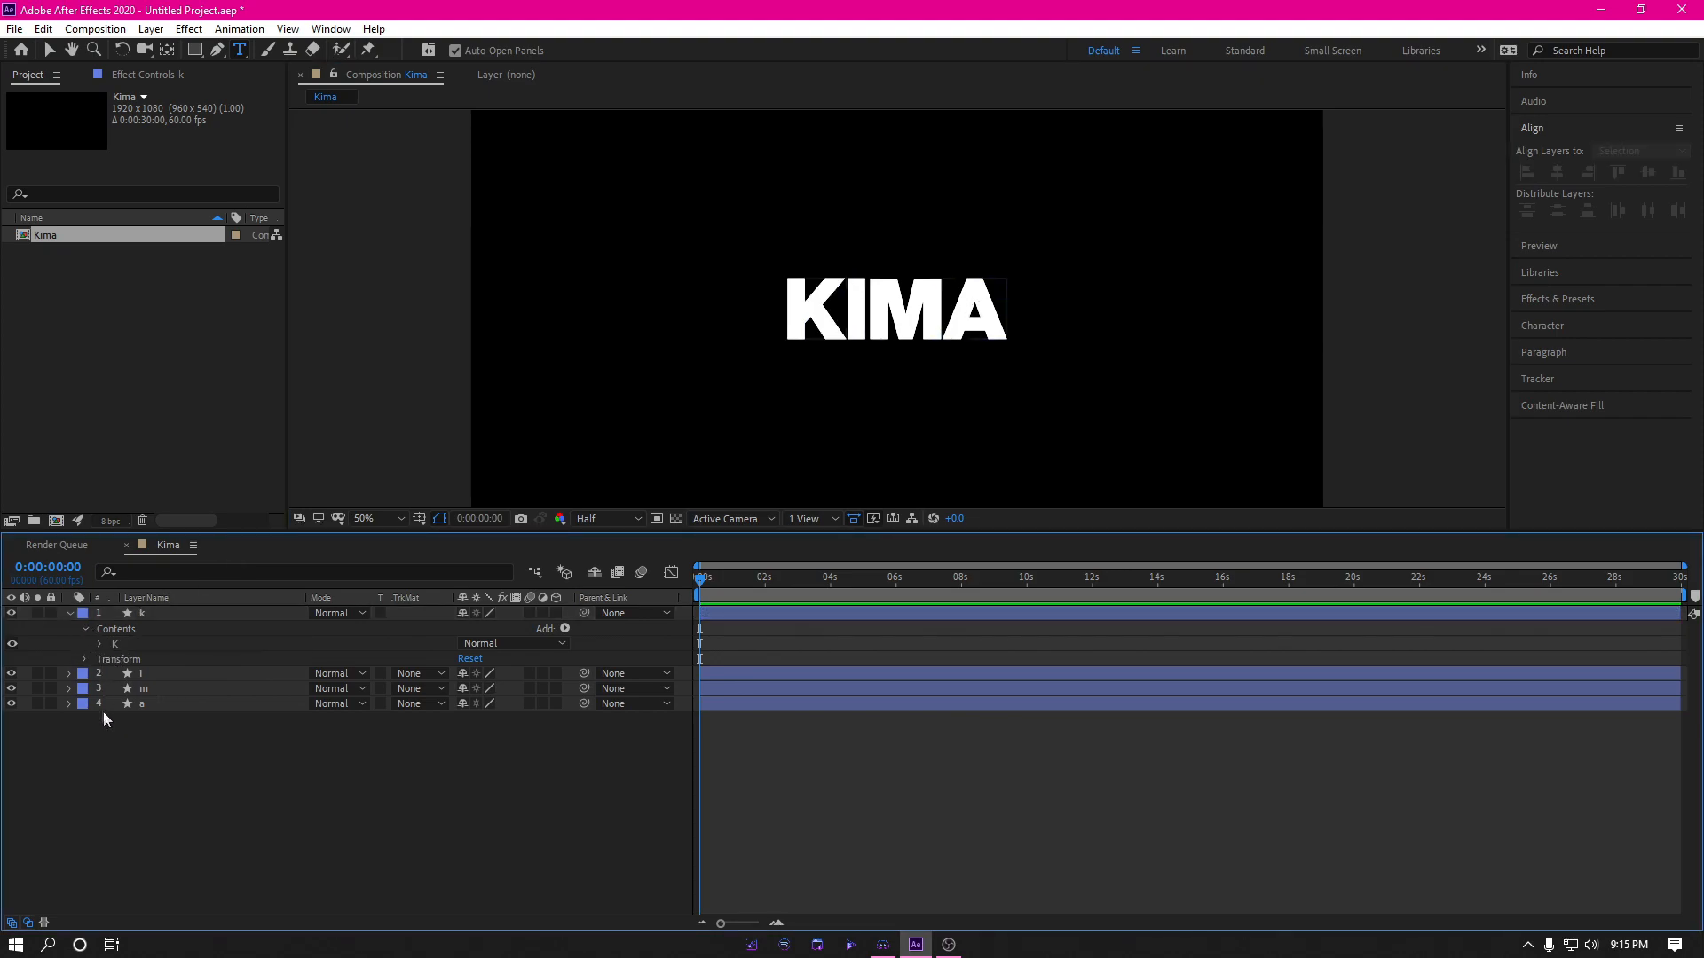
Step: Delete the K, M and A letter groups from the contents of the i layer, keeping only I
left_click(68, 674)
left_click(81, 689)
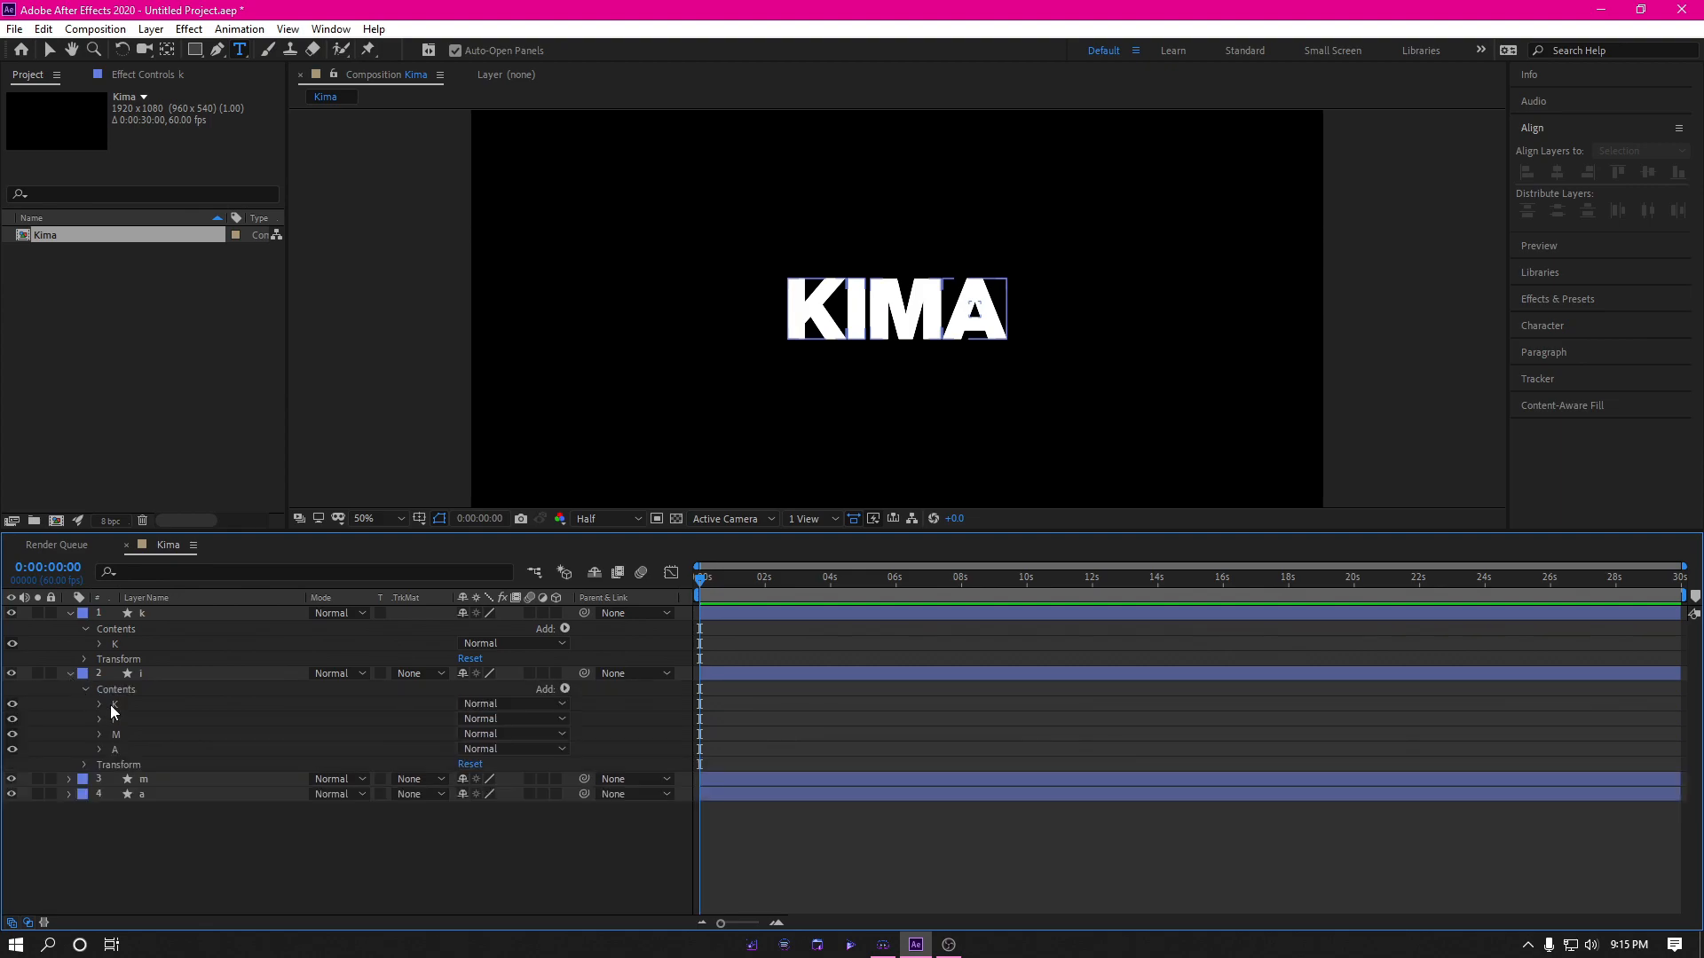
left_click(110, 705)
left_click(129, 747)
key("super")
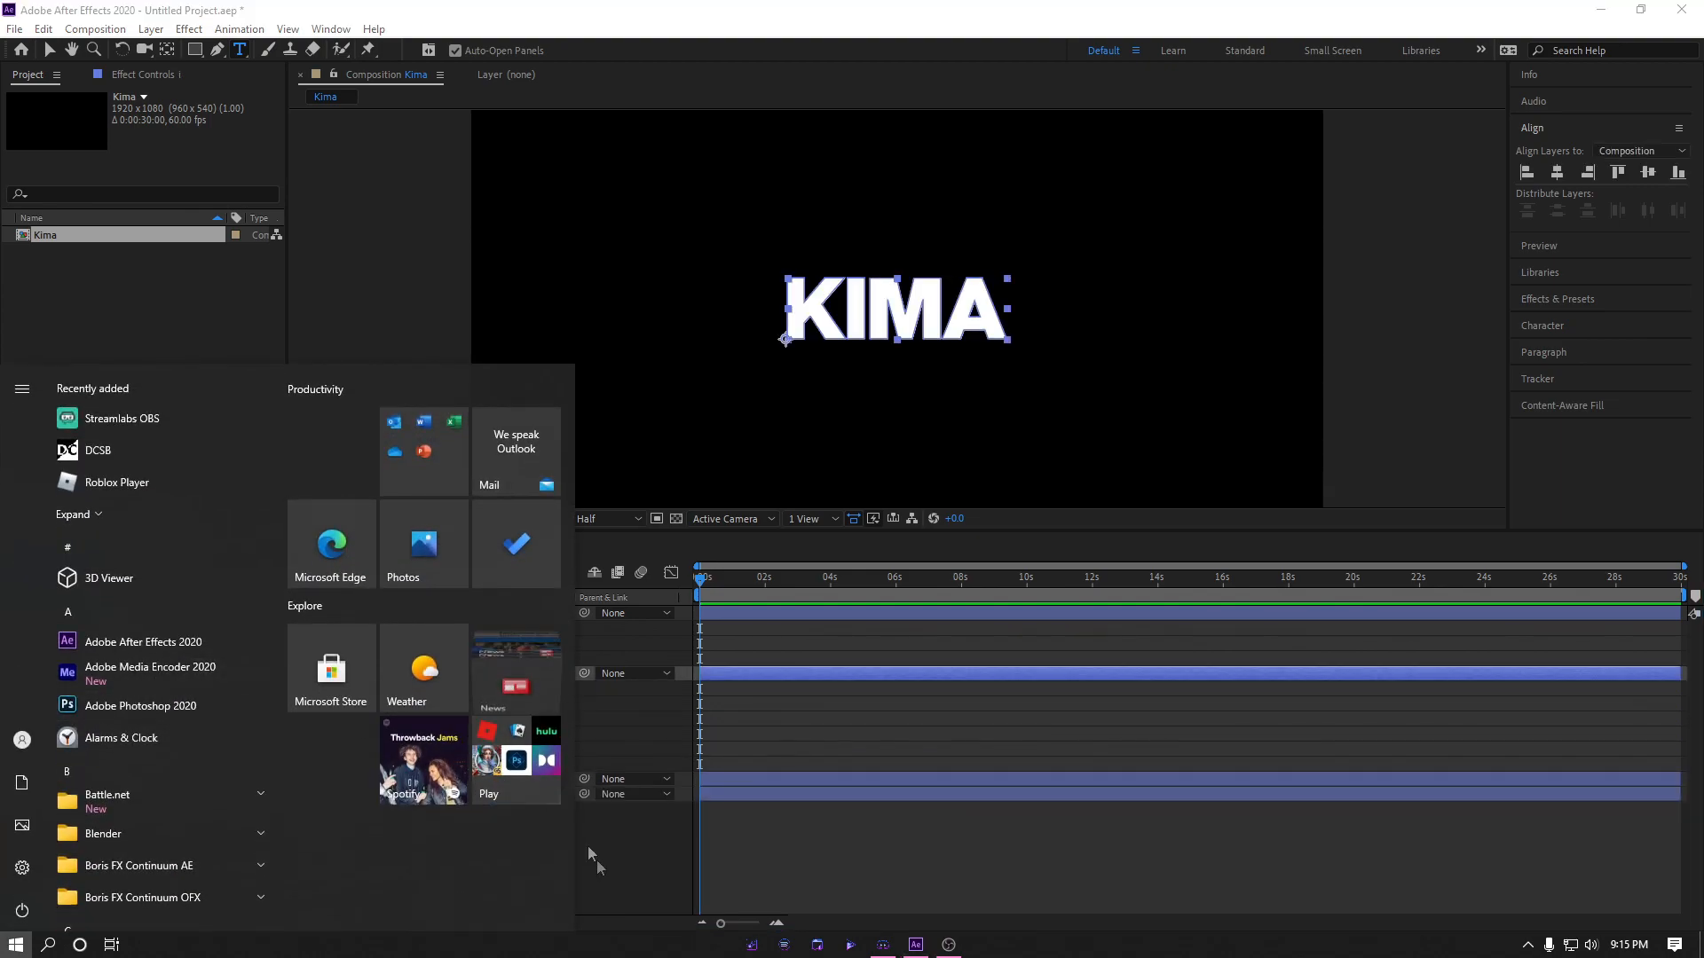
left_click(588, 845)
left_click_drag(157, 701, 146, 749)
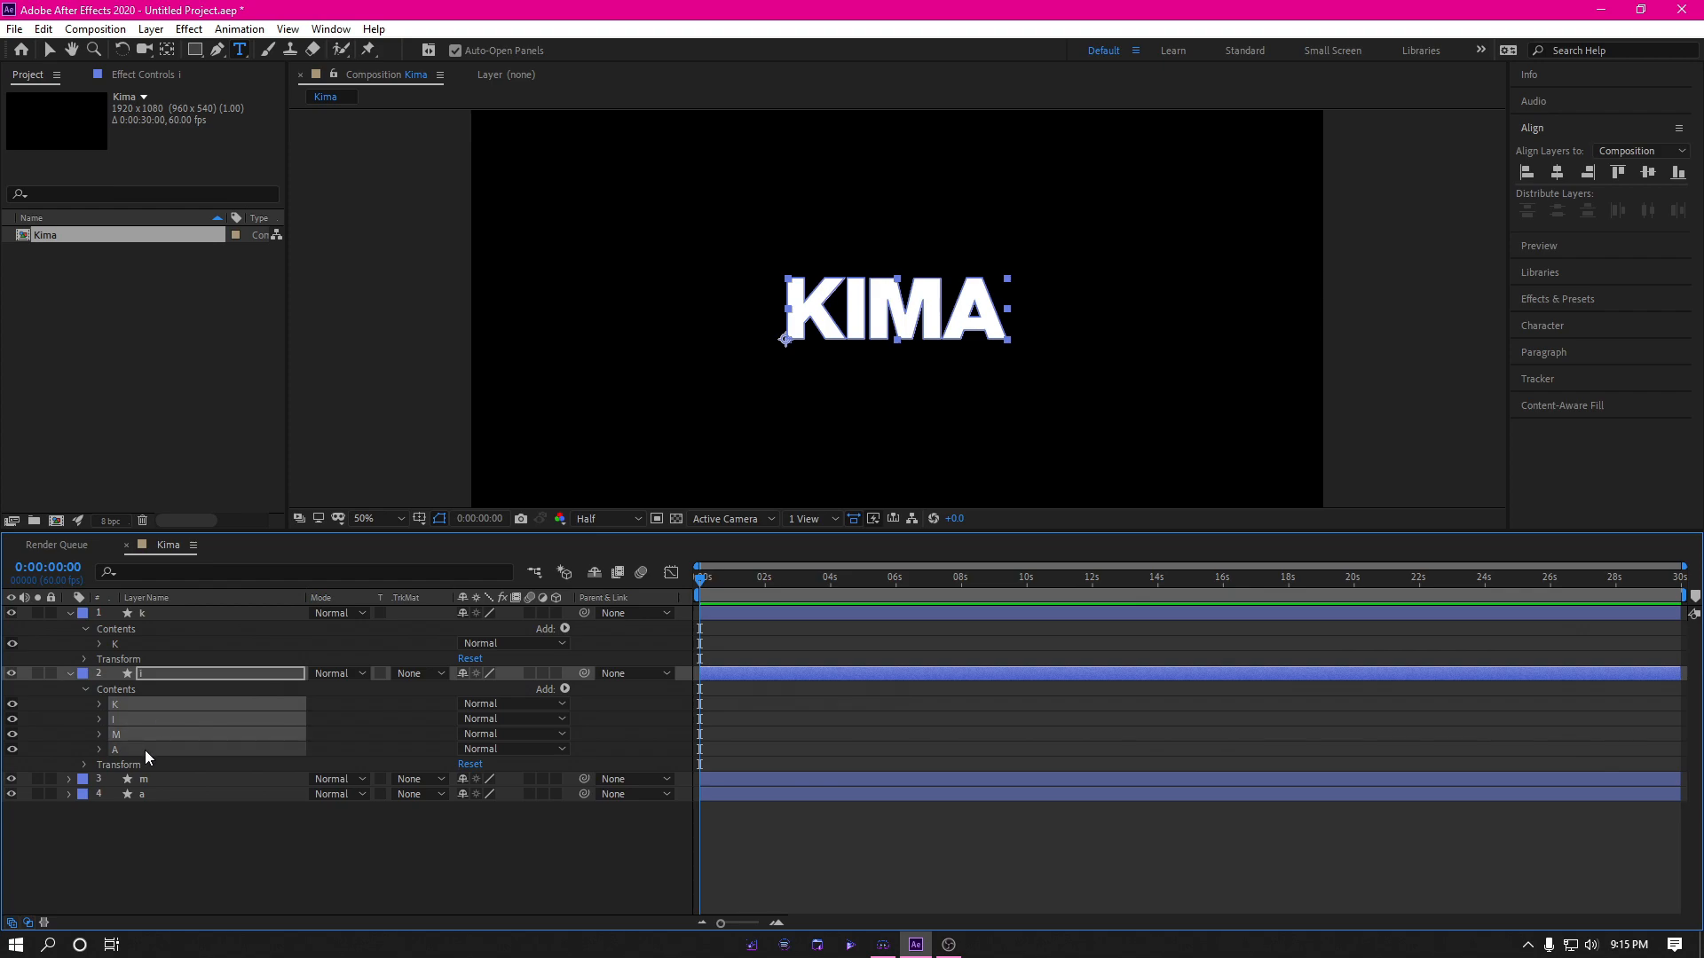
left_click(140, 720, "ctrl")
key("Delete")
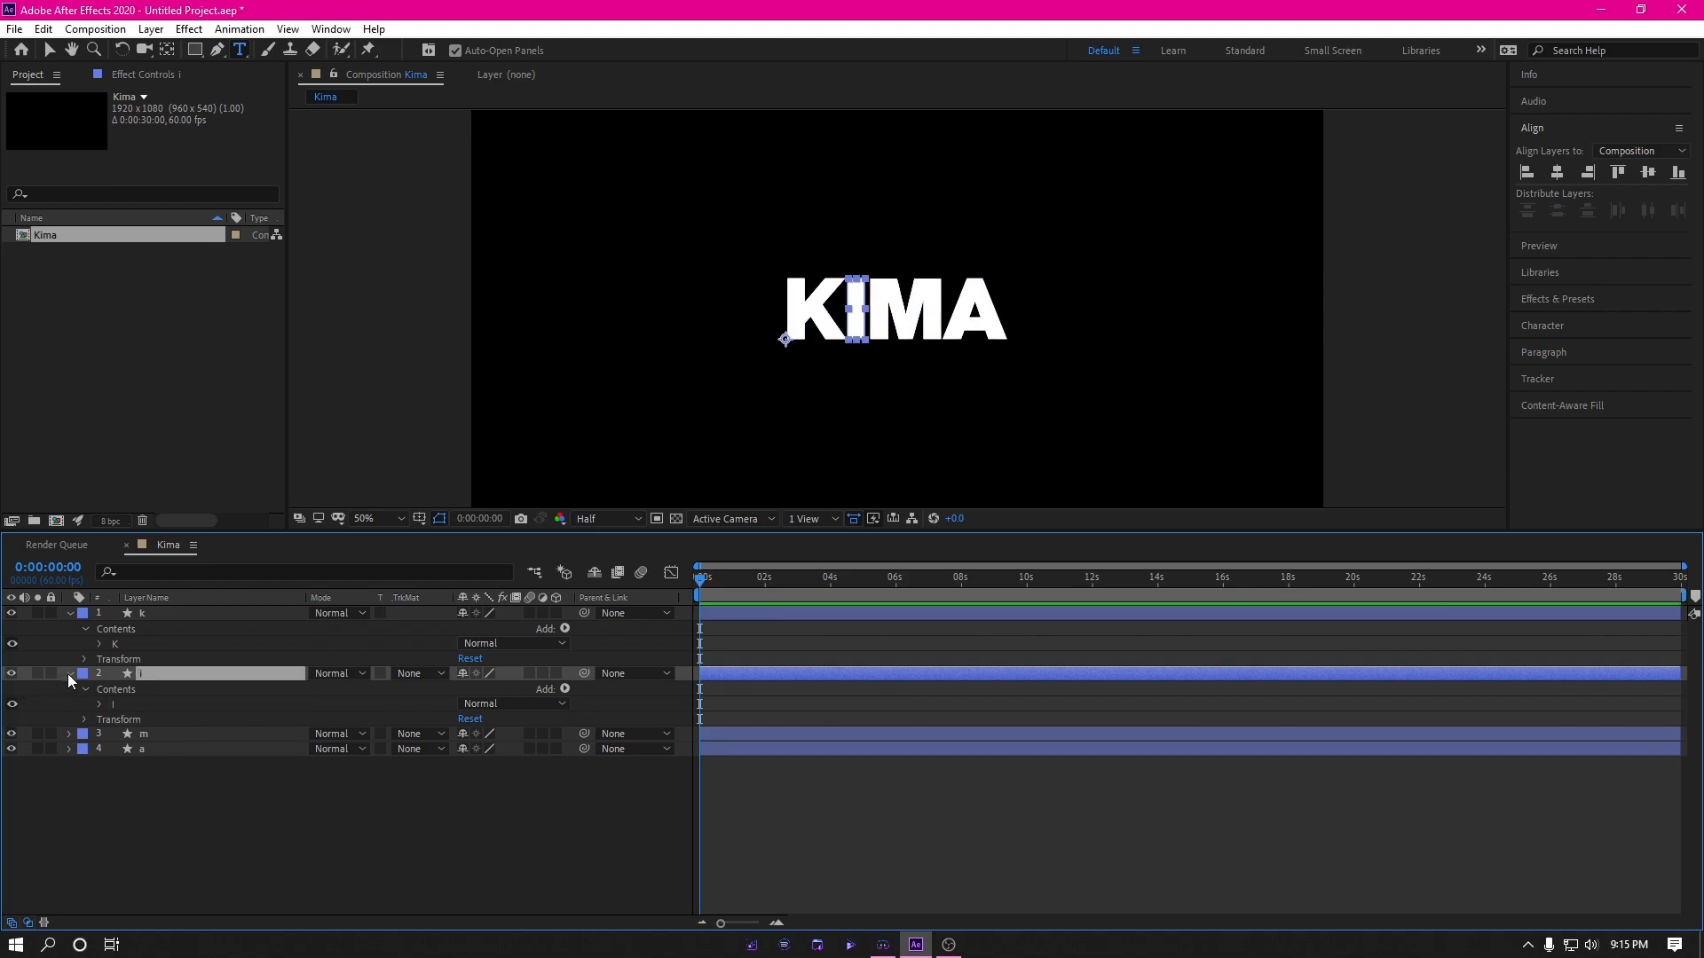
Step: Delete the K, I and A letter groups from the contents of the m layer, keeping only M
left_click(68, 674)
left_click(69, 688)
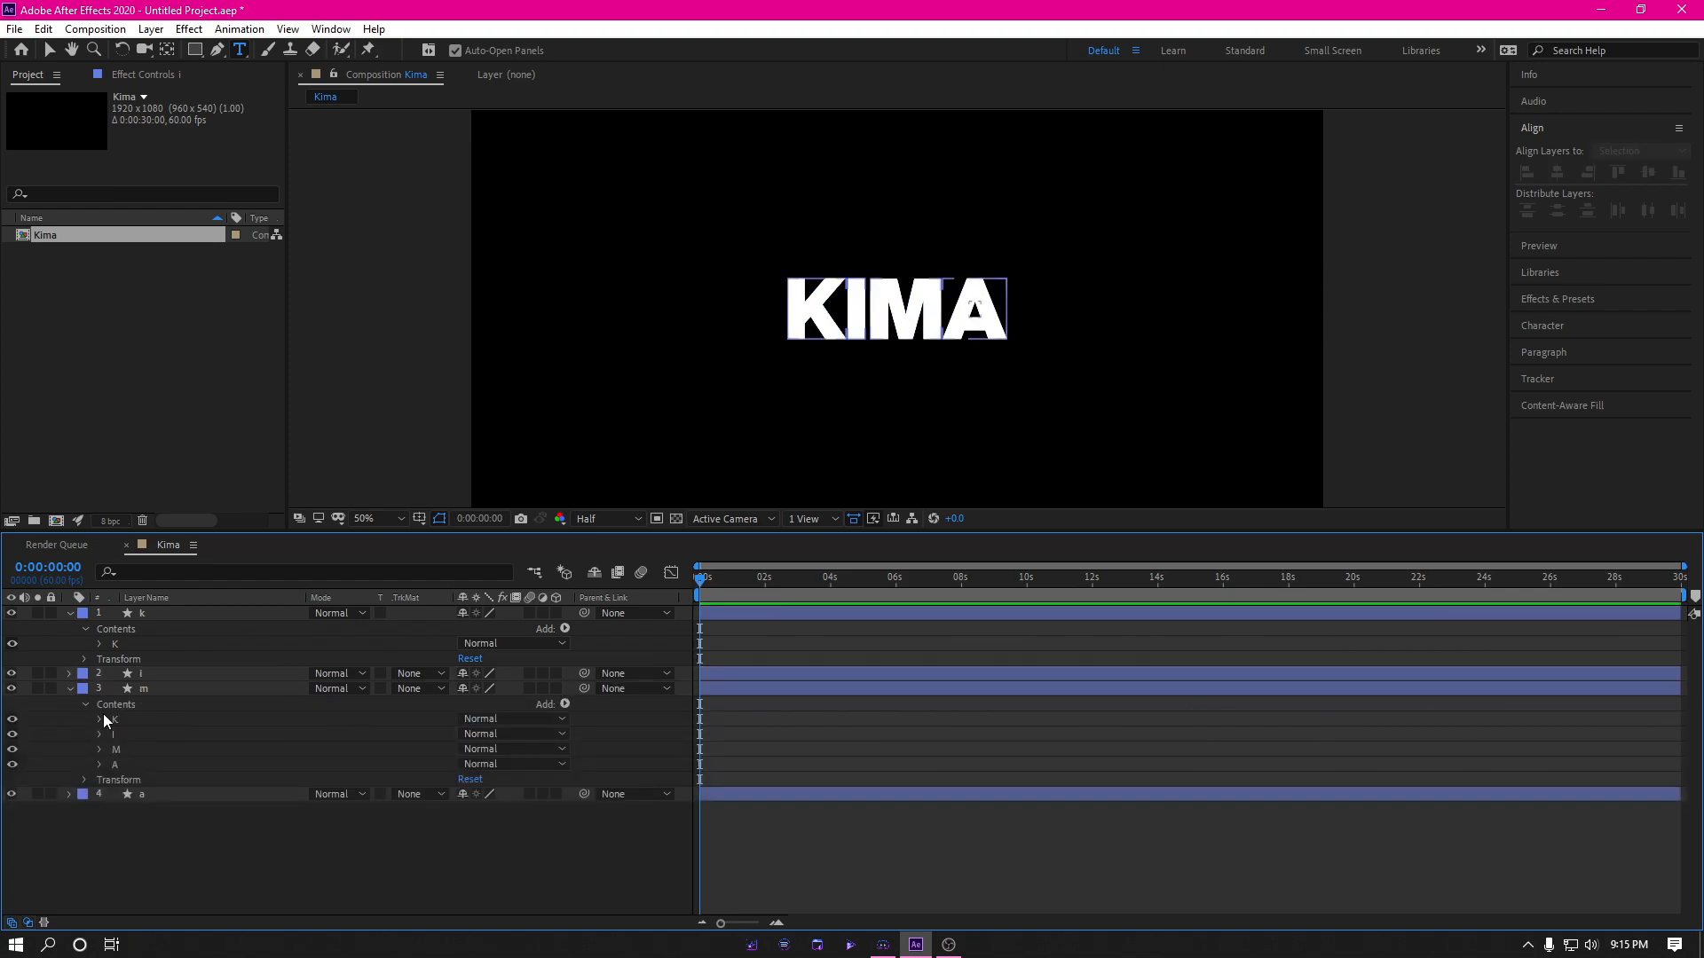
left_click_drag(124, 722, 130, 769)
left_click(125, 749, "ctrl")
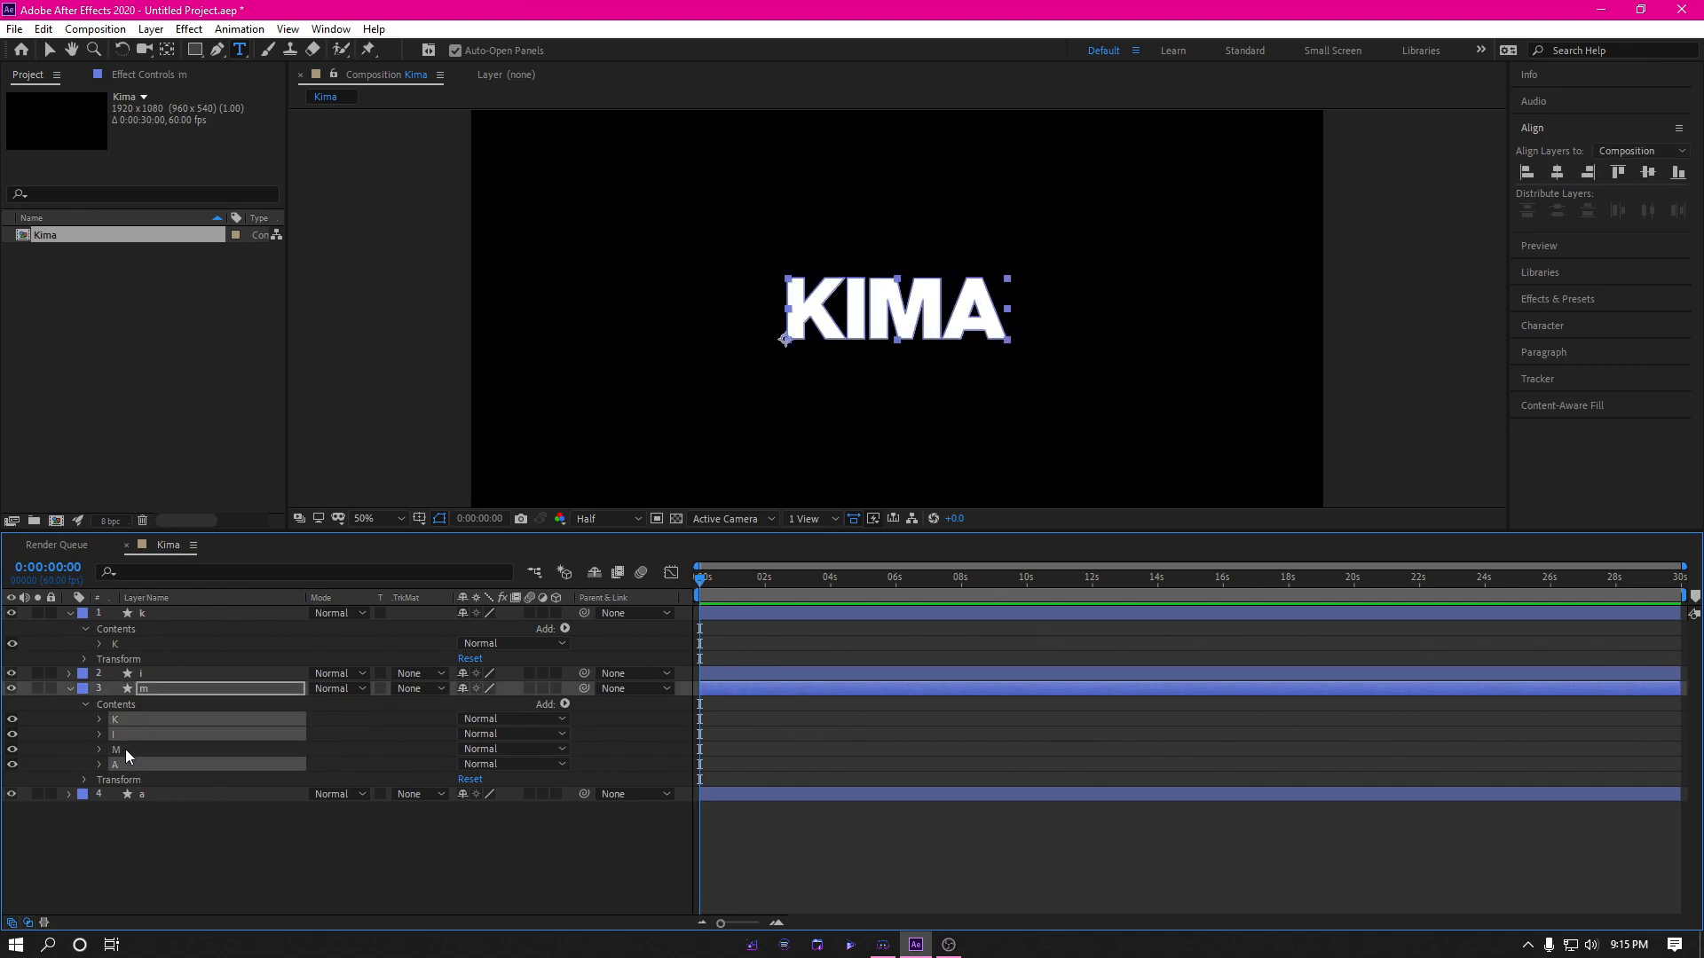
key("Delete")
left_click(70, 689)
Step: Delete the K, I and M letter groups from the contents of the a layer, keeping only A, and collapse the layers
left_click(68, 703)
left_click(78, 723)
left_click(126, 739)
left_click(116, 763, "shift")
key("Delete")
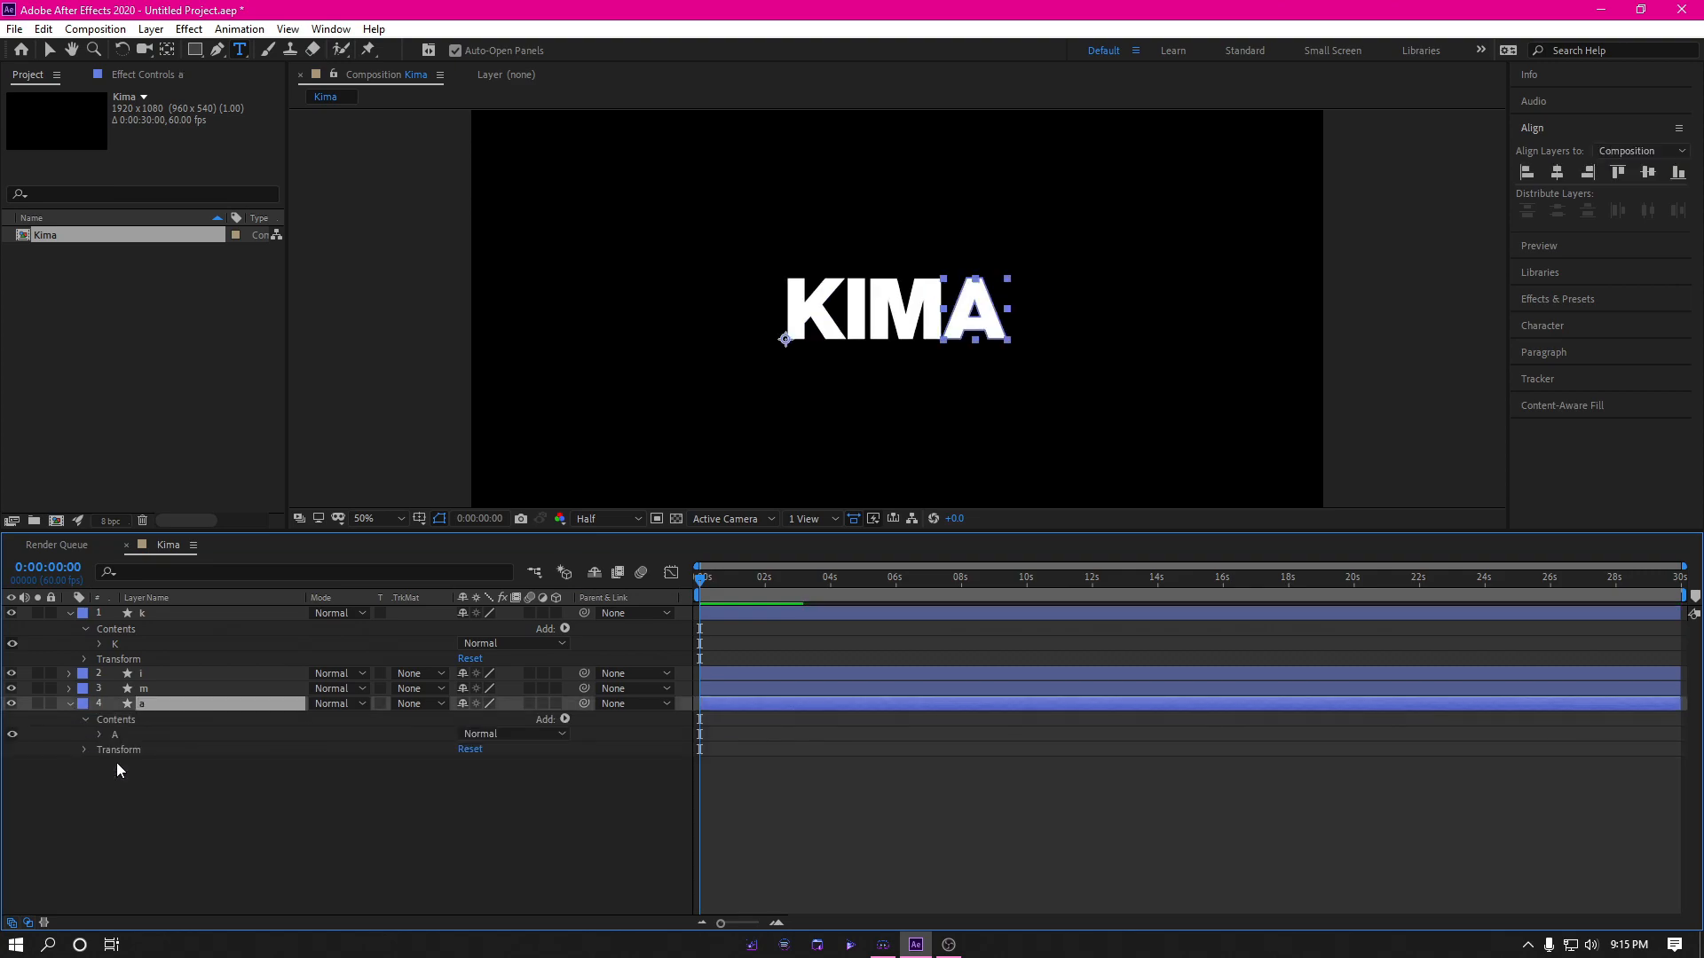
left_click(71, 706)
left_click(69, 612)
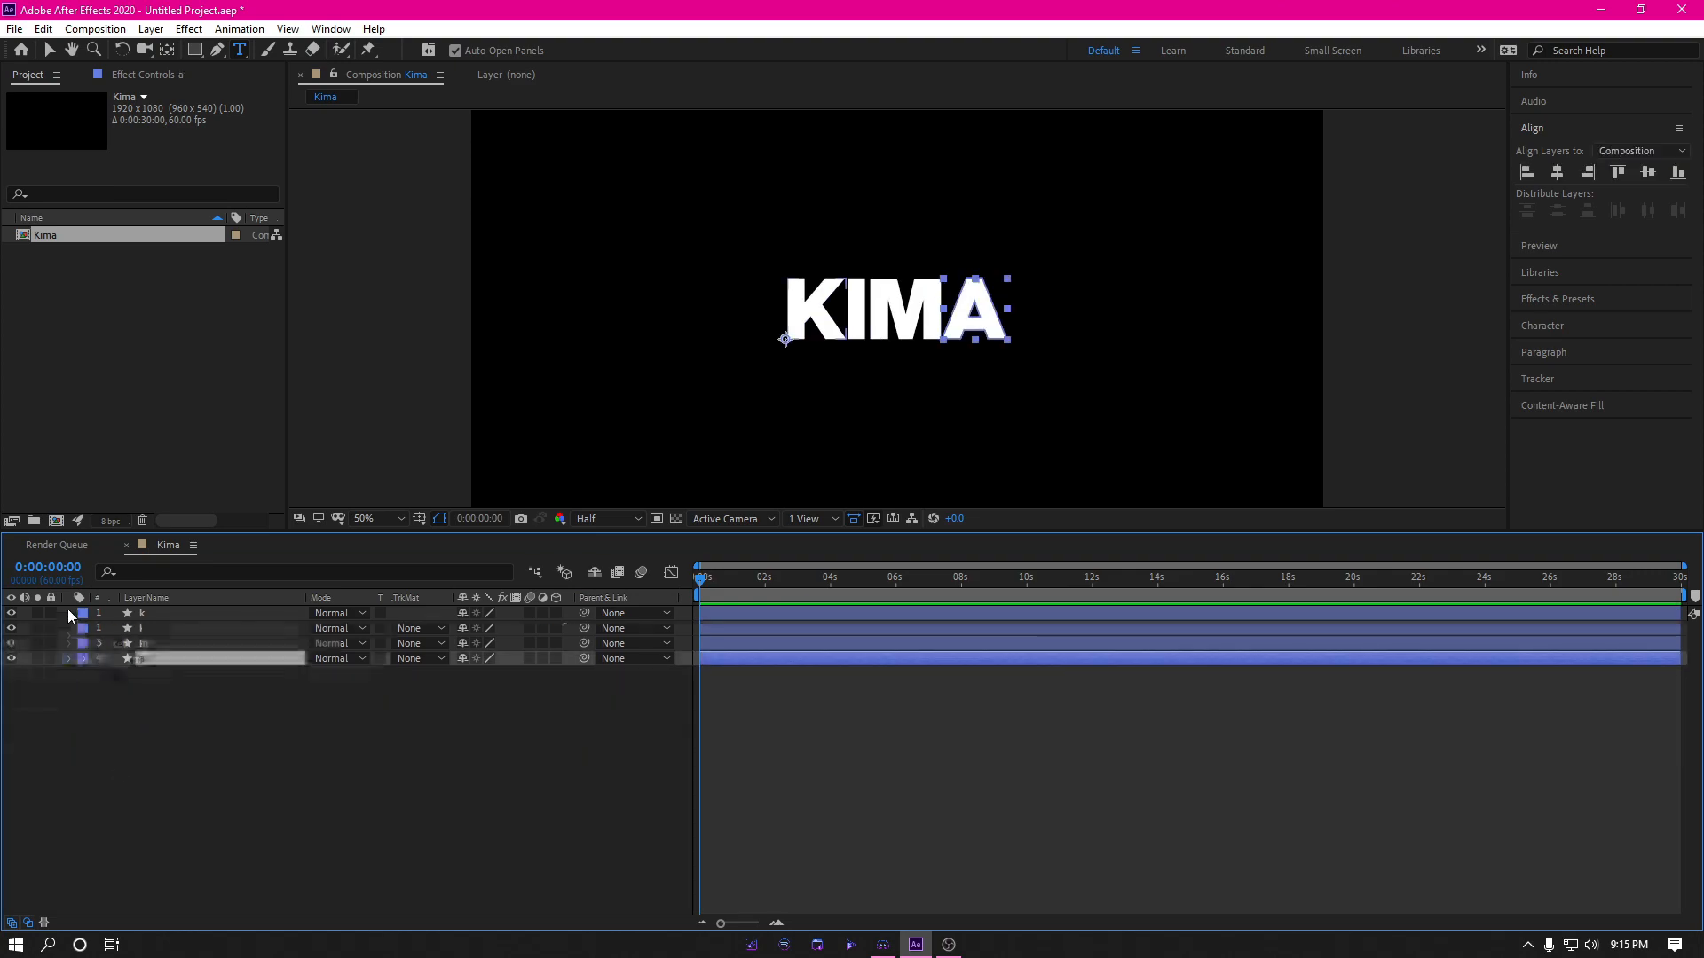
Step: Add Position keyframes at the start of the timeline to the k and i layers
left_click(182, 613)
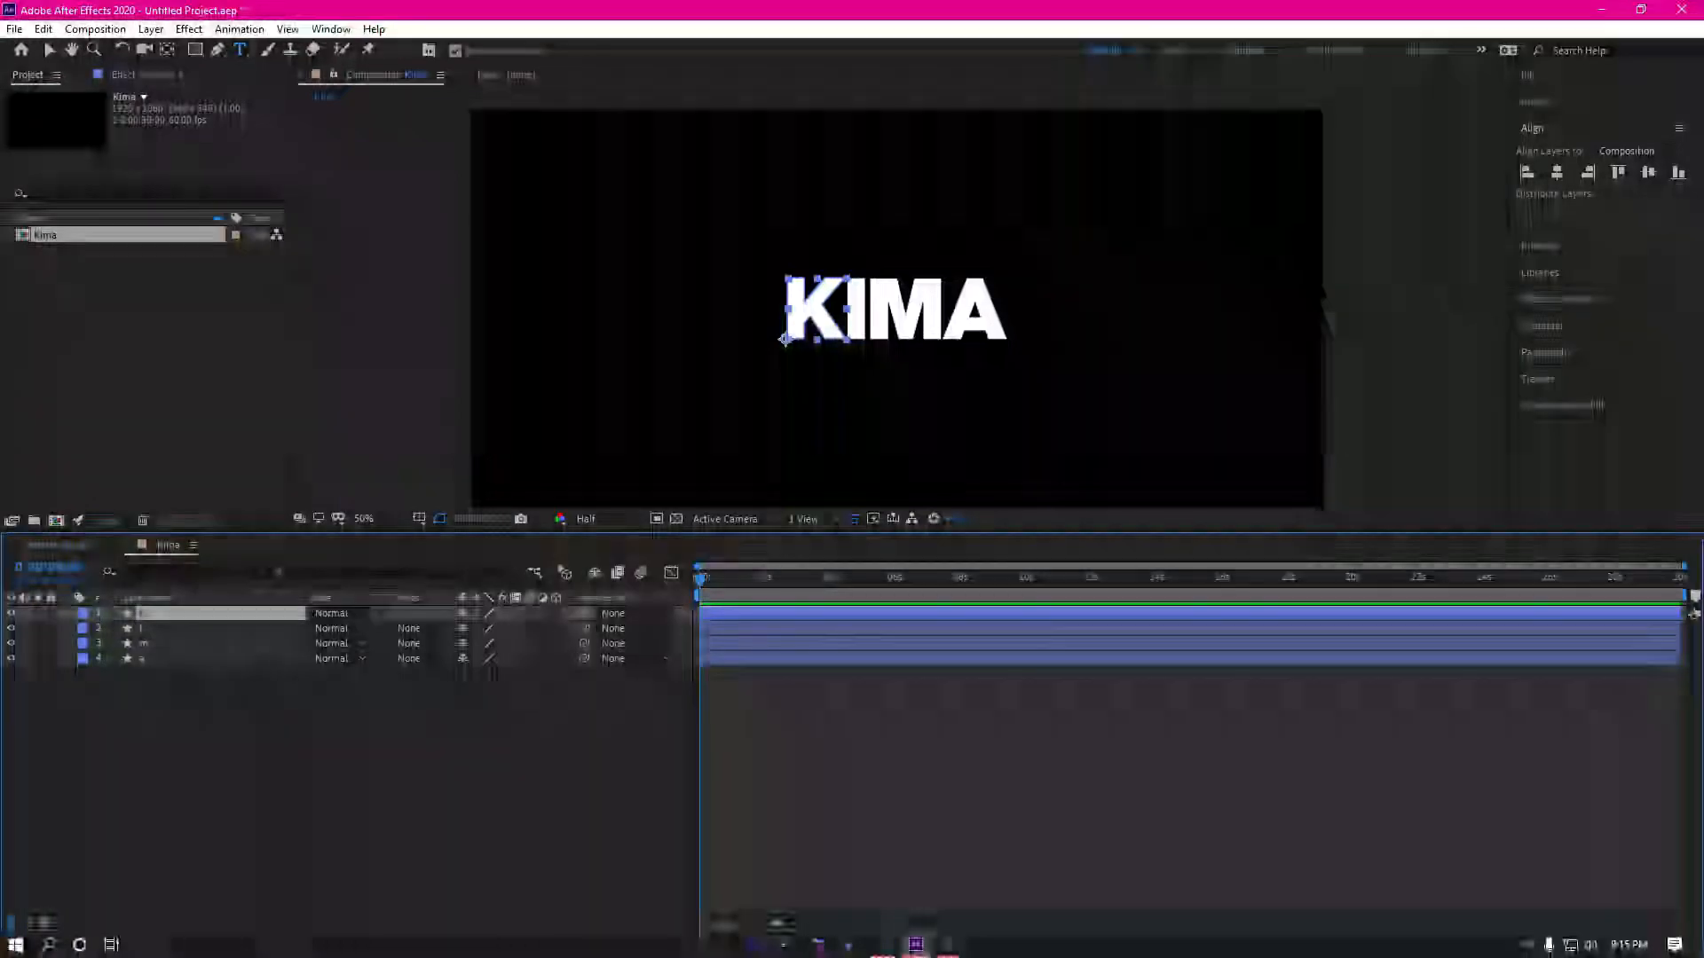
key("p")
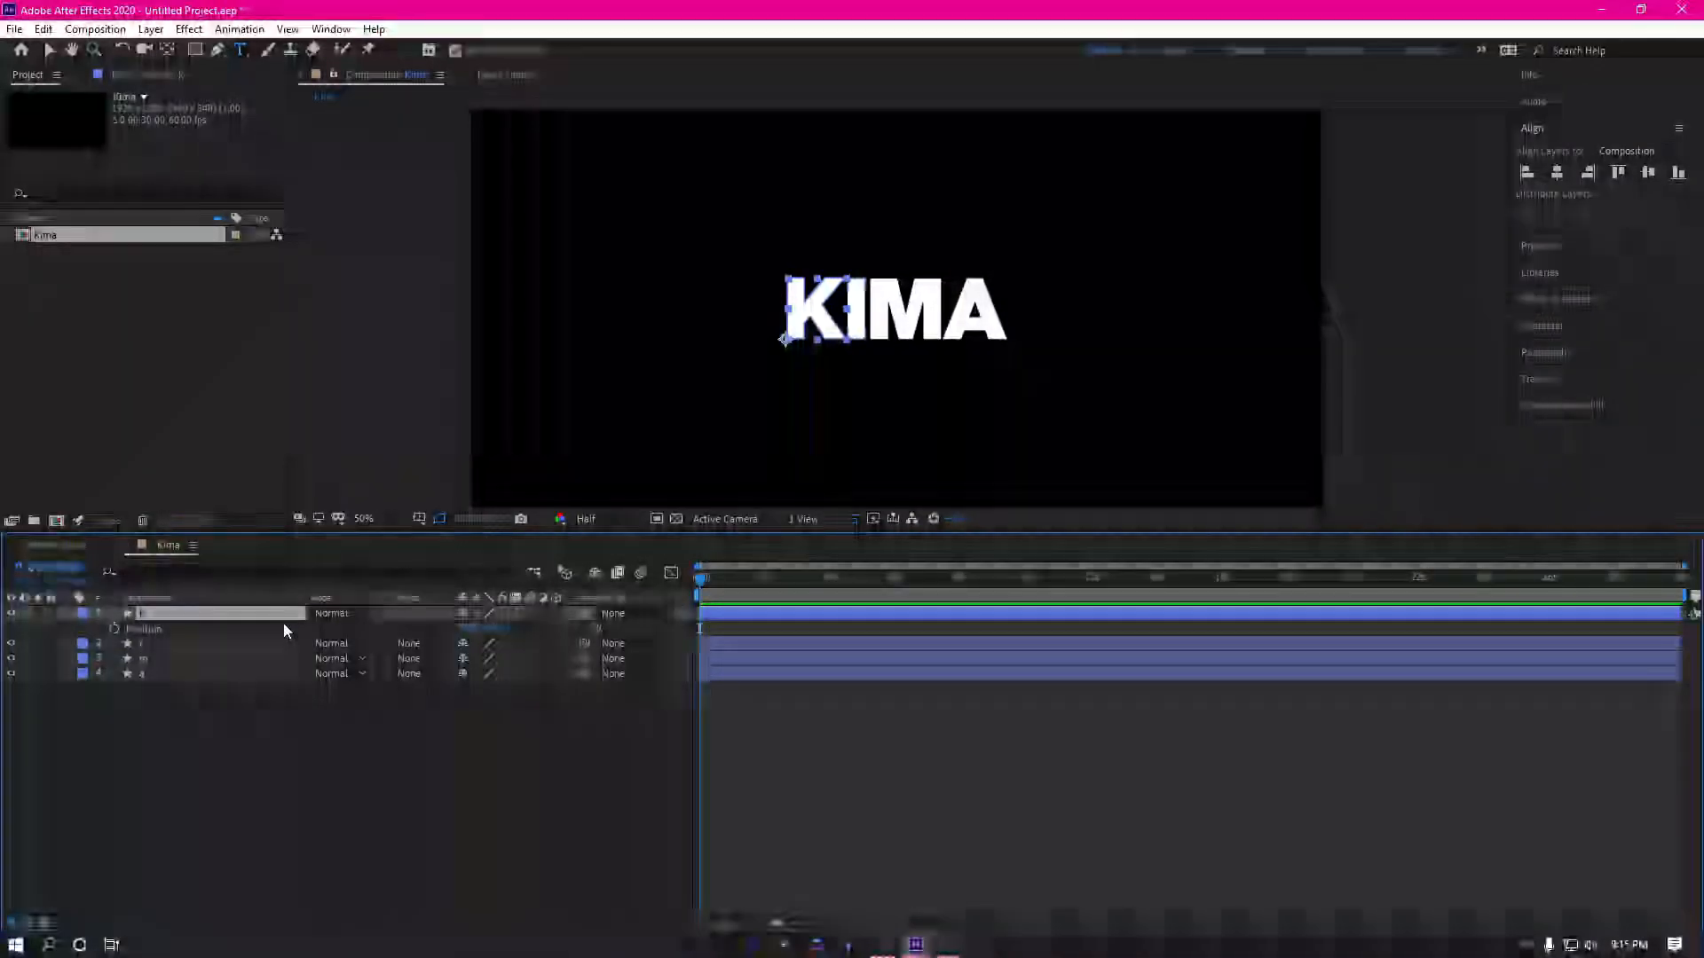
left_click(114, 630)
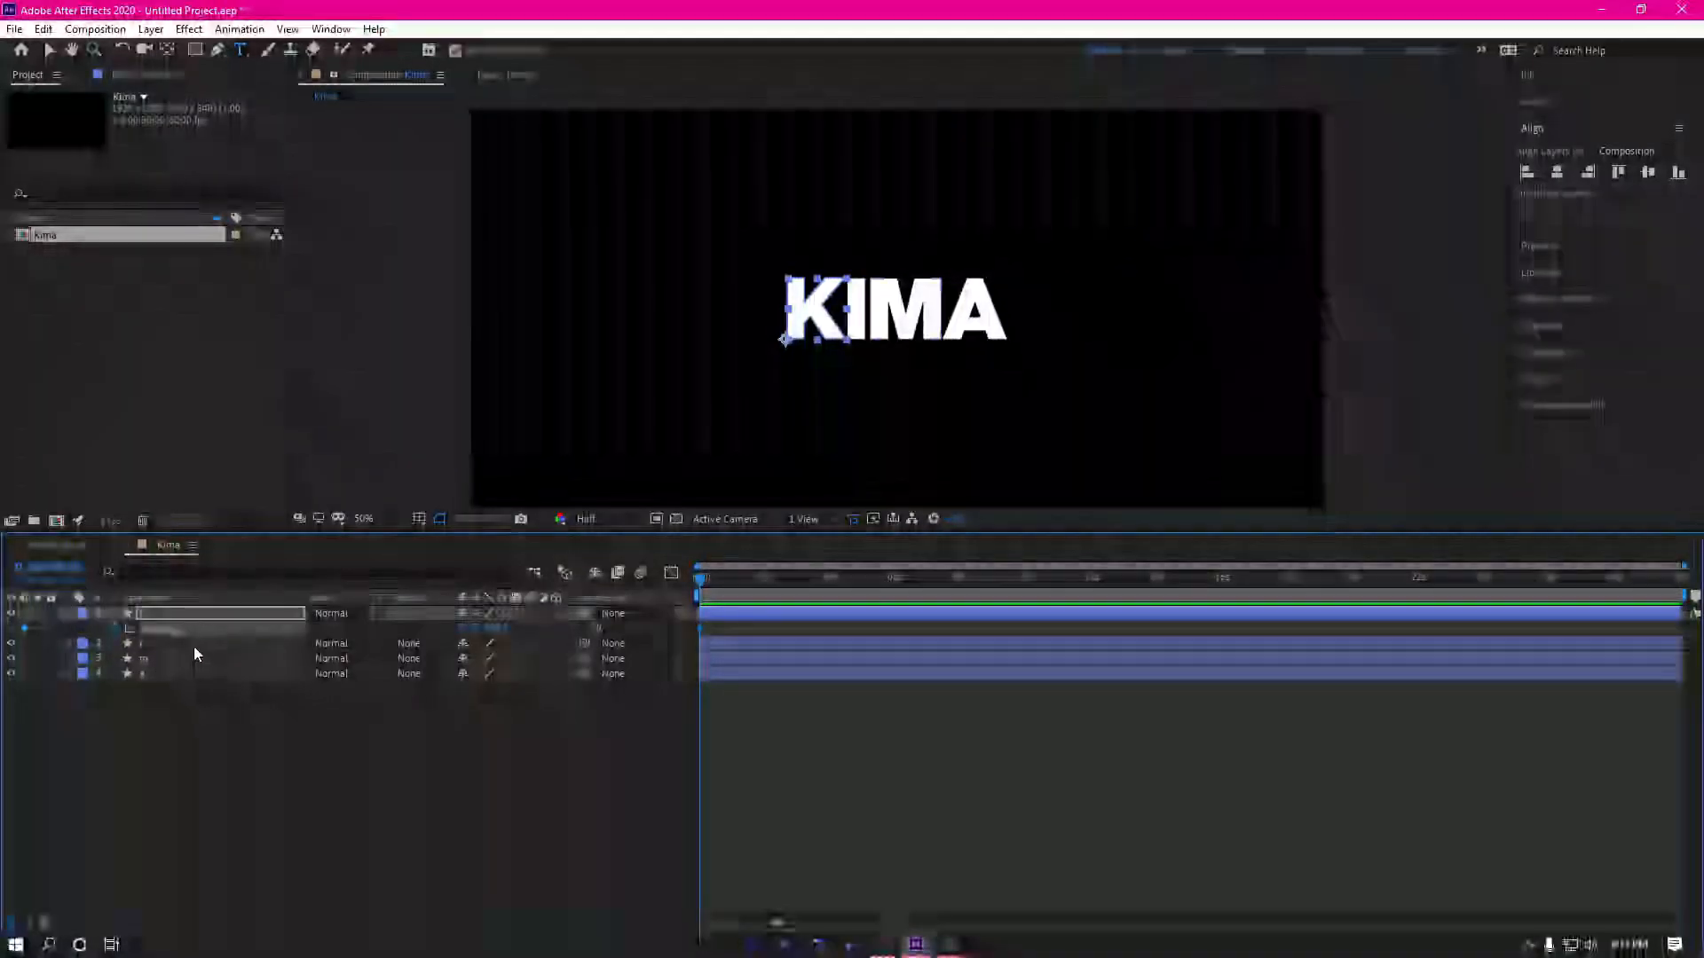
left_click(191, 644)
key("p")
left_click(114, 659)
Step: Add Position keyframes at the start of the timeline to the m and a layers
left_click(149, 676)
key("p")
left_click(115, 689)
left_click(143, 707)
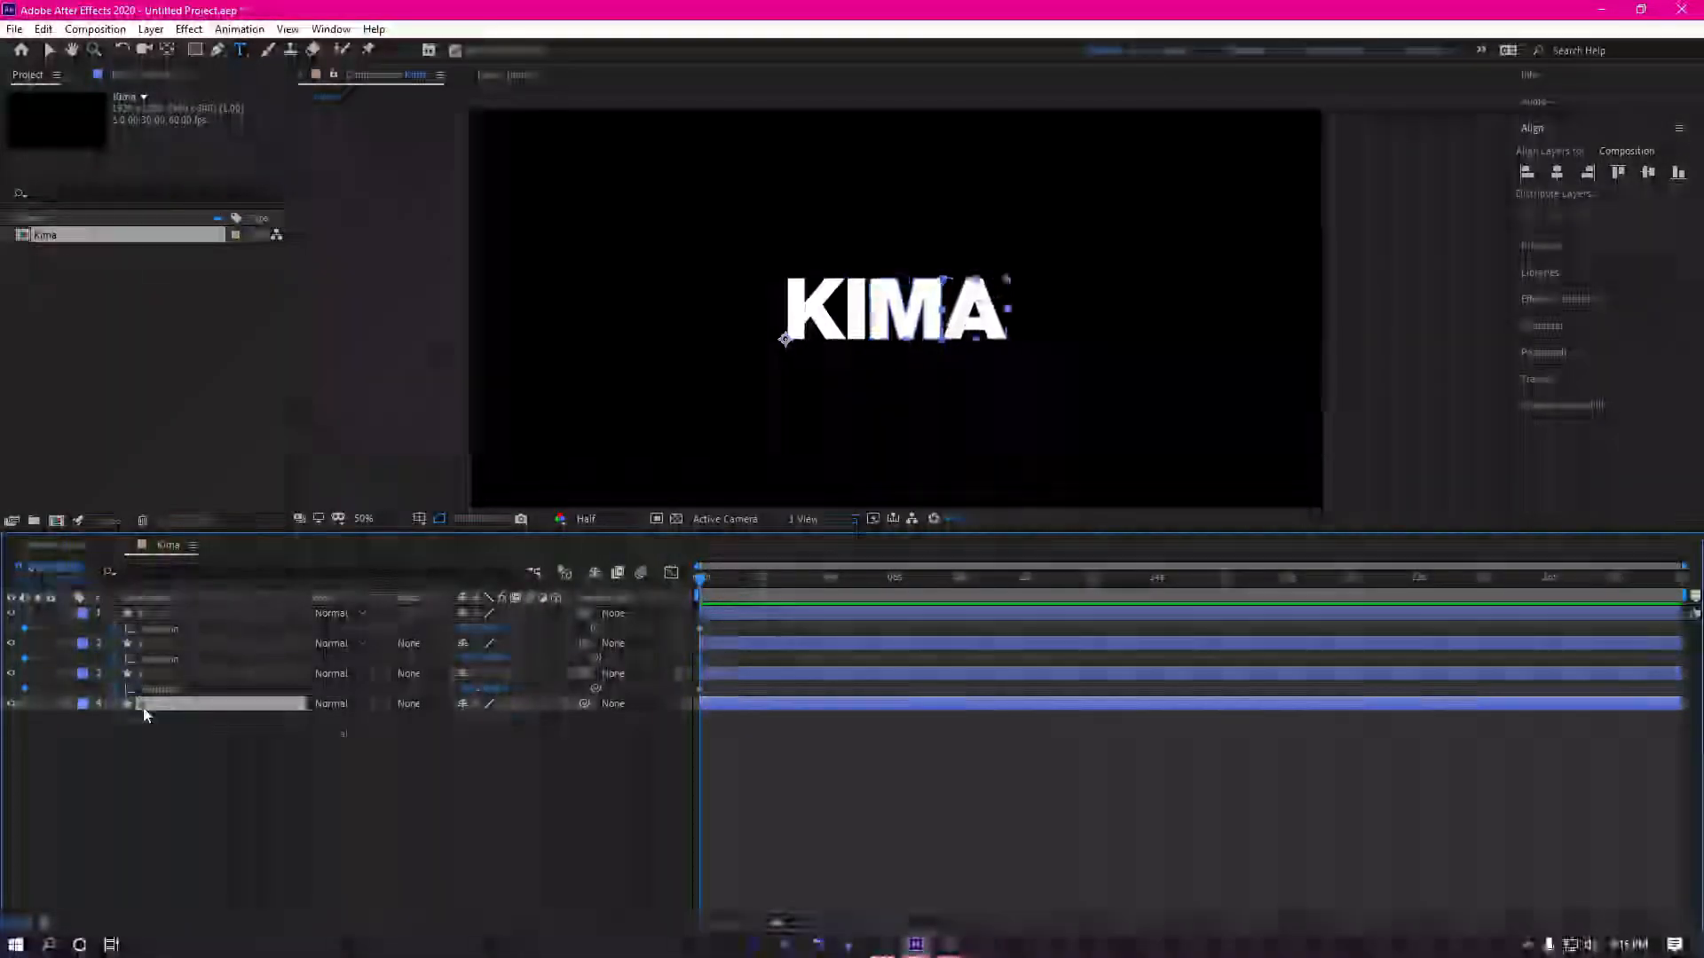
key("p")
left_click(114, 720)
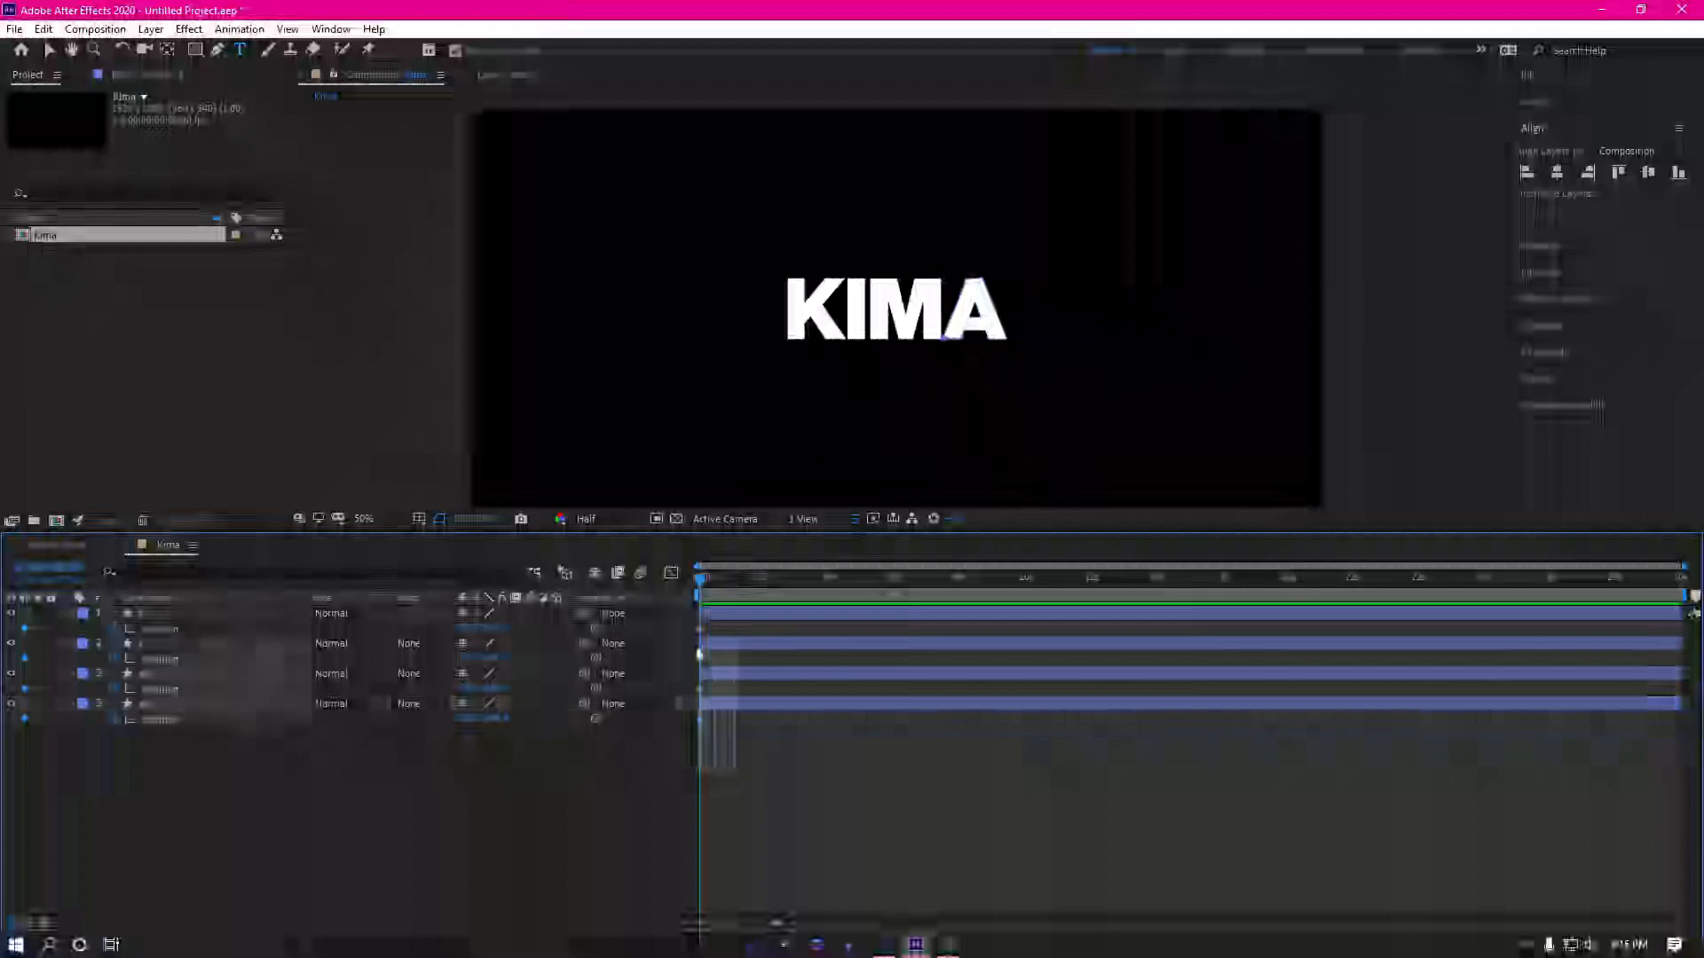
Step: Move the Position keyframes of all four letter layers to the 1-second mark
key("ctrl+a")
left_click_drag(700, 630, 750, 629)
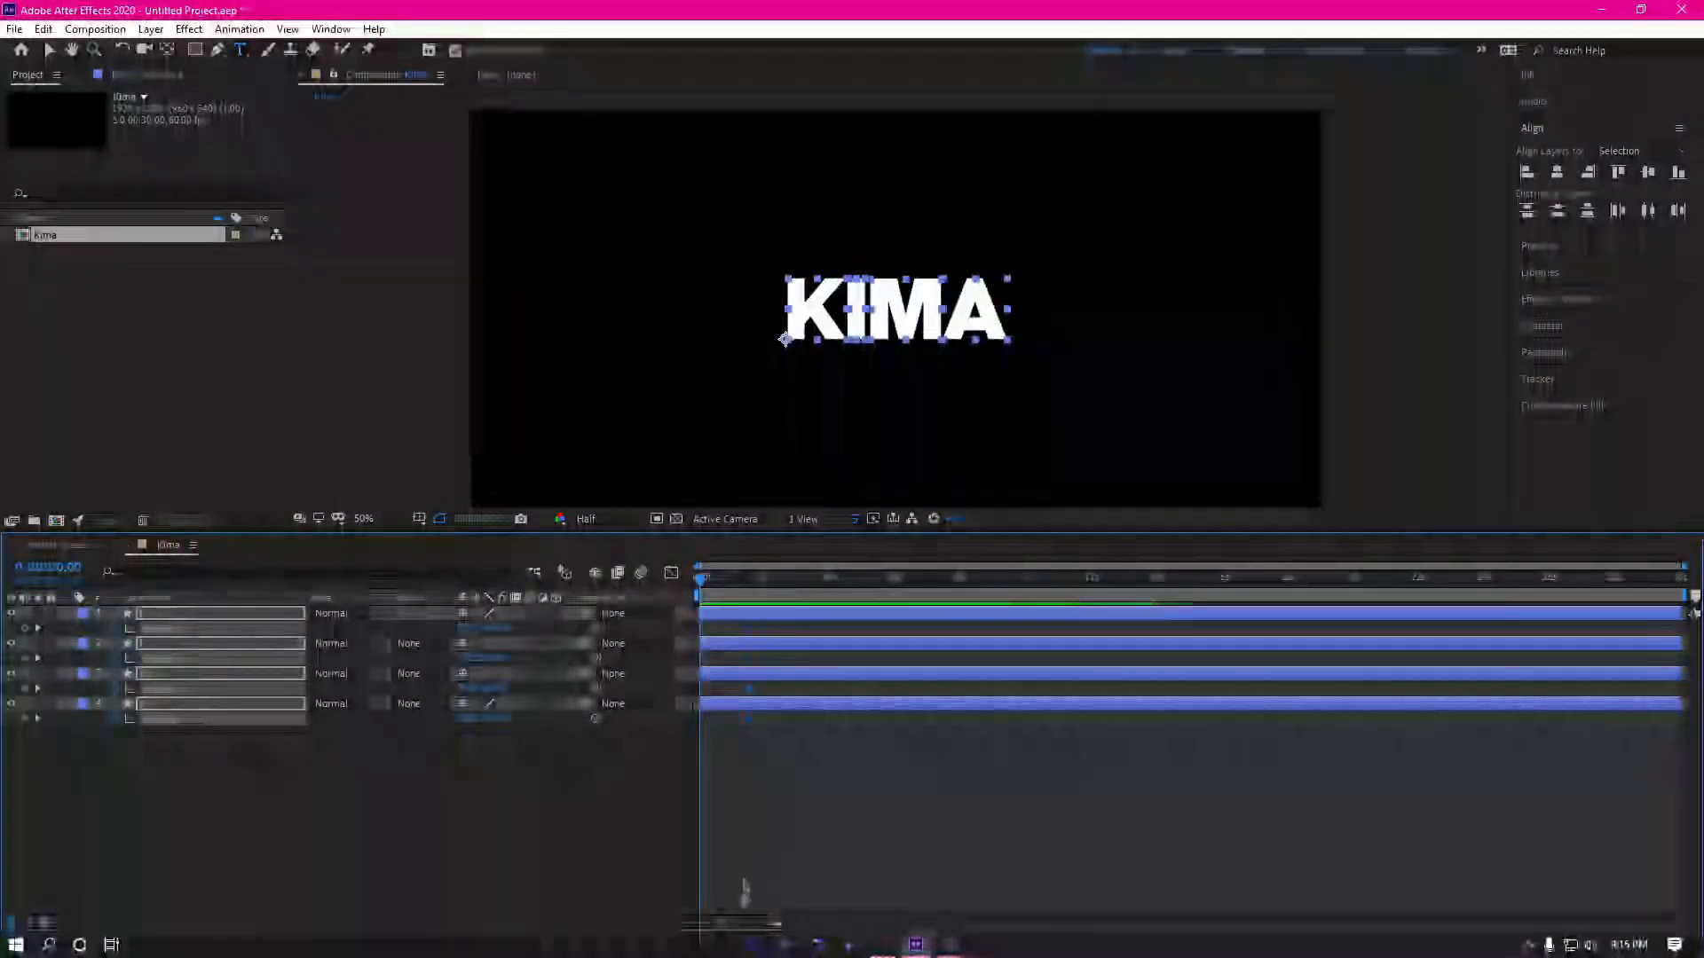
left_click_drag(738, 927, 748, 926)
left_click_drag(837, 639, 806, 630)
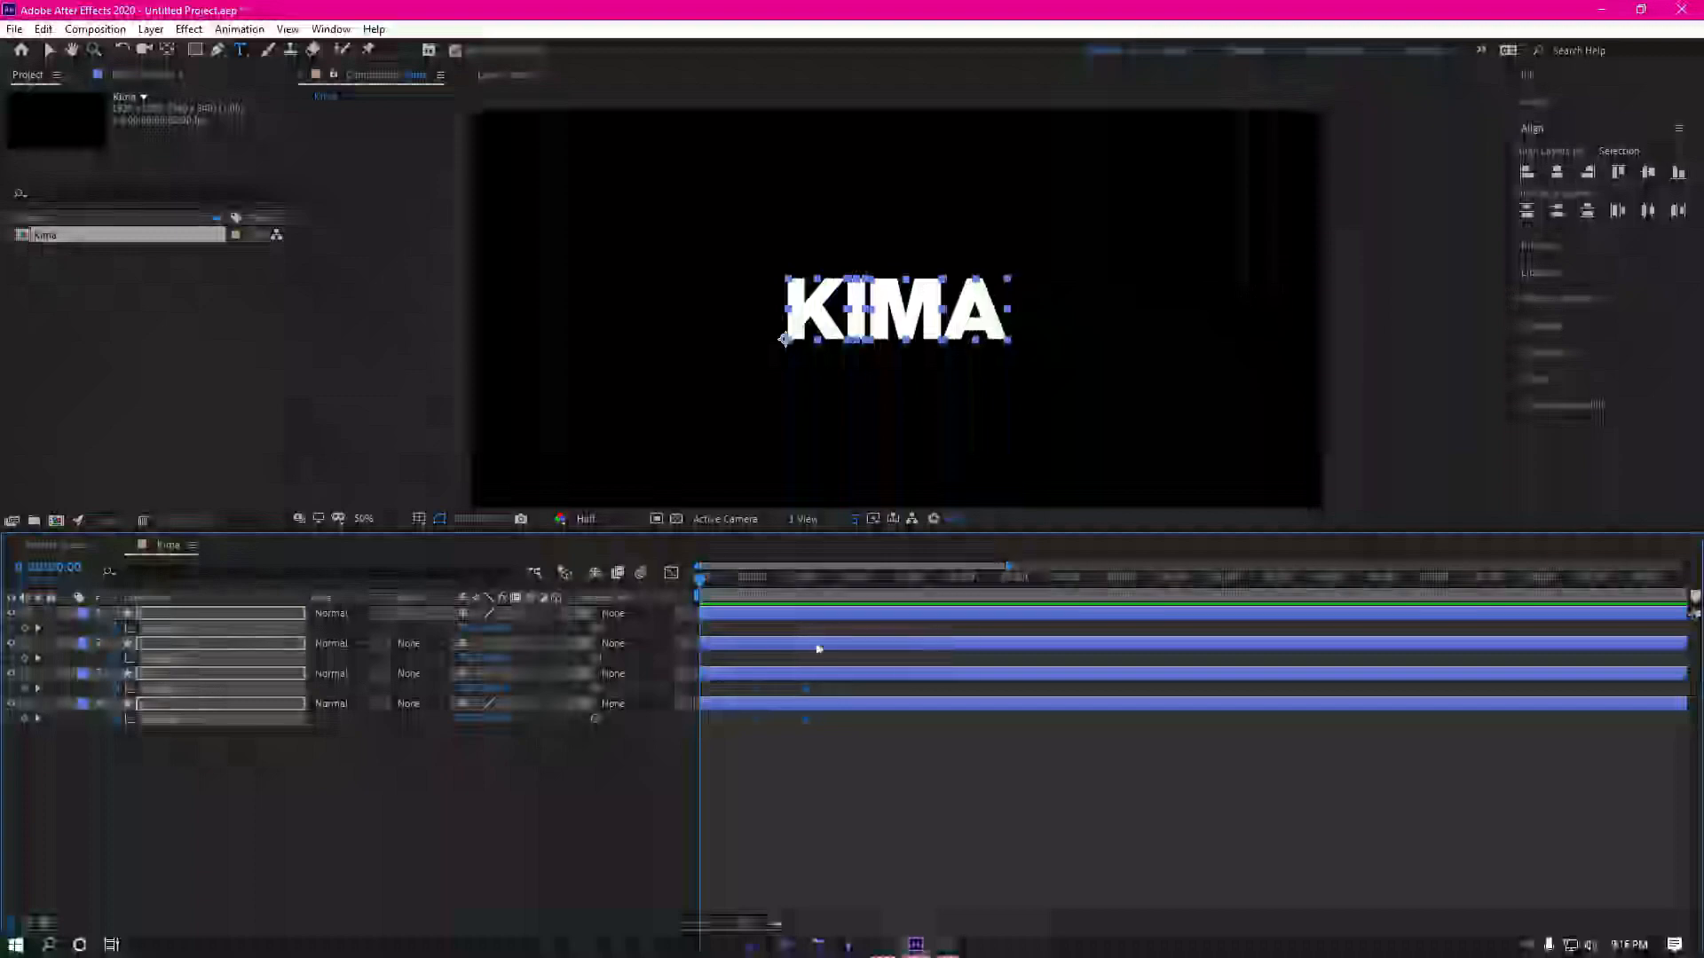
left_click(791, 837)
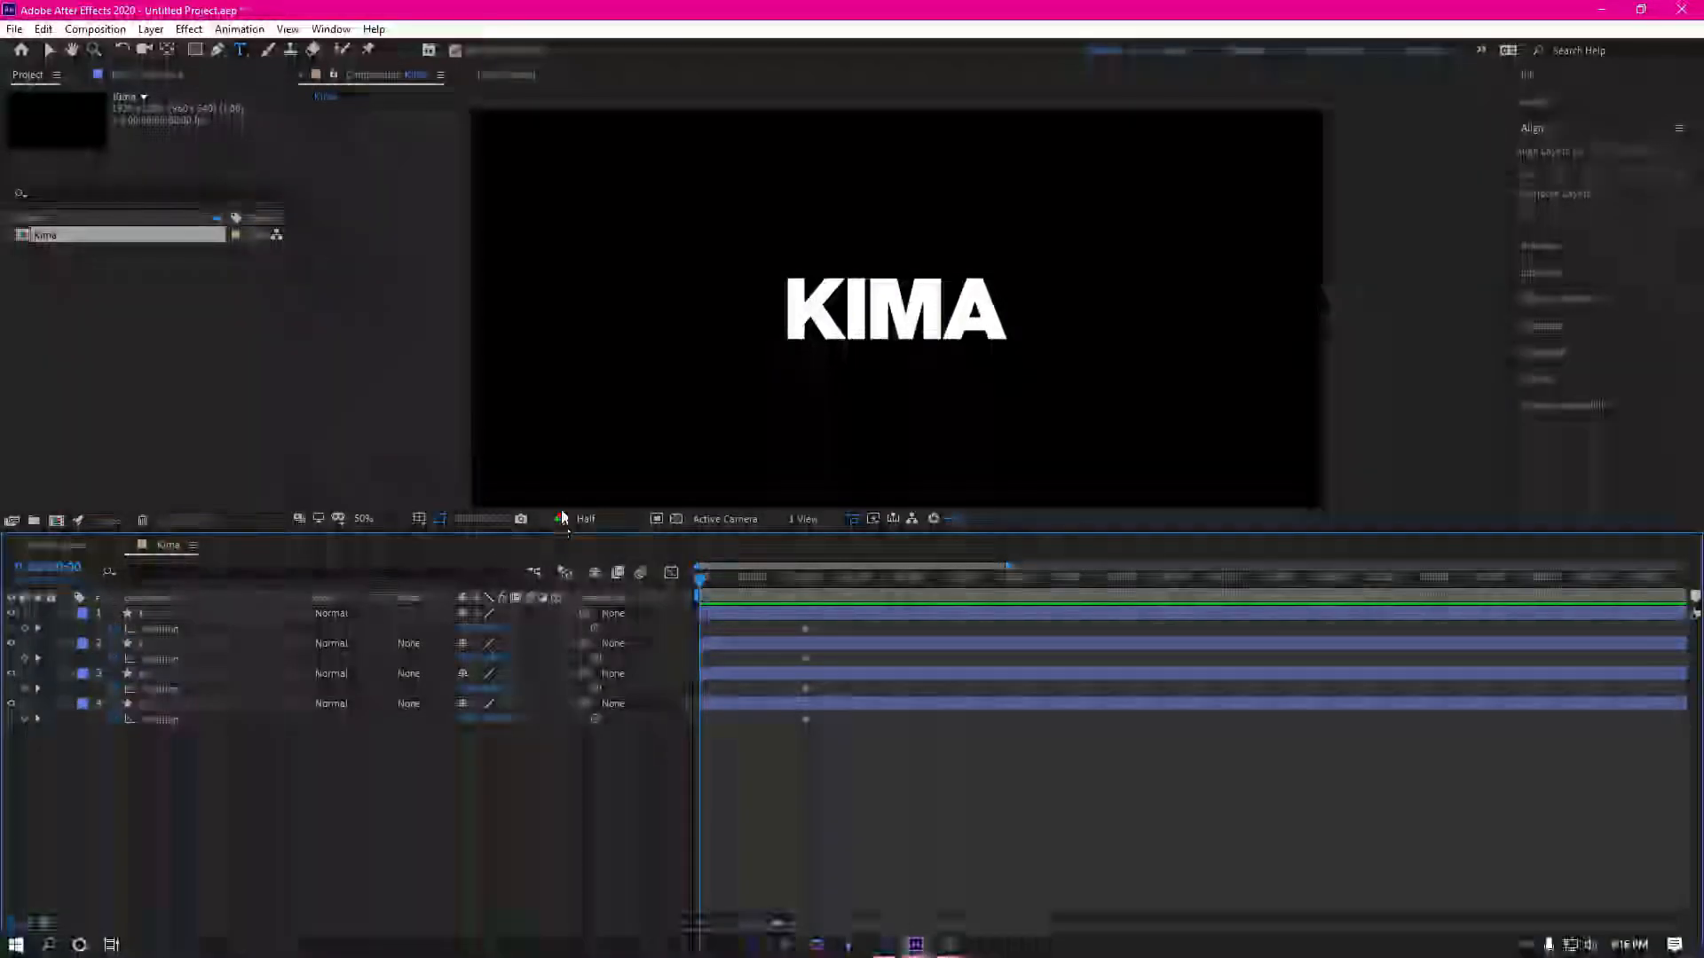
Step: At the timeline start, position k off the frame's left edge at -131.8, 608.4 and a off the right edge at 1564.2, 608.4
scroll(589, 437, "down", 1)
scroll(581, 442, "up", 1)
scroll(577, 446, "down", 1)
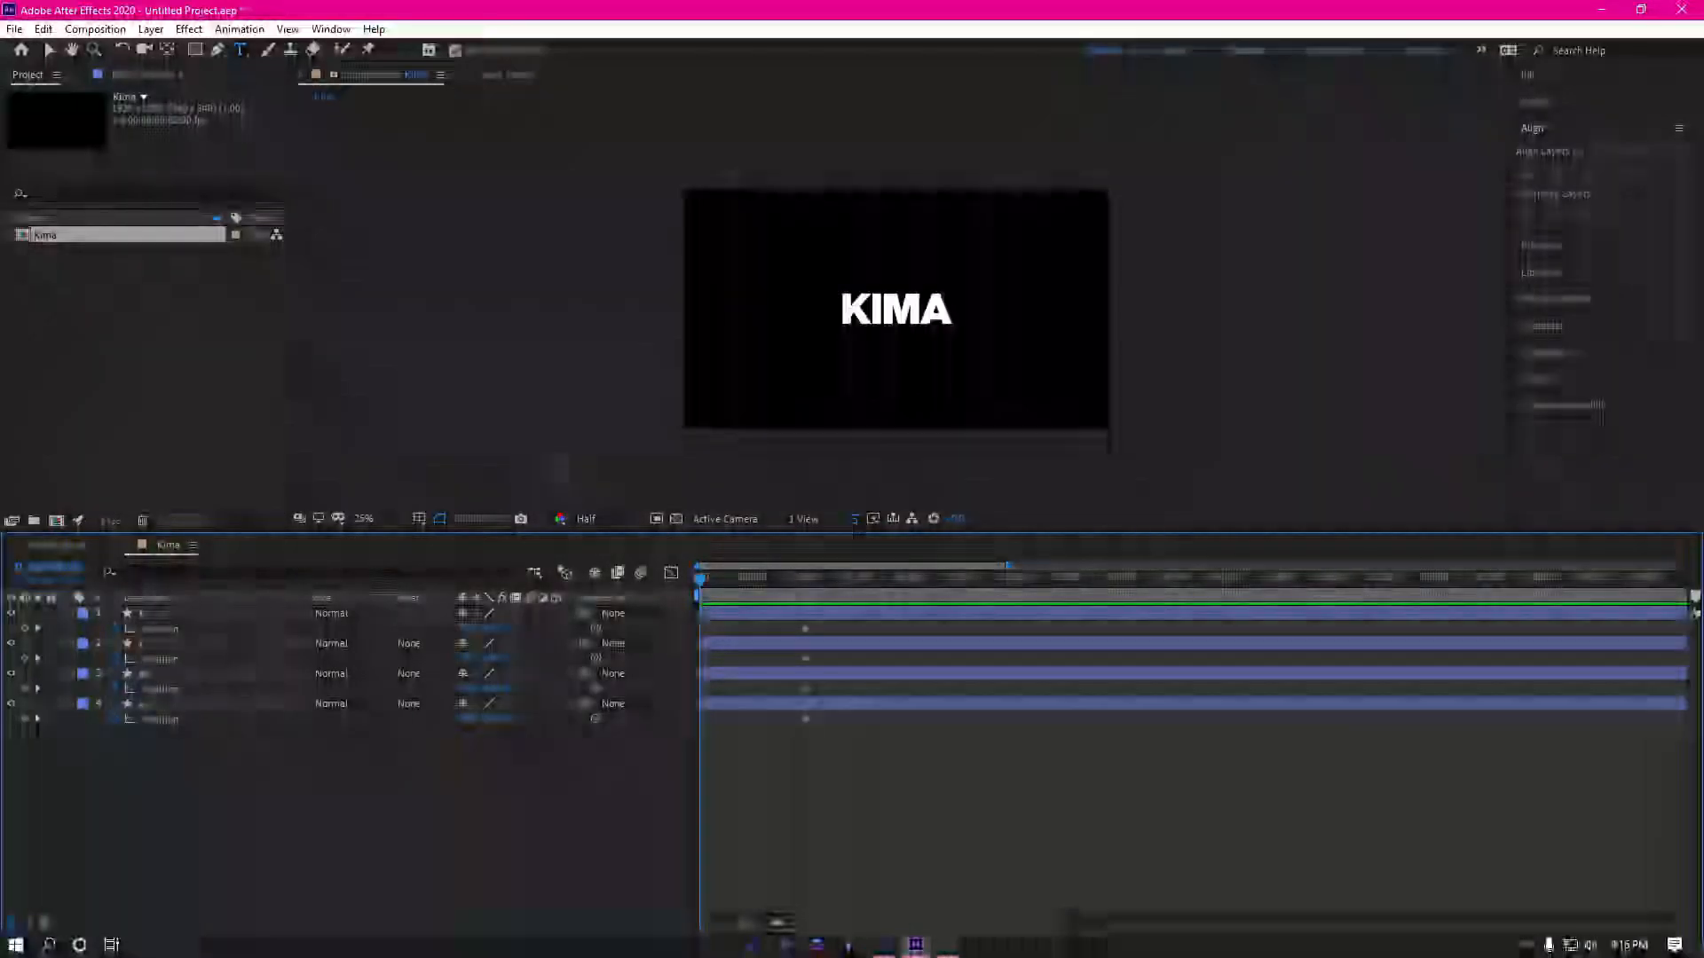
left_click_drag(470, 629, 2, 629)
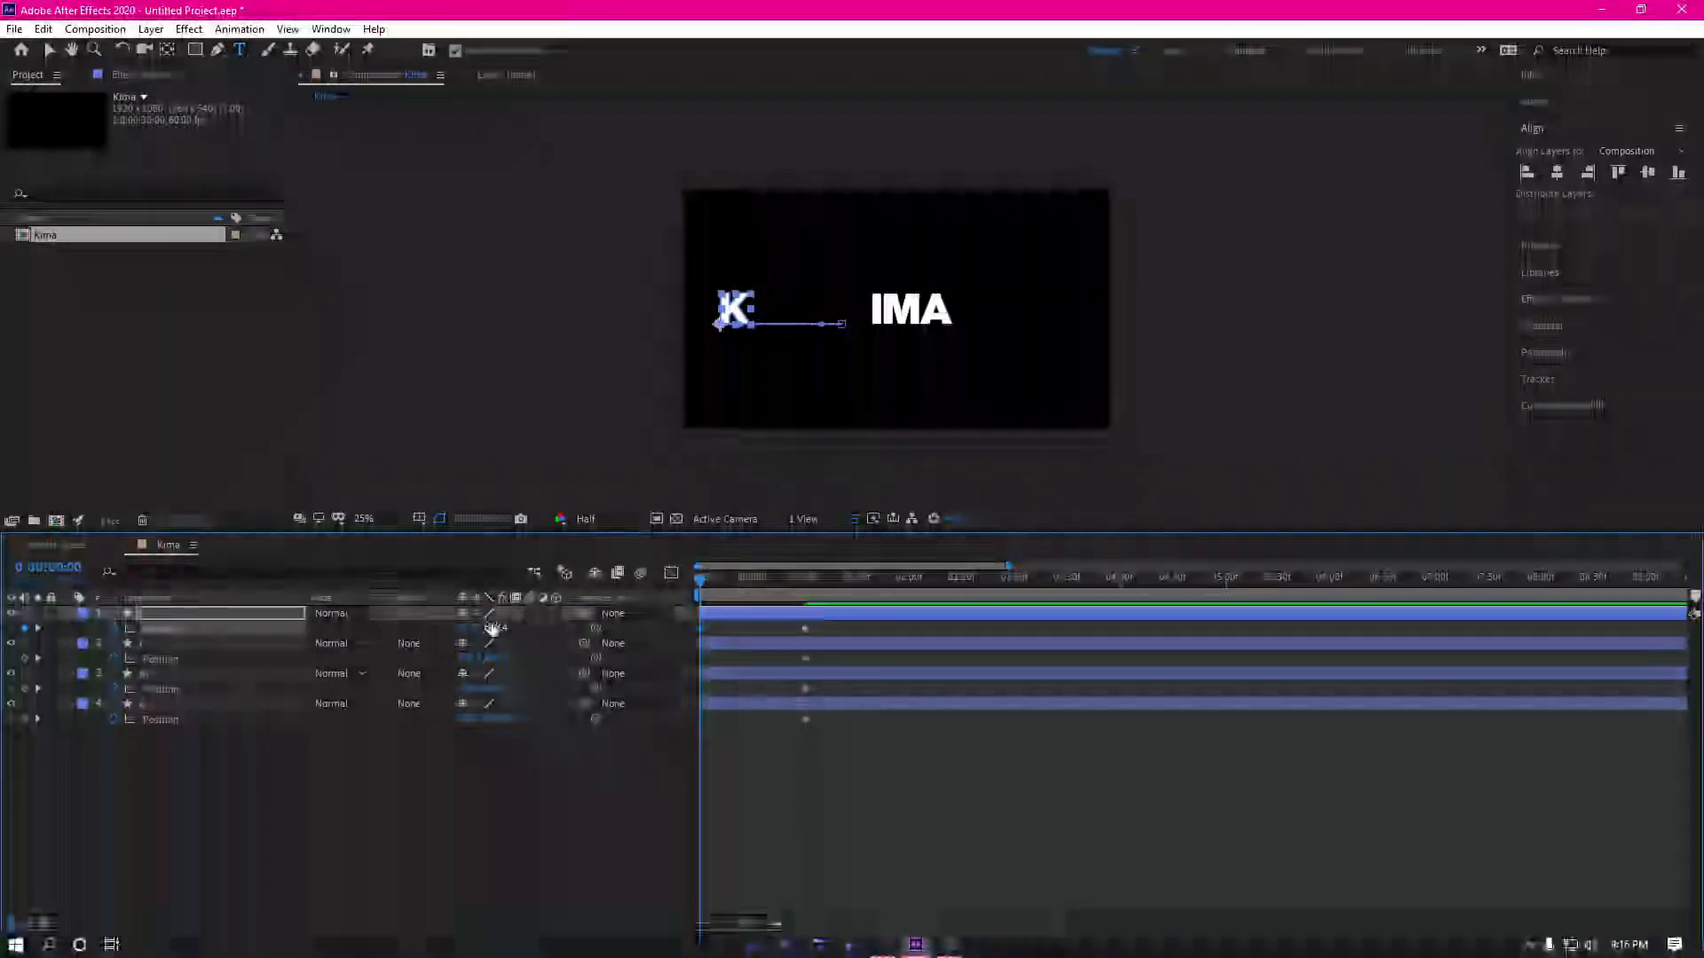
left_click_drag(468, 629, 235, 633)
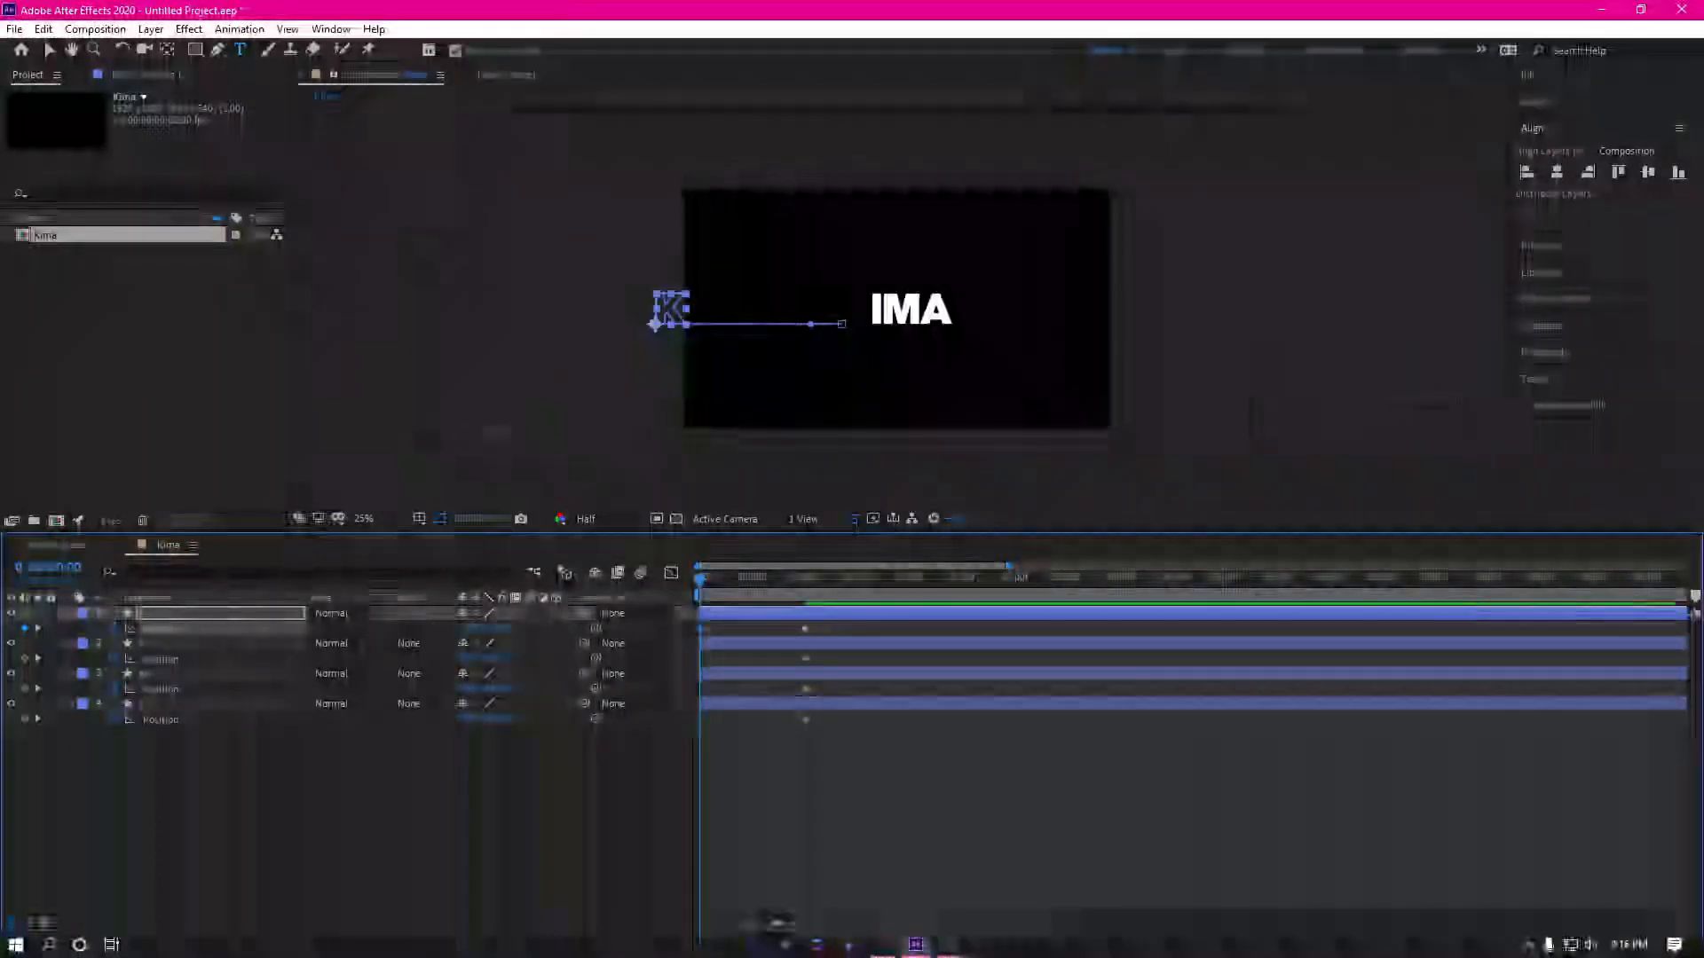
key("period")
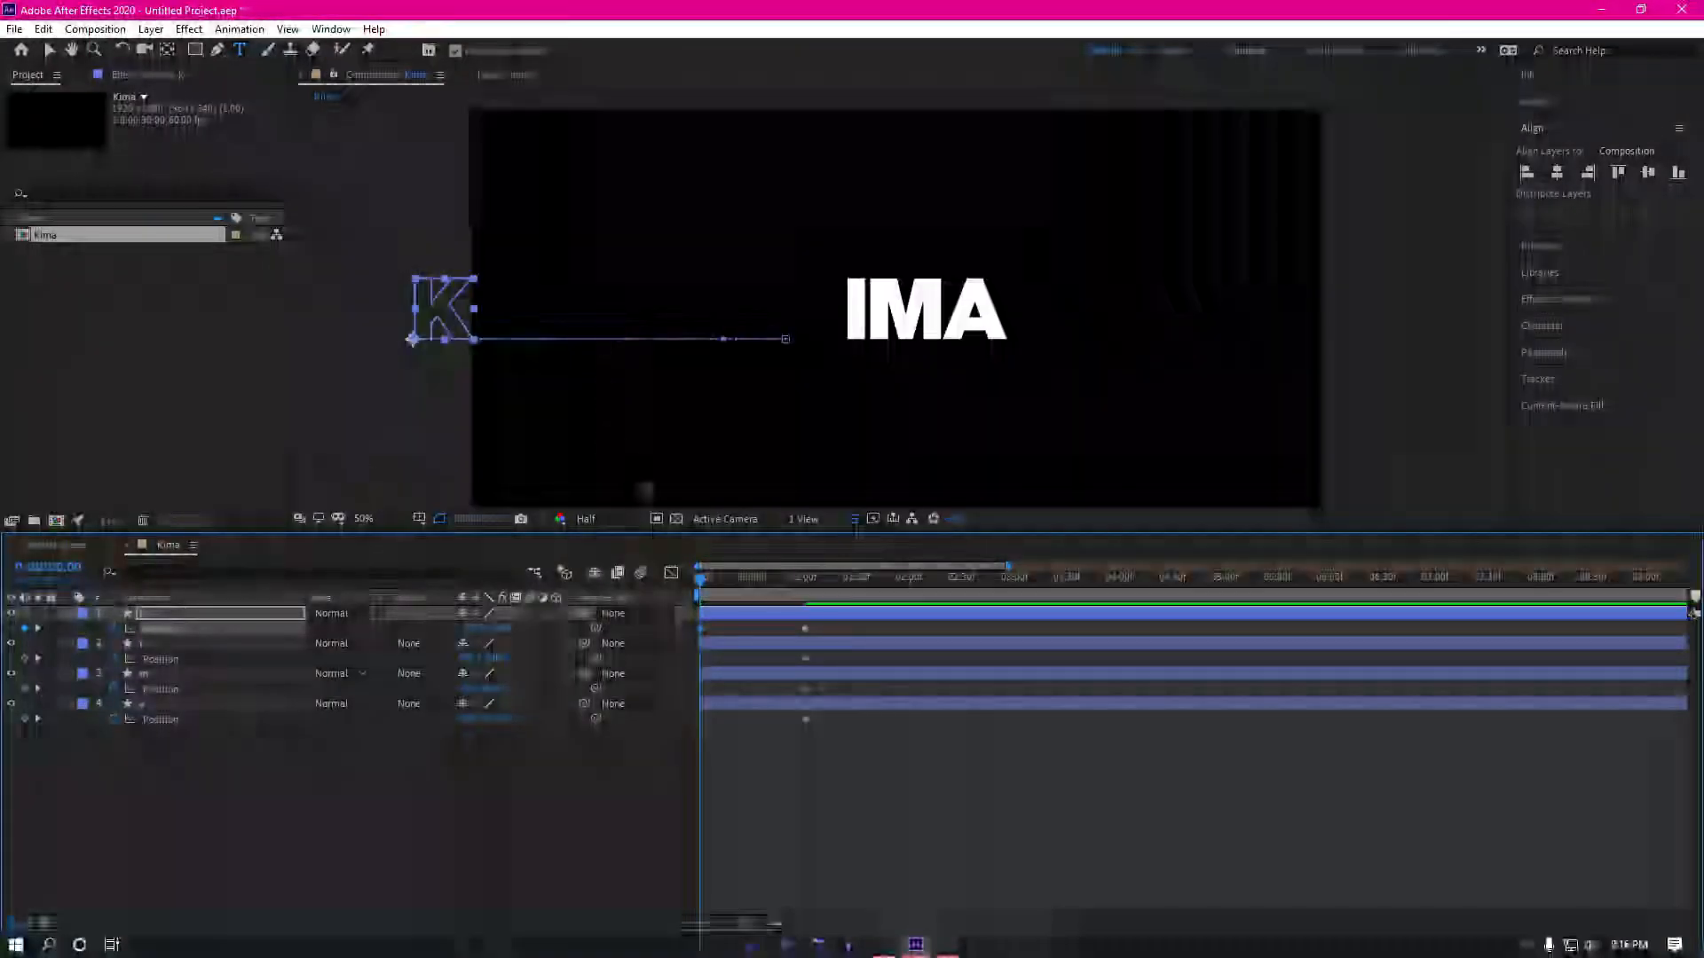
left_click(505, 802)
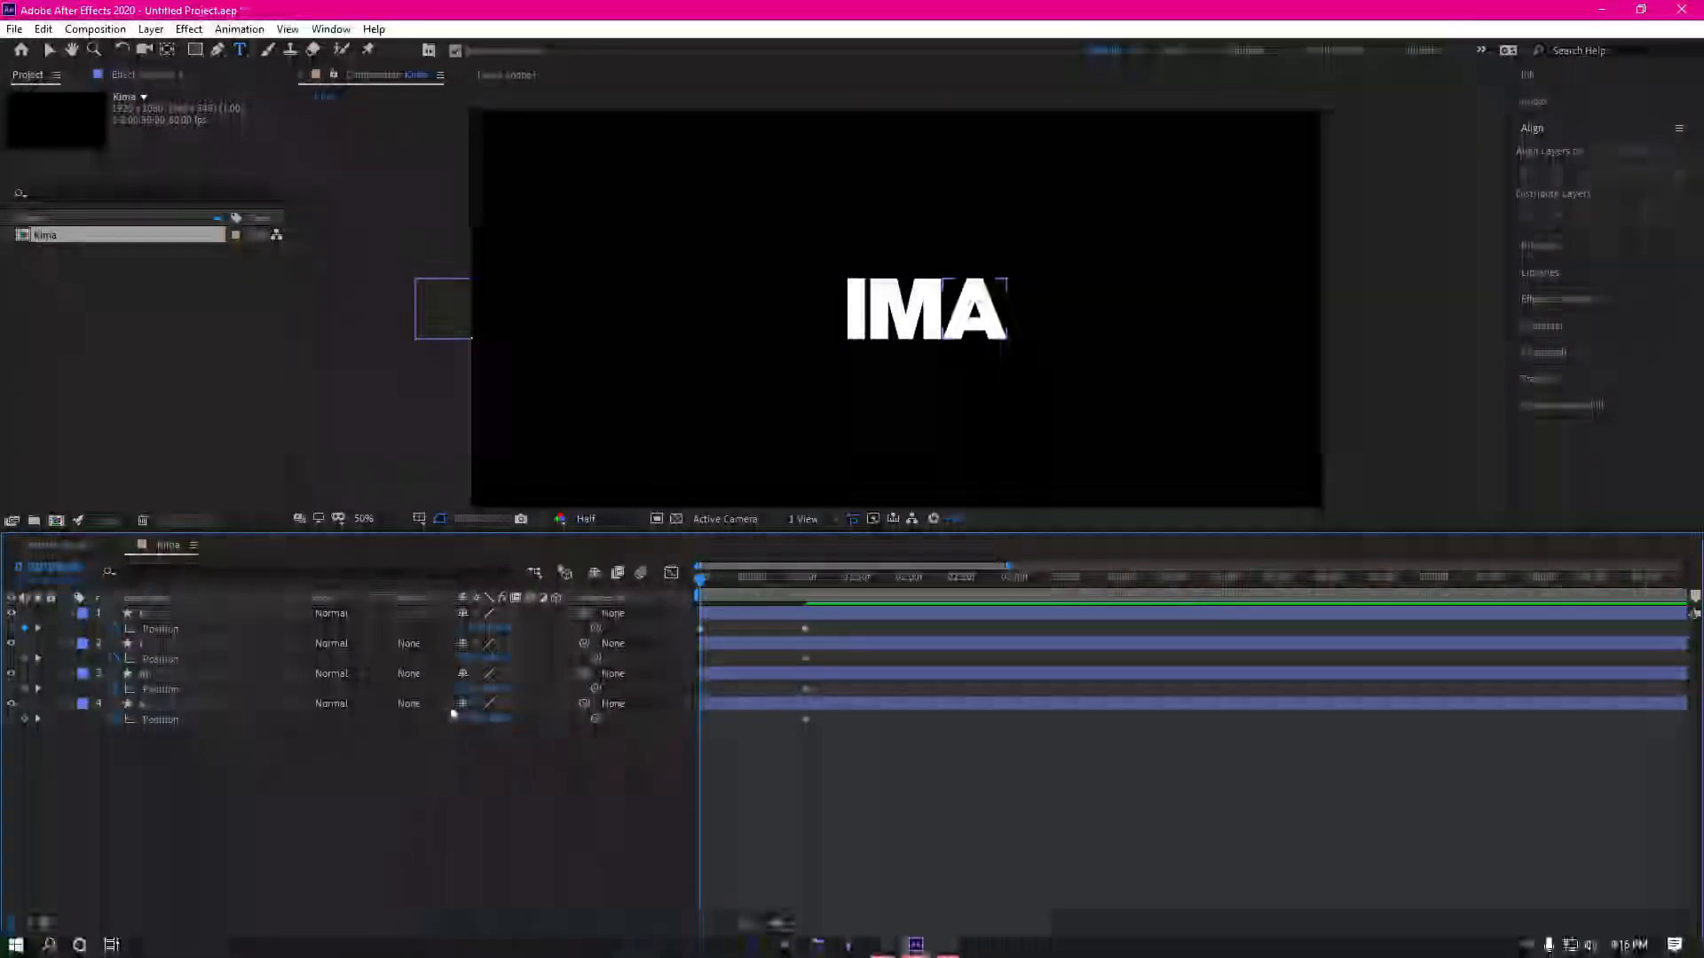
left_click_drag(492, 718, 1238, 734)
key("ctrl+z")
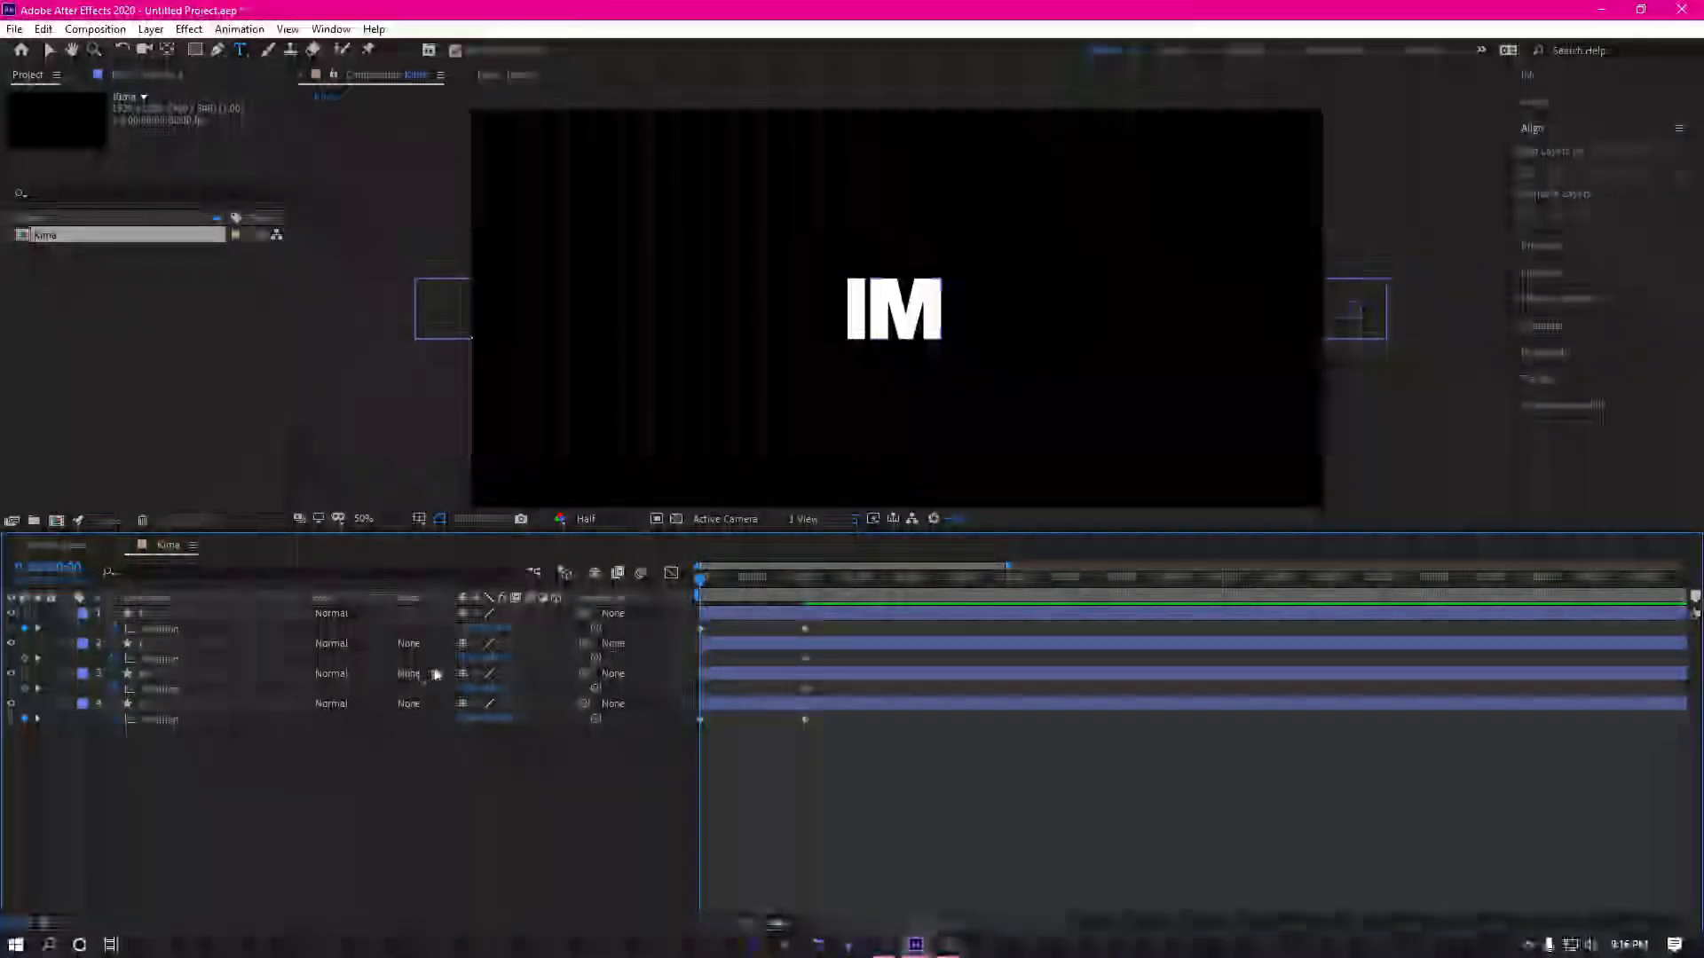
Step: At the timeline start, position the i layer below the frame at 708.2, 1220.4, and preview the letter animation
left_click_drag(473, 659, 693, 659)
key("ctrl+z")
scroll(840, 461, "down", 2)
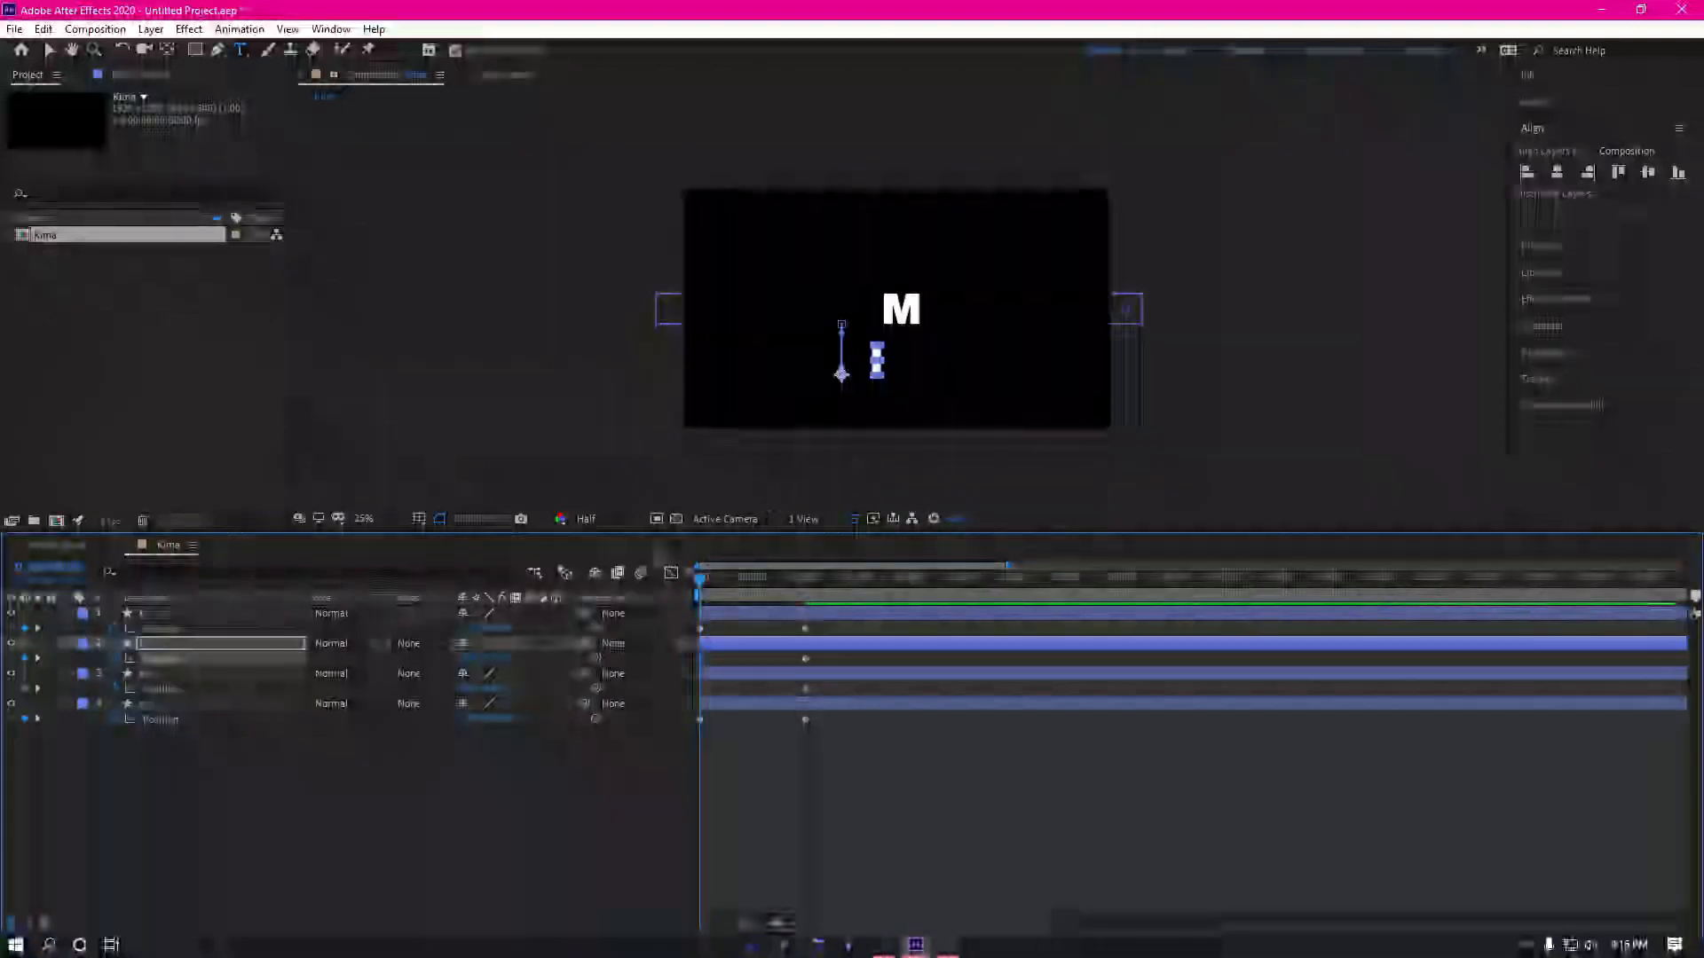
left_click_drag(498, 659, 809, 659)
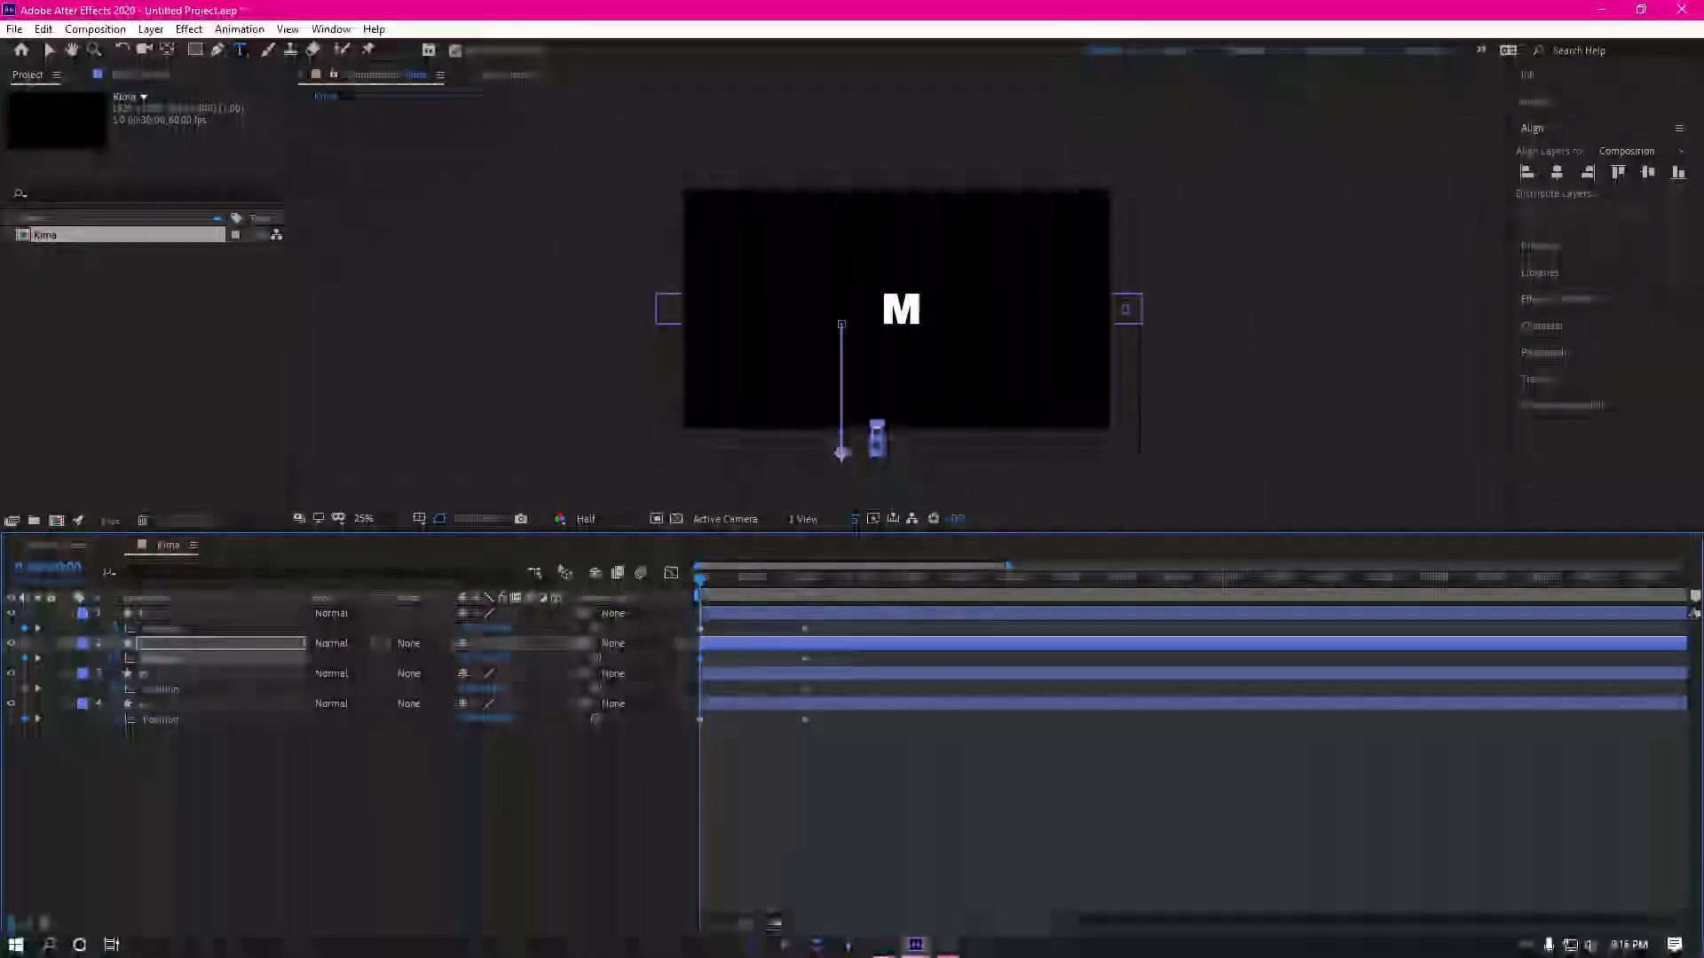
scroll(843, 461, "up", 2)
scroll(848, 487, "down", 2)
left_click(881, 772)
key("space")
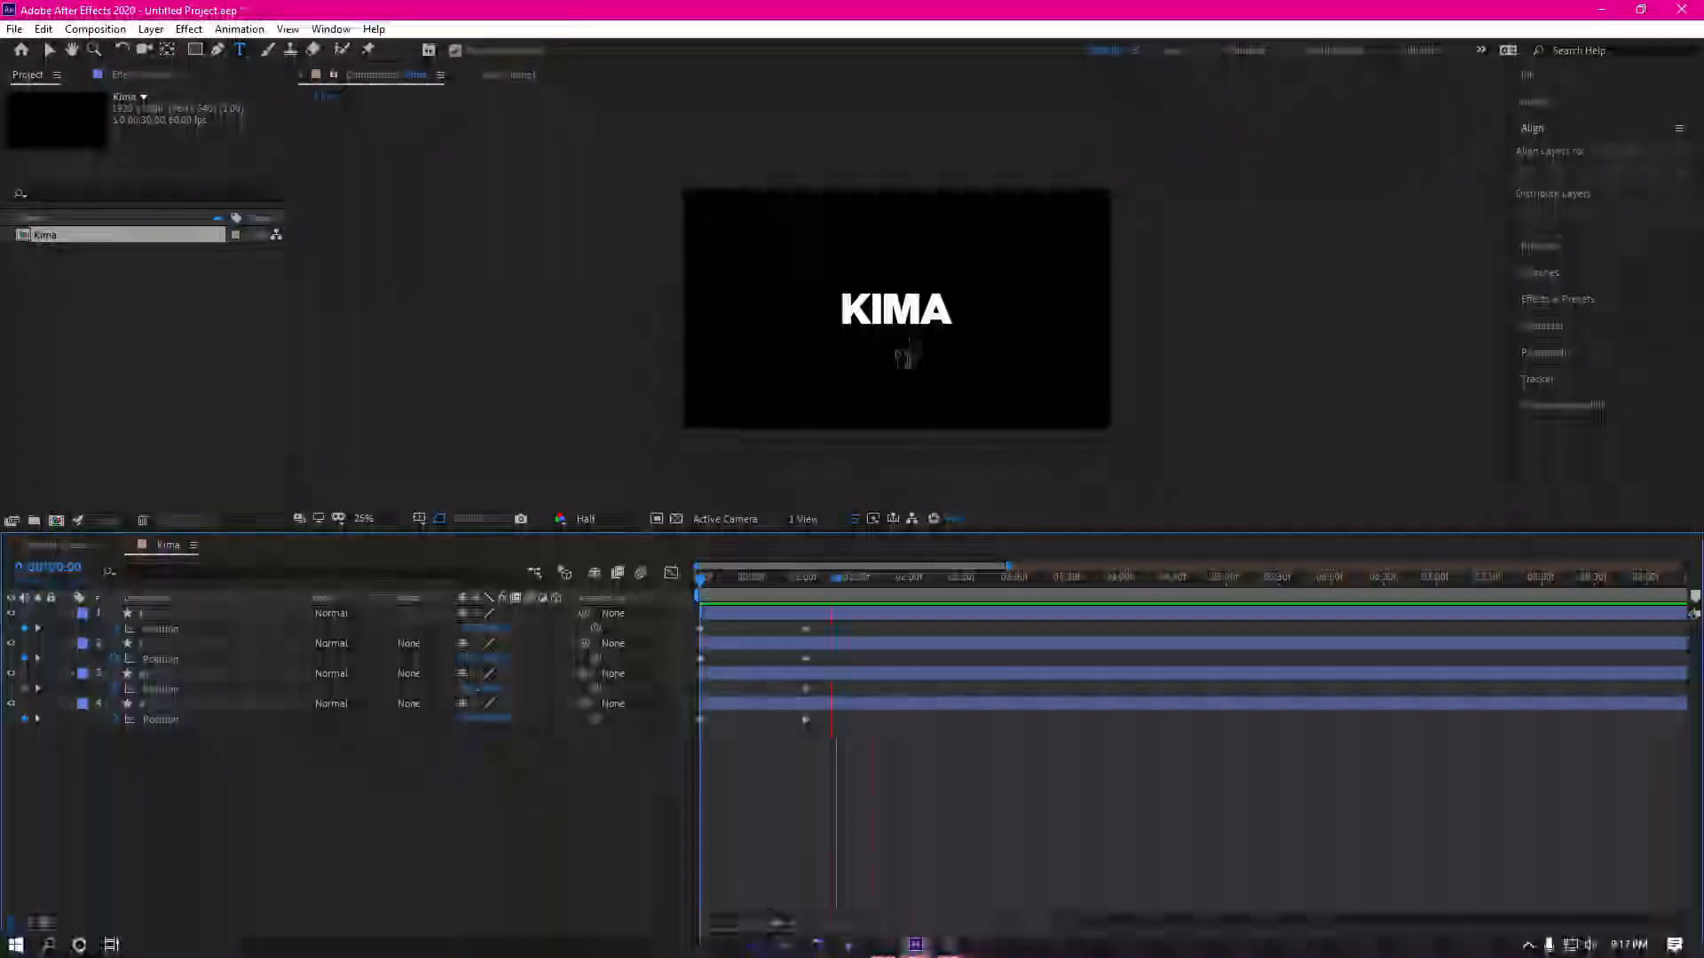
Step: Draw a purple rectangle shape covering the letter A, up to the right edge of the M
scroll(904, 357, "up", 4)
left_click(194, 50)
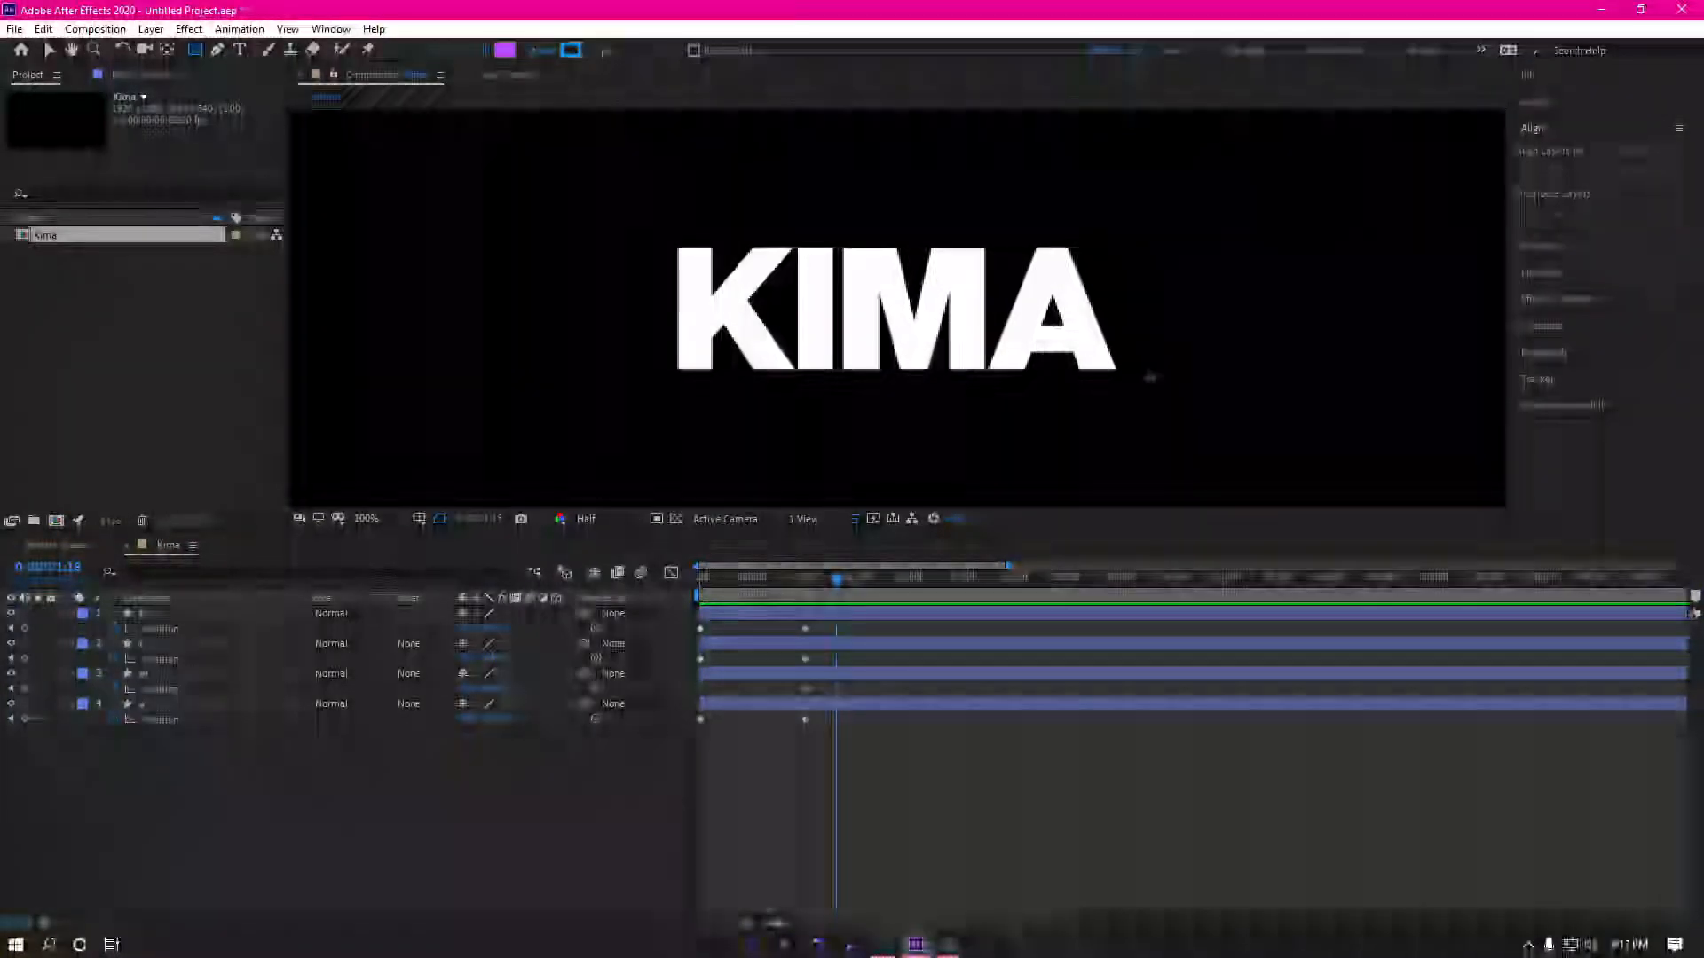
left_click_drag(1136, 377, 985, 249)
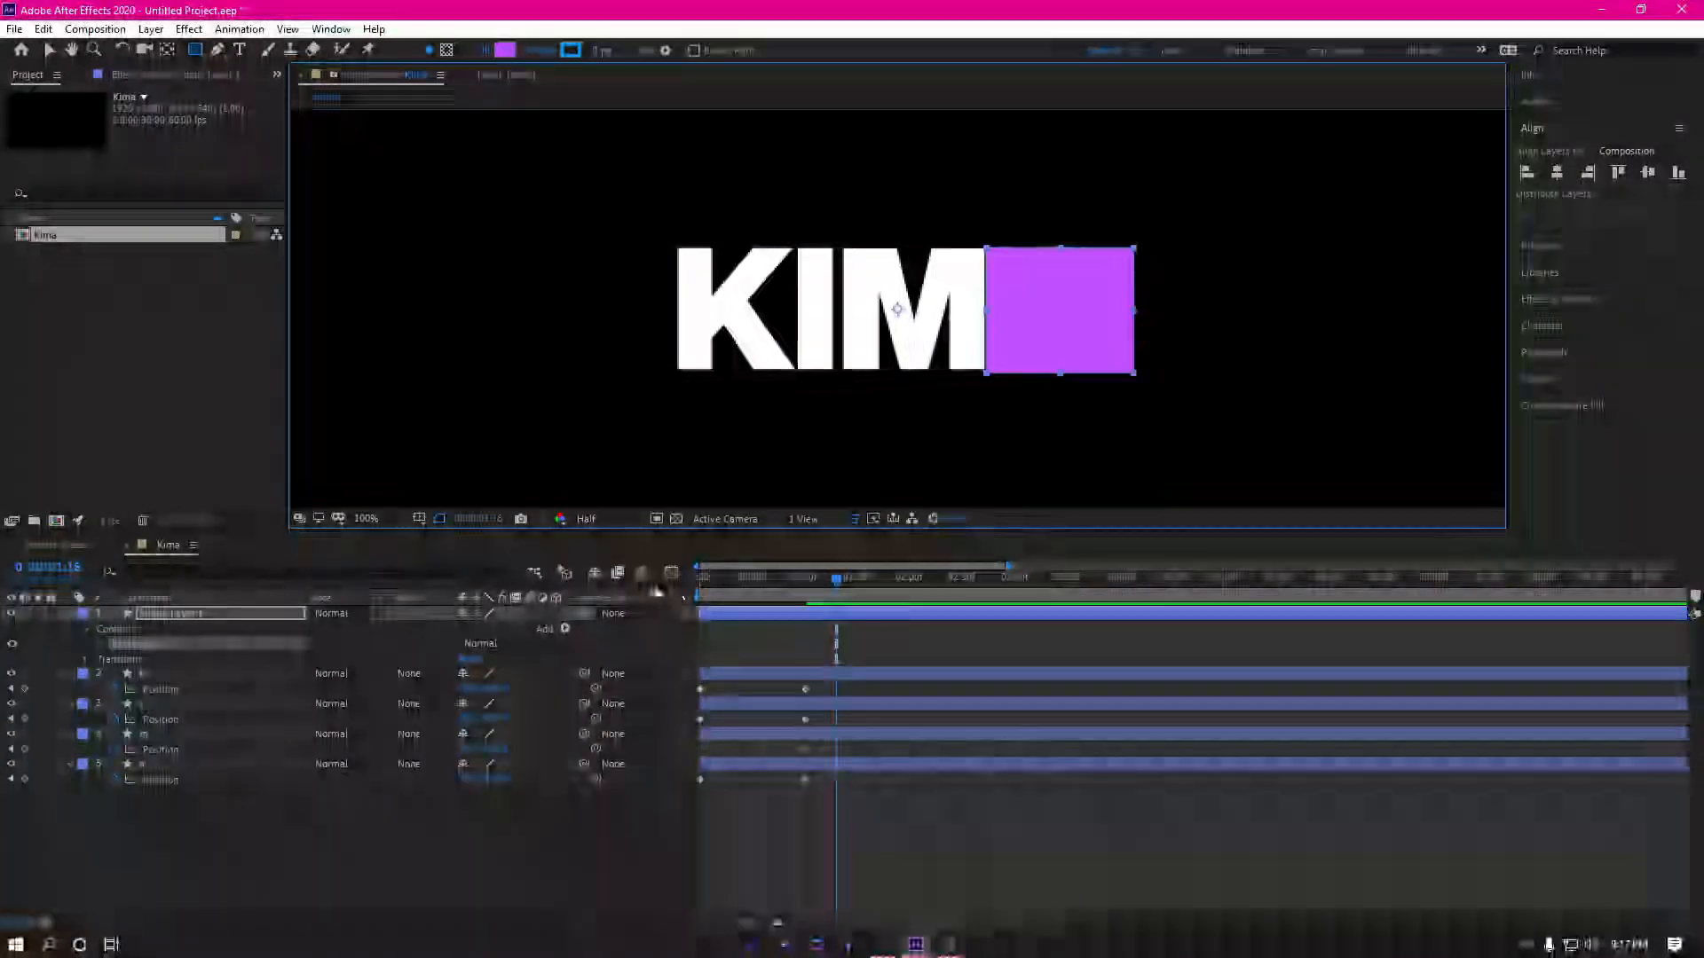
Step: Stretch the rectangle well past the right of the A and make it slightly taller than the letters
left_click(172, 613)
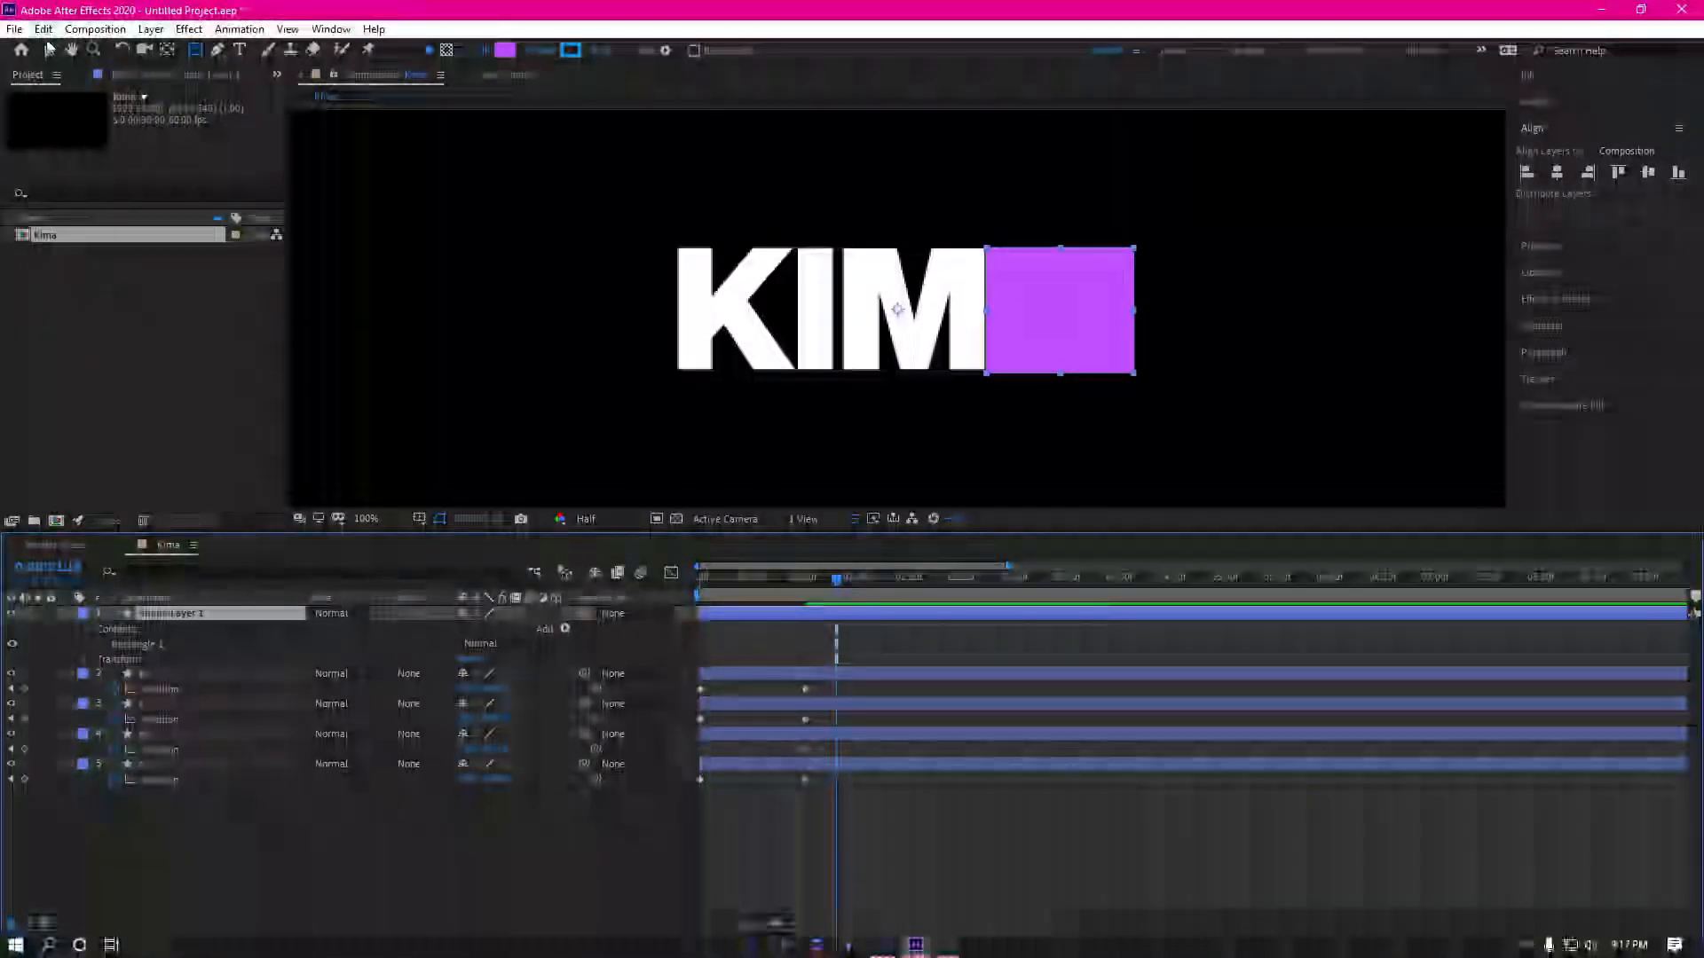
left_click(49, 50)
left_click_drag(1134, 310, 1260, 295)
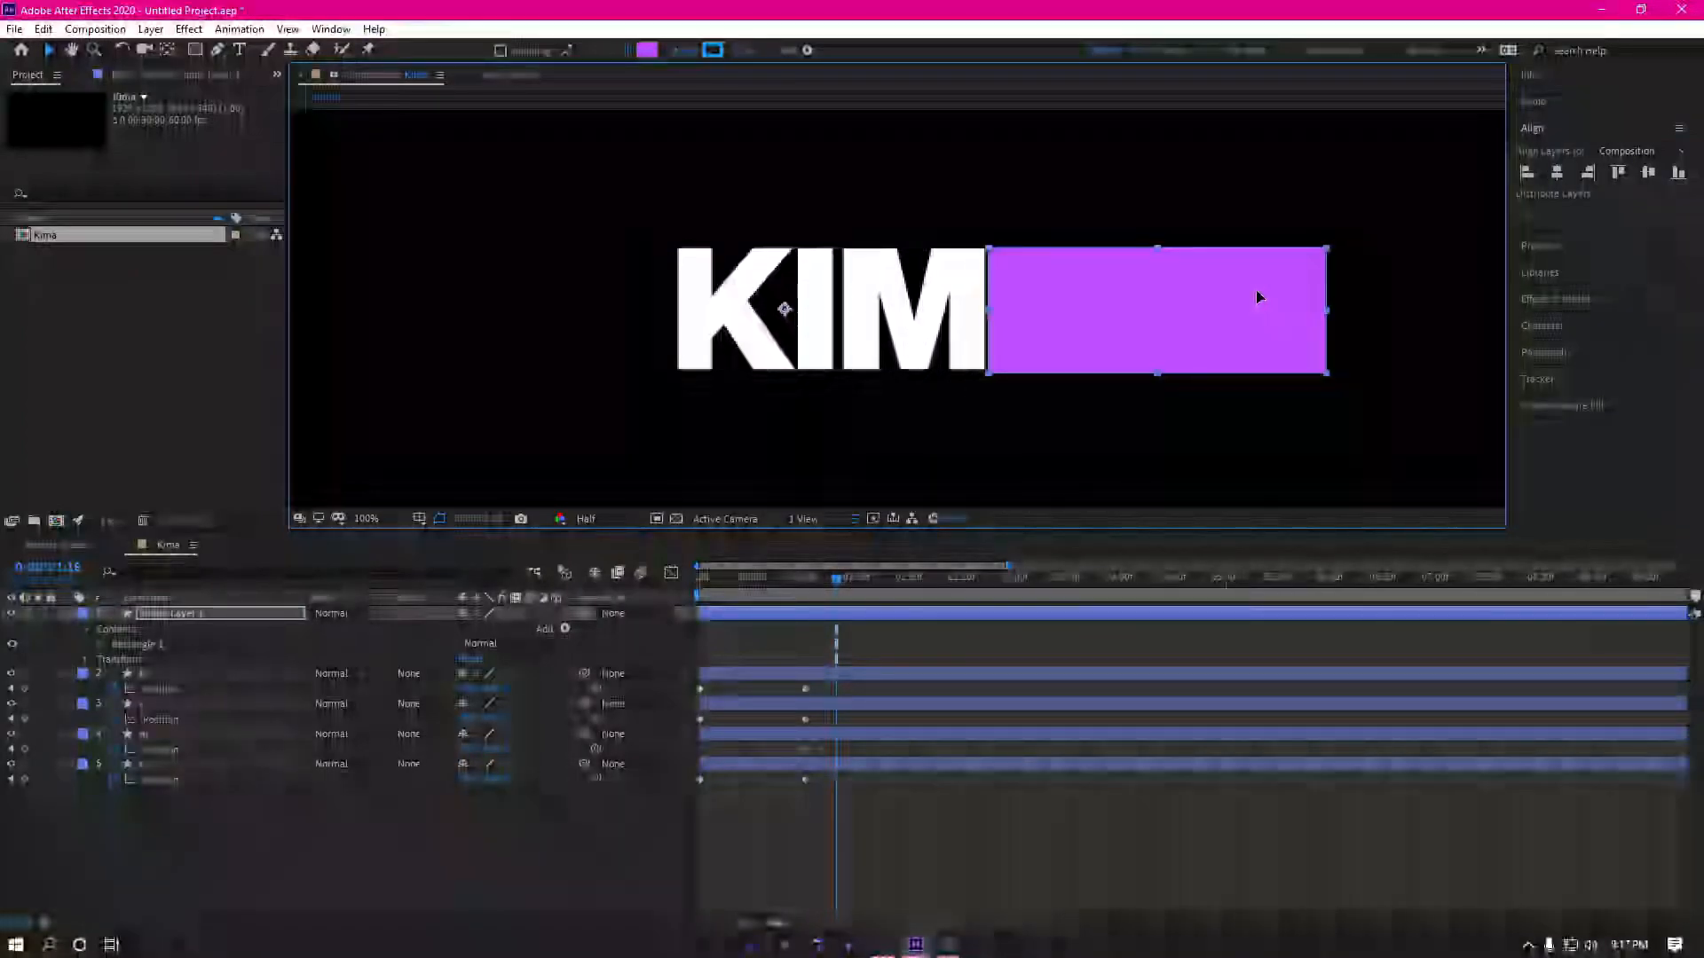
left_click_drag(1327, 250, 1334, 243)
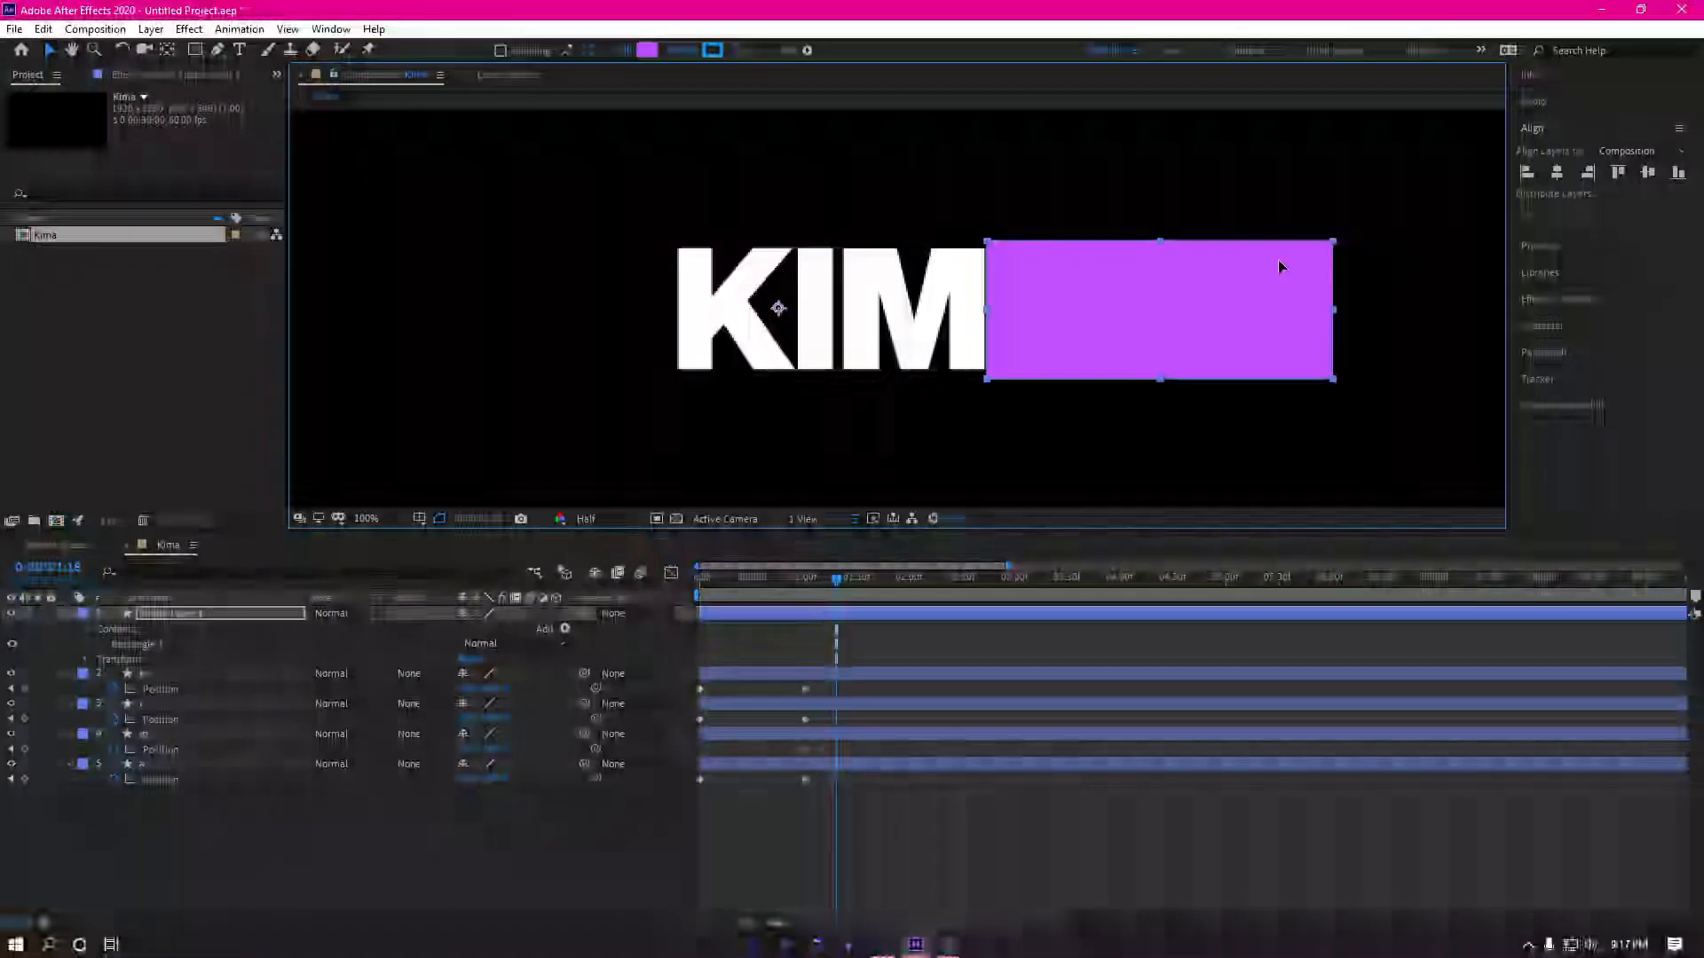
left_click(1010, 841)
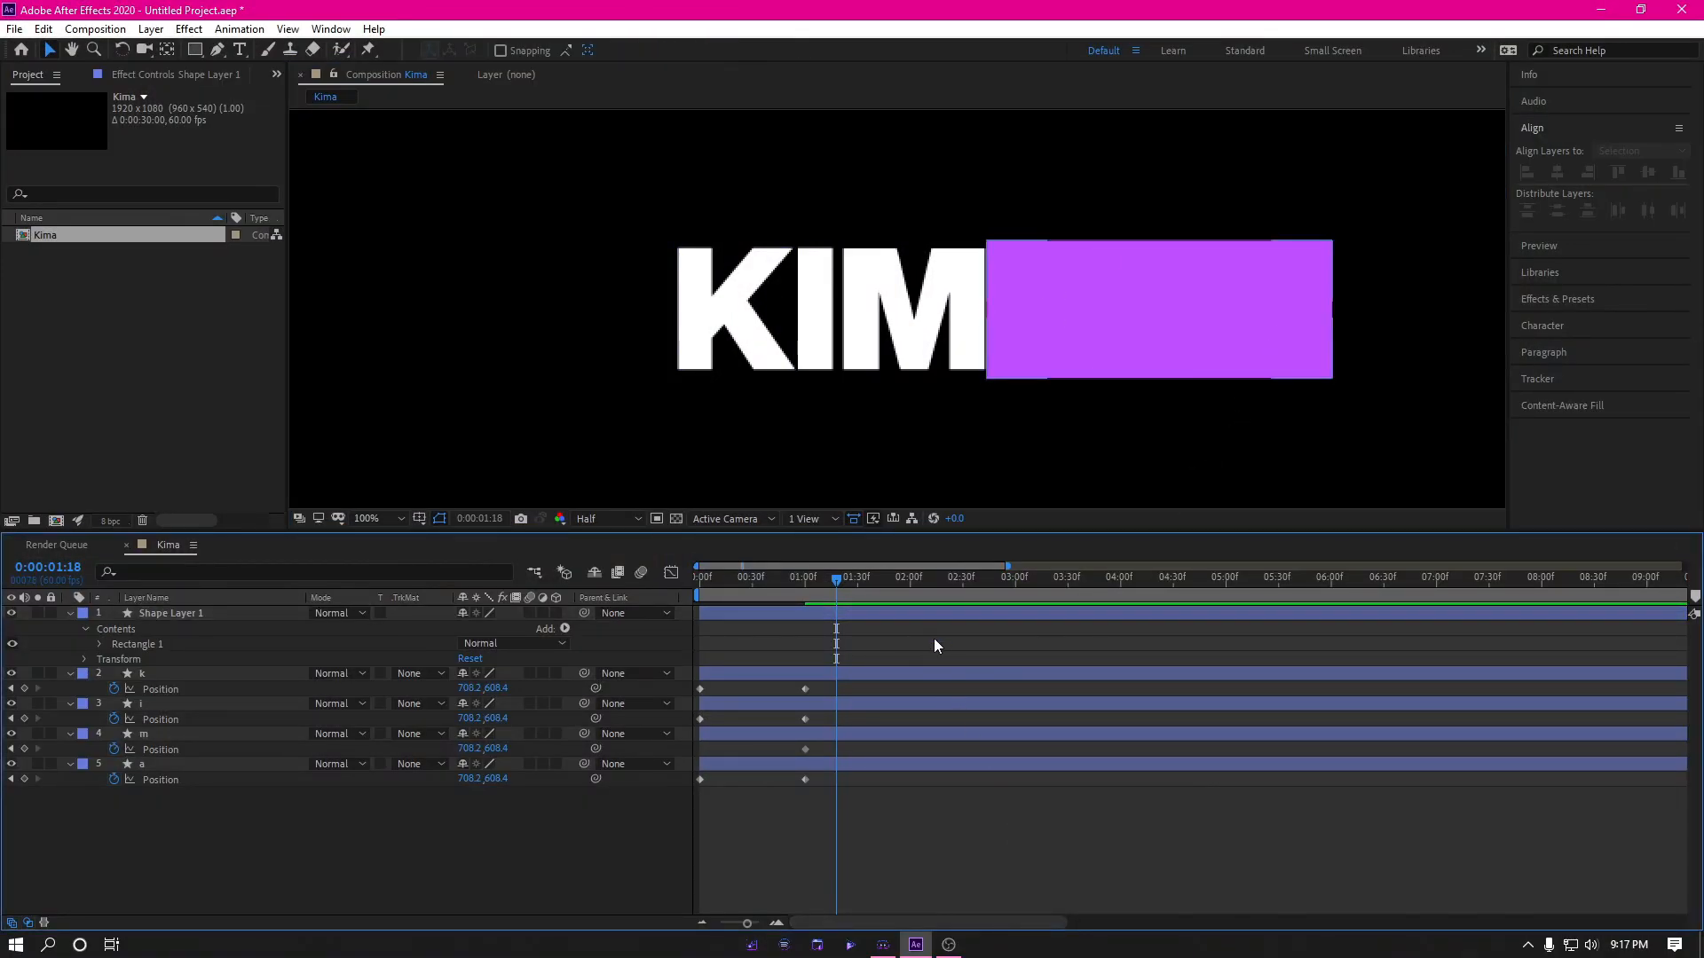
Step: Place Shape Layer 1 directly above the m layer, set m's track matte to Alpha Inverted Matte "Shape Layer 1", and preview it
left_click_drag(237, 612, 172, 708)
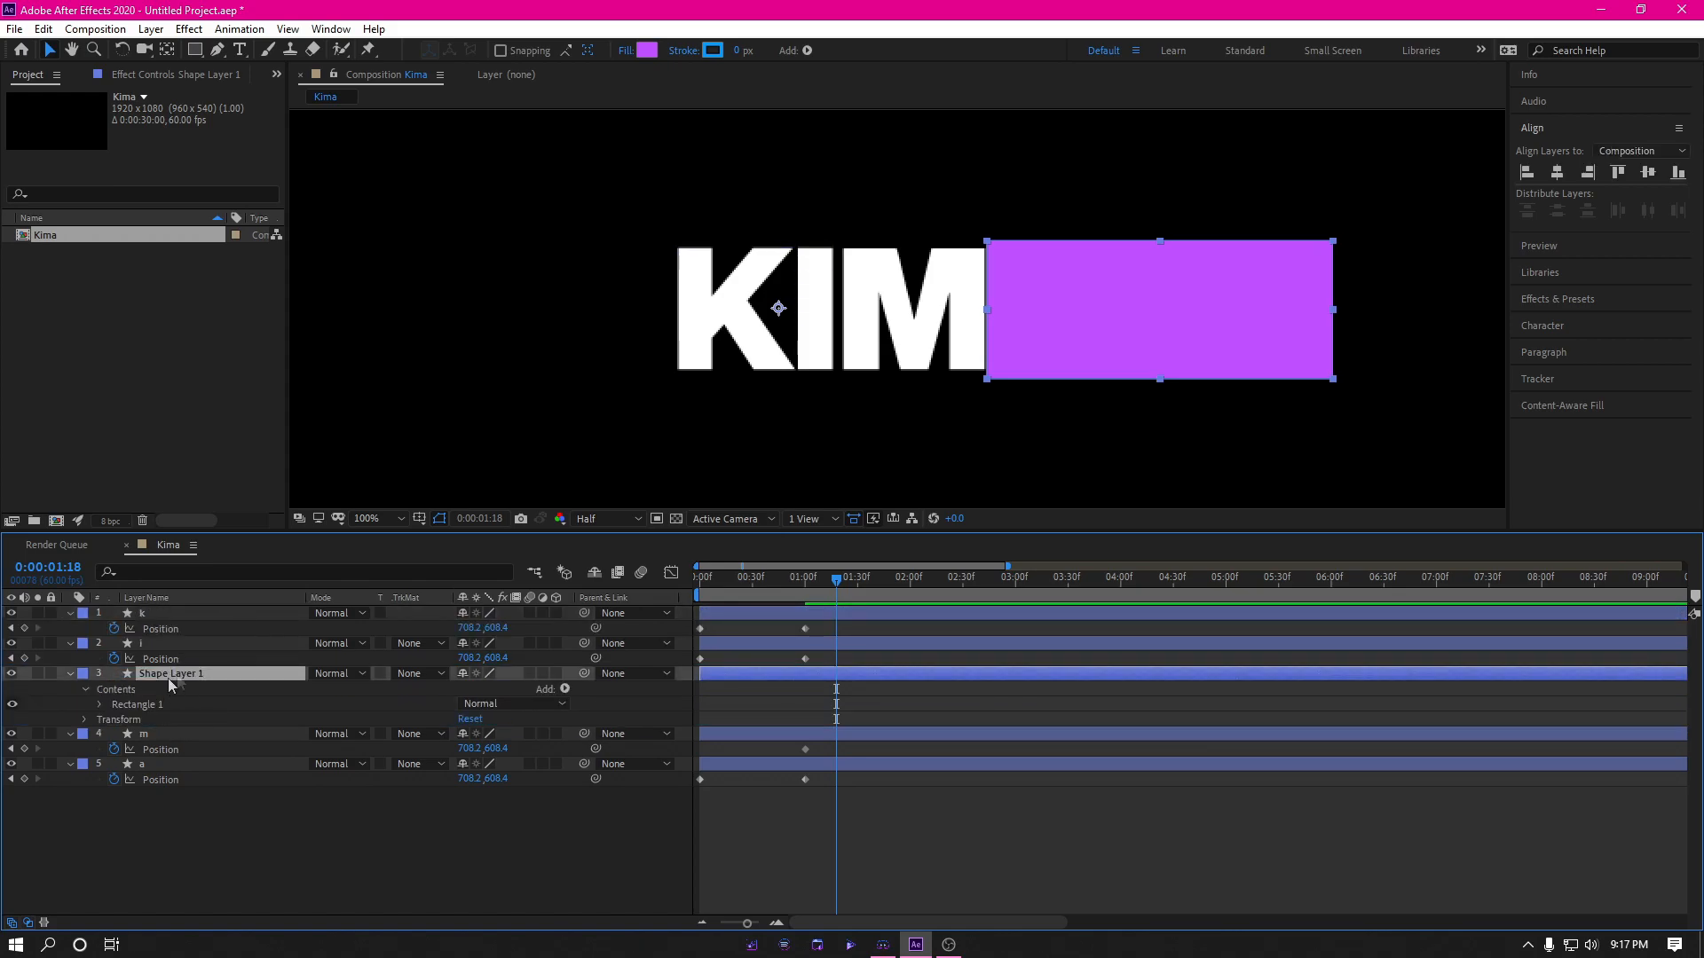
left_click(401, 736)
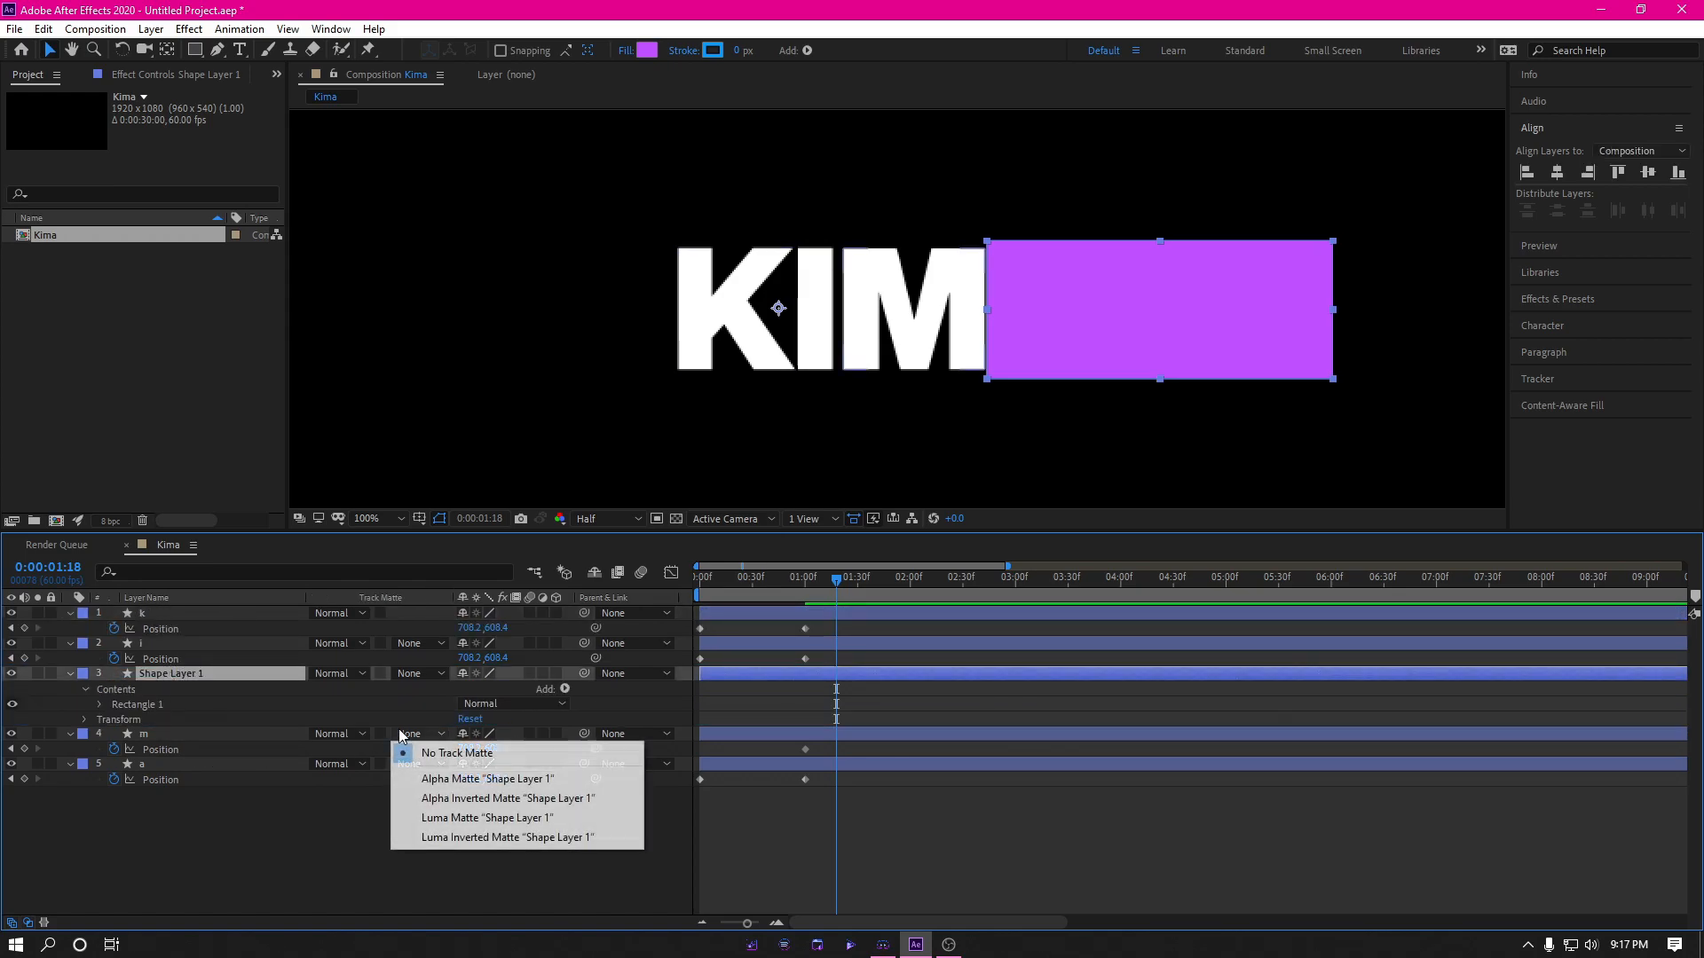
left_click(473, 801)
left_click_drag(822, 588, 526, 594)
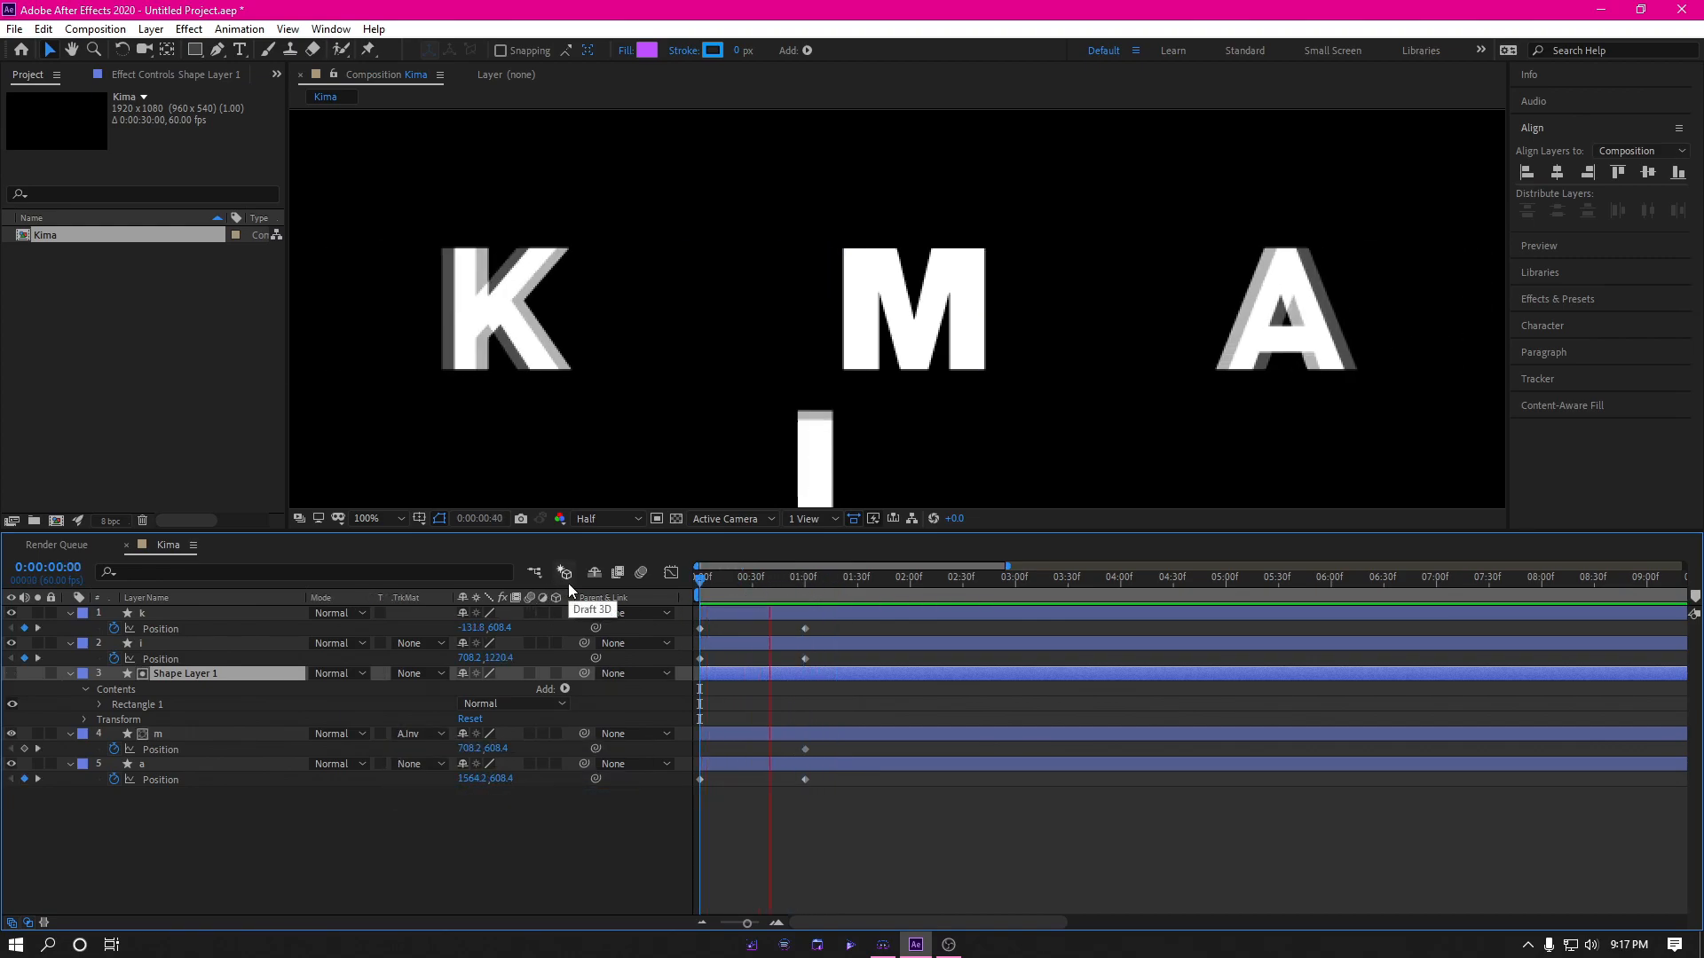
key("space")
Step: At the timeline start, move Shape Layer 1 just beyond the right edge of the frame, to position 1685.0, 539.0
mouse_move(822, 588)
left_mouse_down()
mouse_move(714, 587)
mouse_move(807, 587)
left_mouse_up()
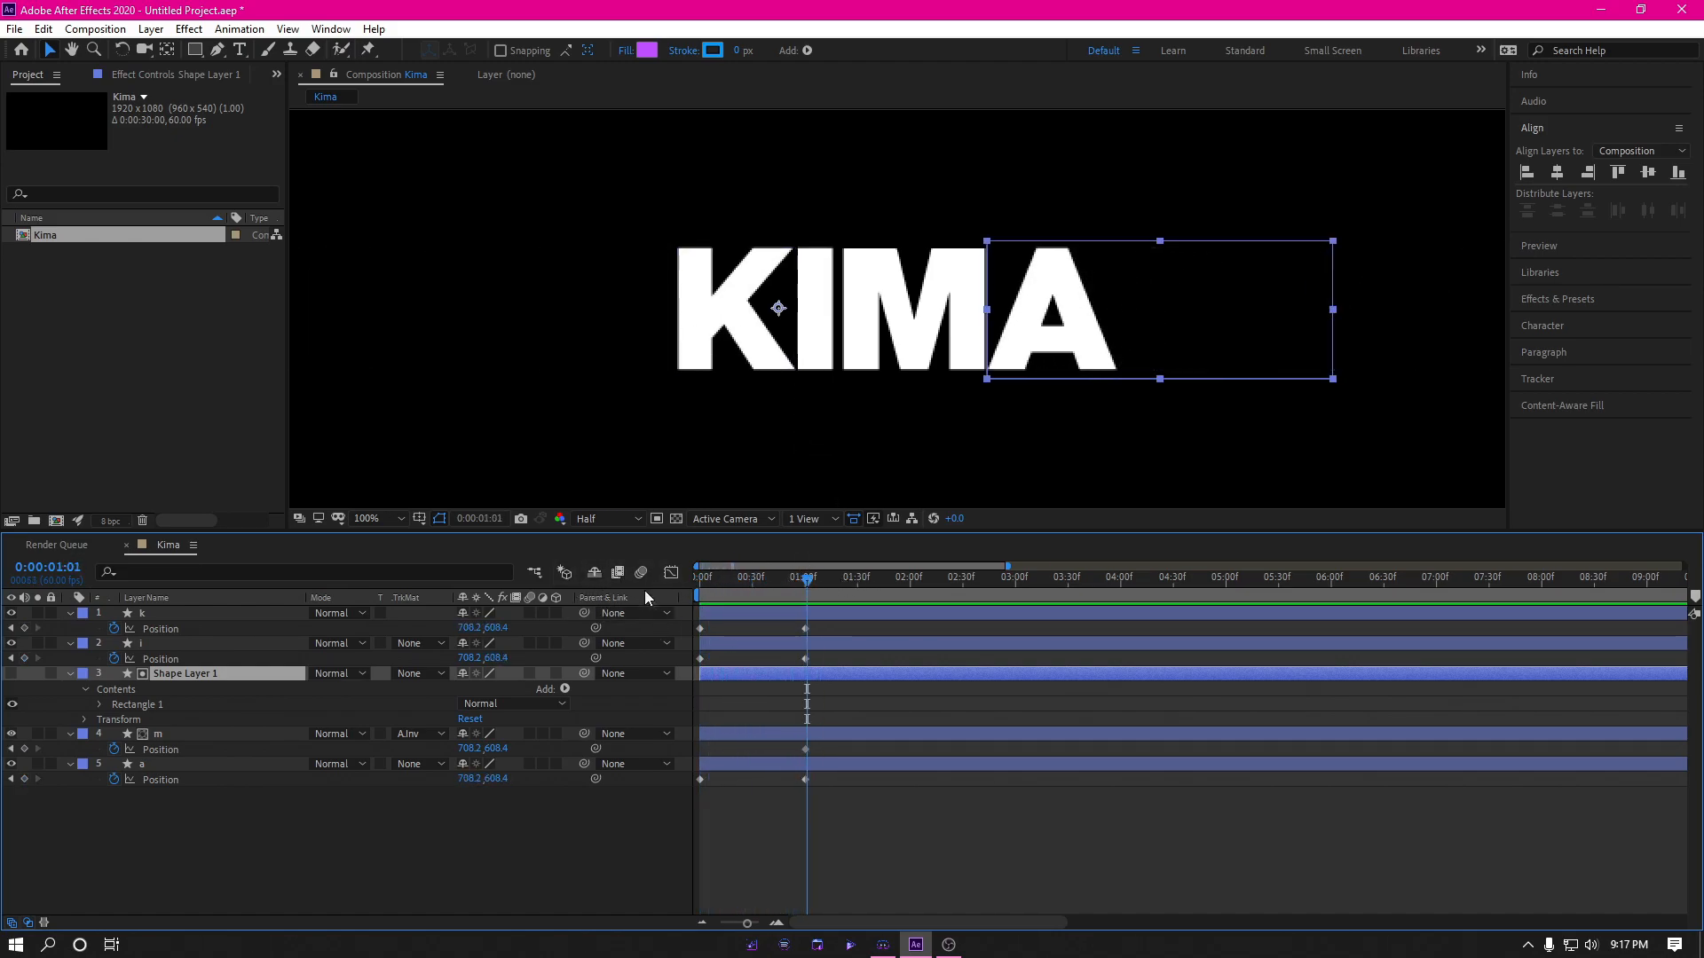
left_click(191, 735)
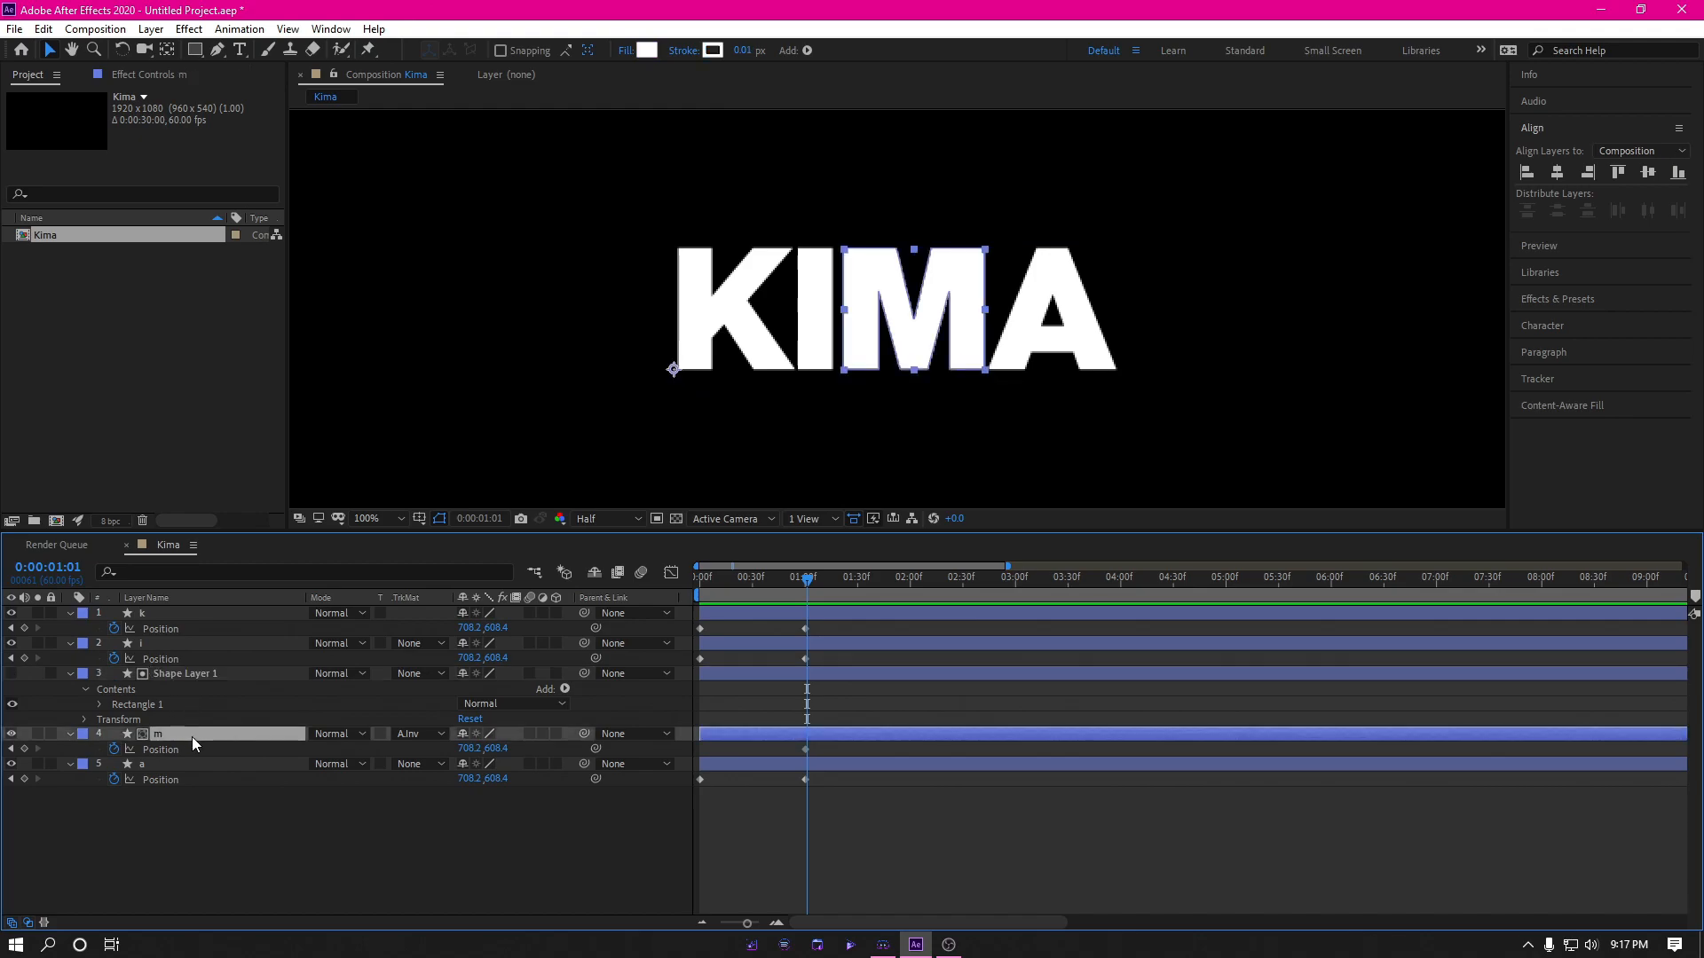
left_click_drag(795, 574, 623, 616)
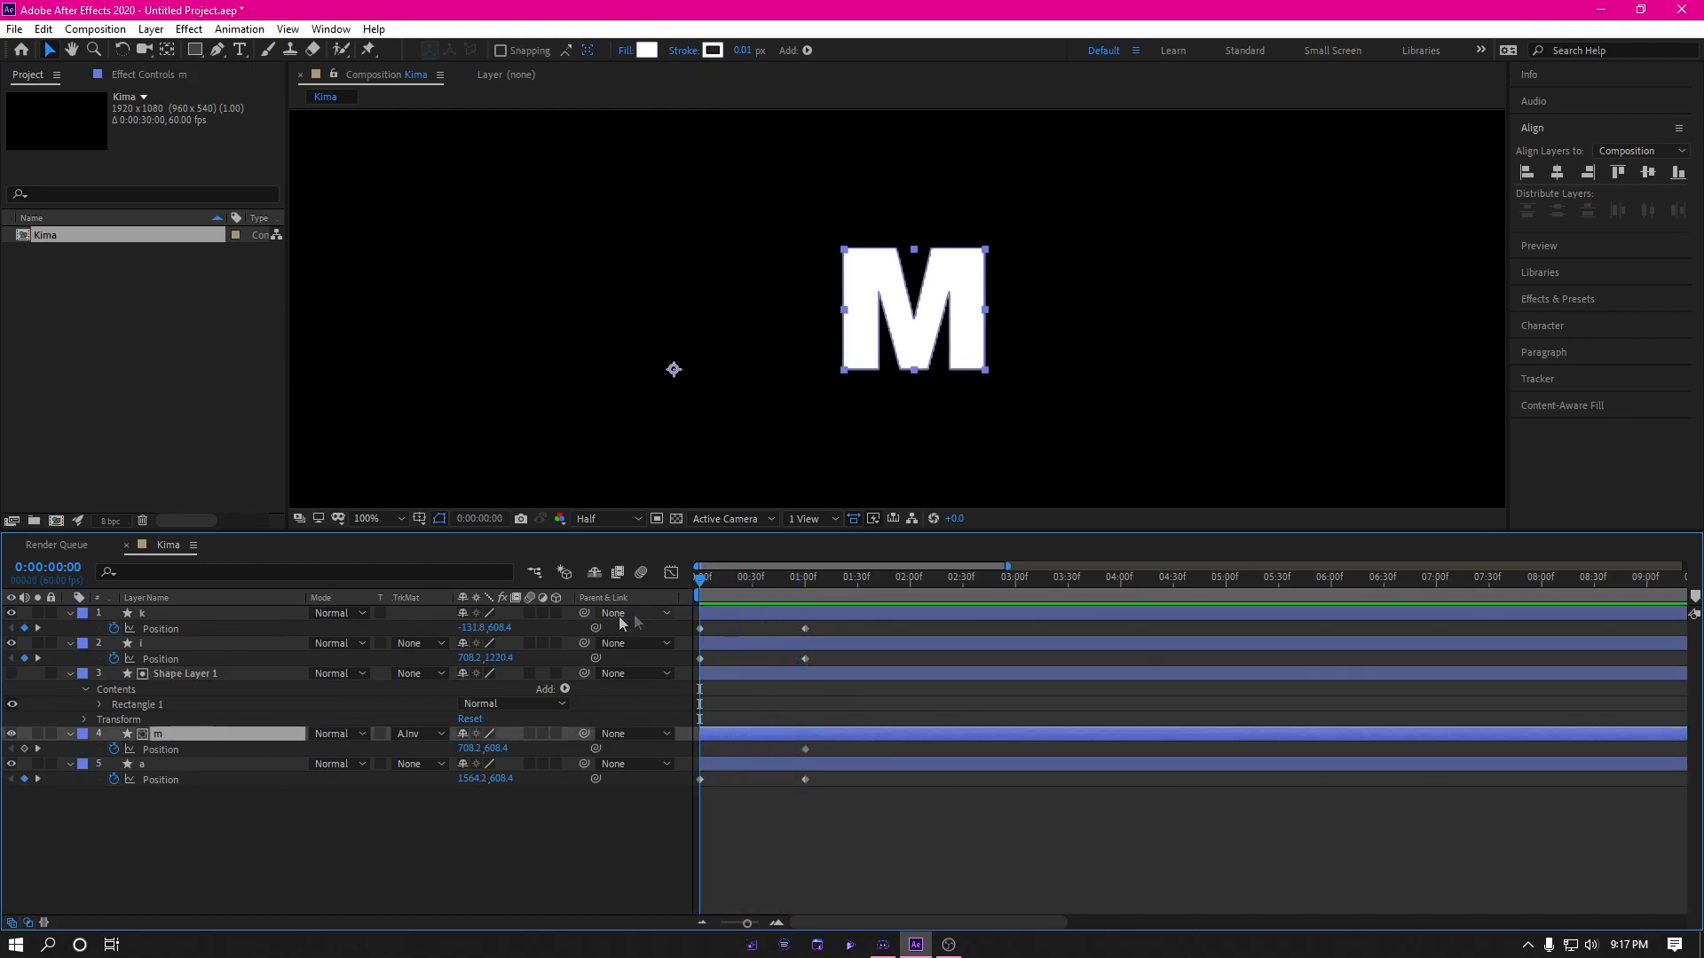
scroll(954, 415, "down", 3)
scroll(950, 419, "up", 2)
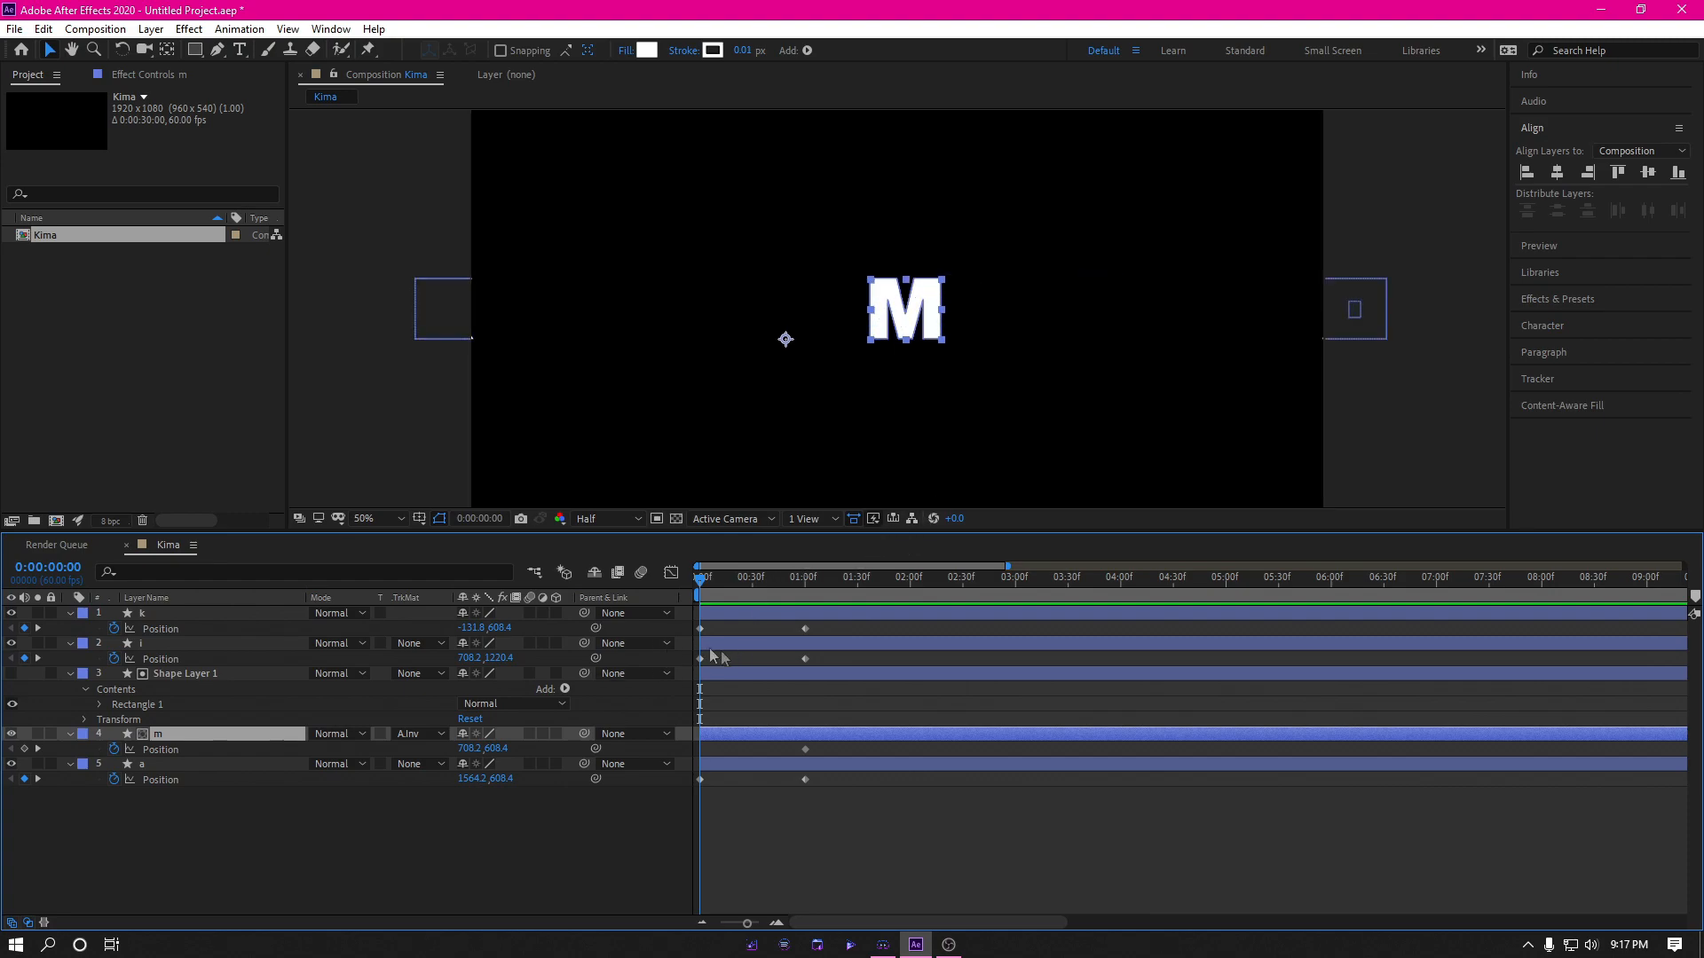
left_click(751, 671)
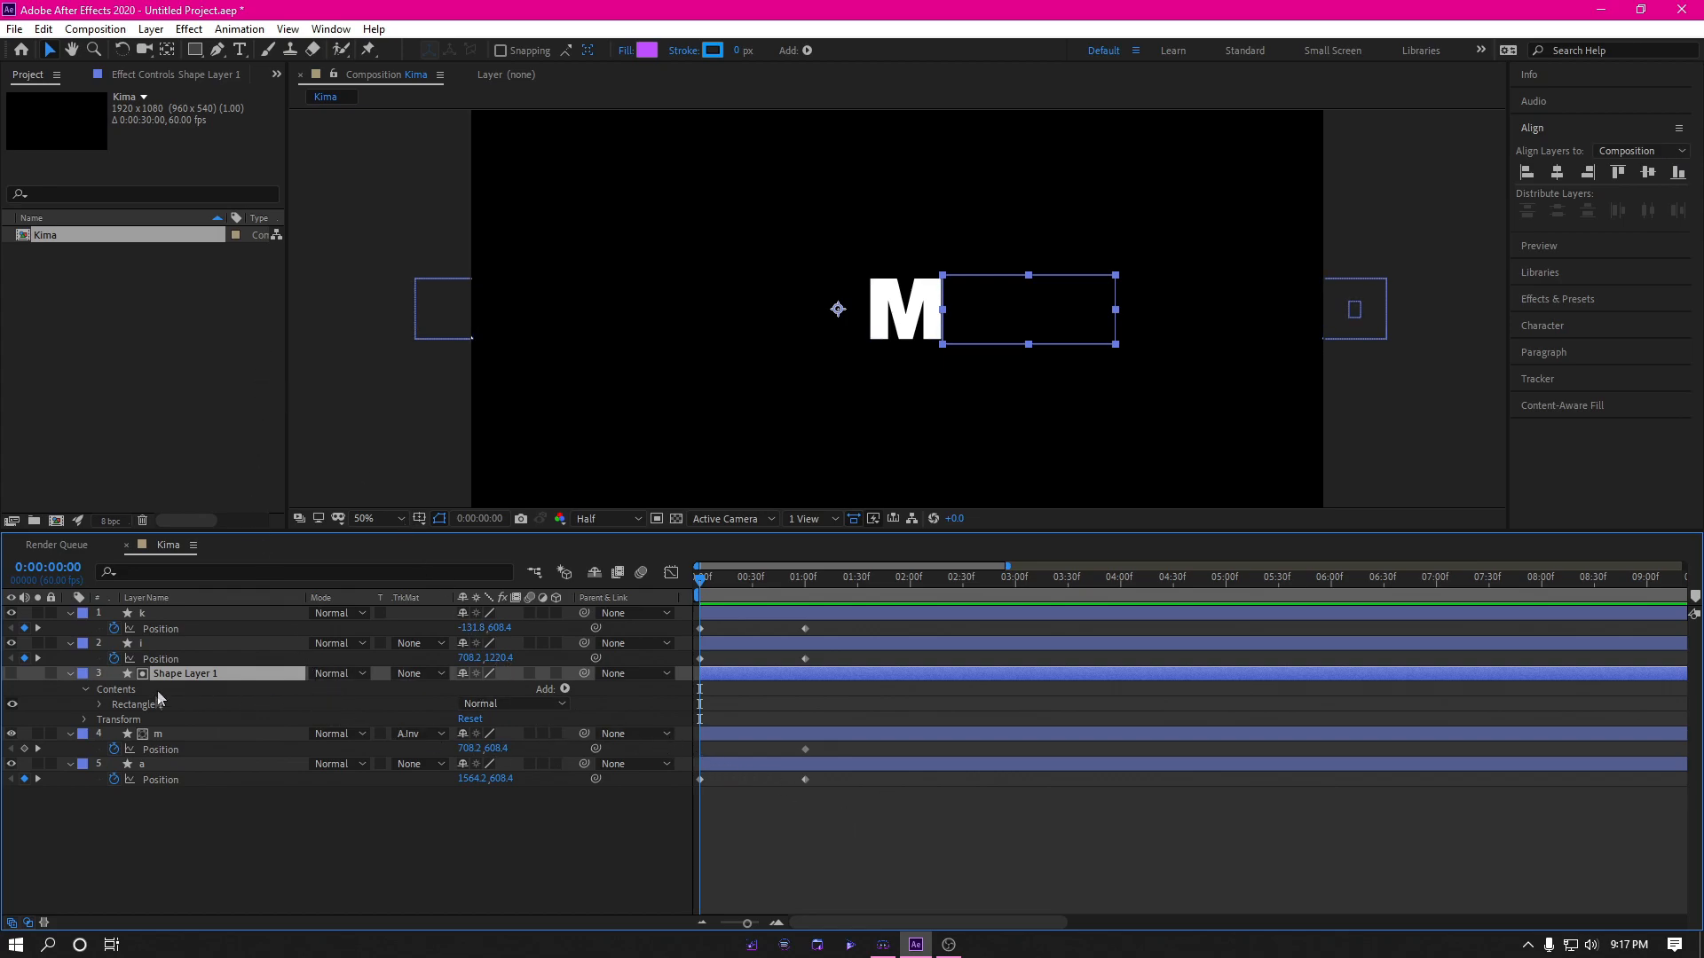
key("p")
key("p")
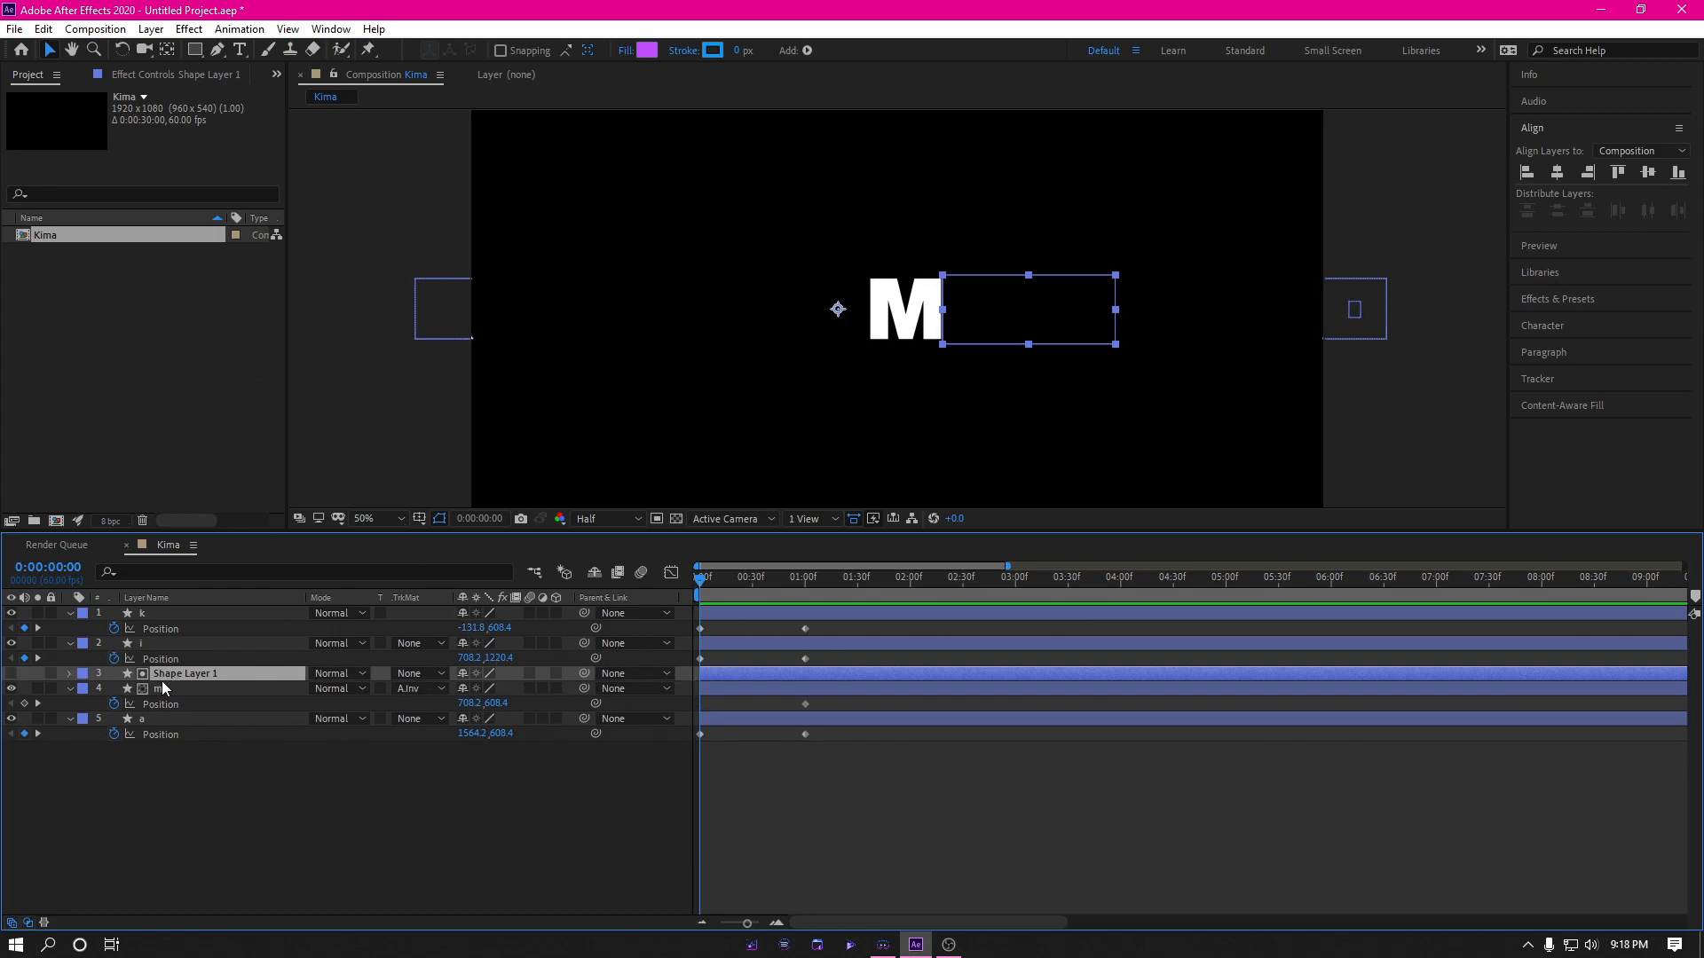
key("p")
left_click_drag(471, 688, 1197, 659)
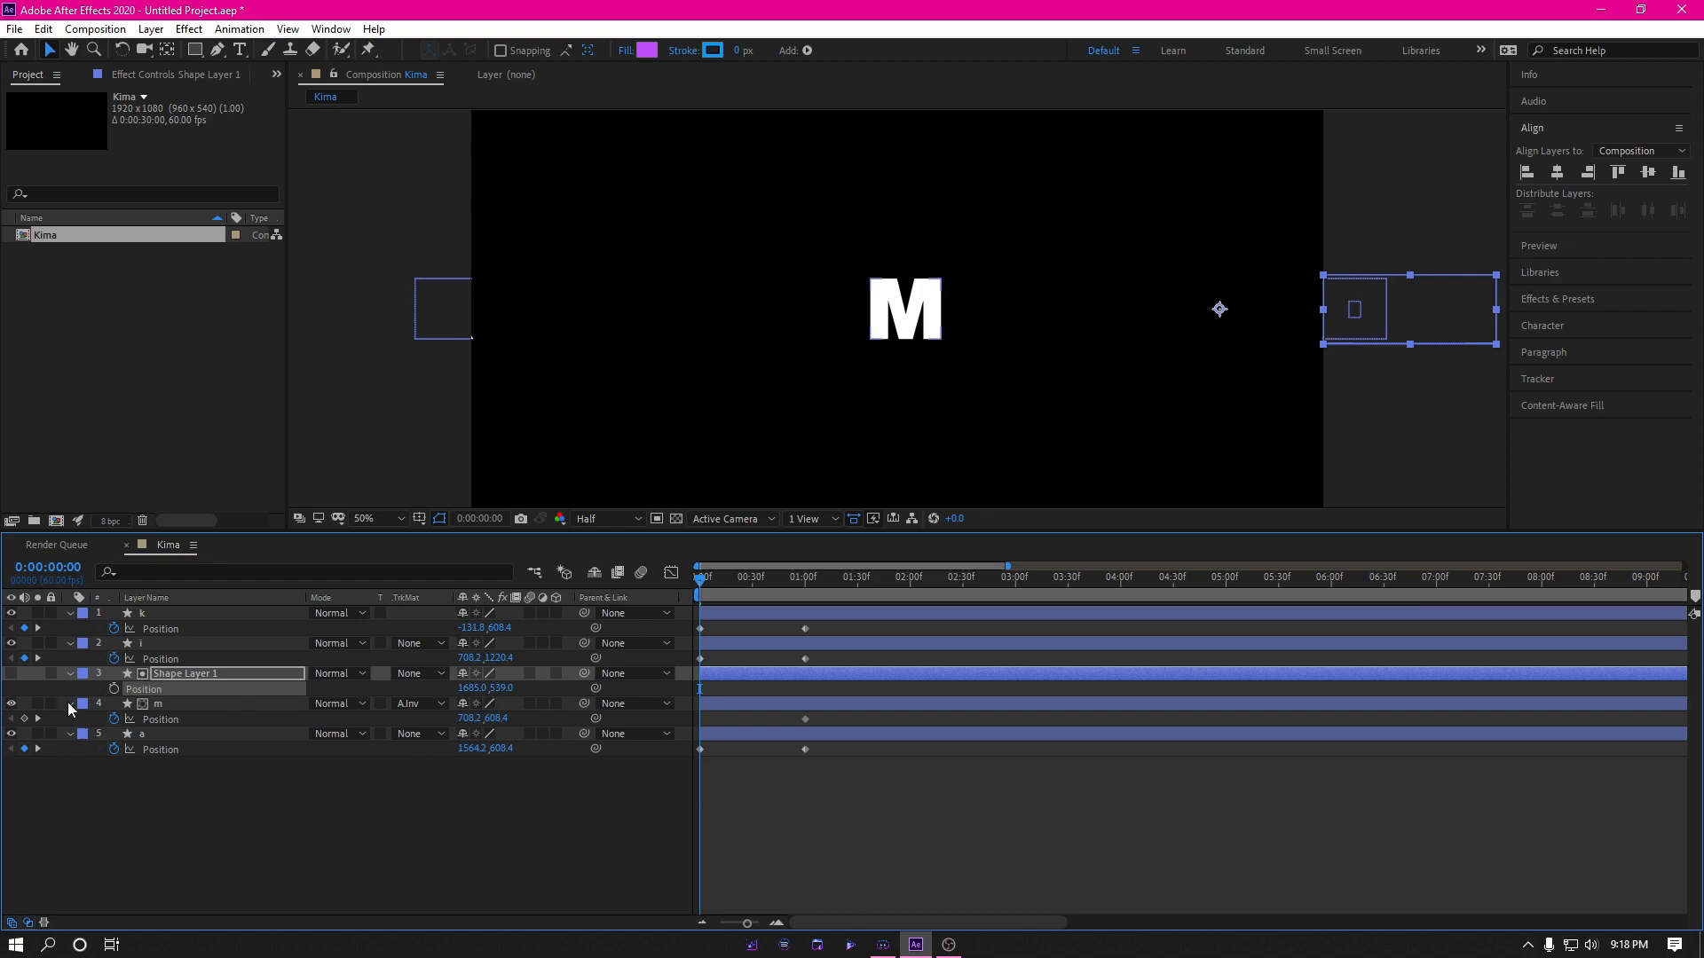
Step: Keyframe Shape Layer 1's Position from its off-frame spot at the start to 826.0, 539.0 at 0:00:01:00, and preview the animation
left_click_drag(703, 592, 807, 589)
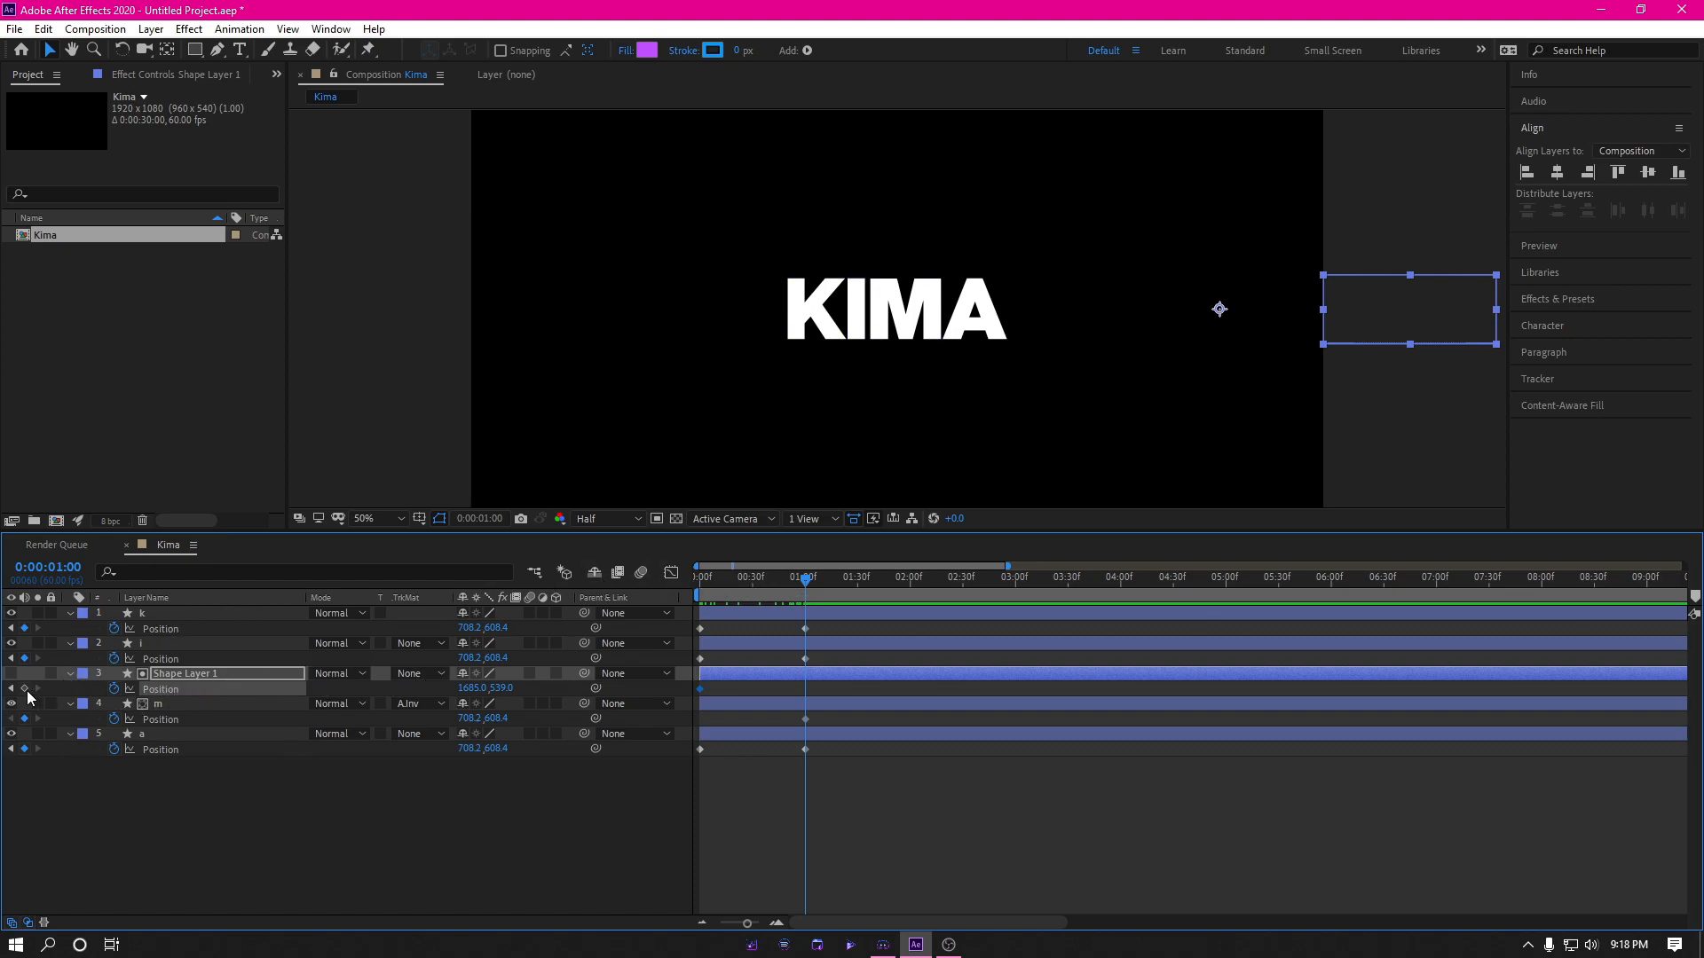
left_click_drag(471, 691, 154, 687)
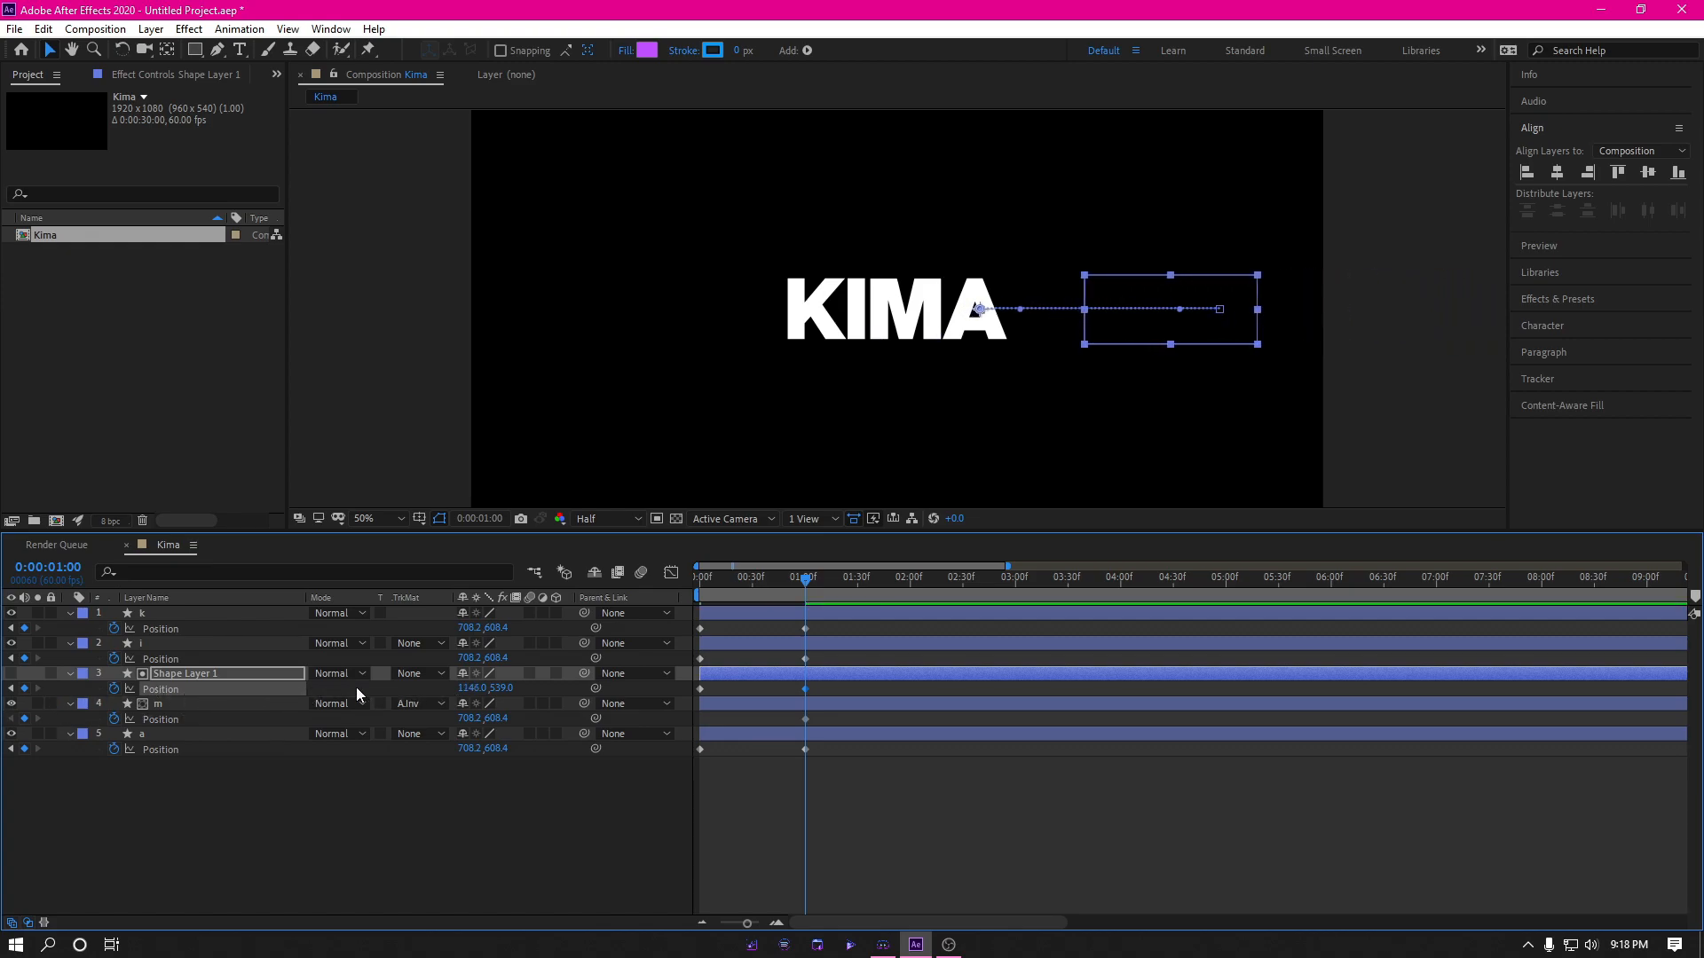
left_click_drag(471, 689, 202, 701)
key("space")
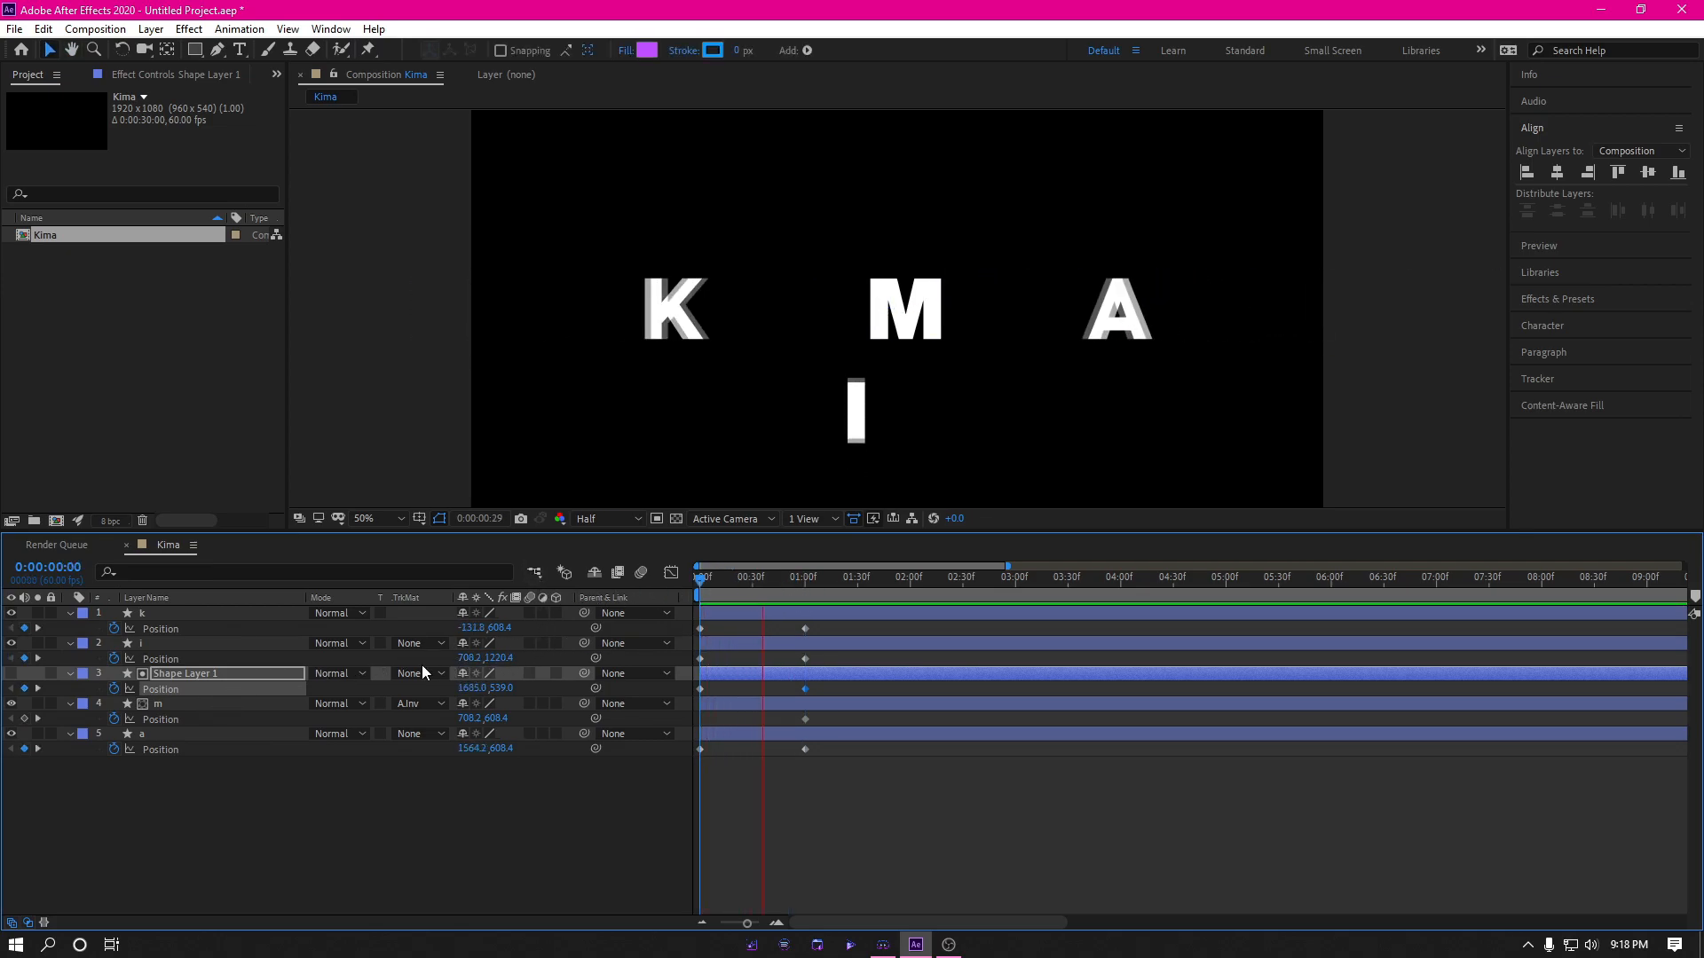
key("space")
left_click(829, 687)
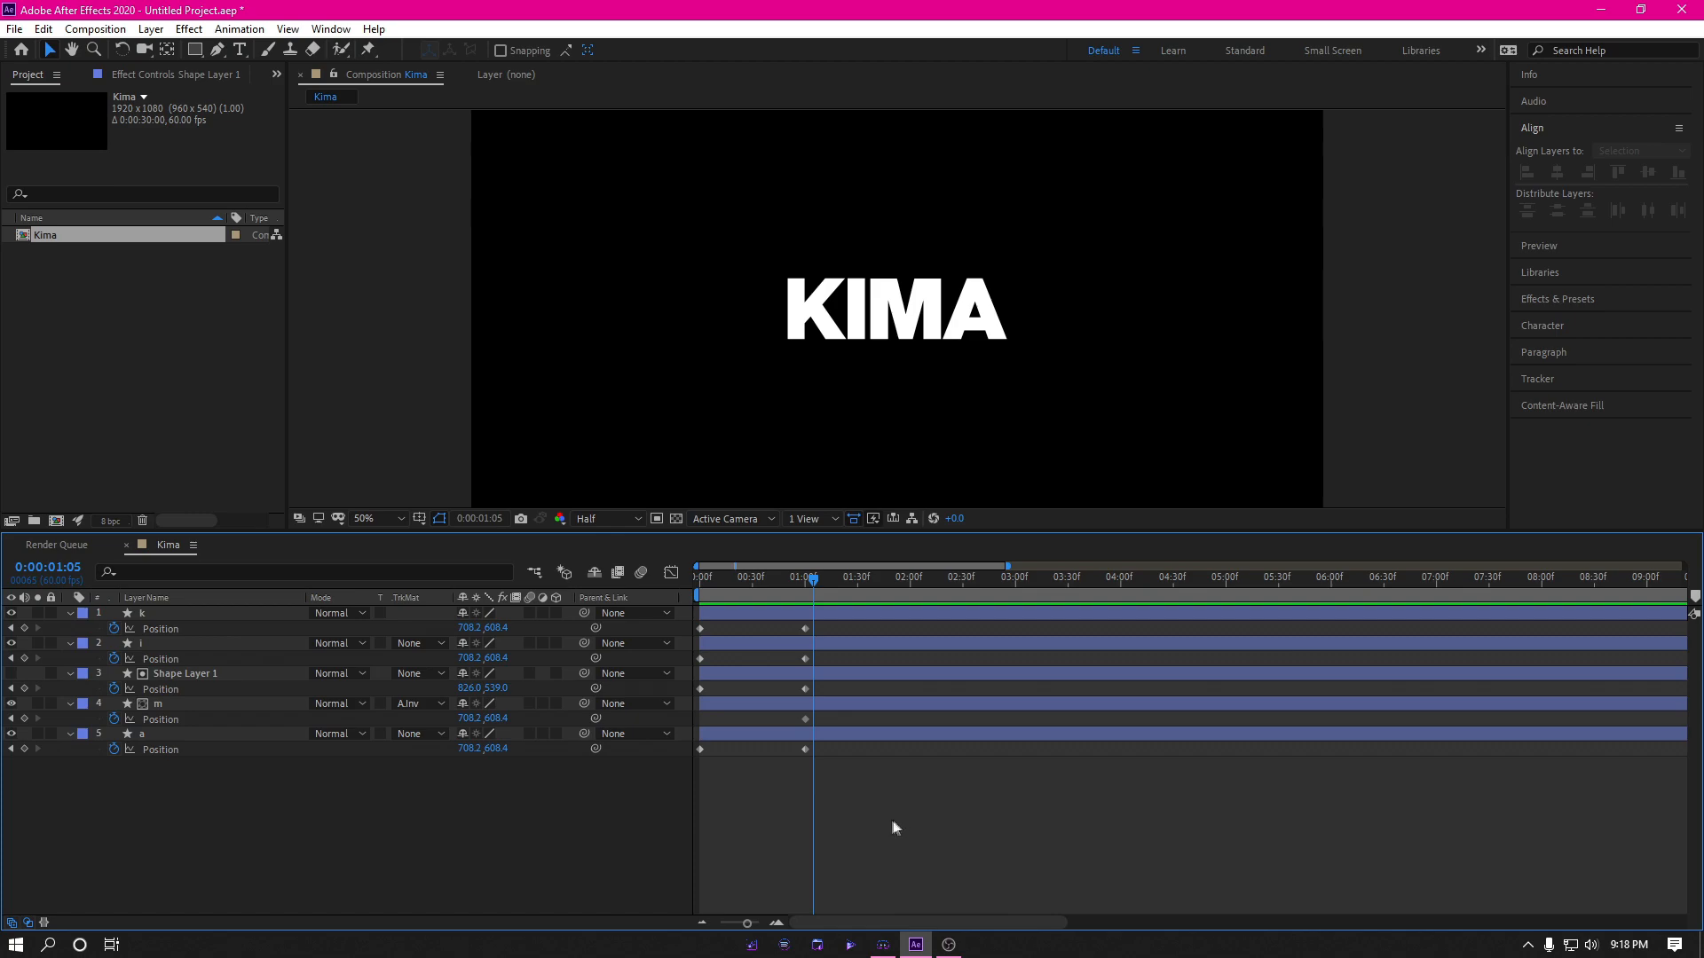
key("space")
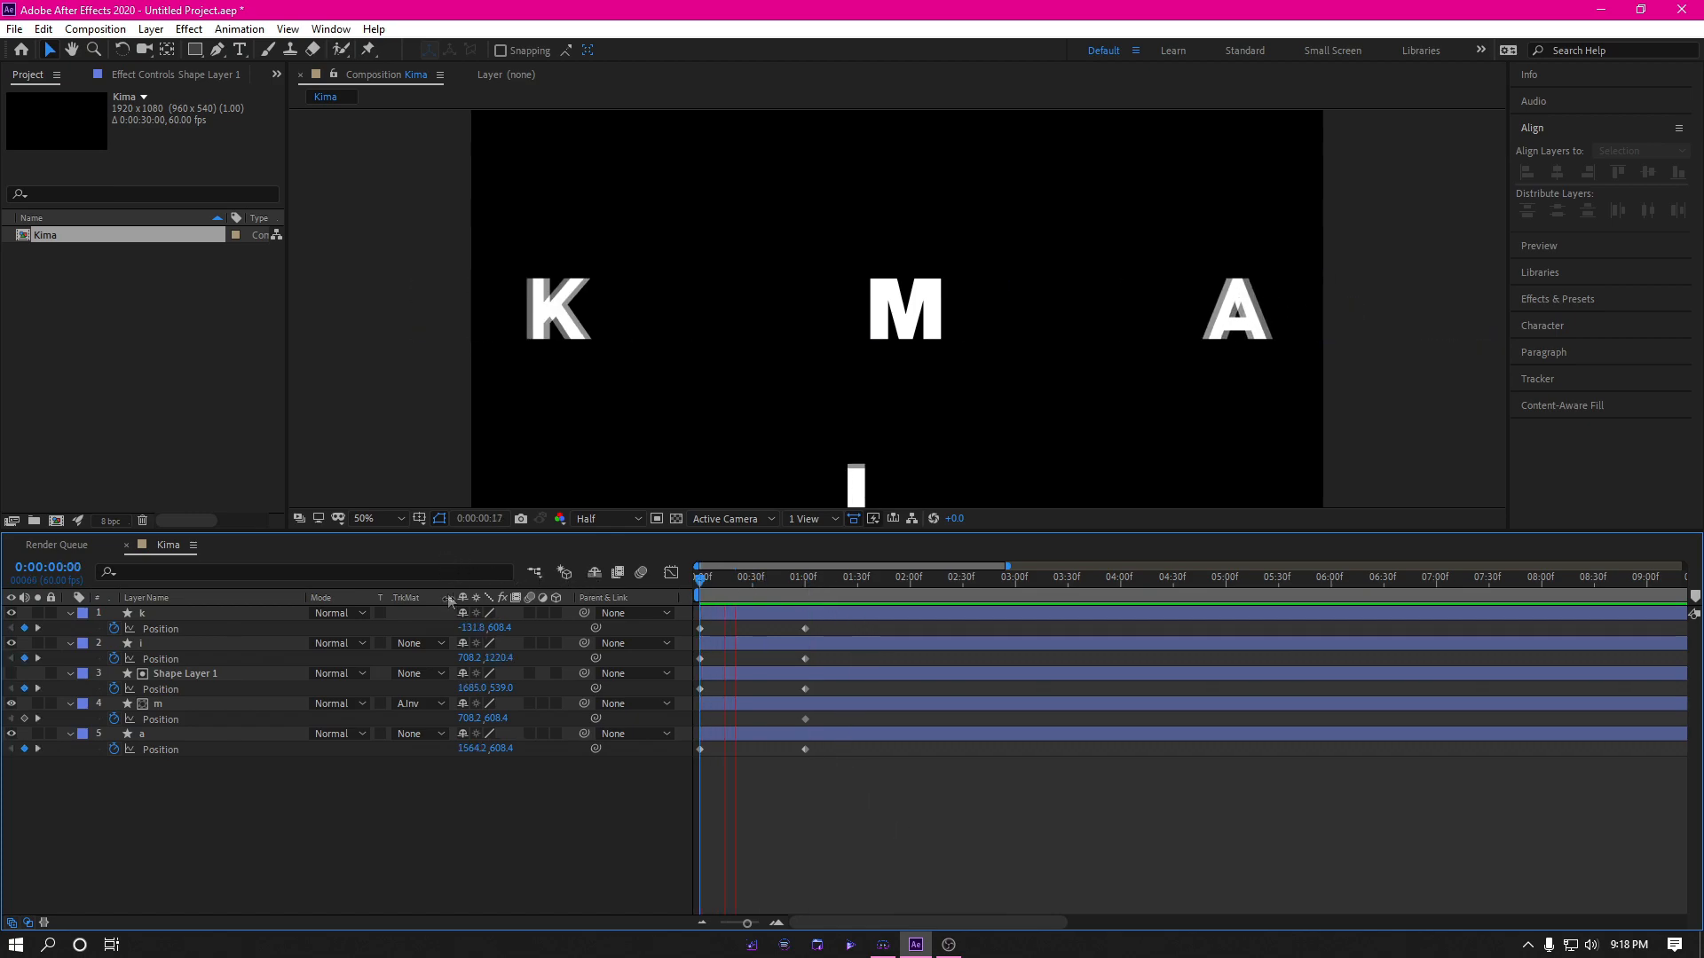
Step: At the timeline start, keyframe the m layer's Position at 1065.2, 608.4 and scrub through the motion
left_click(700, 602)
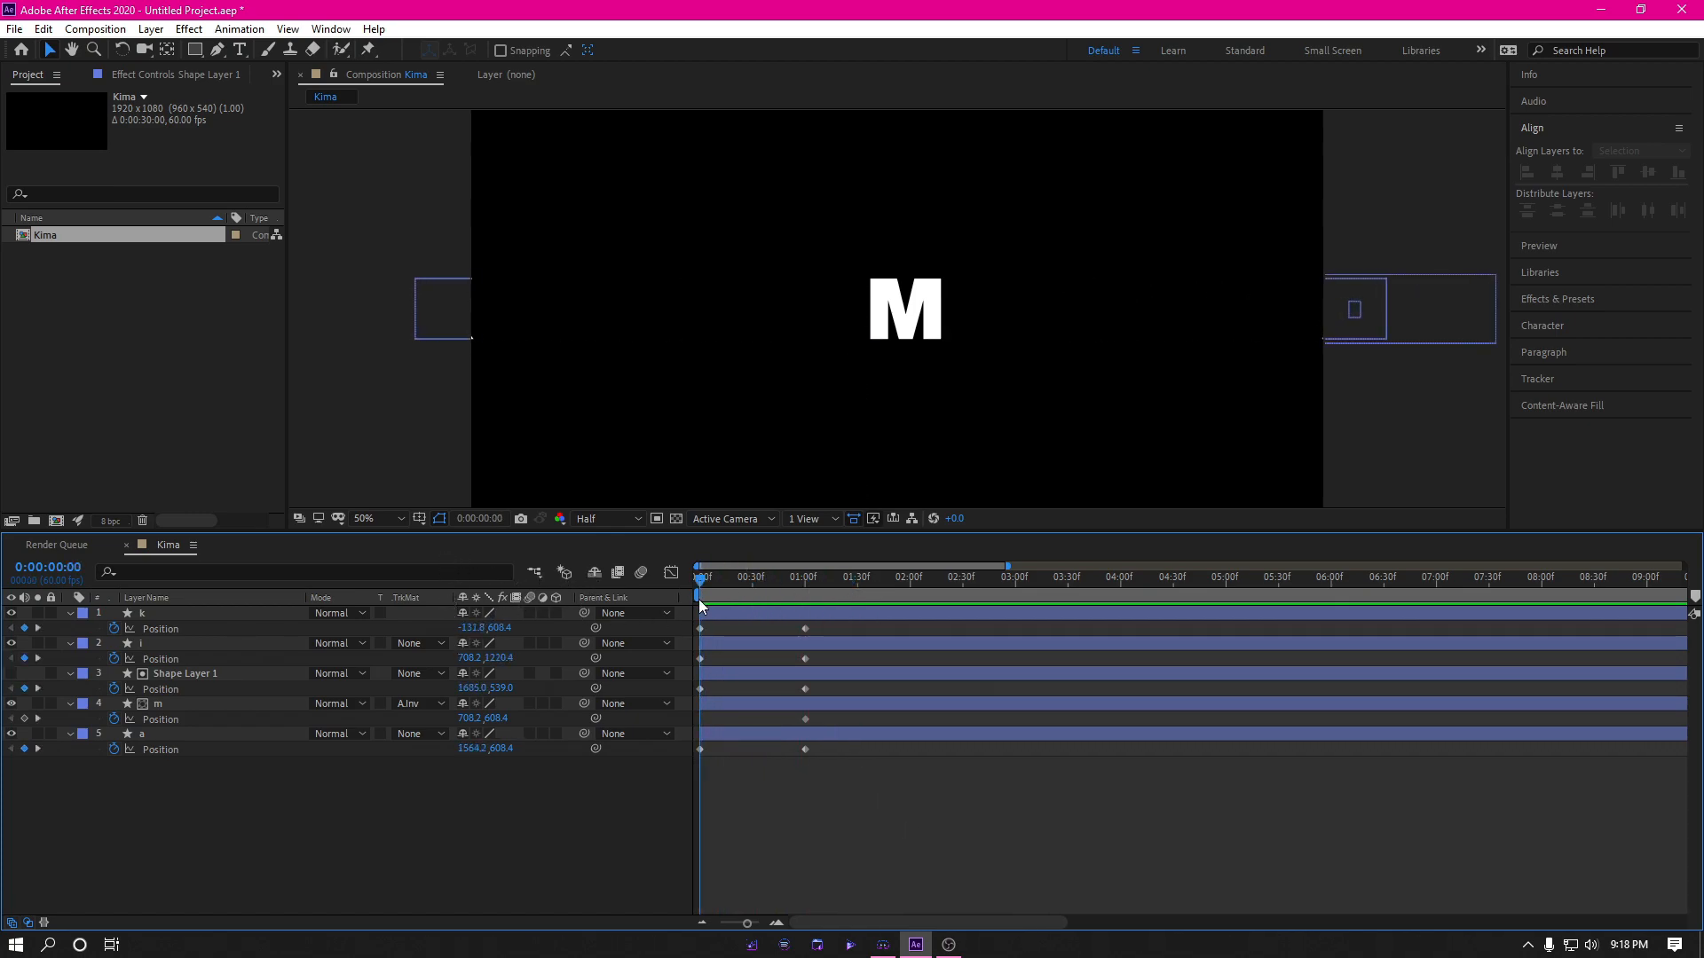
left_click_drag(471, 722, 737, 677)
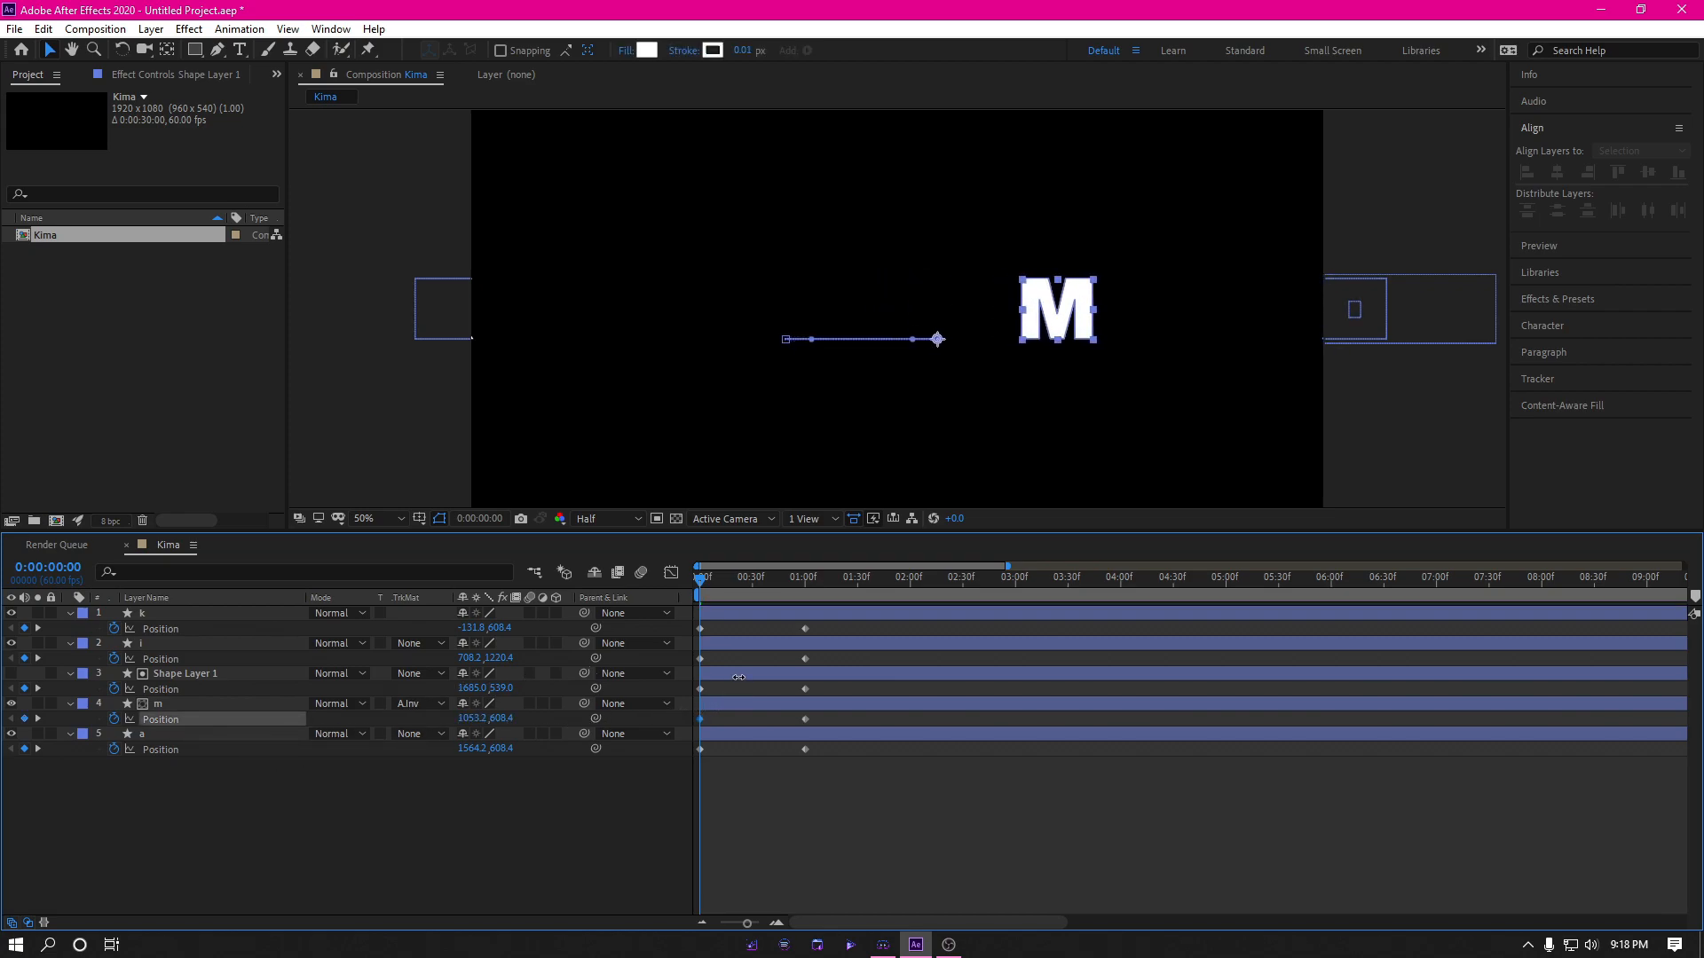
left_click(759, 586)
left_click_drag(760, 586, 679, 625)
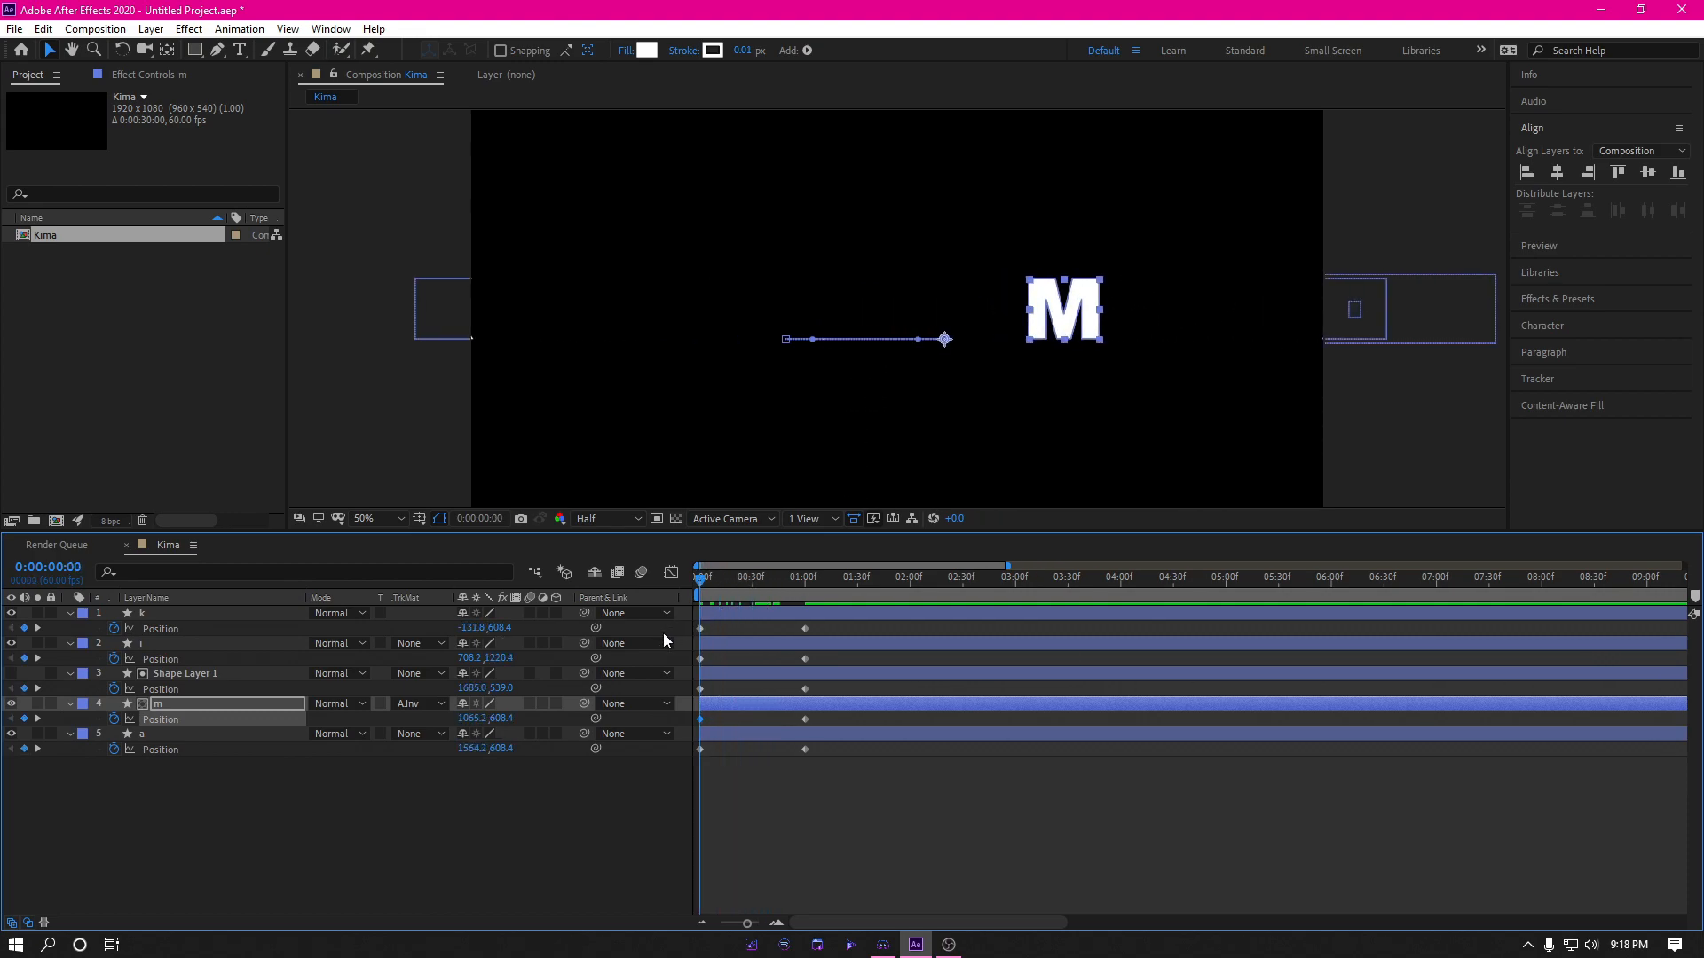
Step: Delay m's two Position keyframes to about 0:47 and about 1:37 on the timeline, and preview the animation
left_click_drag(701, 576, 739, 572)
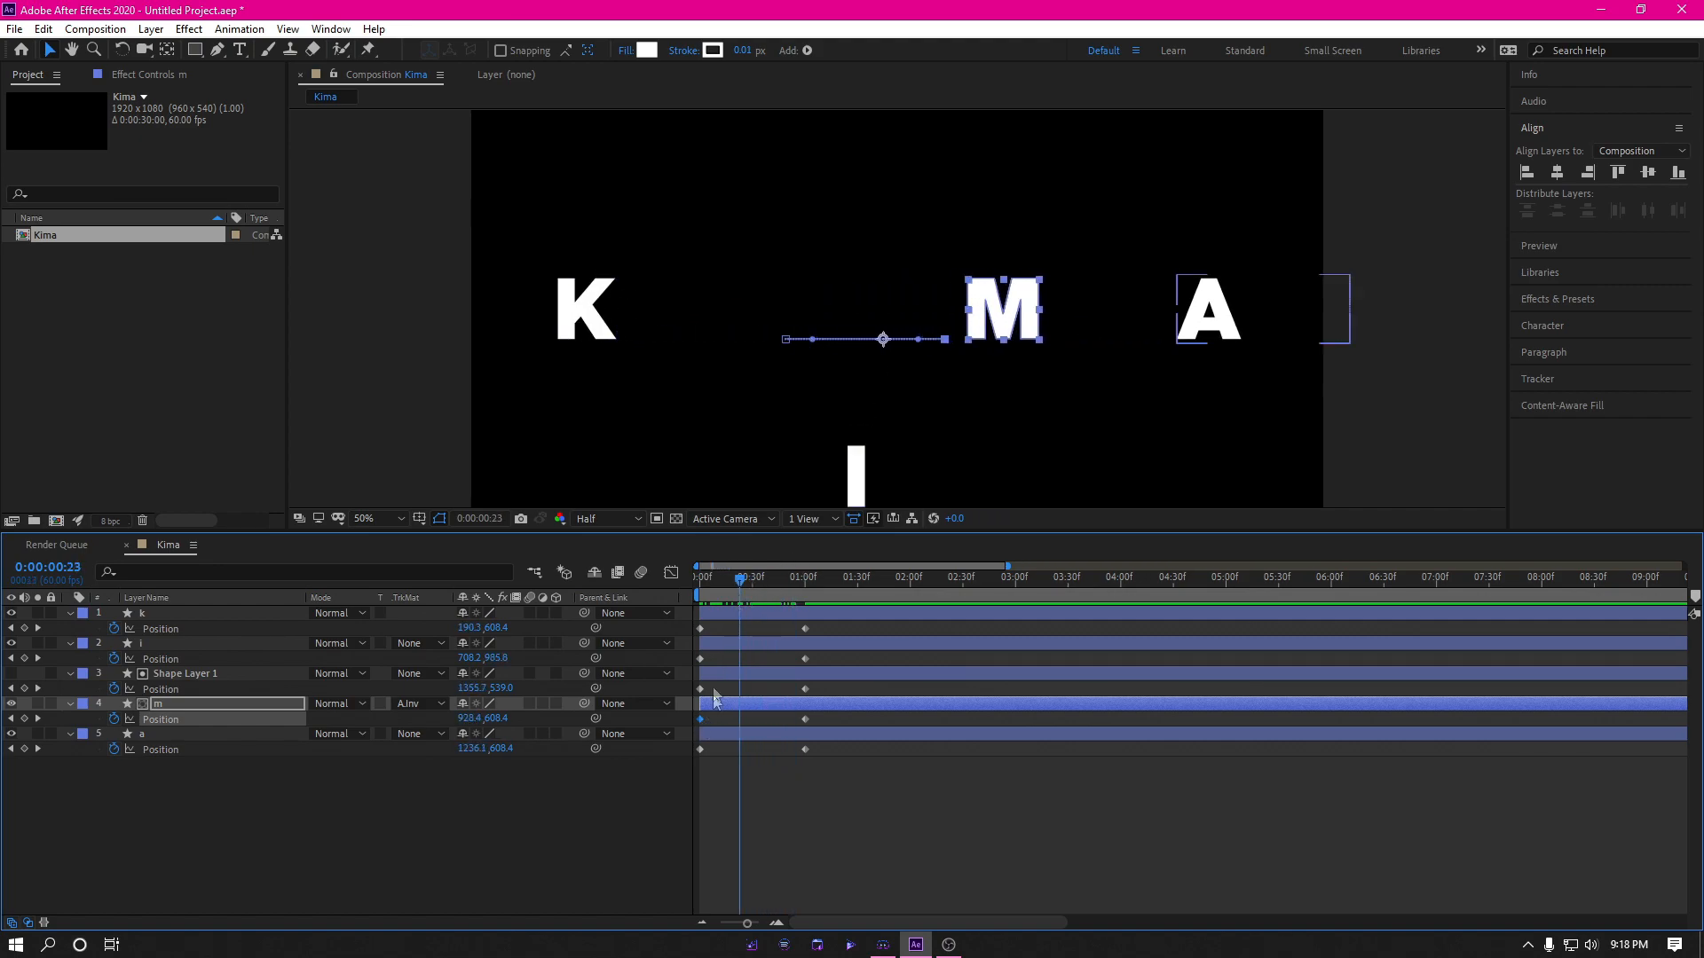
left_click_drag(700, 719, 753, 720)
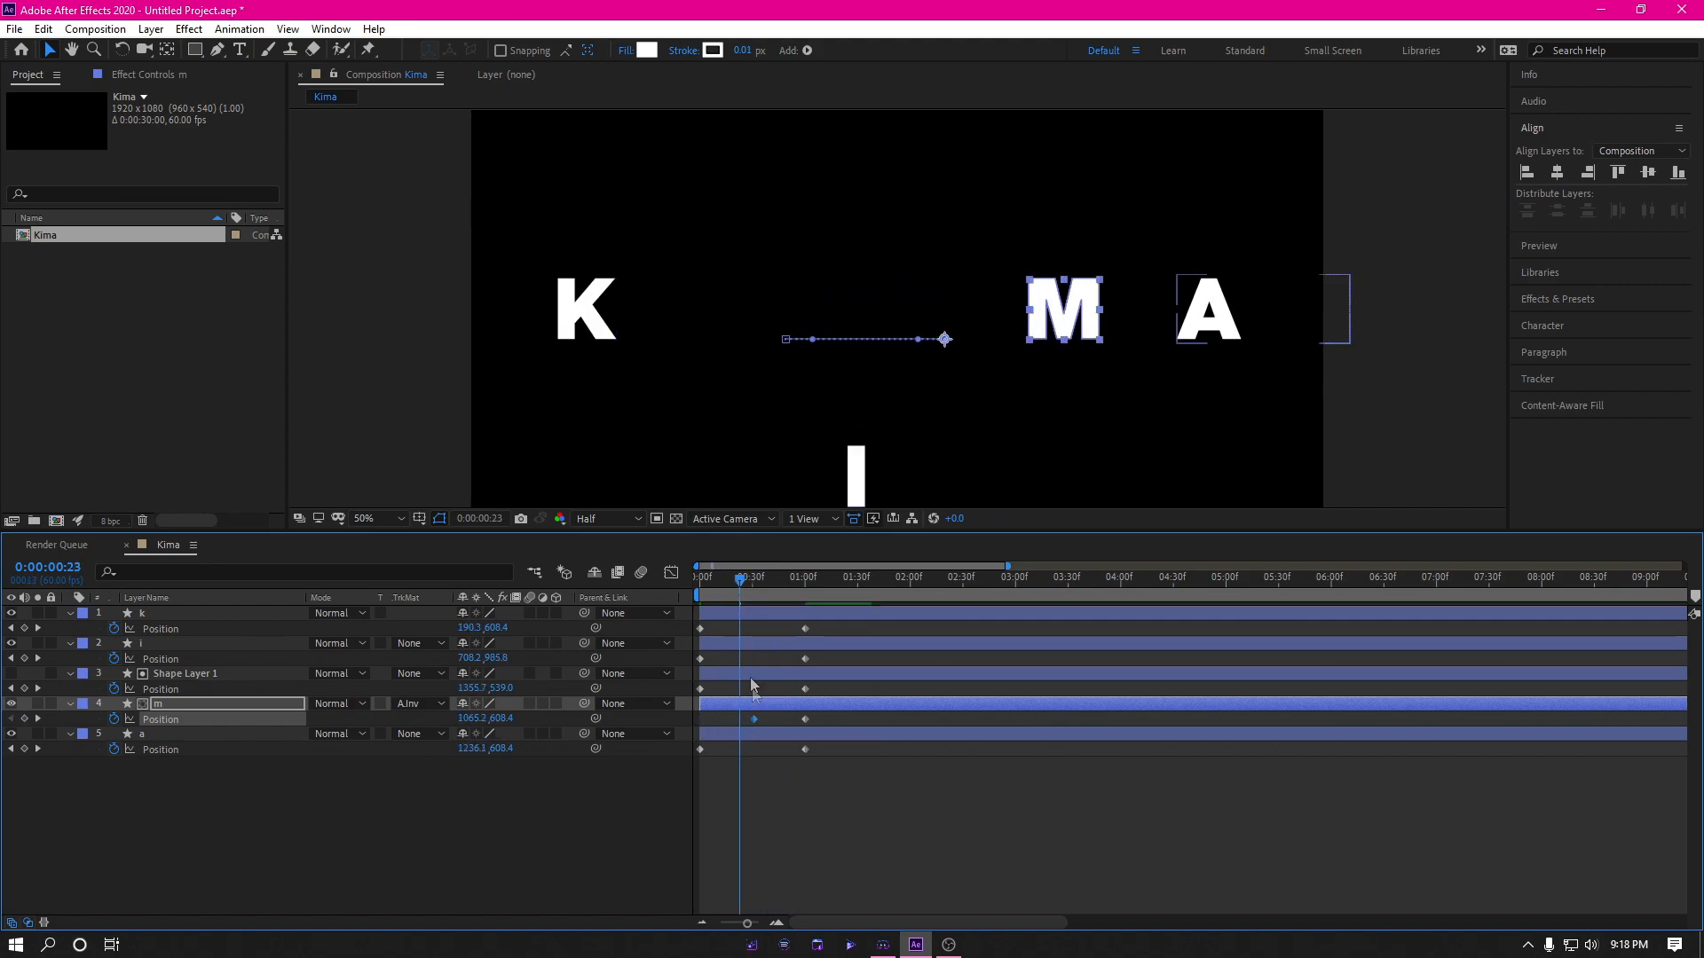
left_click_drag(733, 578, 780, 600)
left_click_drag(751, 718, 869, 718)
left_click_drag(780, 586, 721, 591)
key("space")
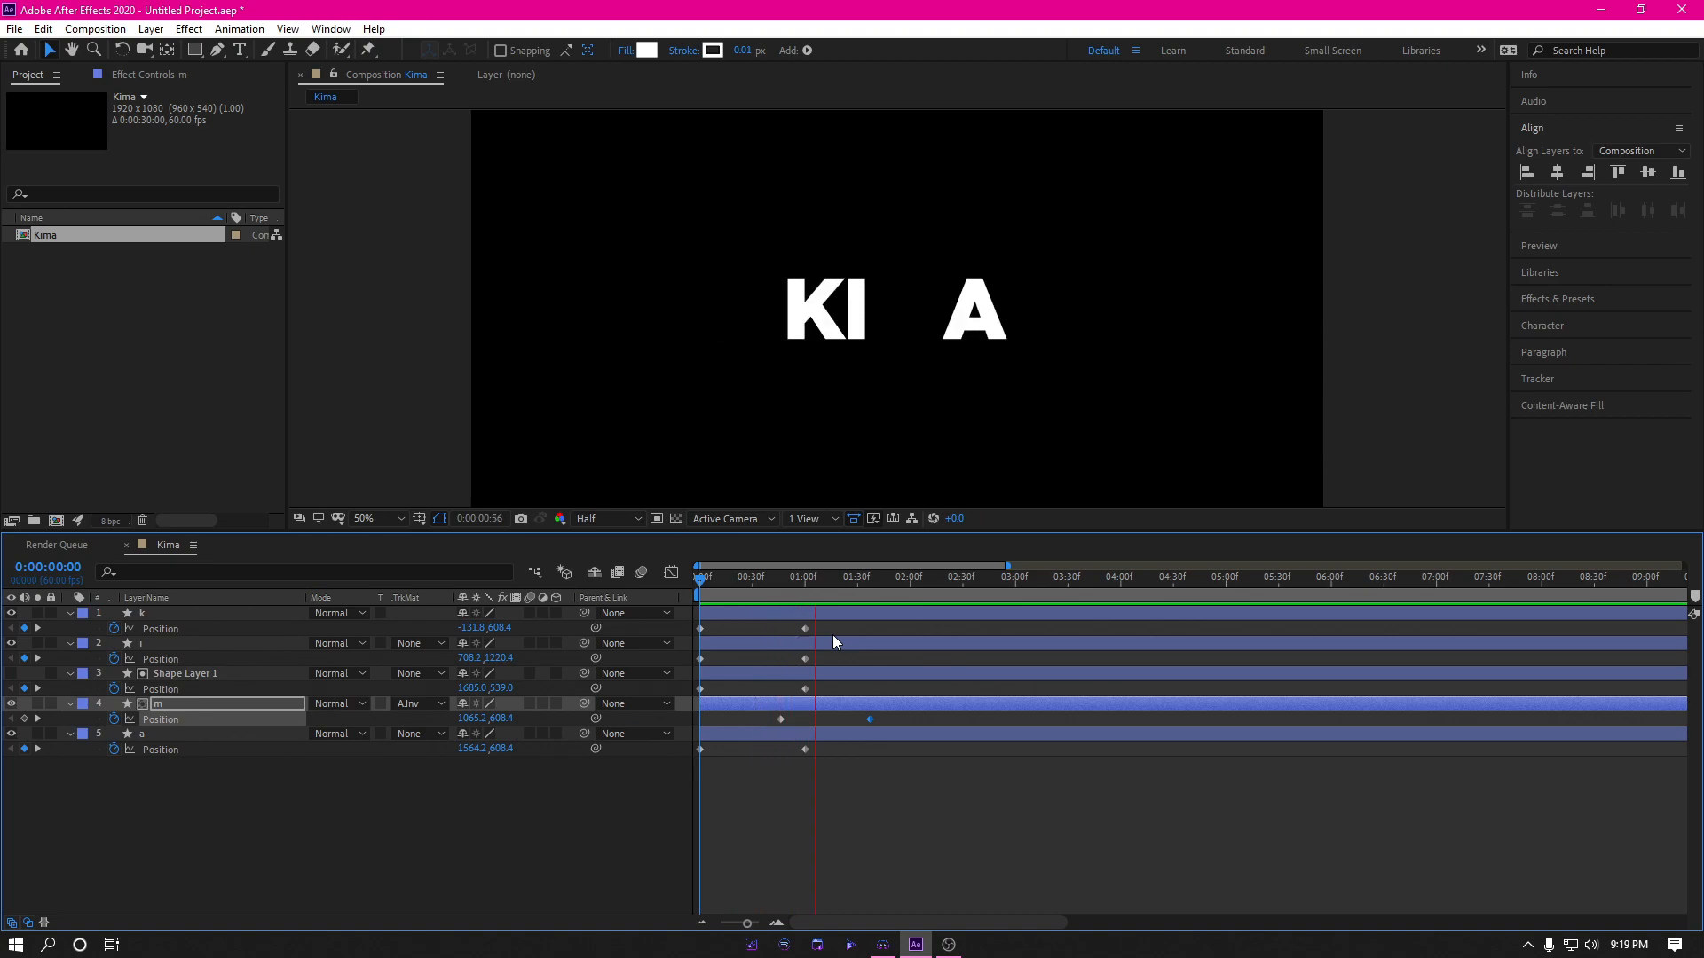
key("space")
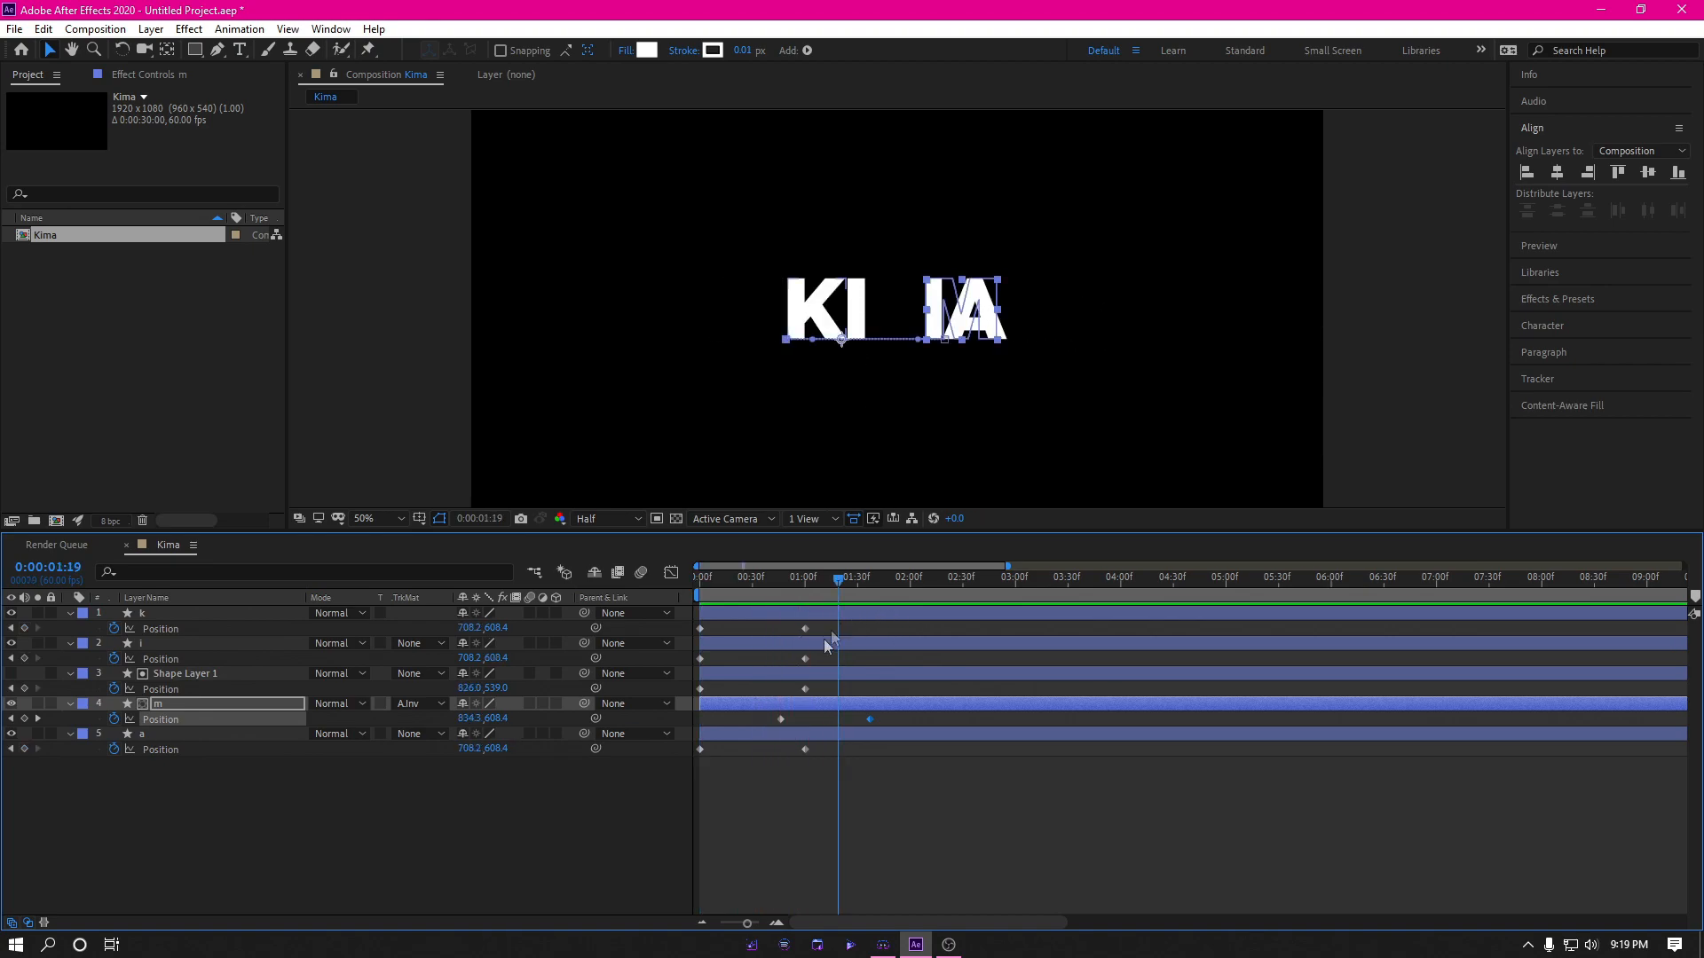
Step: Step frame by frame to 0:00:00:48, where m is hidden behind the A, and keyframe m's Opacity at 100%
left_click(71, 704)
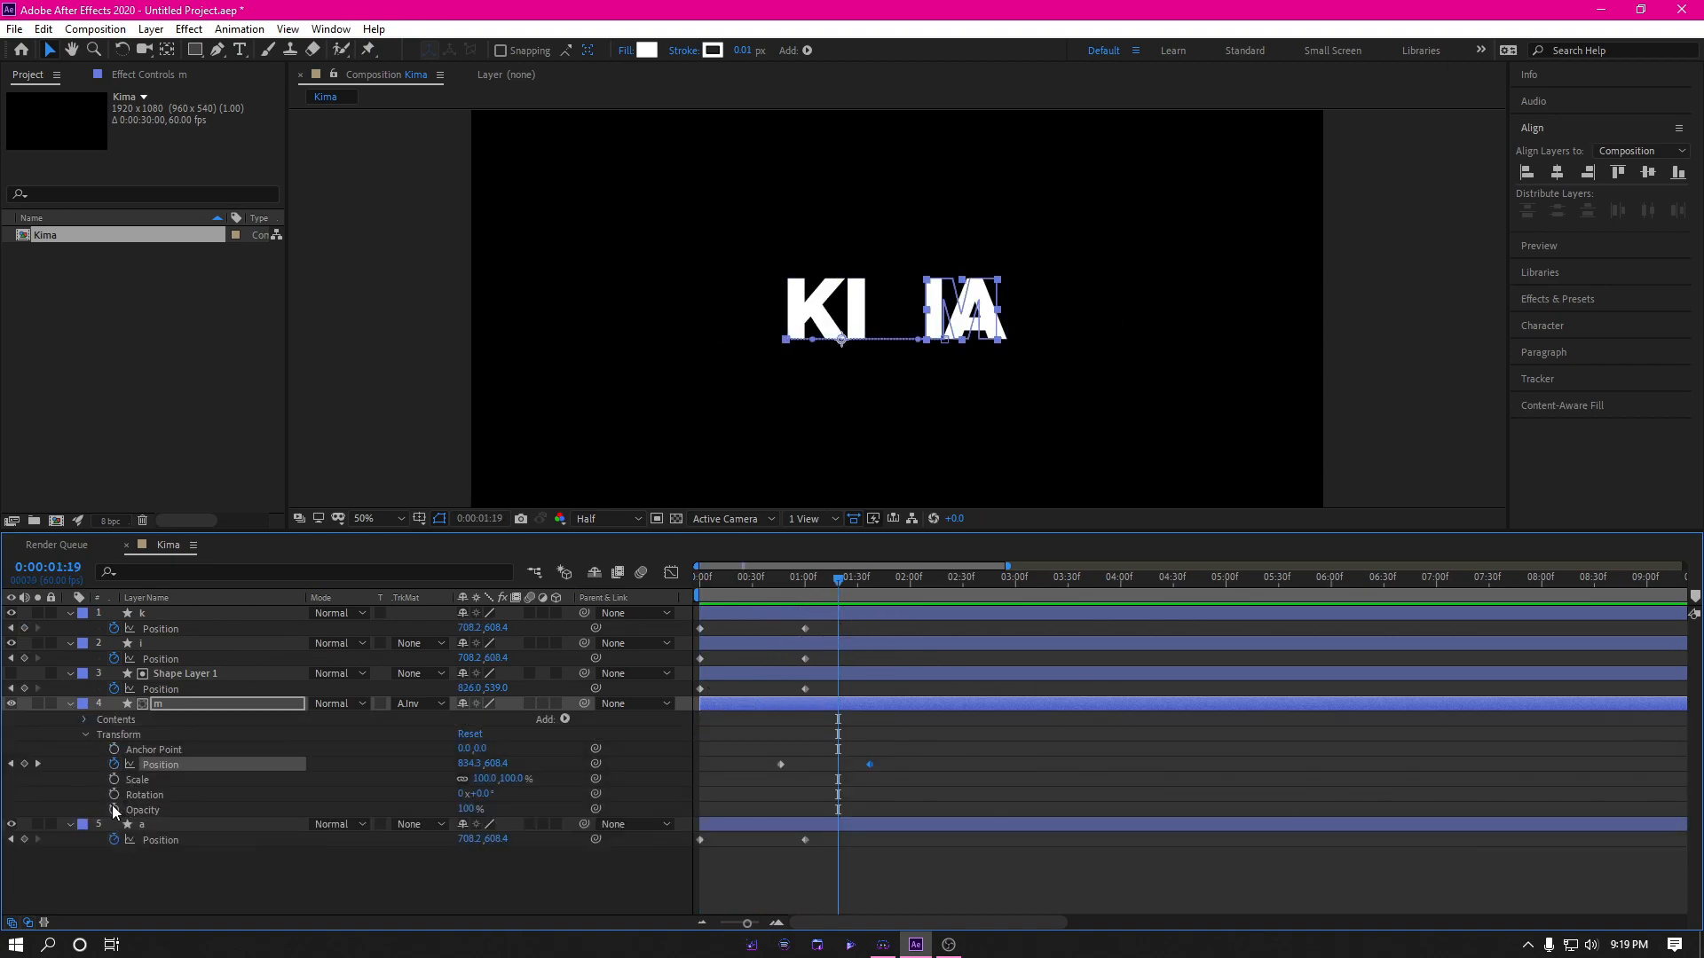
left_click_drag(837, 584, 761, 601)
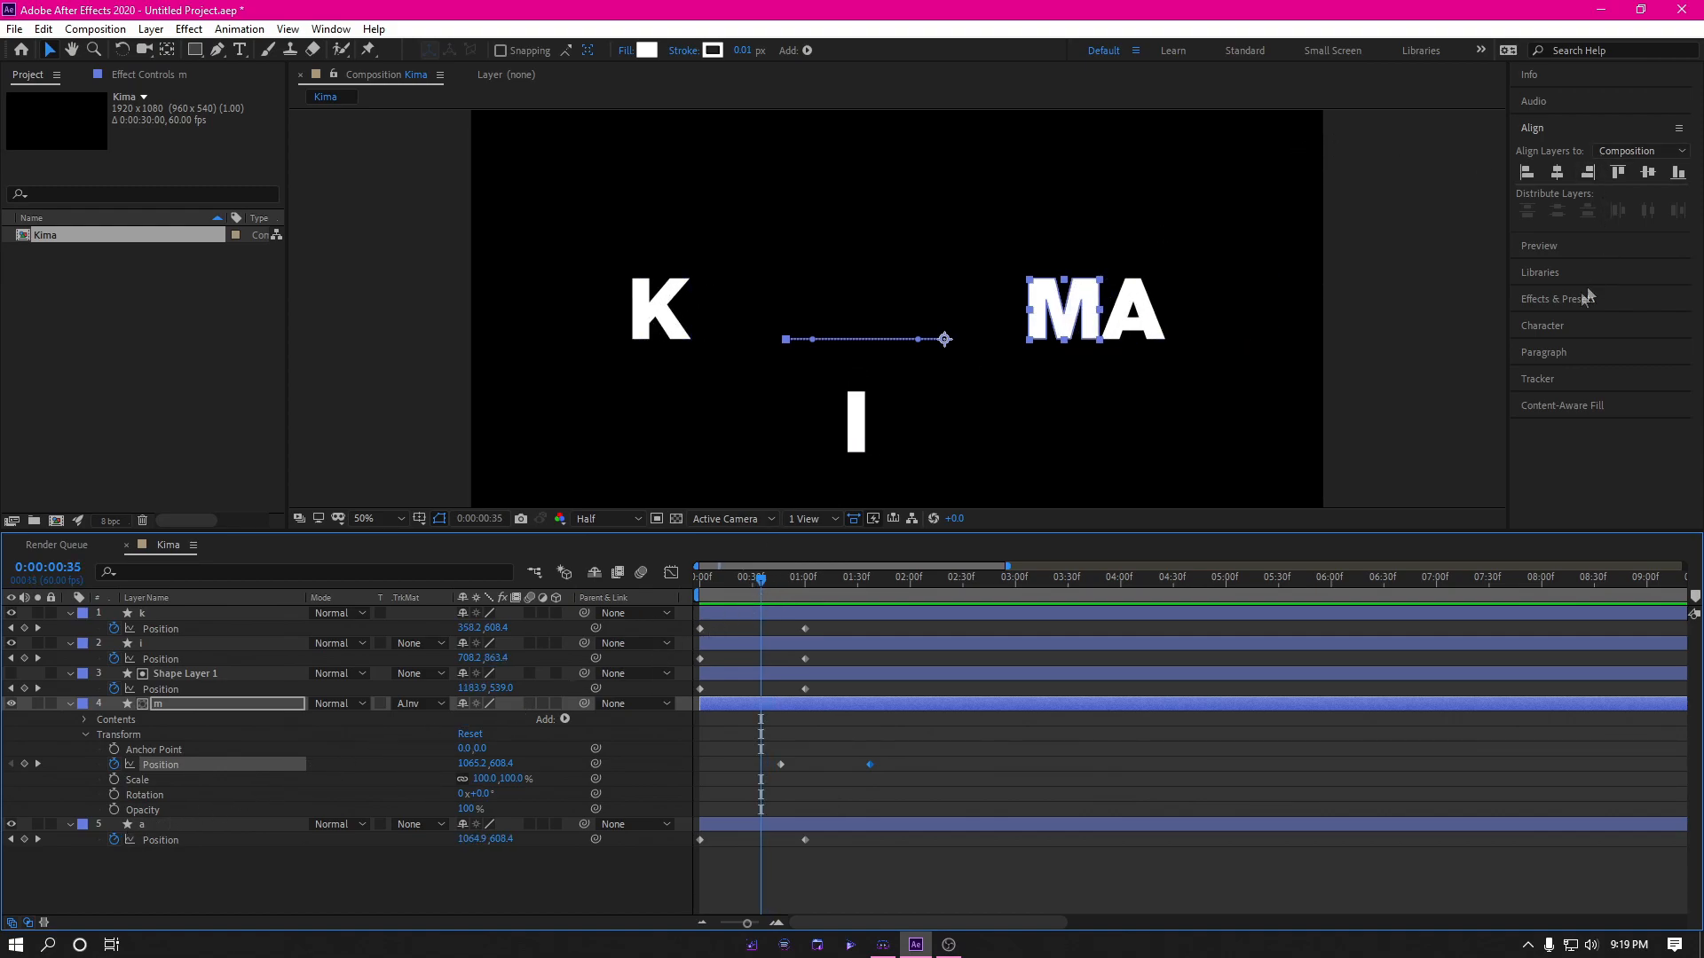
left_click(1538, 249)
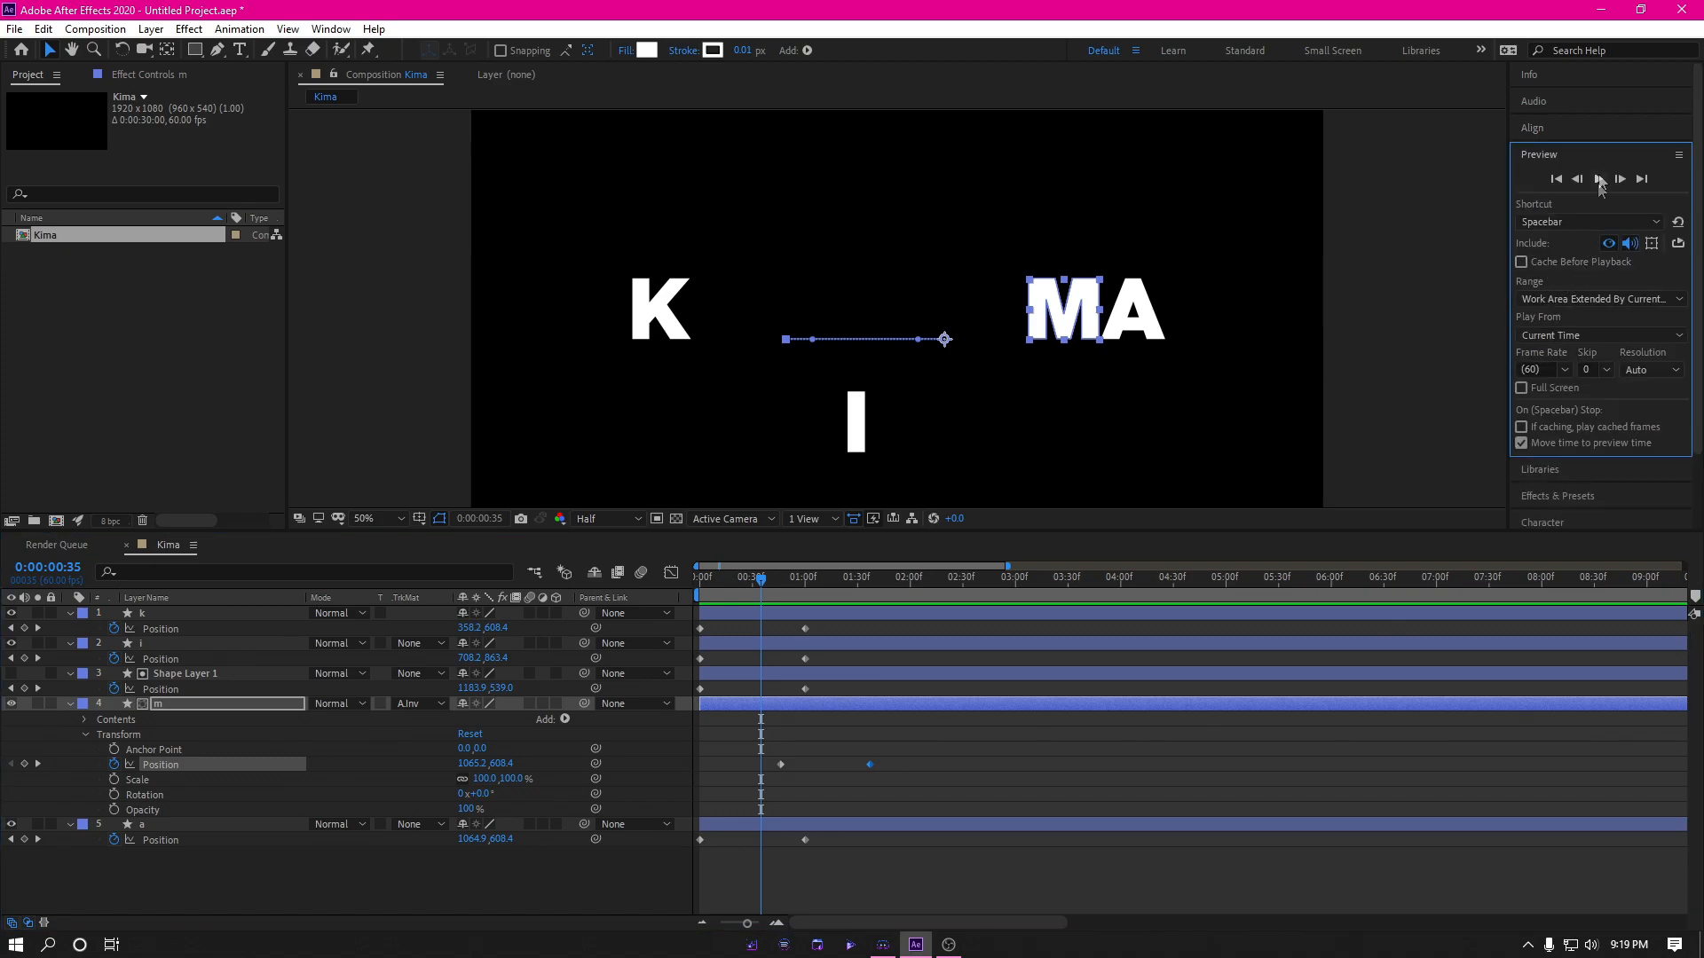
left_click(1619, 179)
left_click(1620, 179)
left_click(1619, 179)
left_click(1619, 179)
left_click(1619, 179)
left_click(1619, 179)
left_click(1619, 180)
left_click(1619, 180)
left_click(1620, 179)
left_click(1619, 179)
left_click(1619, 179)
scroll(1269, 332, "up", 2)
scroll(1279, 334, "down", 1)
scroll(1260, 325, "up", 1)
scroll(1287, 328, "down", 1)
scroll(1130, 345, "up", 1)
scroll(1134, 336, "down", 1)
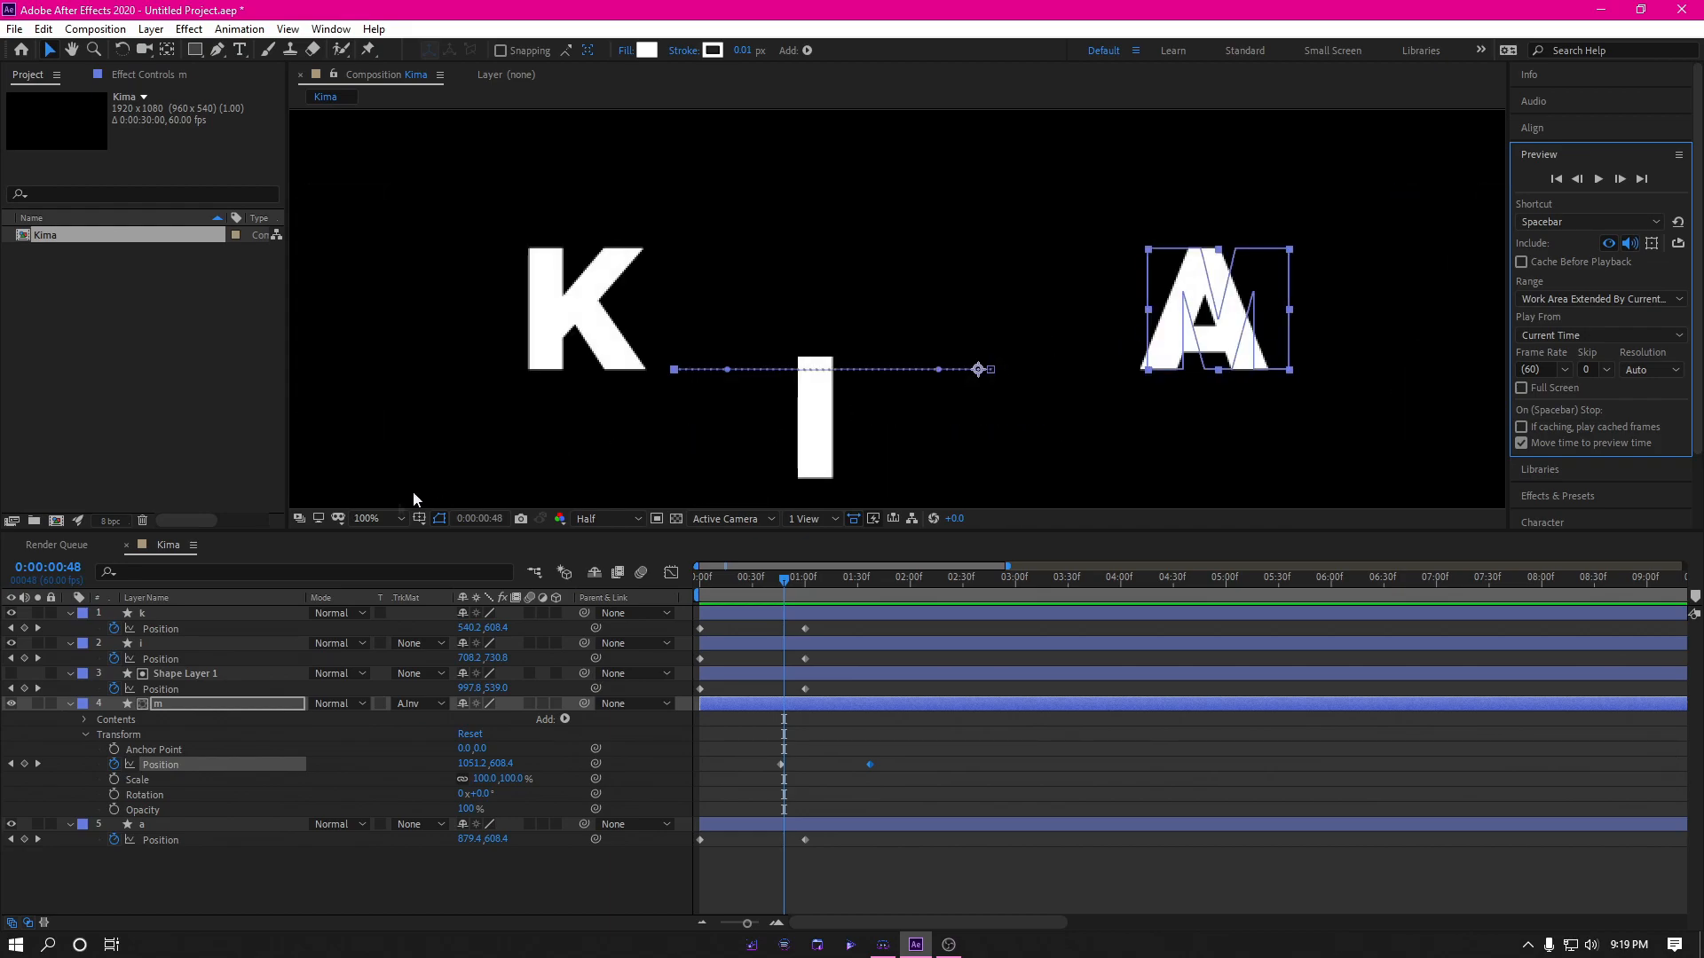
left_click(112, 809)
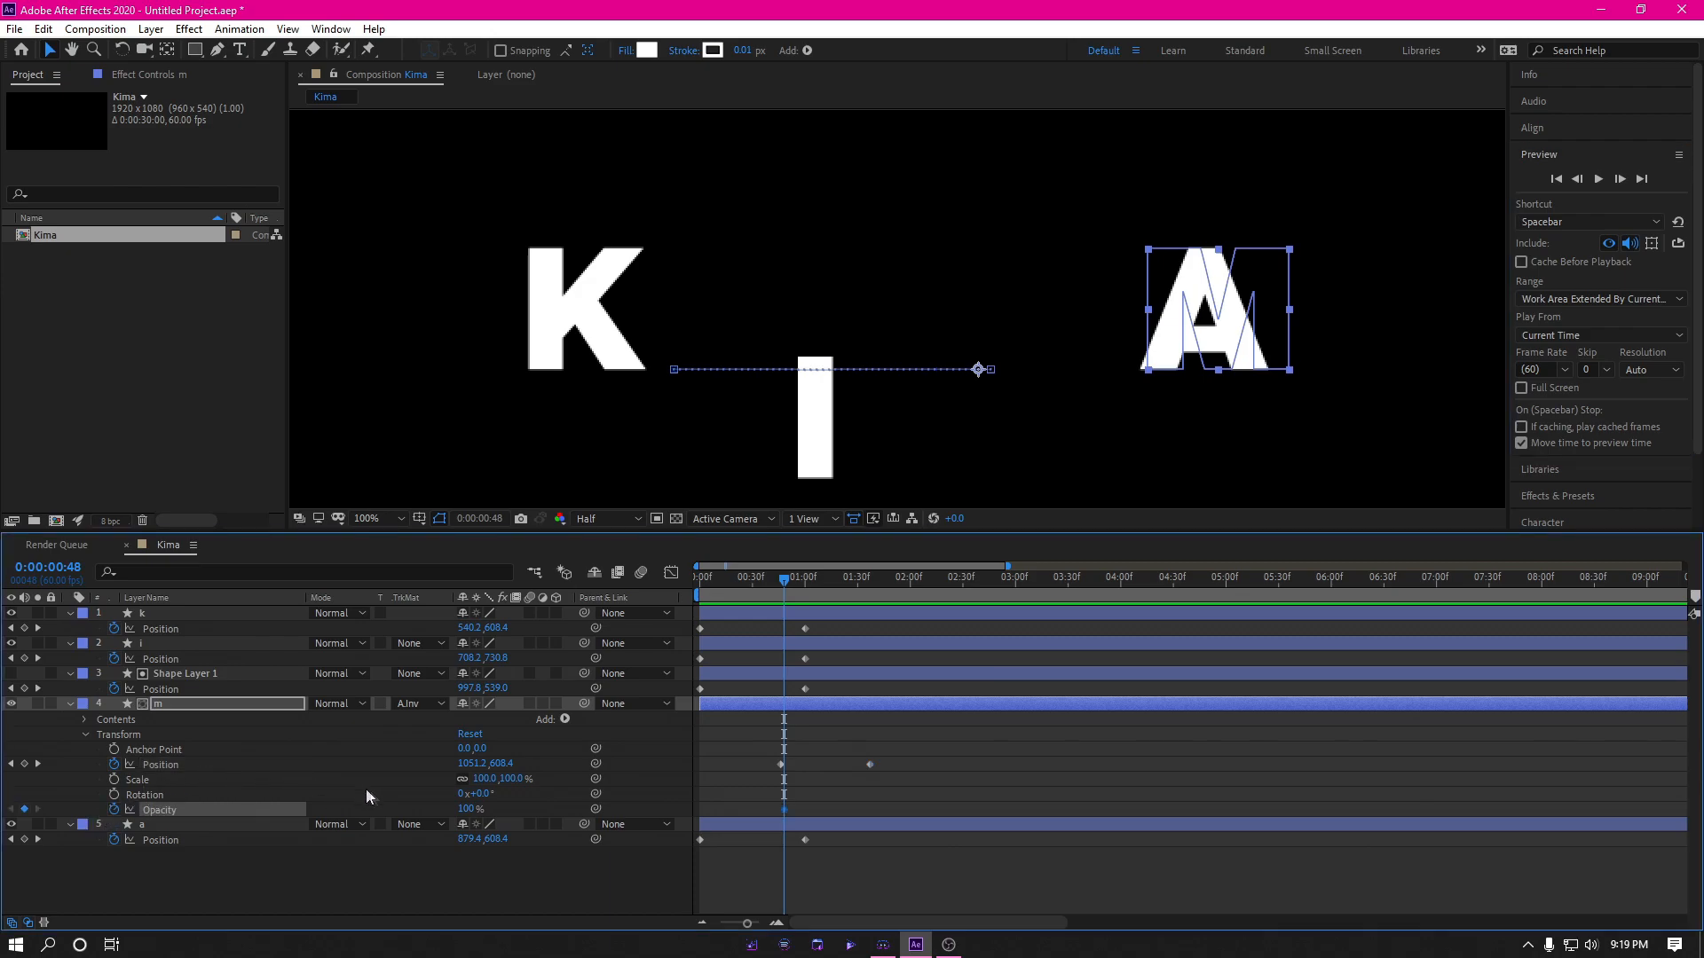
Step: Go back one frame to 0:00:00:47, enter a new Opacity value for m, and preview the animation
left_click(1577, 179)
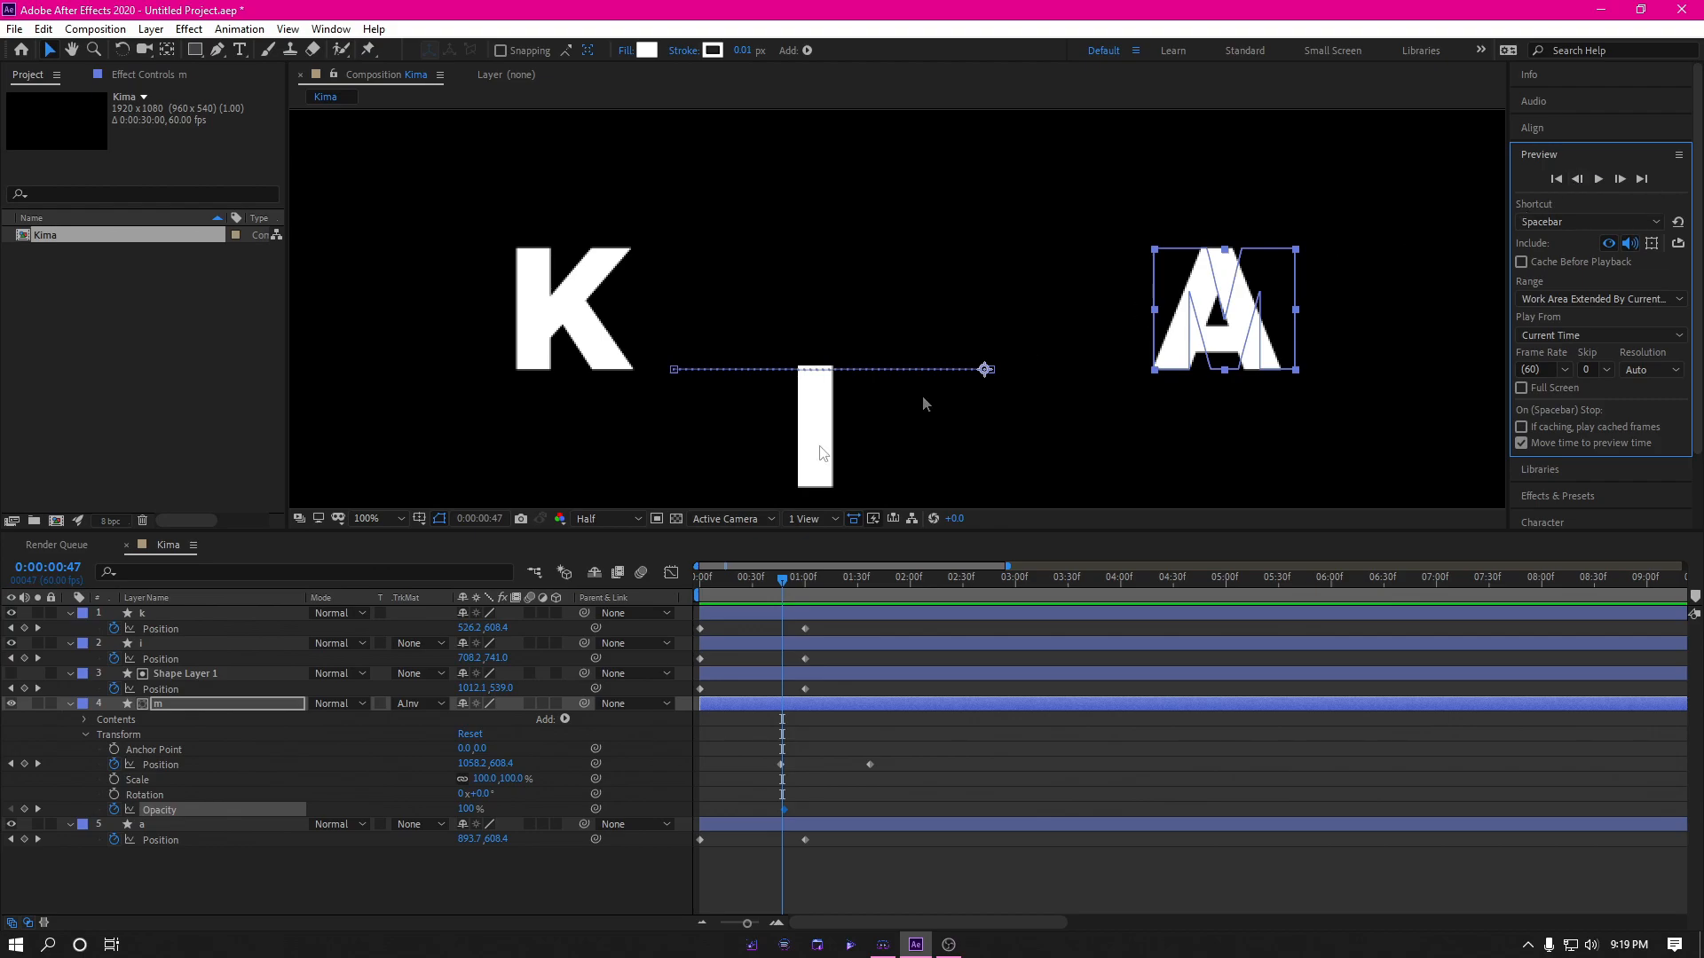
left_click(464, 809)
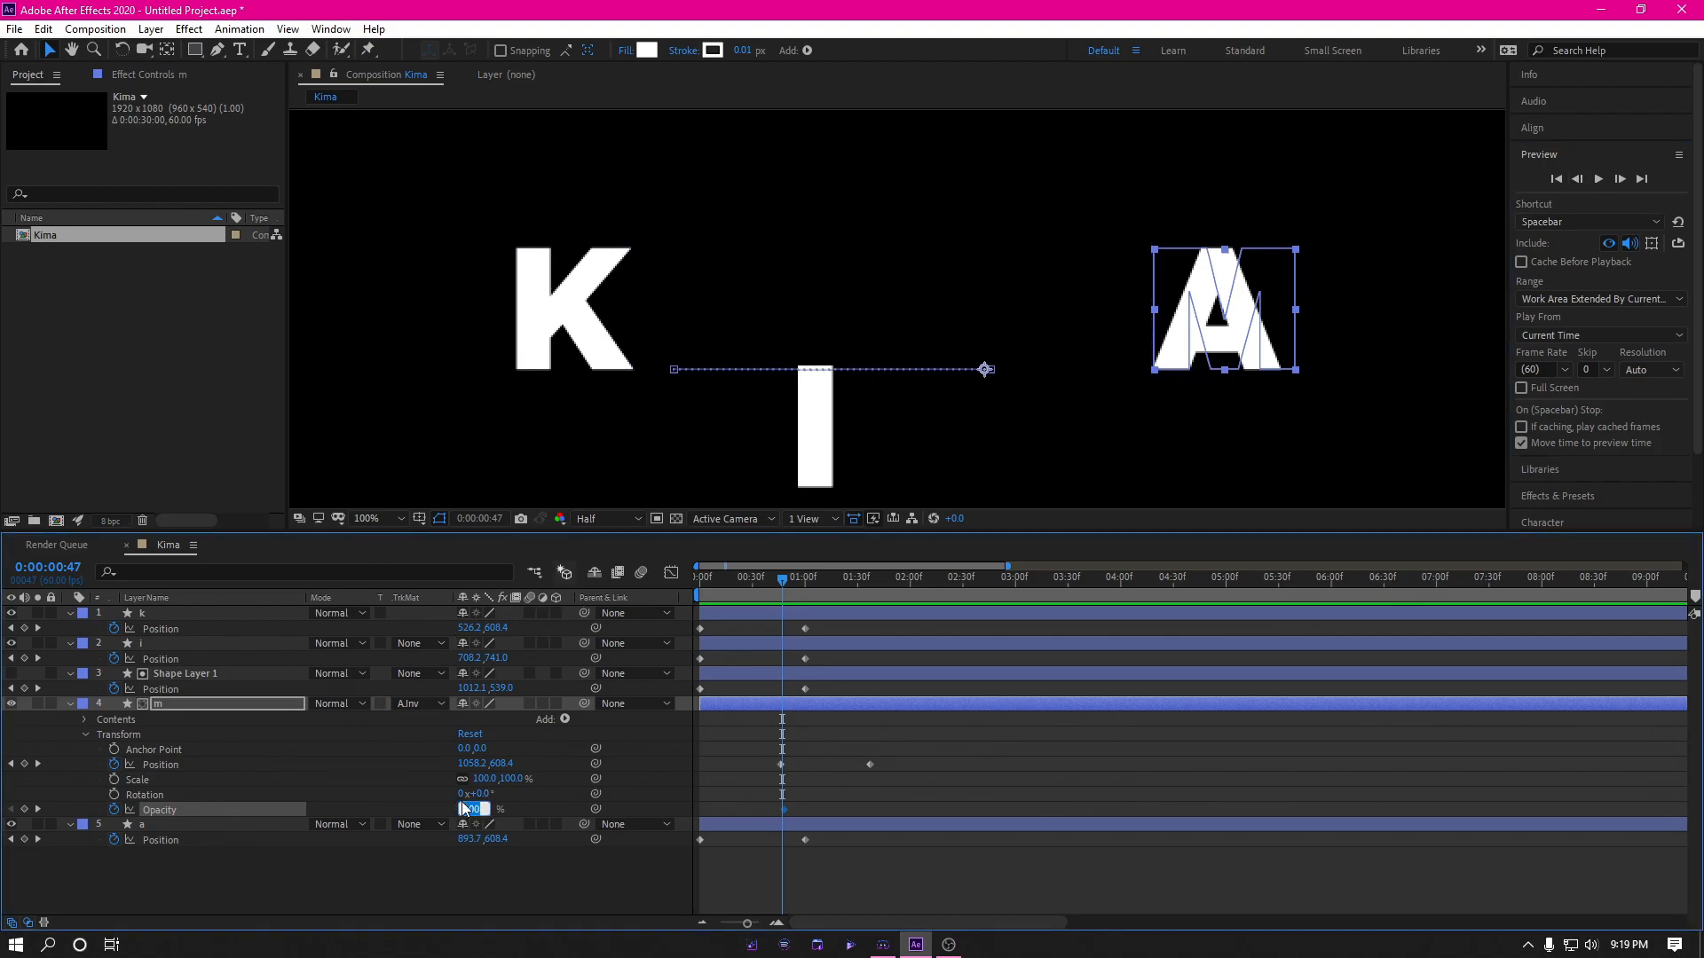
left_click_drag(781, 589, 743, 604)
key("space")
key("space")
Step: Apply Easy Ease to the Position keyframes of the a, Shape Layer 1, i and k layers
left_click_drag(863, 798, 768, 810)
left_click(904, 816)
left_click_drag(899, 764, 758, 743)
left_click_drag(866, 862, 695, 843)
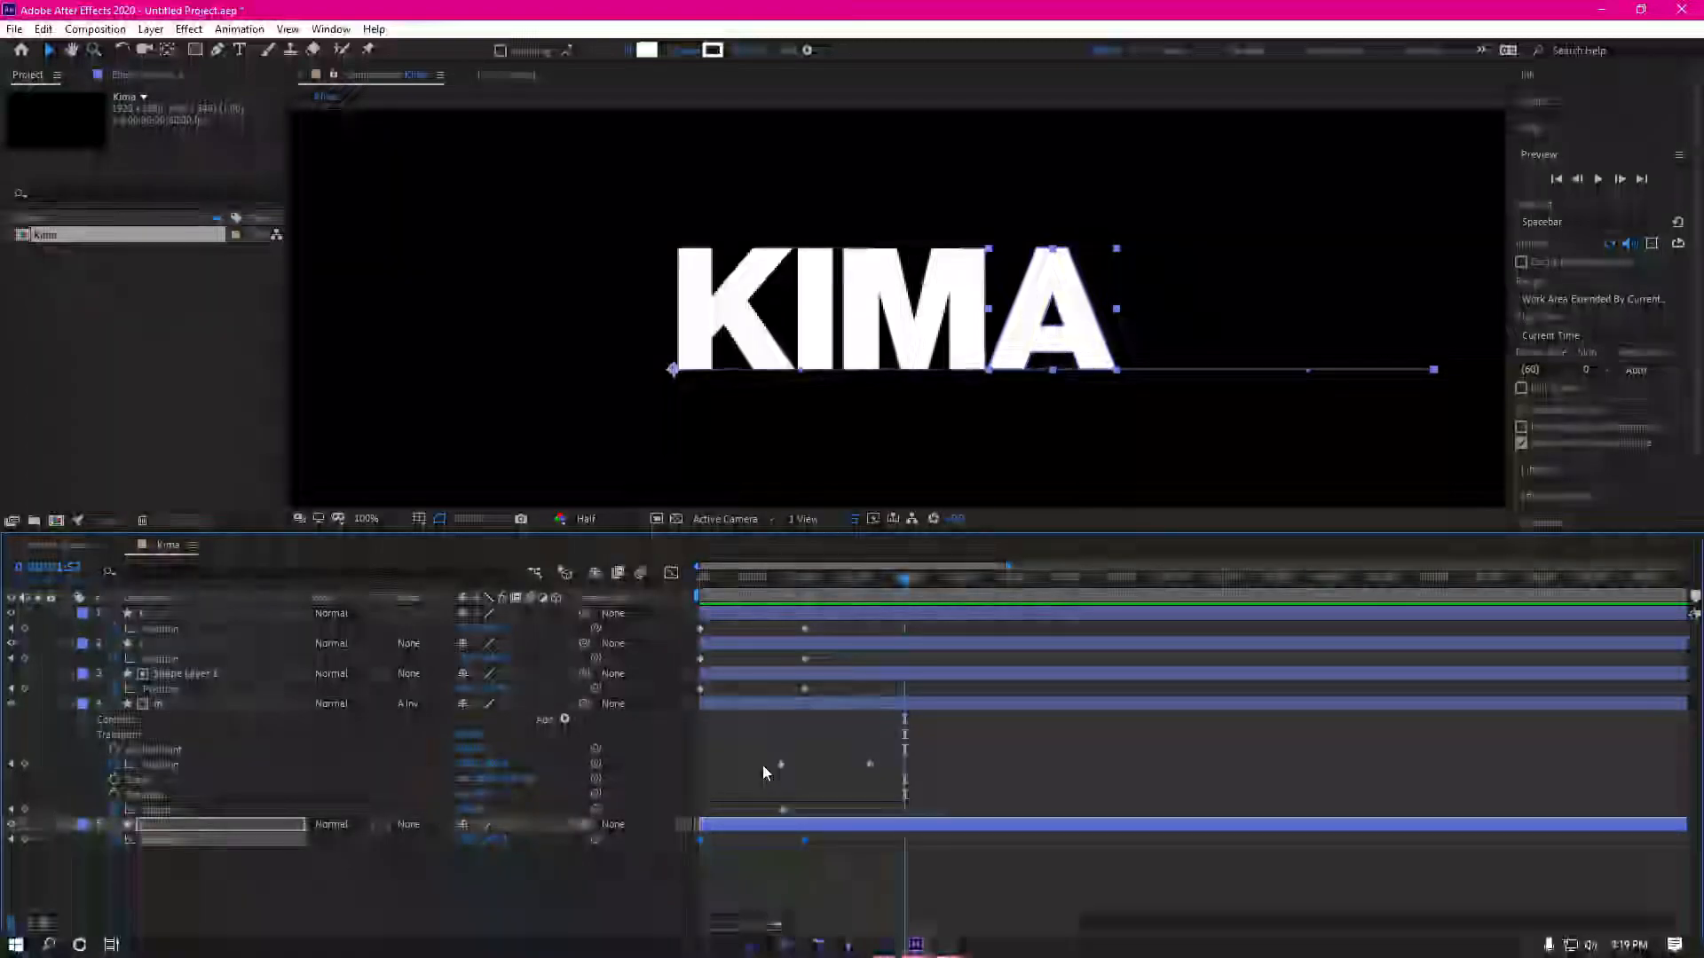
key("F9")
left_click_drag(823, 686, 688, 698)
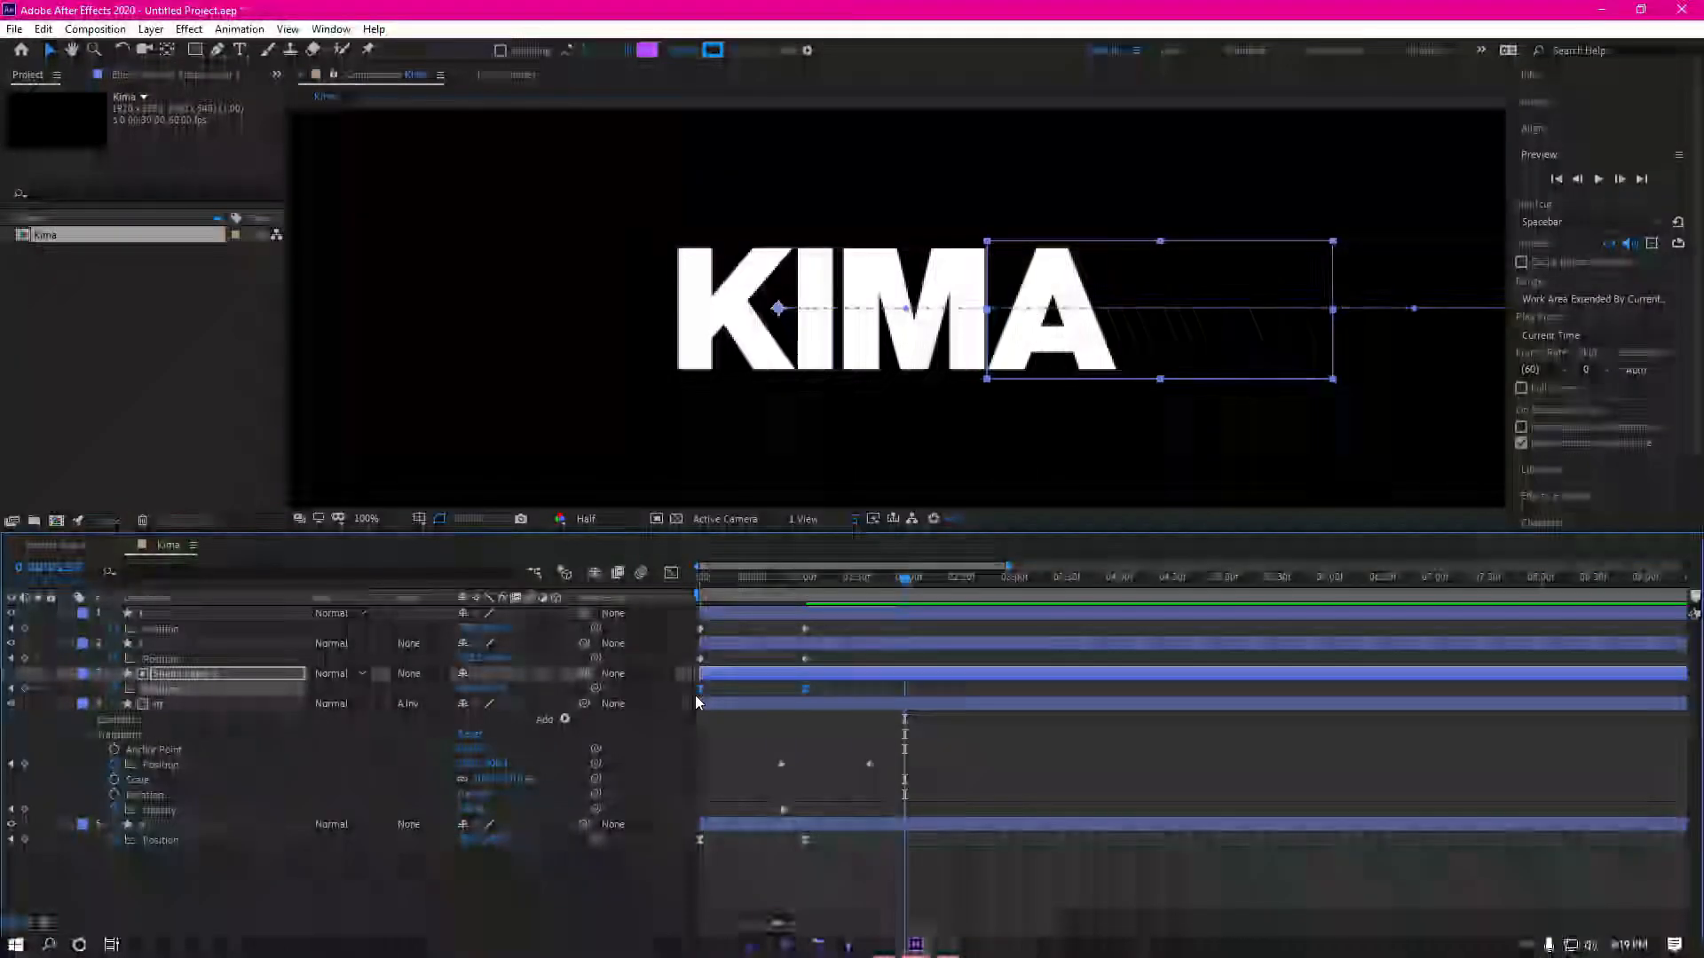
left_click_drag(811, 666, 689, 658)
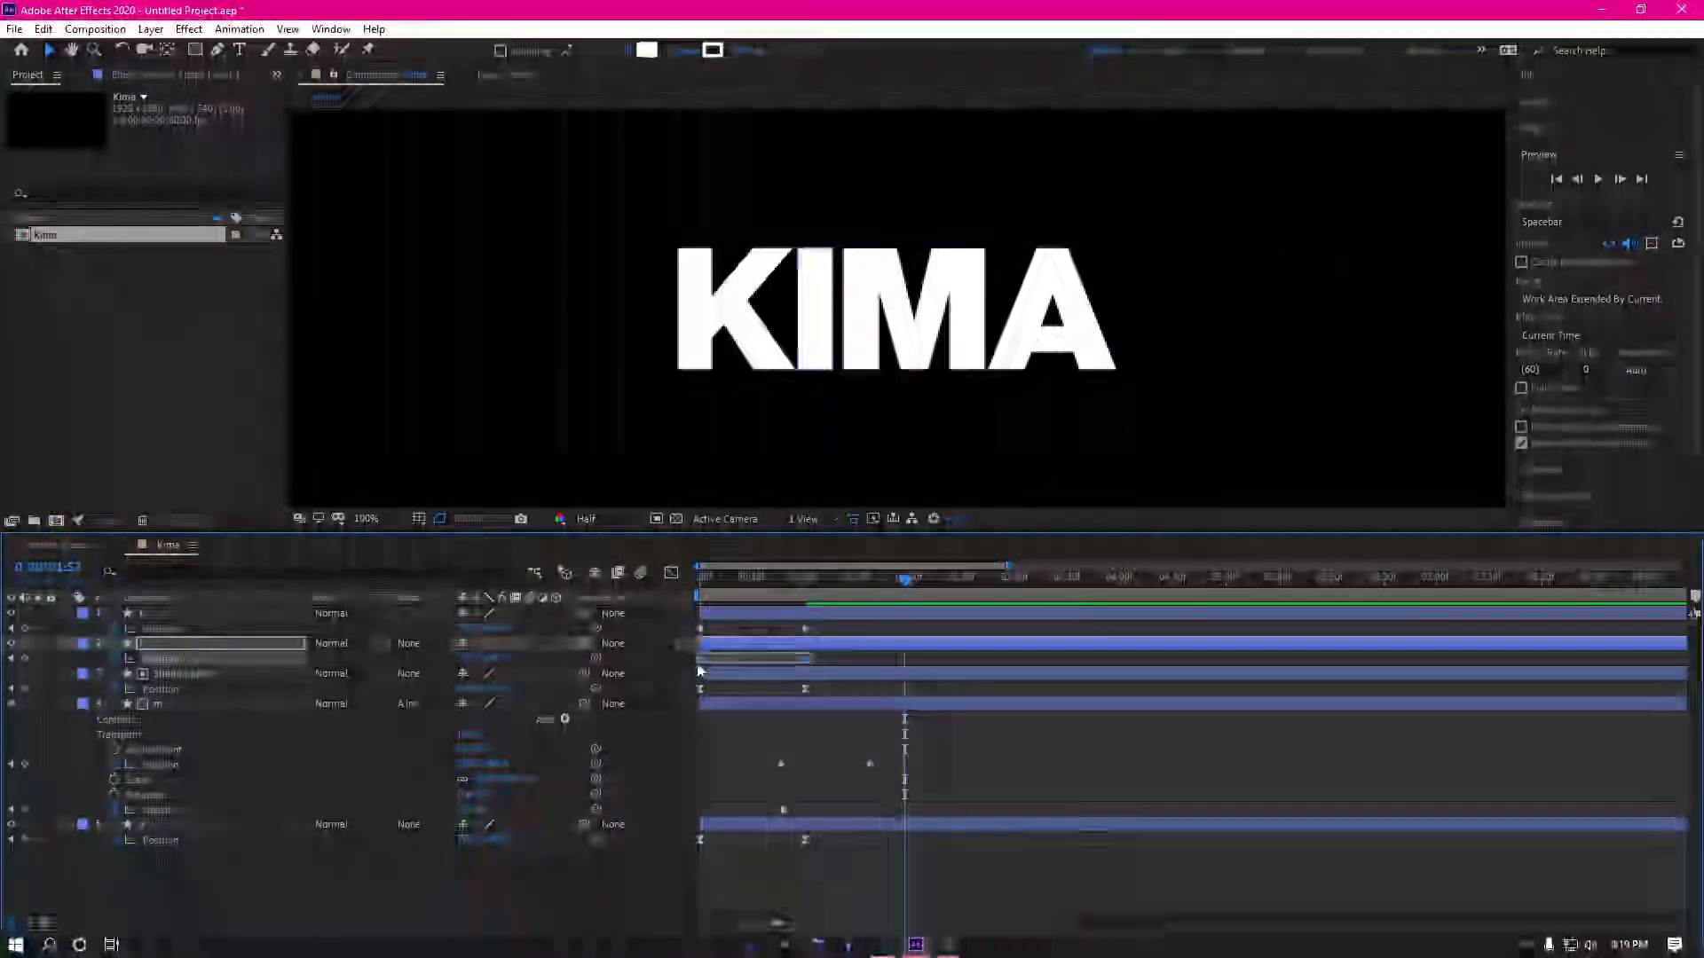
left_click_drag(828, 622, 688, 632)
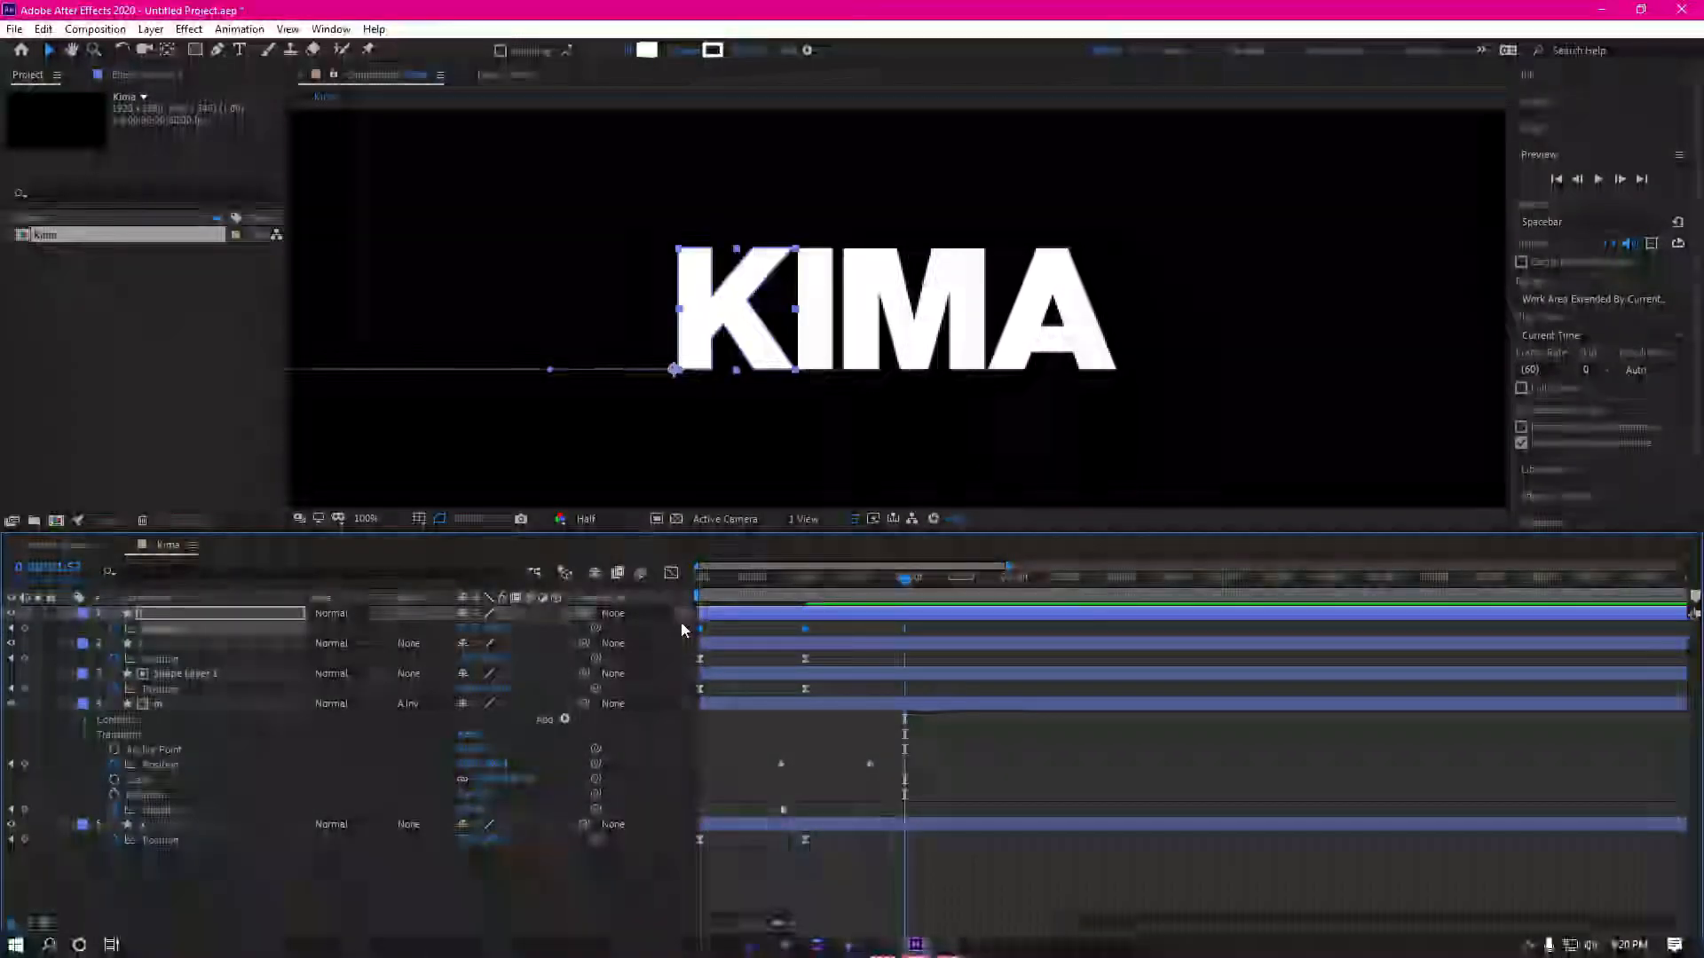
Step: Reshape k's Position speed curve so it peaks at the first keyframe and eases out slowly, and preview it
left_click(671, 573)
left_click_drag(703, 839, 698, 843)
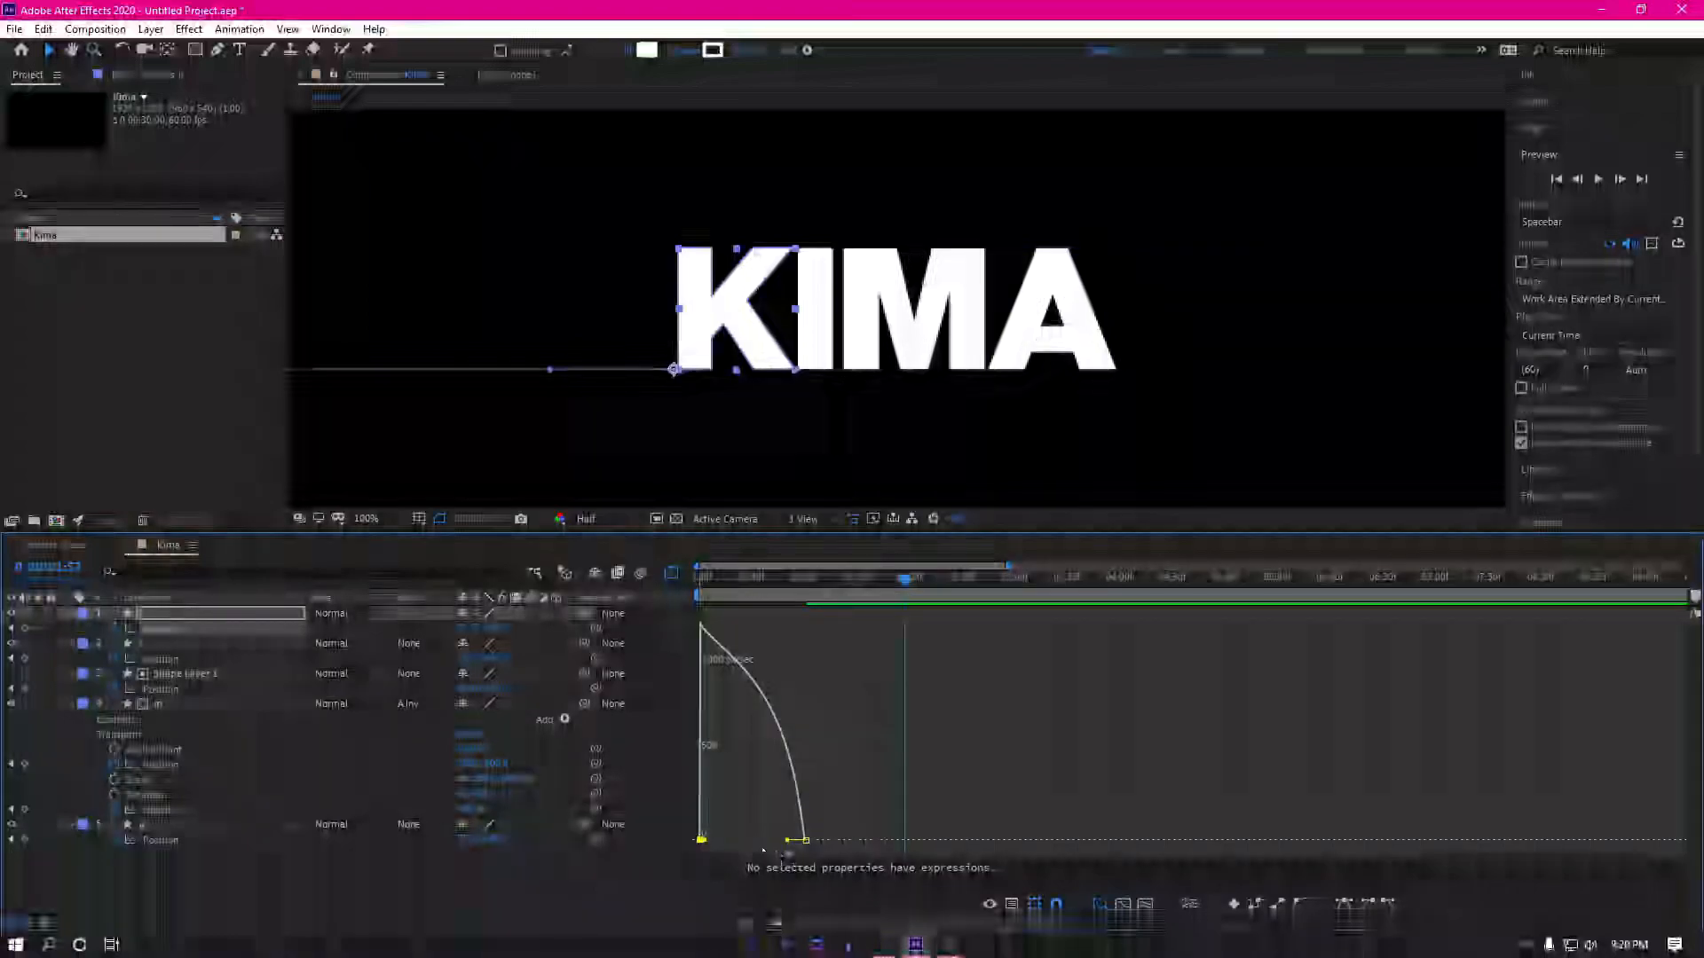
left_click_drag(787, 840, 751, 840)
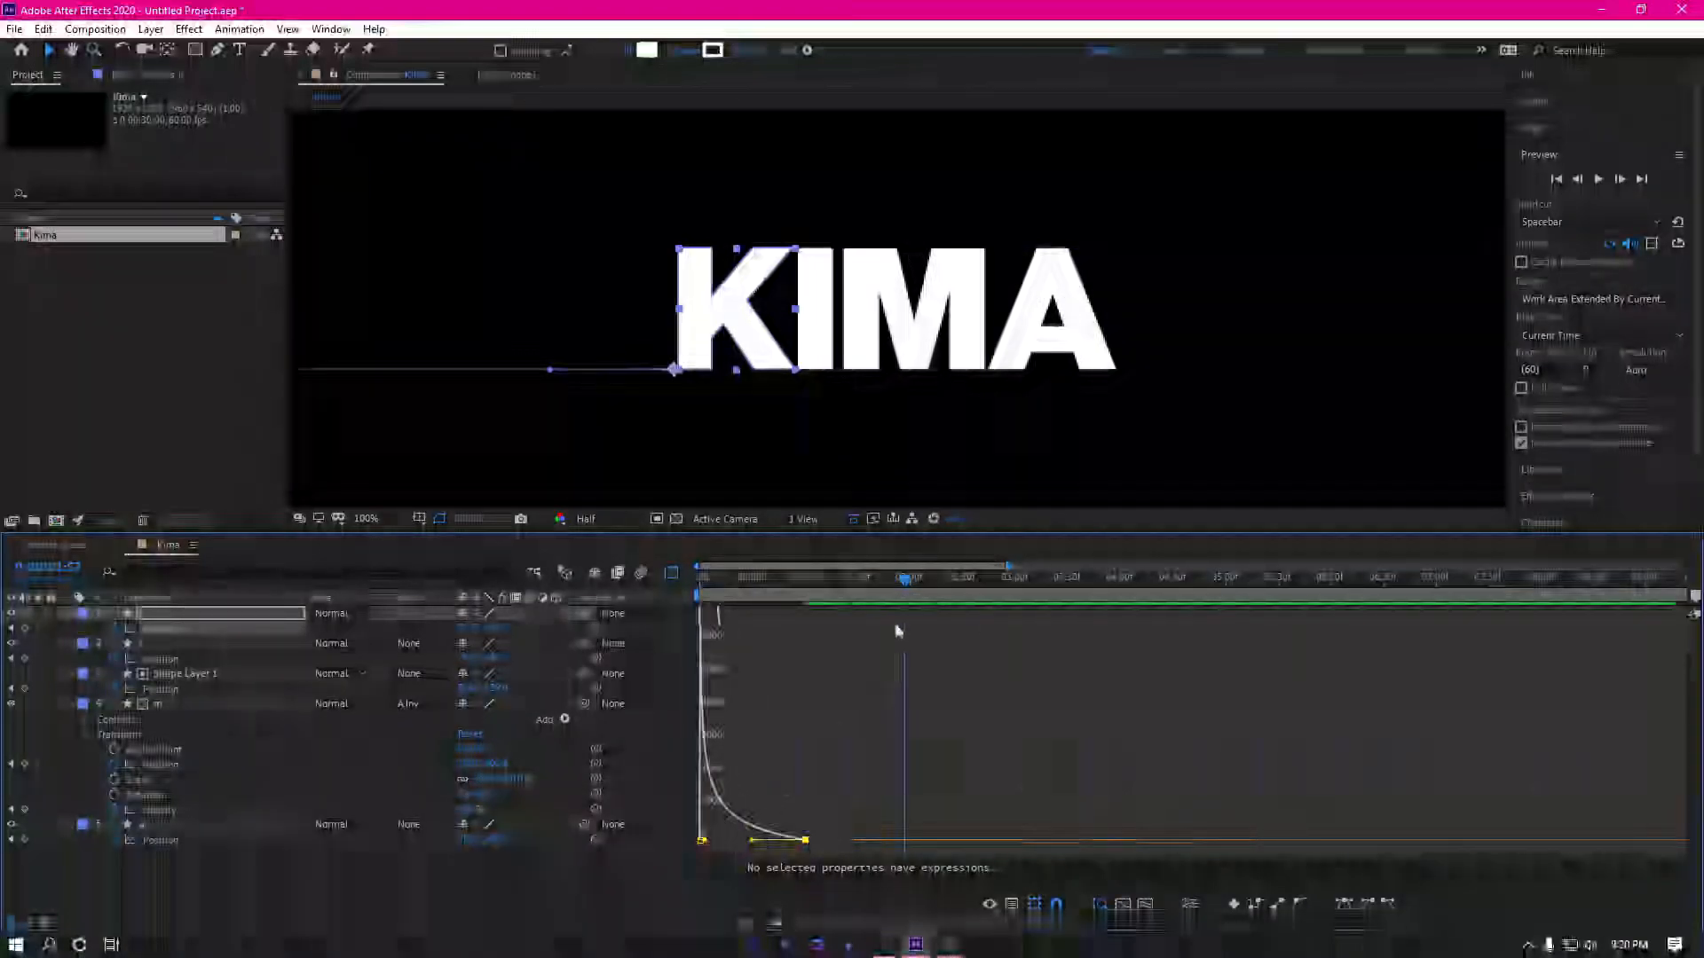
key("space")
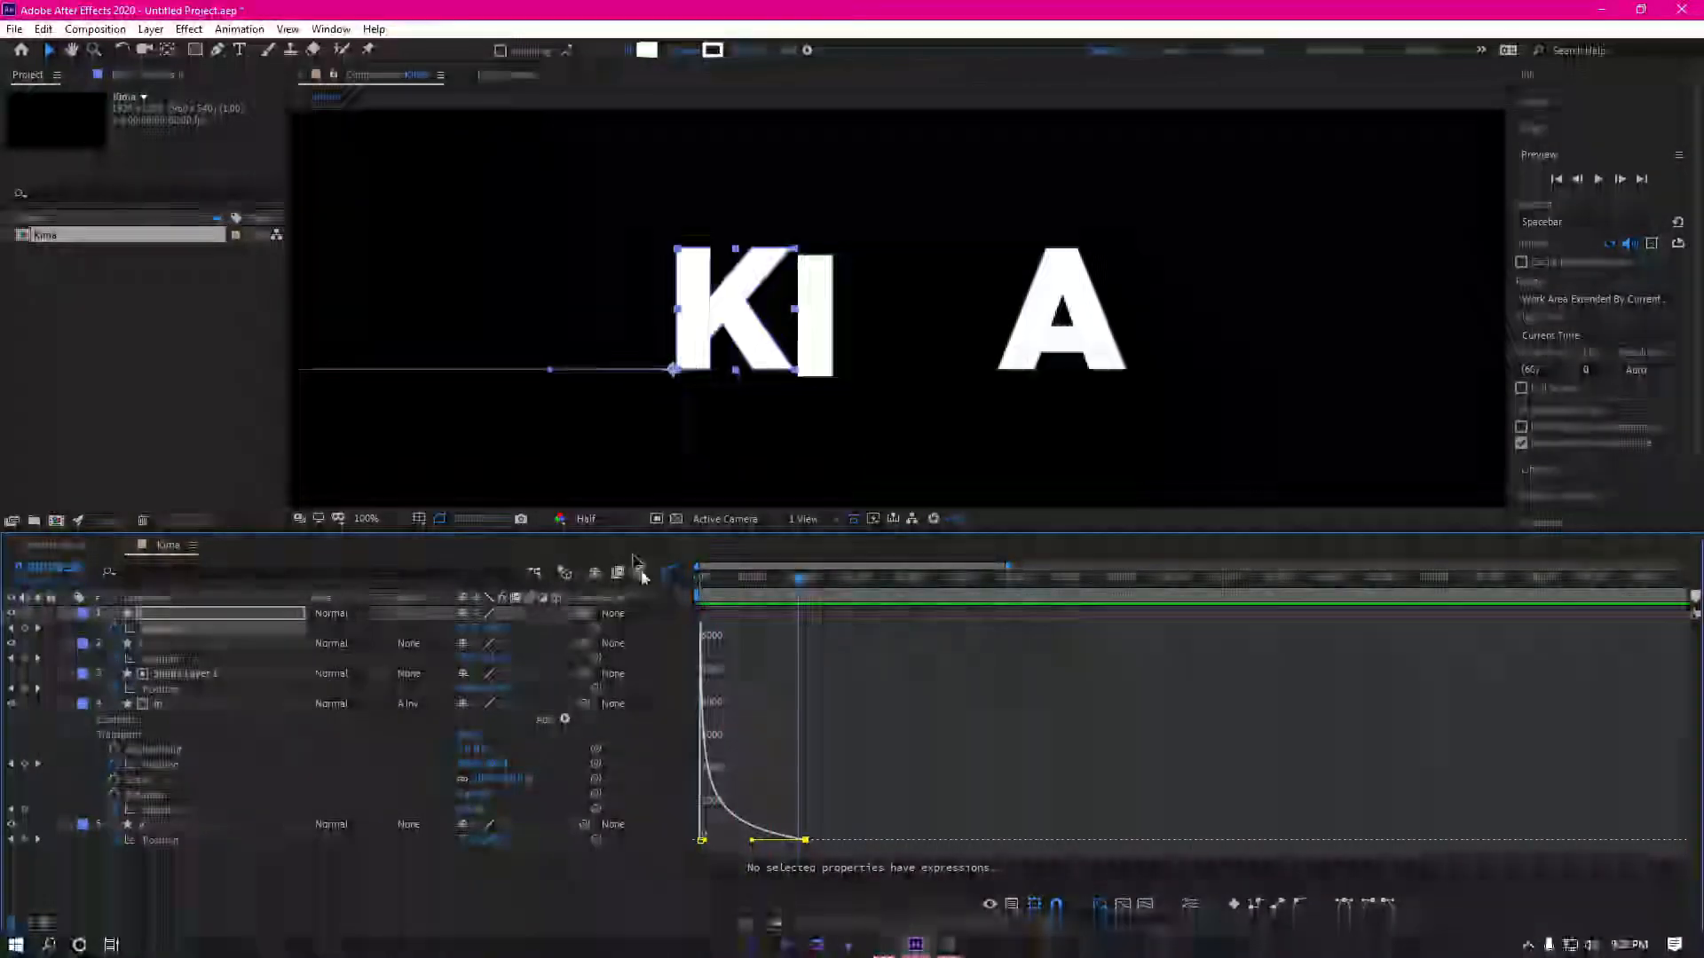
Step: Reshape the i layer's Position speed curve to start fast and ease out slowly into its last keyframe
left_click(672, 573)
left_click_drag(829, 659, 695, 665)
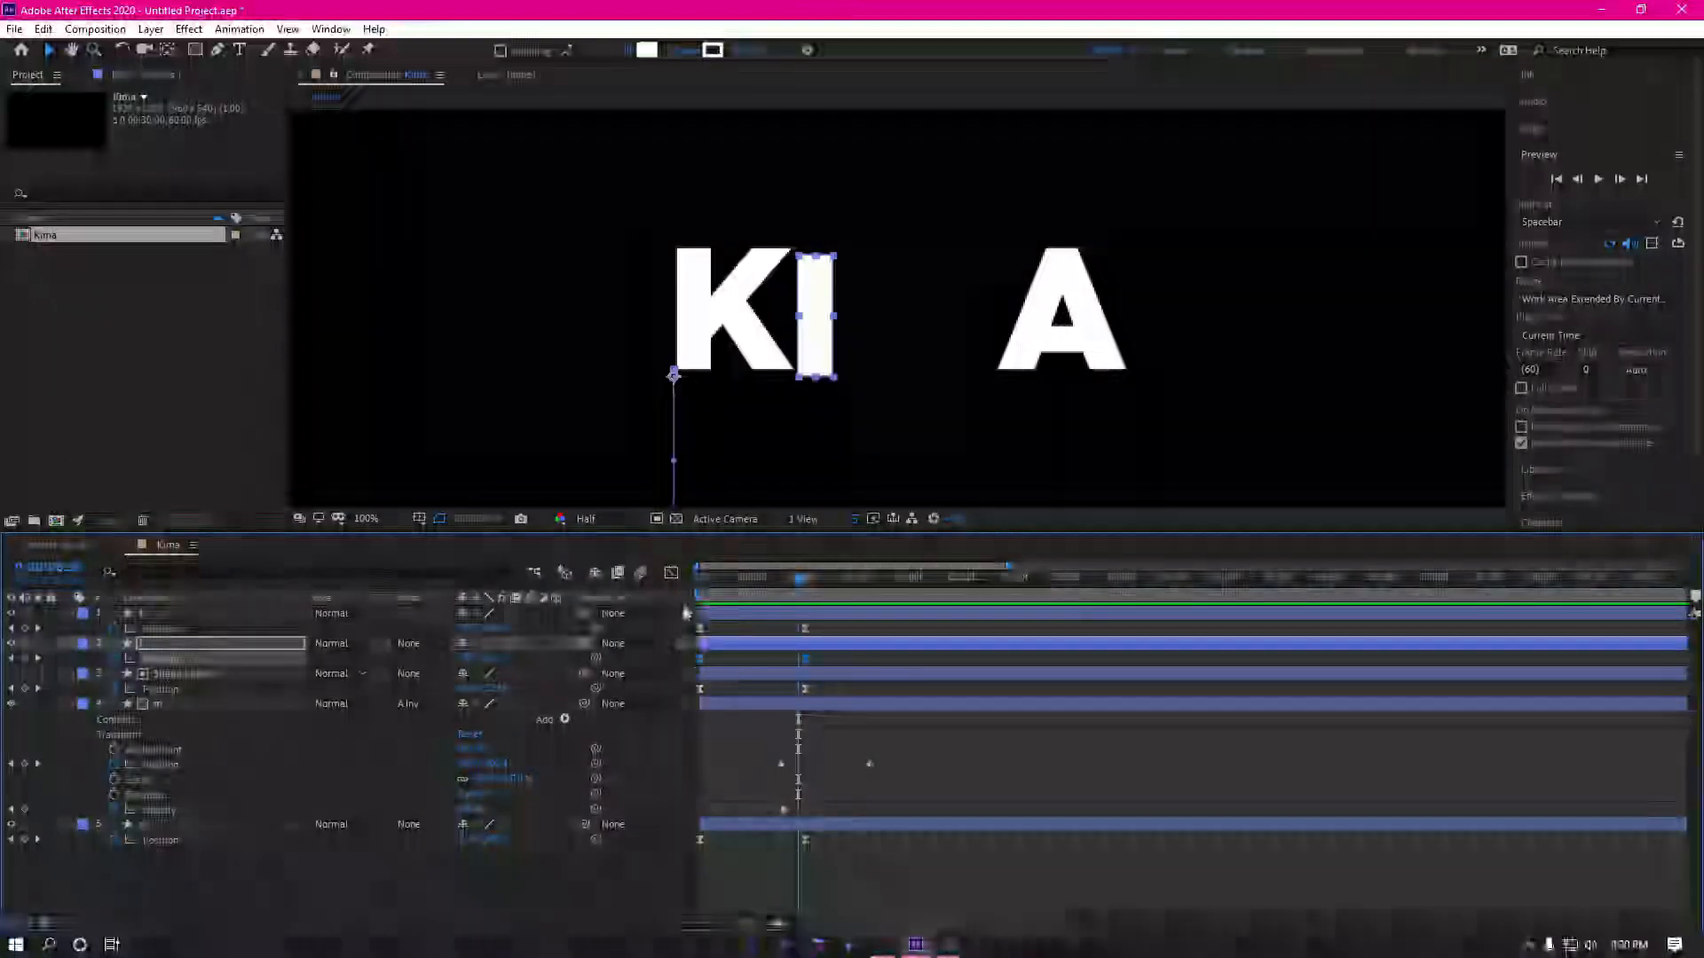
left_click(672, 574)
left_click(700, 839)
left_click_drag(718, 840, 657, 844)
left_click_drag(788, 840, 752, 840)
left_click(670, 575)
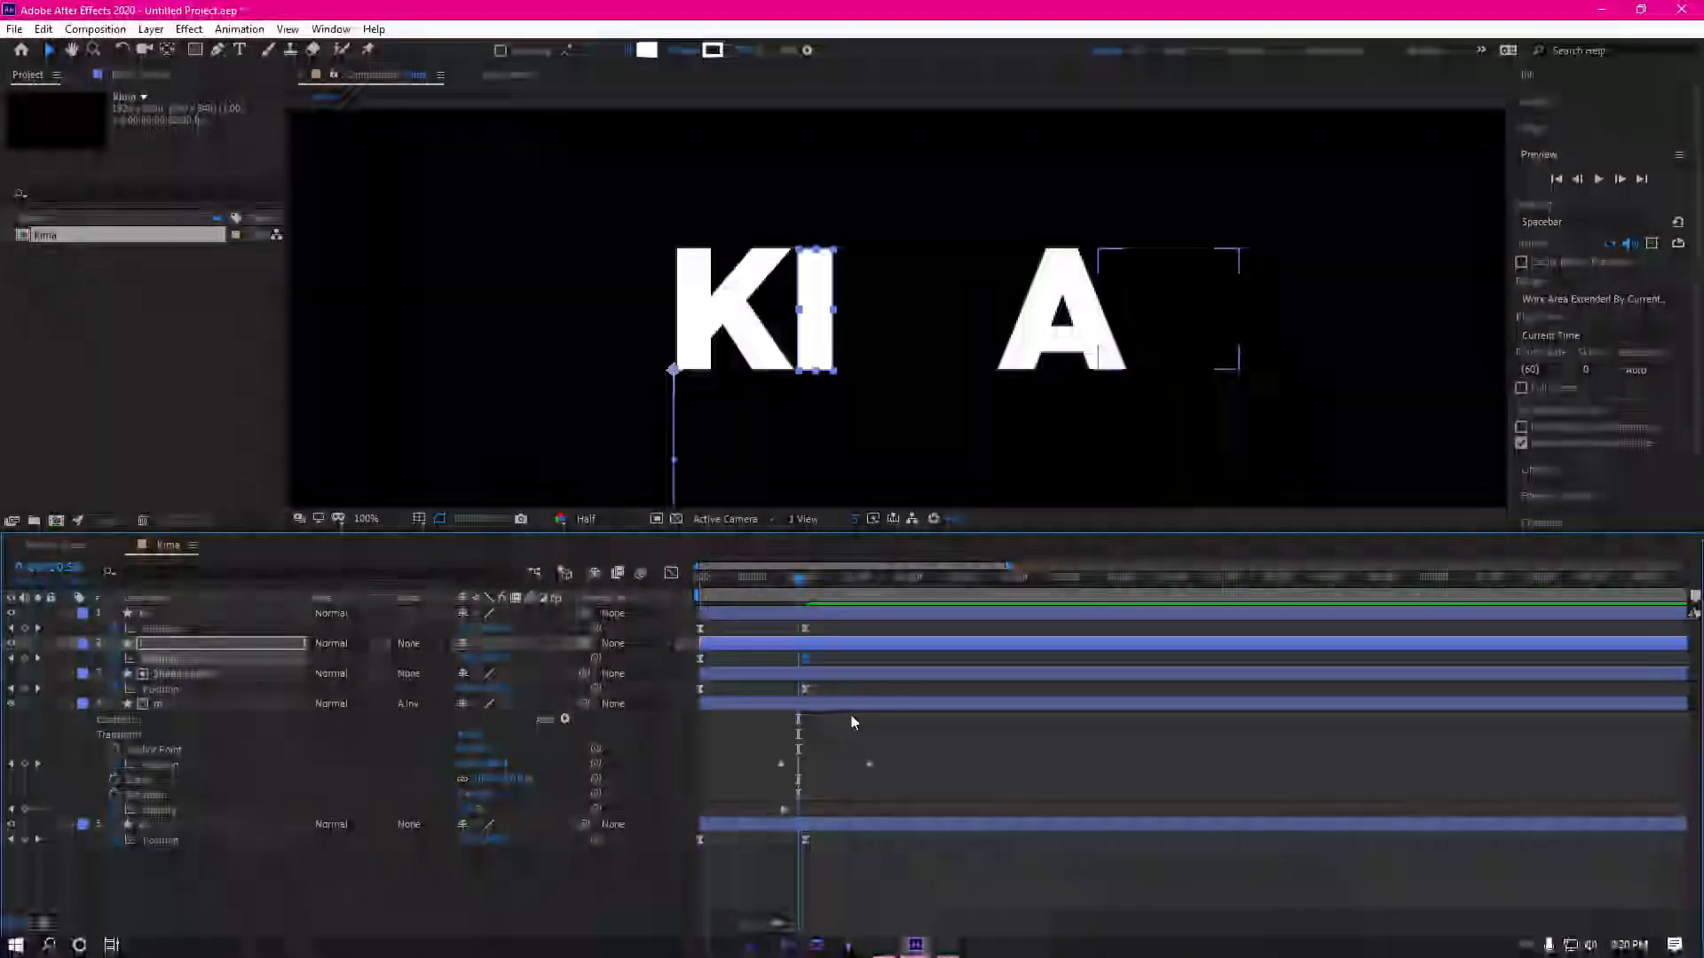
Step: Reshape Shape Layer 1's Position speed curve to start fast and ease out slowly into its last keyframe
left_click_drag(826, 684, 693, 695)
left_click(670, 575)
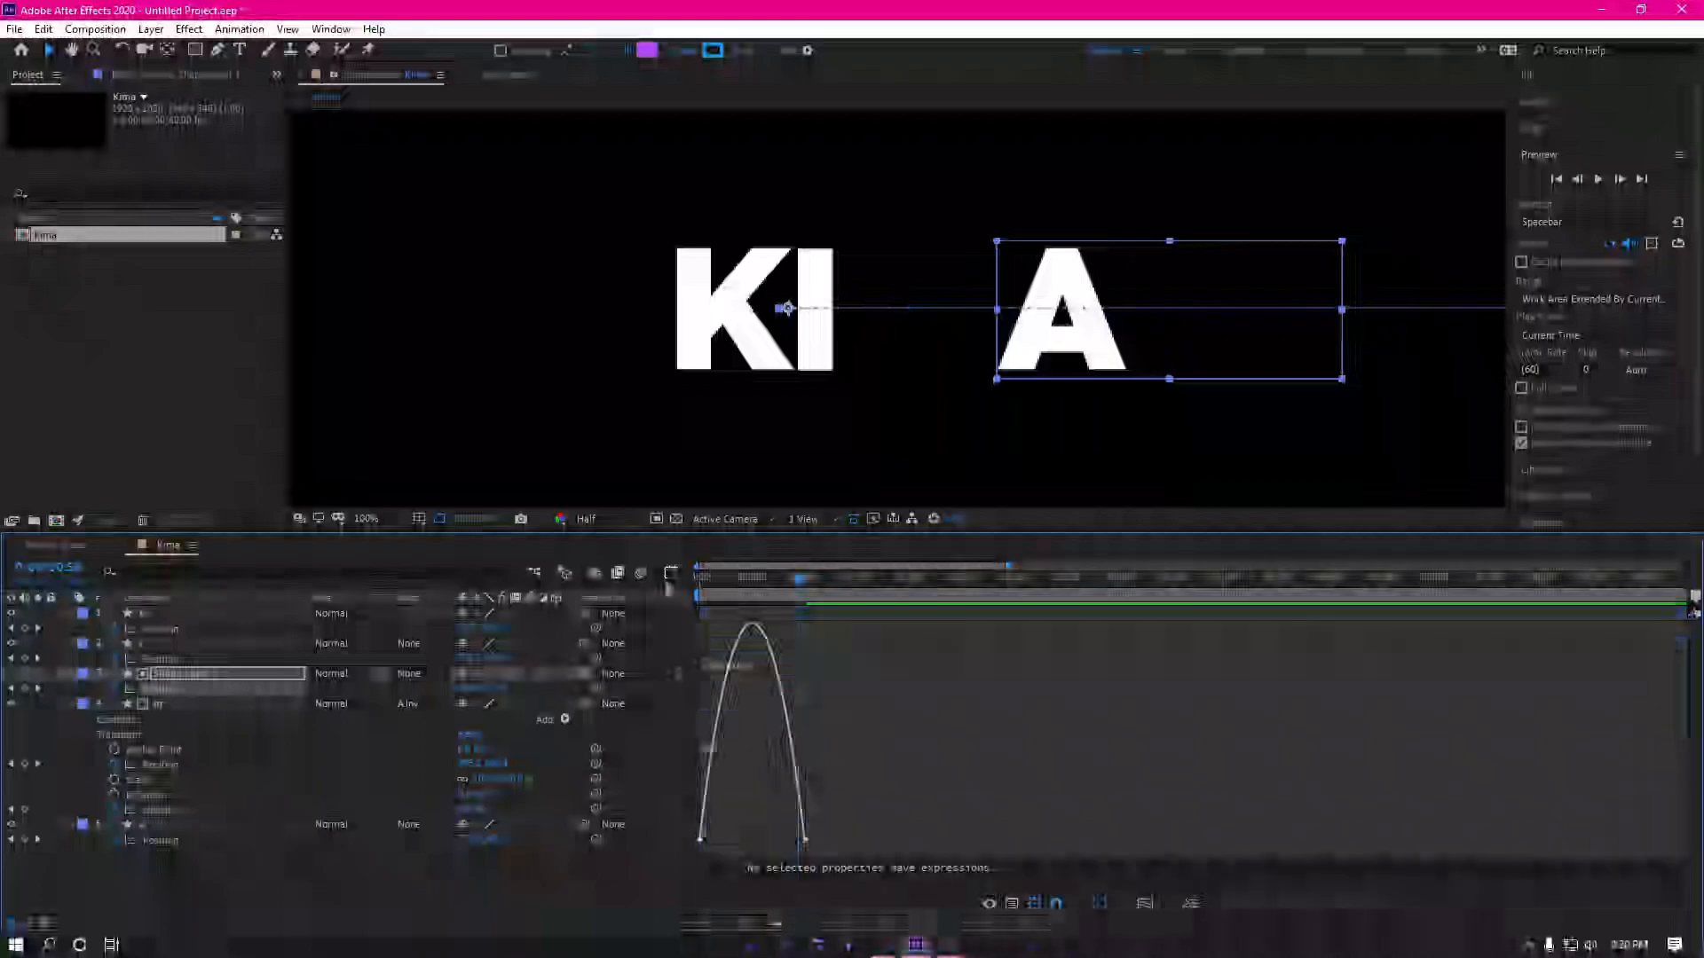
left_click(700, 840)
mouse_move(717, 840)
left_mouse_down()
mouse_move(690, 854)
mouse_move(714, 854)
left_mouse_up()
left_click(672, 574)
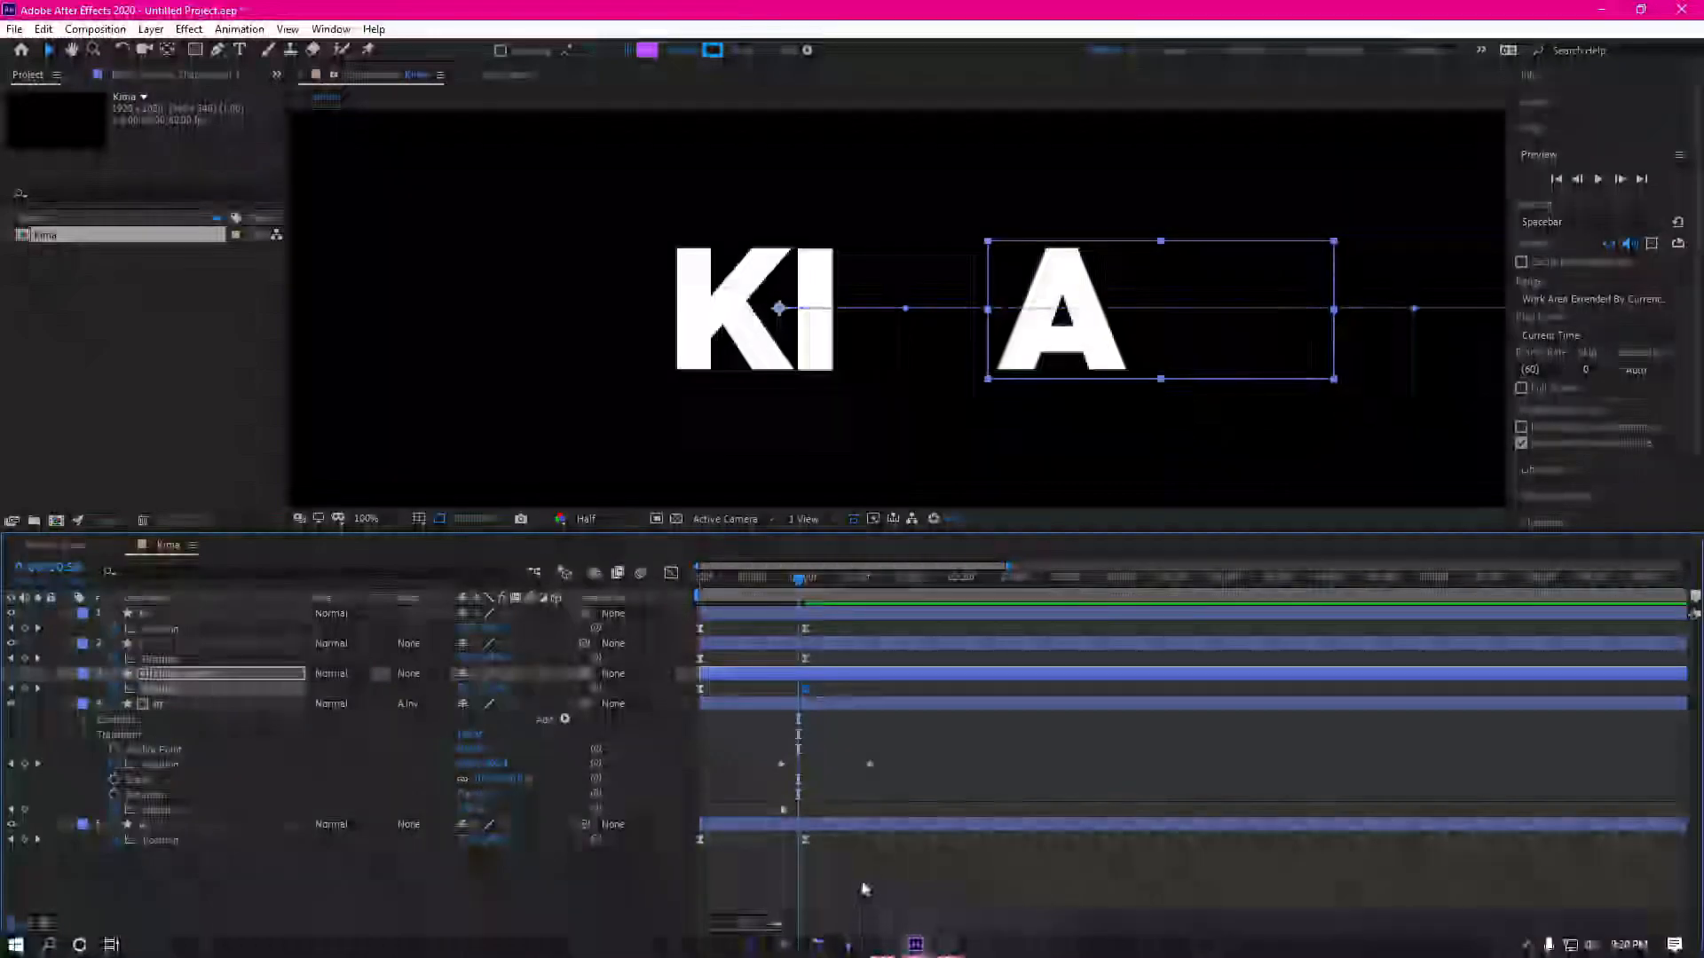
Step: Reshape the a layer's Position speed curve to start fast and ease out slowly, and preview the whole composition
left_click(701, 827)
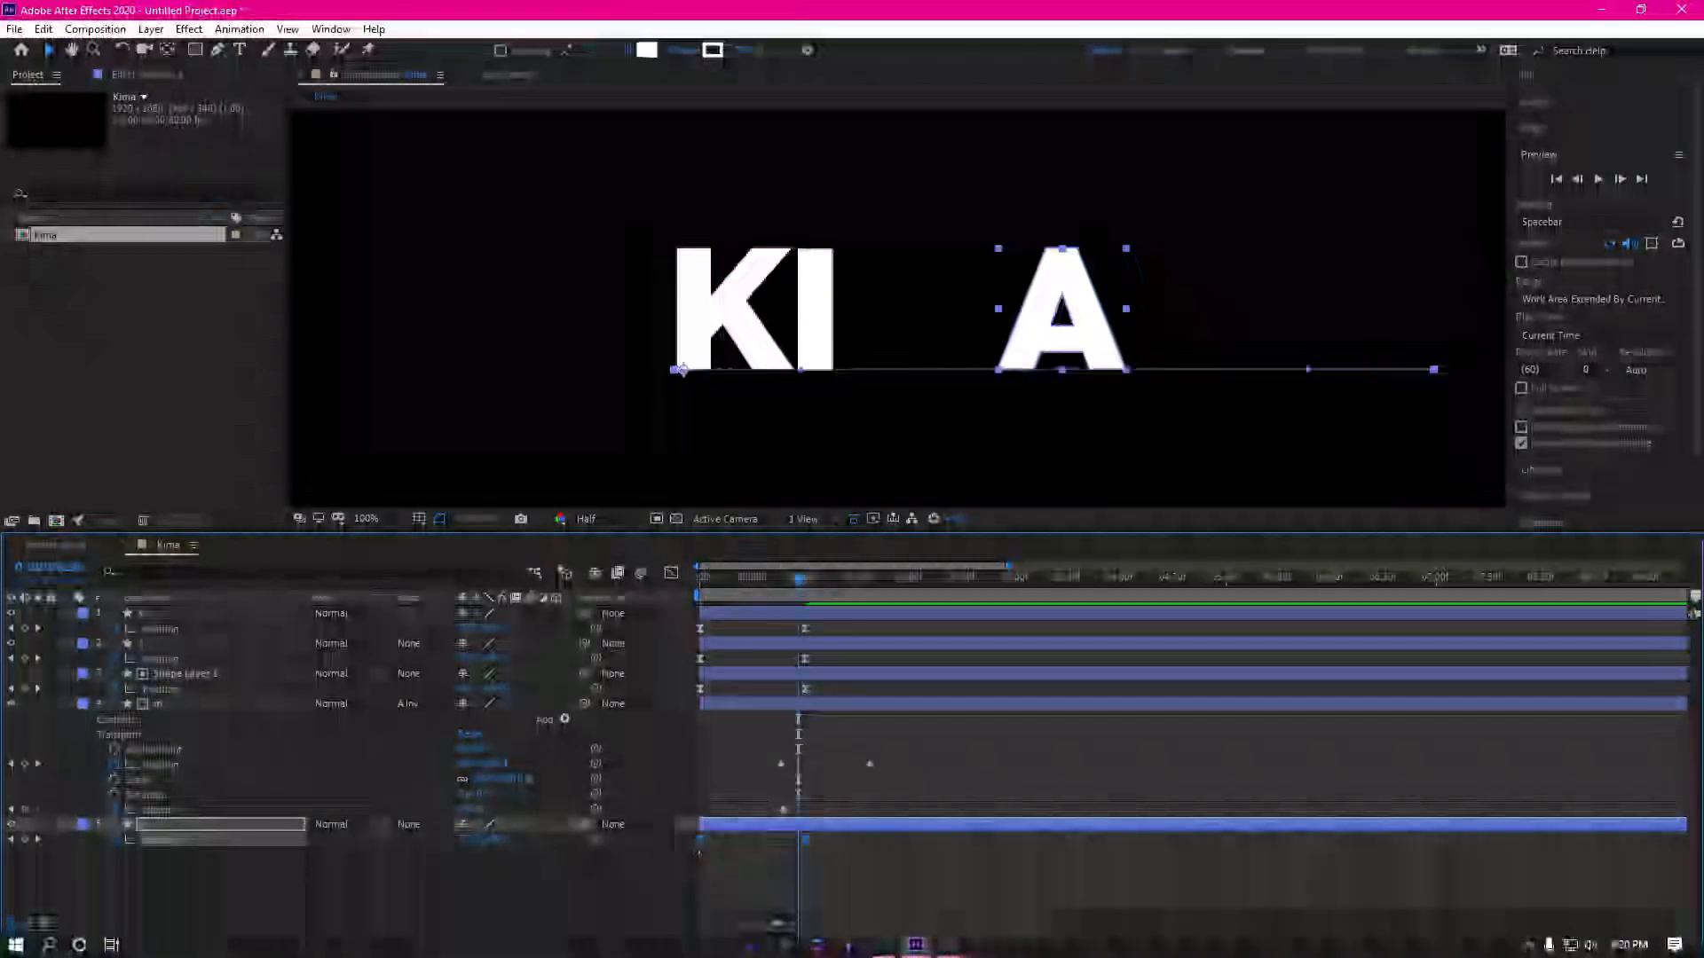
left_click(672, 574)
left_click(701, 839)
mouse_move(717, 839)
left_mouse_down()
mouse_move(695, 843)
mouse_move(751, 842)
left_mouse_up()
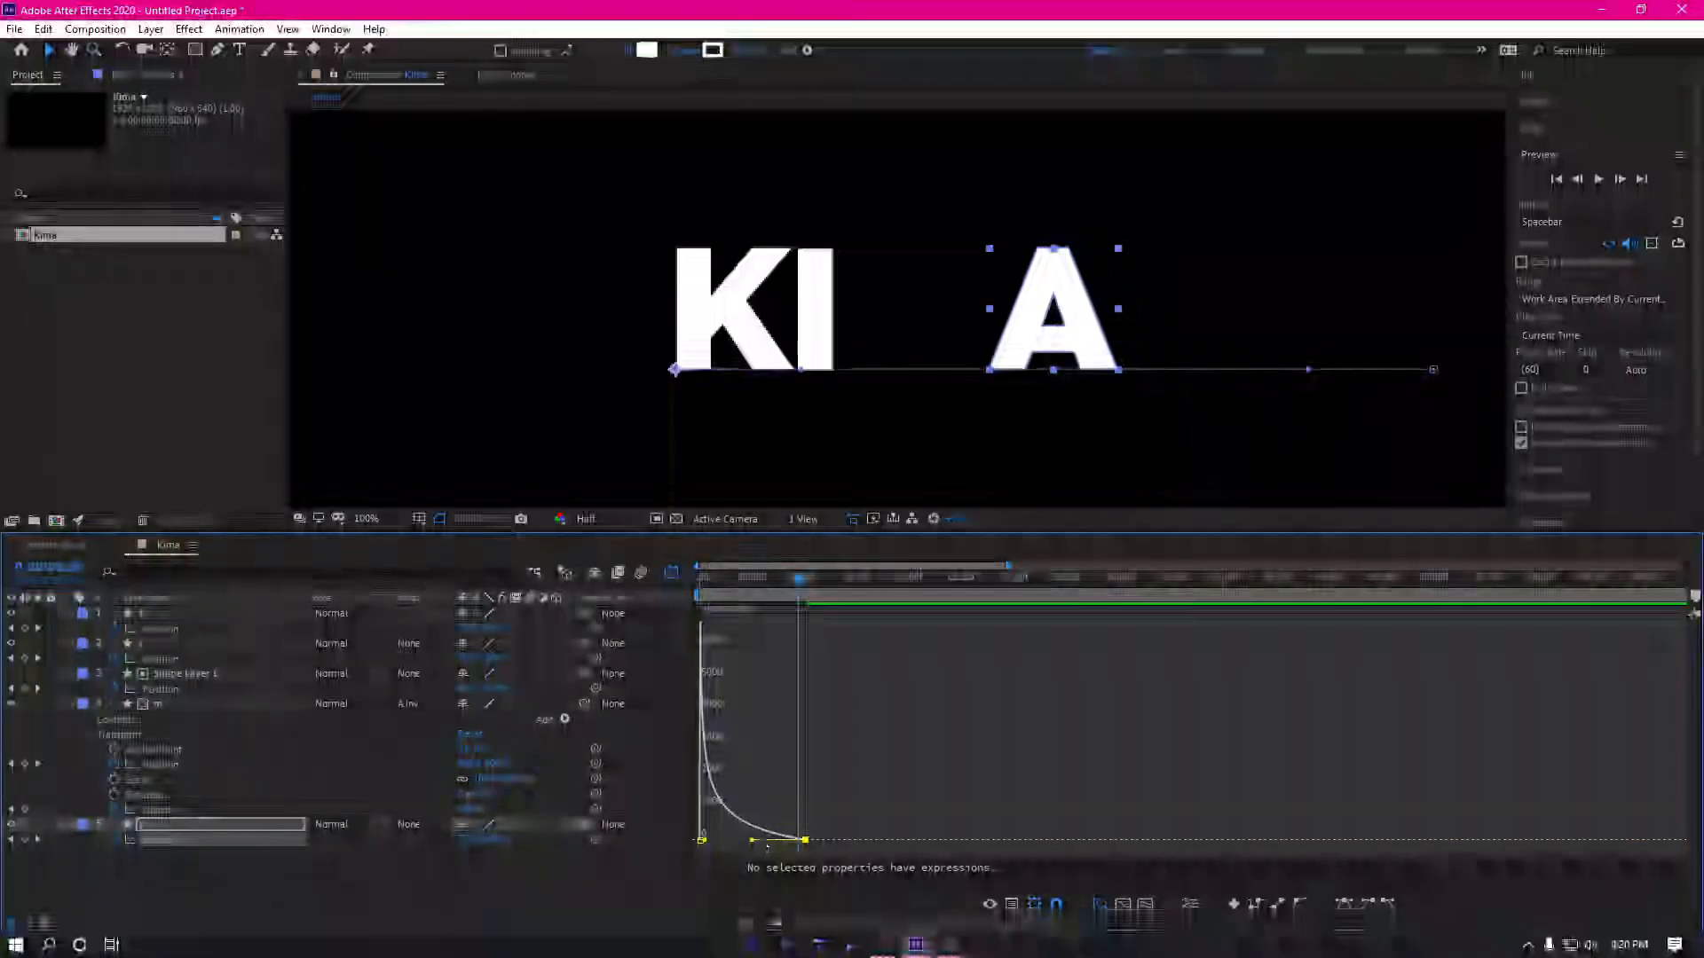
key("space")
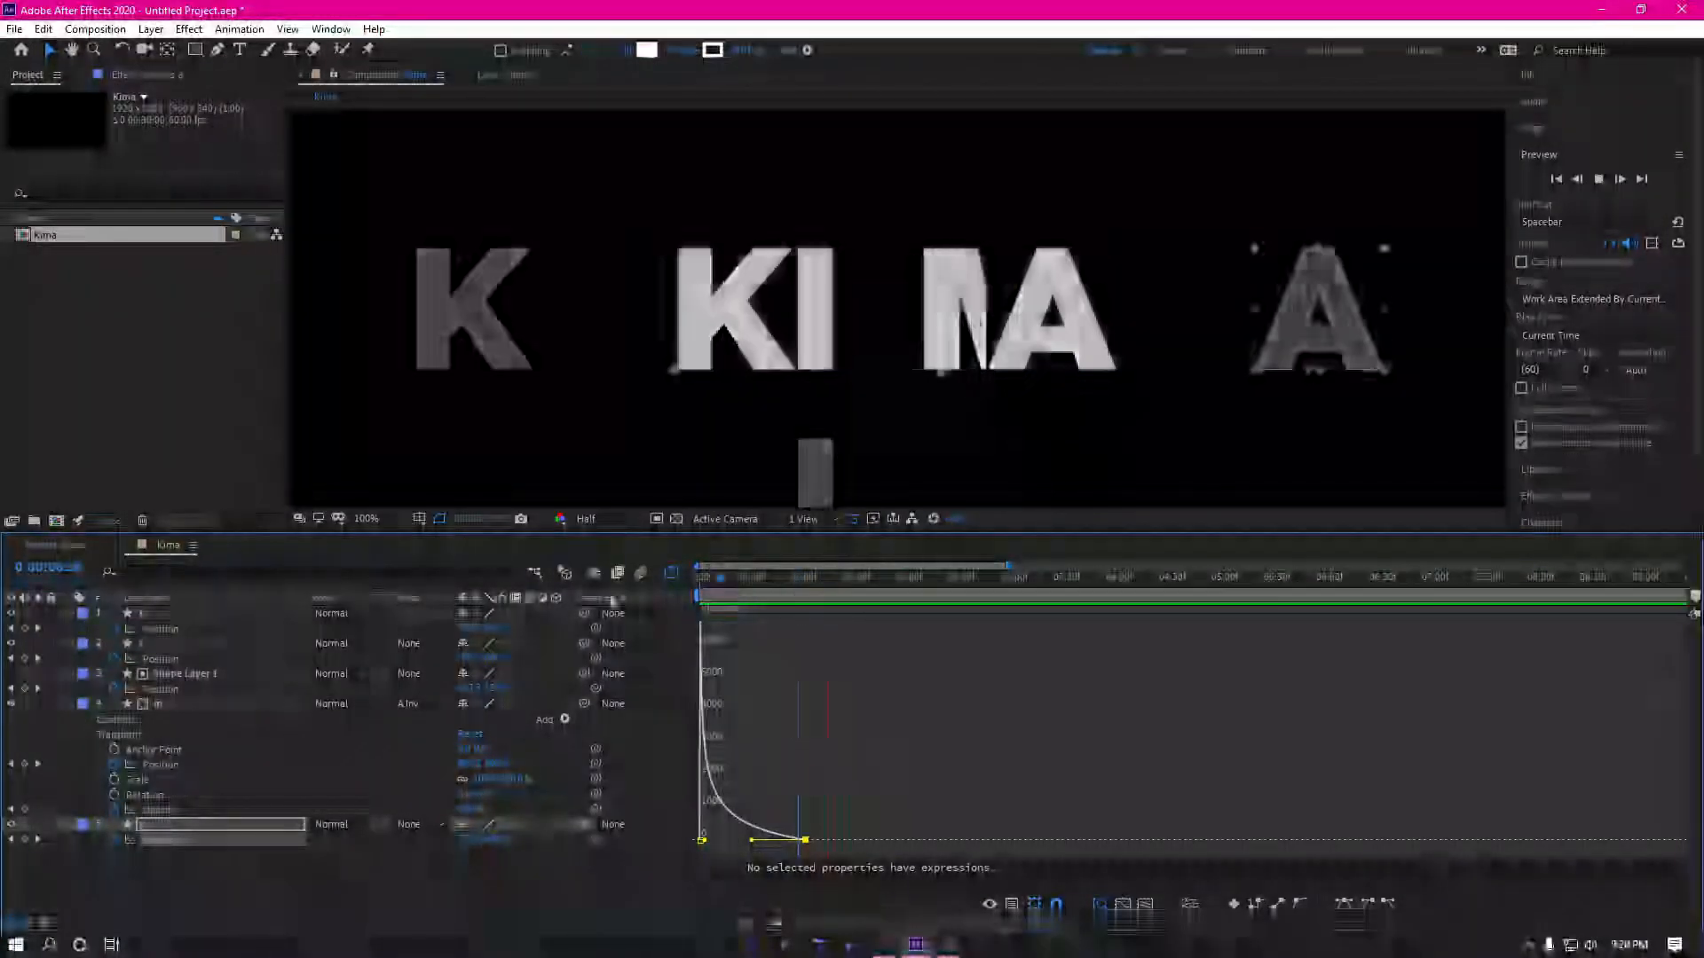
scroll(748, 376, "down", 4)
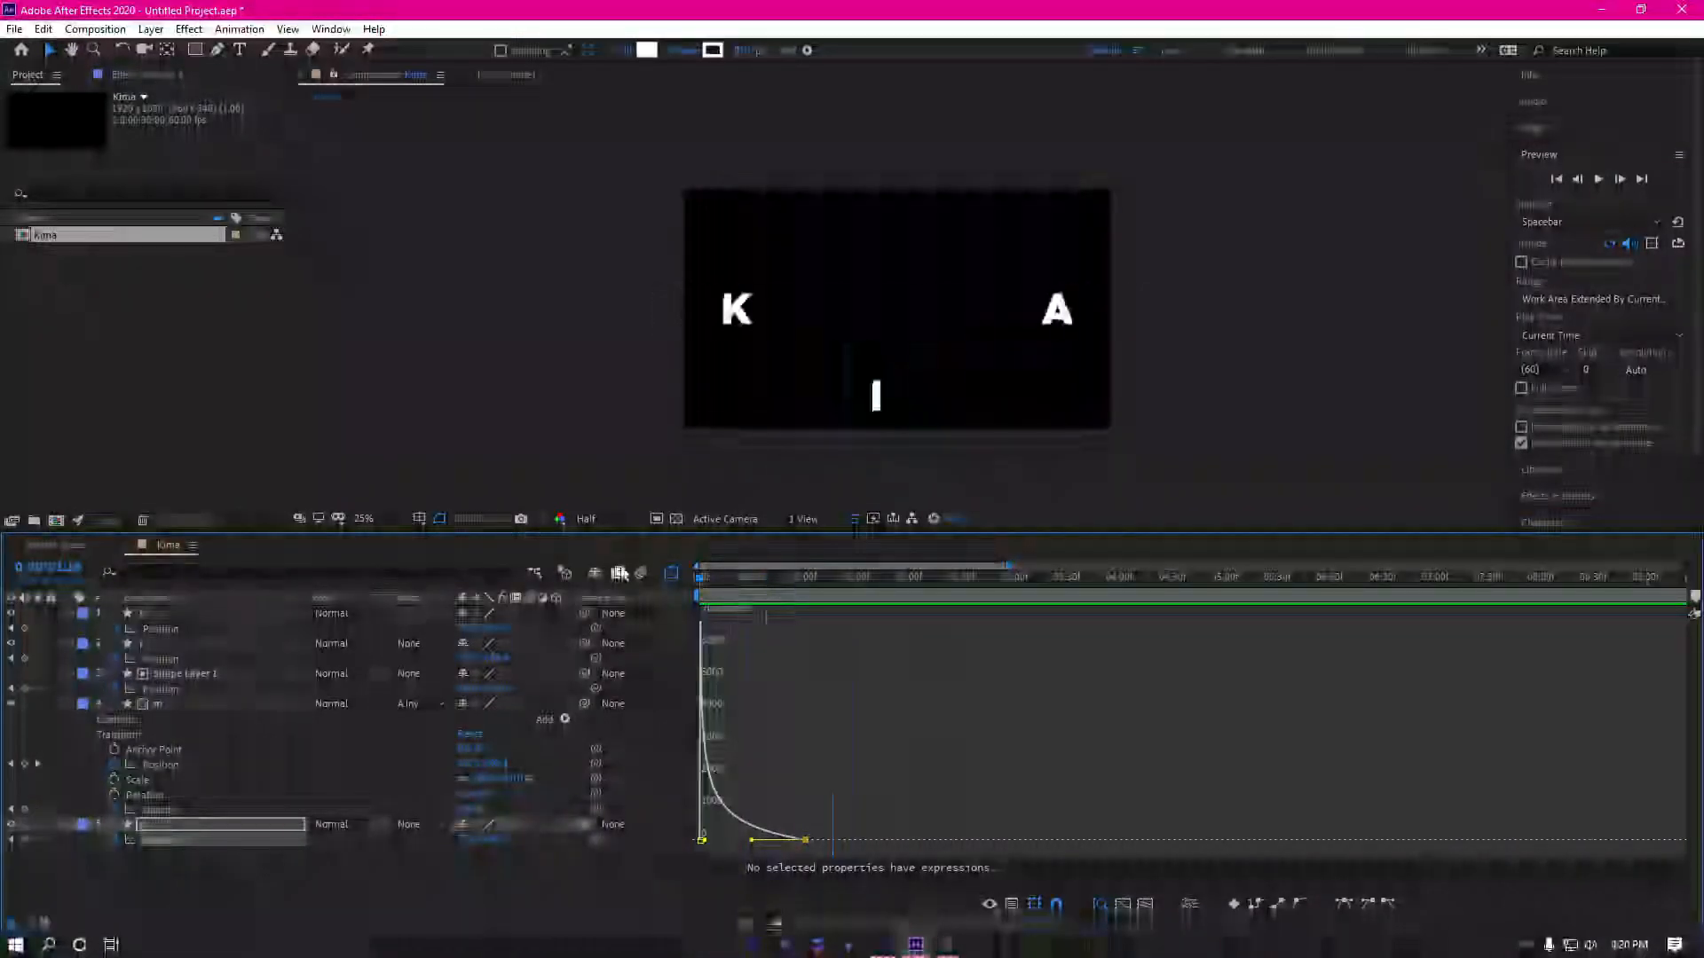
Step: Ease m's Position keyframes and reshape their speed curve to peak just after the first keyframe and decelerate slowly
left_click_drag(790, 578, 883, 581)
left_click(672, 573)
left_click_drag(951, 780, 738, 775)
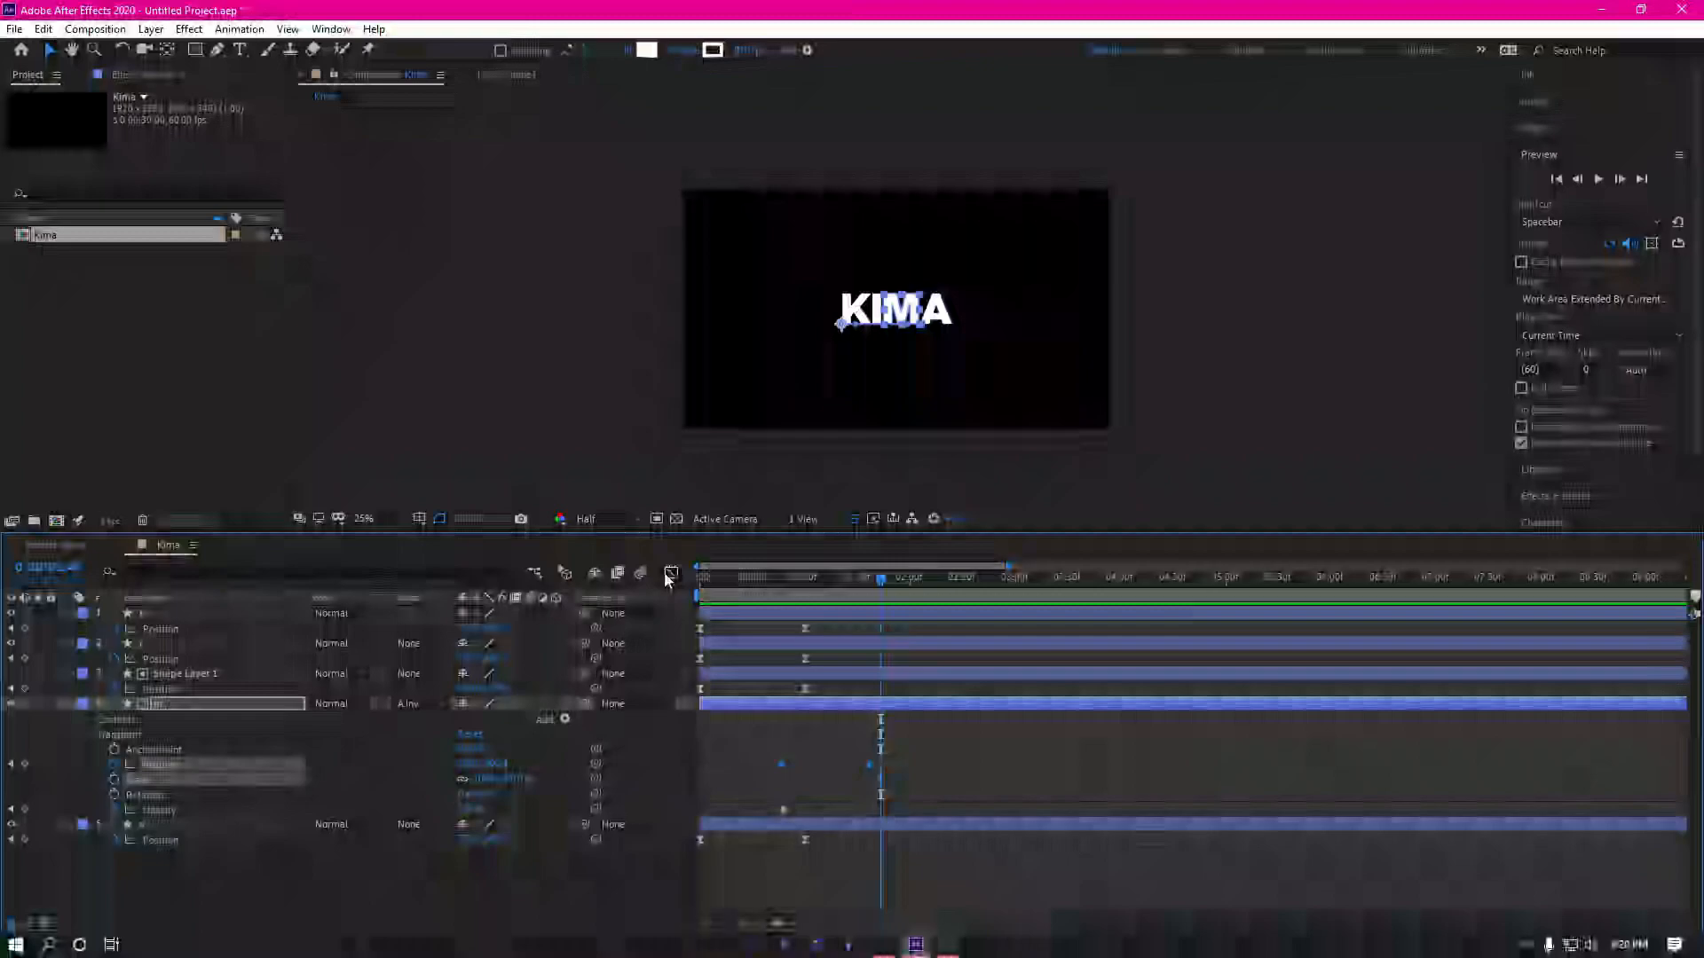
key("shift+F3")
key("shift+F3")
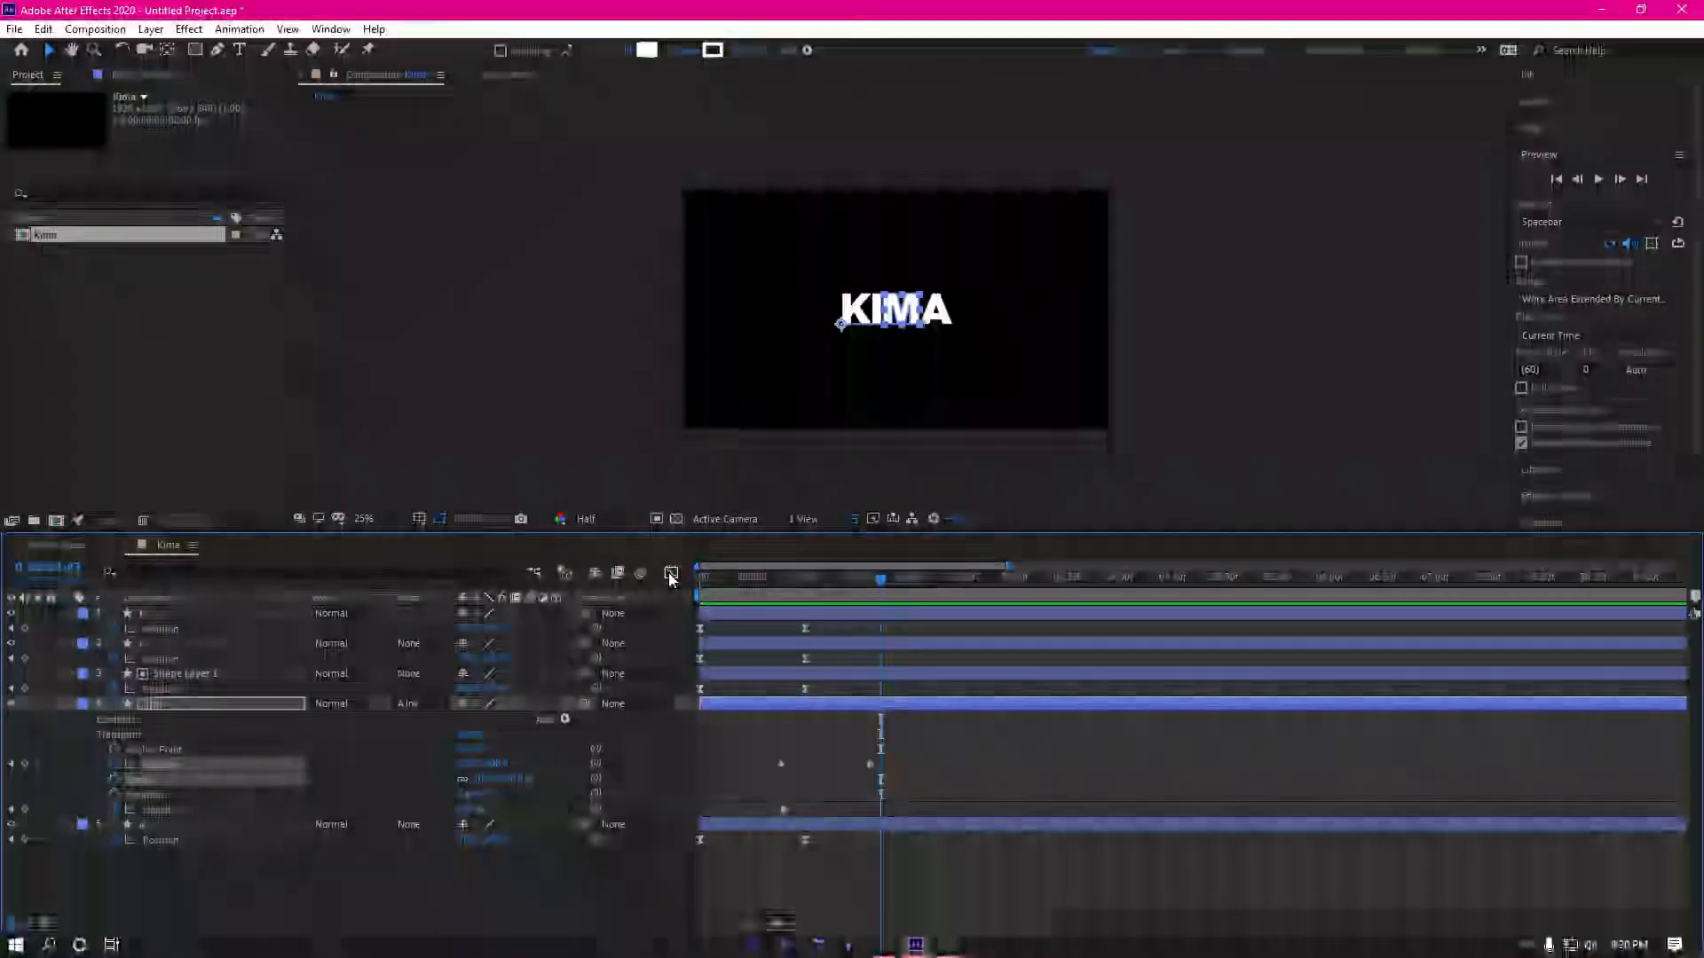
left_click_drag(1054, 775, 759, 752)
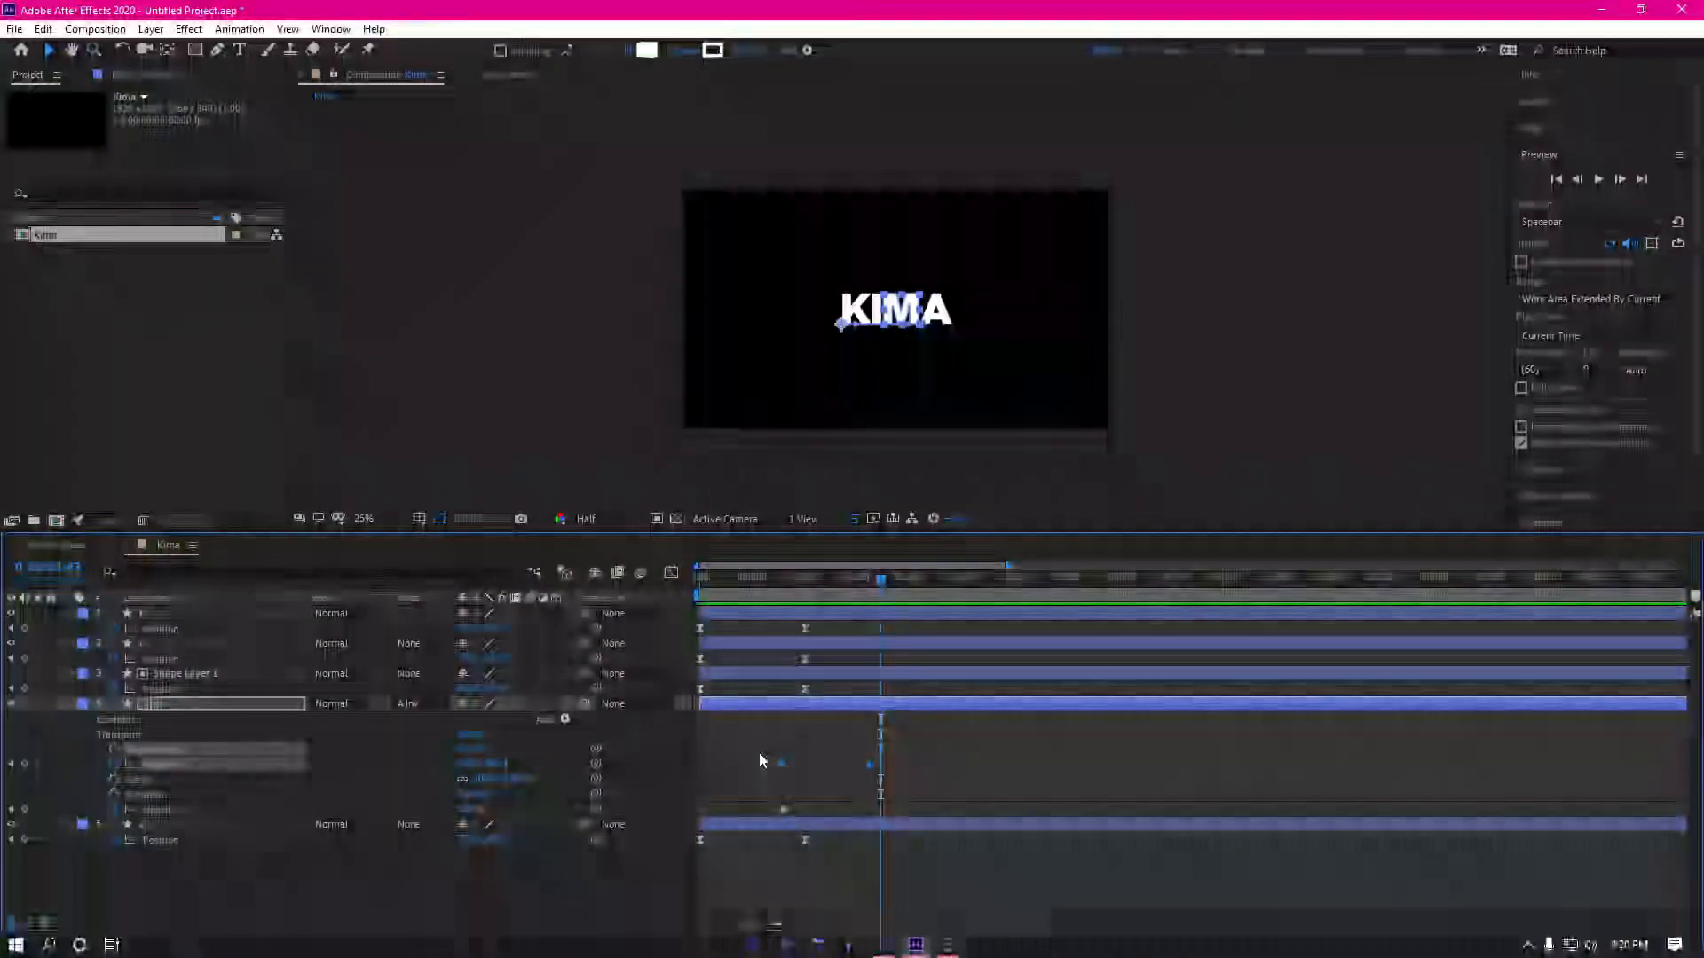
key("shift+F3")
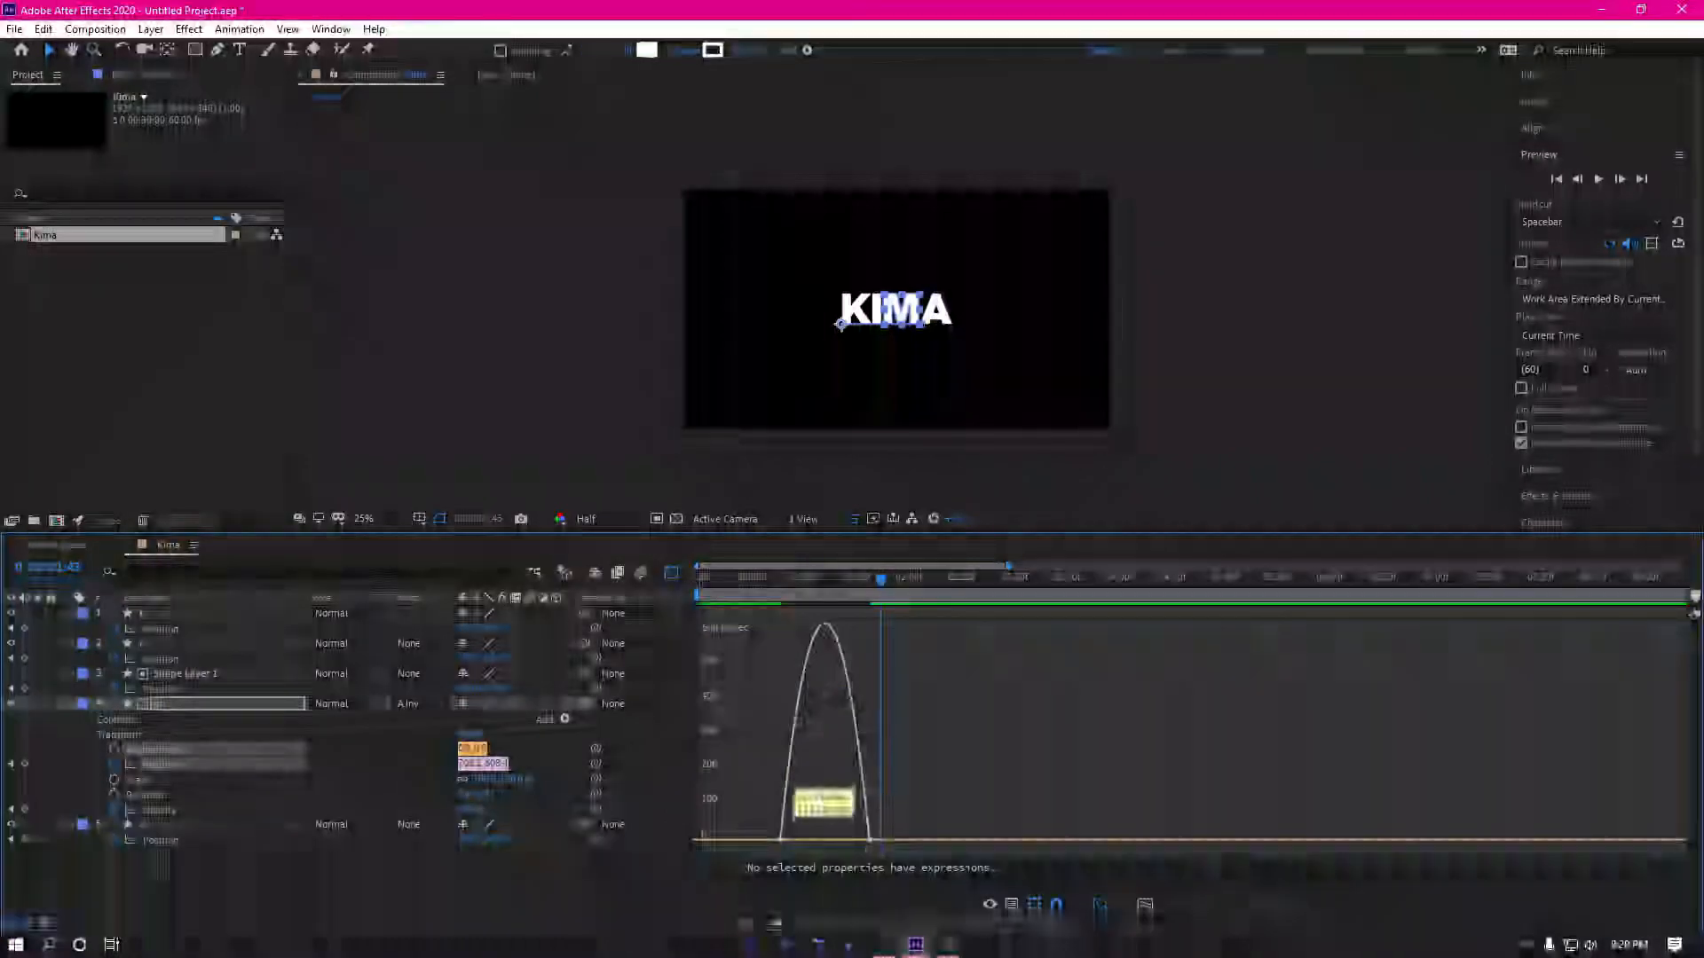
left_click_drag(780, 840, 839, 754)
Step: Preview the M's slide and soften the start of its speed curve by shifting the peak slightly away from the first keyframe
left_click(738, 582)
key("space")
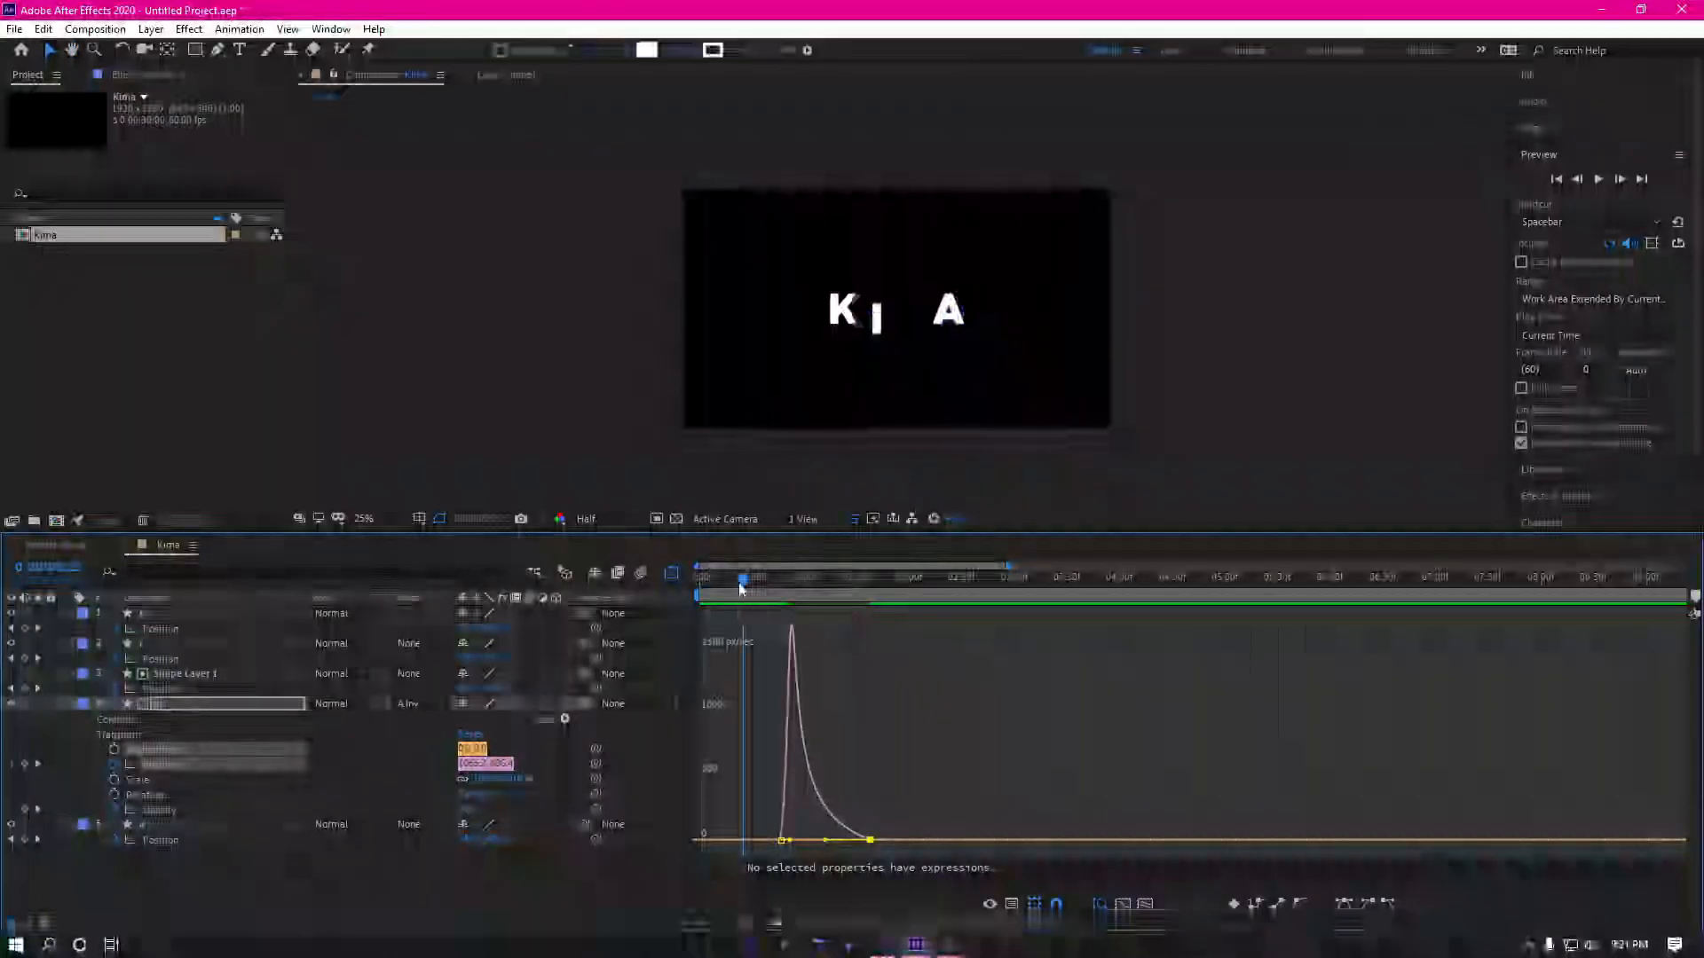
key("space")
left_click_drag(791, 841, 802, 846)
key("space")
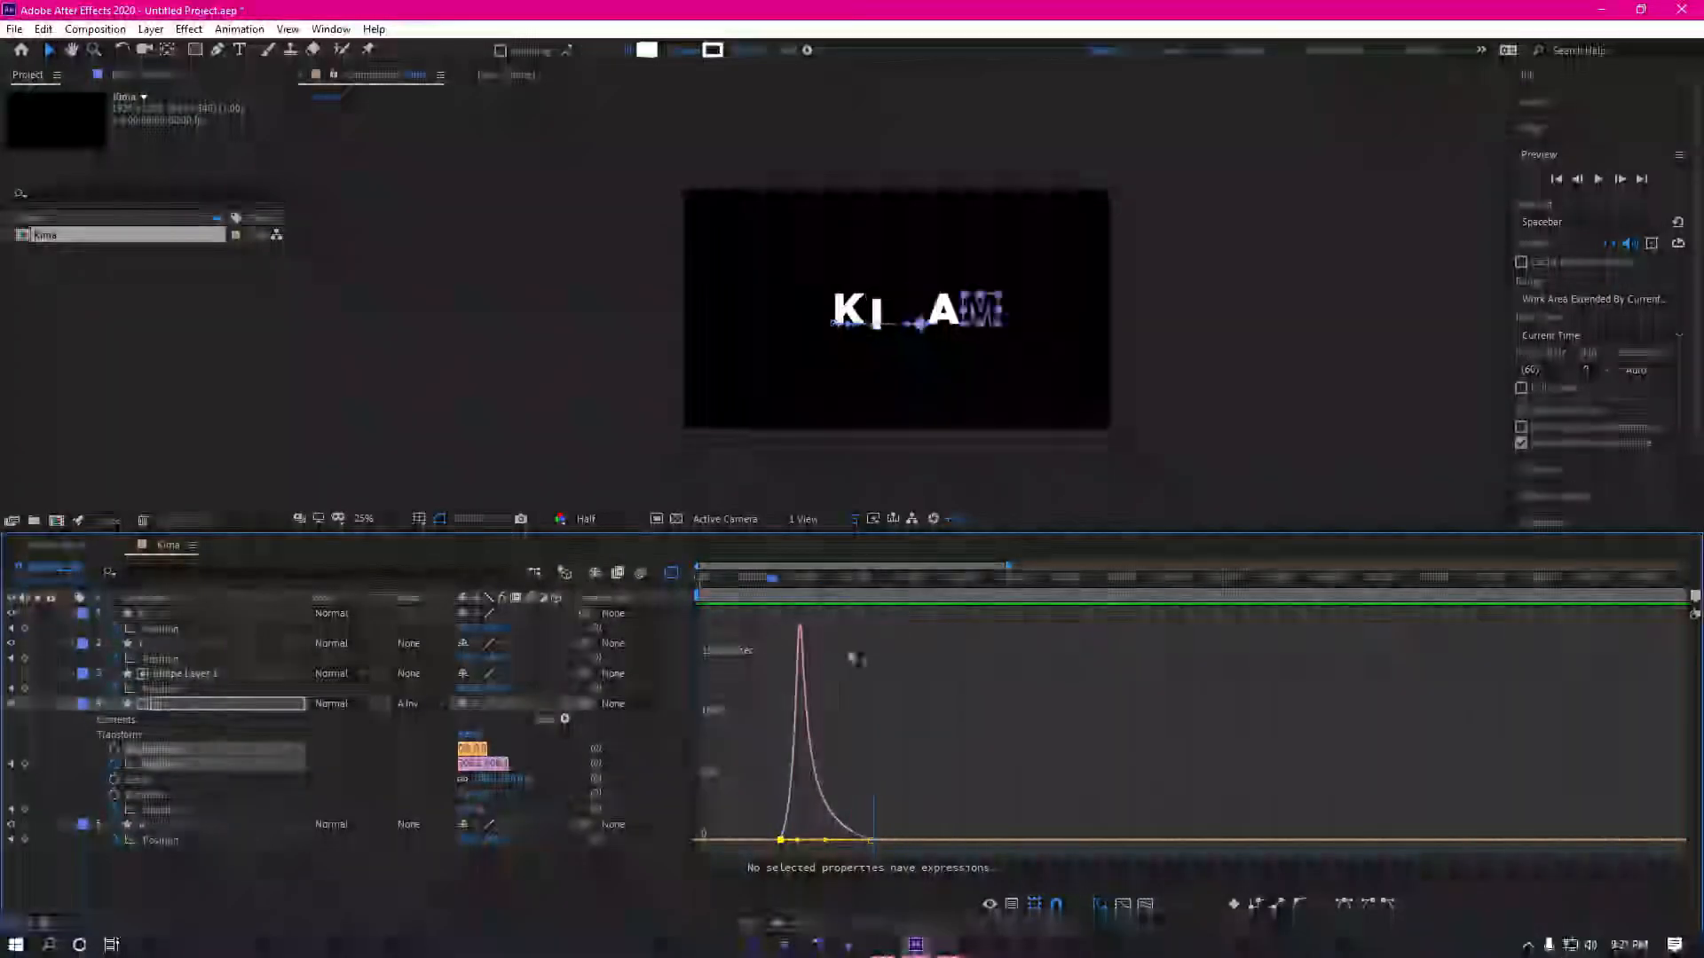
key("space")
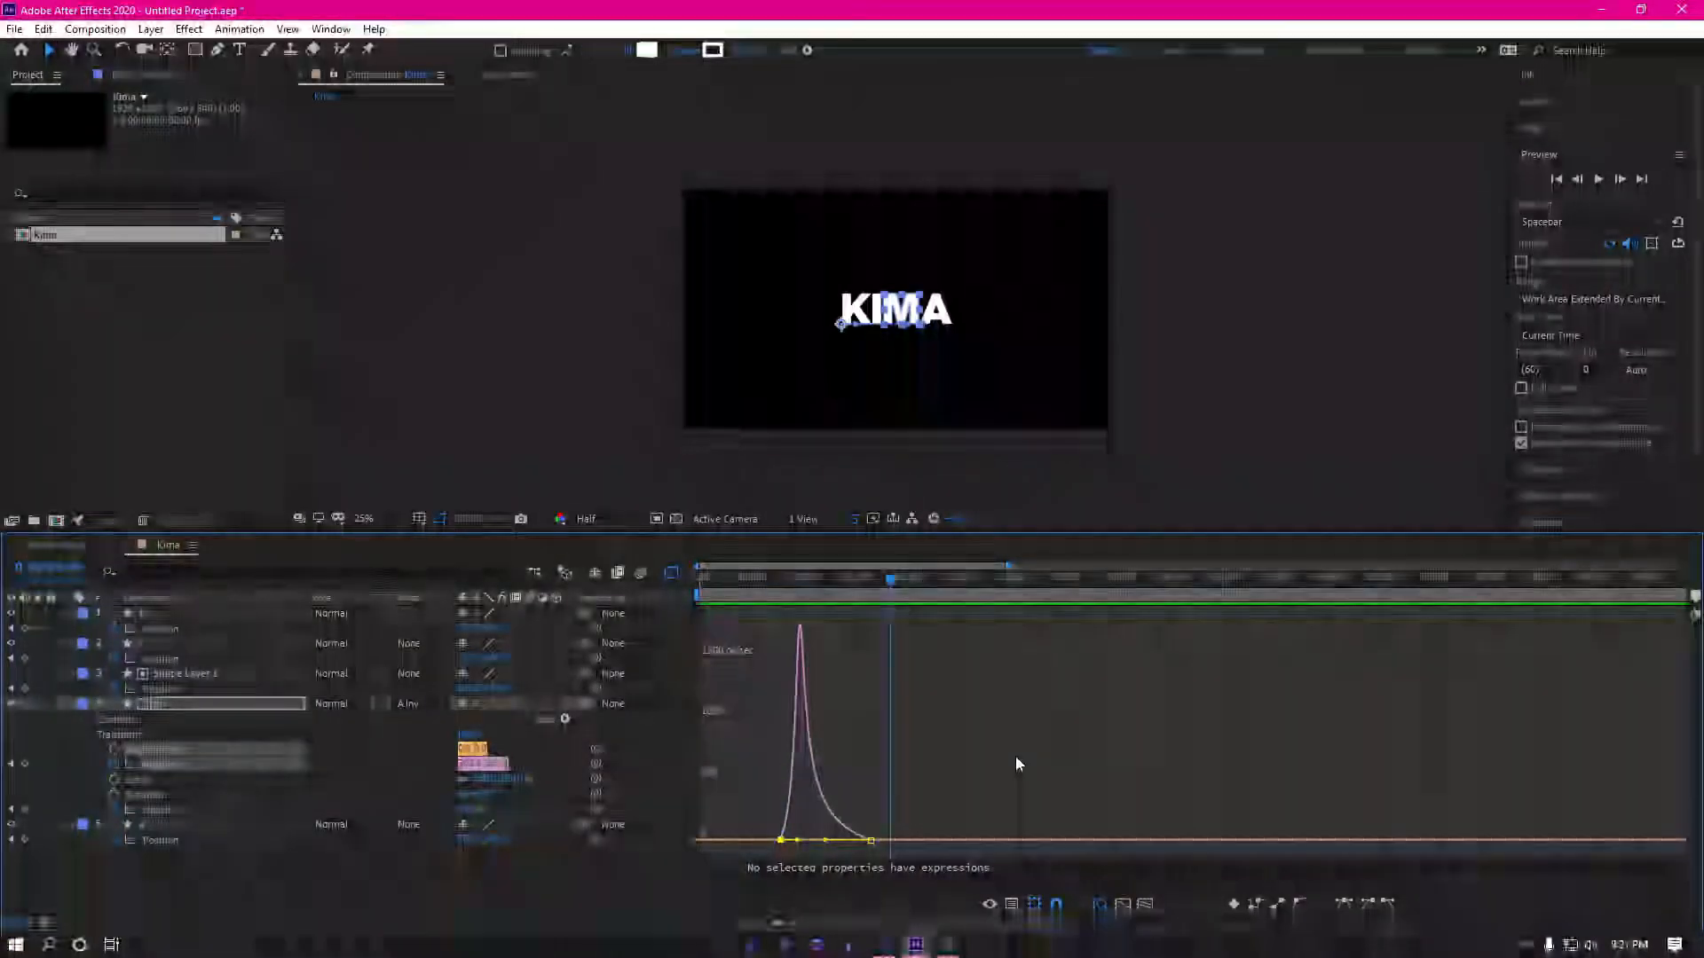
Step: Return to the layer view and preview the full letter animation from the first frame
left_click(672, 573)
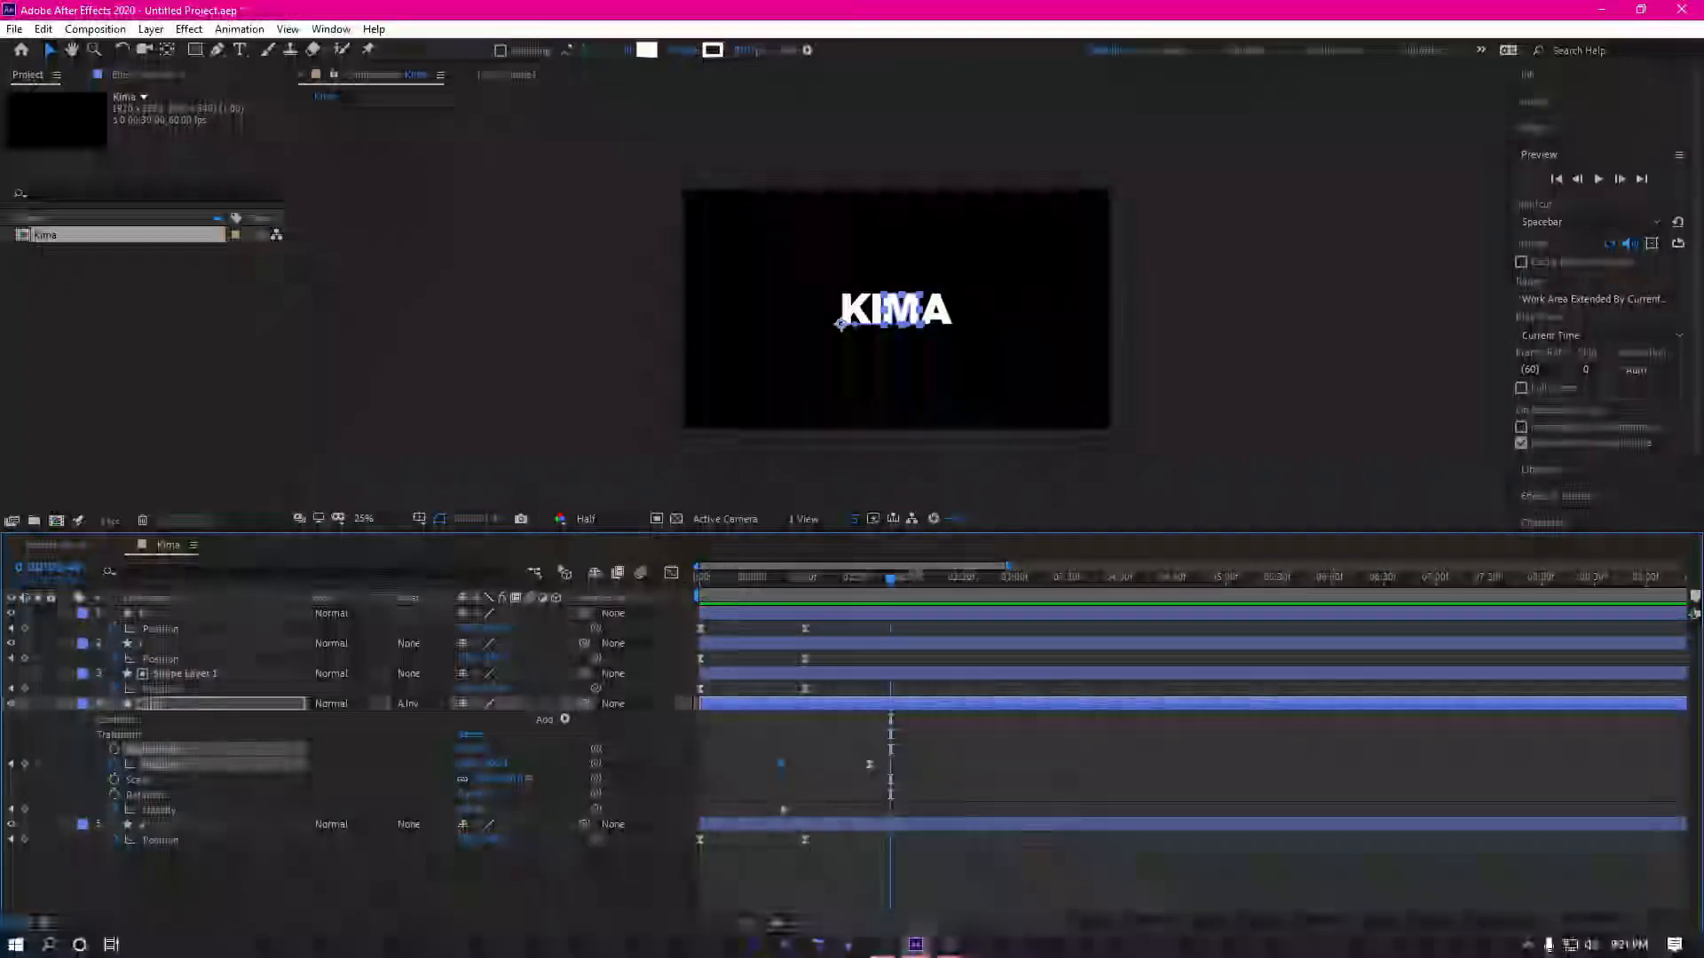
left_click_drag(832, 579, 699, 580)
key("space")
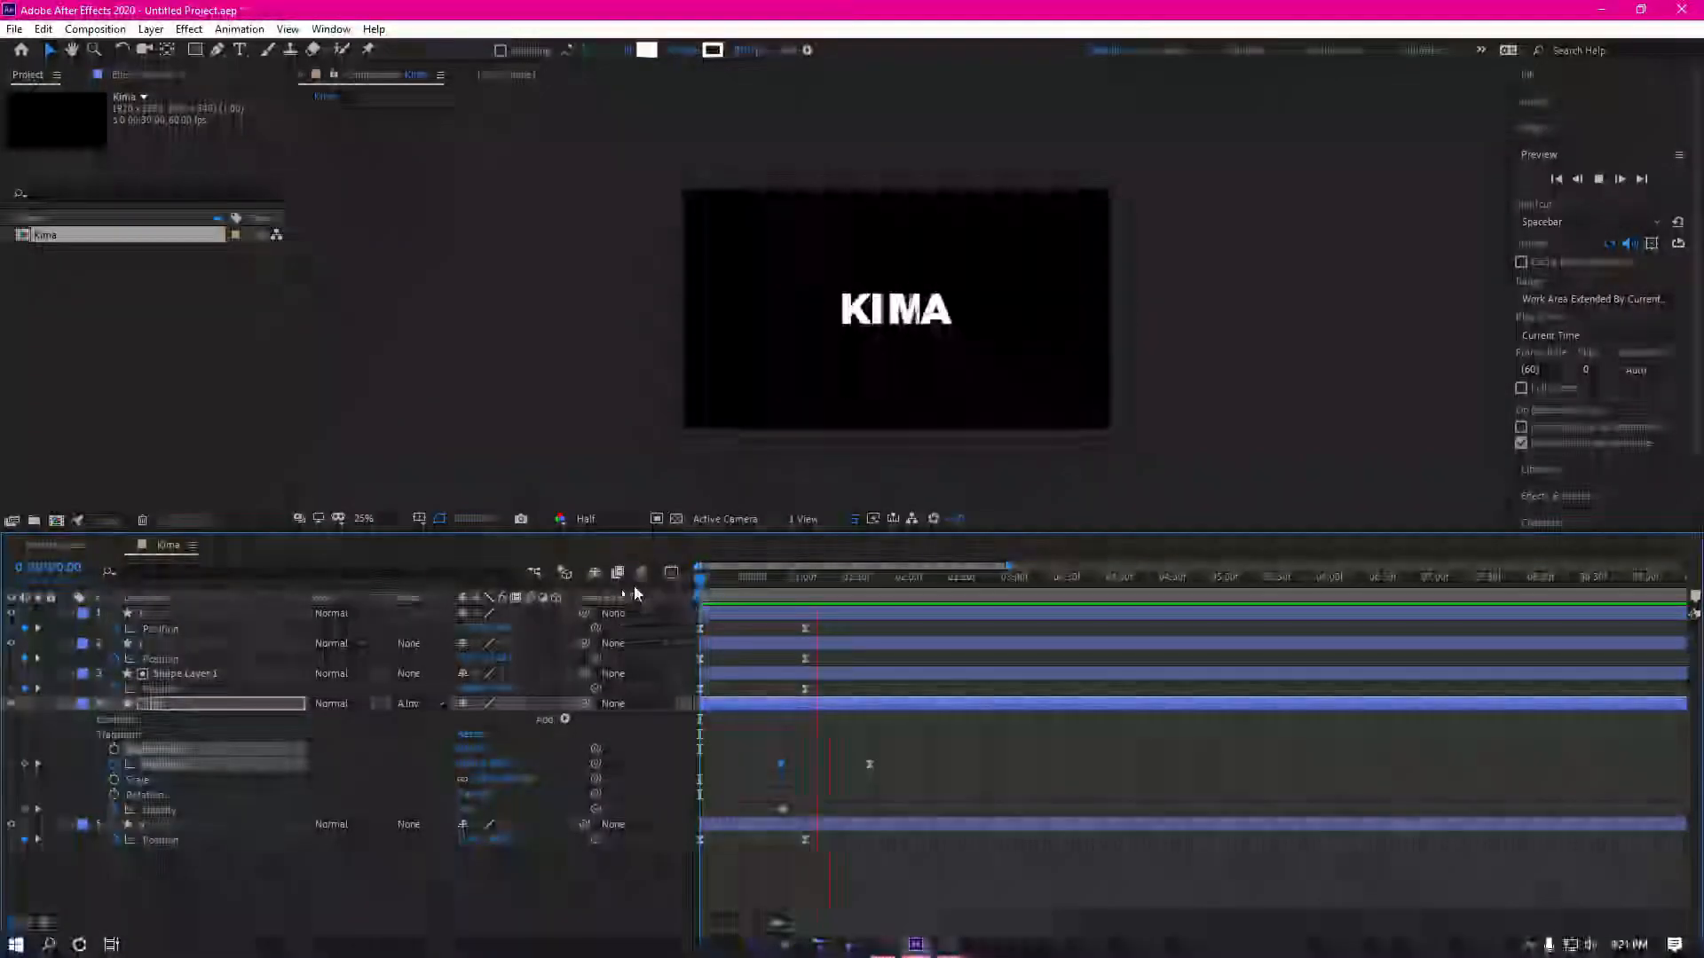
key("space")
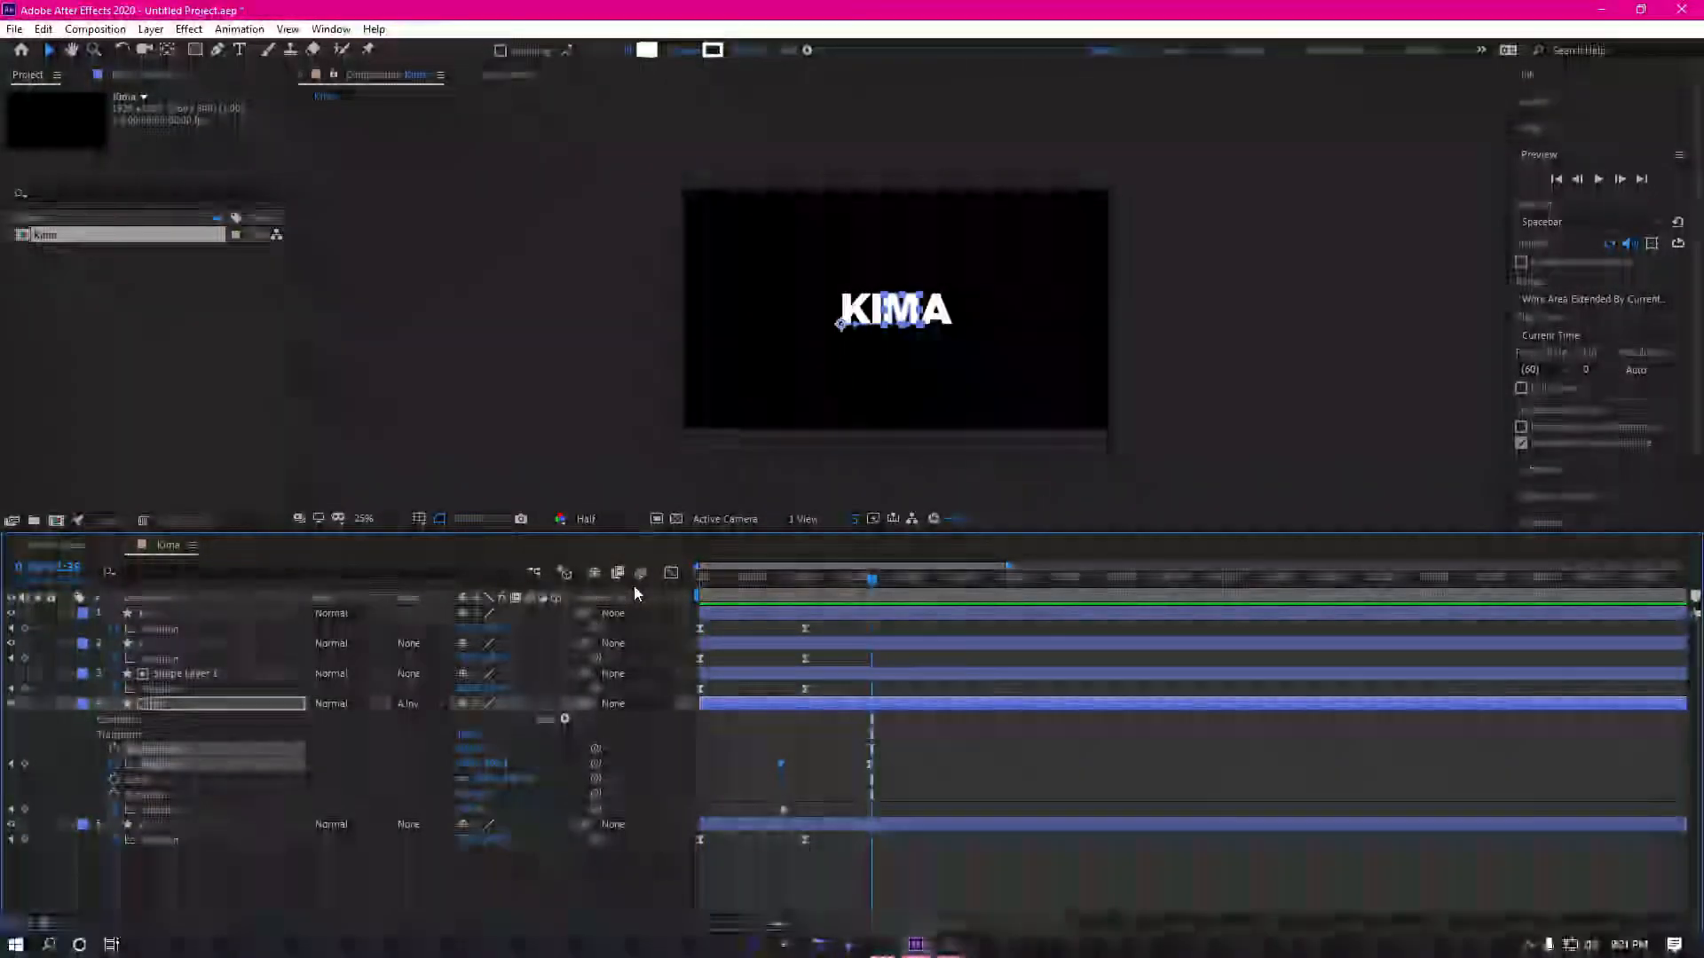
Step: Search the effects for transform and collapse the expanded properties of all layers
left_click(1562, 151)
left_click(1560, 140)
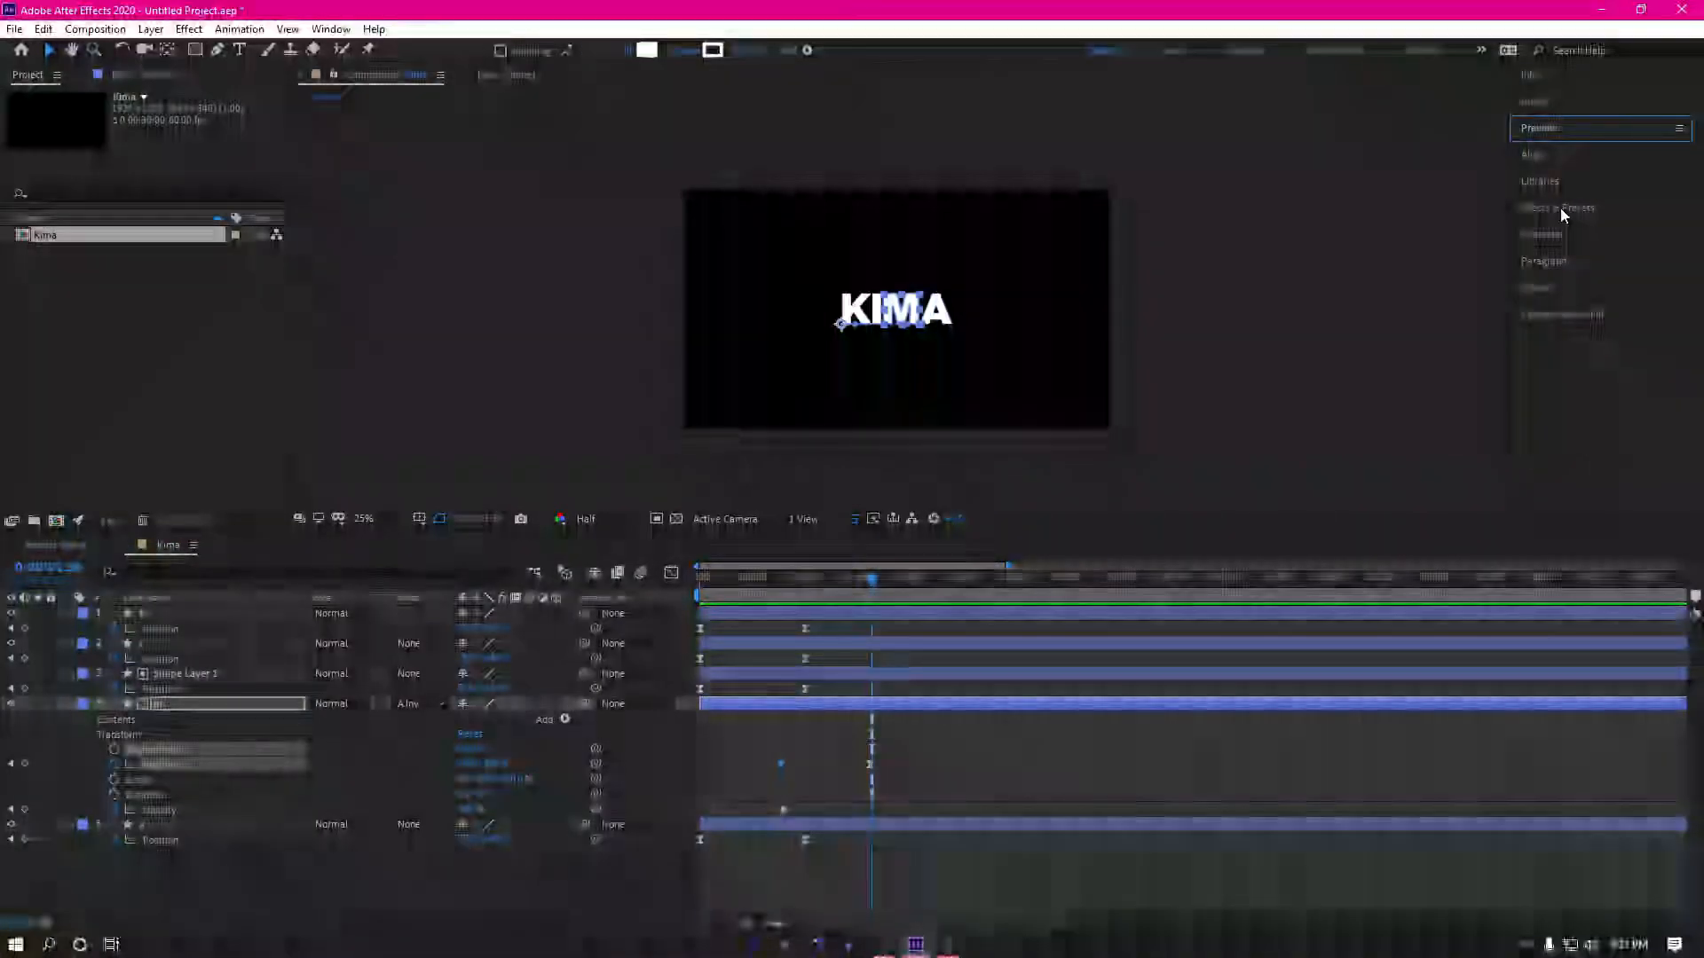
left_click(1559, 207)
left_click(214, 811)
left_click(72, 705)
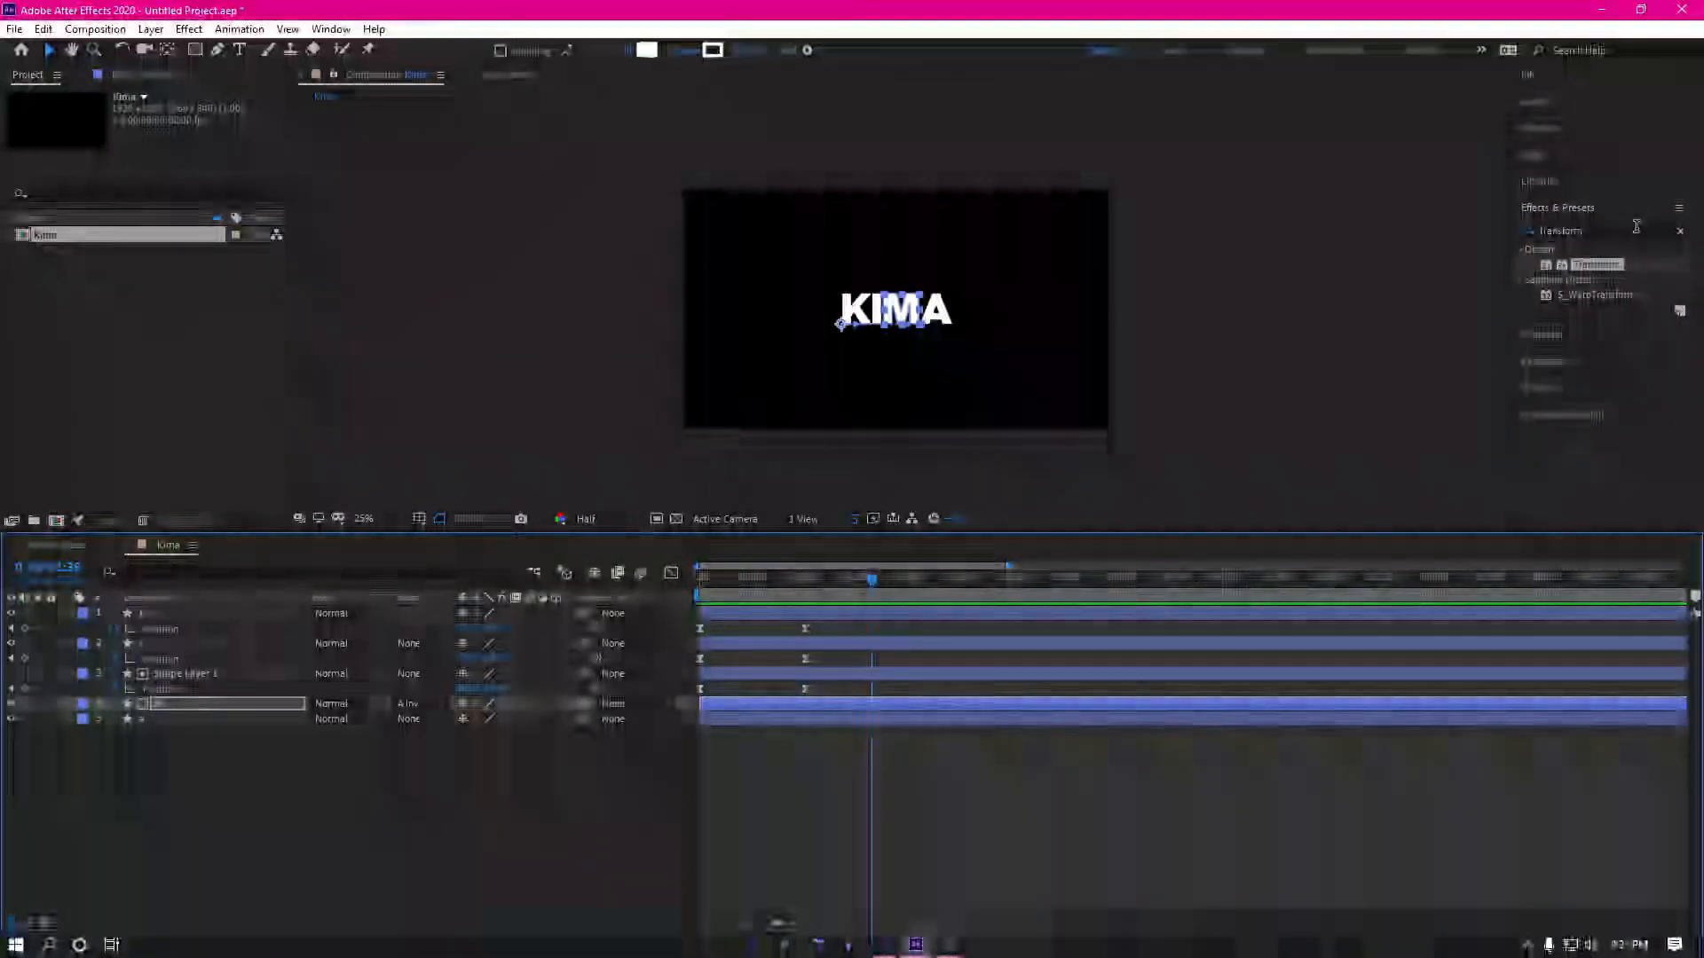
left_click(75, 675)
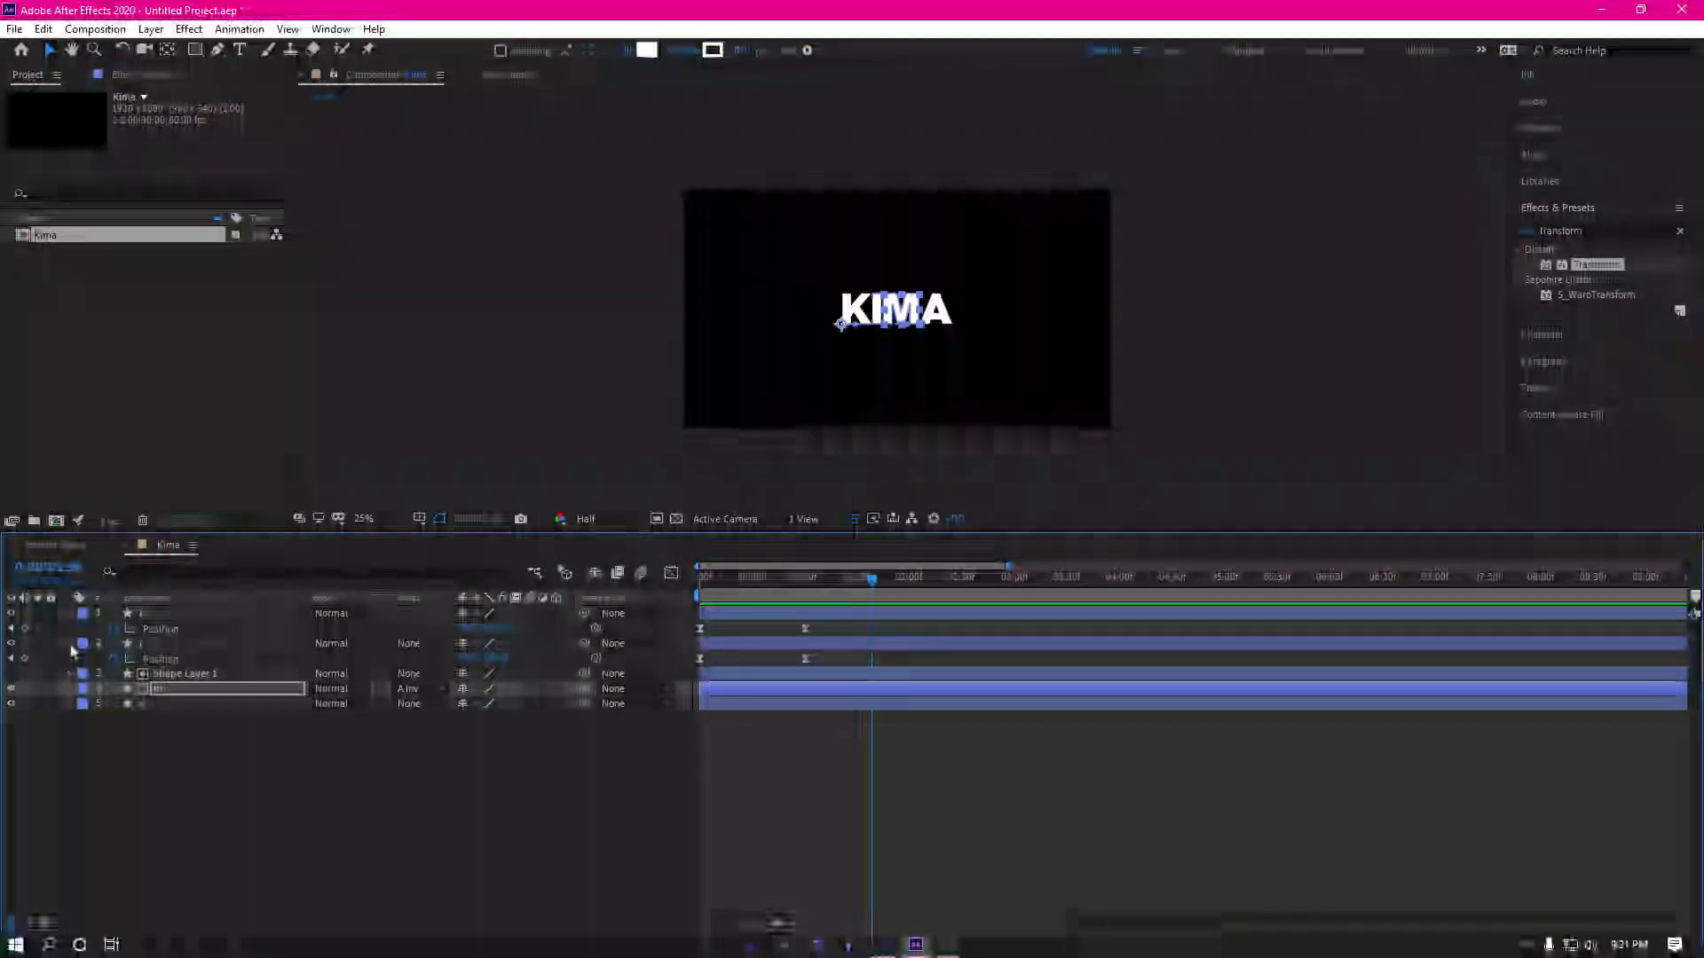
left_click(73, 643)
left_click(73, 614)
Step: Apply the Transform effect to the a, m, i and k layers, leaving out Shape Layer 1
left_click(230, 720)
left_click_drag(230, 720, 219, 622)
left_click_drag(1595, 265, 1465, 311)
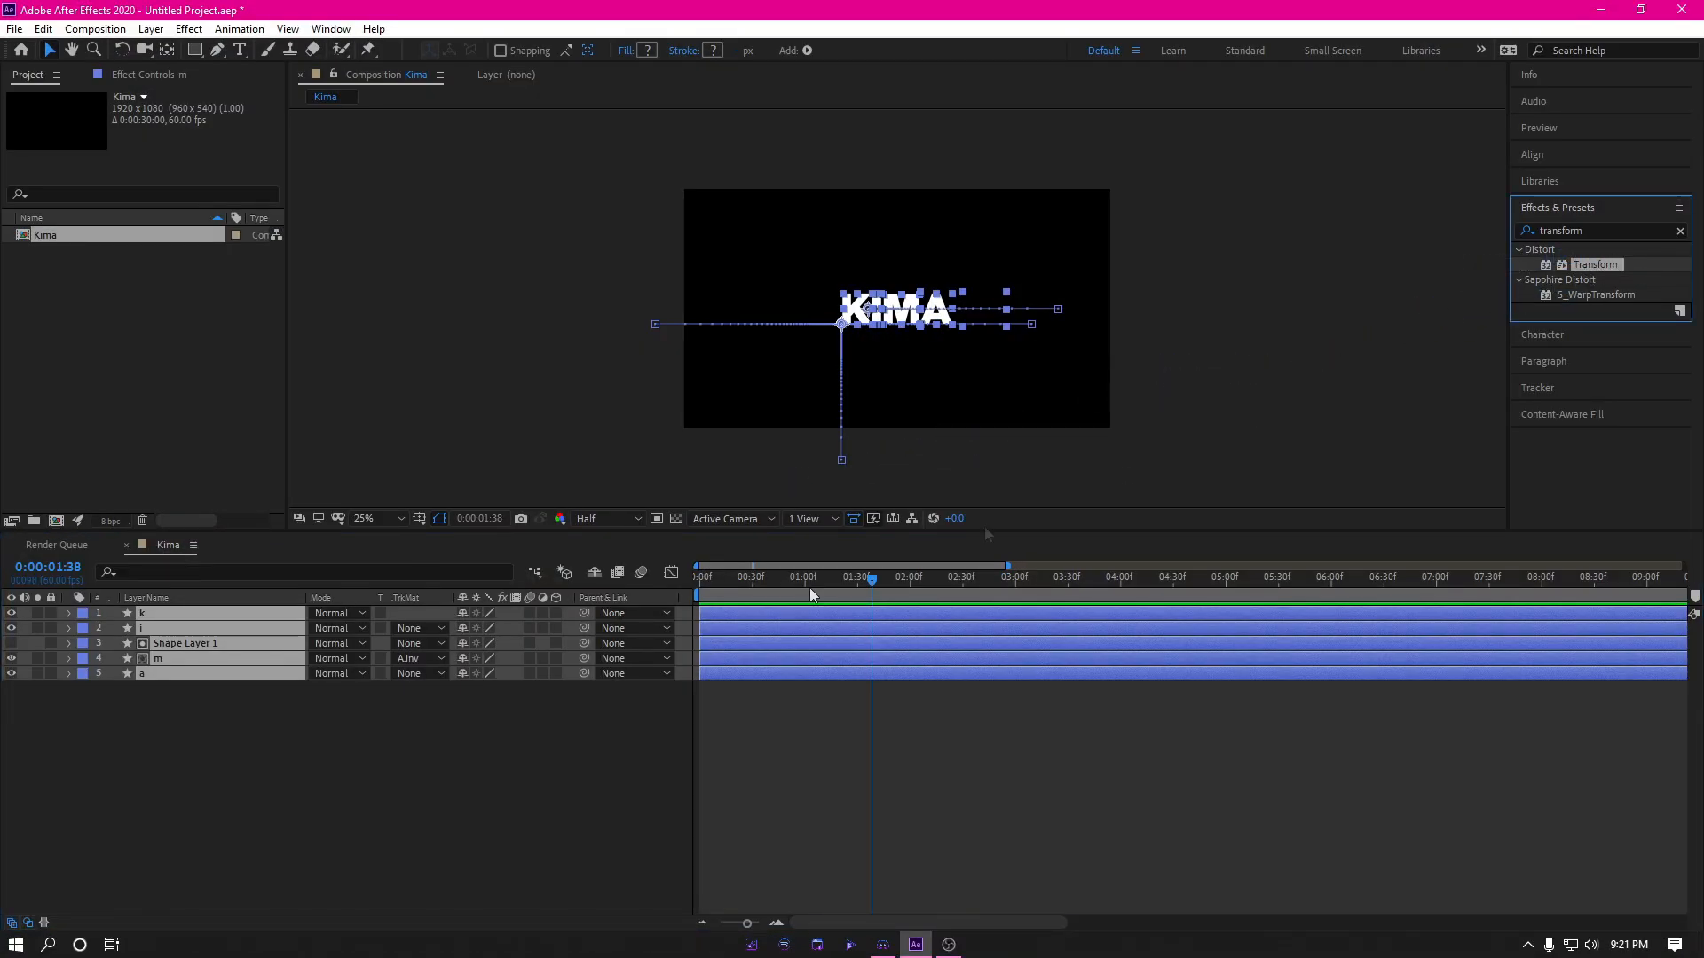
left_click(202, 647, "ctrl")
left_click(1591, 263)
left_click_drag(1258, 355, 183, 671)
left_click_drag(1622, 261, 211, 659)
left_click_drag(1610, 274, 250, 629)
left_click_drag(1594, 264, 221, 613)
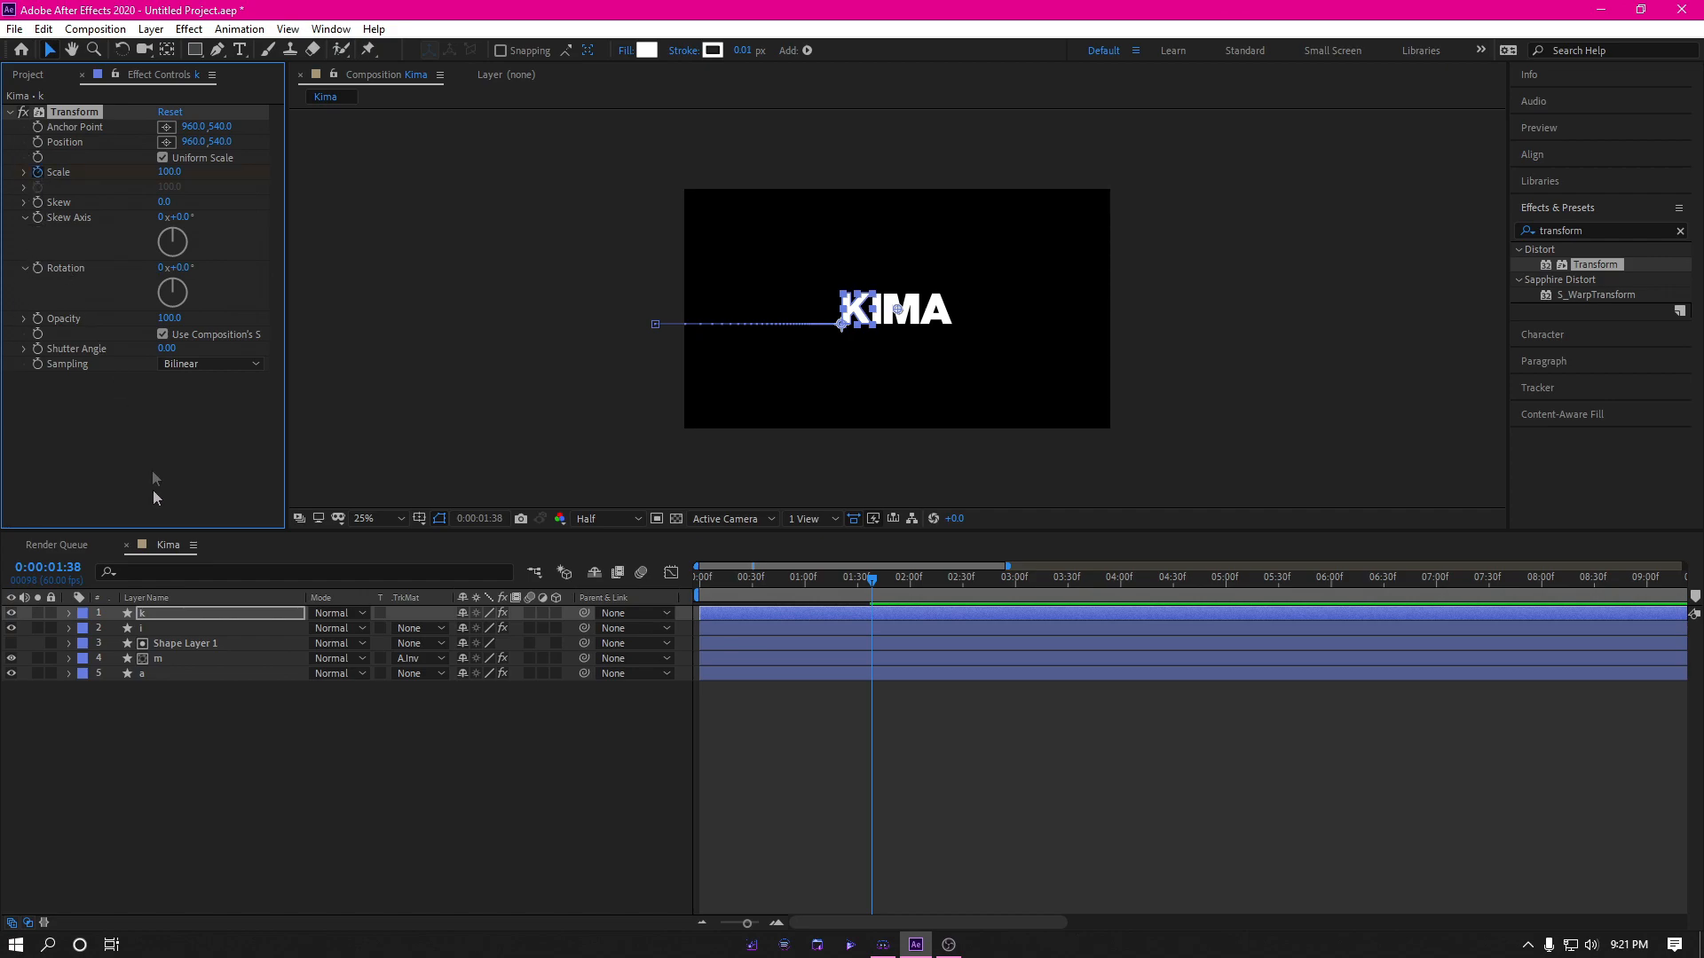
Step: Enable Scale keyframing in each letter layer's Transform effect at 0:00:01:38
left_click(193, 630)
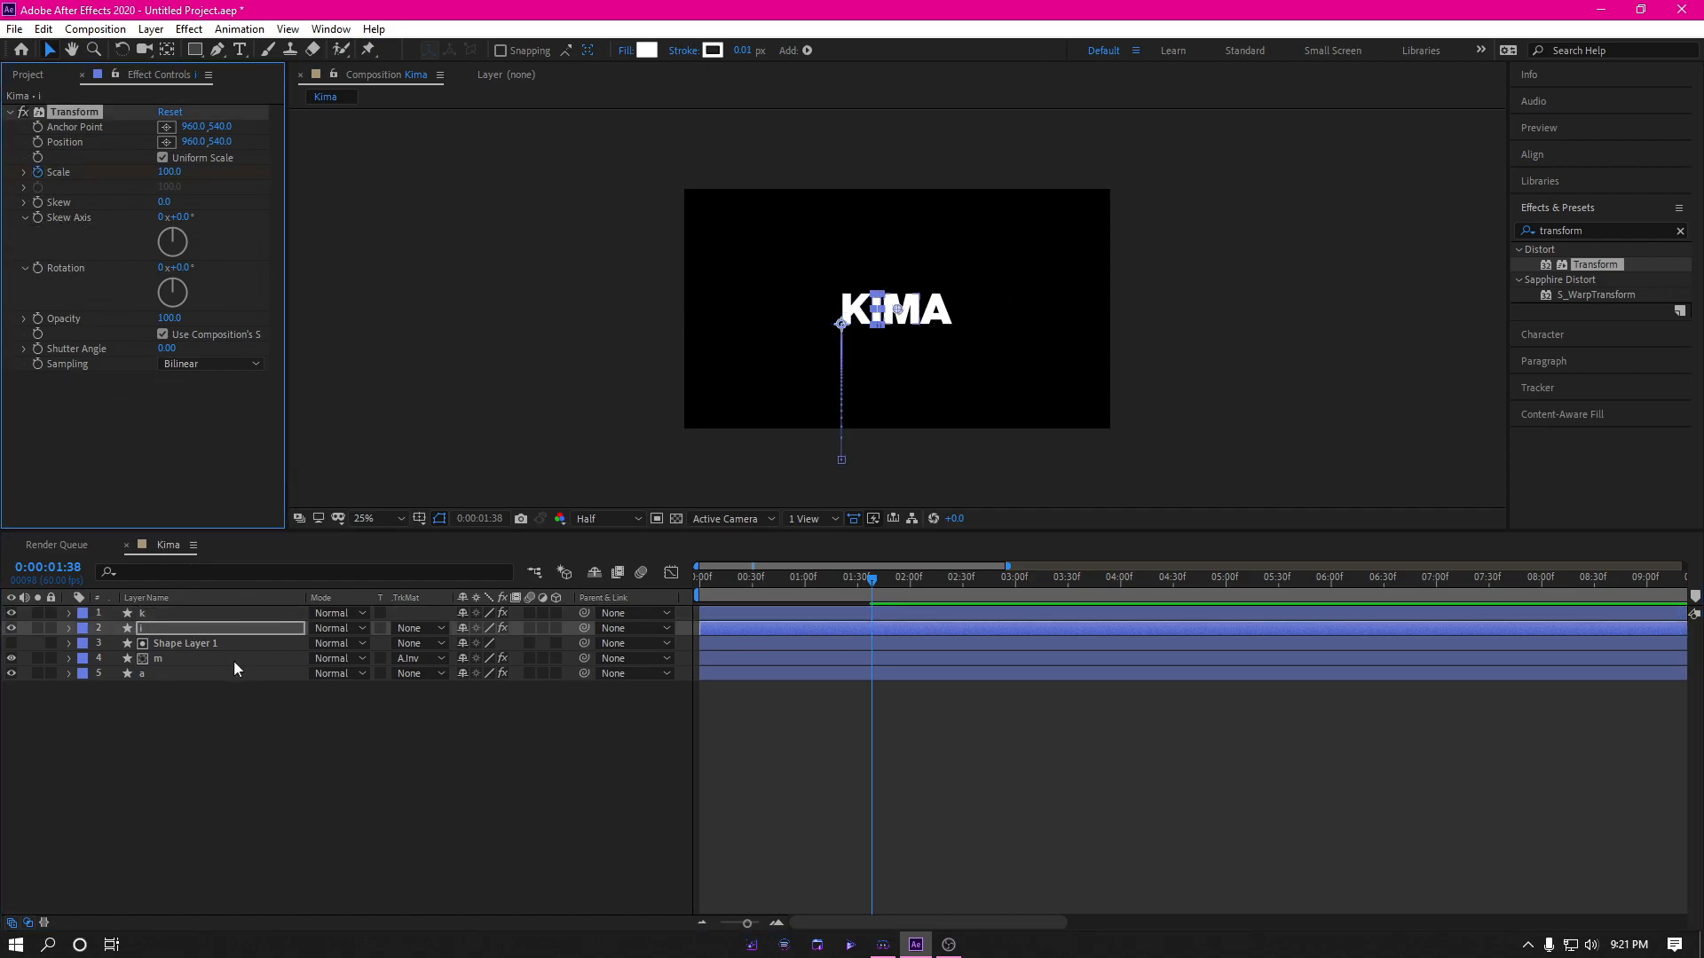
left_click(206, 657)
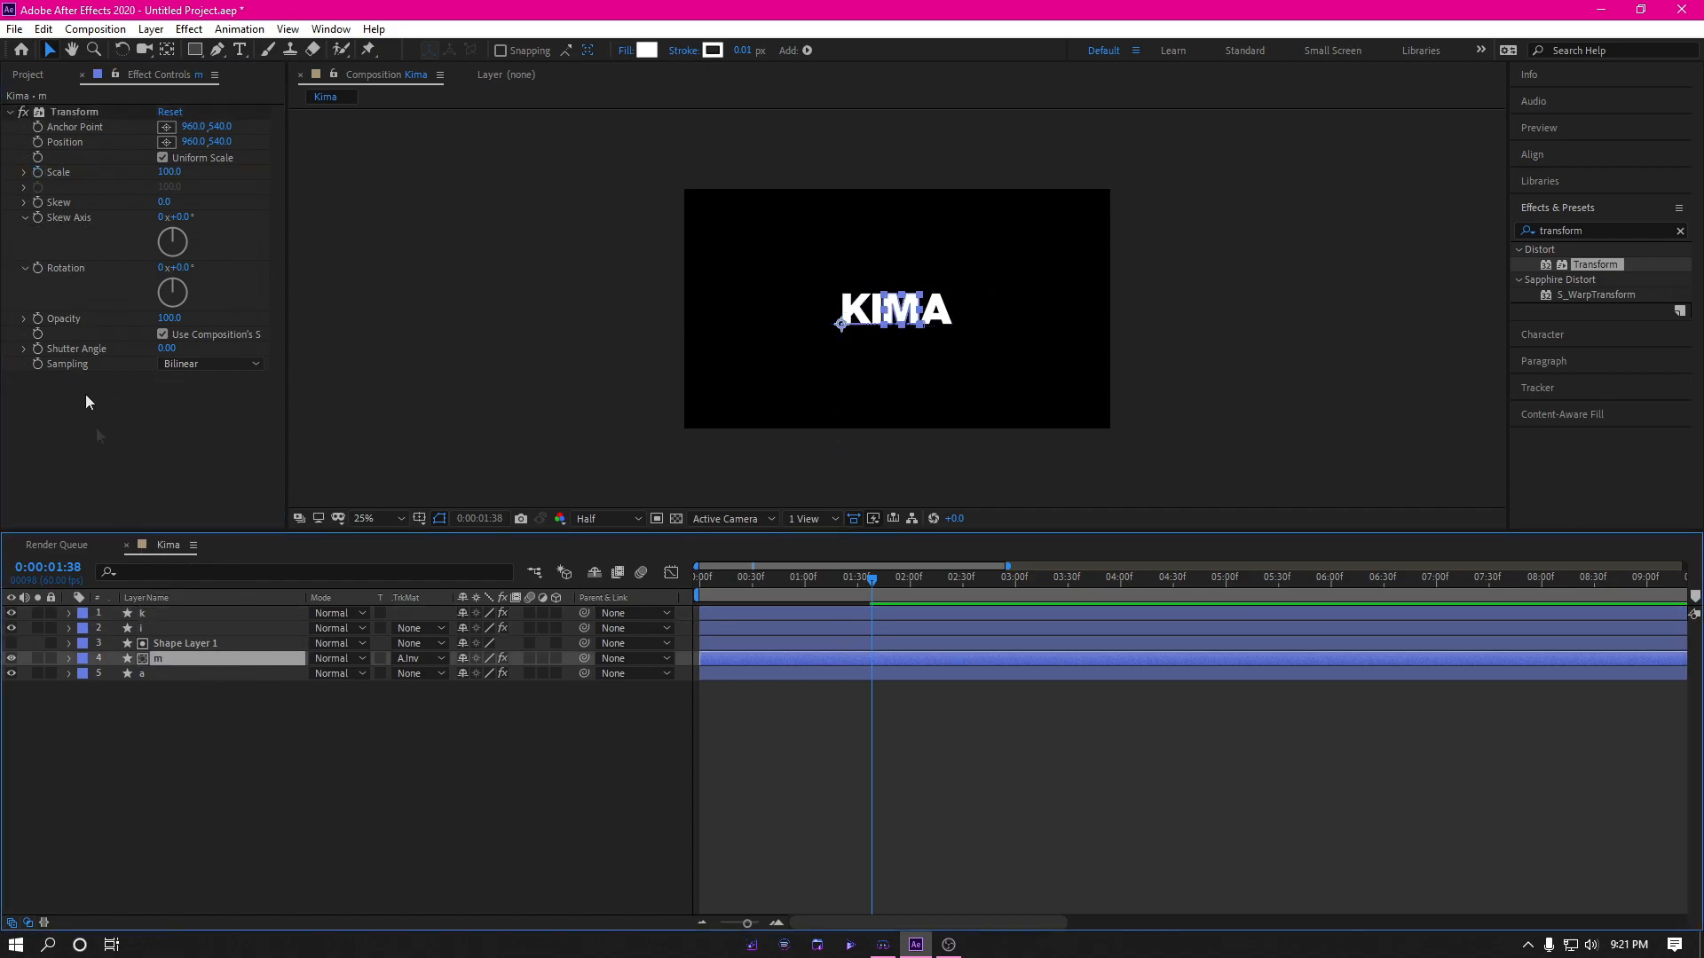
left_click(39, 174)
left_click(204, 673)
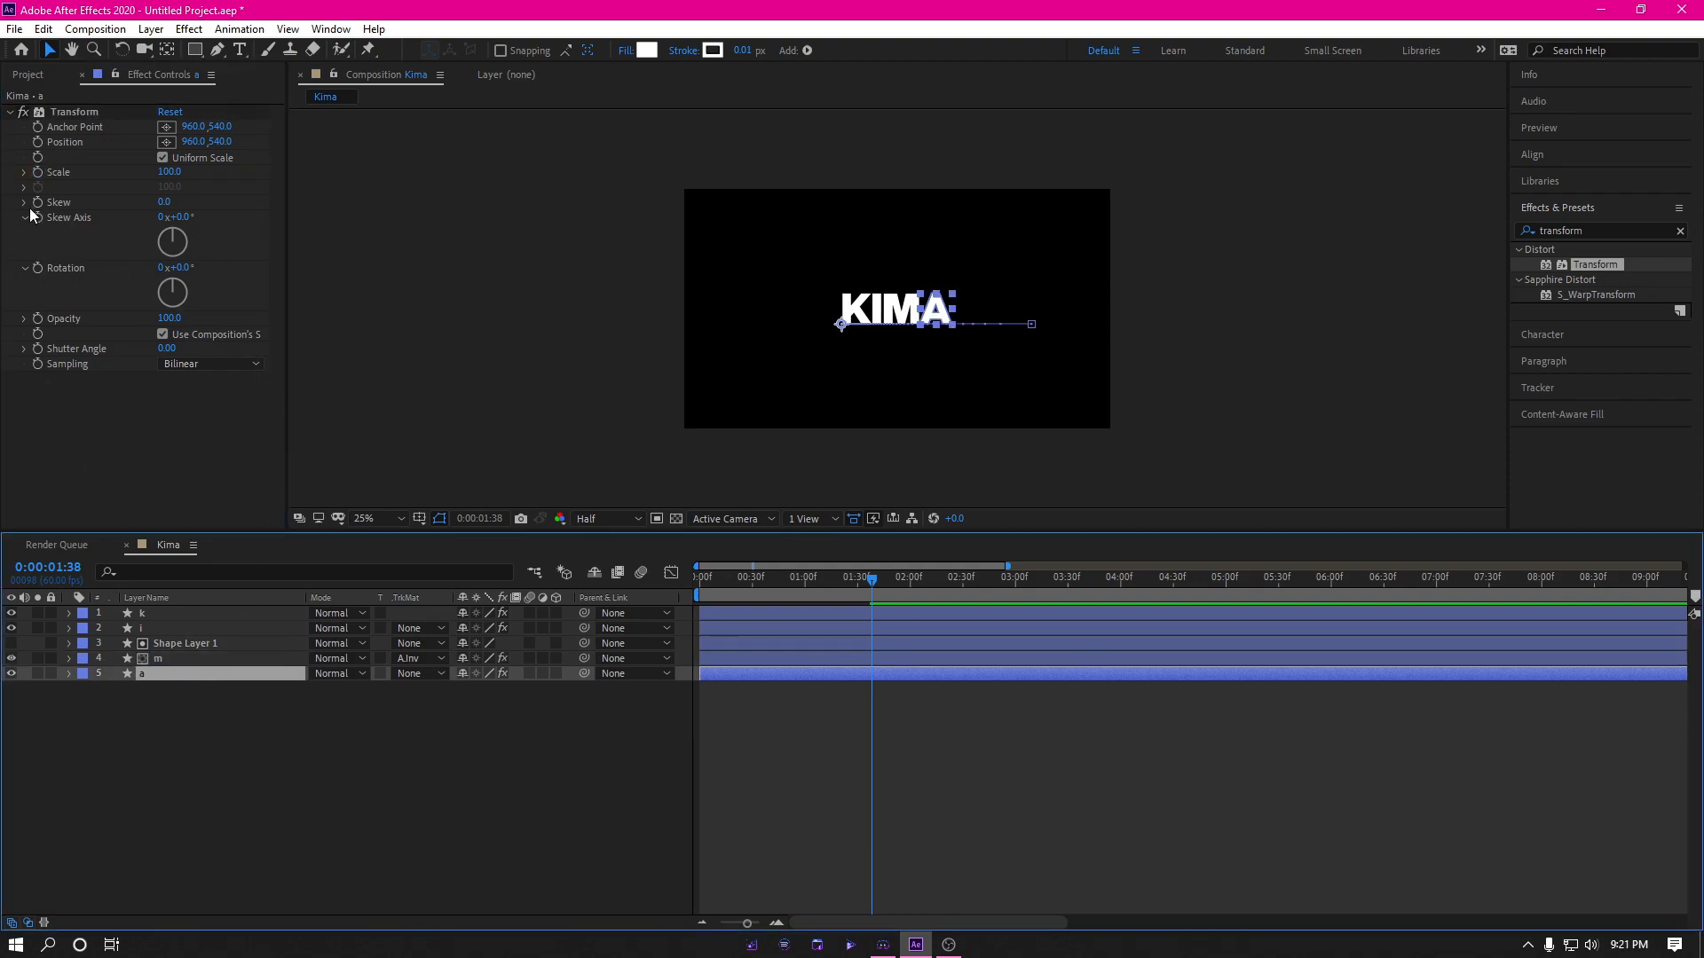
left_click(39, 162)
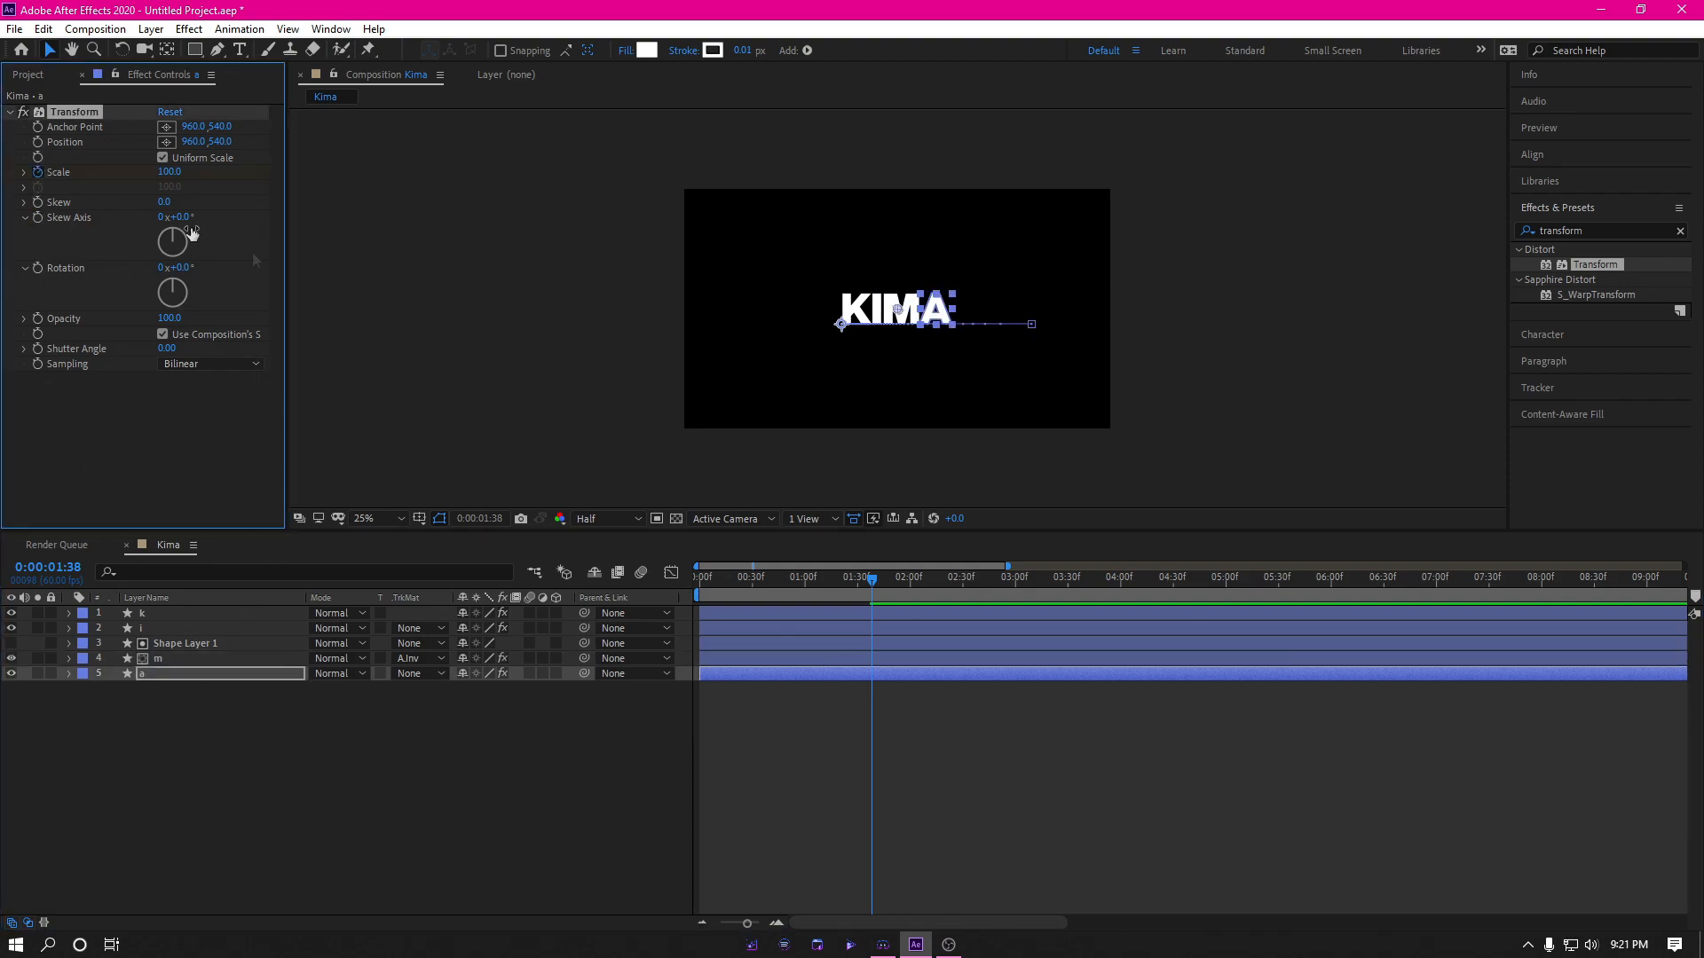
Step: Reveal the keyframed properties of the k, i, Shape Layer 1, m and a layers in the timeline
left_click(896, 611)
key("u")
left_click(892, 678)
key("u")
key("u")
left_click(878, 734)
left_click(888, 674)
key("u")
left_click(894, 734)
key("u")
left_click(901, 767)
key("u")
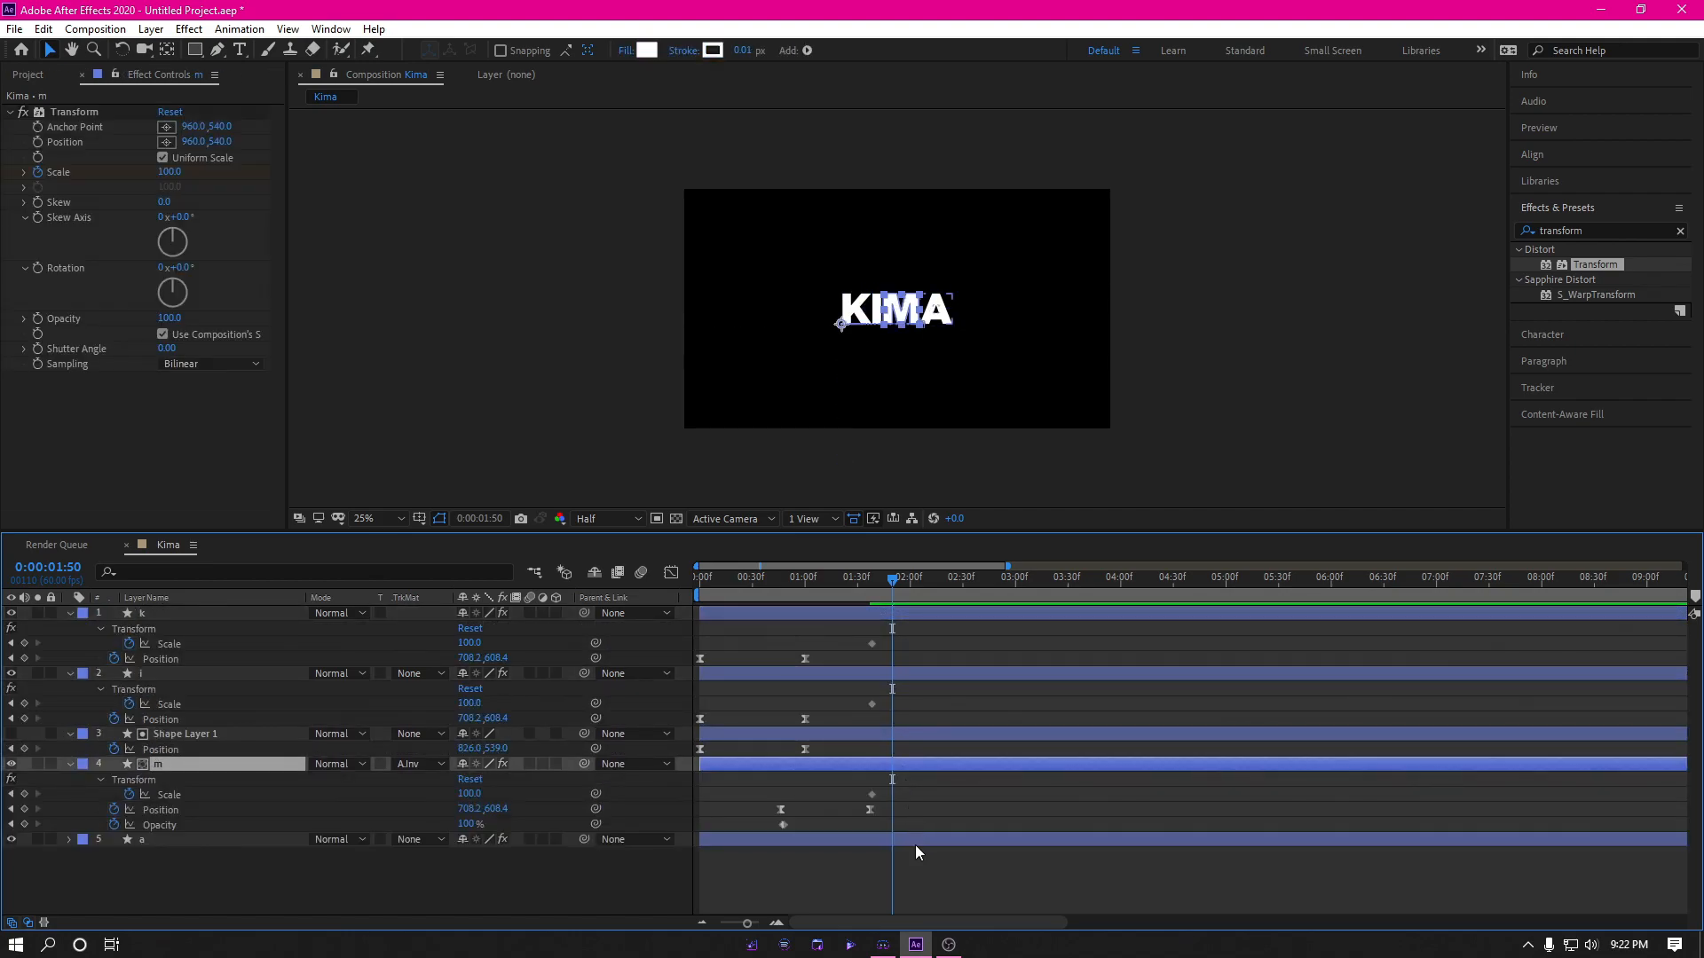
left_click(914, 841)
key("u")
Step: Move the Transform Scale keyframes of the k, i, m and a layers to 0:00:03:00
left_click_drag(892, 803, 1016, 556)
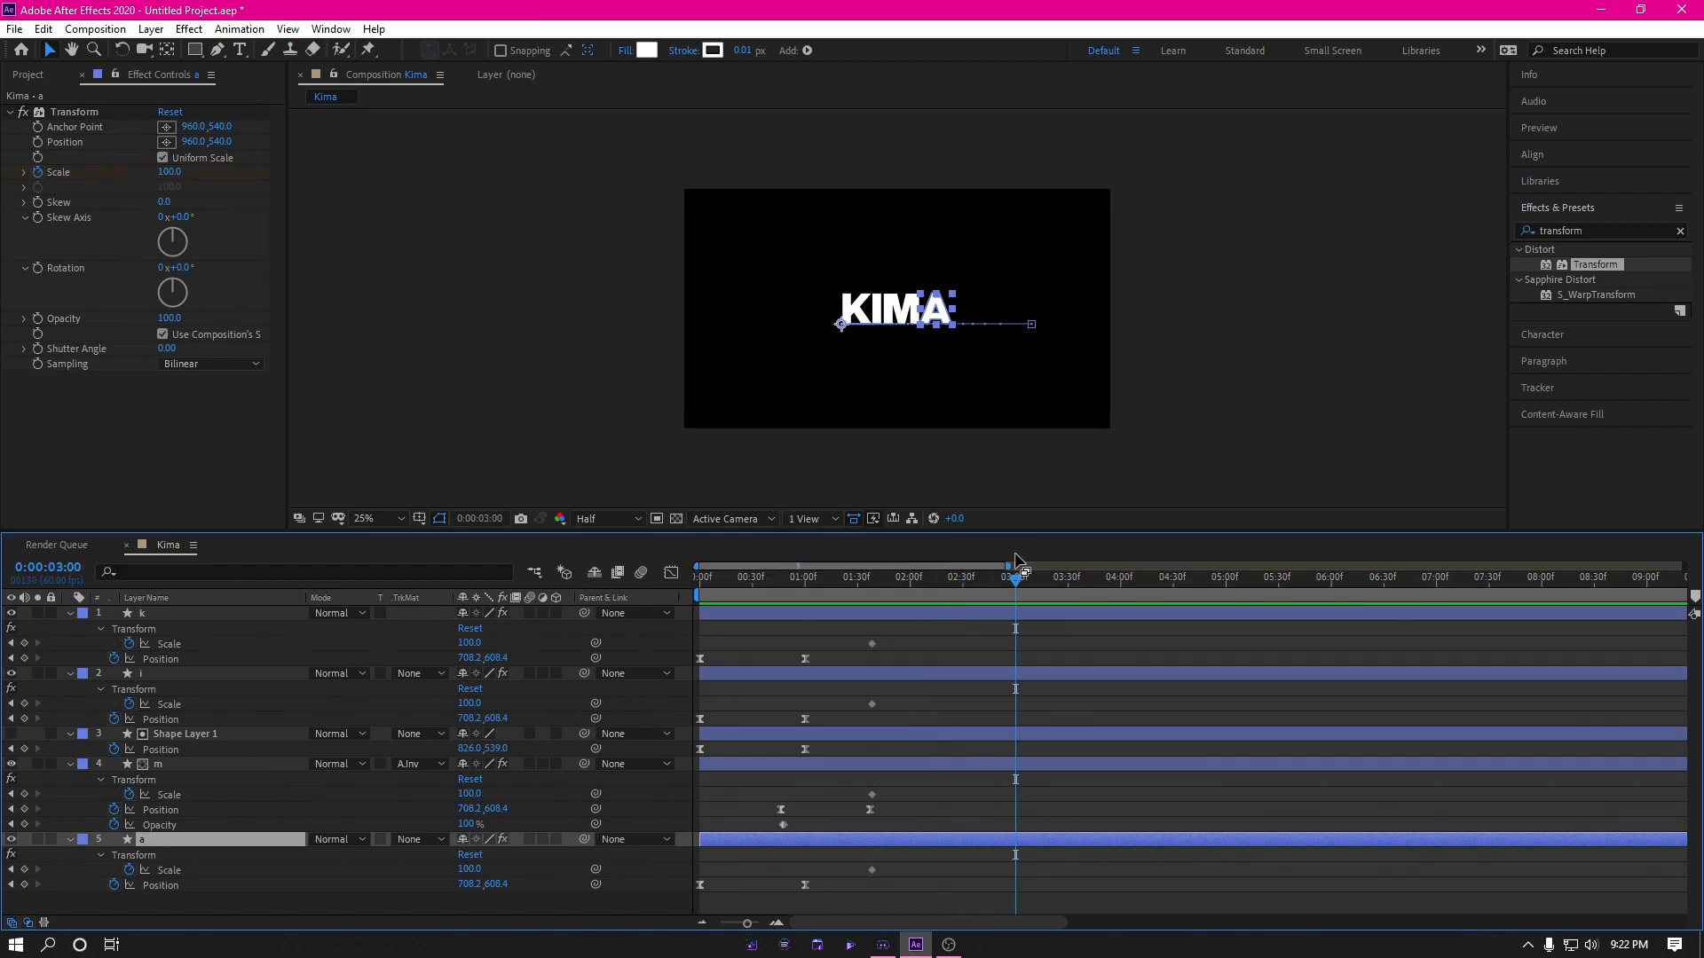
left_click_drag(868, 646, 1012, 648)
left_click_drag(871, 704, 1015, 706)
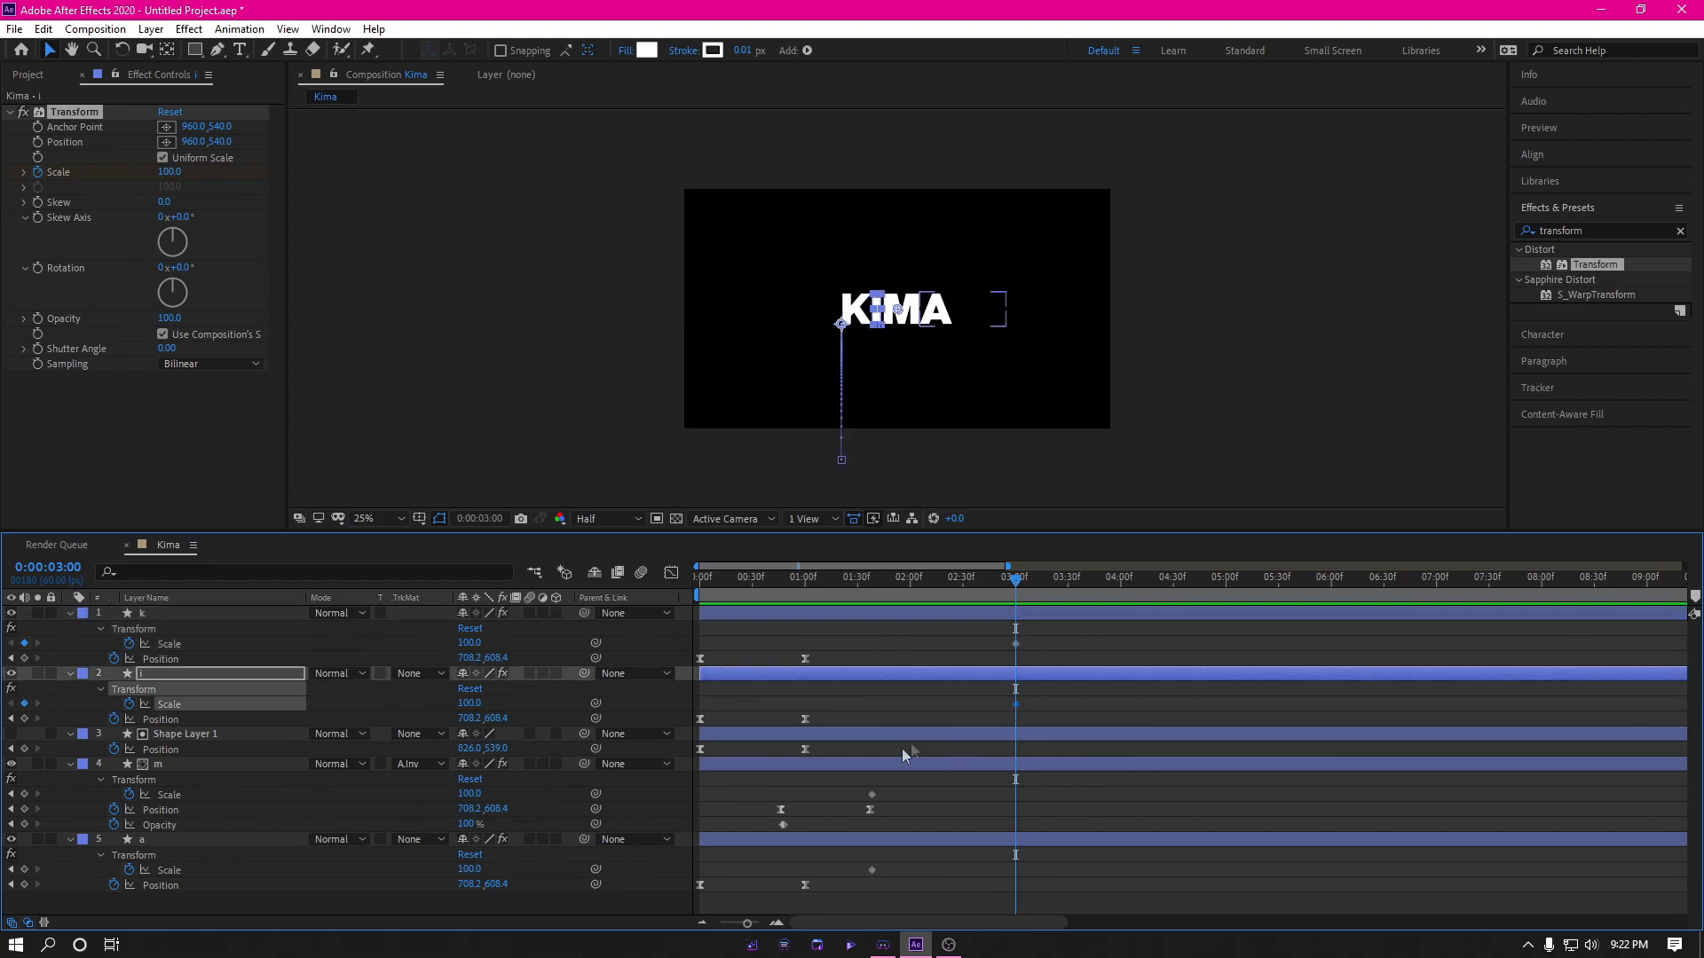
left_click_drag(874, 795, 1017, 795)
left_click_drag(873, 870, 1015, 899)
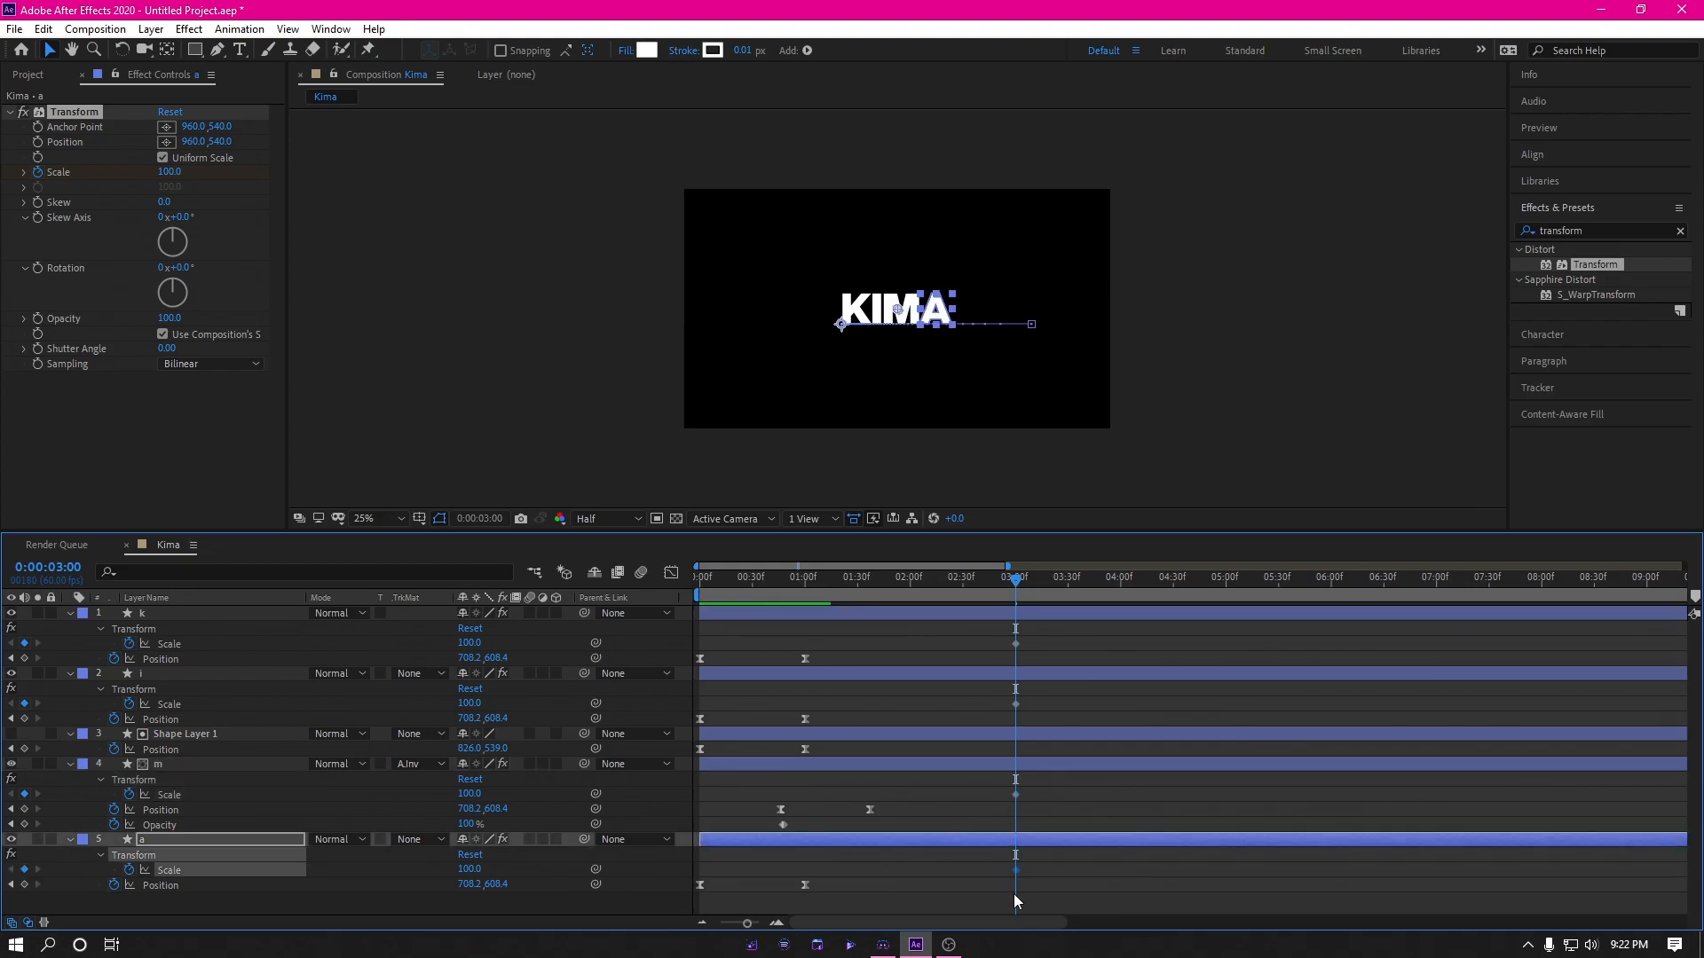
Step: Set k's Transform Scale to 0 at 0:00:03:30, keeping that keyframe at this time
left_click_drag(1008, 581, 1069, 578)
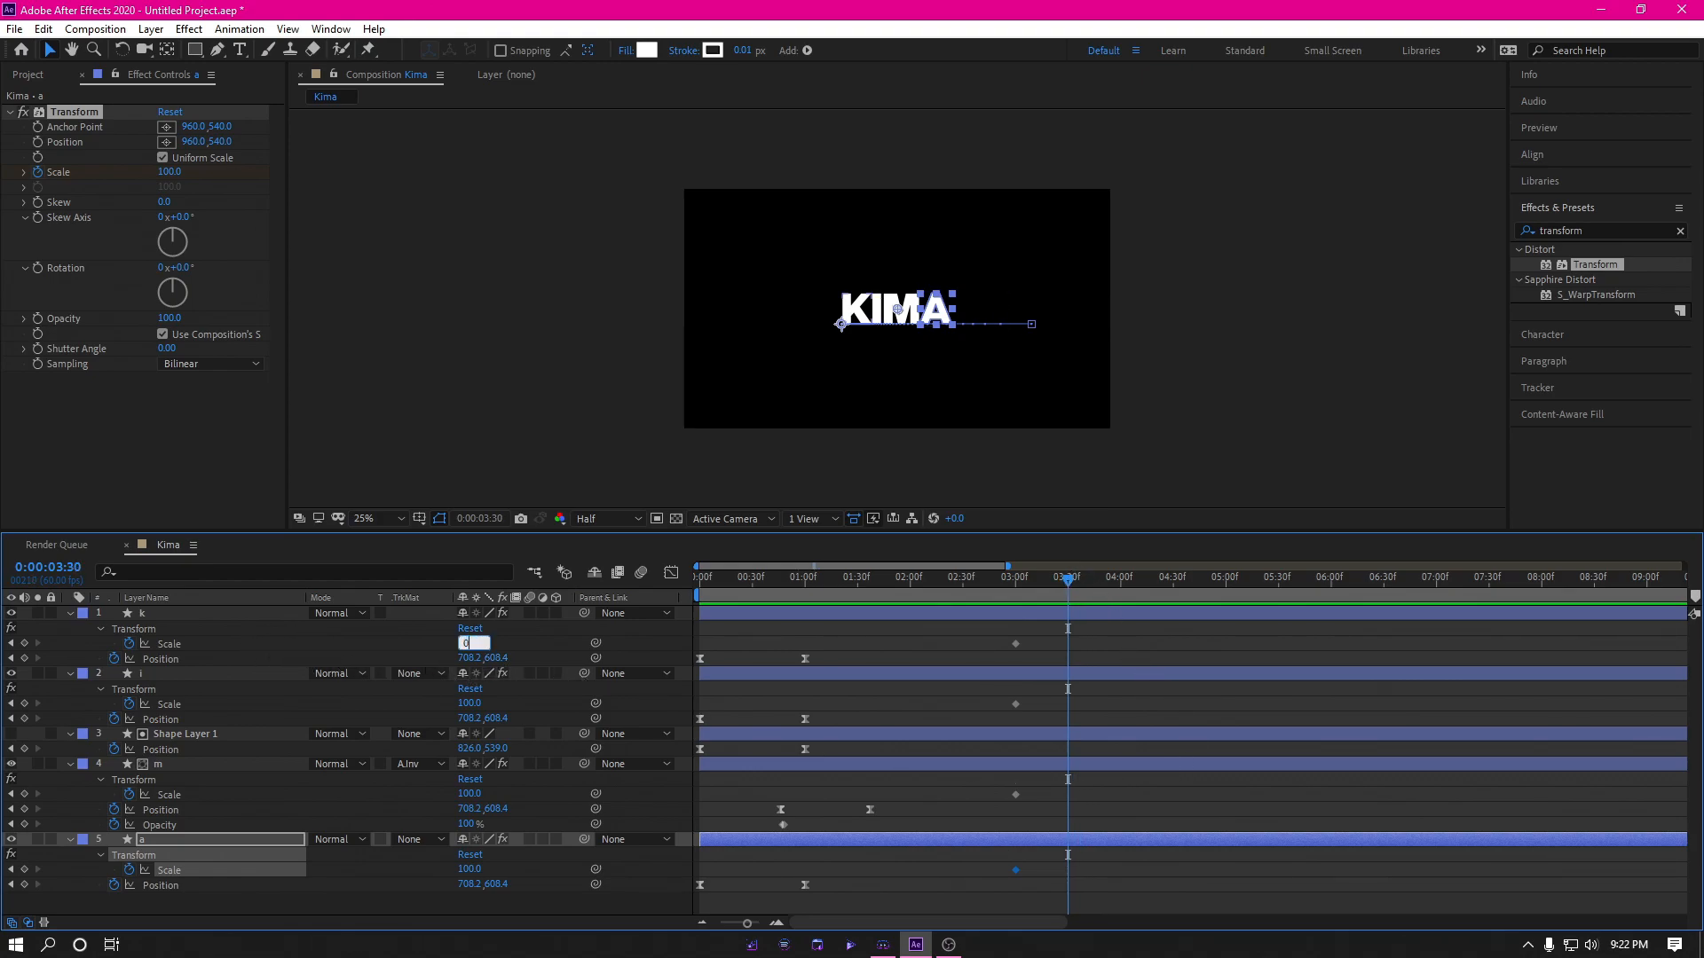
key("Return")
left_click_drag(1069, 581, 1043, 585)
mouse_move(1068, 643)
left_mouse_down()
mouse_move(1118, 639)
mouse_move(1063, 642)
left_mouse_up()
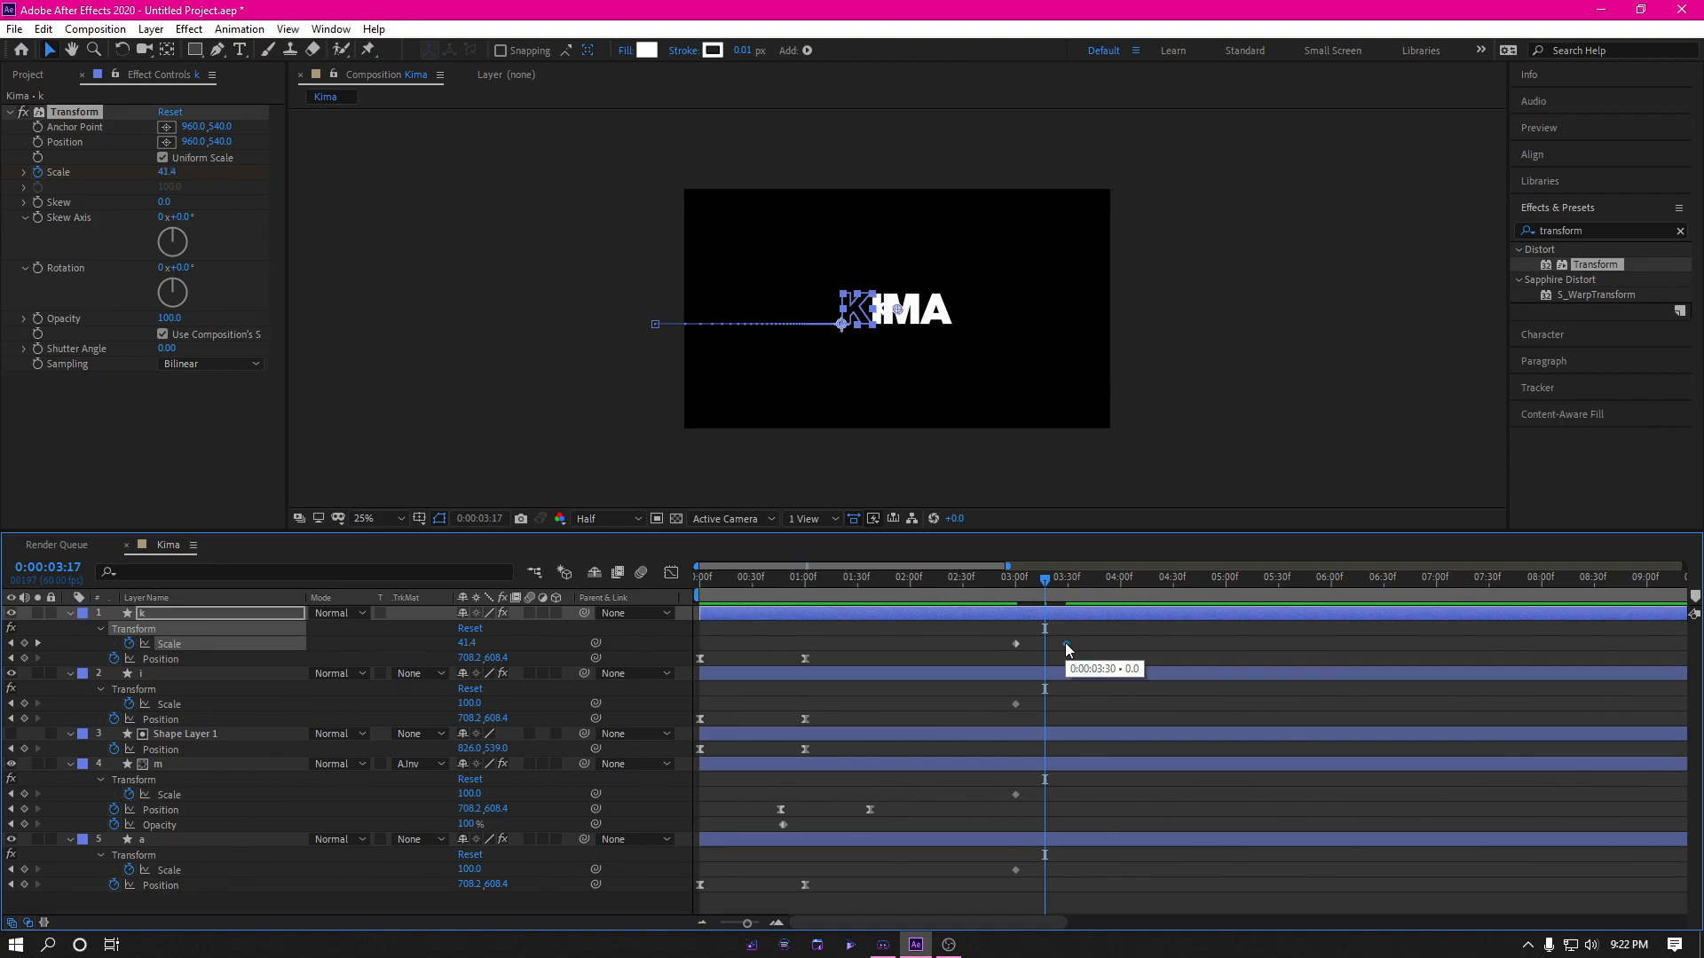
left_click_drag(1062, 643, 1066, 643)
Step: Move i's Scale keyframe to 0:00:03:15, set its Scale to 0 at 0:00:03:45, and preview the result
left_click(1040, 593)
left_click_drag(746, 923, 754, 923)
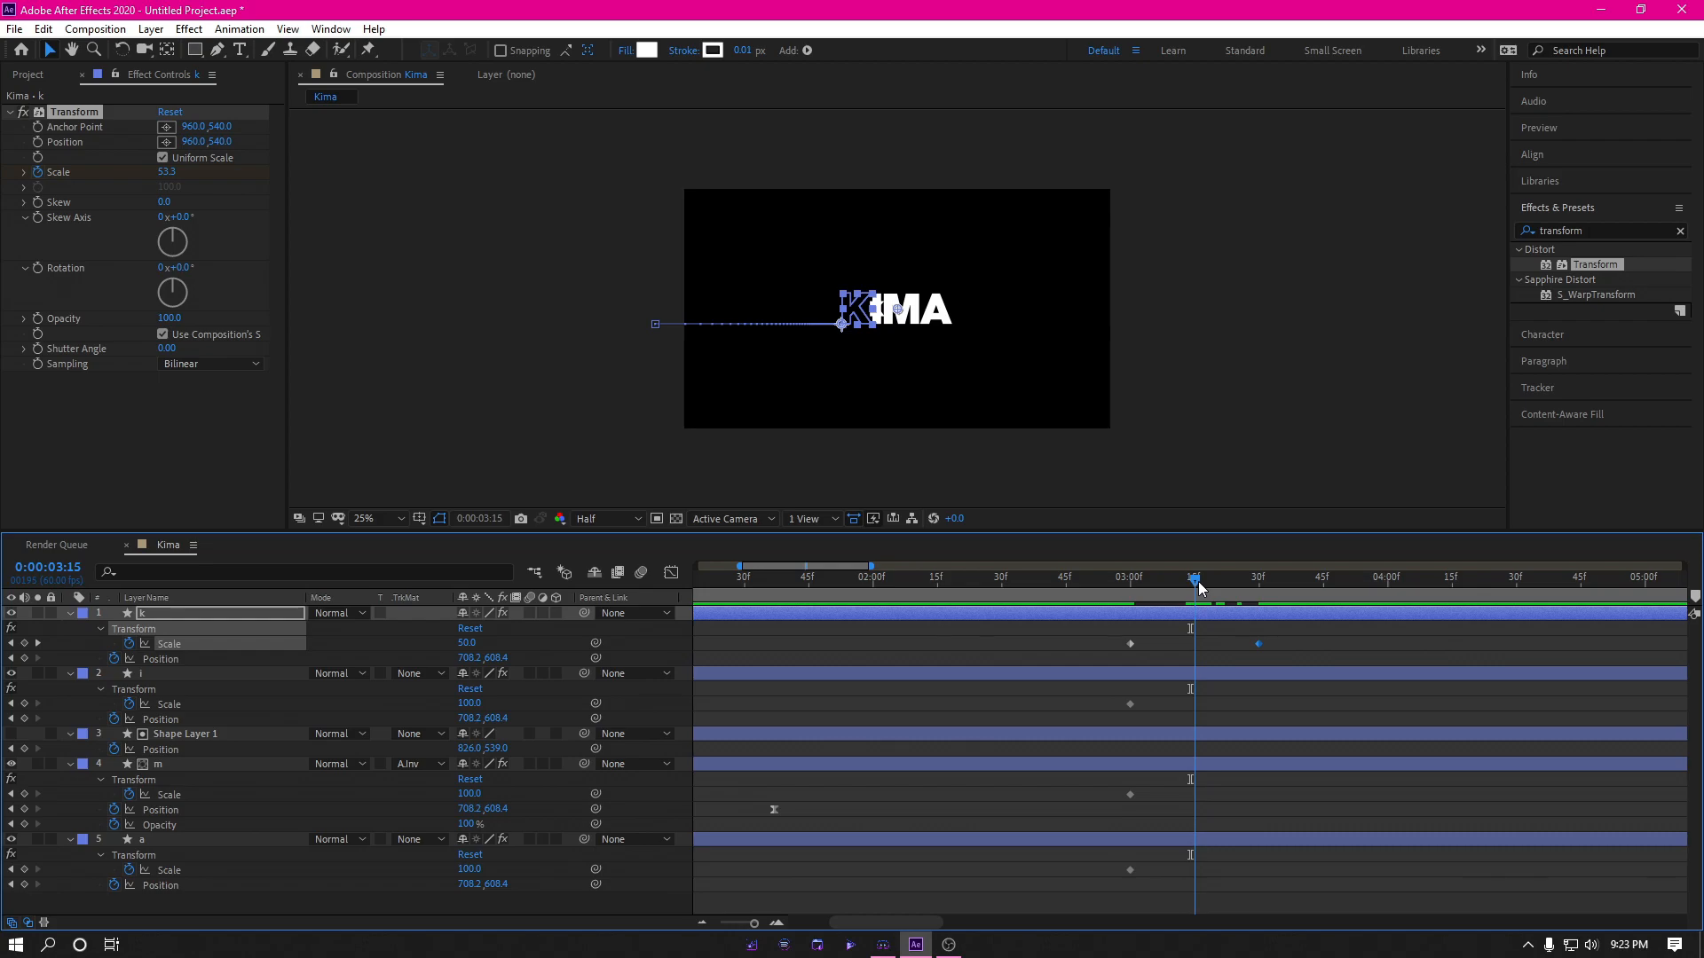
left_click_drag(1137, 706, 1197, 723)
left_click_drag(1197, 578, 1322, 583)
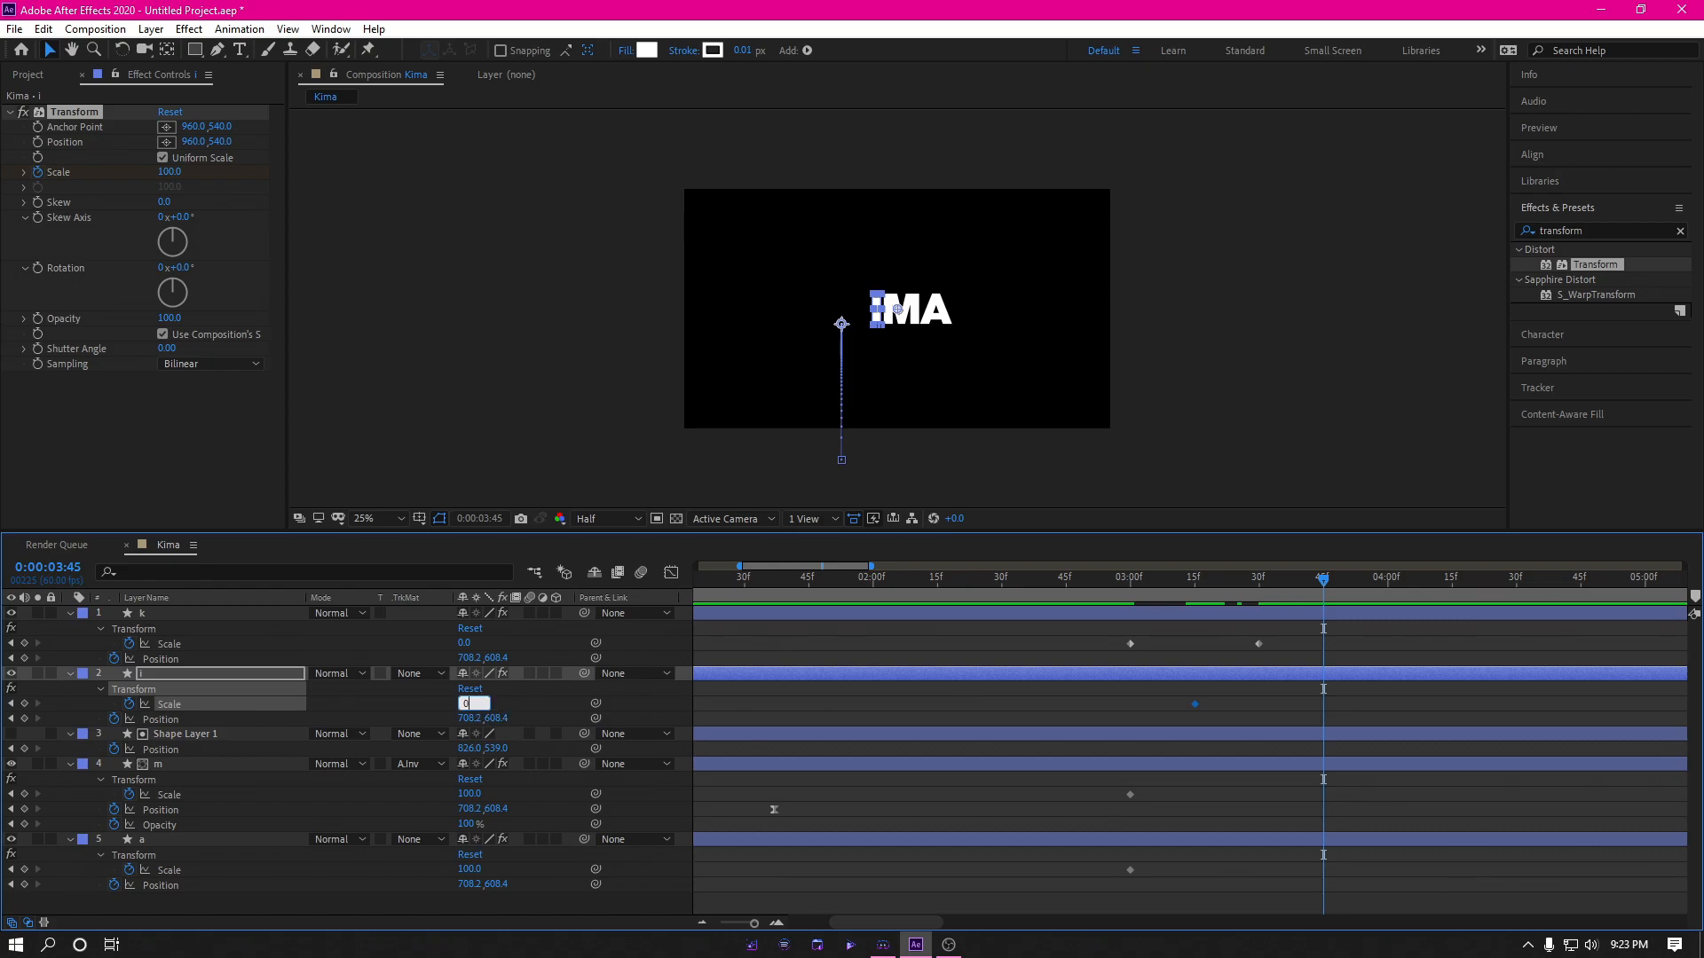
left_click_drag(1321, 581, 1145, 564)
key("space")
key("space")
Step: Move m's Scale keyframe to 0:00:03:29 and set its Transform Scale to 0 at 0:00:04:00
left_click_drag(1370, 582, 1304, 583)
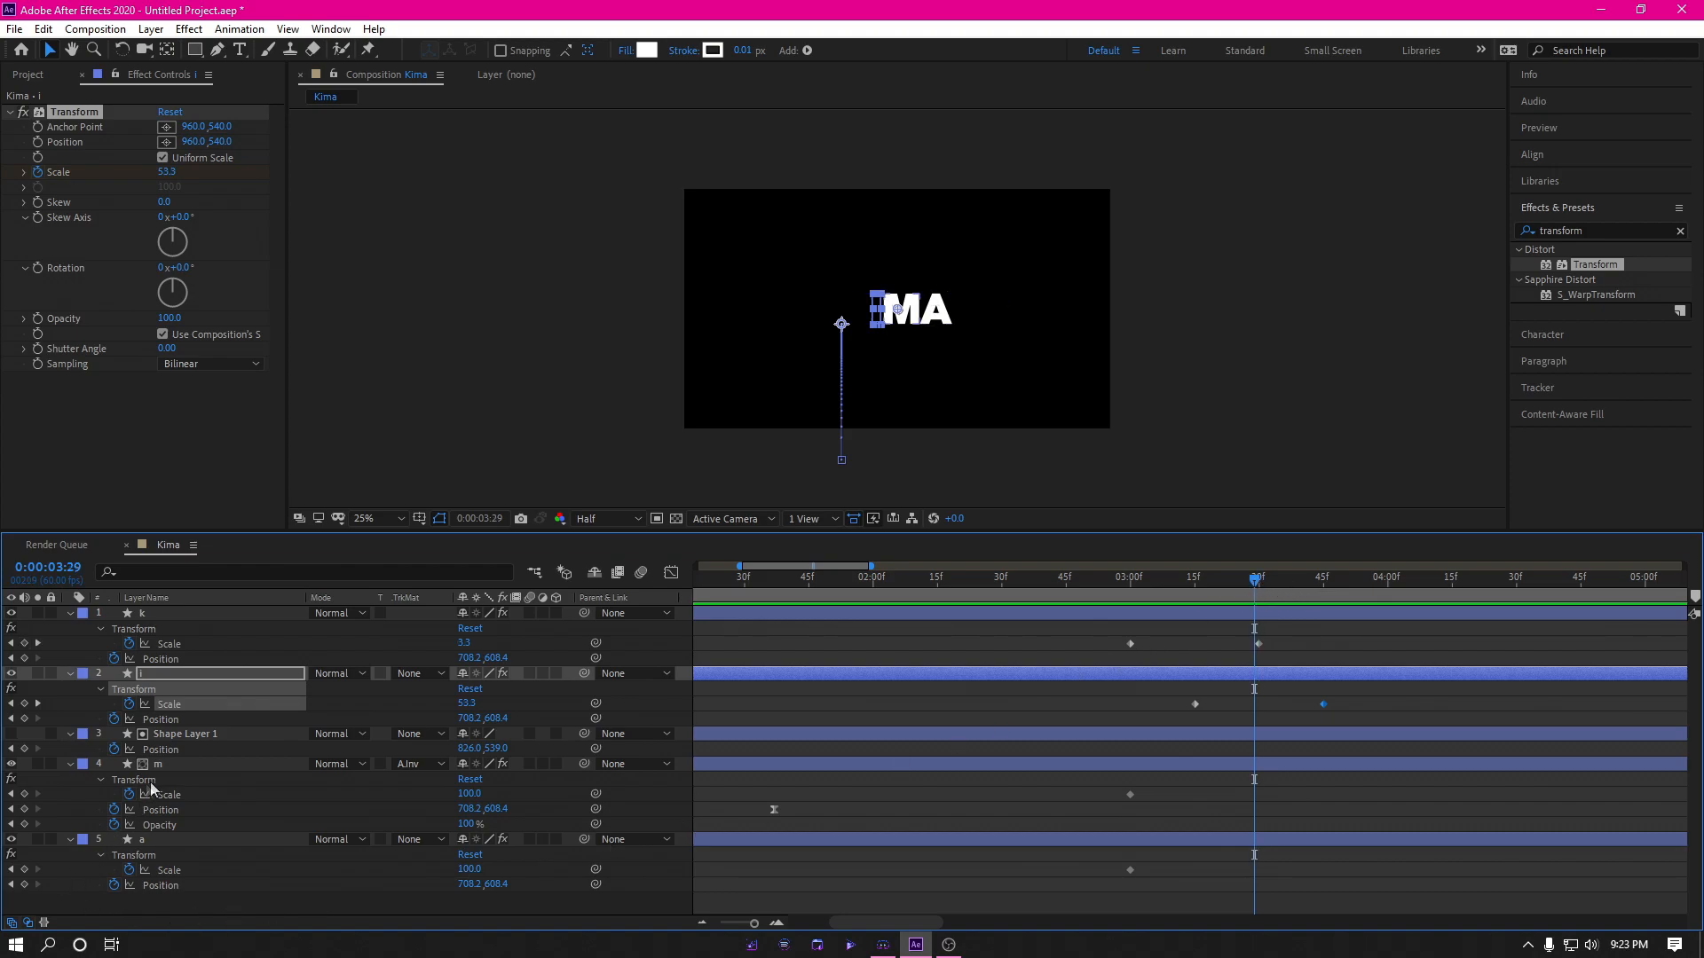
left_click_drag(1129, 795, 1253, 818)
left_click_drag(1255, 578, 1381, 595)
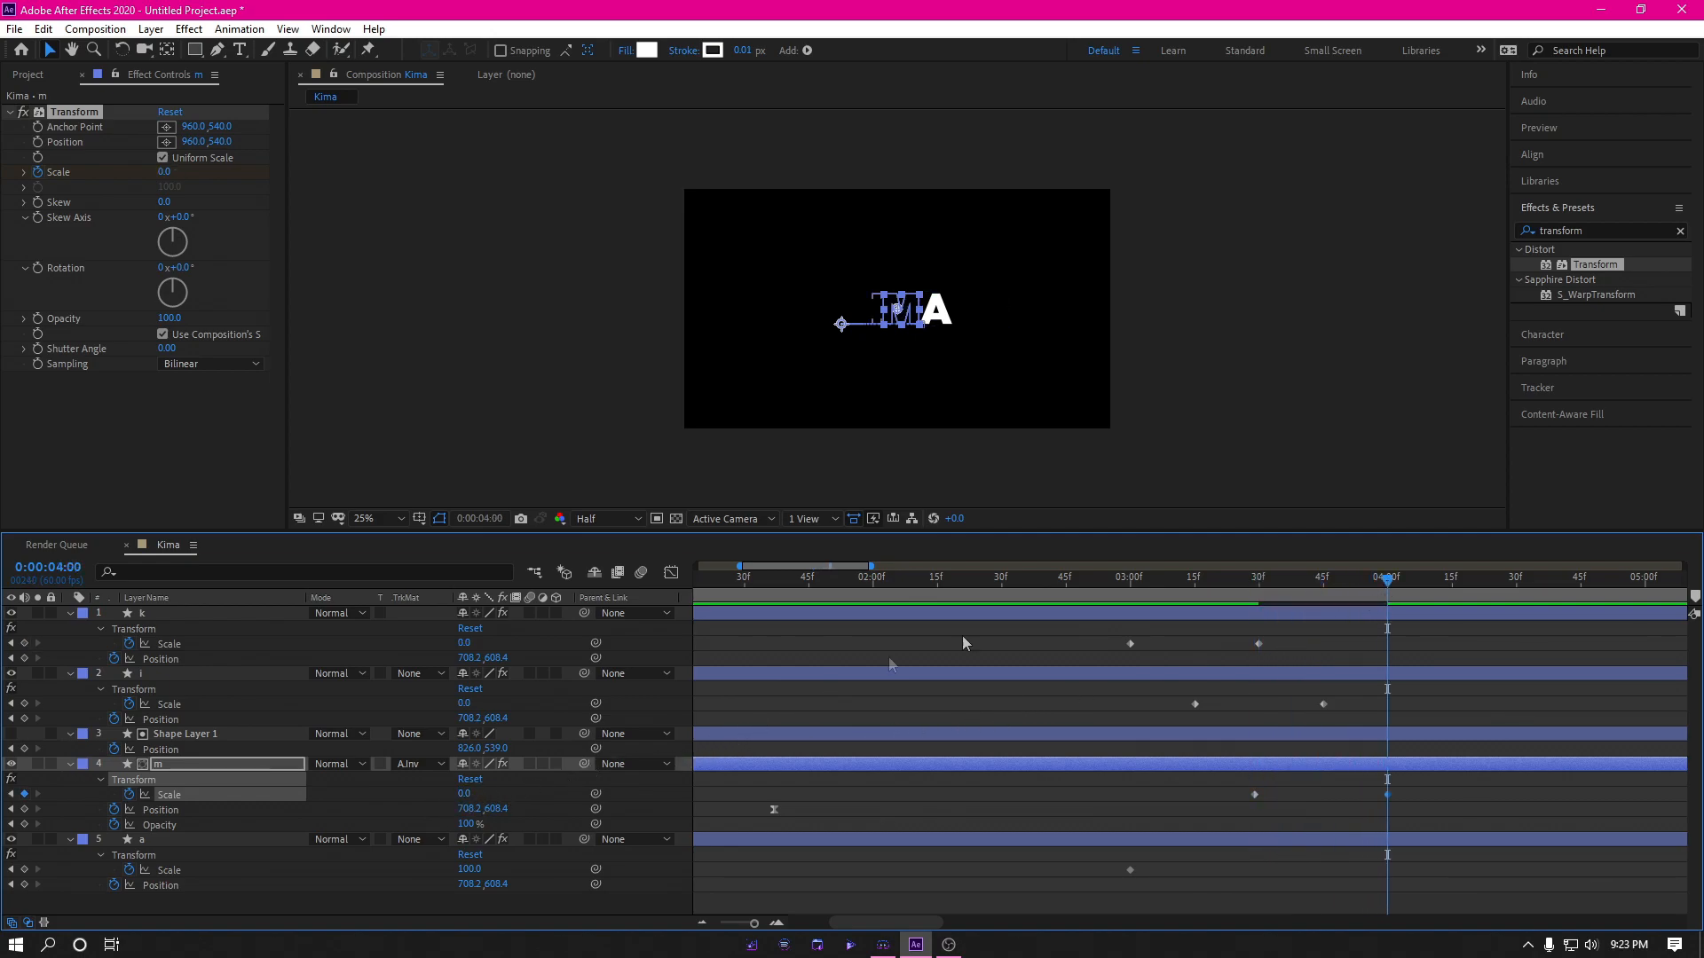
Step: Move a's Scale keyframe to 0:00:03:44, set its Transform Scale to 0 at 0:00:04:15, and preview the shrinking letters
left_click_drag(1388, 603, 1290, 628)
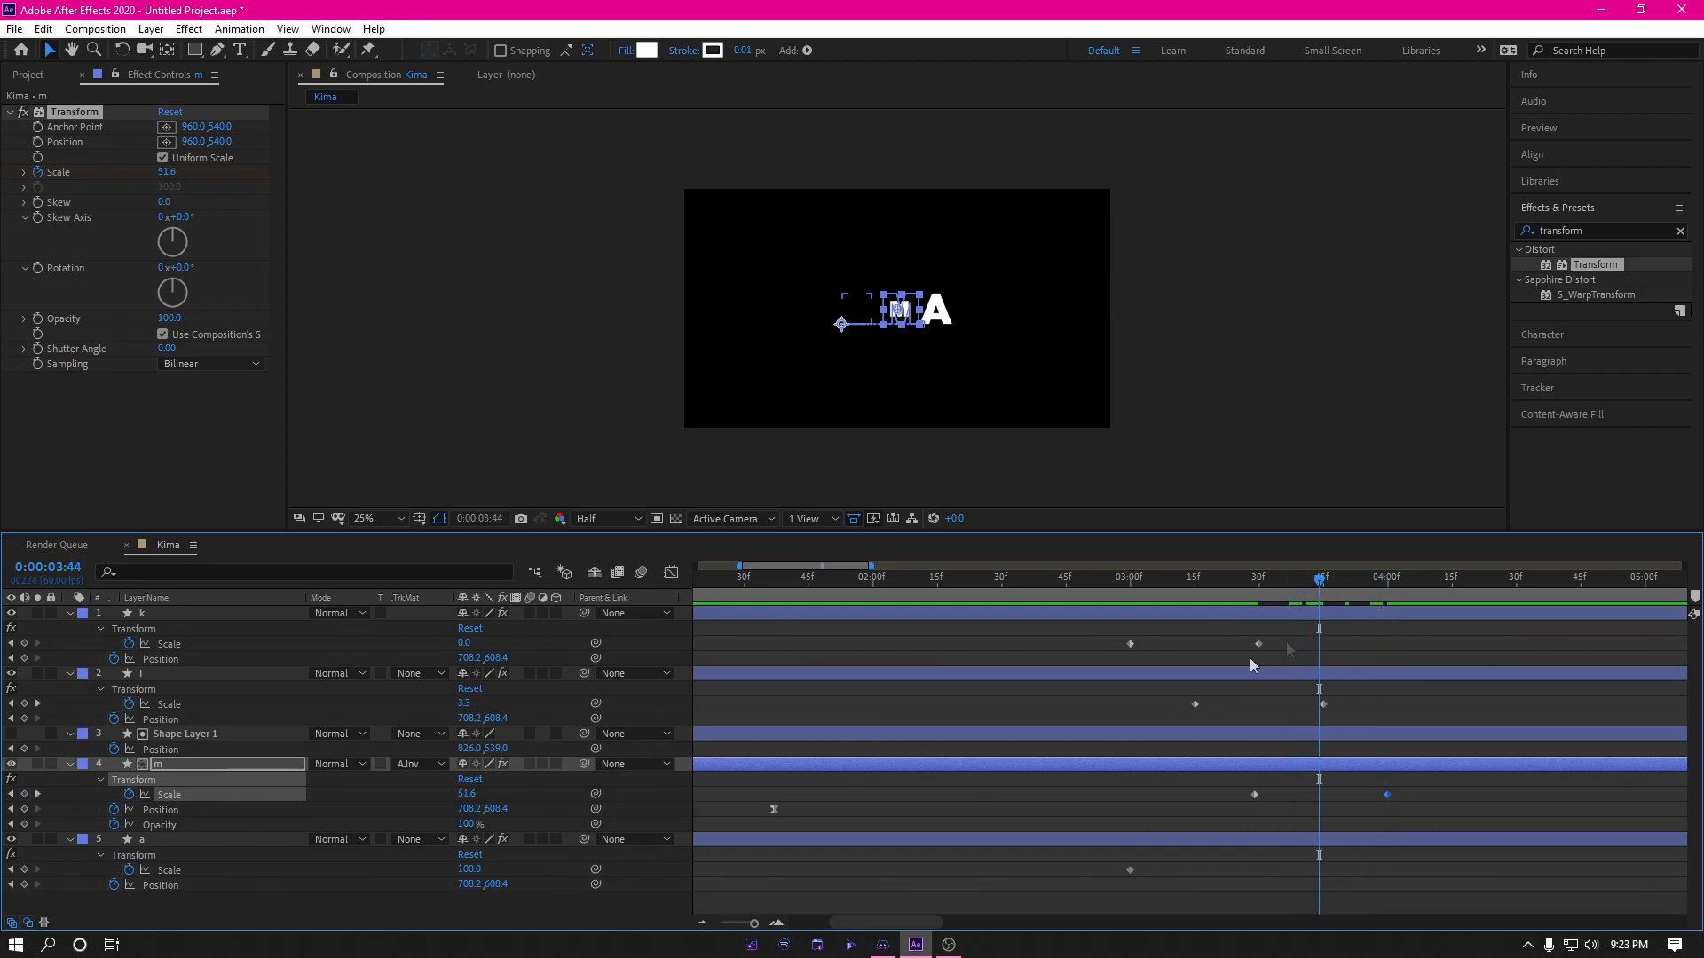
left_click_drag(1127, 870, 1320, 882)
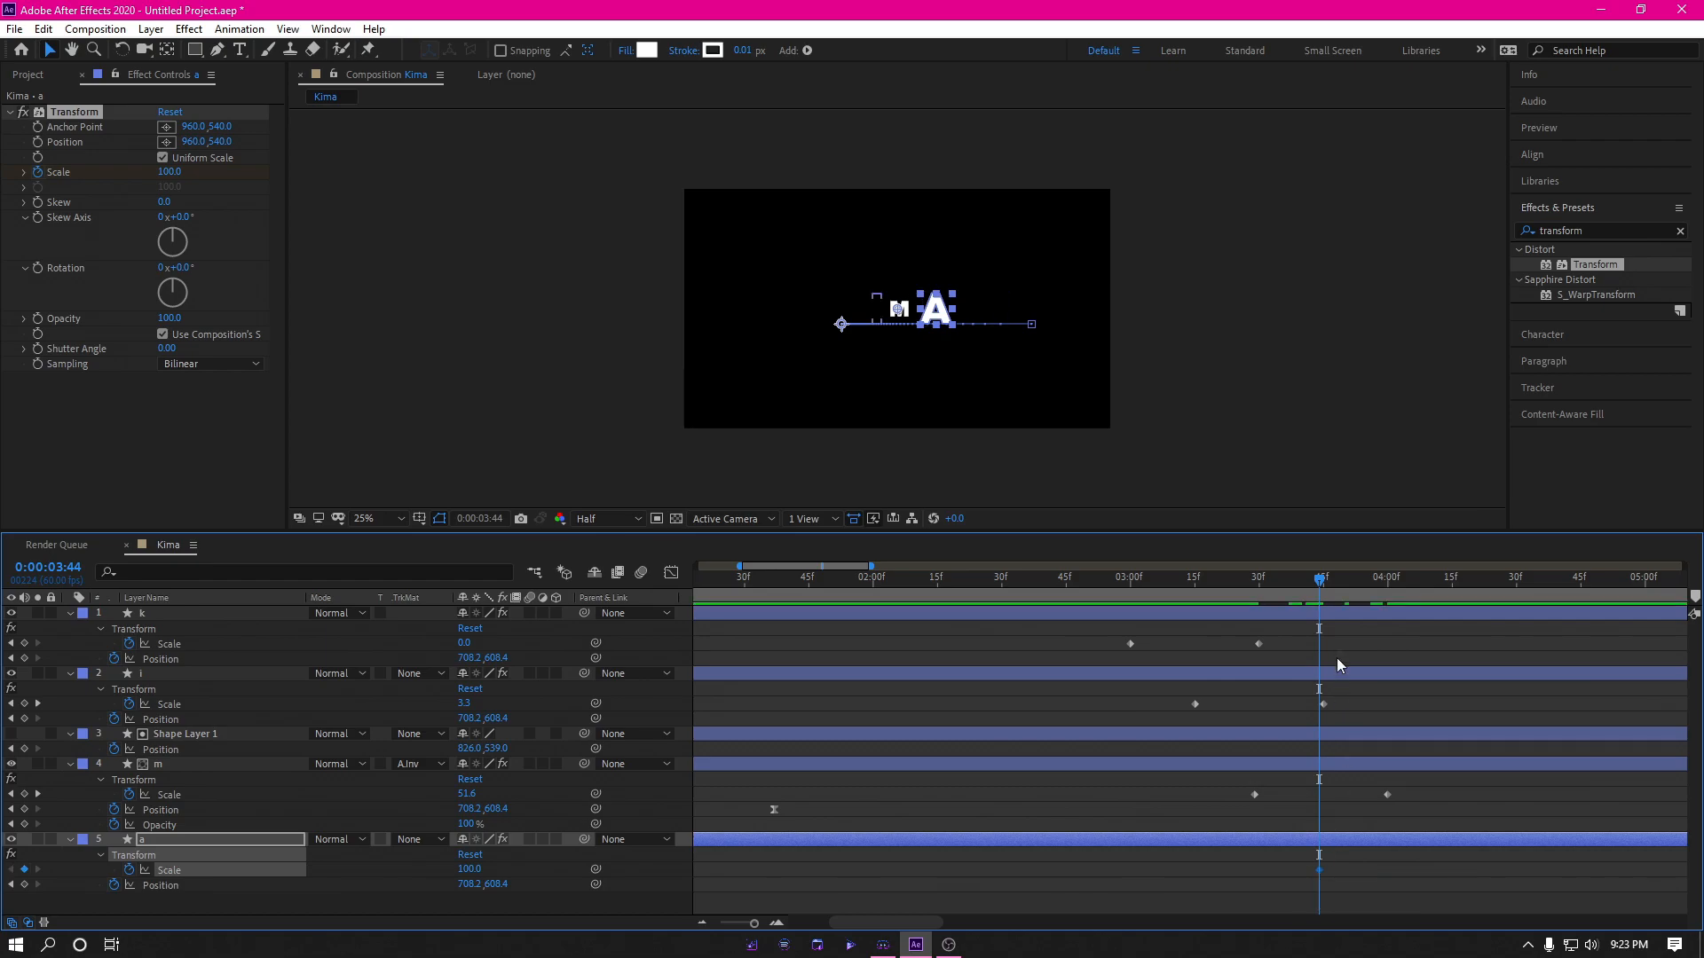
left_click_drag(1490, 611, 1451, 614)
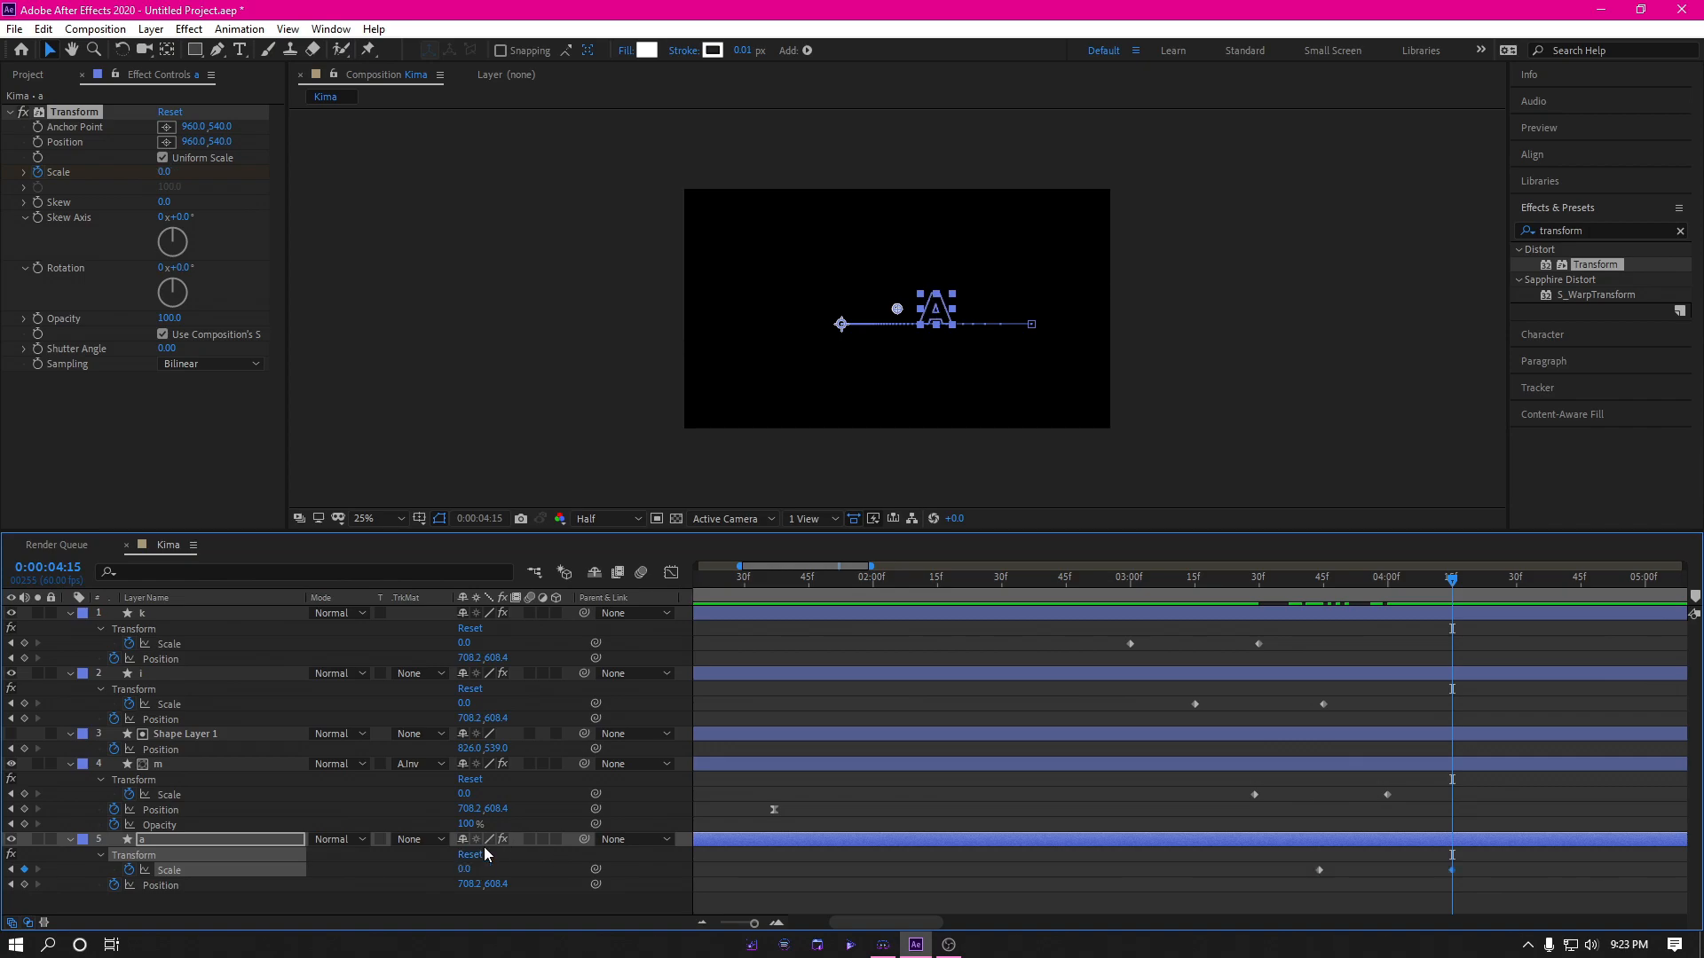
left_click_drag(1152, 605, 1062, 612)
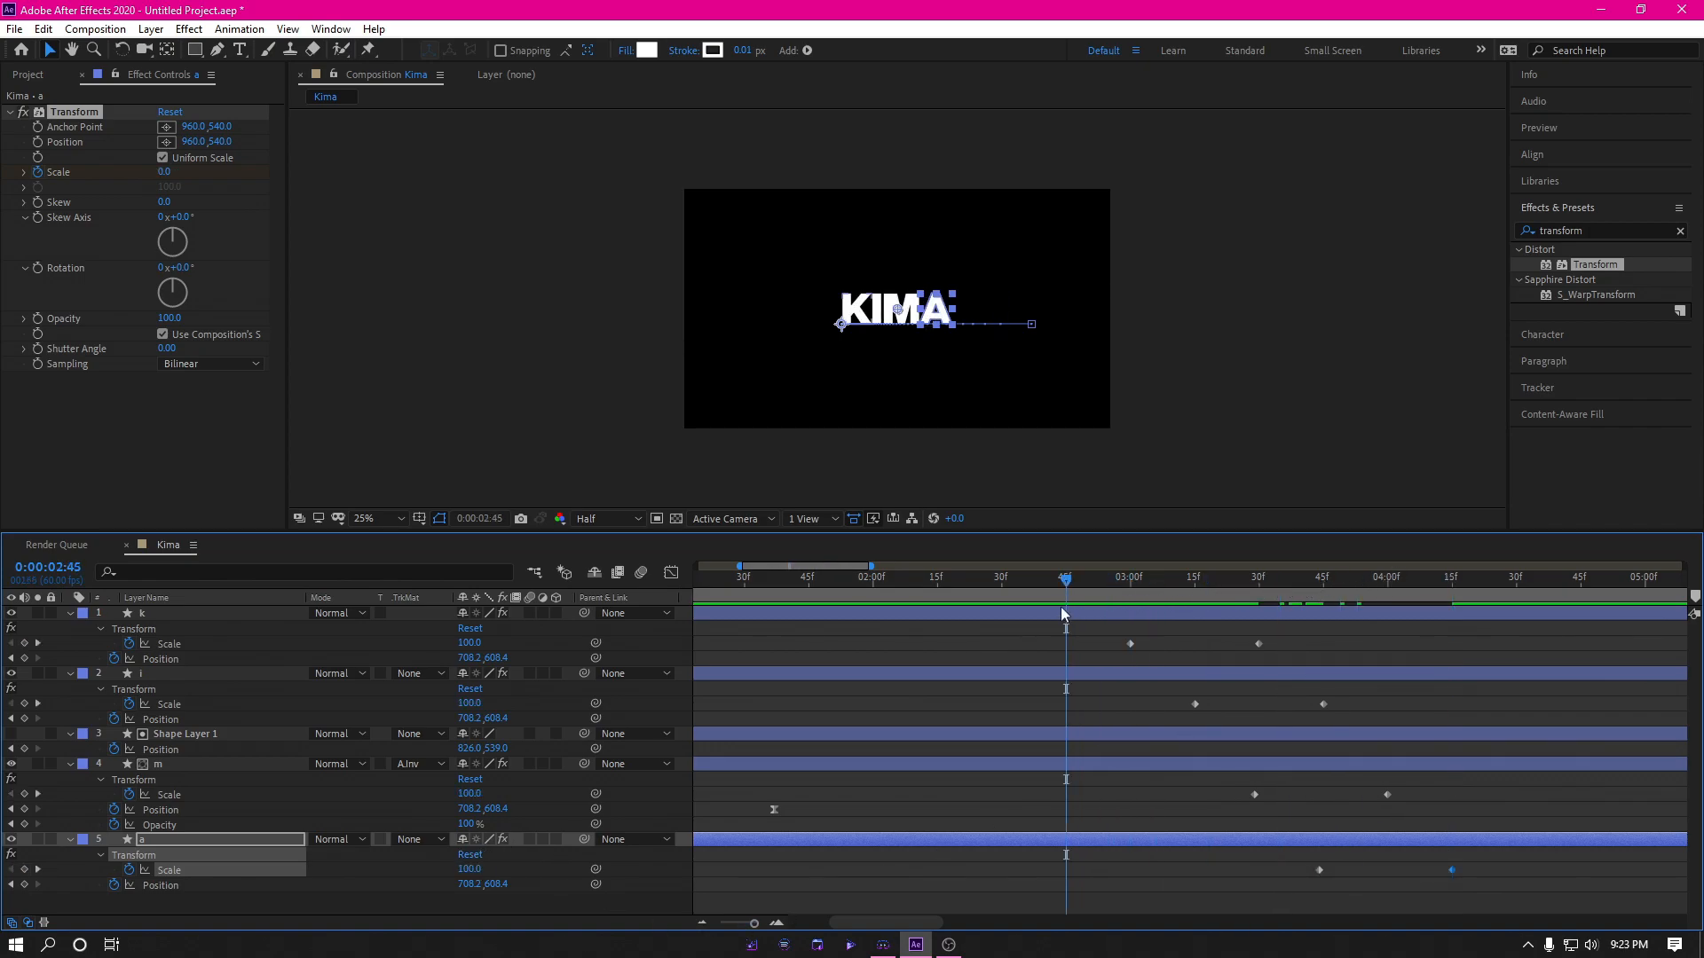
key("space")
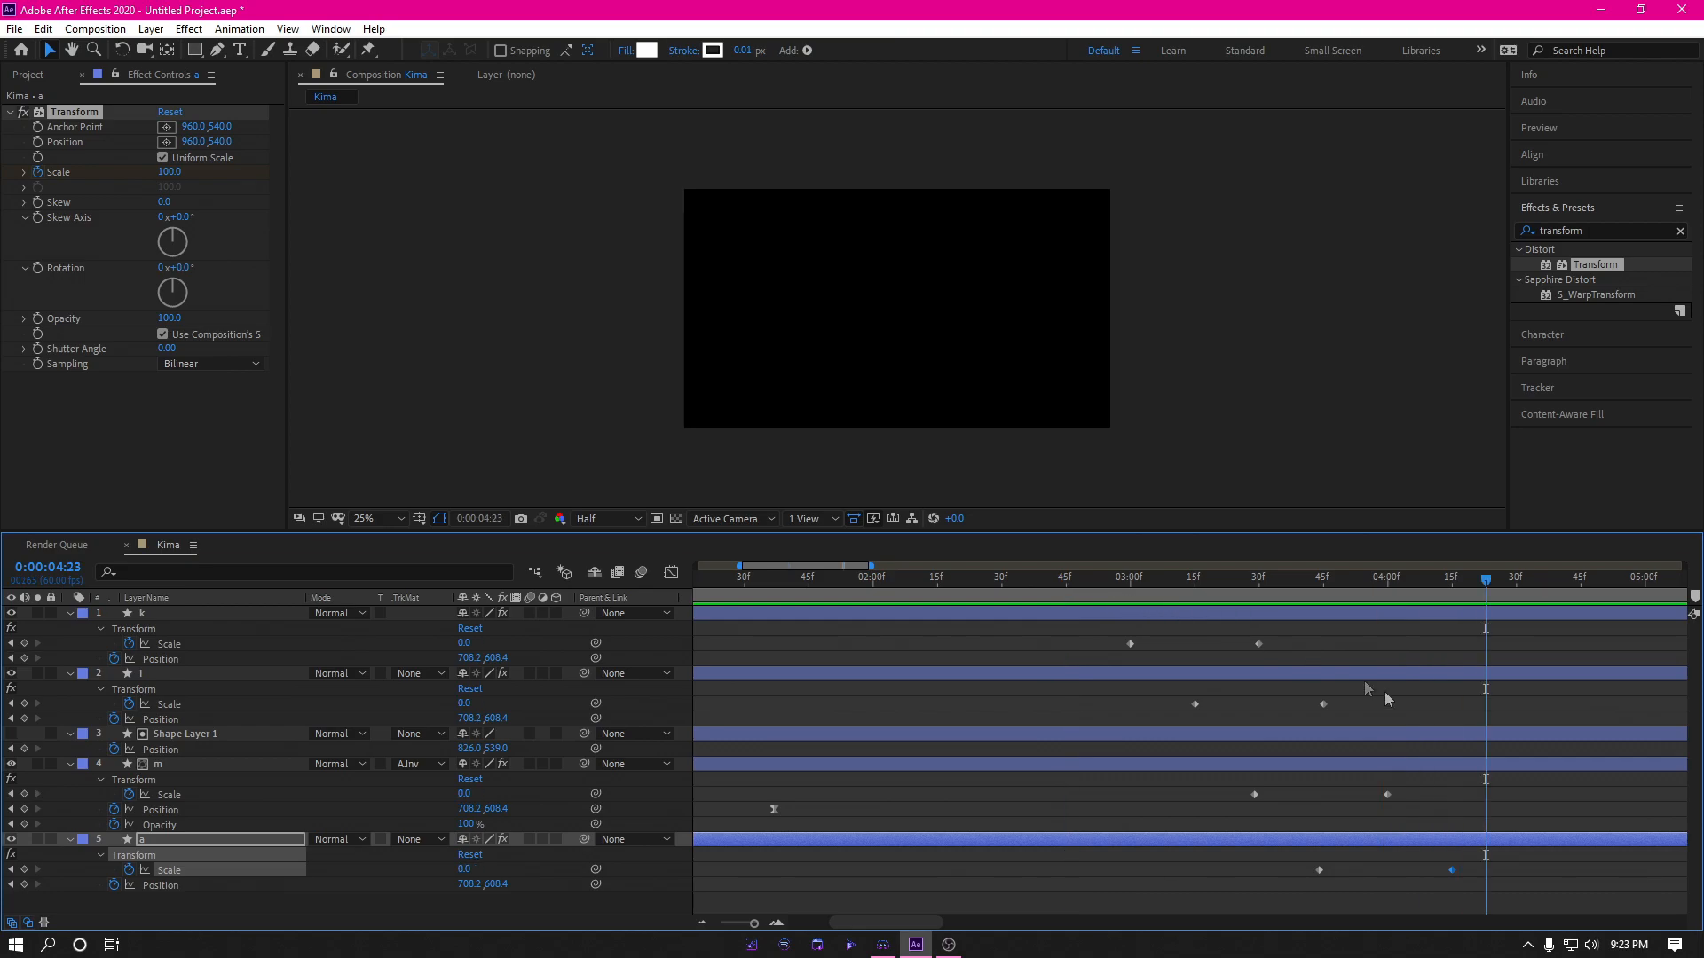
Step: Apply Easy Ease to both Transform Scale keyframes of each of the k, i, m and a layers
left_click(1510, 895)
left_click_drag(1456, 594, 1082, 642)
left_click_drag(1344, 631, 1094, 657)
key("F9")
left_click(1153, 706)
left_click_drag(1400, 727, 1127, 694)
key("F9")
left_click_drag(1422, 793, 1199, 802)
key("F9")
left_click_drag(1495, 867, 1235, 896)
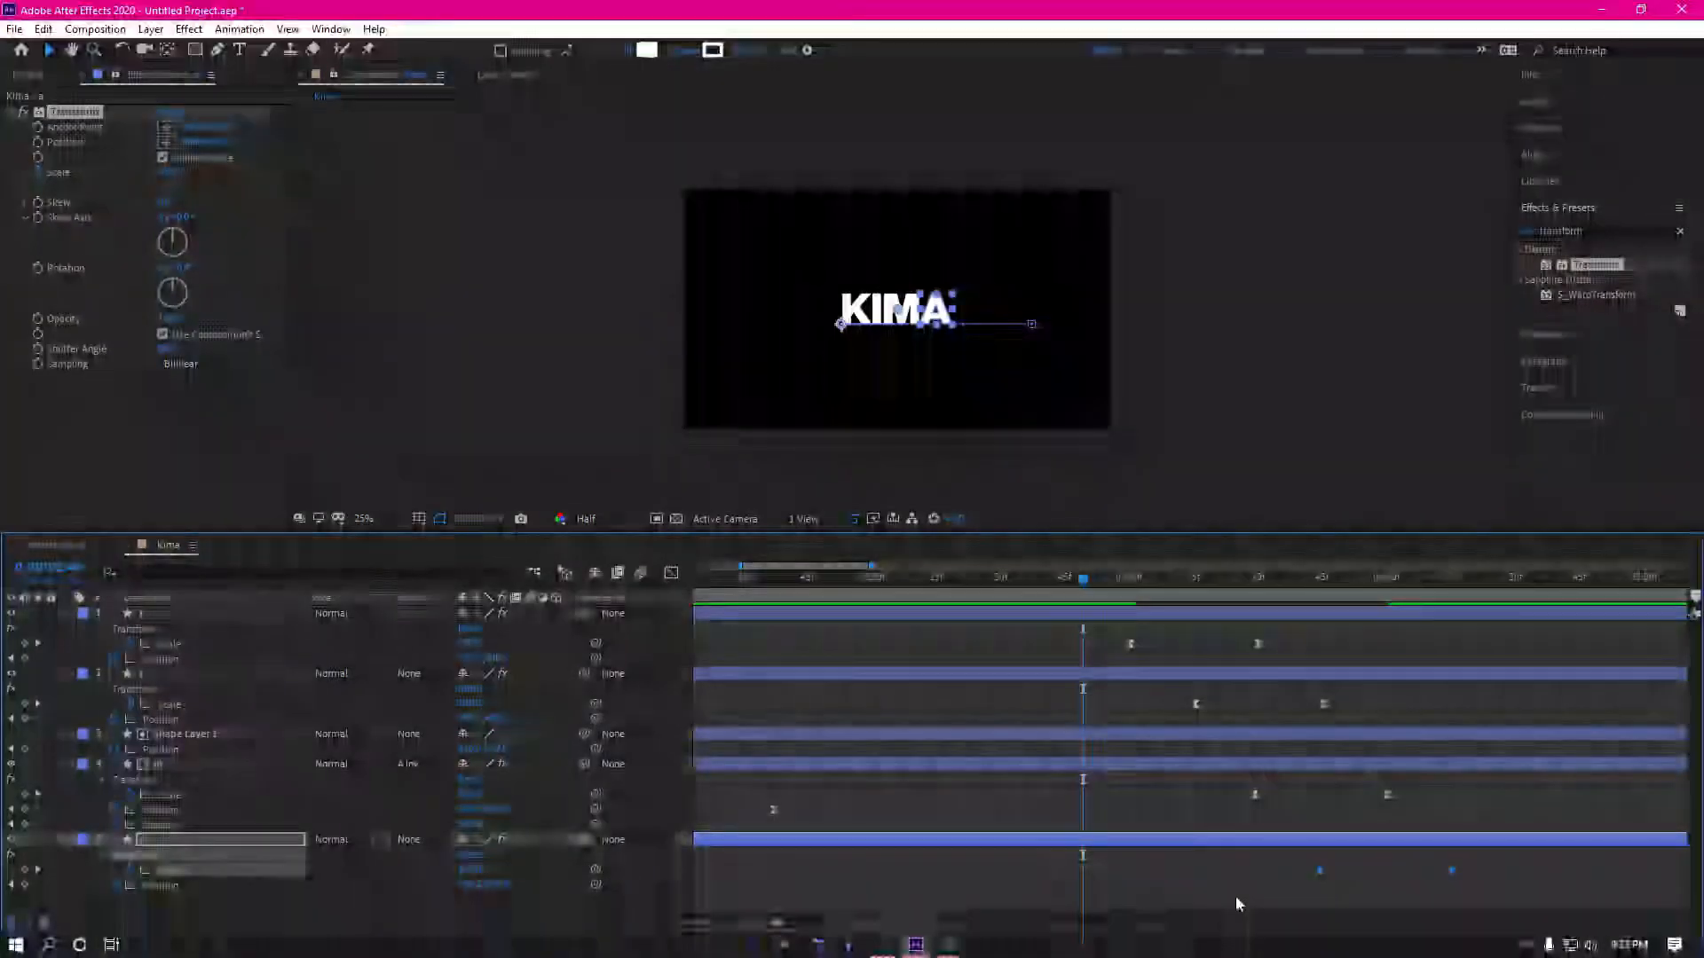
key("F9")
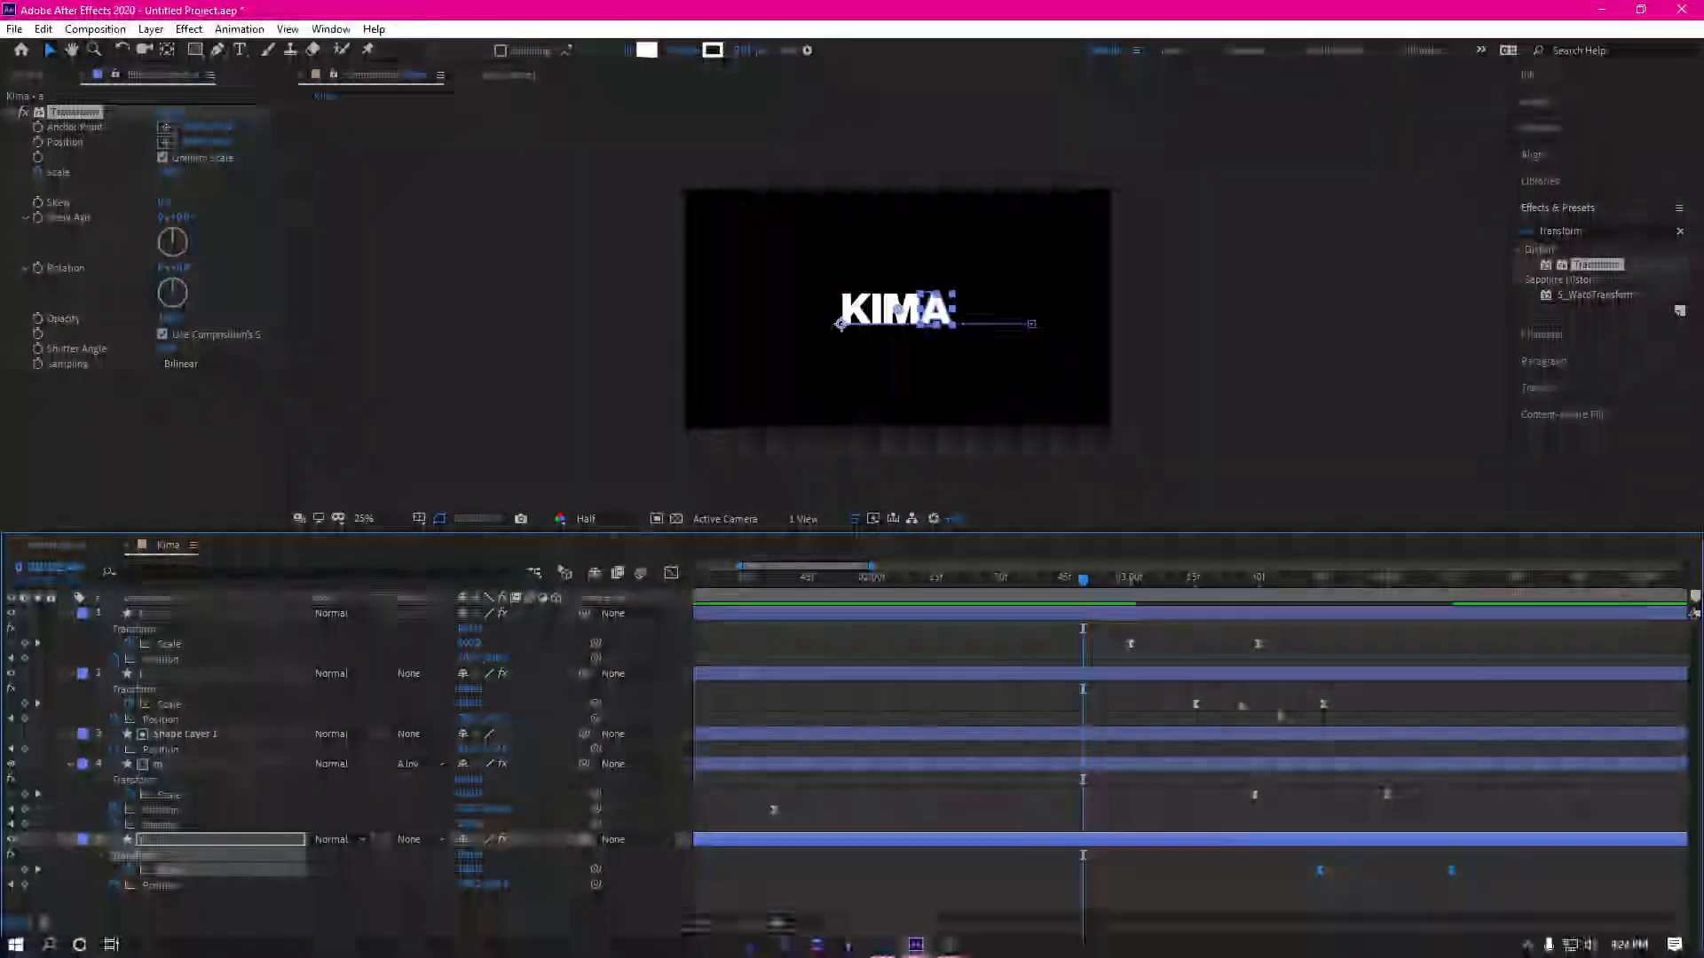
Step: Reshape the speed curve of k's Scale keyframes so it peaks slightly before the middle, checking the motion by preview
left_click_drag(1300, 670, 1046, 630)
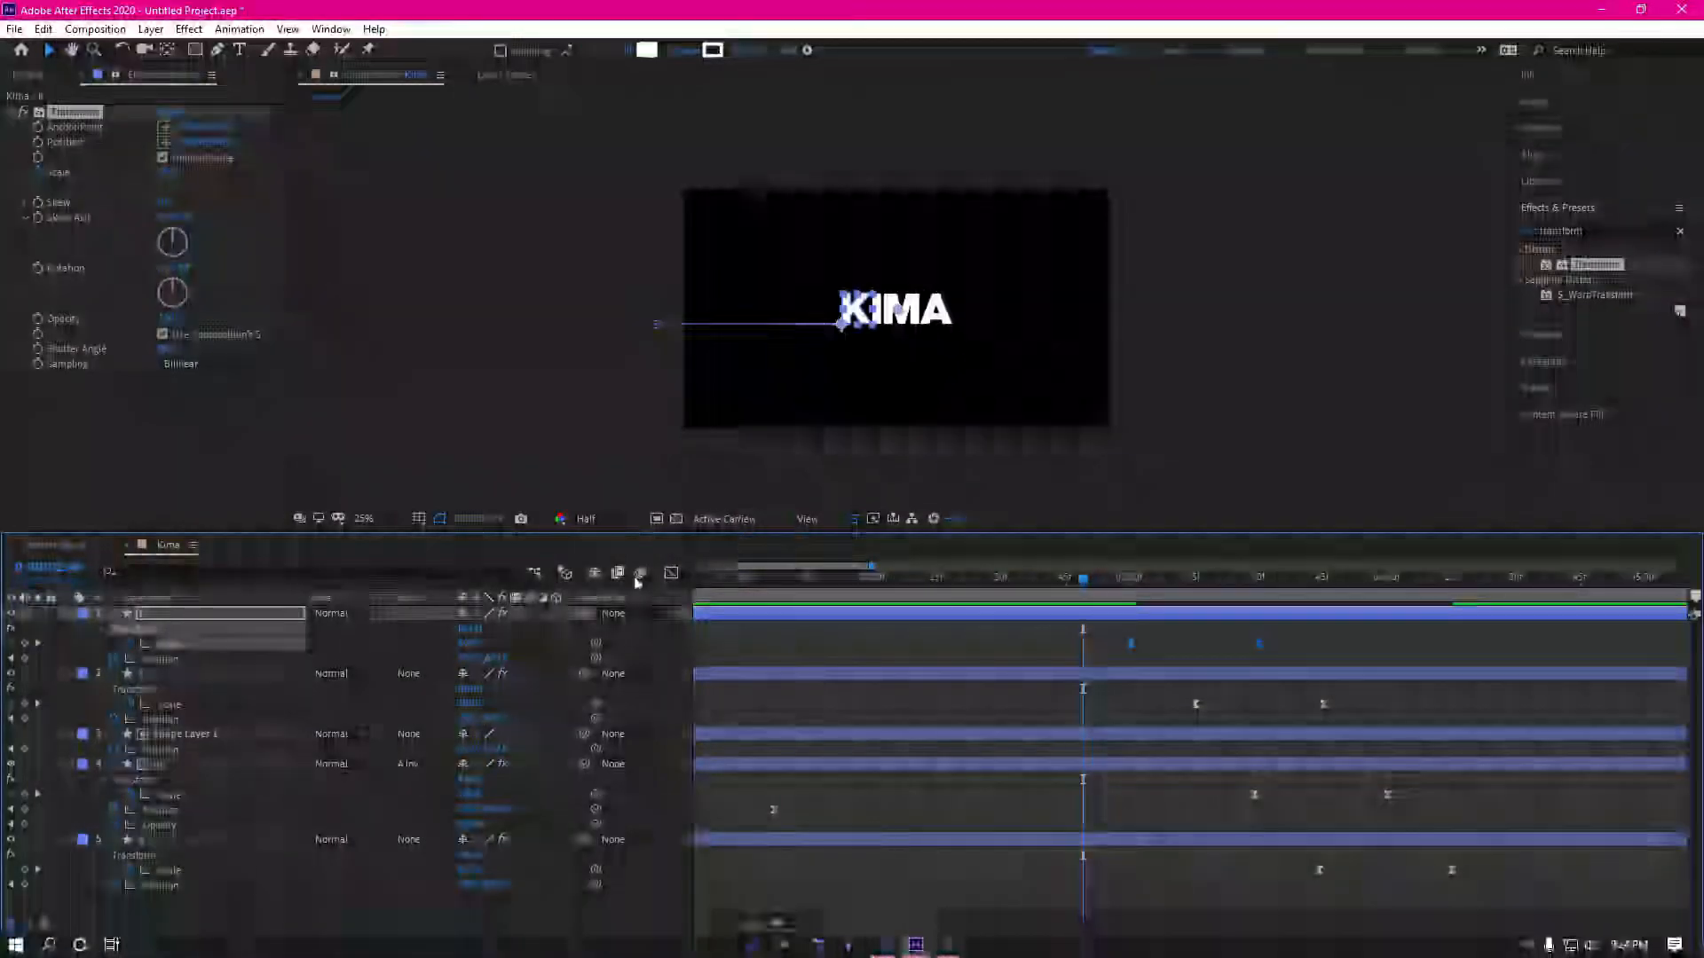
left_click(671, 572)
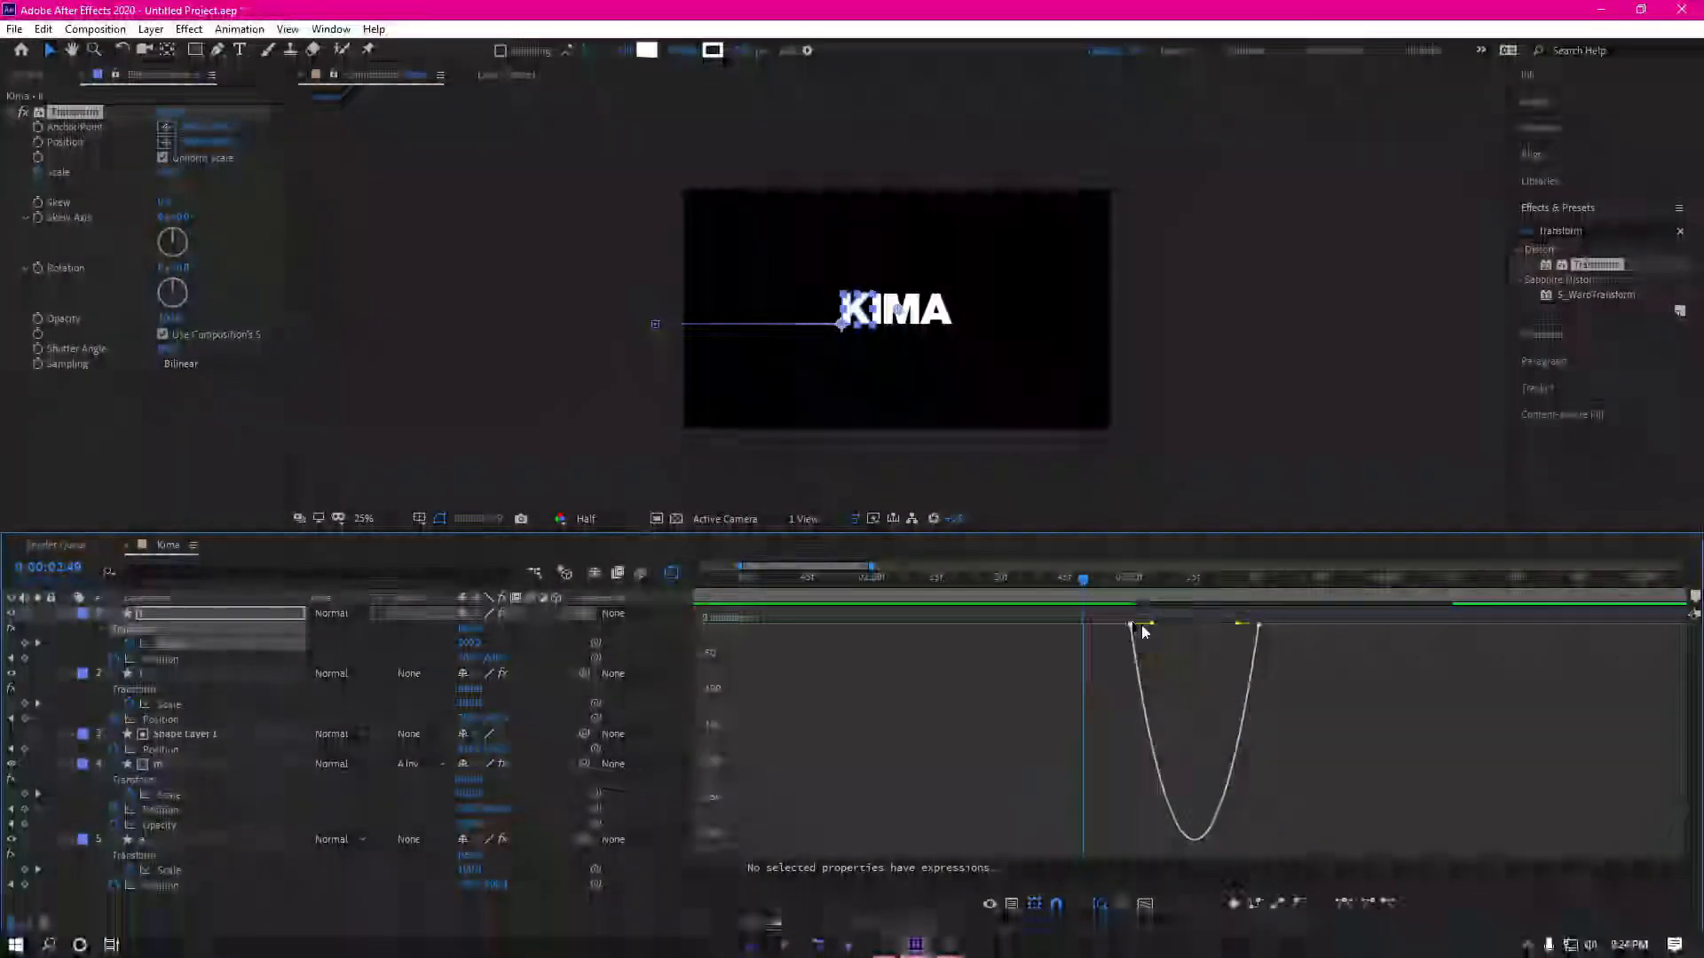
left_click_drag(1238, 624, 1195, 624)
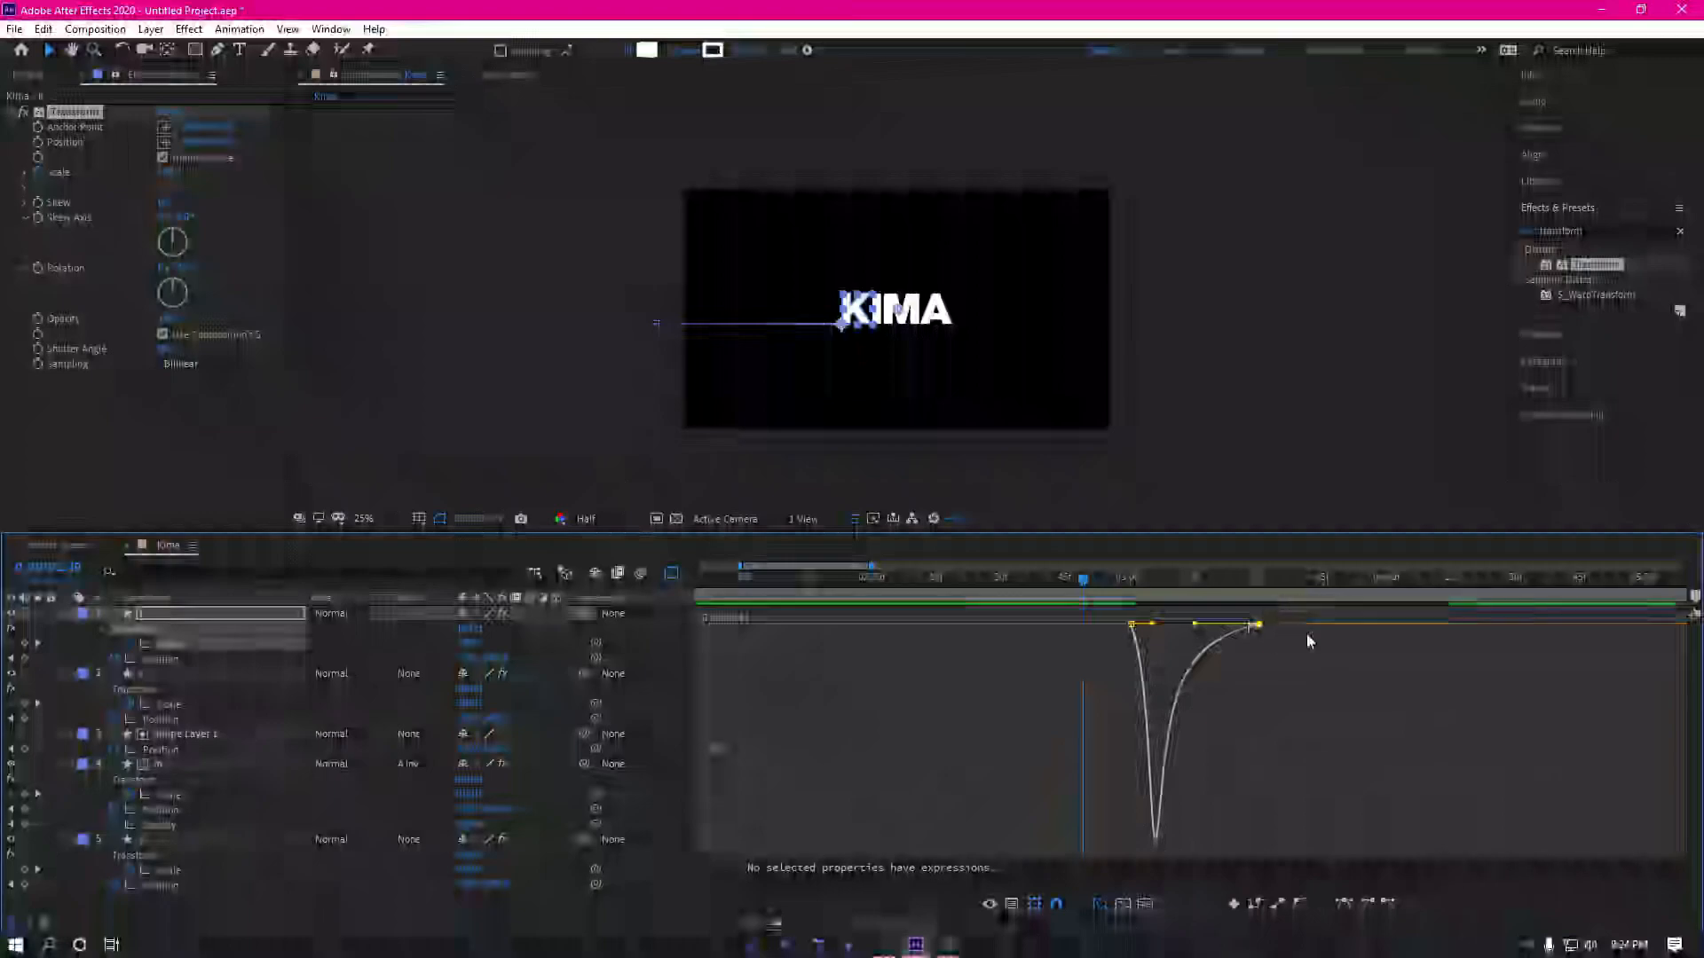
key("space")
left_click(1197, 581)
left_click_drag(1153, 623, 1144, 632)
left_click(1120, 599)
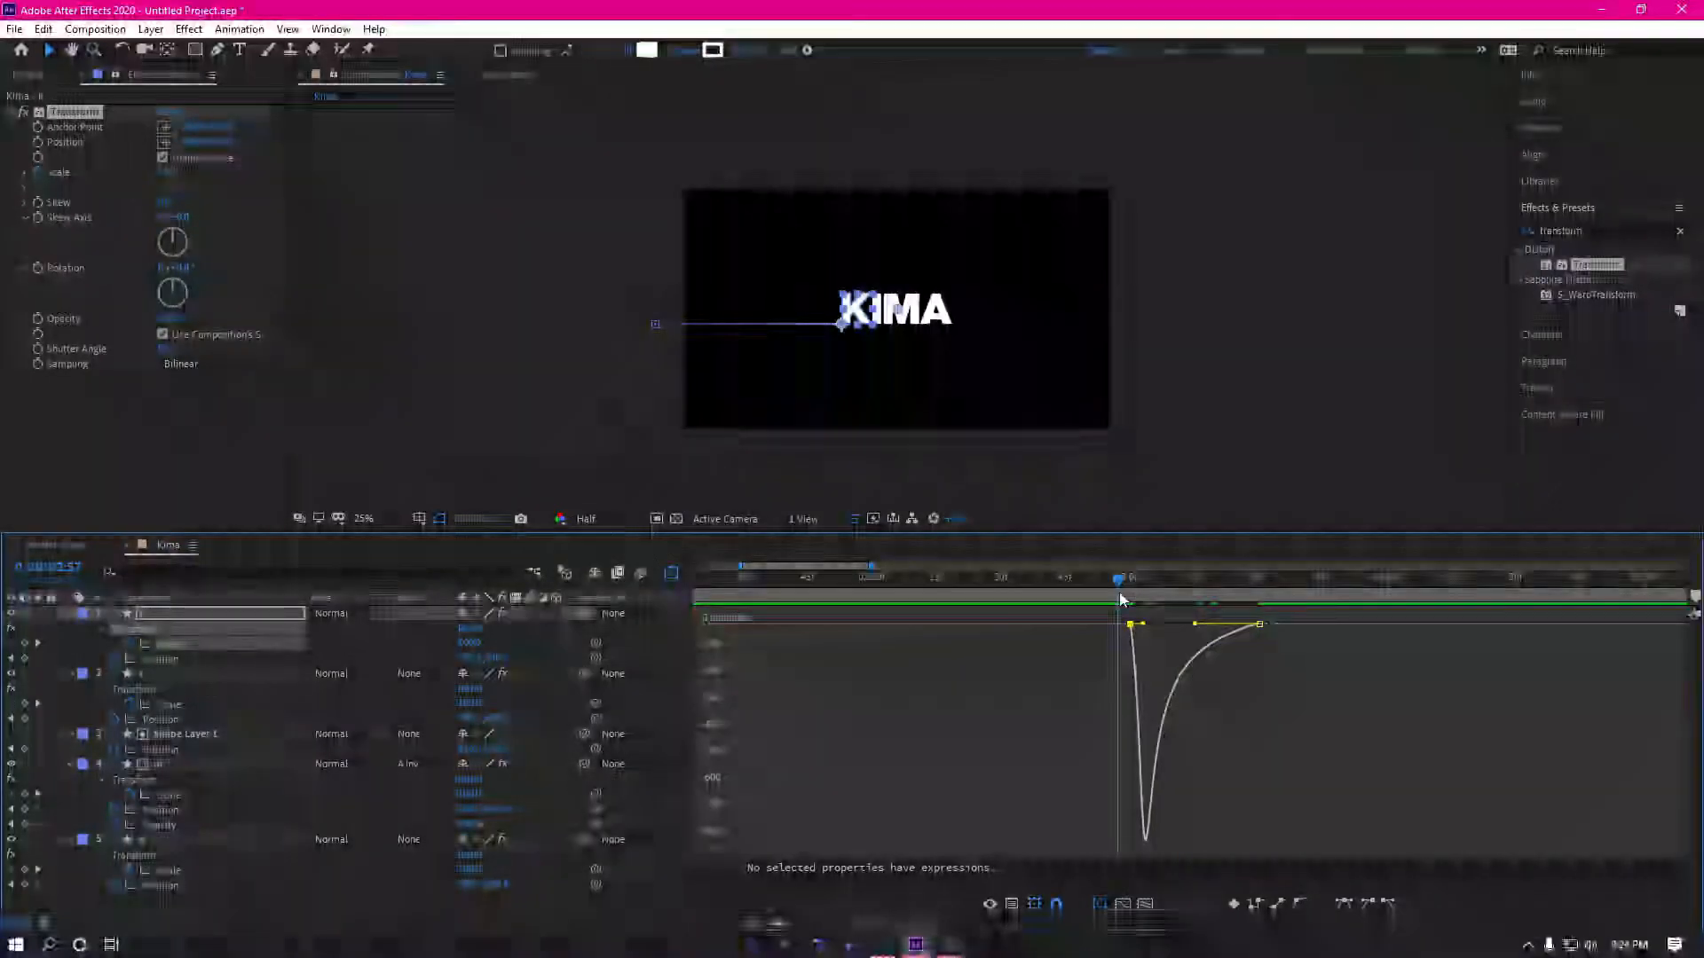
key("space")
left_click_drag(1142, 623, 1217, 624)
left_click(1154, 593)
key("space")
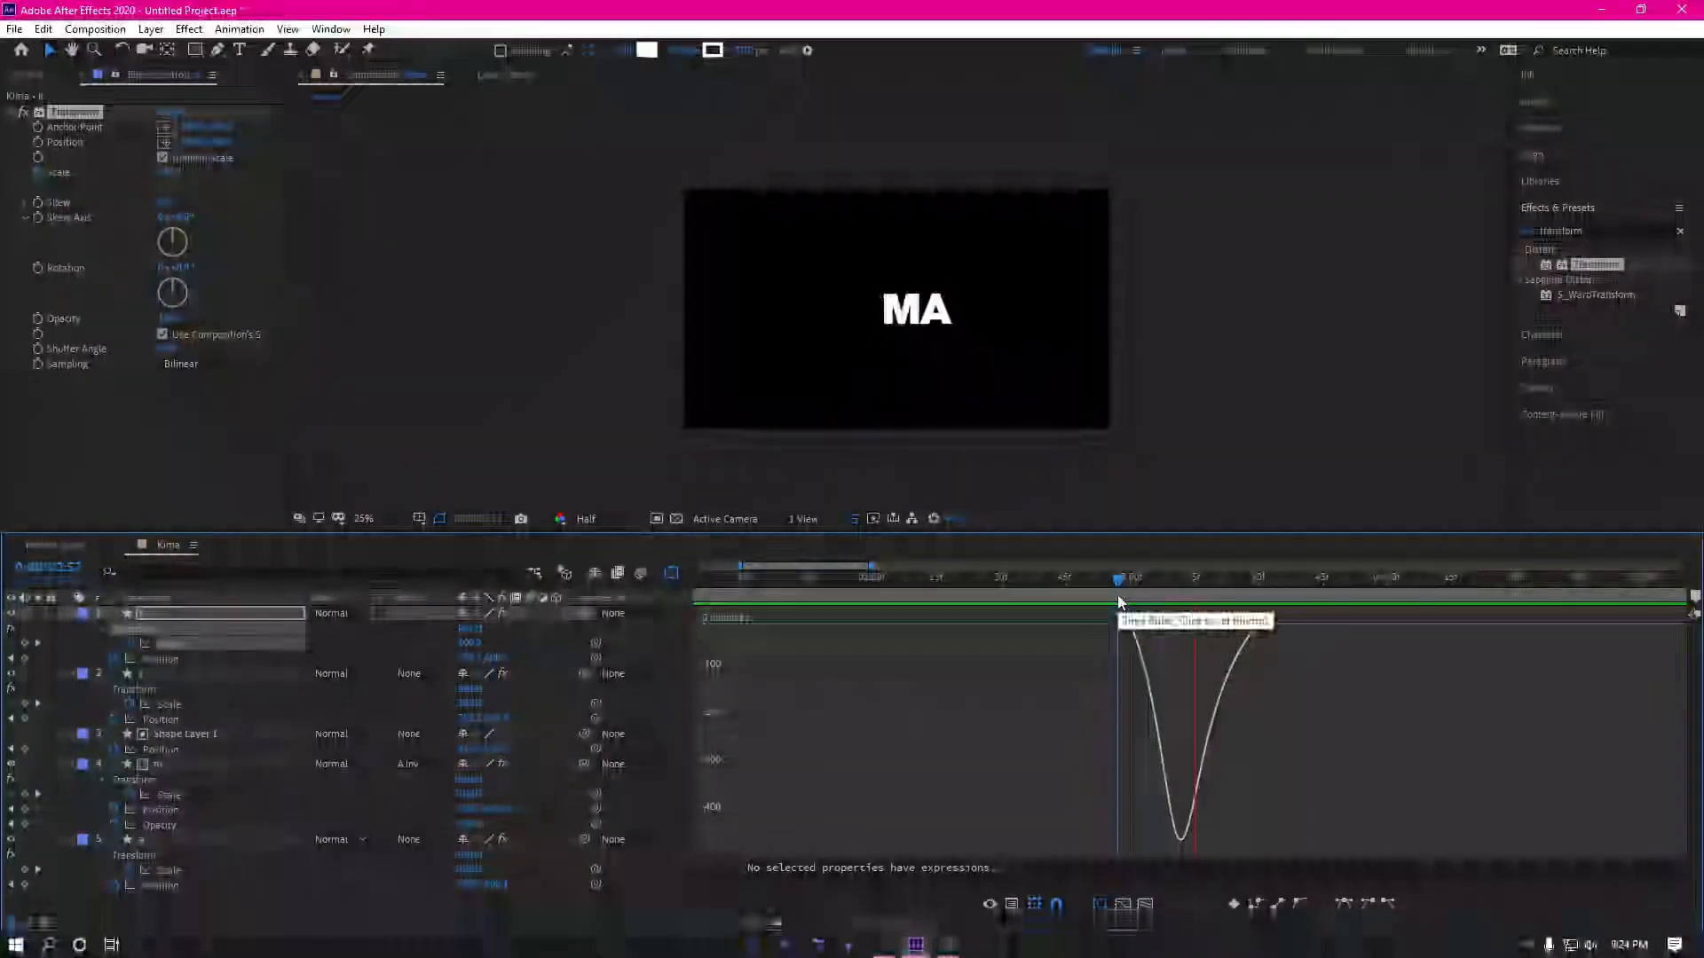
left_click(672, 573)
Step: Reshape the speed curve of i's Scale keyframes so it peaks before the middle with a longer ease-out, and preview it
key("ctrl+Down")
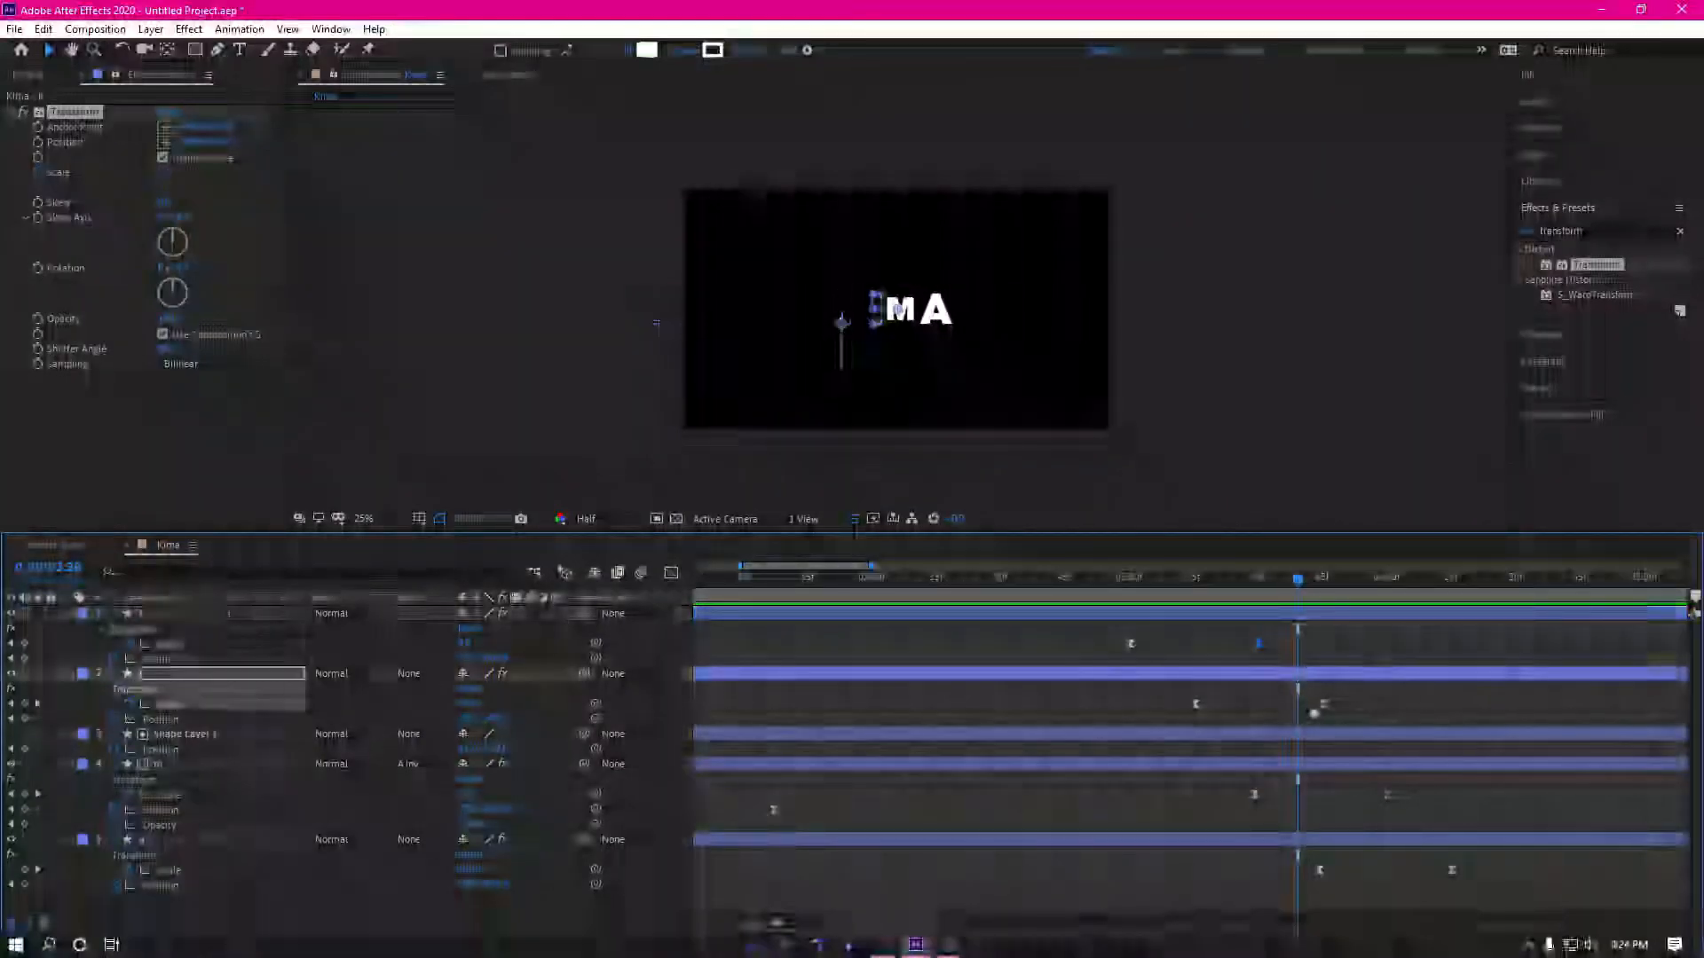
left_click(672, 573)
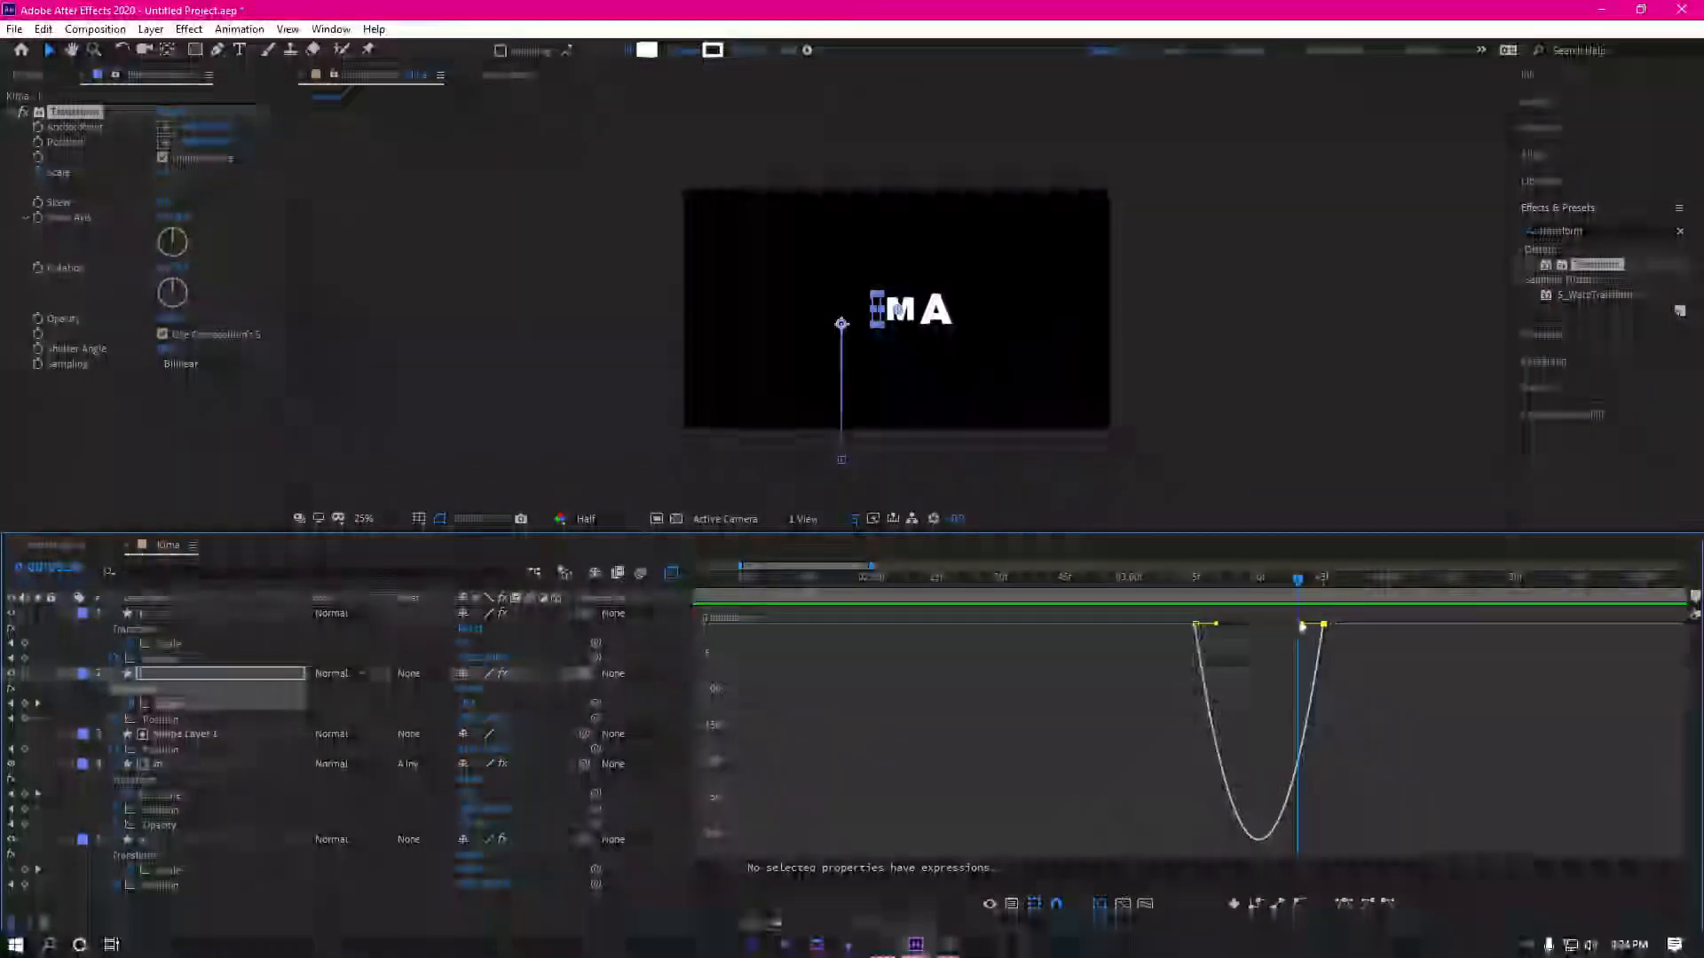
left_click_drag(1300, 622, 1223, 624)
left_click(1176, 593)
key("space")
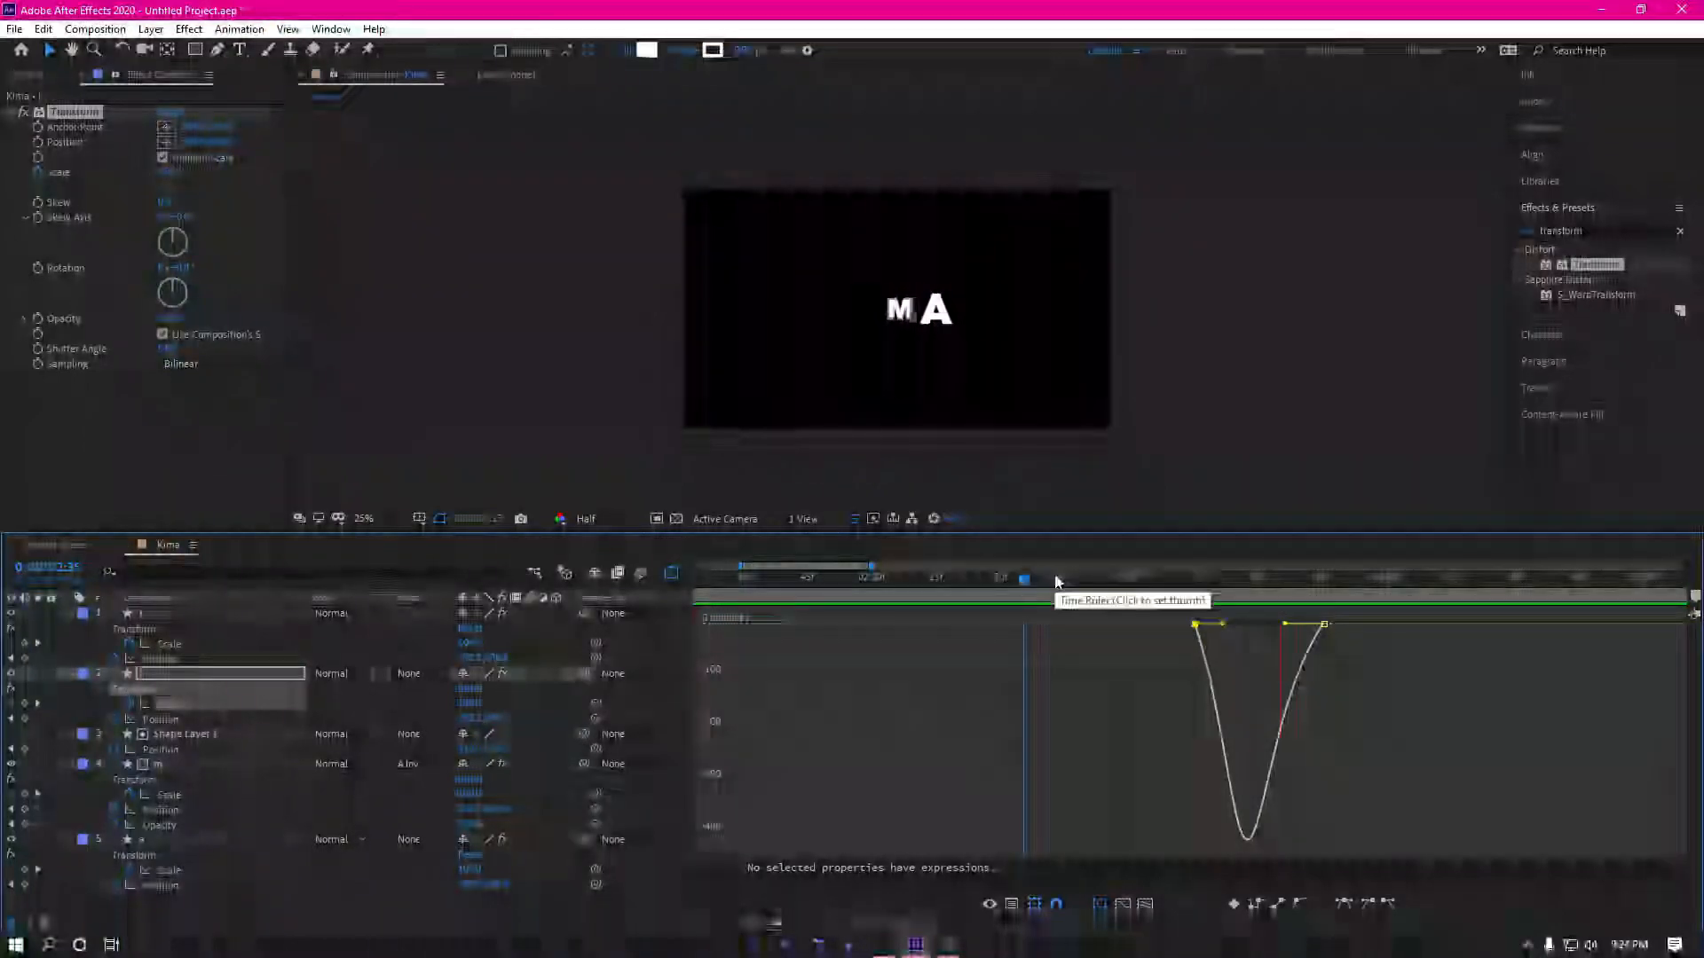
key("shift+F3")
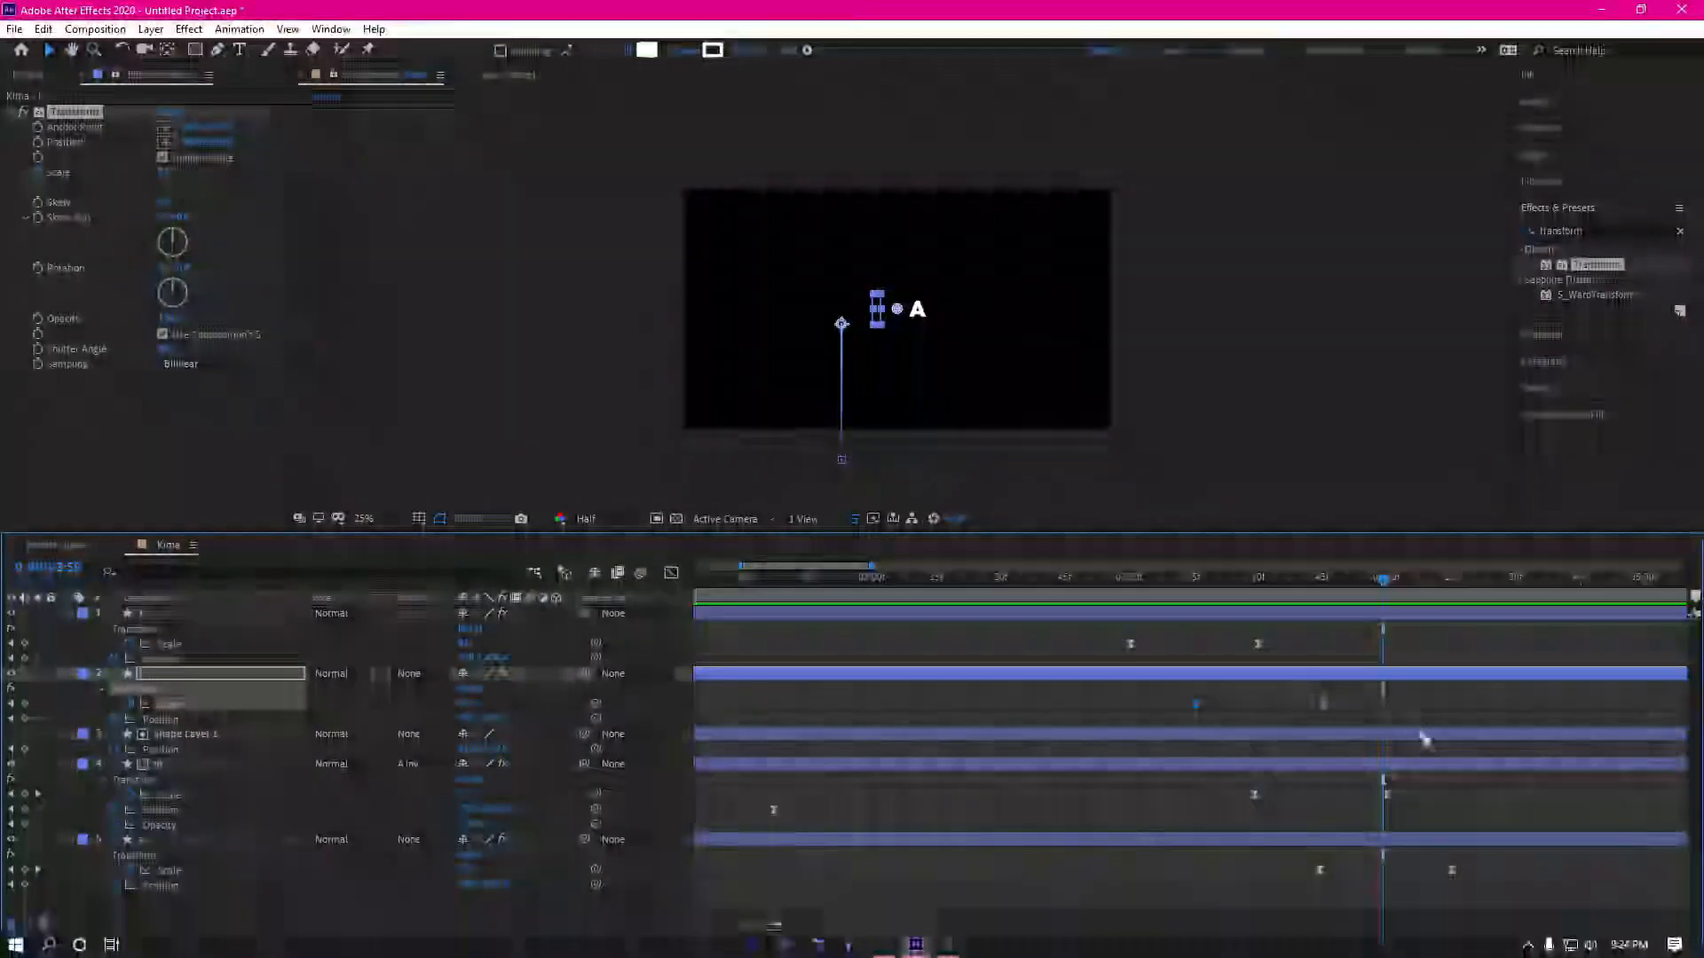
Step: Lengthen the ease handles of m's Scale keyframes so the speed curve peaks early and slows gradually
left_click(1260, 794)
left_click(672, 573)
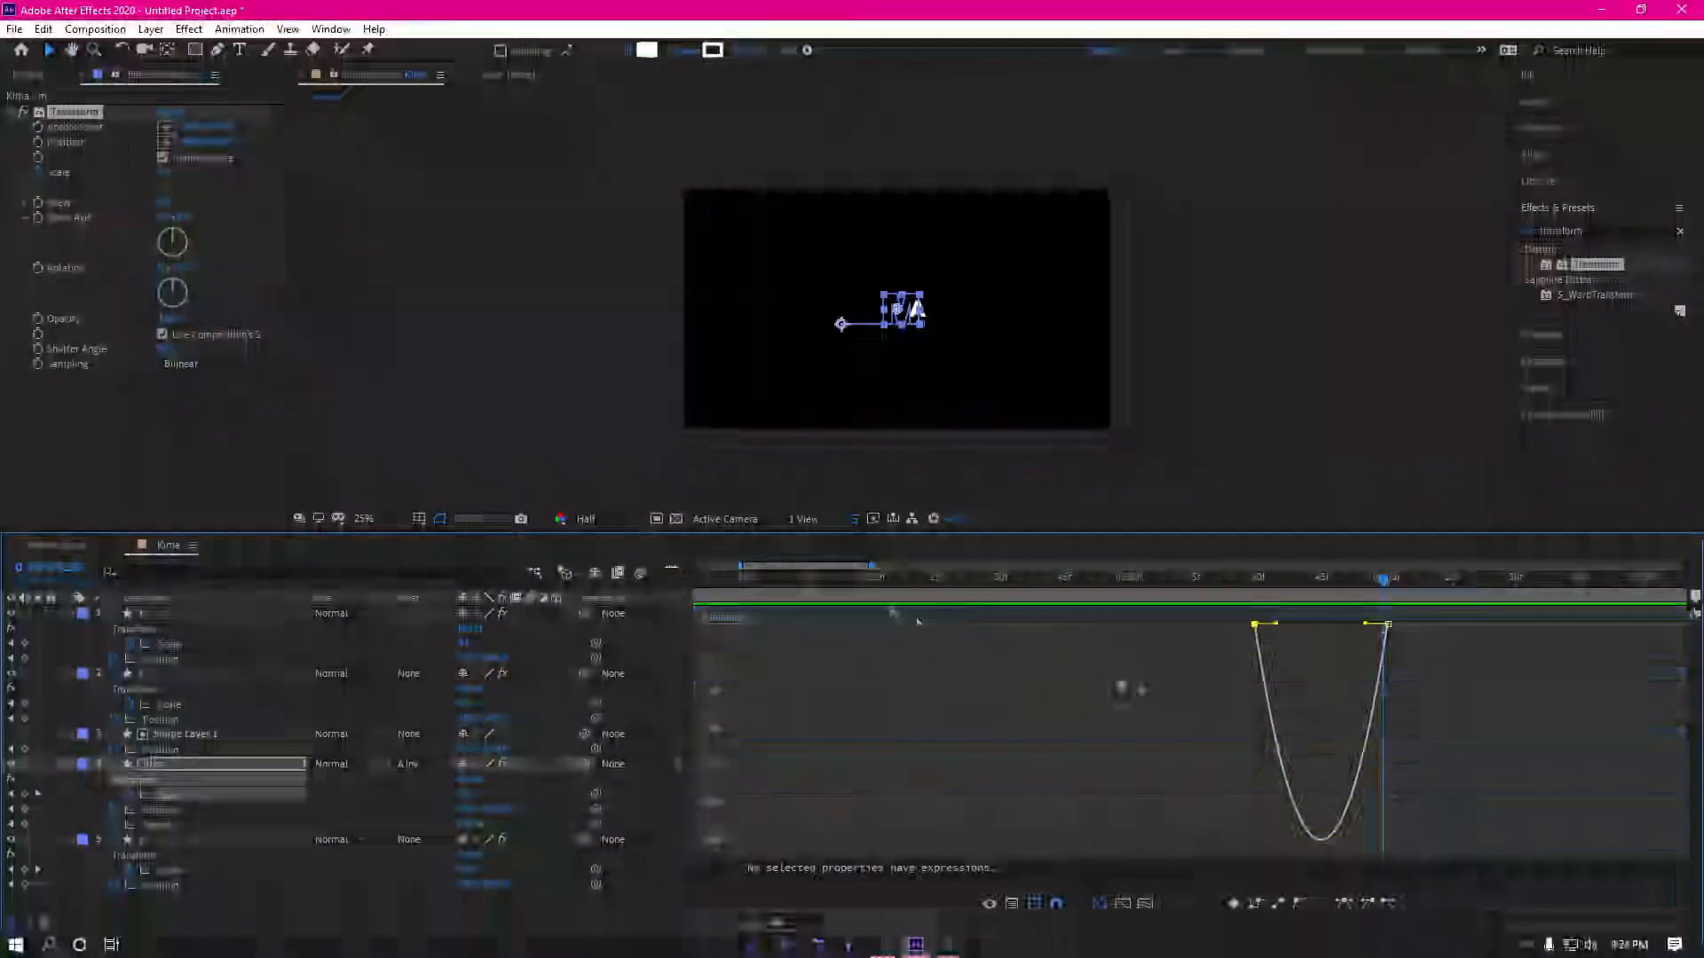
left_click_drag(1276, 624, 1283, 624)
left_click(1364, 633)
left_click(1388, 624)
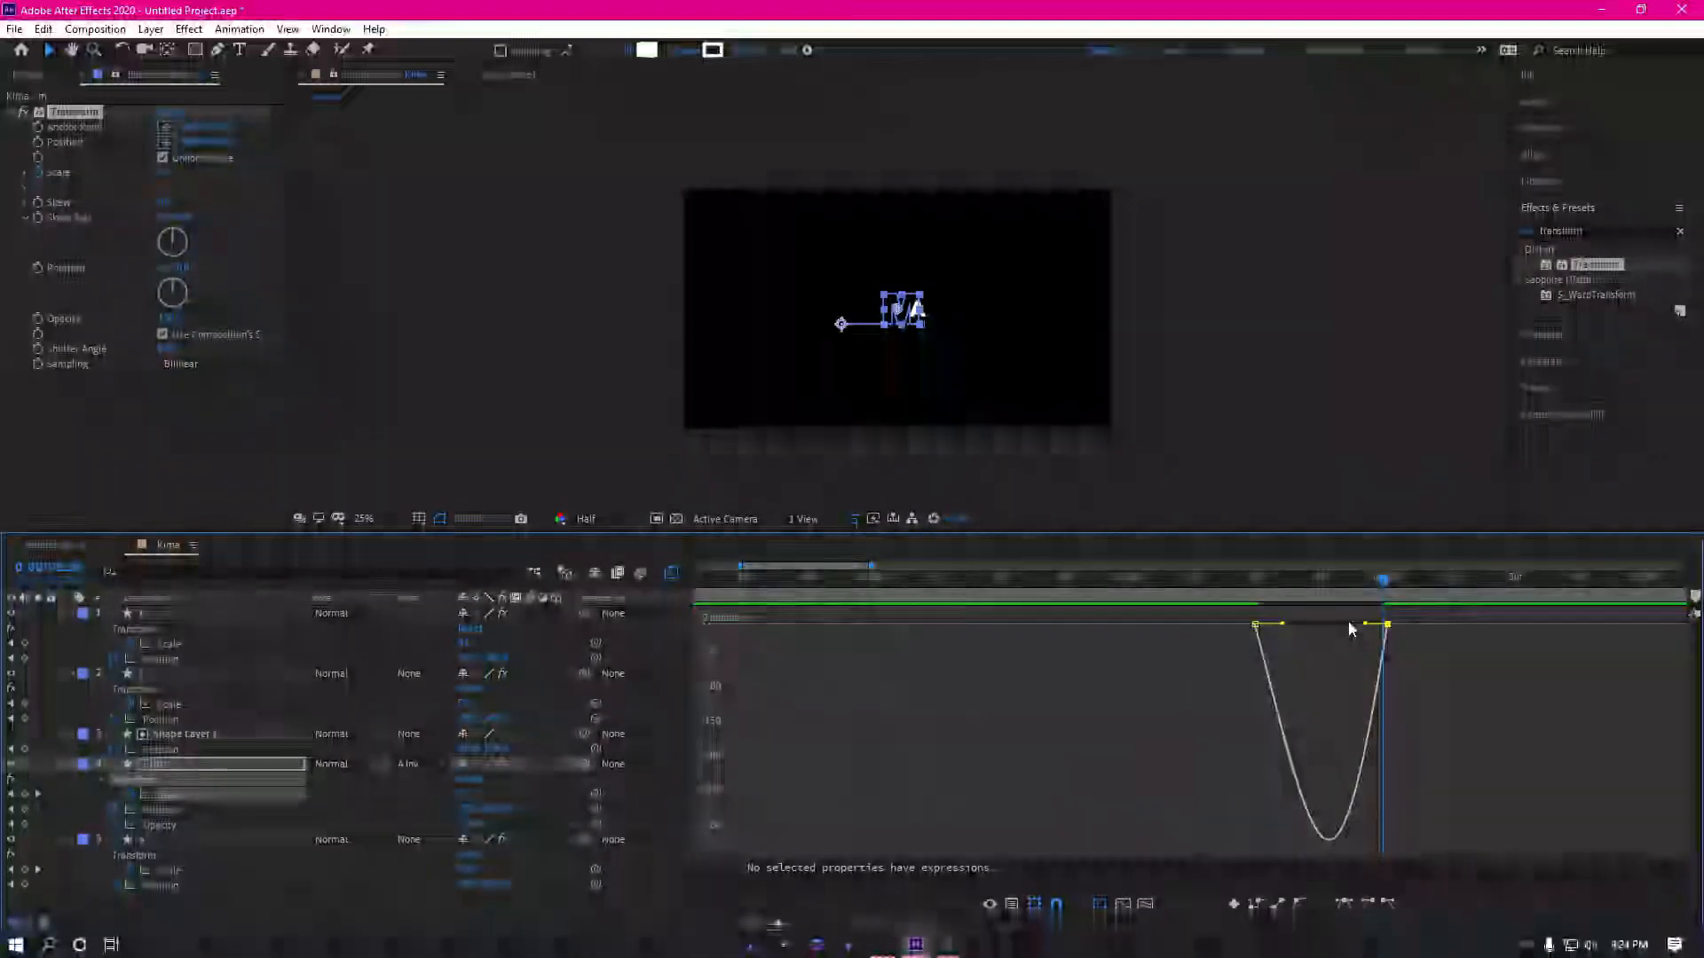
mouse_move(1364, 624)
left_mouse_down()
mouse_move(1296, 630)
mouse_move(1345, 625)
left_mouse_up()
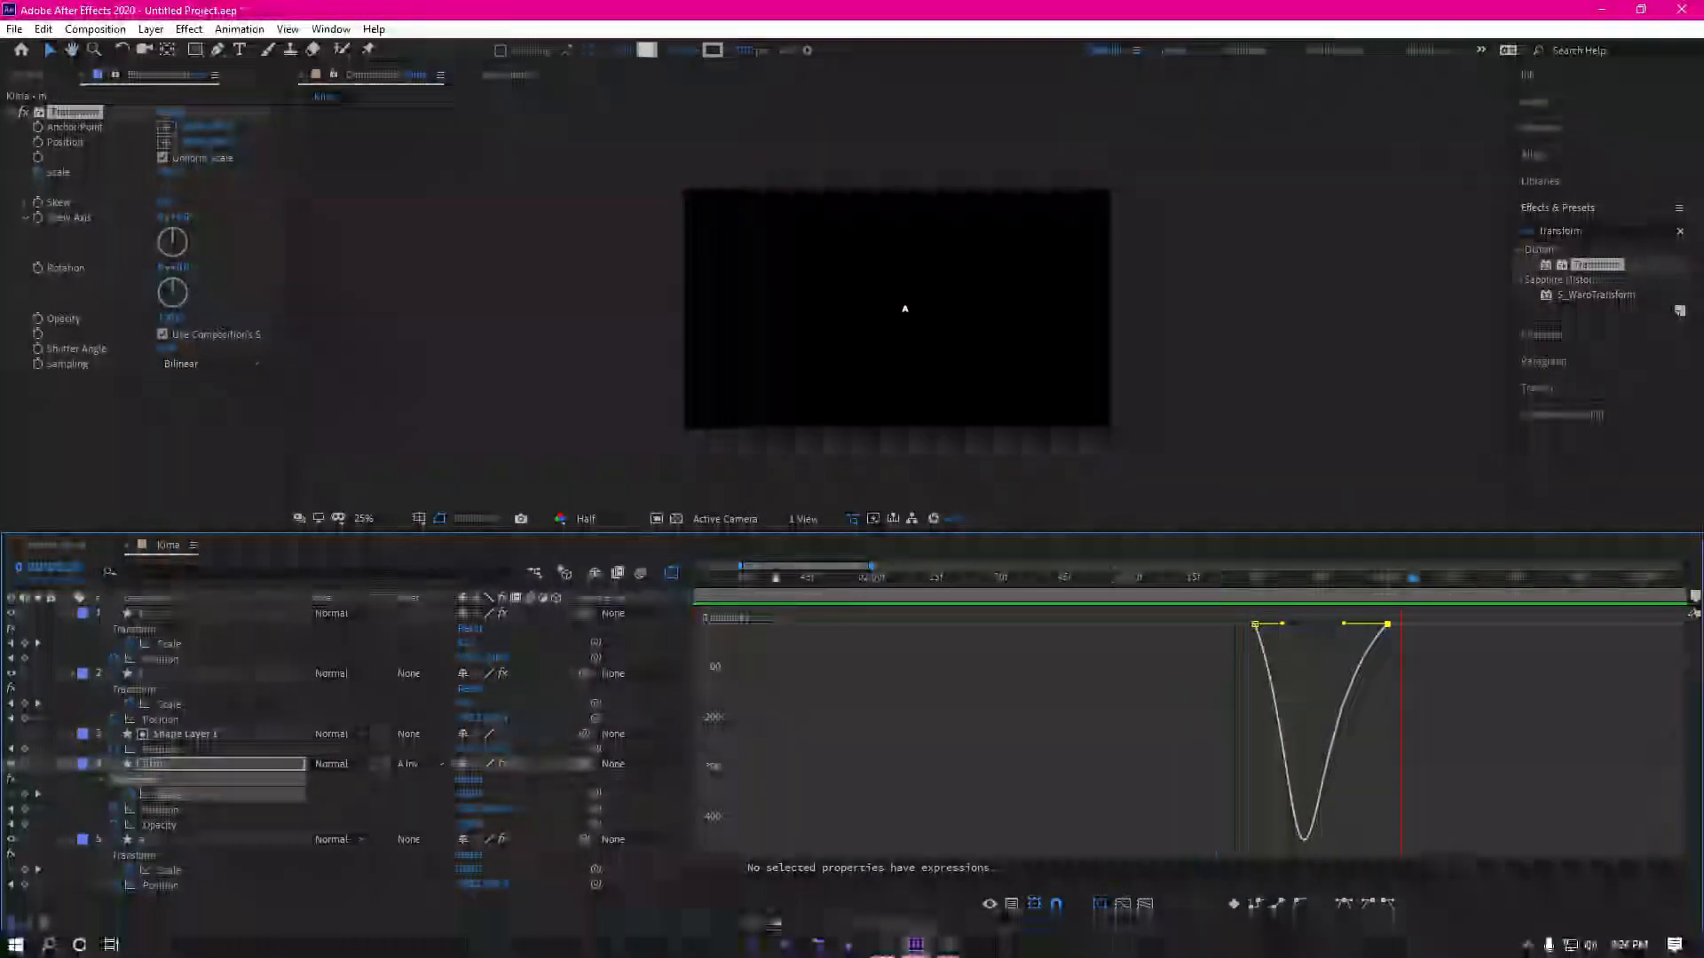
left_click(670, 571)
Step: Reshape the speed curve of a's Scale keyframes into a sharp early peak with a long ease-out
left_click(1430, 840)
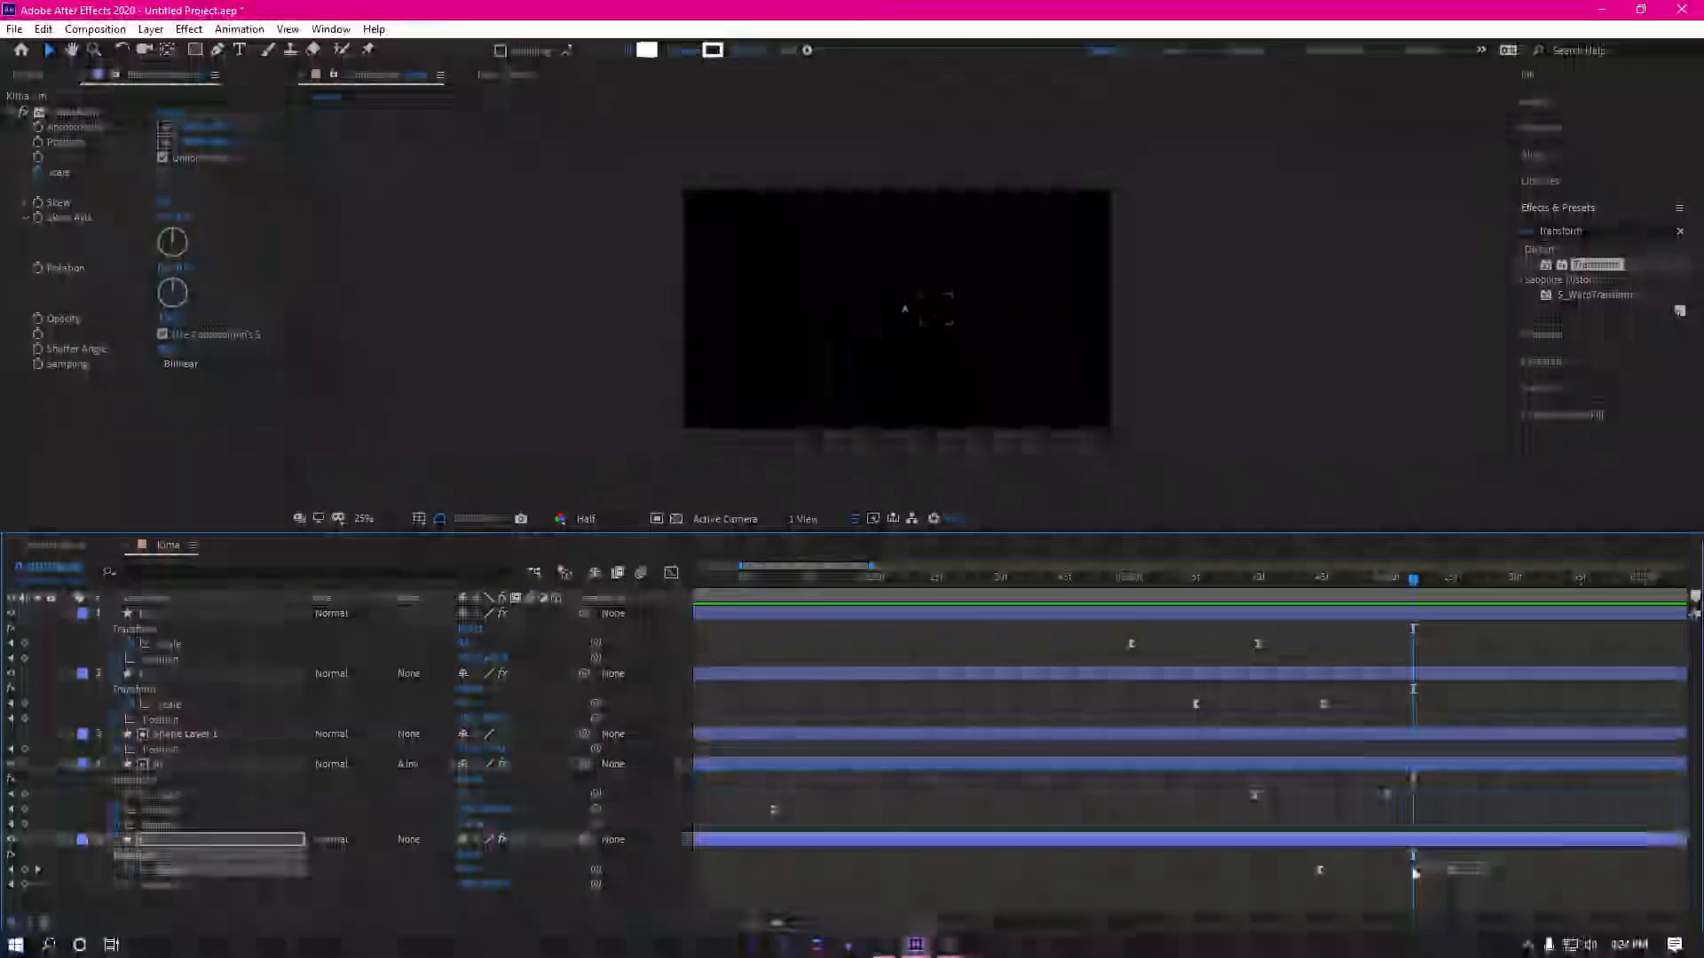
key("shift+F3")
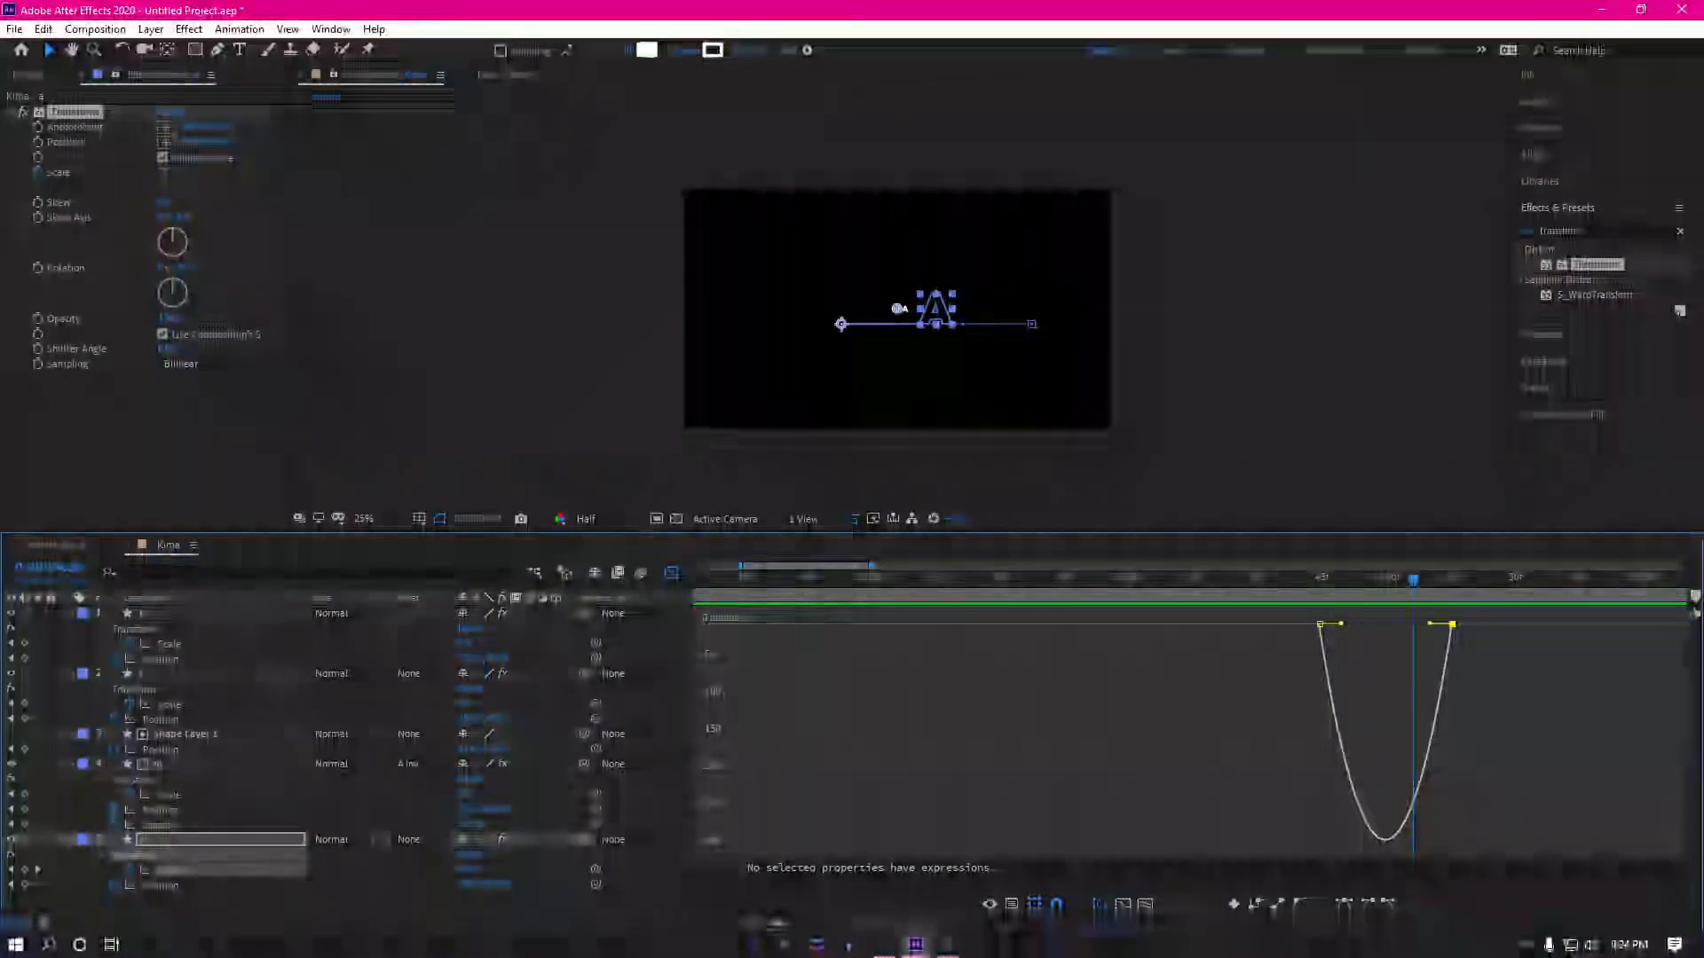
left_click_drag(1340, 625, 1382, 632)
key("space")
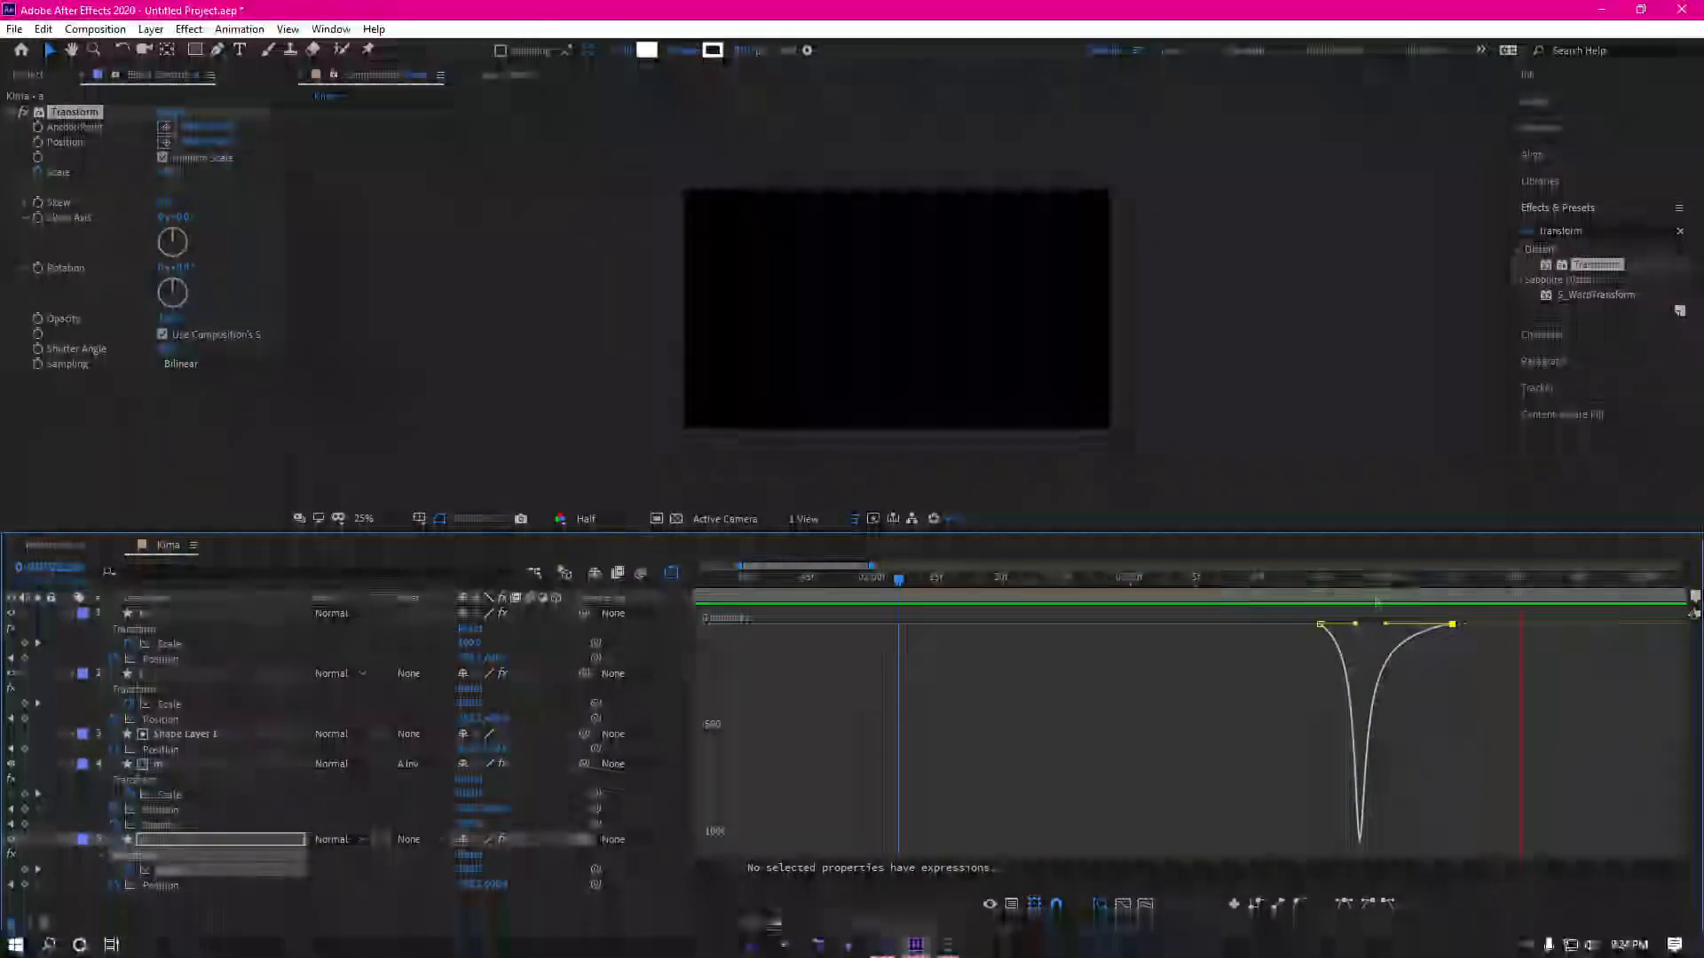
Step: Preview the staggered shrink of all the KIMA letters from several points before the Scale keyframes
left_click(1325, 607)
left_click_drag(1325, 610, 1221, 600)
key("space")
left_click(1514, 604)
left_click_drag(1510, 605, 1071, 586)
key("space")
key("shift+F3")
key("space")
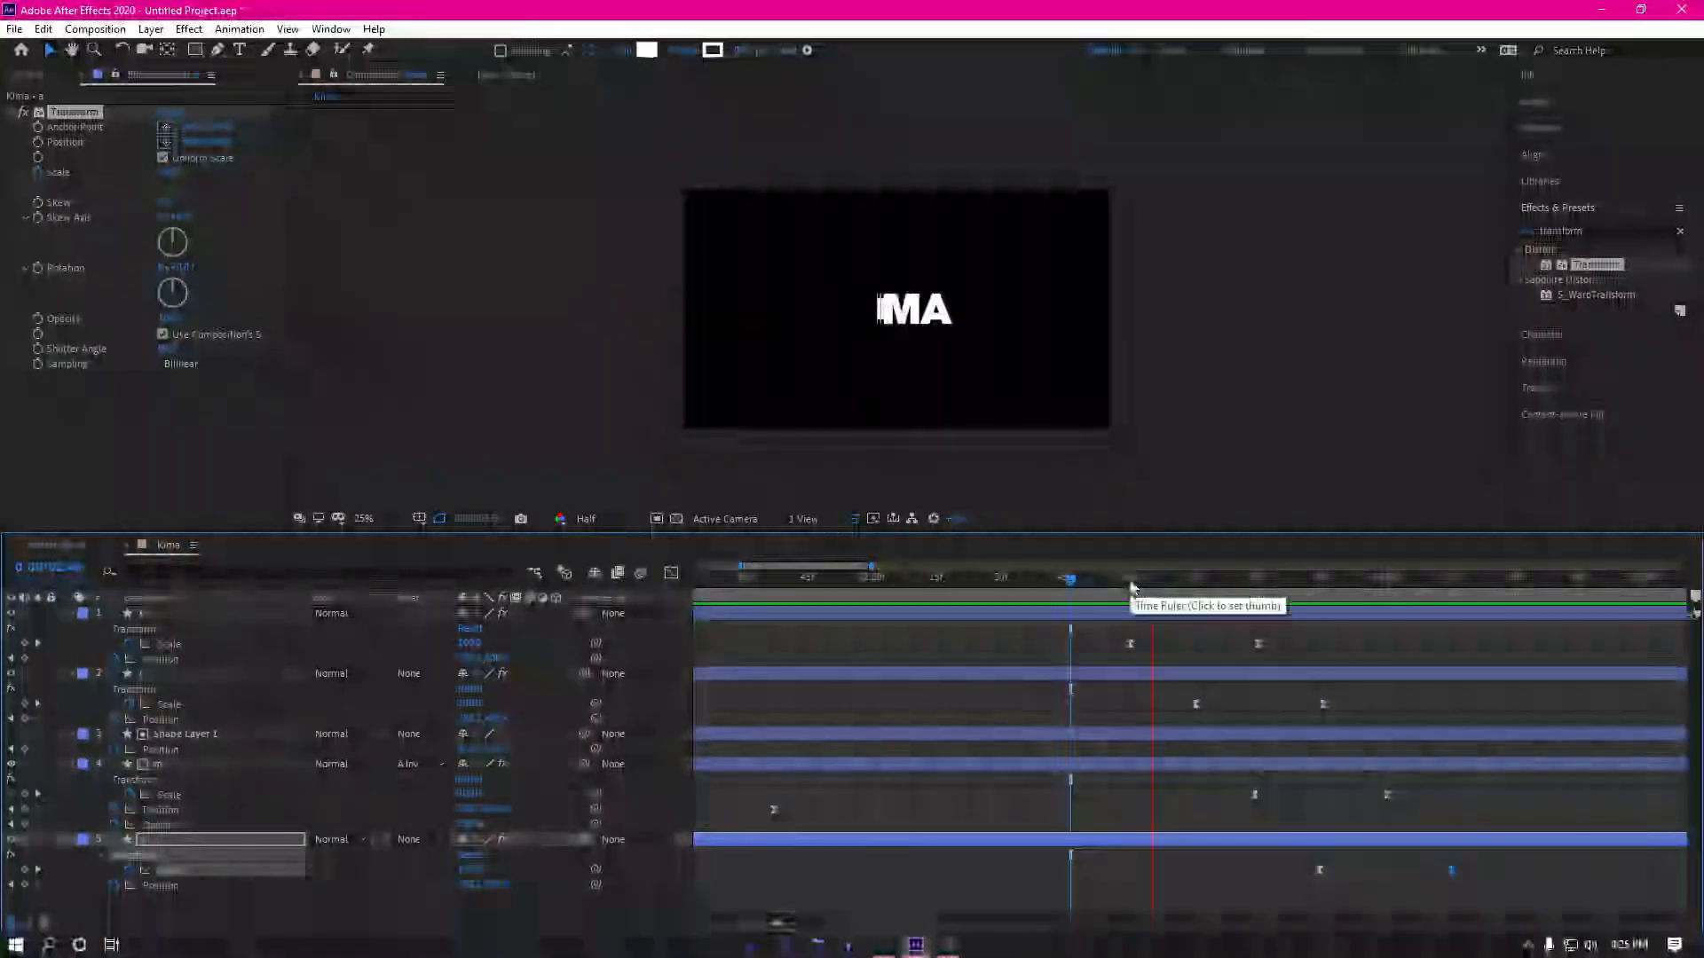
key("space")
Step: Pre-compose the k, i, Shape Layer 1, m and a layers into a composition named echo
left_click(245, 943)
left_click(225, 904)
left_click(181, 839)
left_click(158, 764, "ctrl")
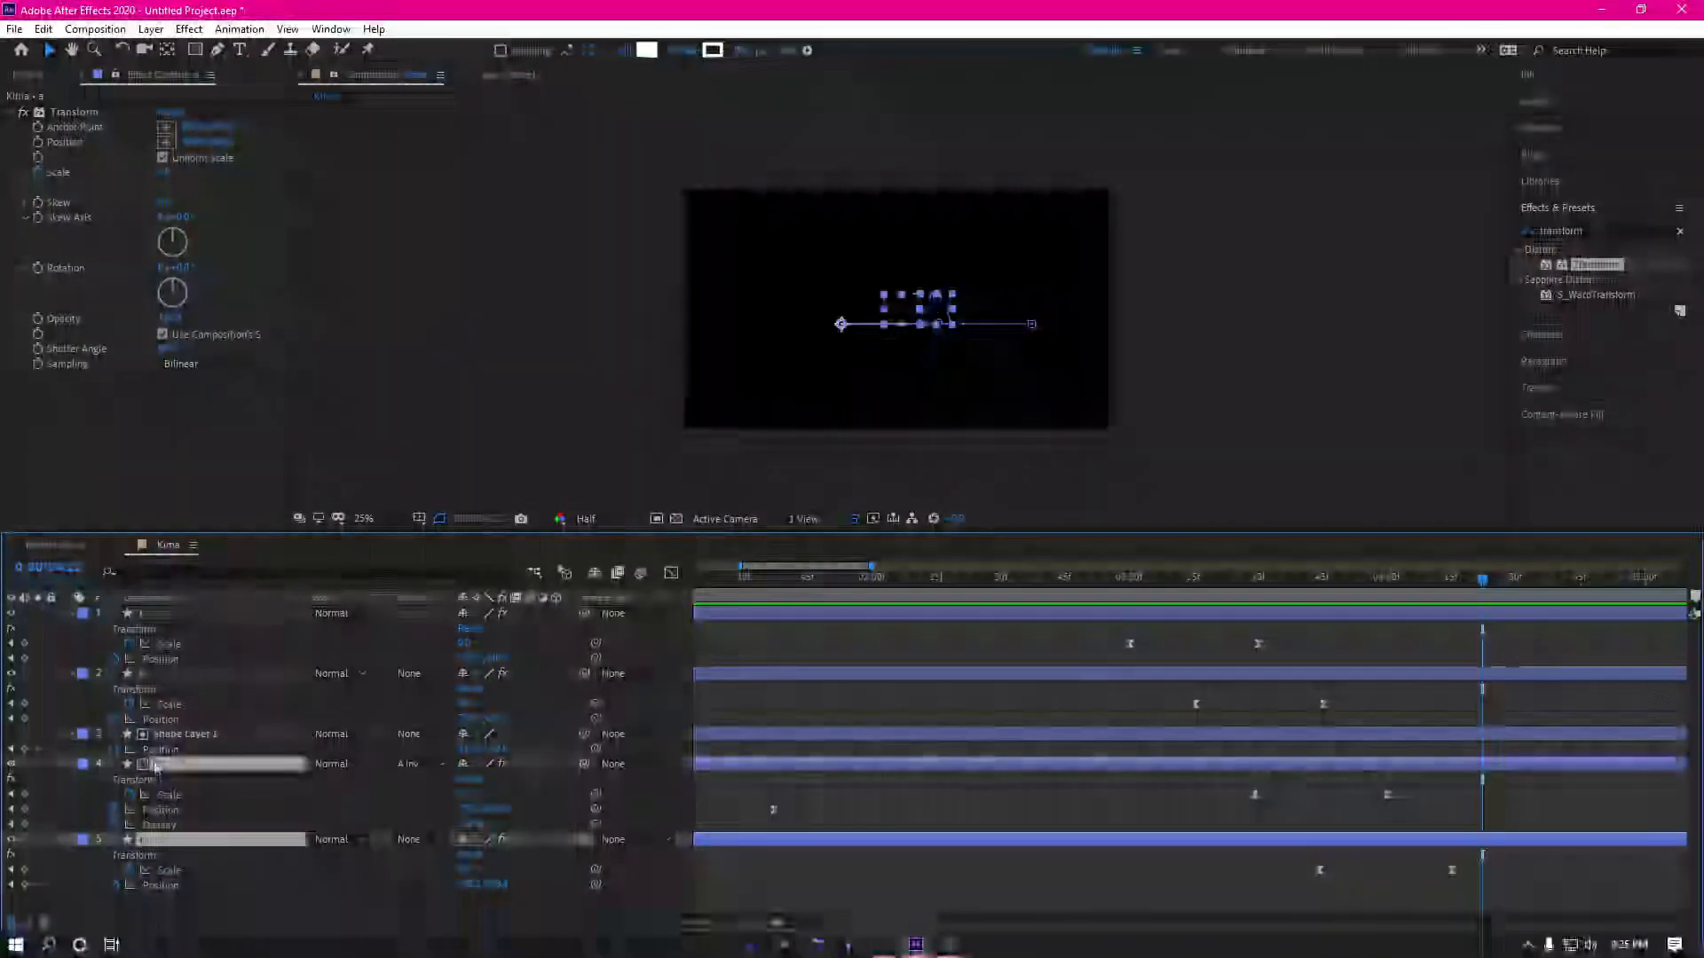
left_click(182, 734, "ctrl")
left_click(168, 673, "ctrl")
left_click(155, 614, "ctrl")
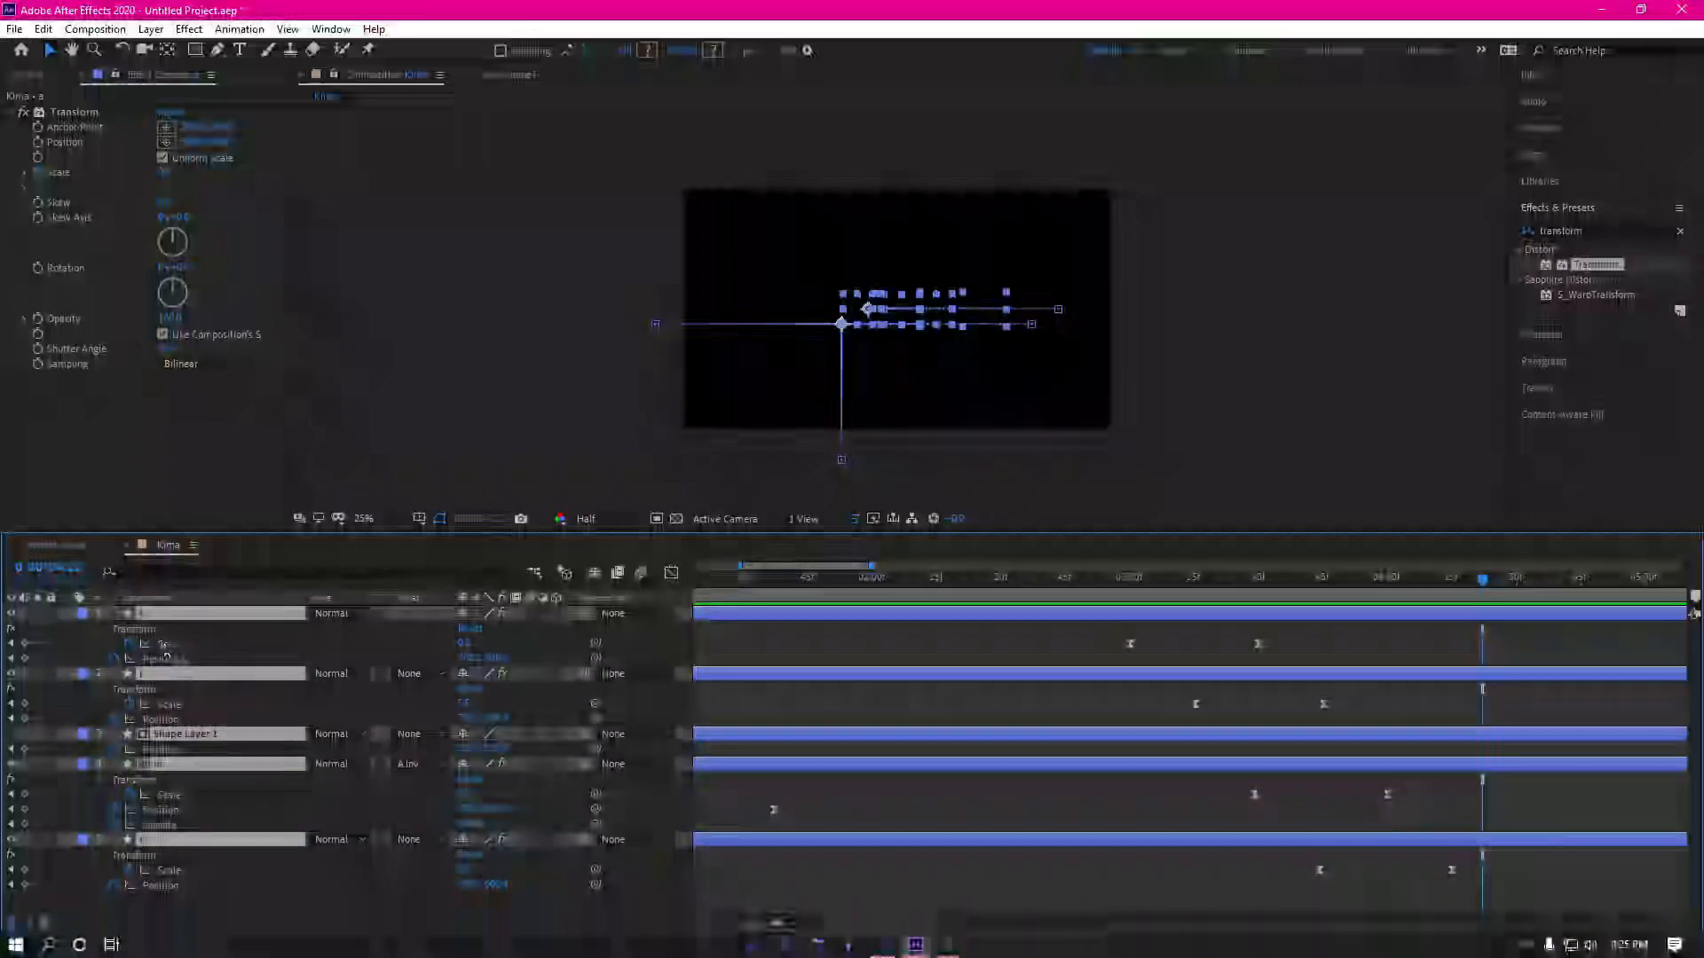
right_click(177, 688)
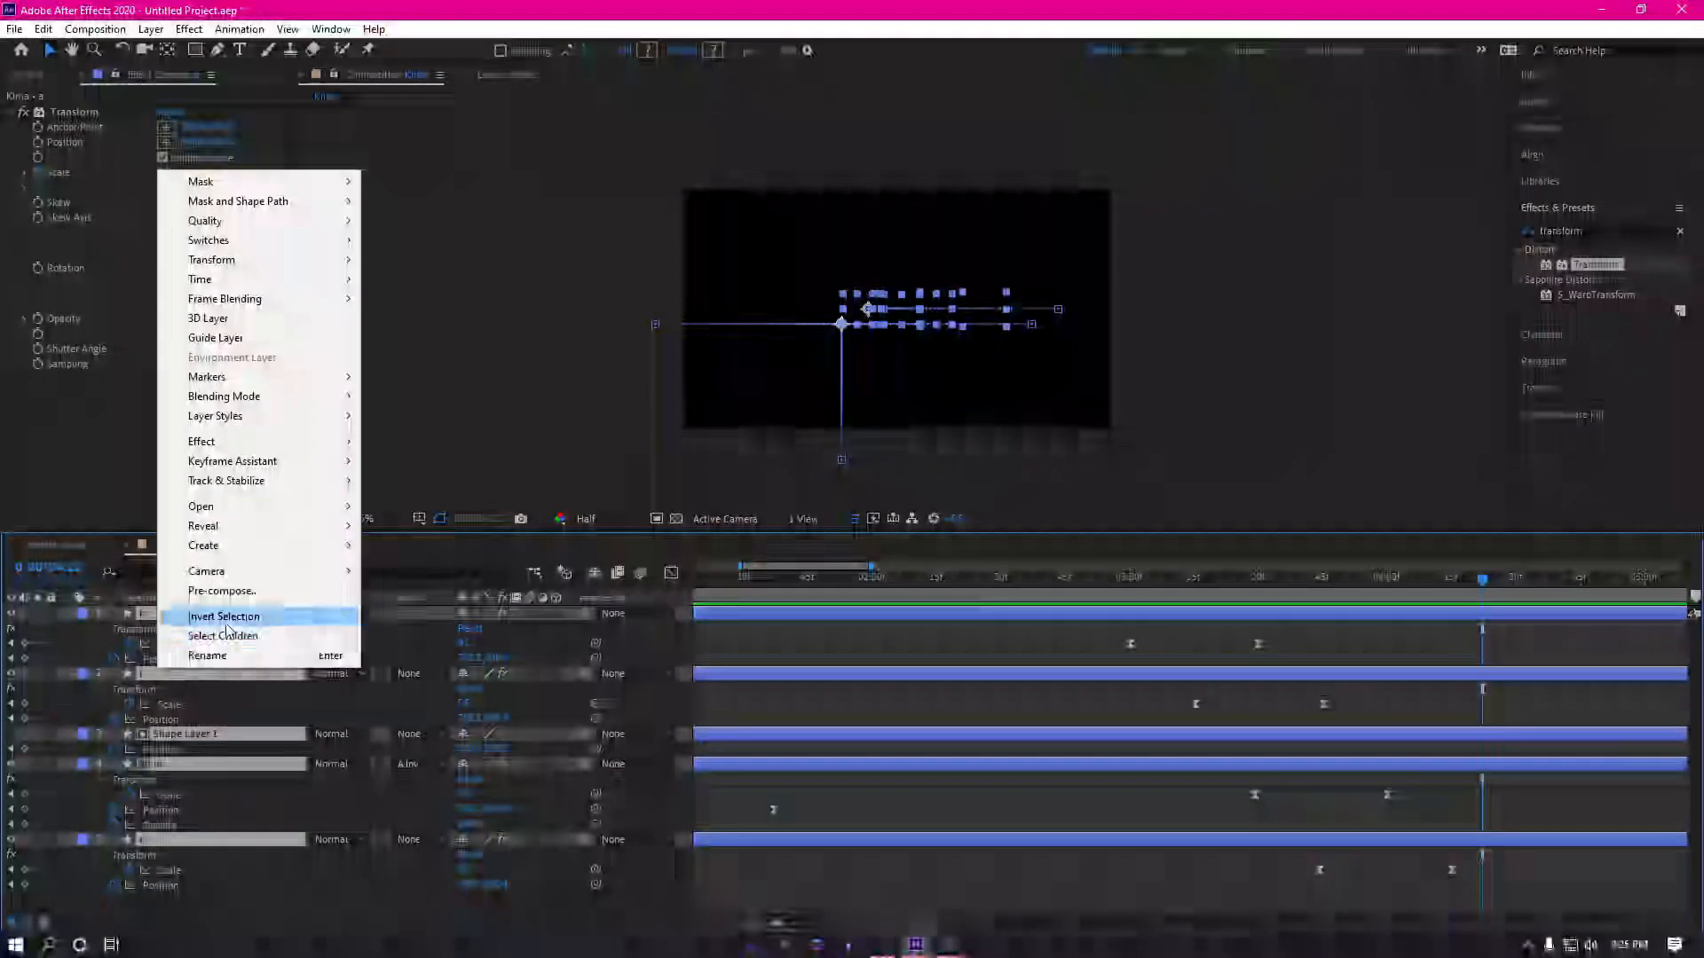
left_click(217, 592)
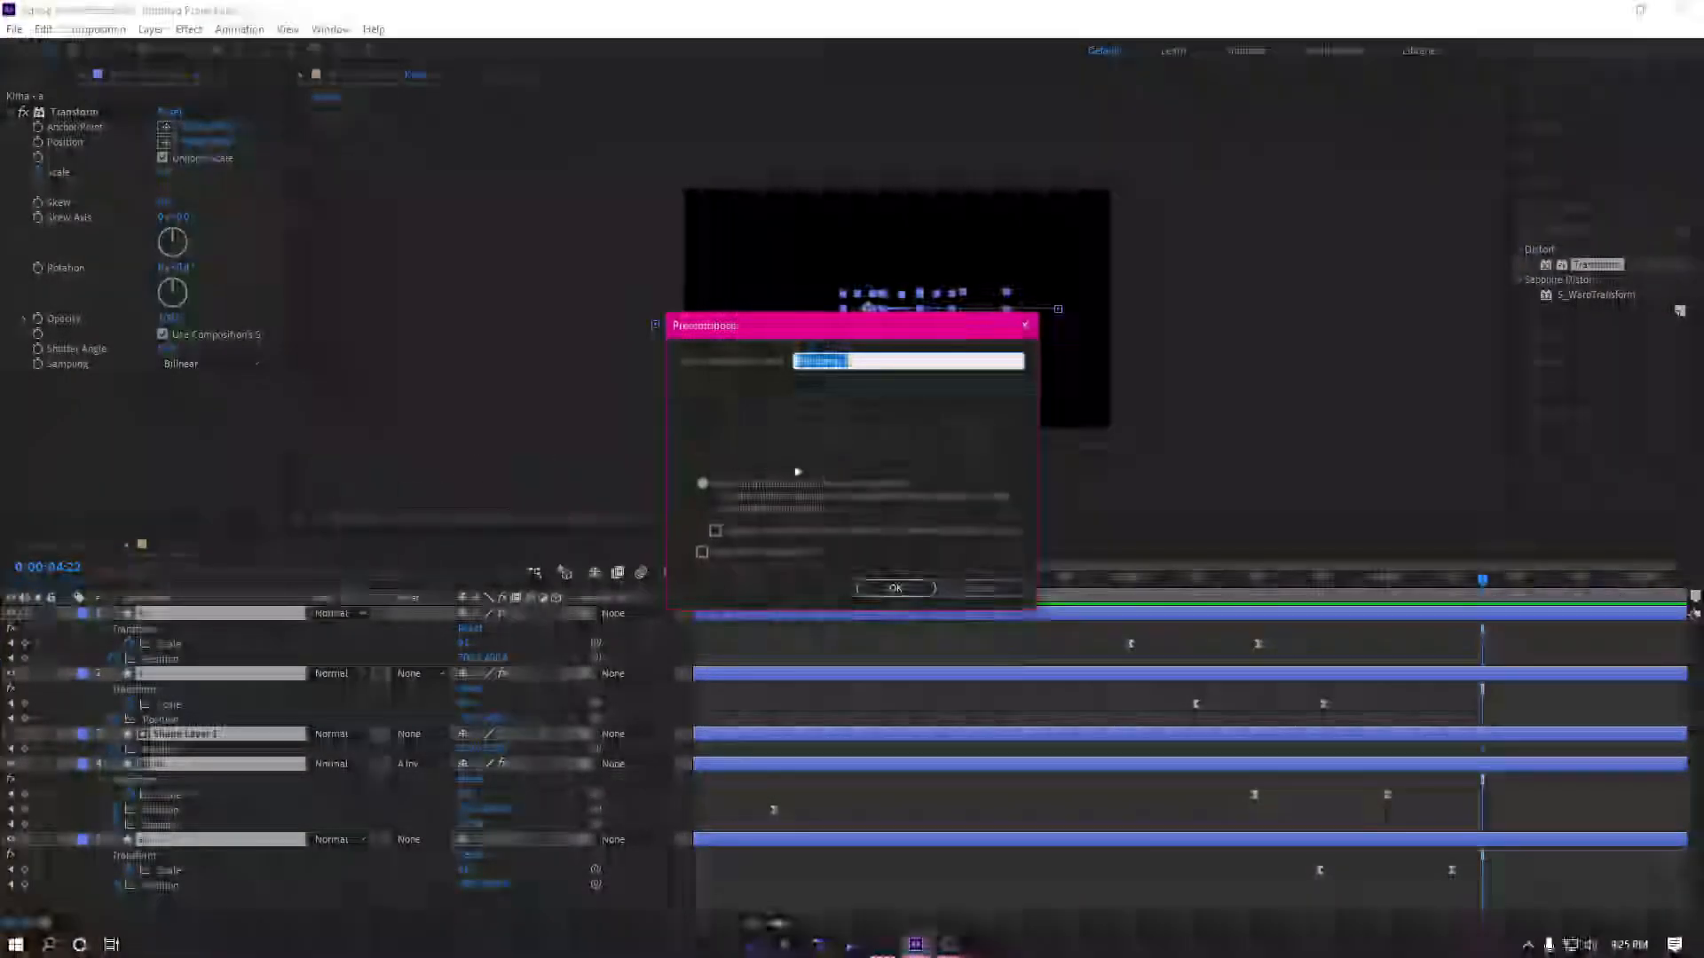
type("ed")
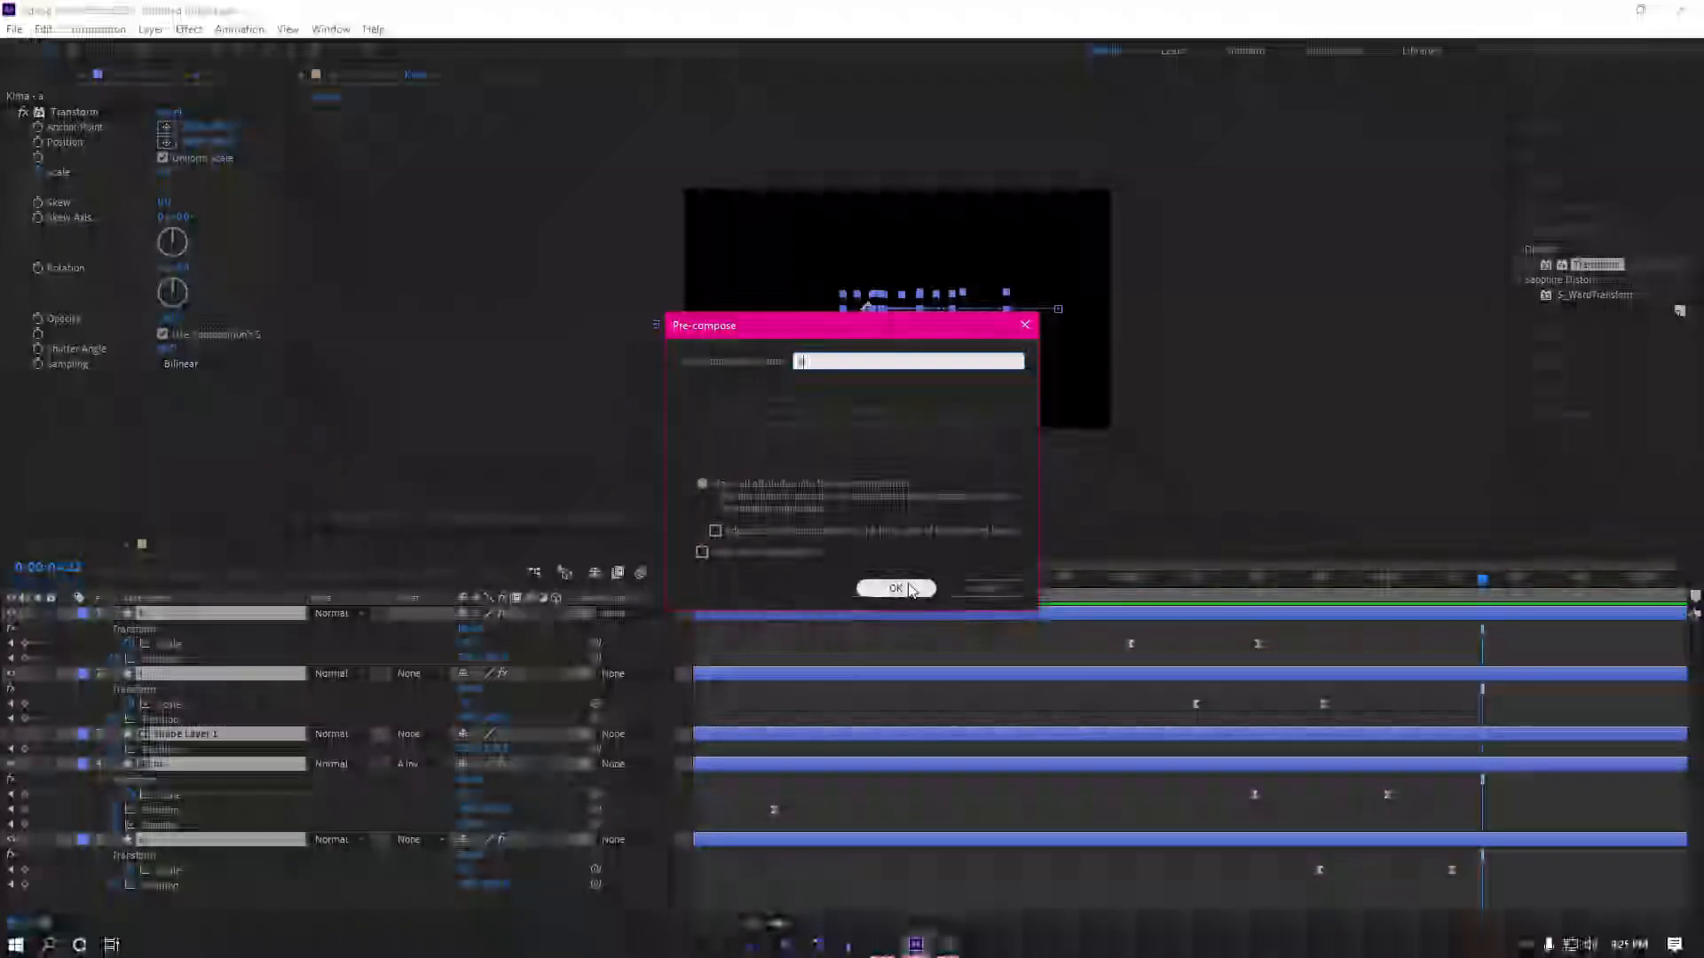
type("it")
left_click(907, 588)
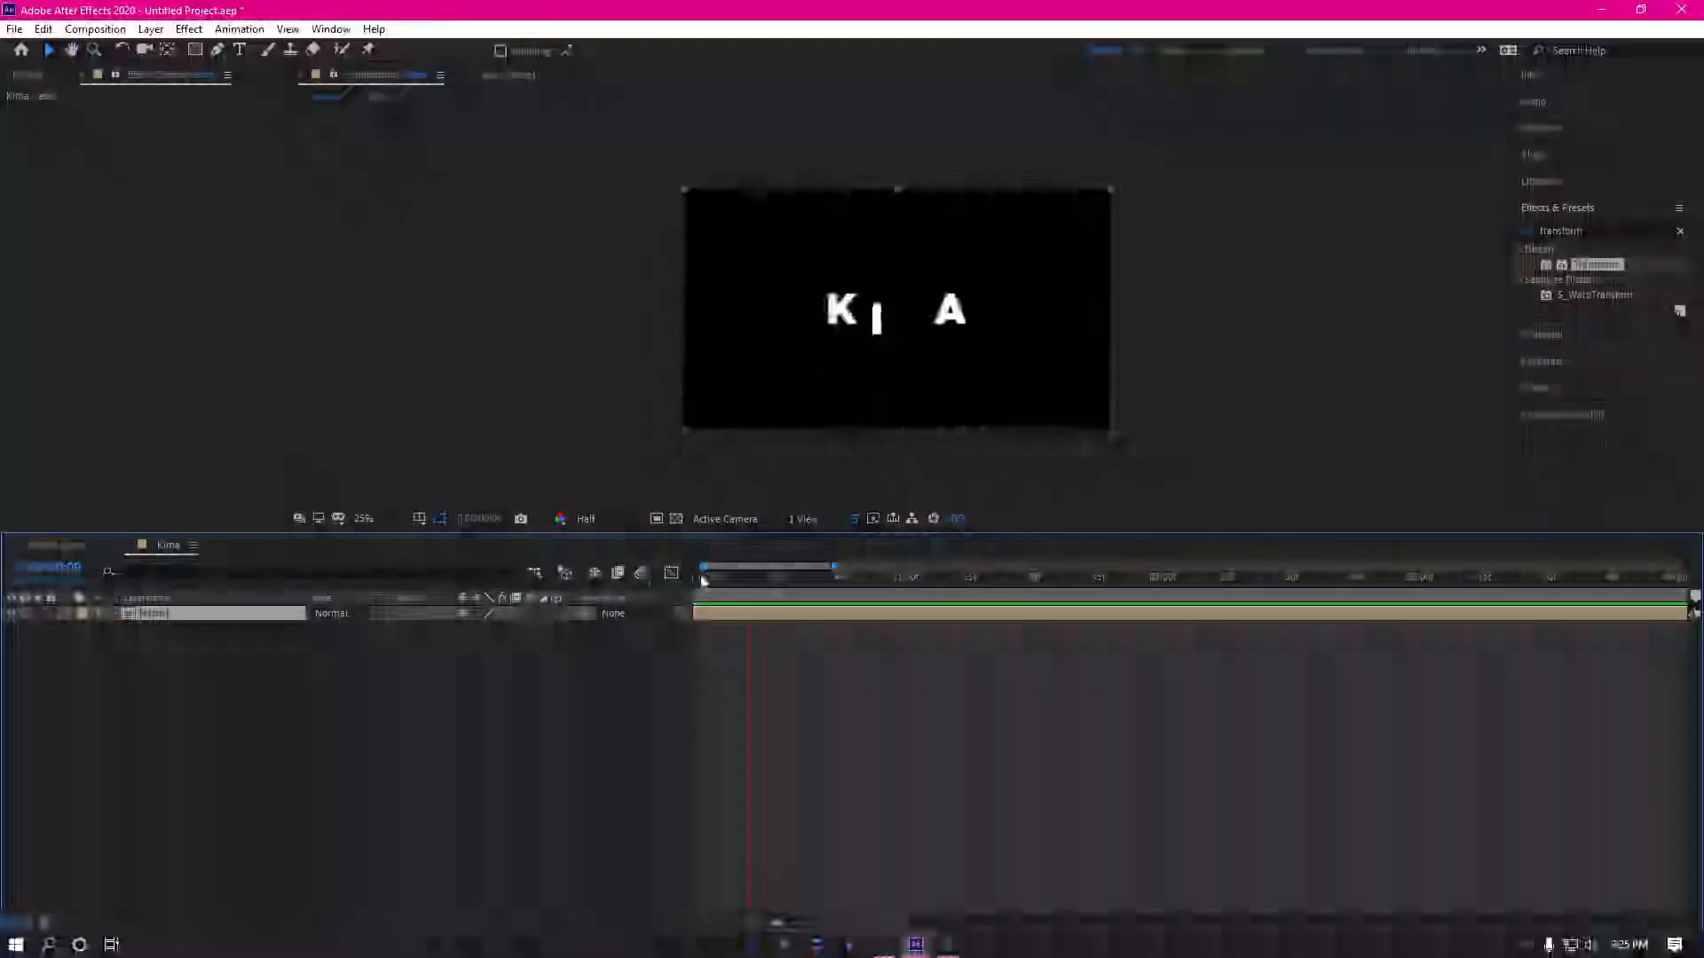
Step: Try the Echo effect on the echo precomposition and preview the animation from the start
key("space")
left_click(1586, 229)
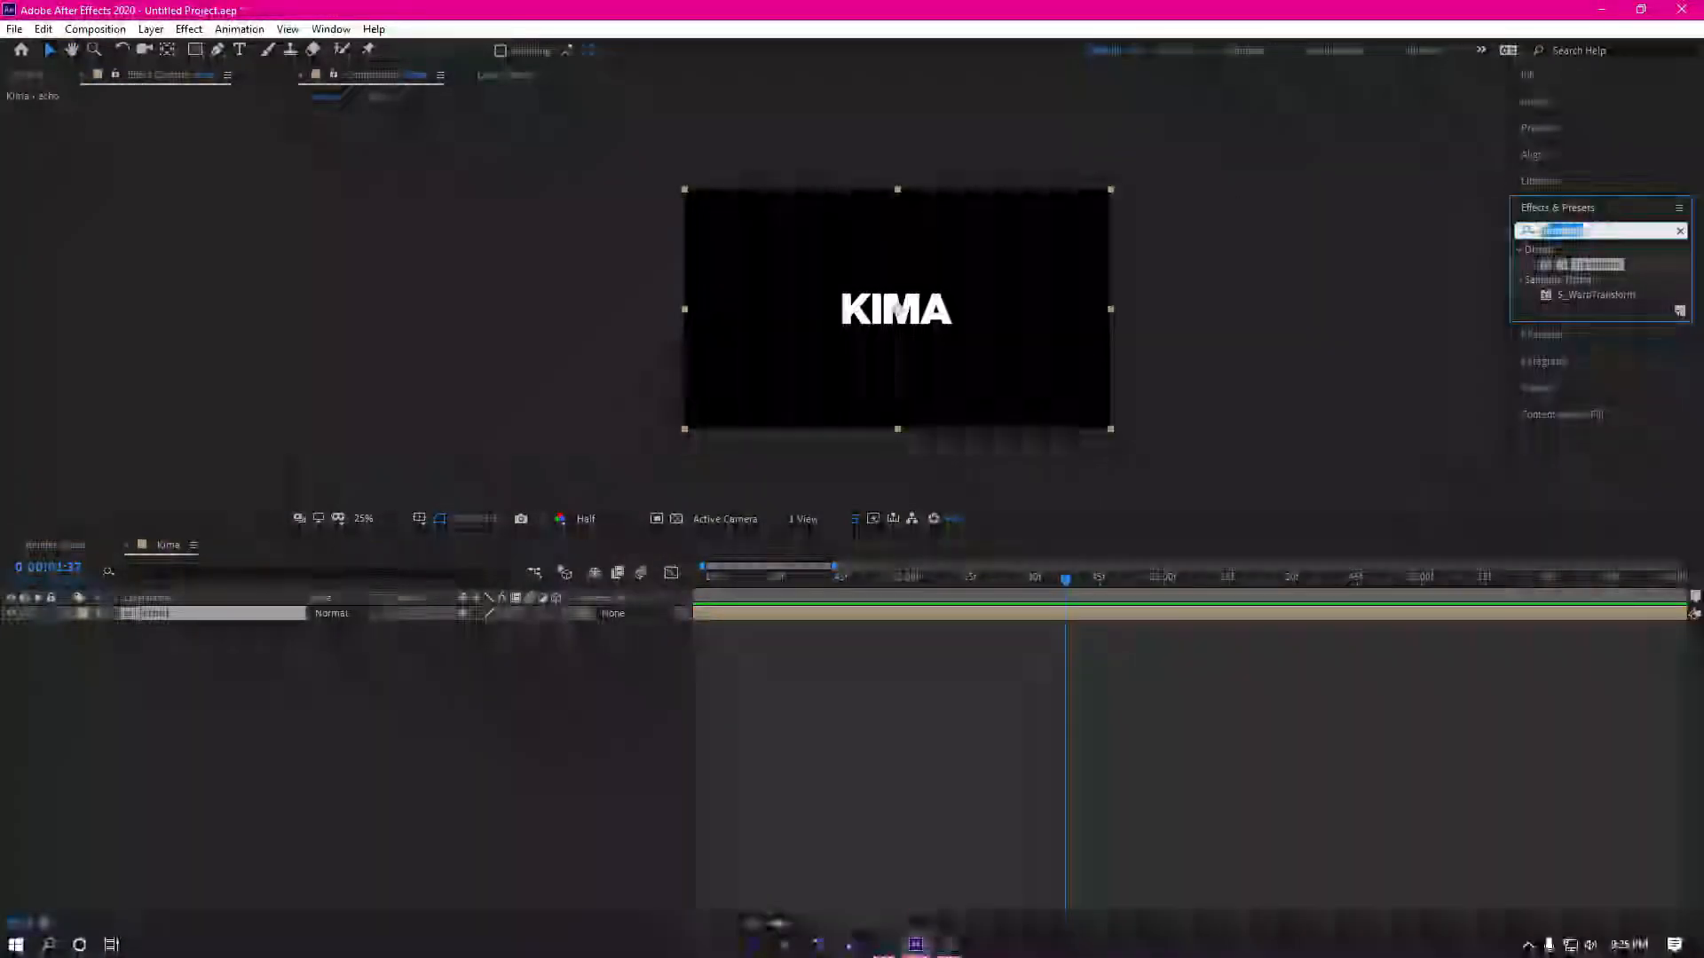
type("echo")
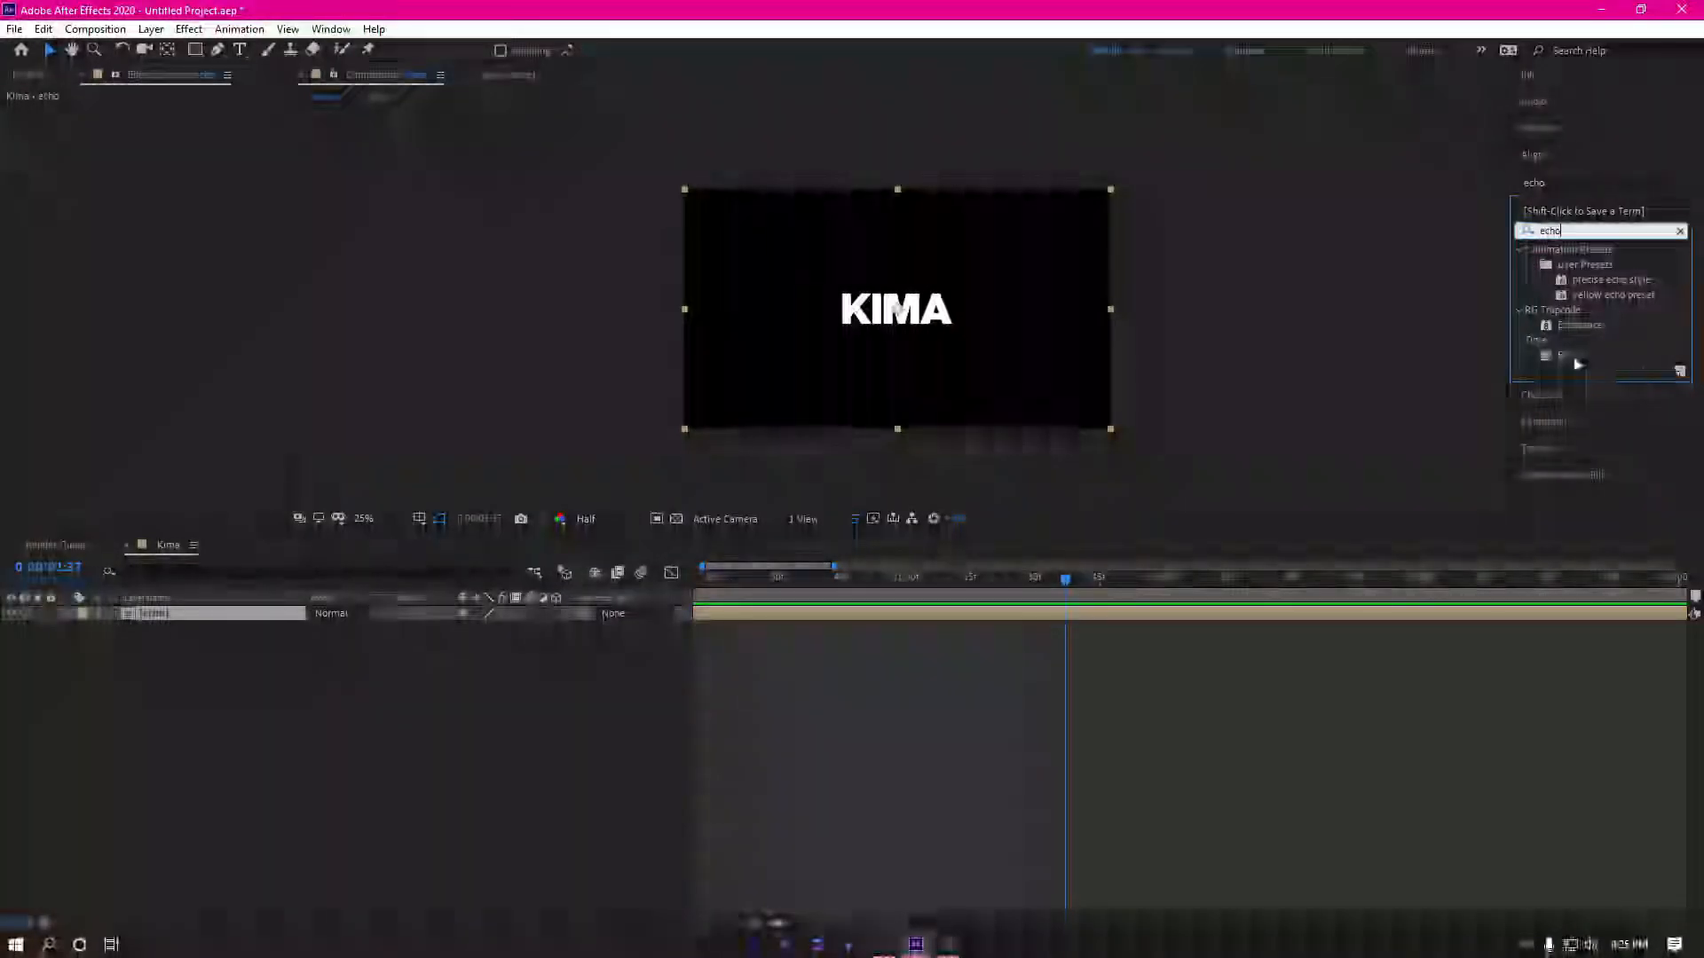
left_click_drag(1578, 364, 958, 621)
key("Home")
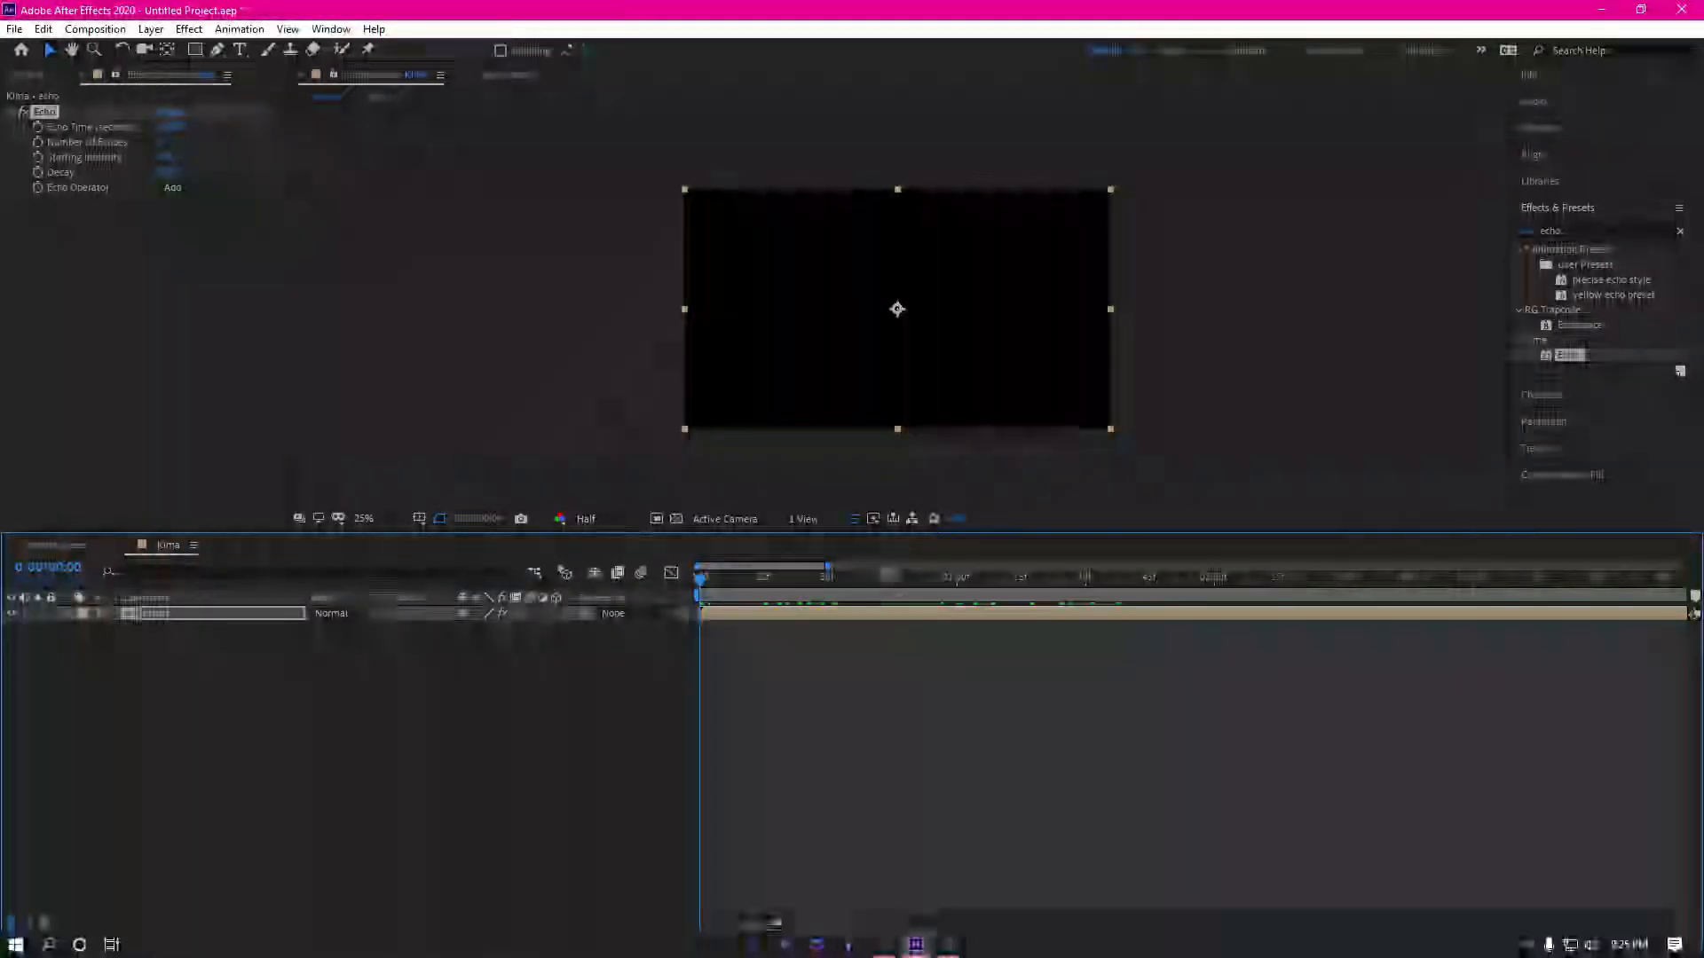
key("space")
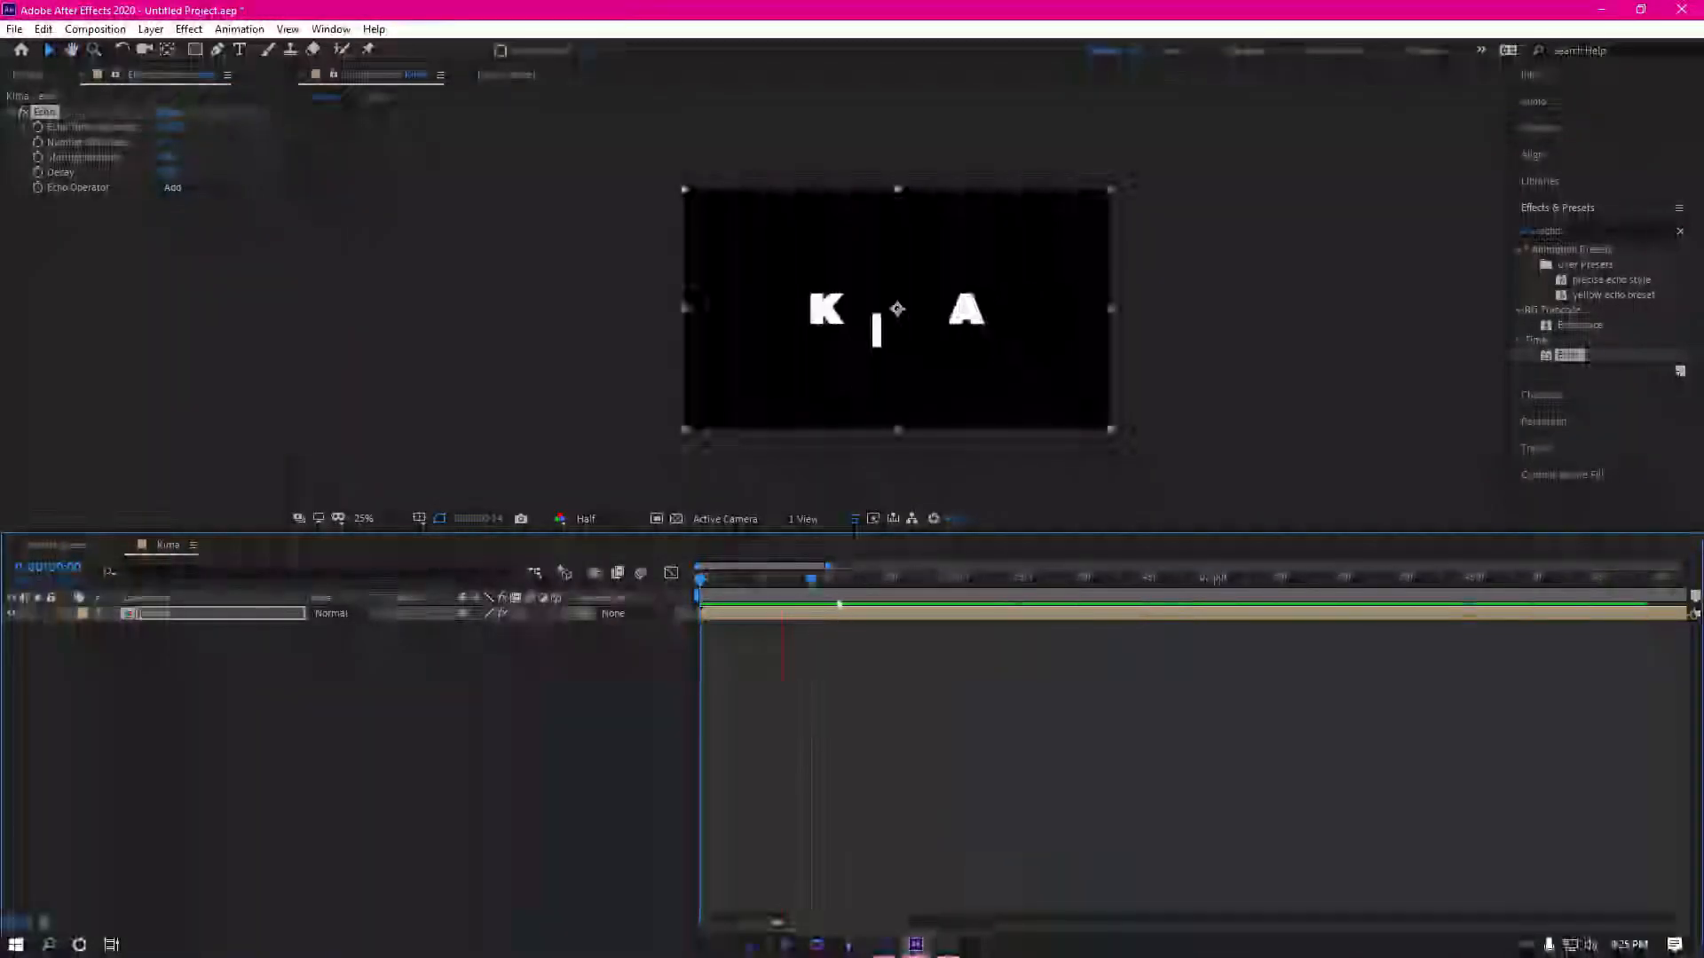
left_click_drag(1118, 577, 616, 616)
Step: Duplicate the echo precomposition layer and select the lower copy
left_click(179, 624)
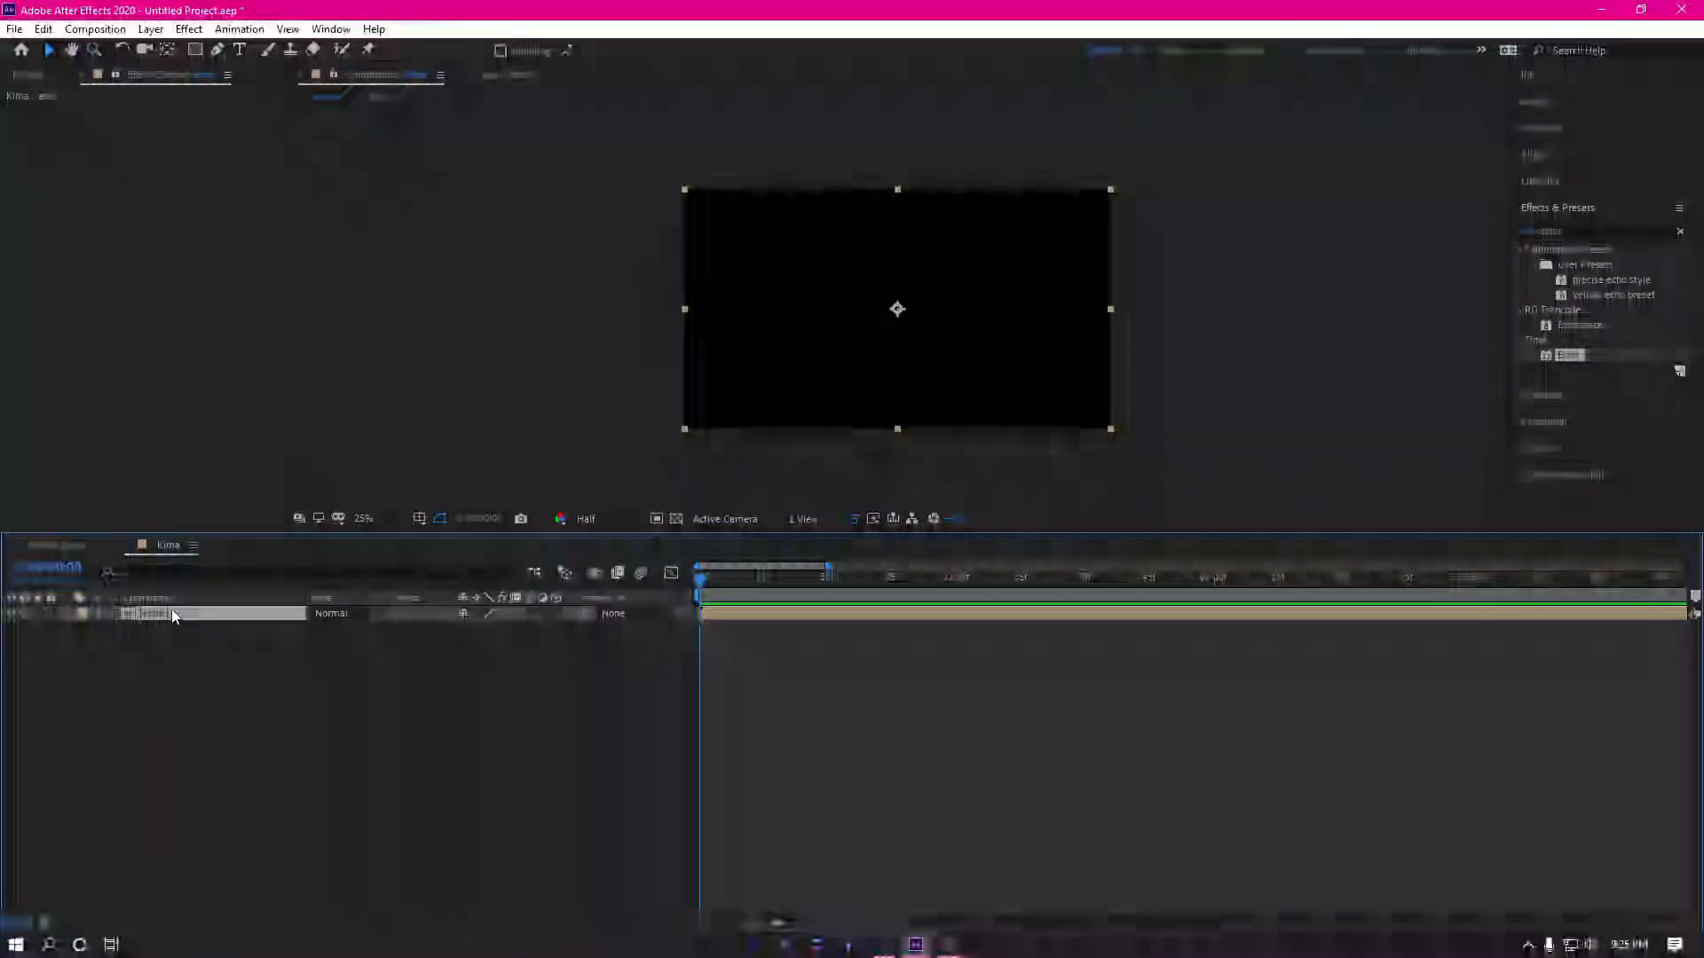
key("ctrl+d")
left_click(771, 629)
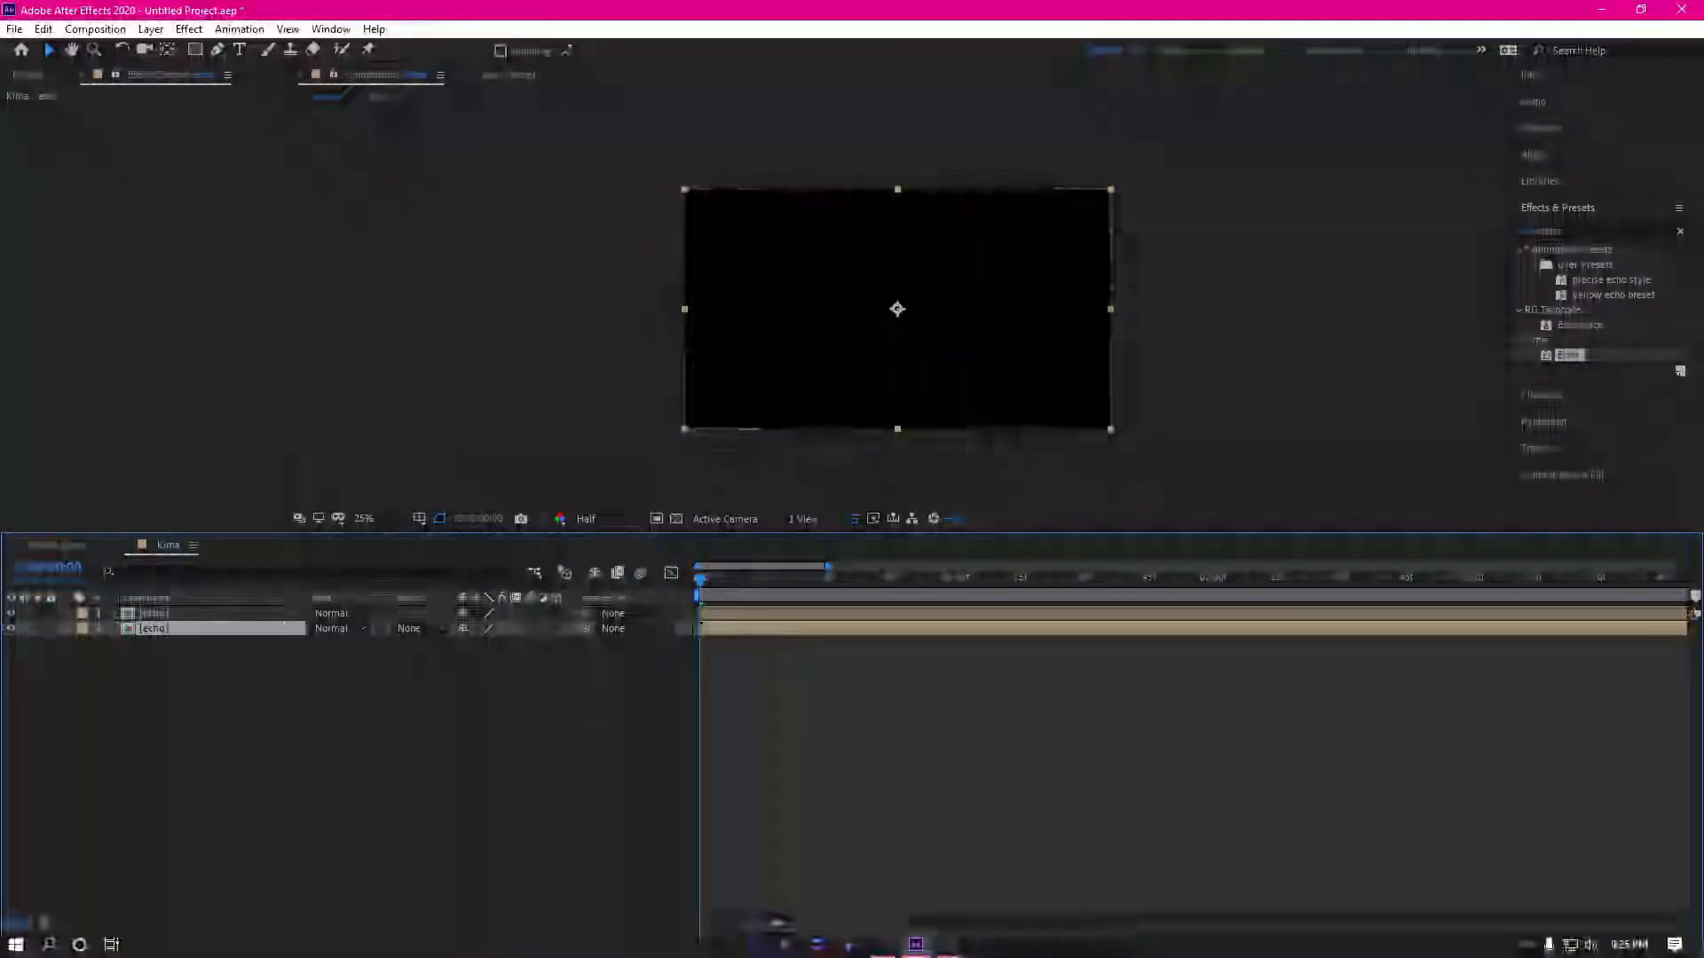
Step: Apply the Echo and Fill effects to the lower echo layer and set the fill color to light blue
left_click_drag(1569, 356, 715, 631)
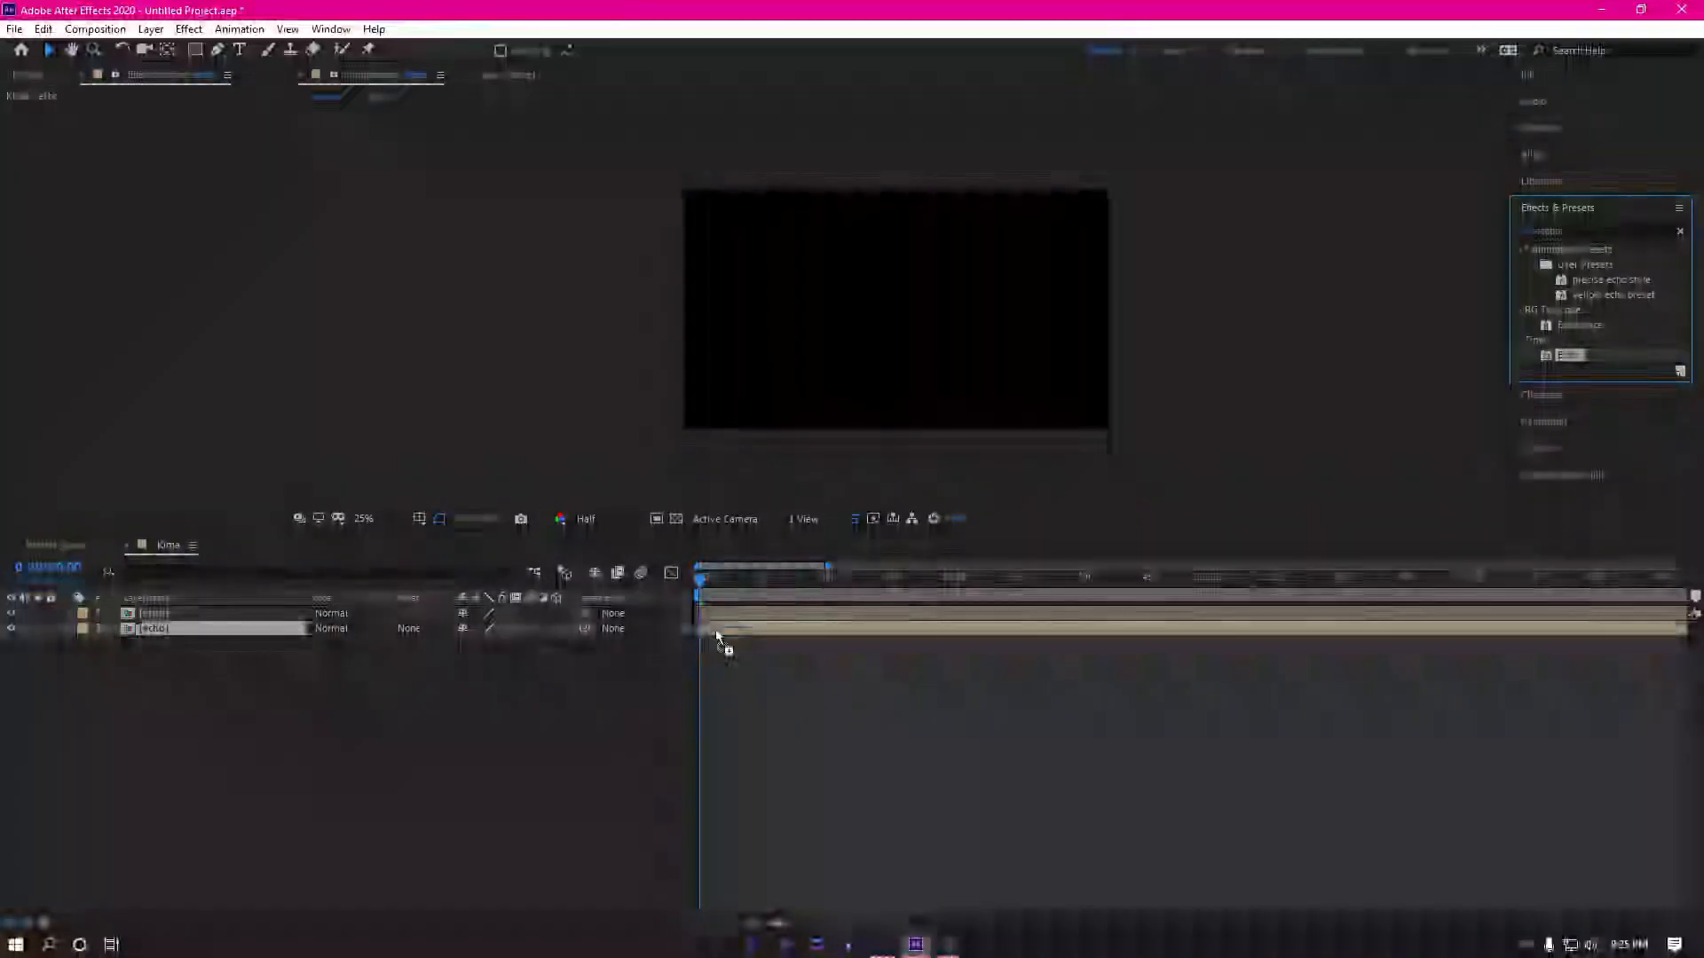
type("fill")
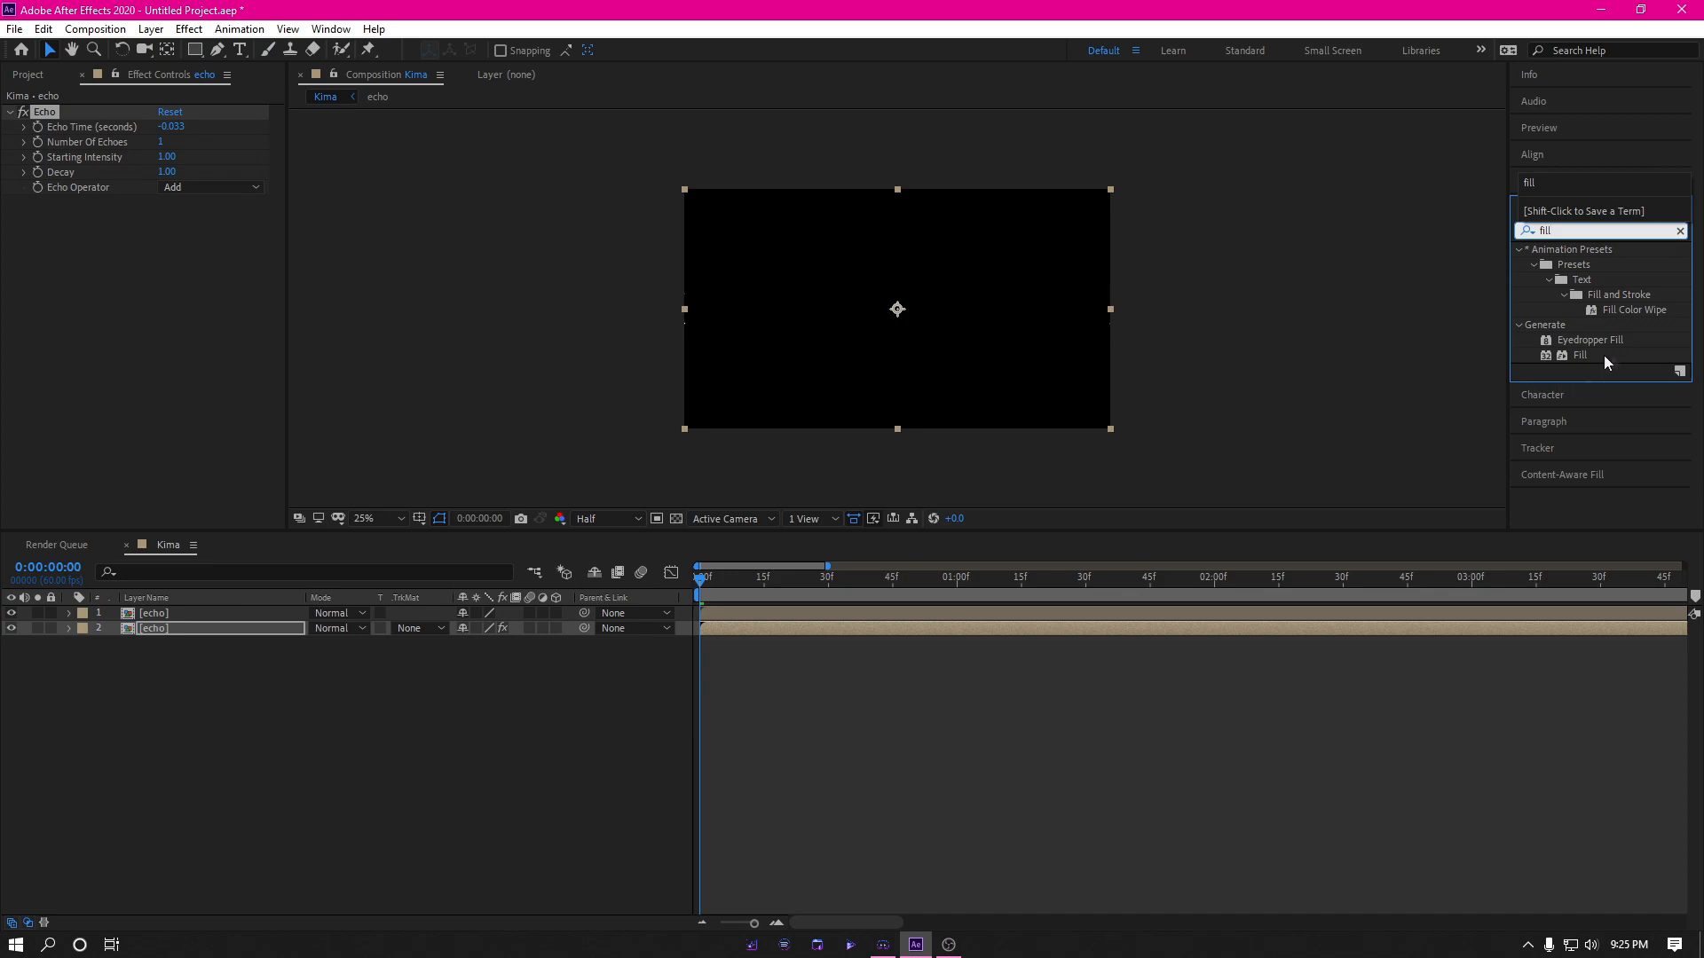
left_click_drag(1607, 362, 867, 636)
left_click(169, 248)
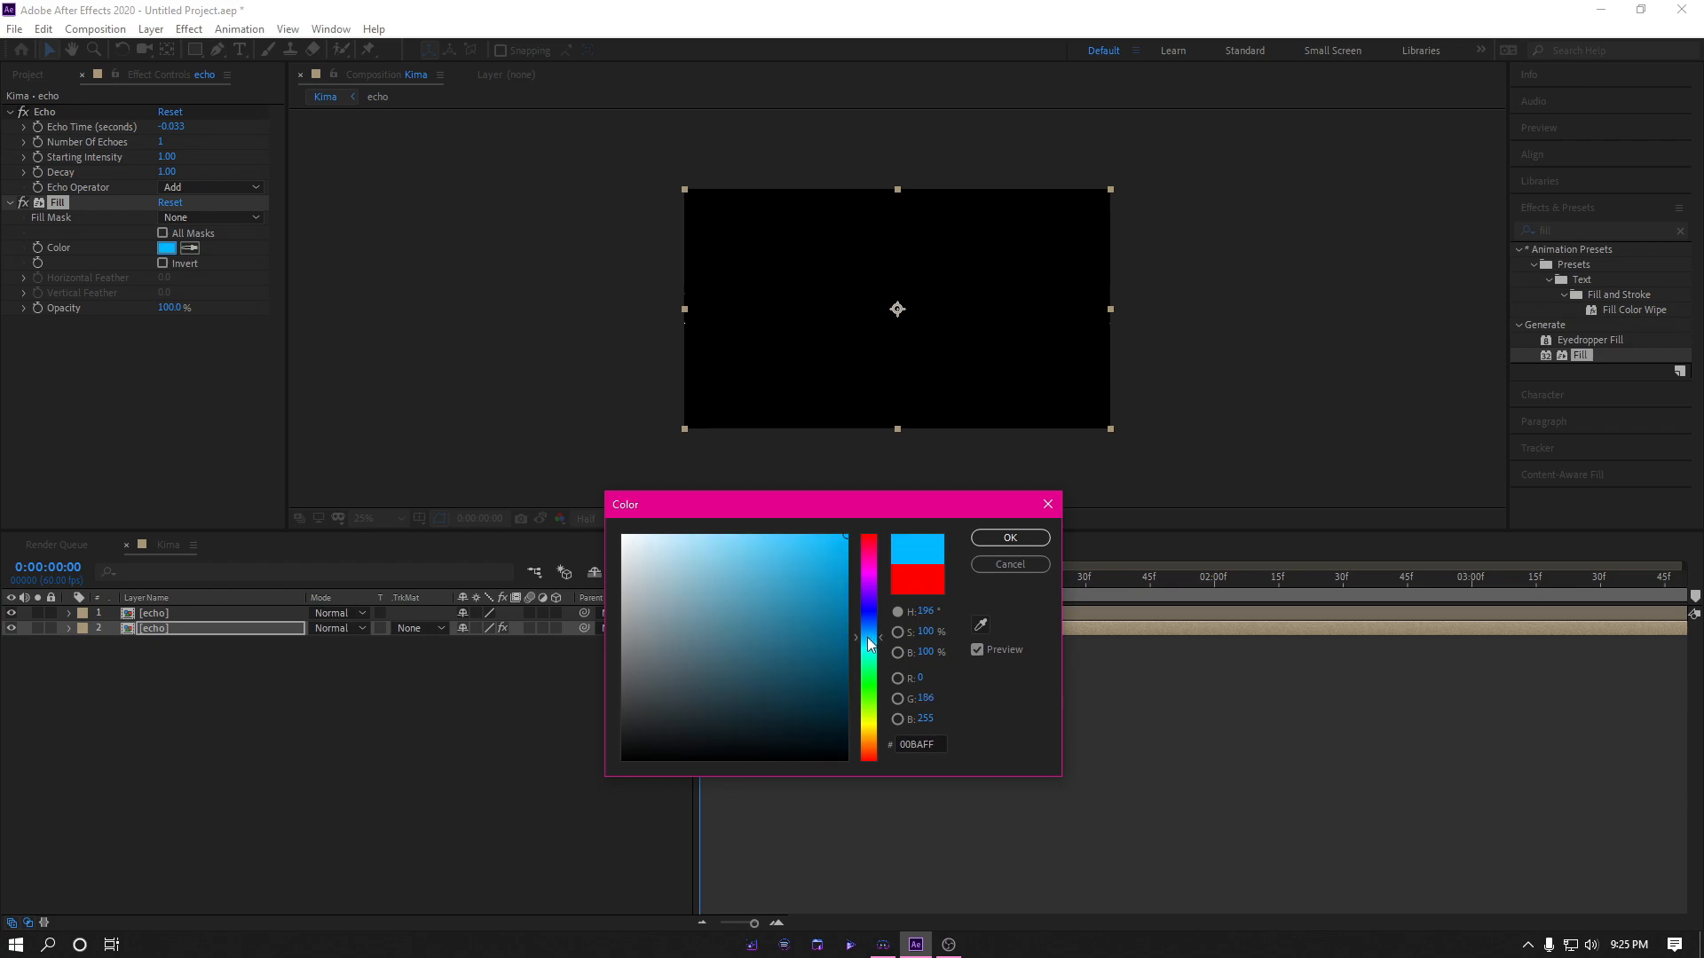
left_click(1013, 540)
Step: Preview the blue trailing echo behind the letters from several points and scrub to 0:00:02:06
key("space")
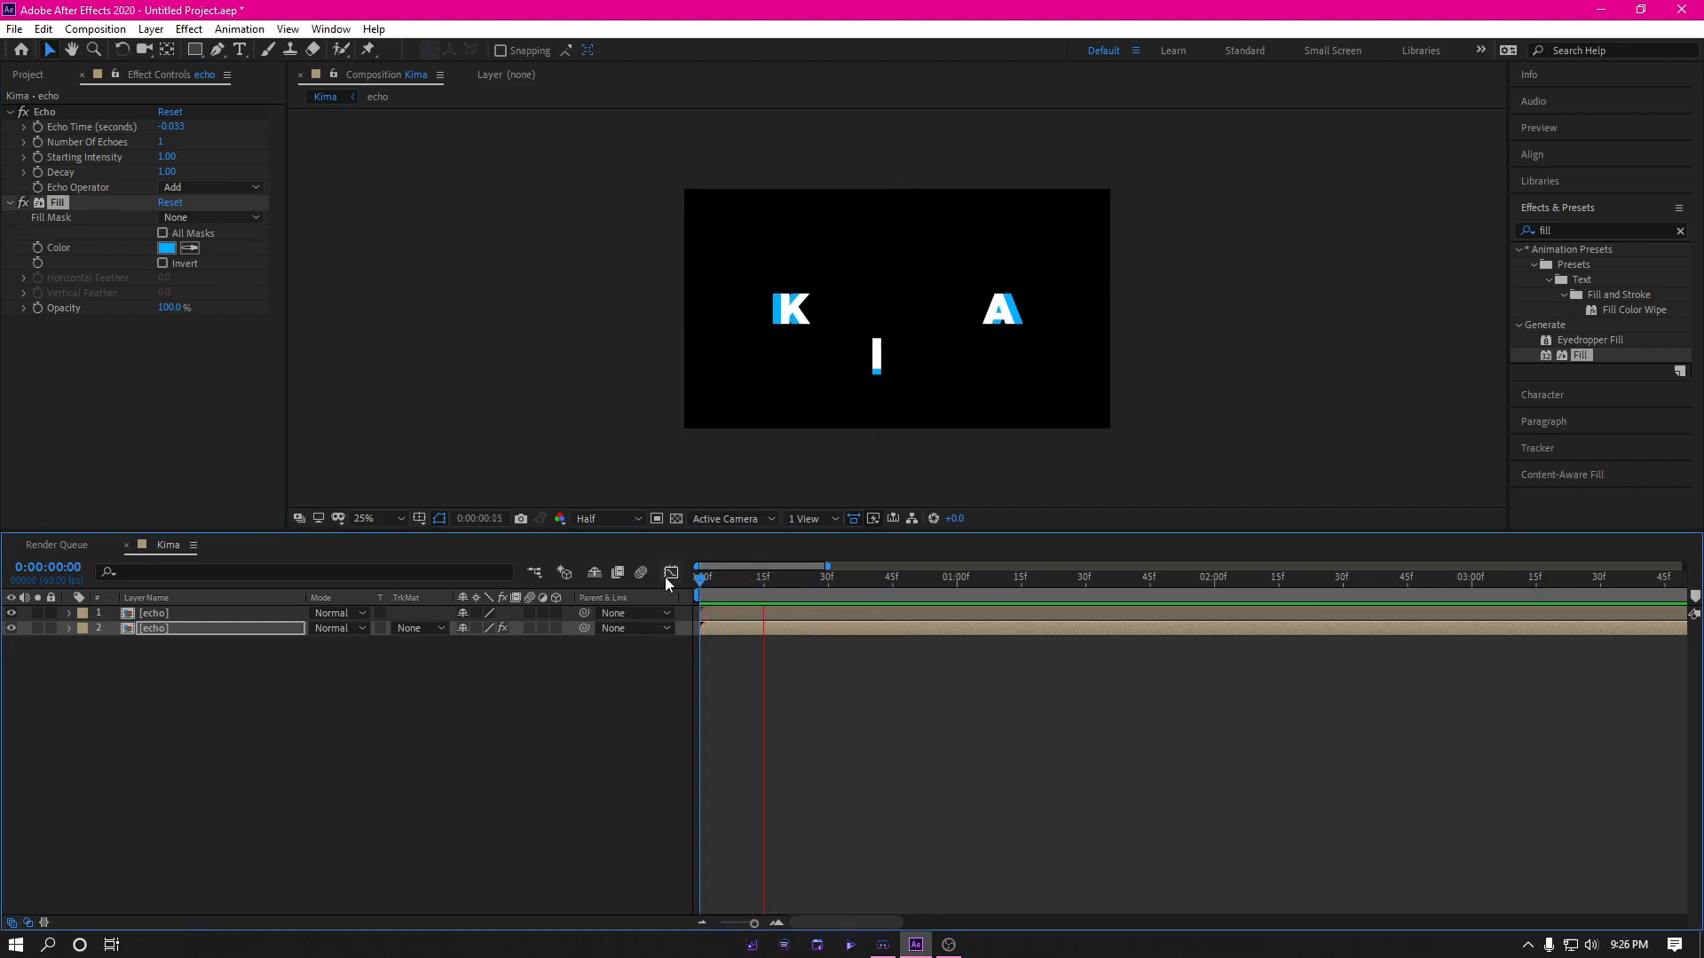
left_click(1104, 578)
left_click_drag(1104, 579, 598, 609)
key("space")
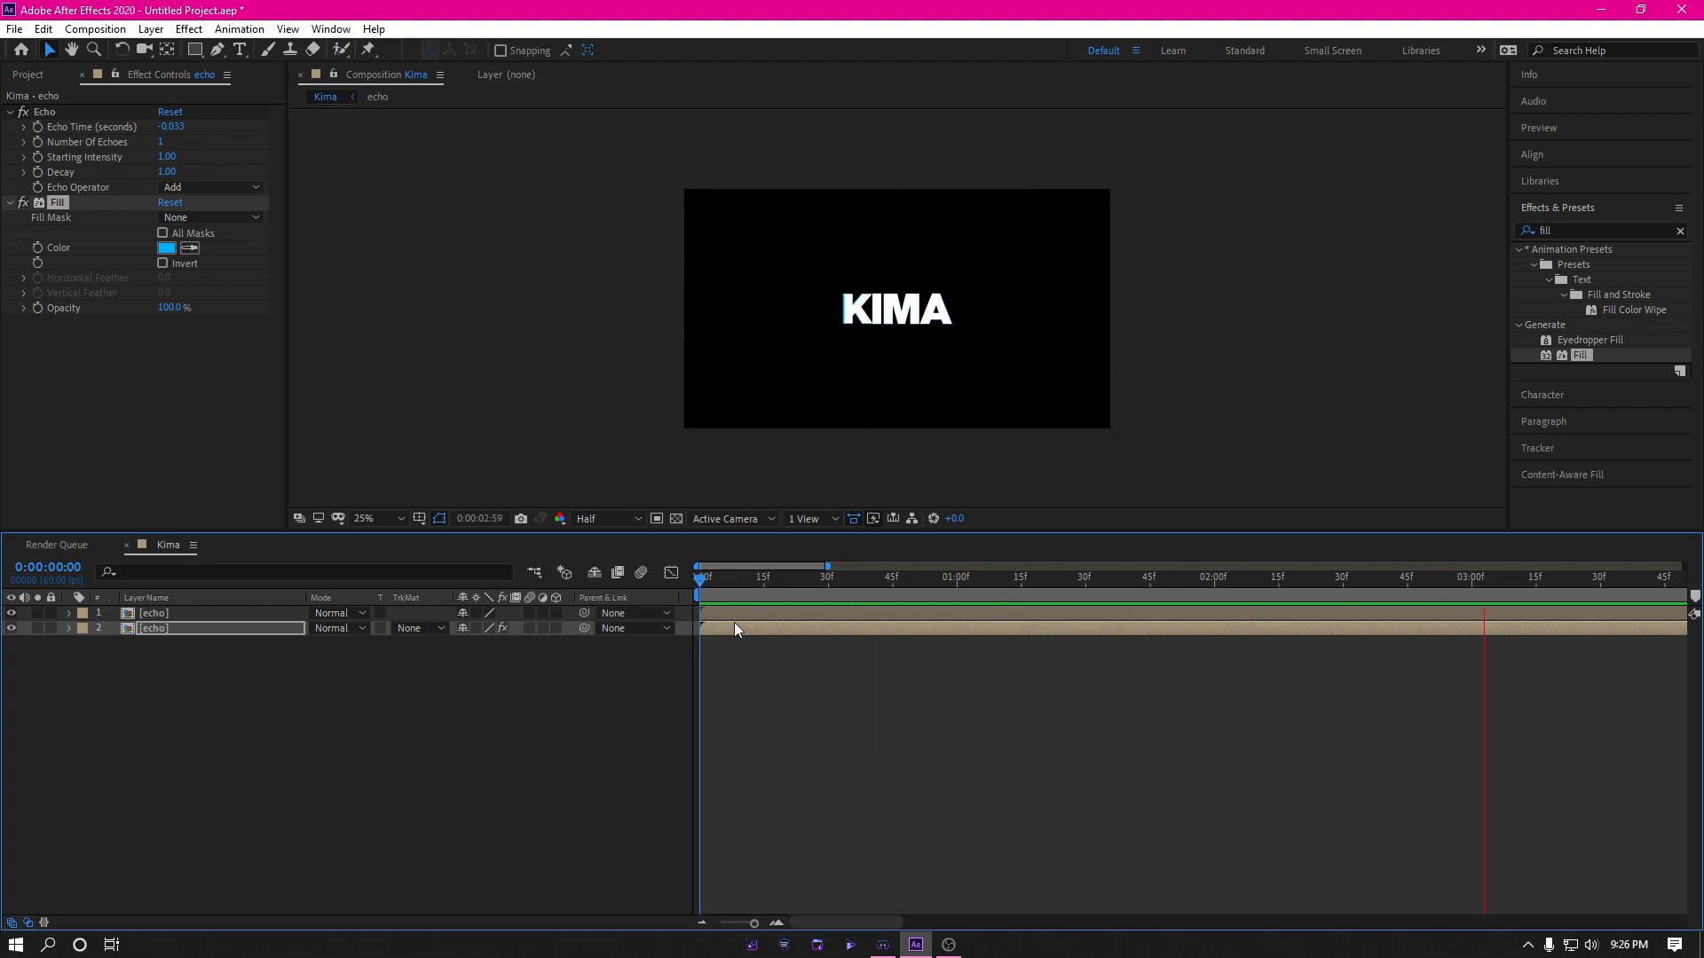
key("space")
left_click_drag(1207, 582, 329, 570)
key("space")
key("space")
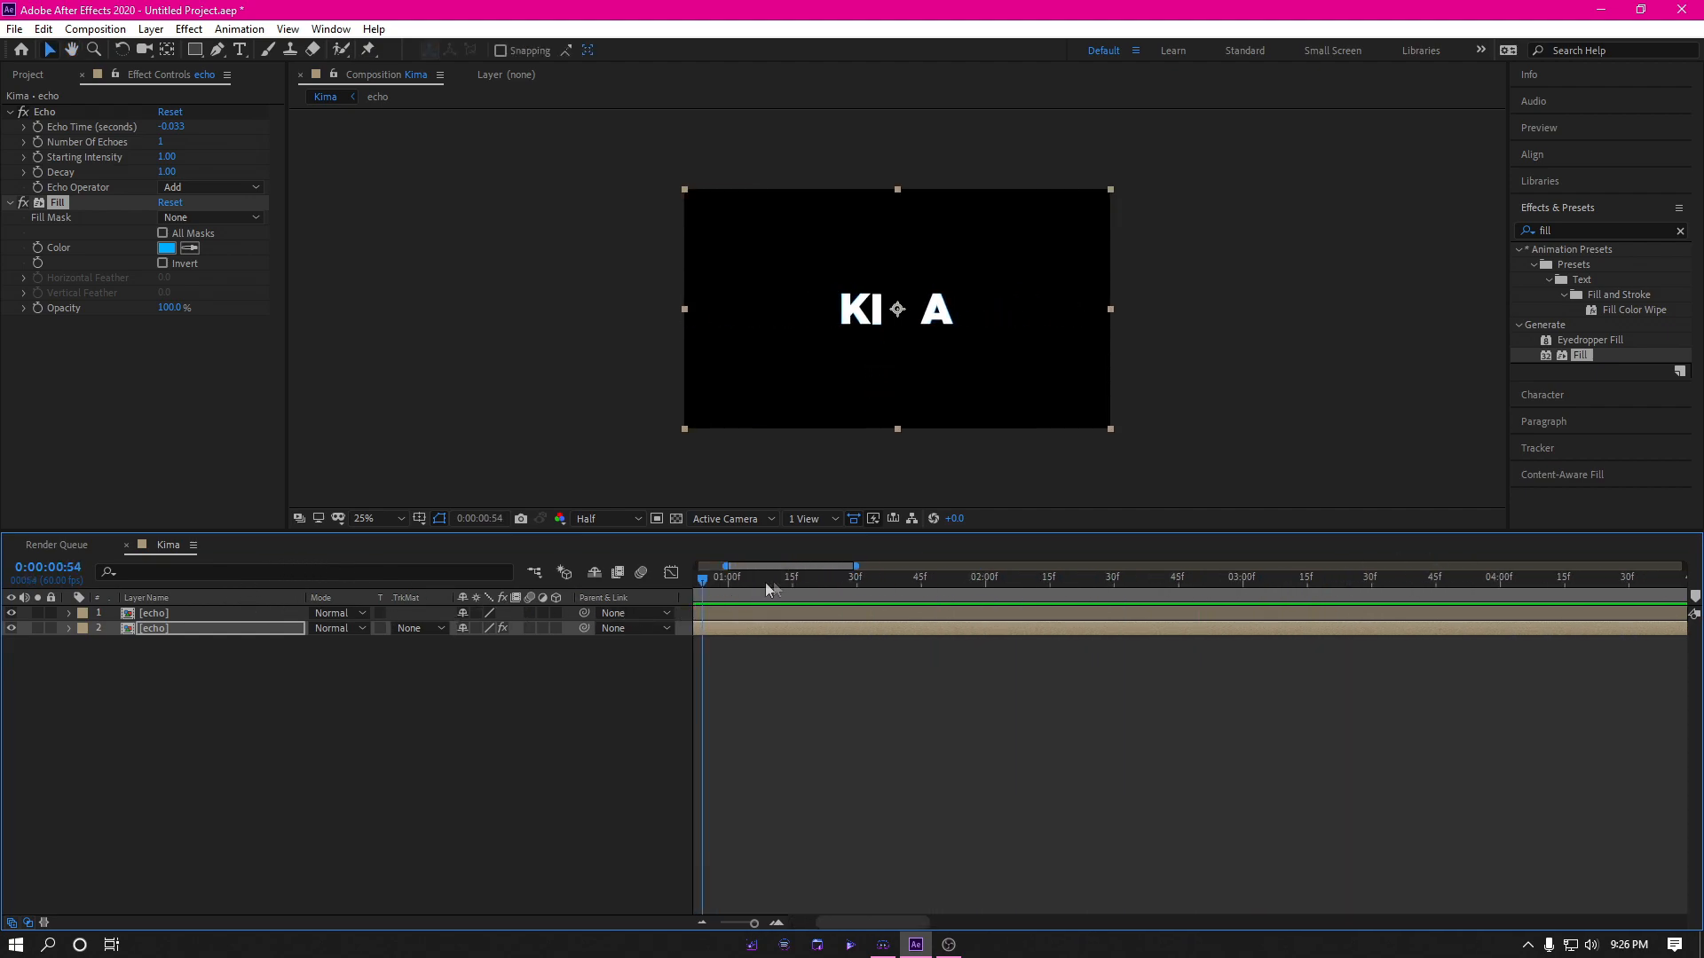
left_click(726, 580)
left_click_drag(725, 580, 989, 517)
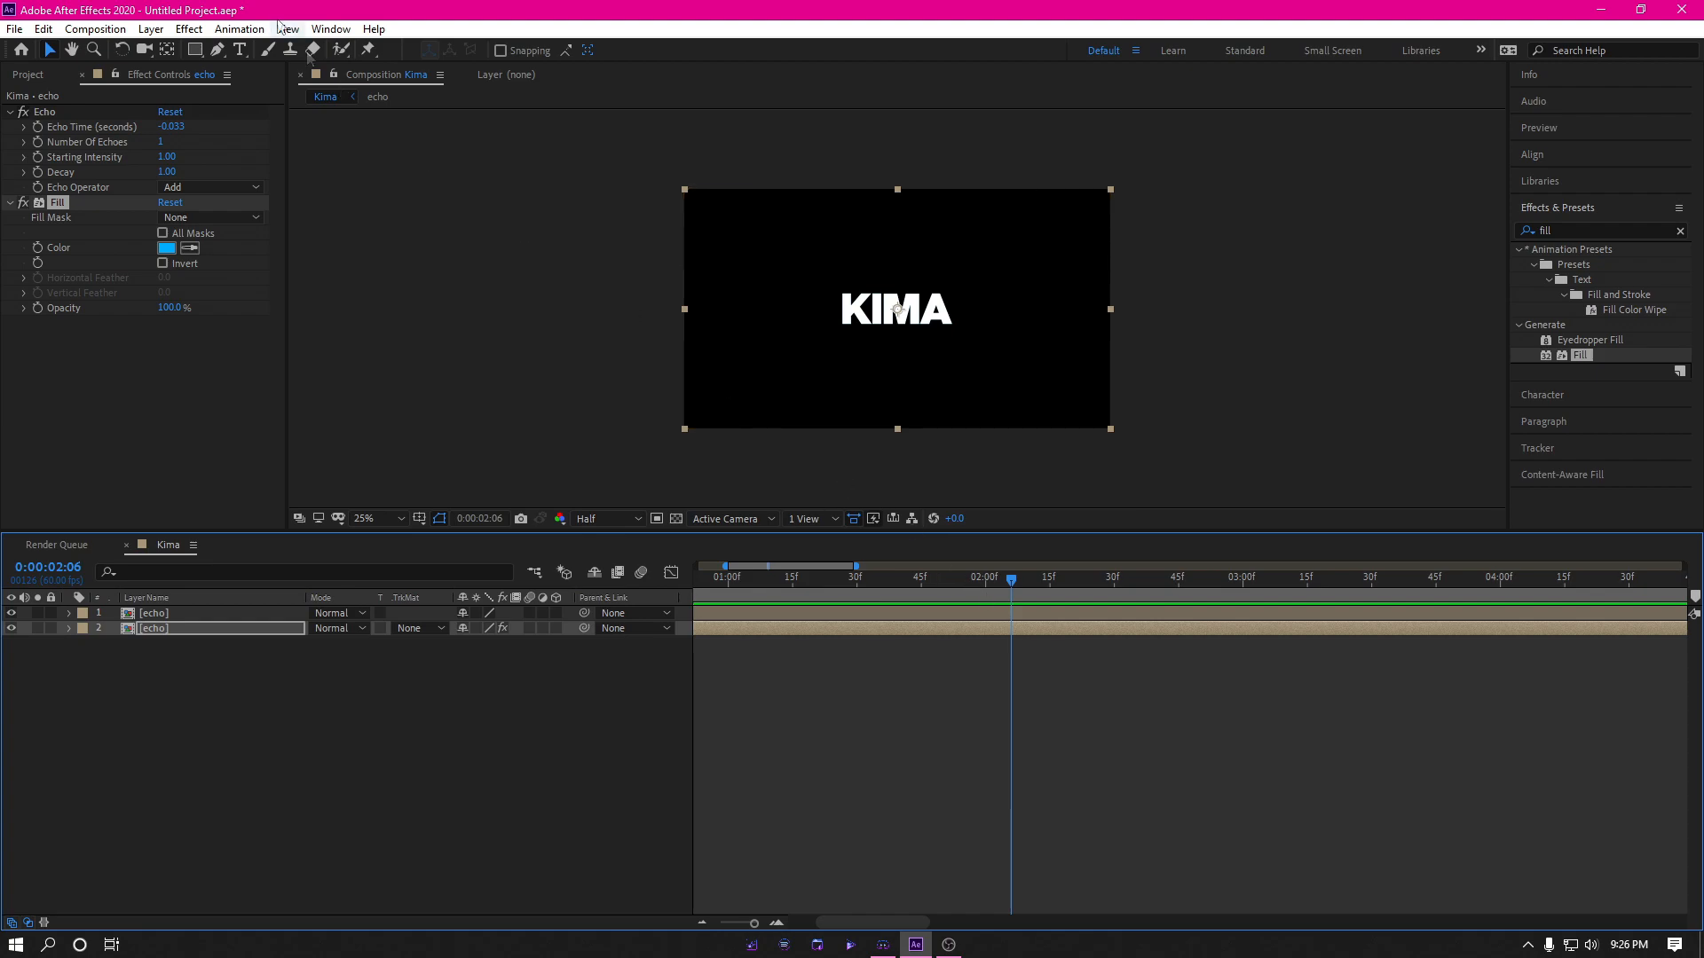
left_click(219, 51)
key("period")
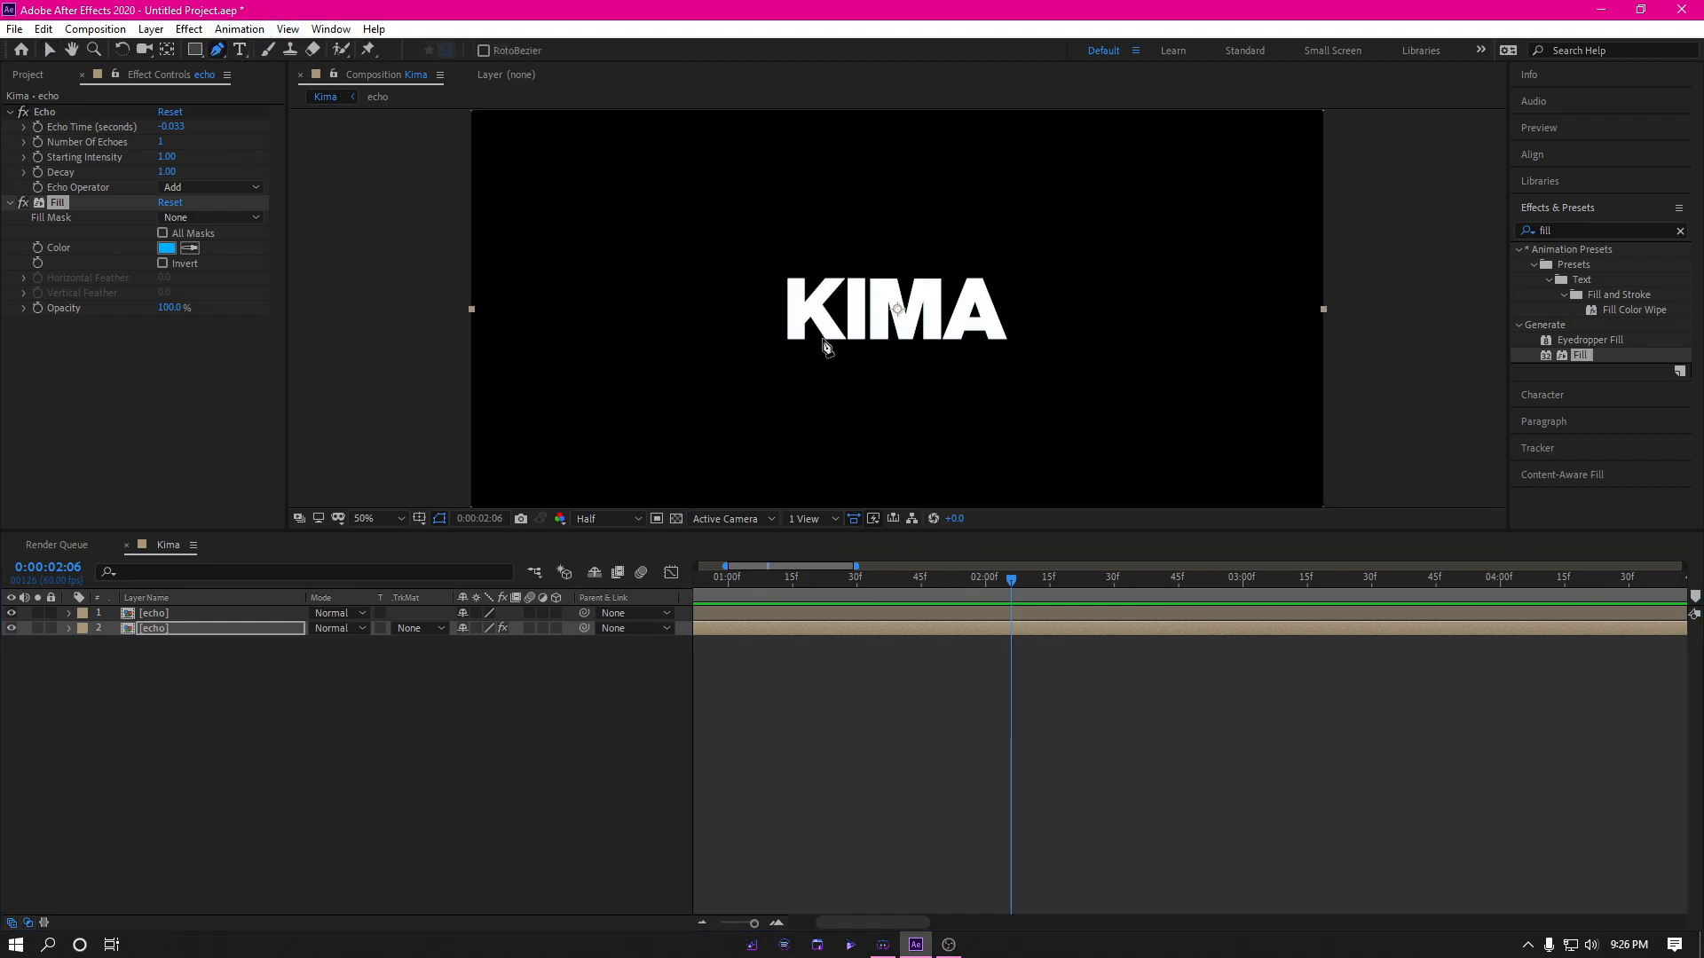
left_click(758, 337)
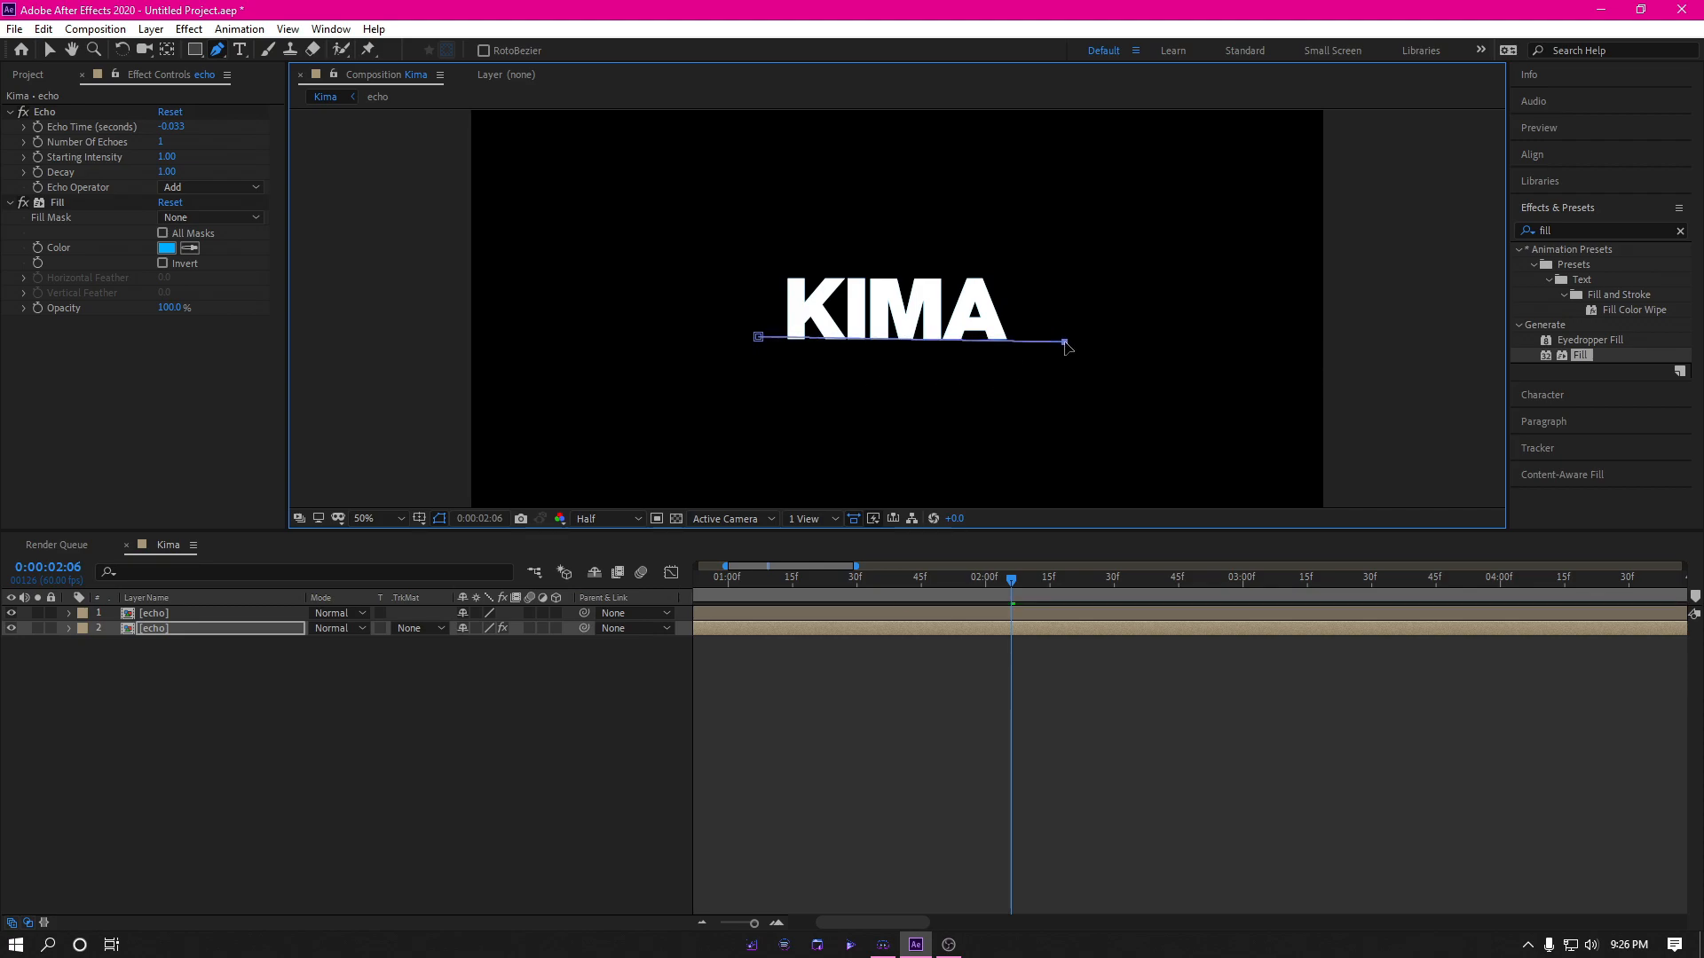
left_click(51, 51)
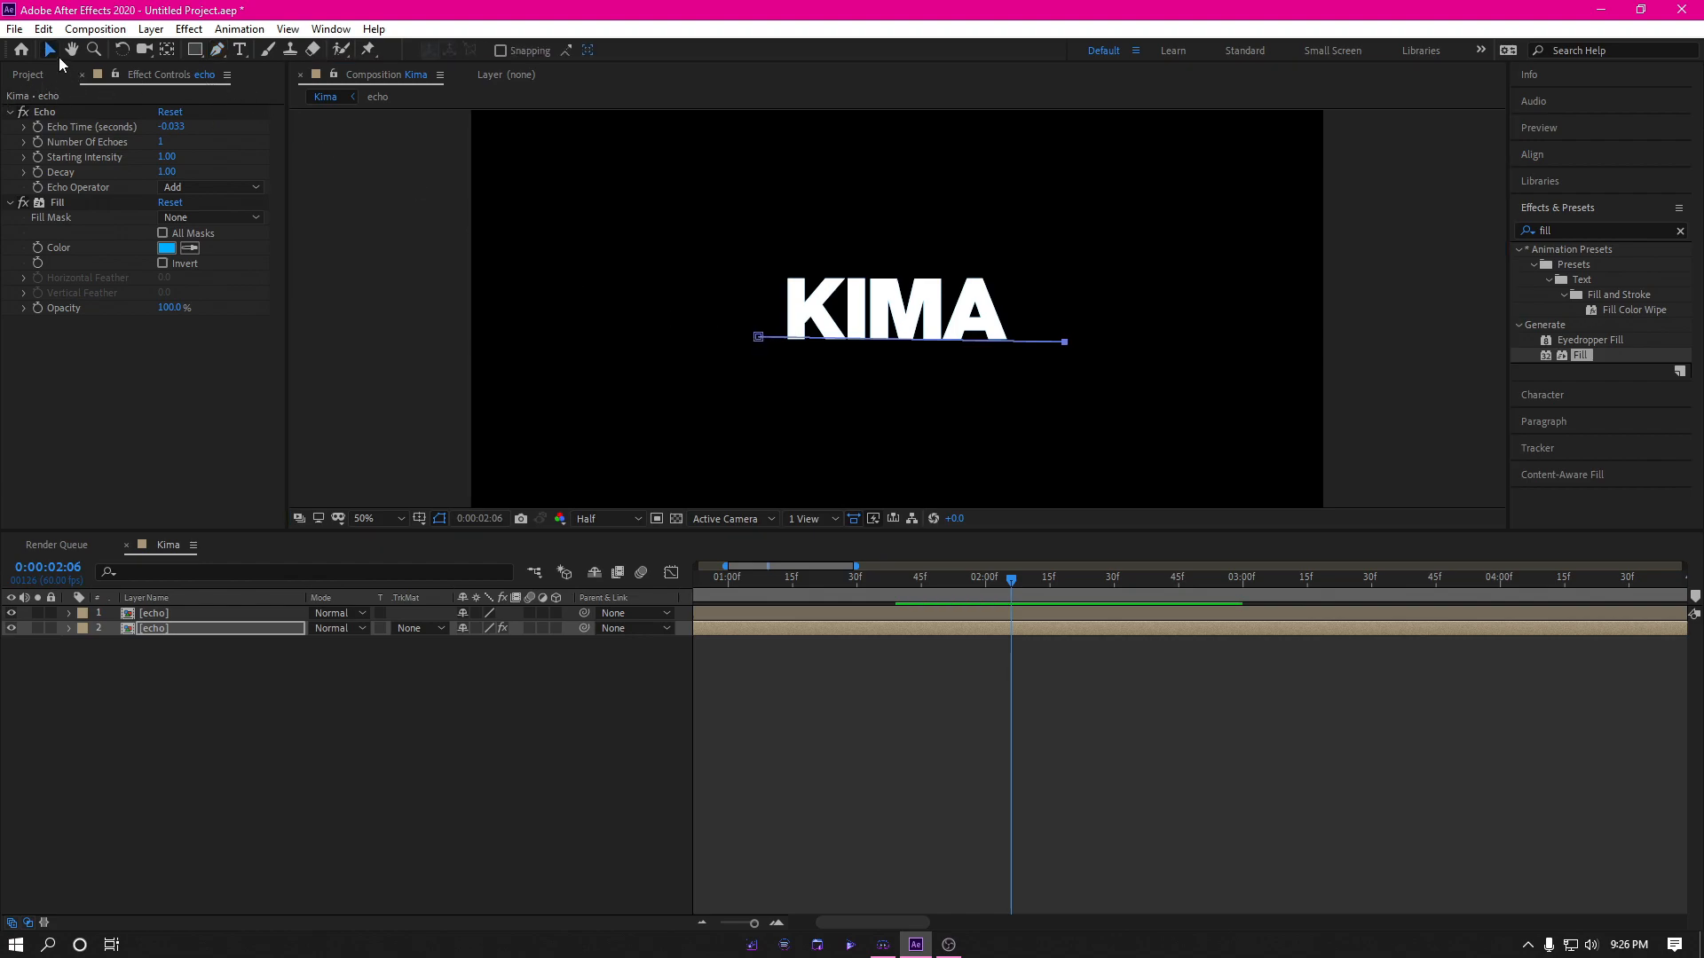
left_click_drag(759, 342, 747, 348)
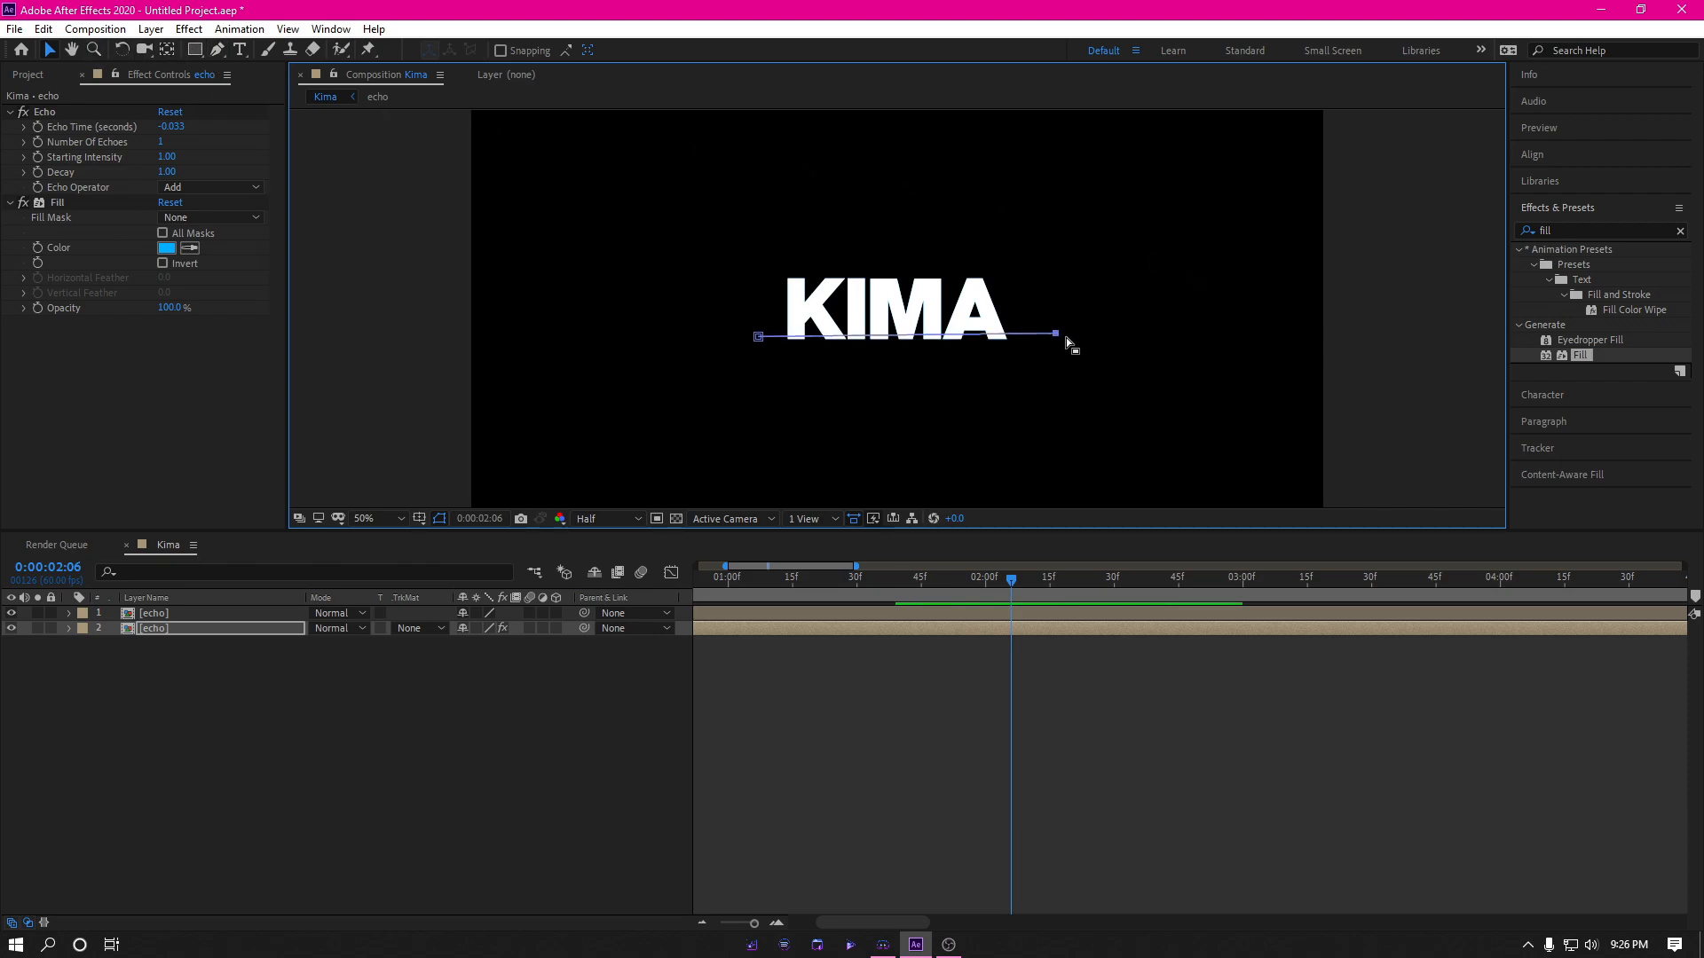
left_click(1024, 331)
left_click(219, 50)
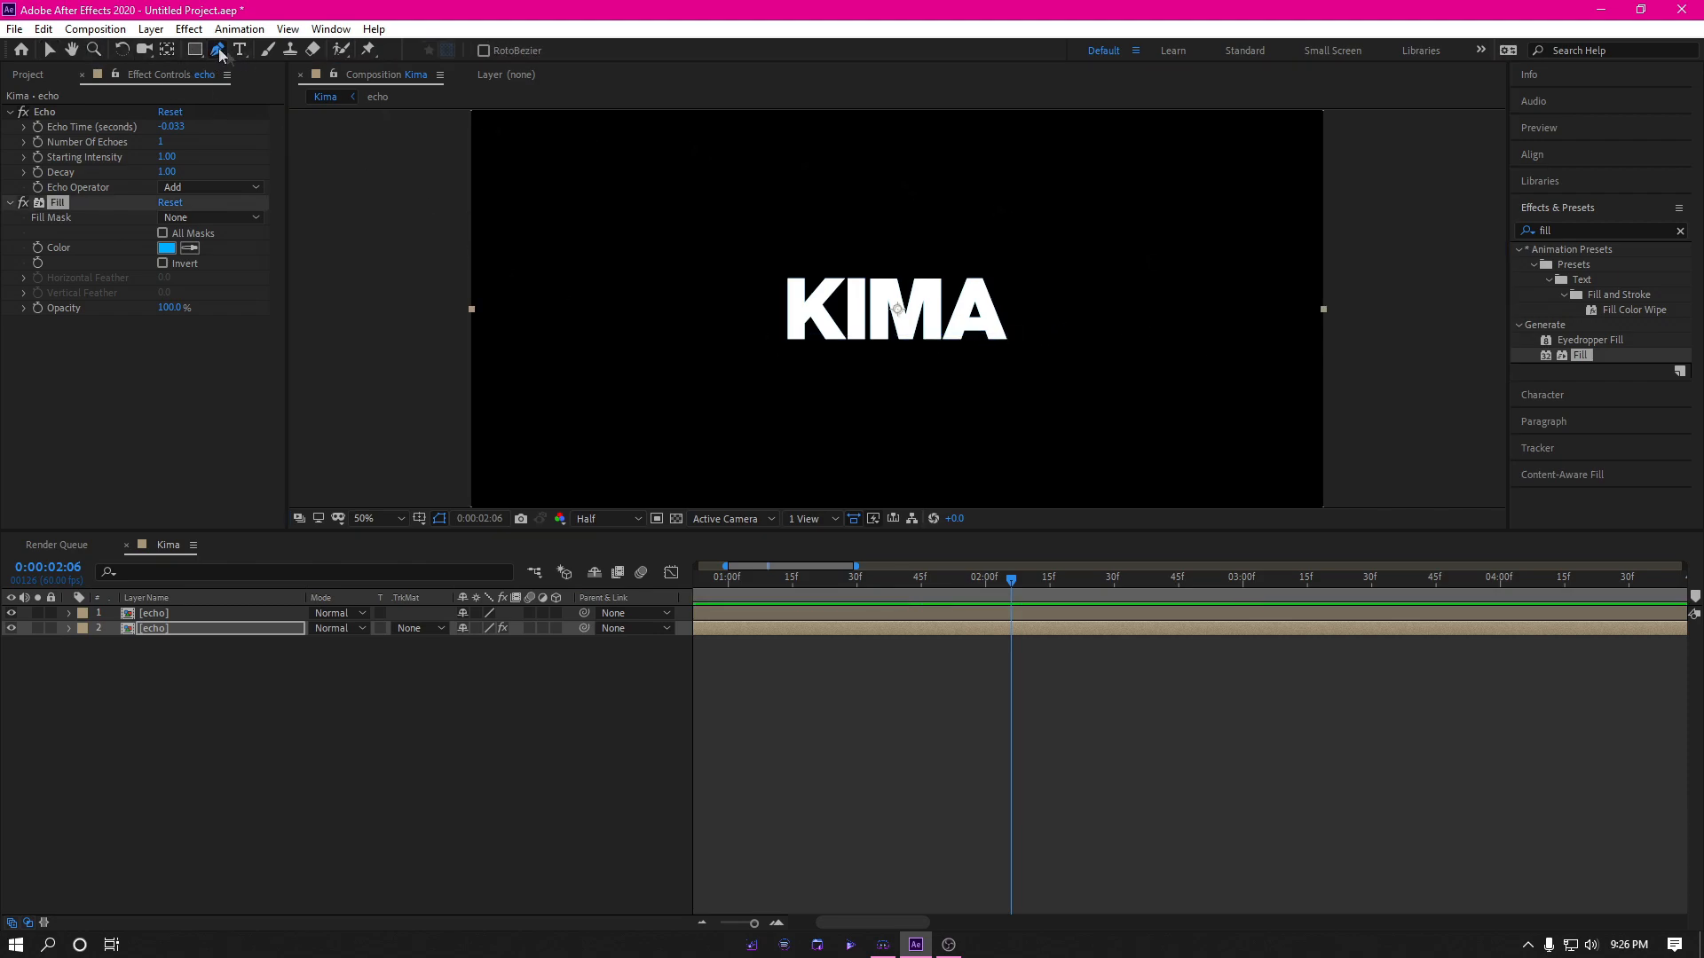
left_click(741, 339)
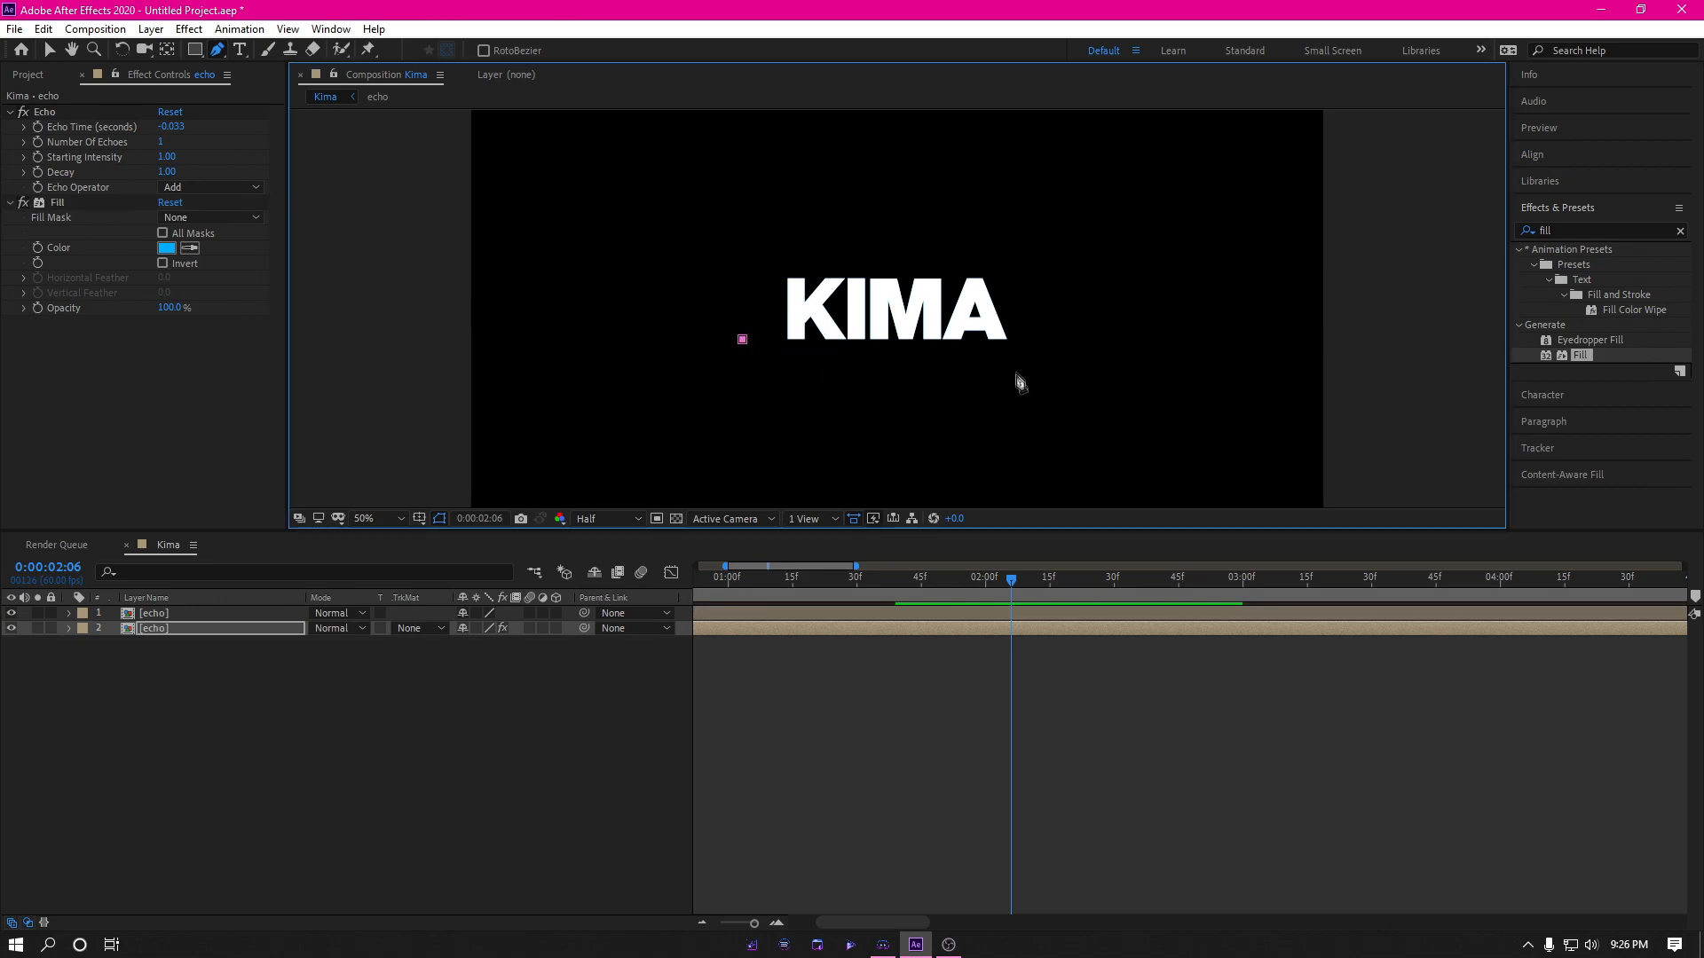
Step: With no layer selected, draw a slightly curved underline beneath the KIMA text as a new shape layer using the Pen tool
left_click(497, 761)
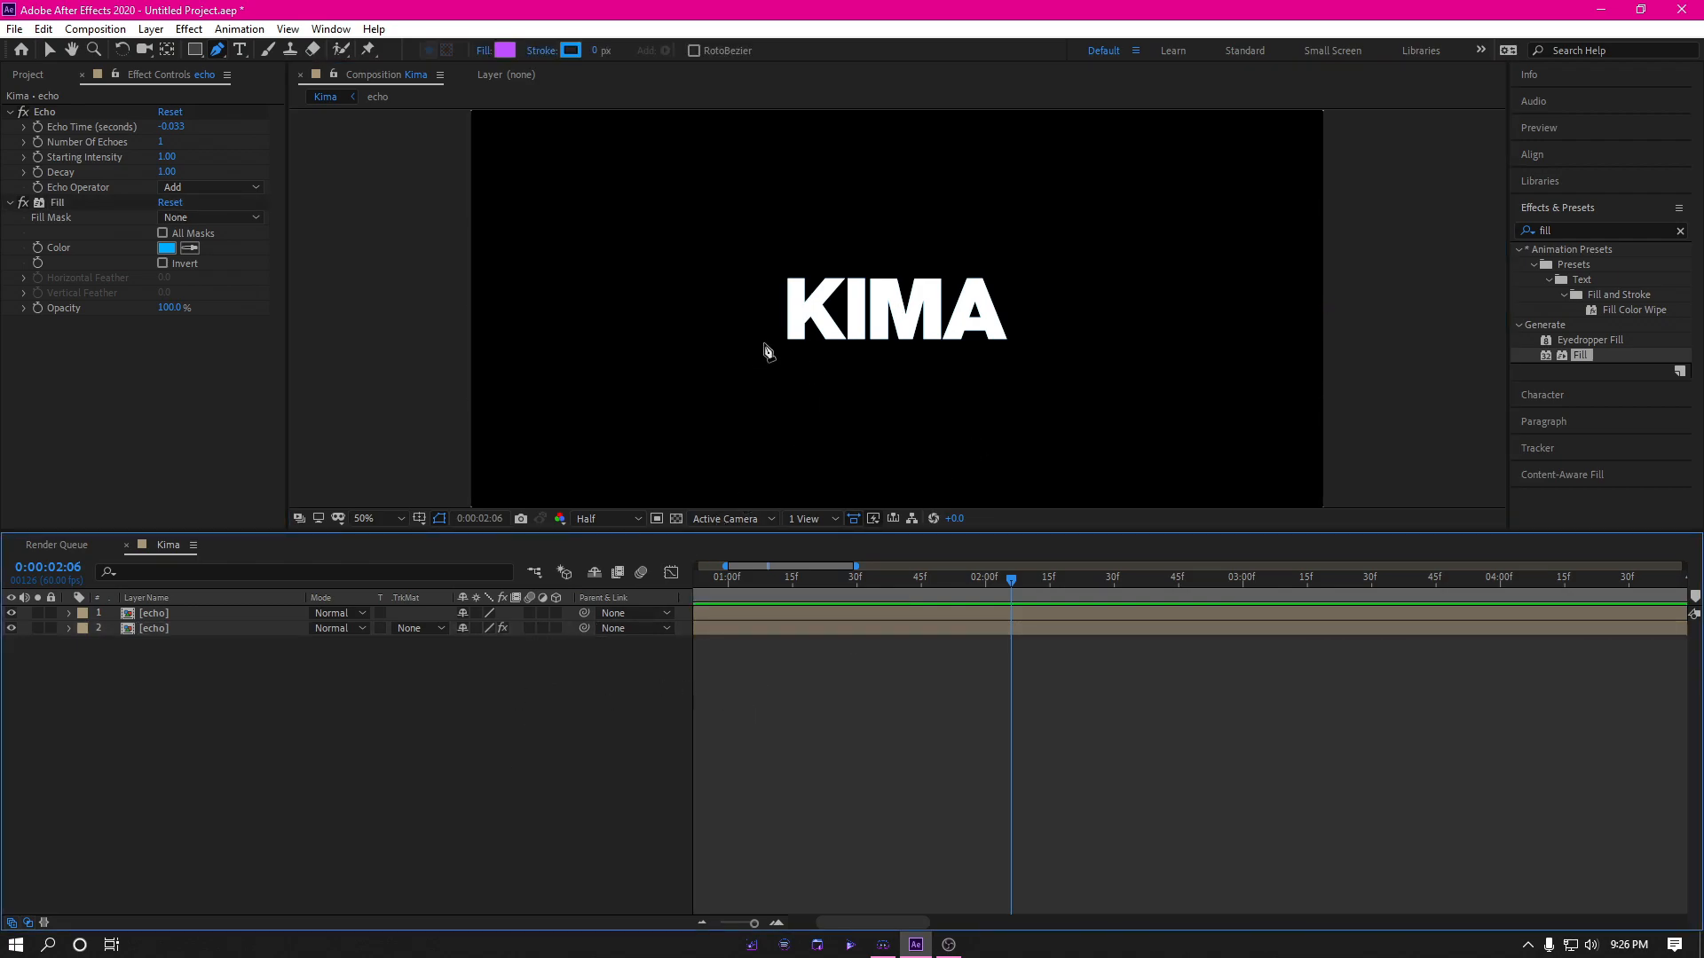
left_click(758, 339)
left_click_drag(1035, 338, 1044, 345)
right_click(1047, 347)
key("Escape")
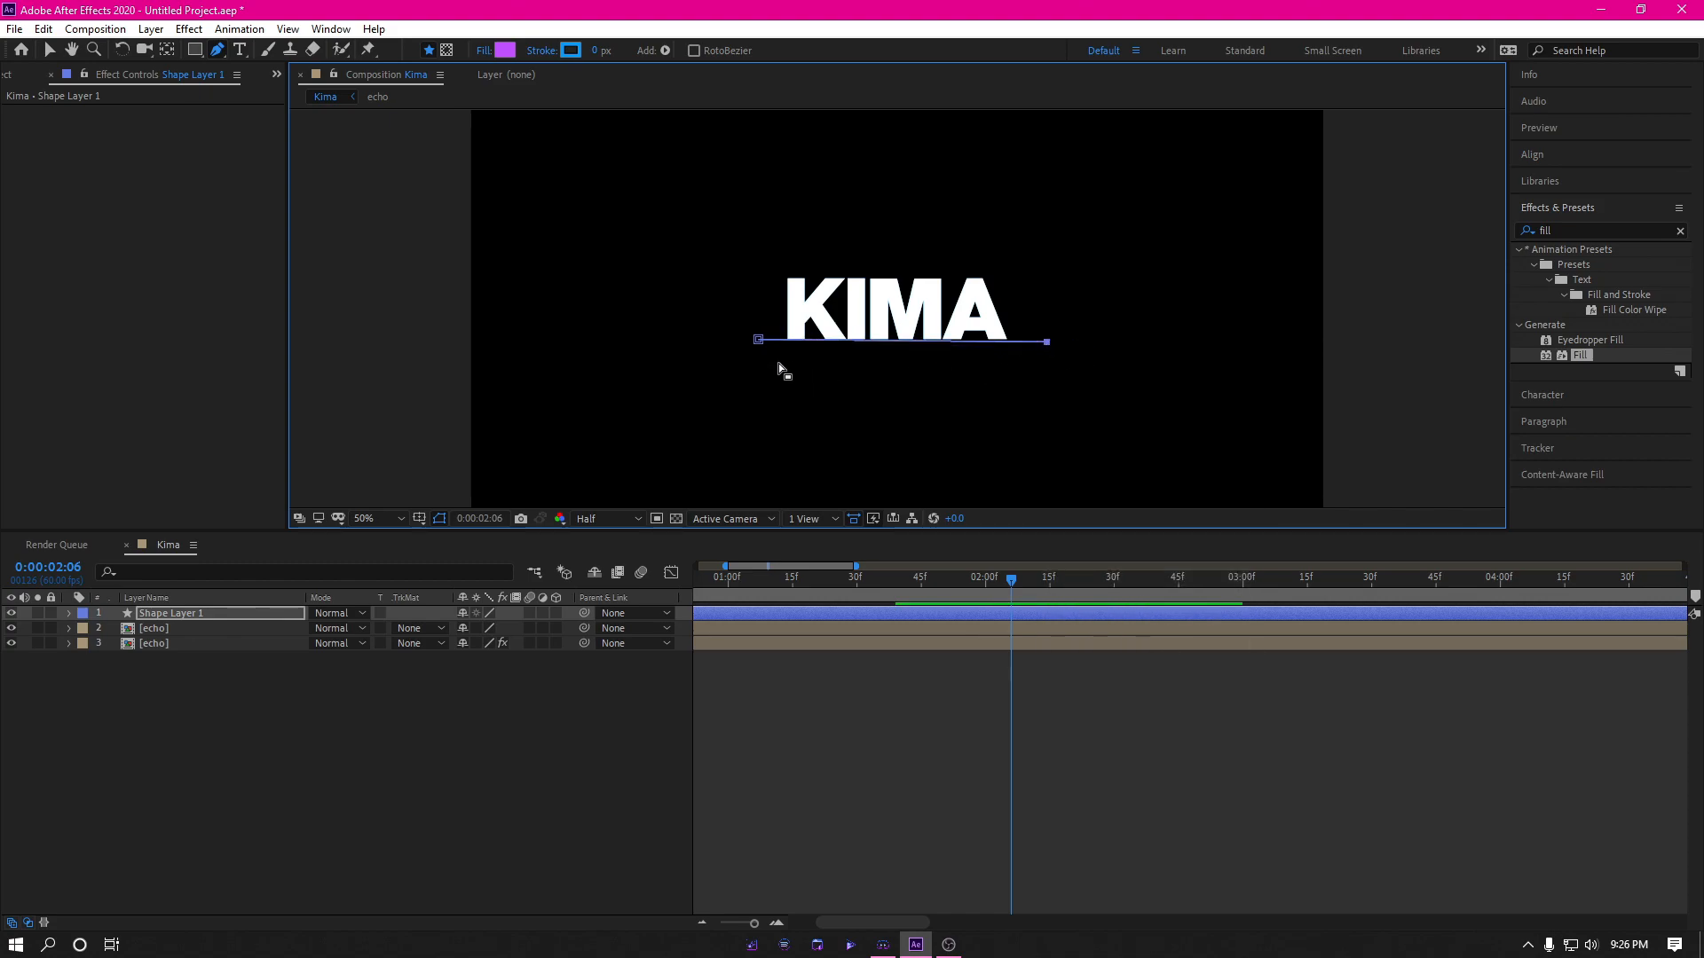
key("ctrl+z")
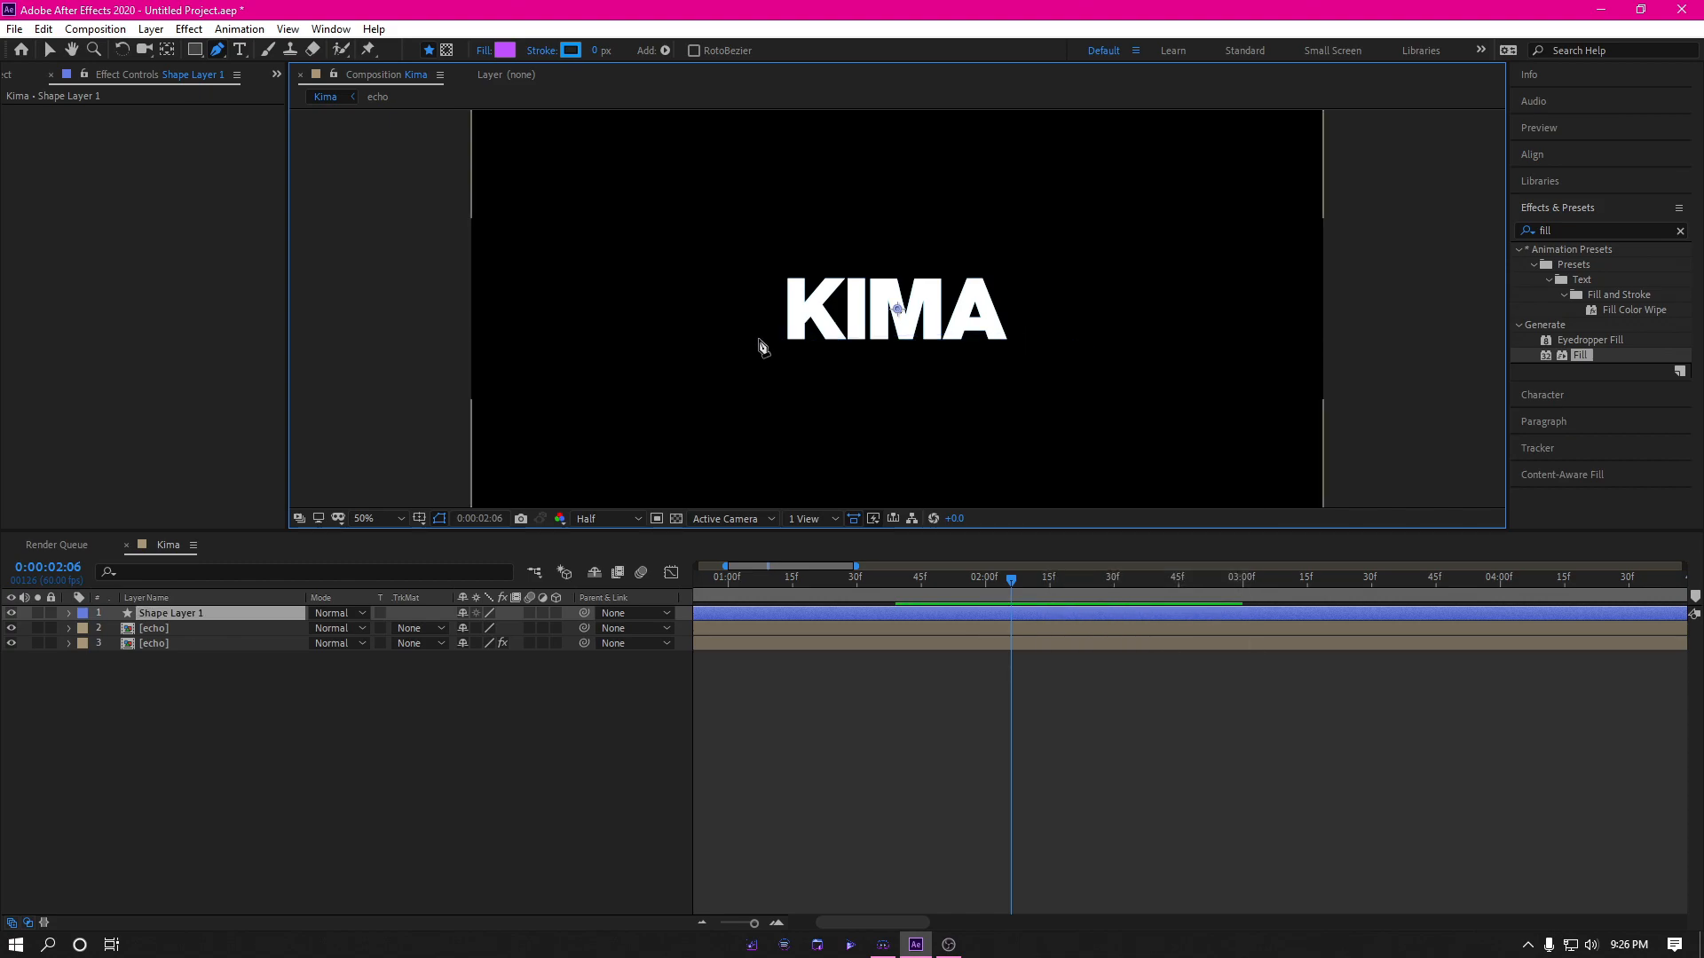
left_click(757, 338)
mouse_move(1072, 355)
left_mouse_down()
mouse_move(1082, 321)
mouse_move(1062, 343)
left_mouse_up()
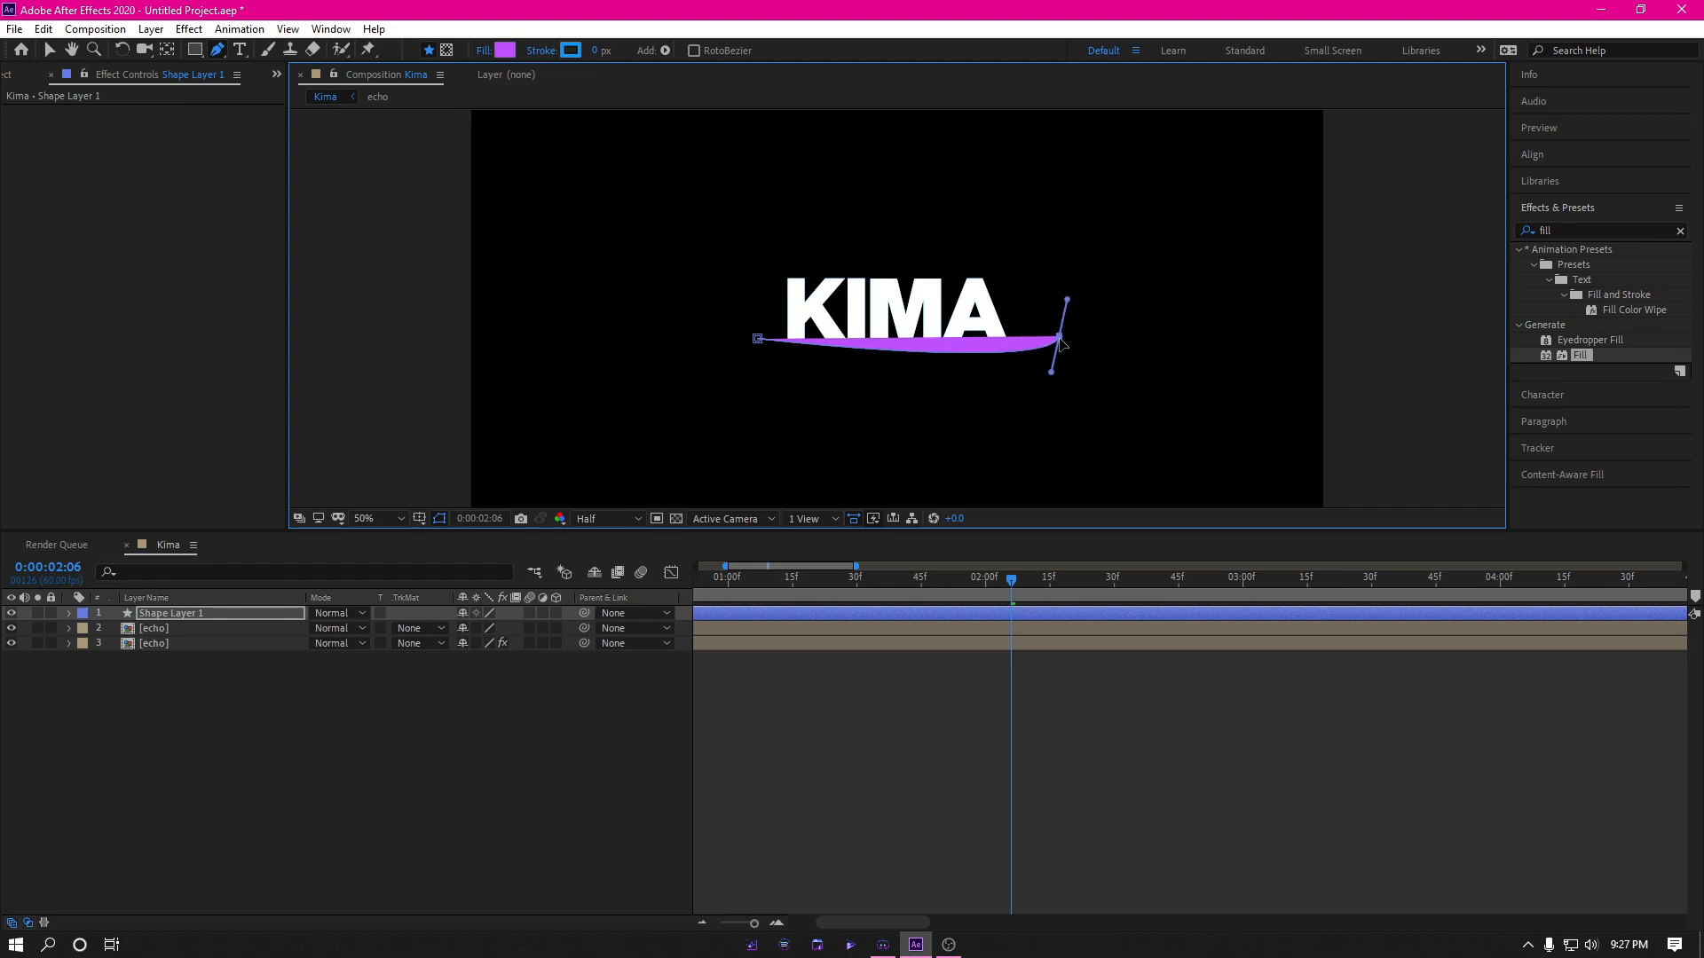
Step: Set the underline's fill to None and move its two end points to suit the width of the KIMA text
left_click(492, 52)
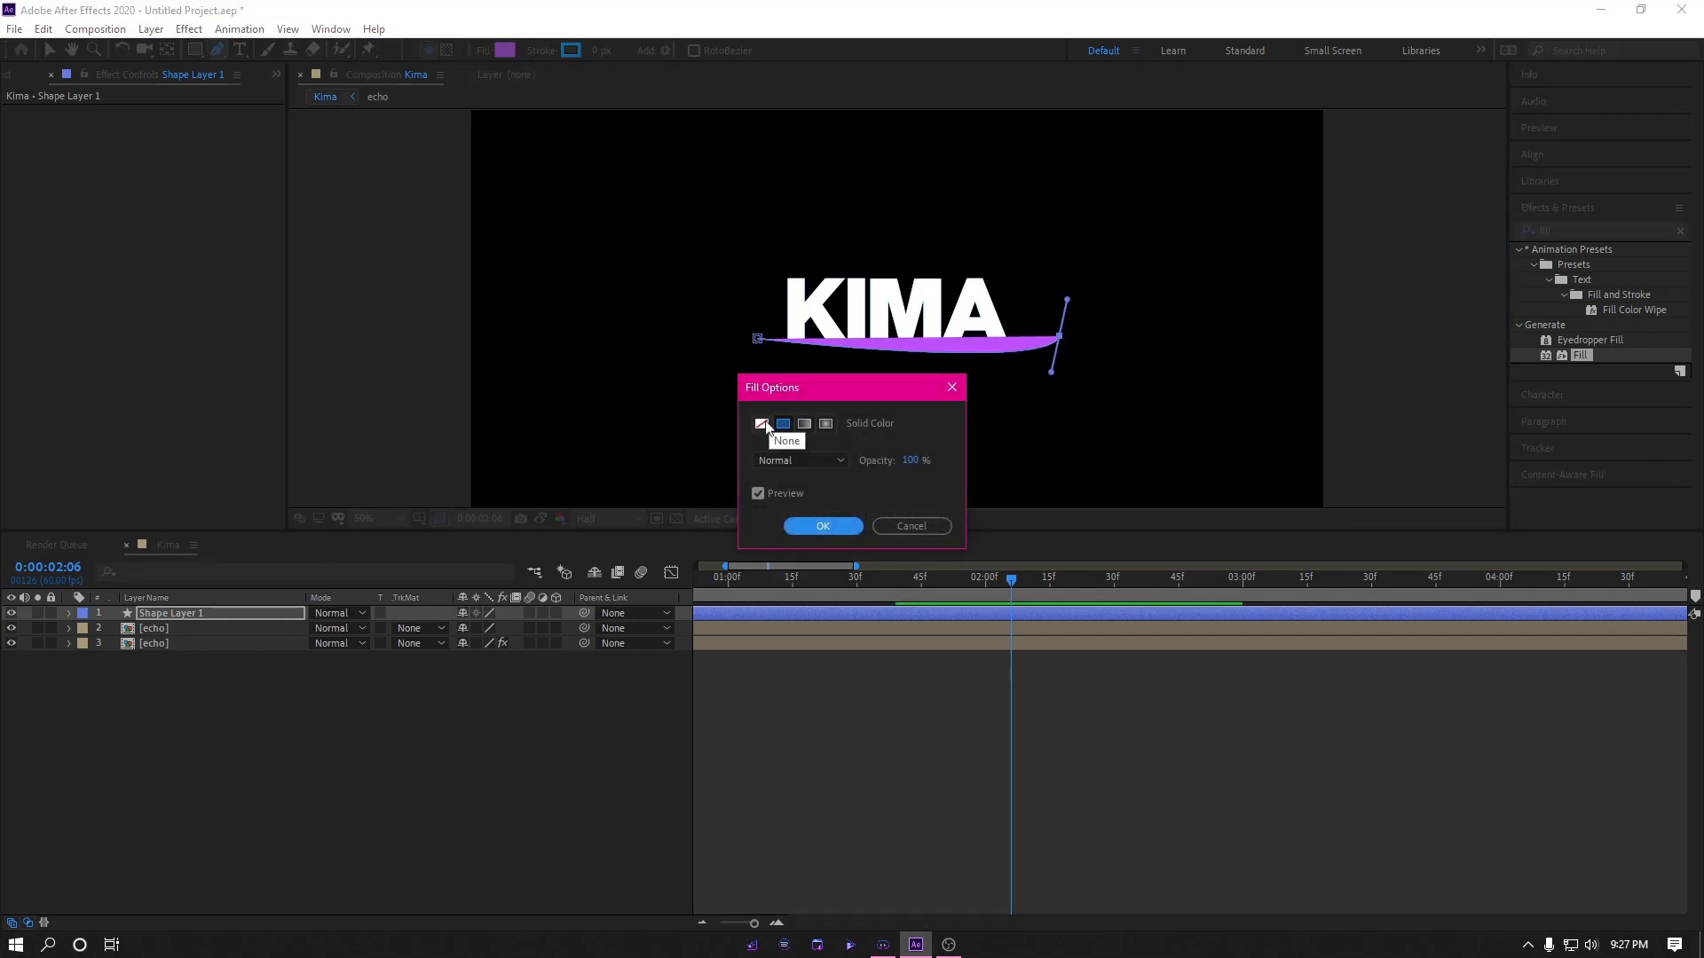
left_click(761, 423)
left_click(822, 526)
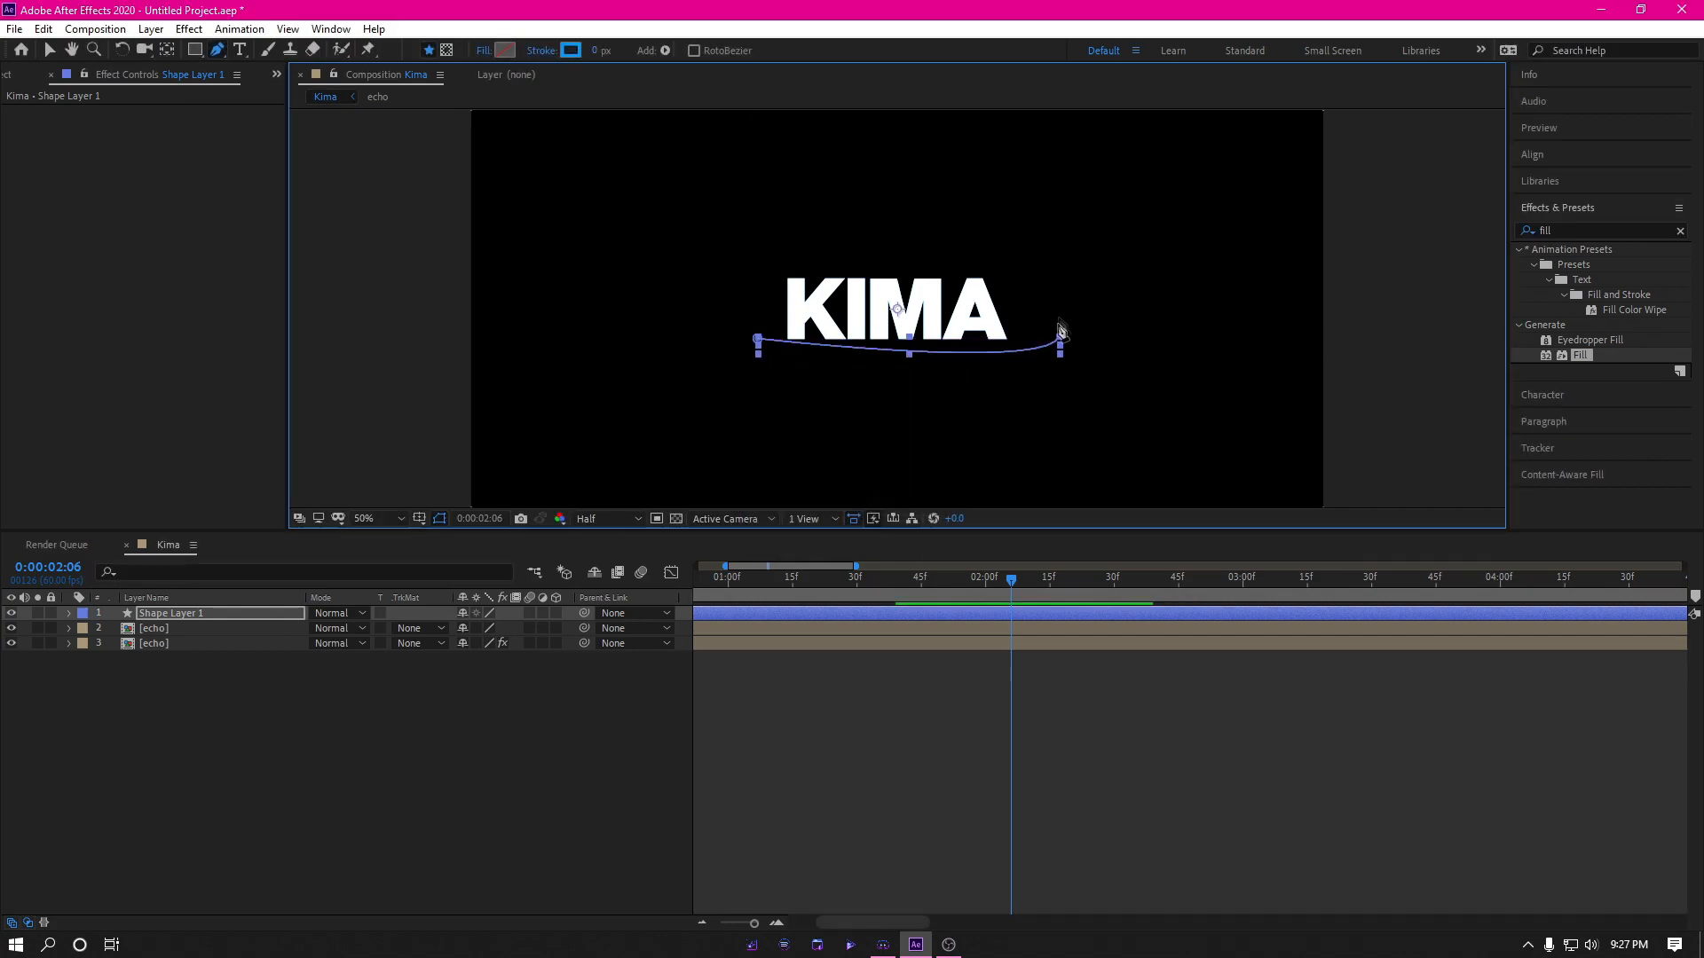
left_click_drag(757, 340, 736, 343)
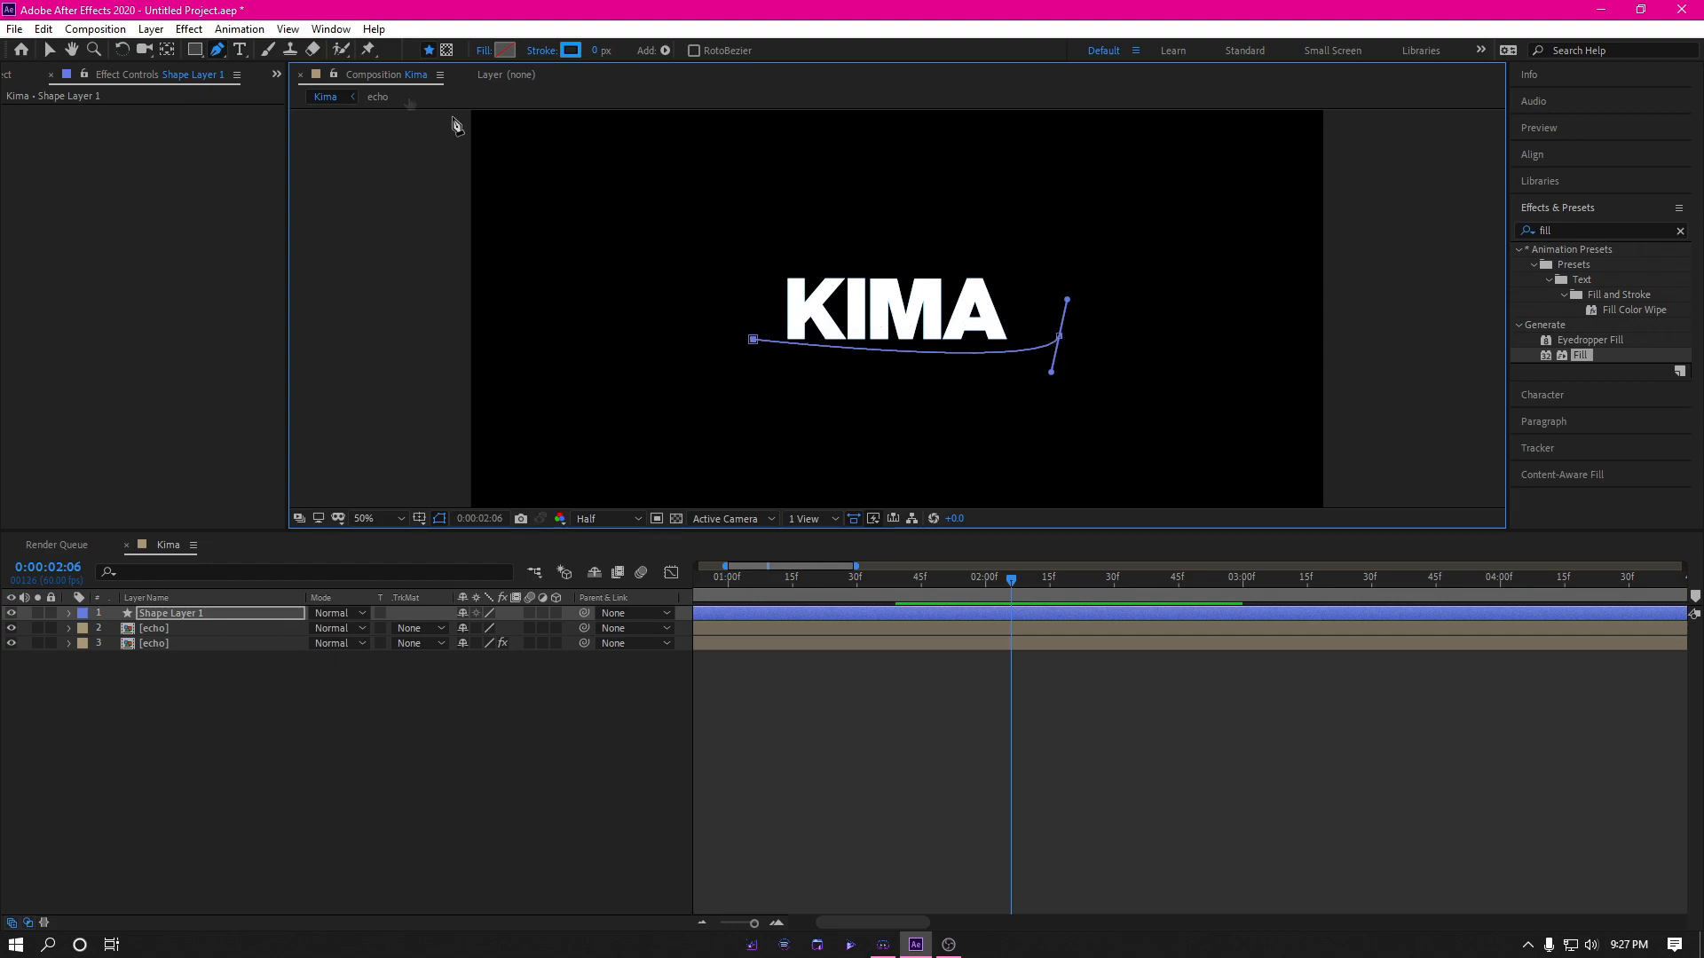
left_click(49, 50)
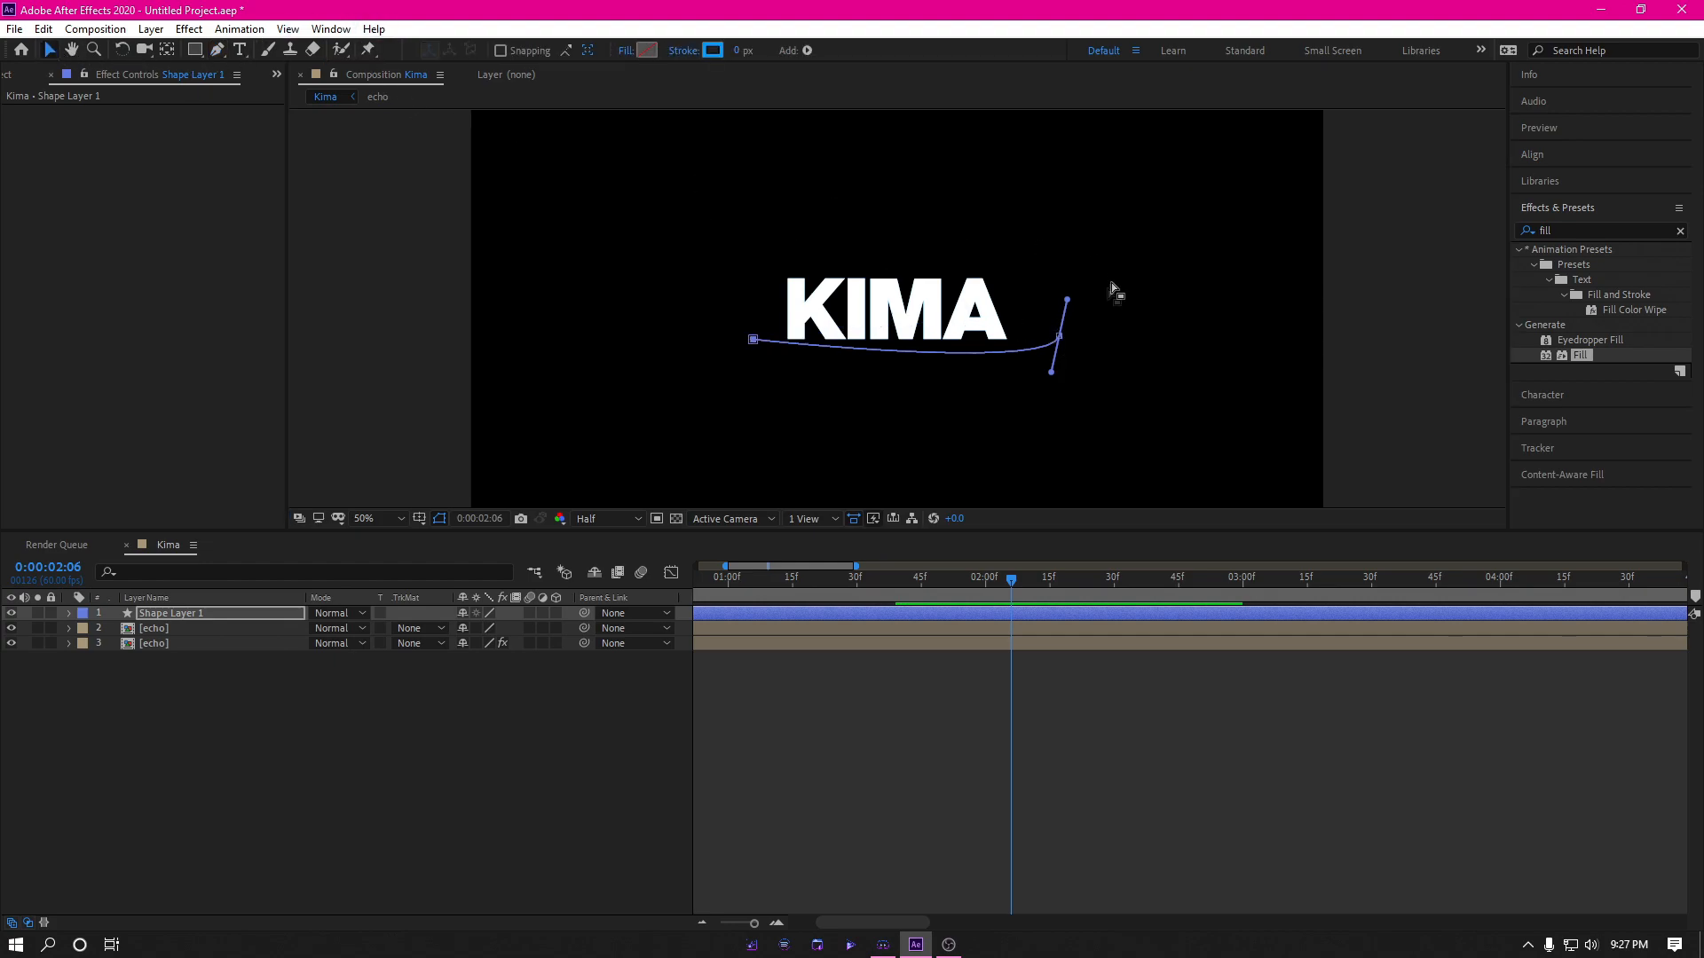
left_click_drag(1064, 340, 1040, 334)
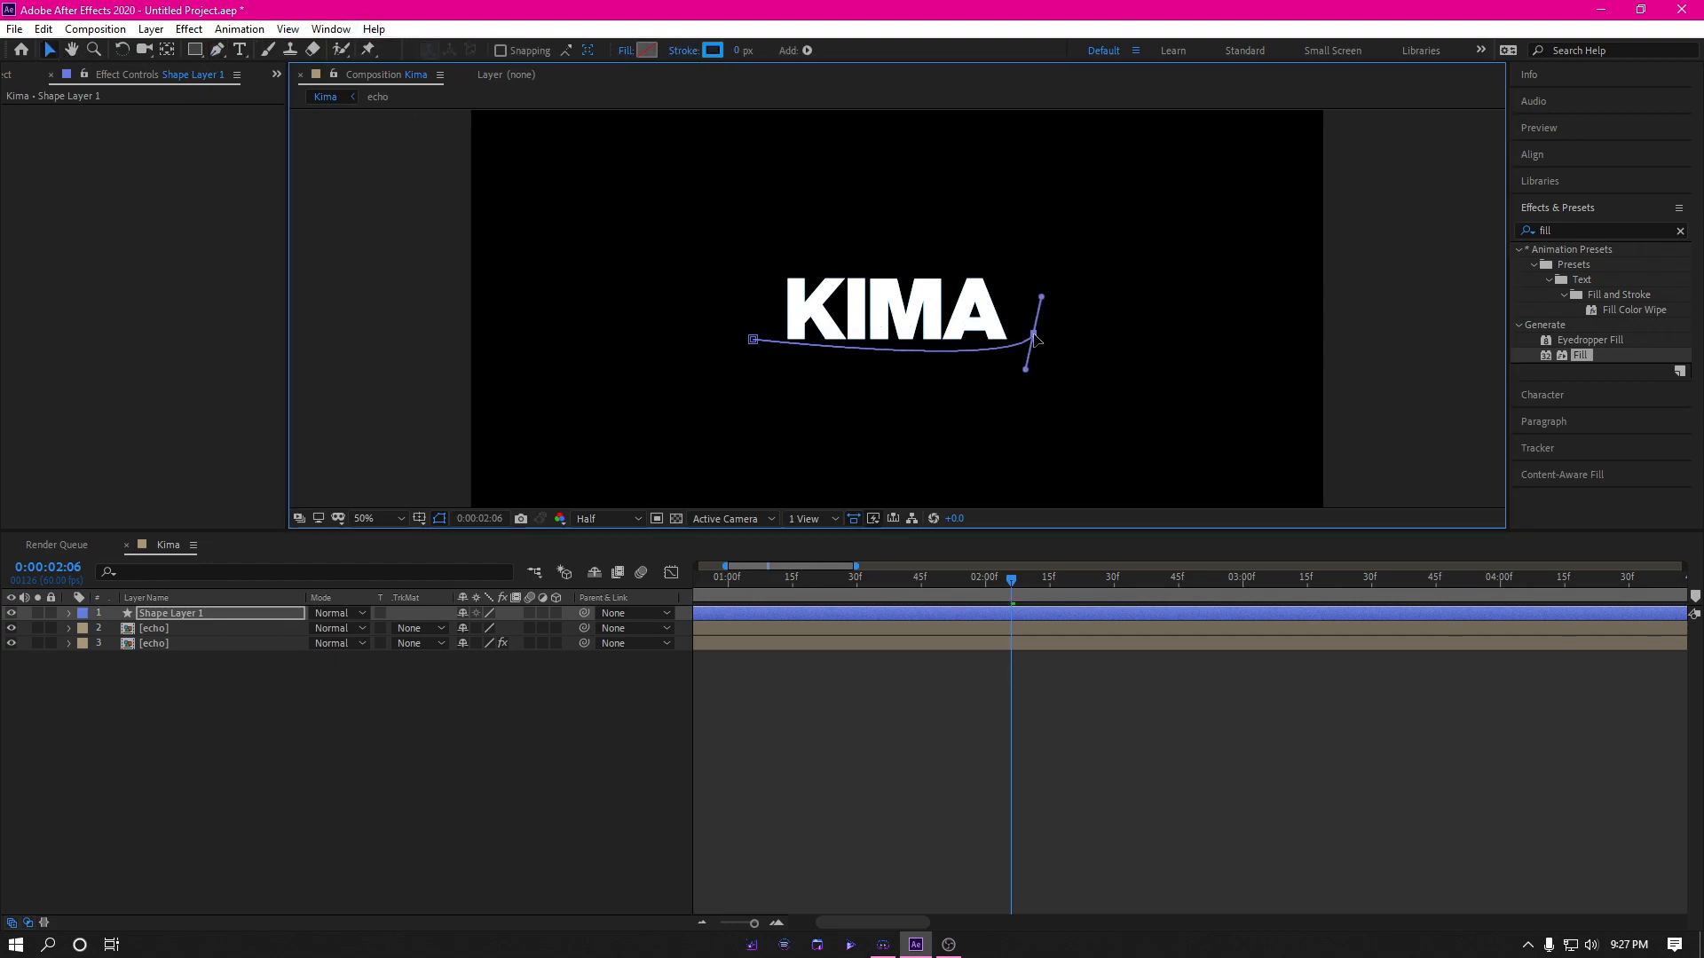
Step: Check the underline against the animation and set its stroke width to 9 px
left_click_drag(1000, 586, 648, 619)
key("space")
key("space")
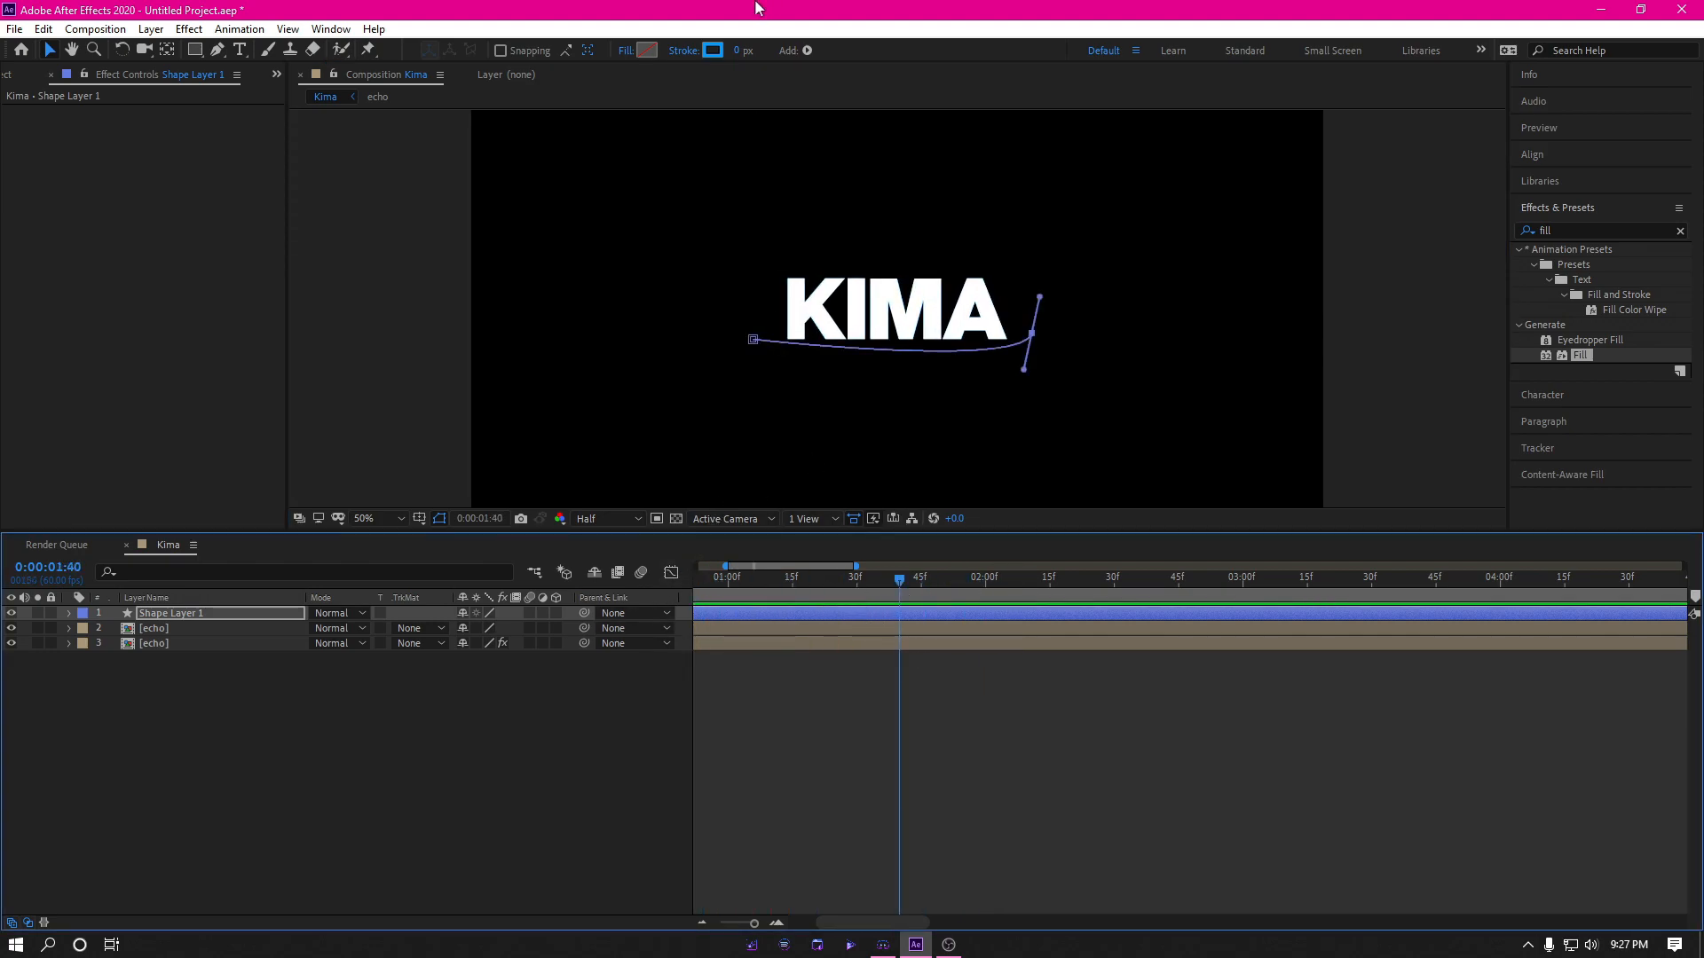
left_click_drag(735, 51, 748, 50)
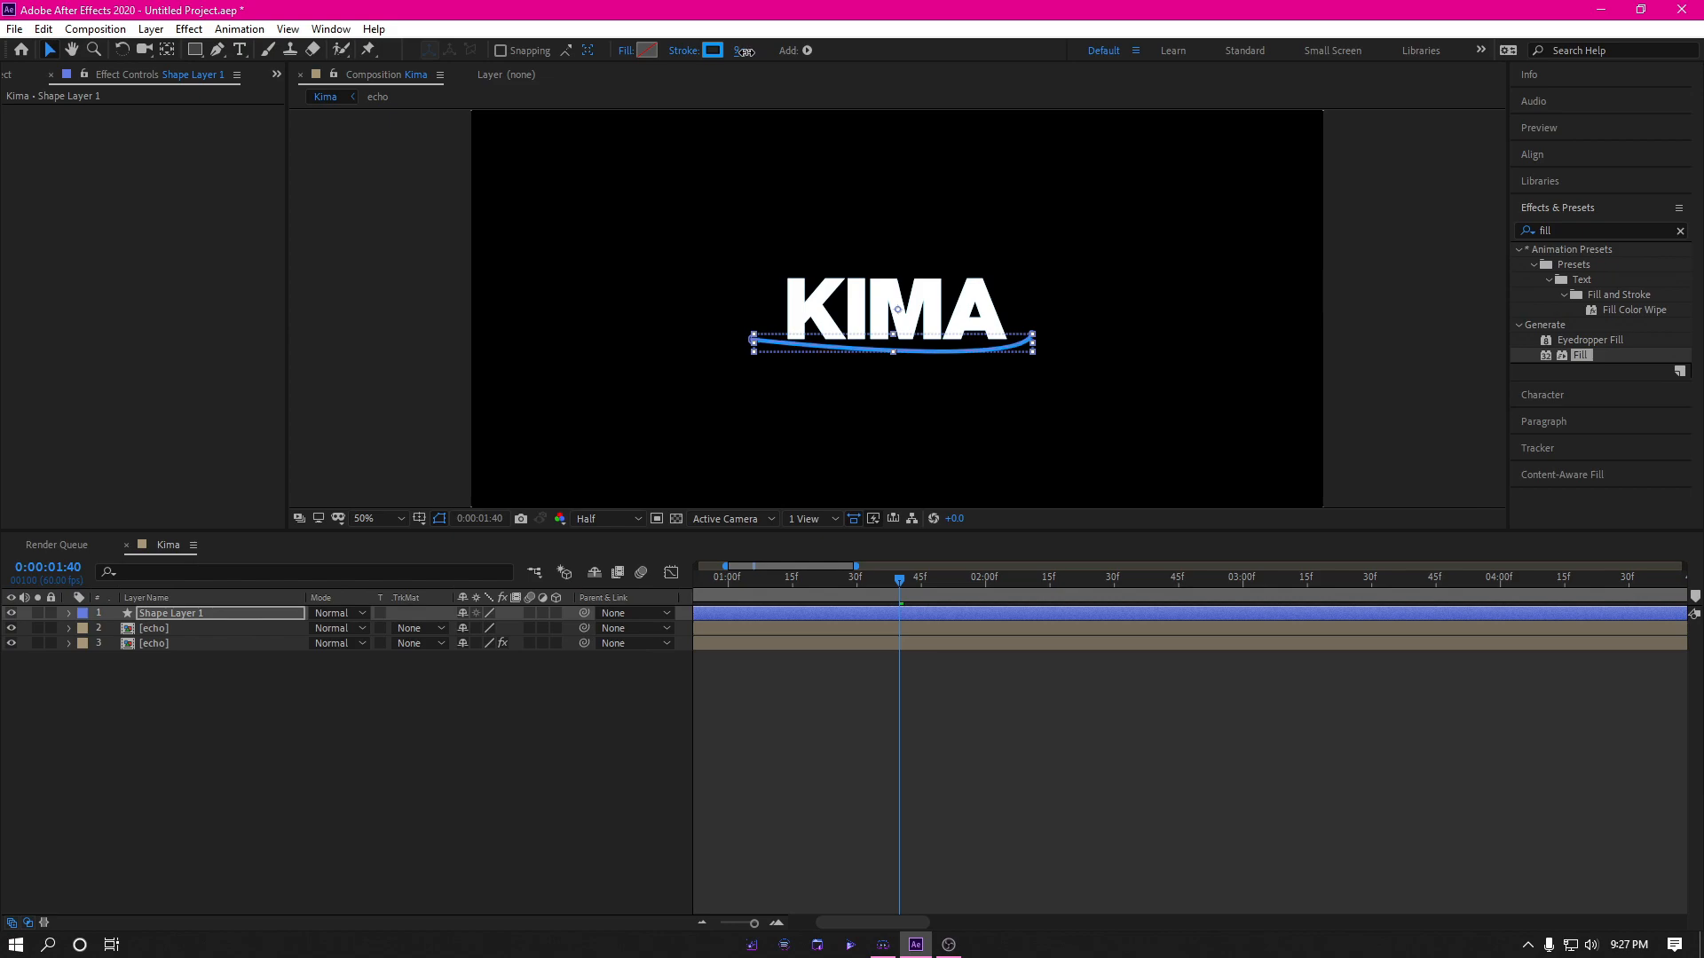
Step: Go to 0:00:01:31 and add Trim Paths to the underline's shape layer, expanding its properties
left_click_drag(898, 619, 550, 595)
key("space")
left_click_drag(905, 591, 1030, 557)
left_click(69, 613)
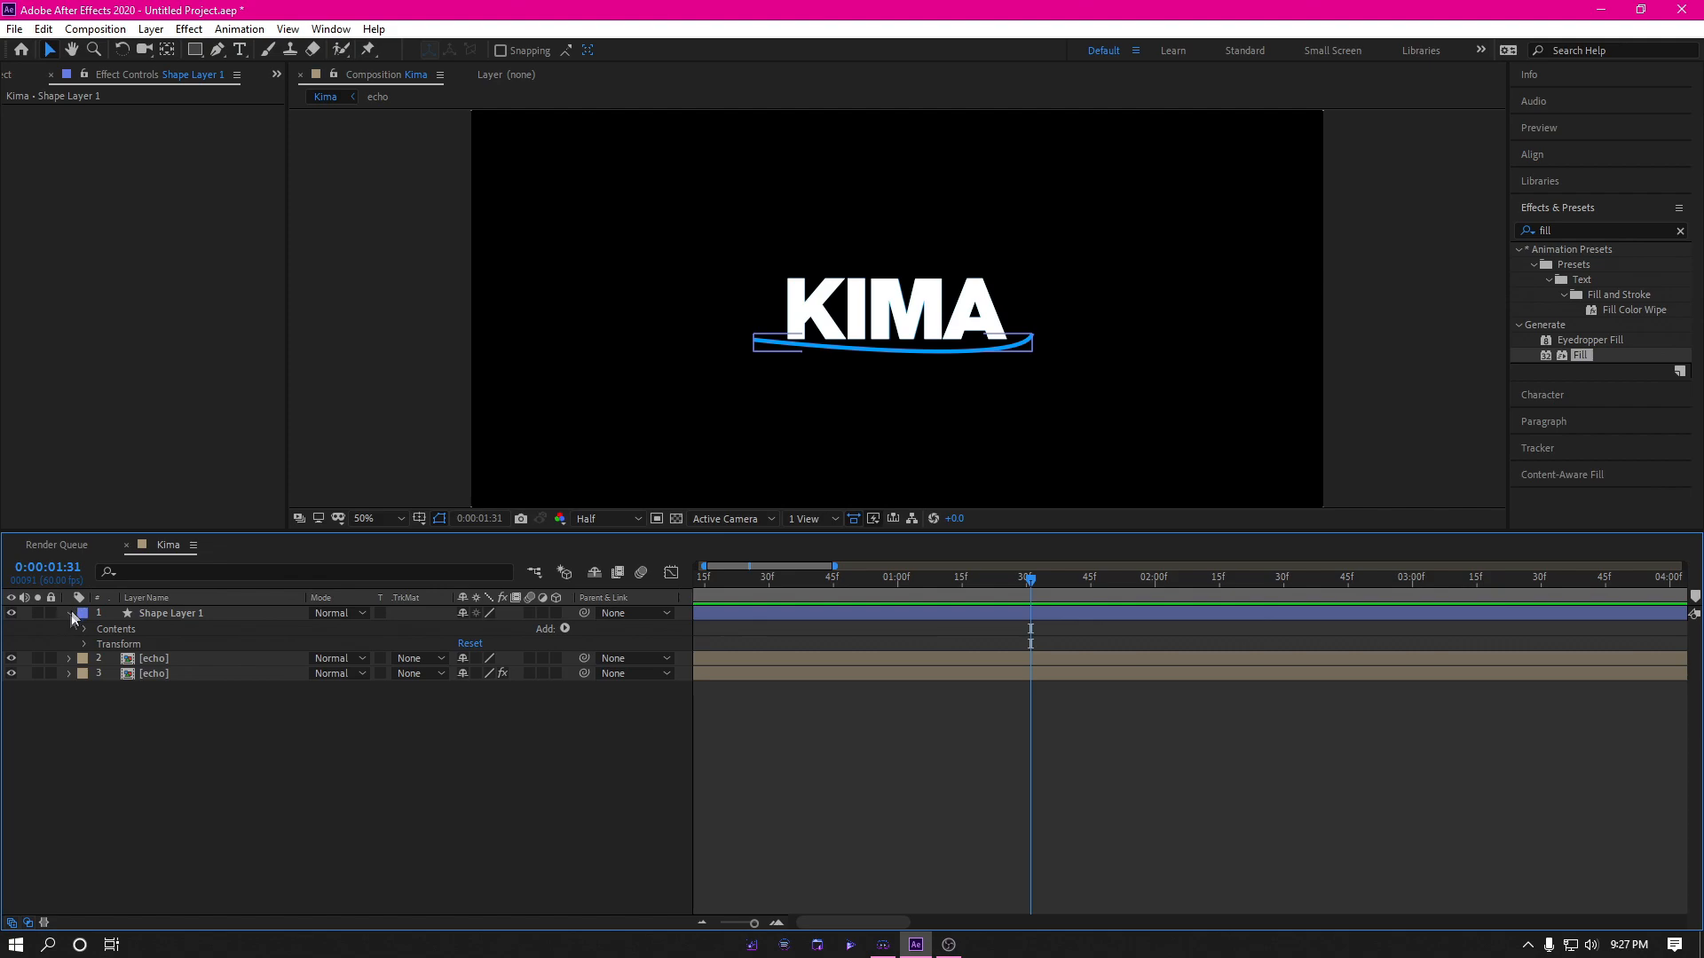
left_click(566, 629)
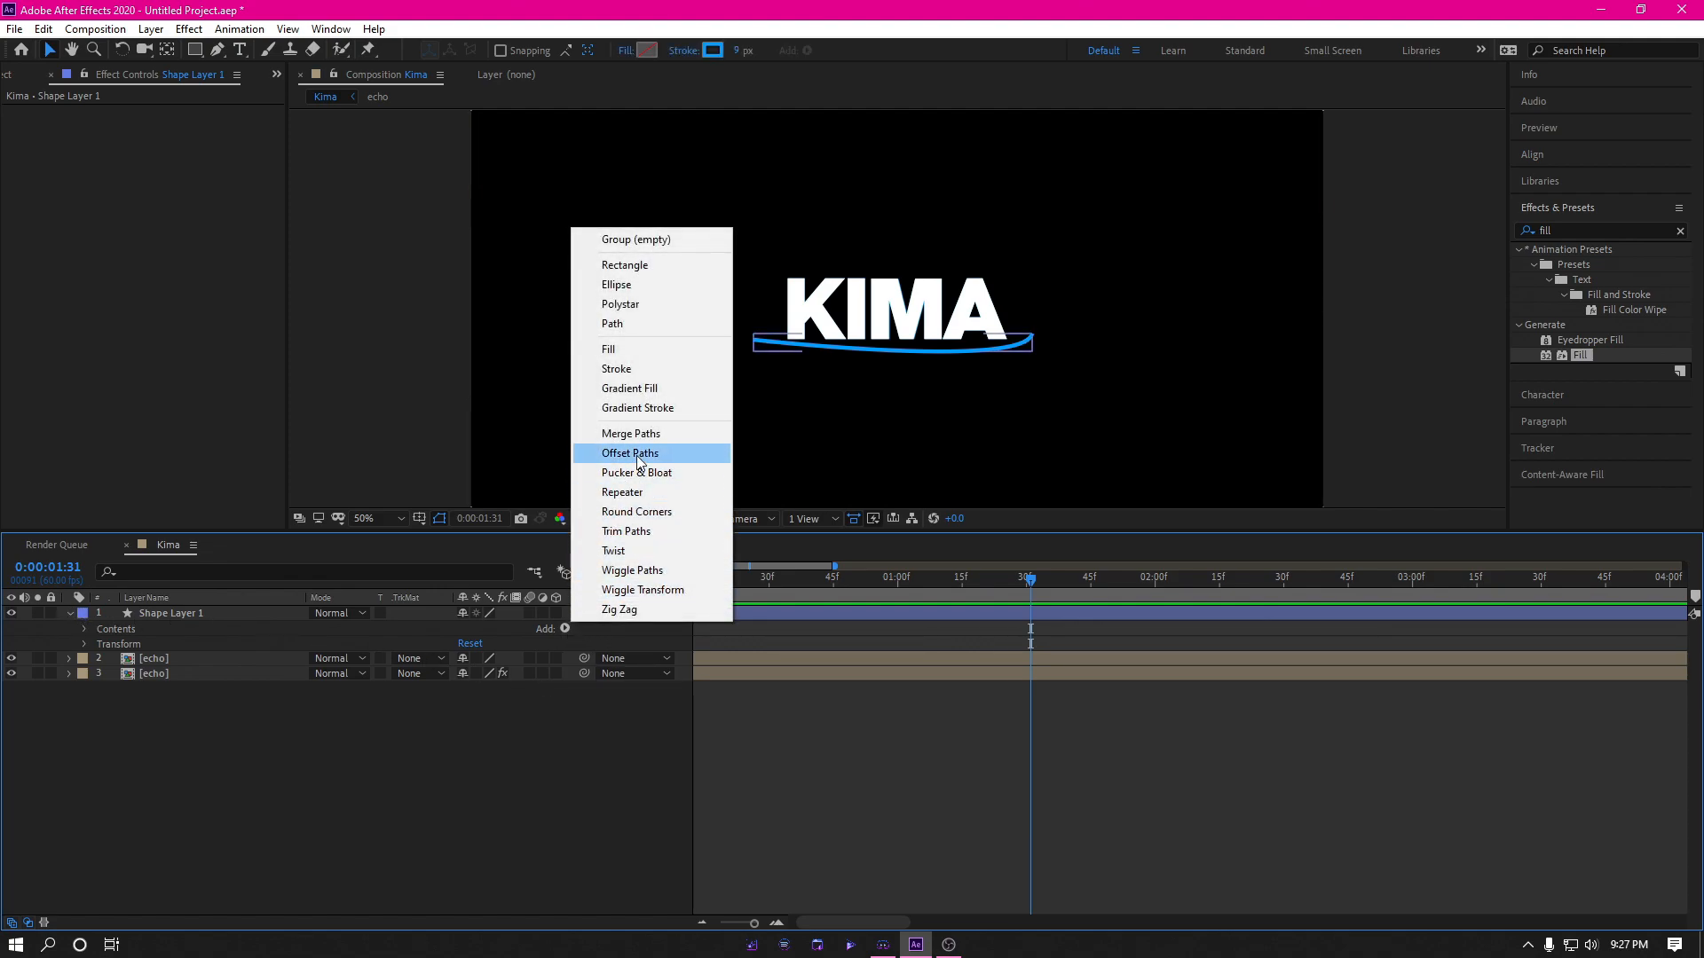
left_click(629, 532)
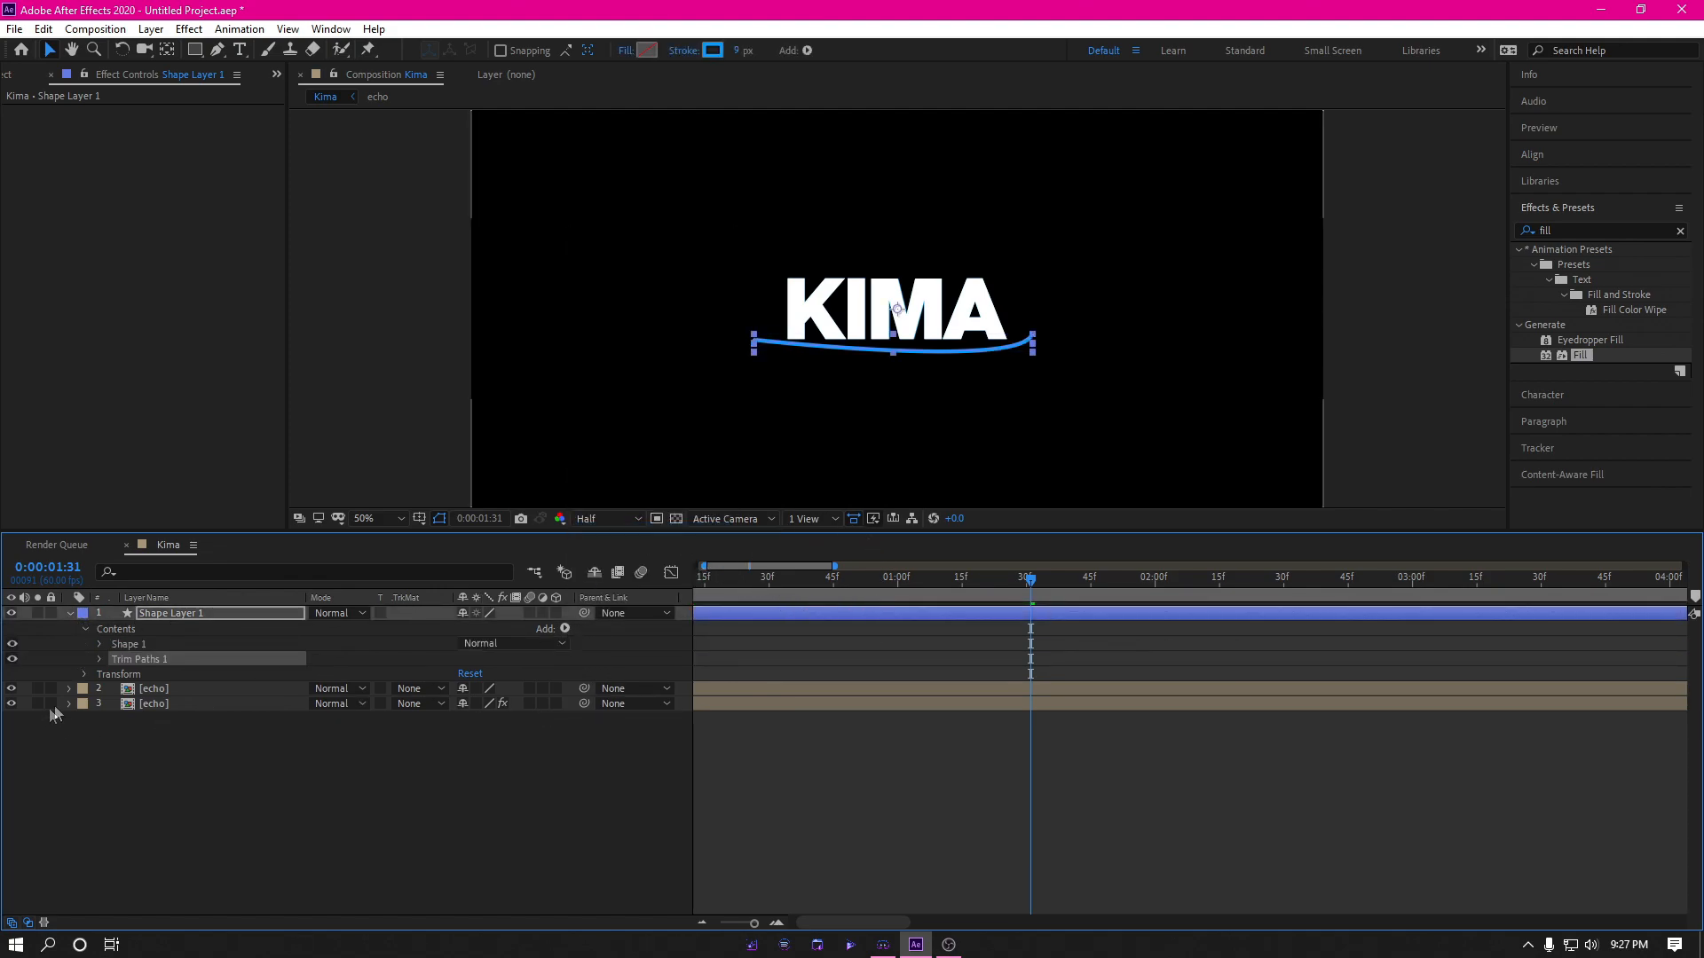
left_click(98, 660)
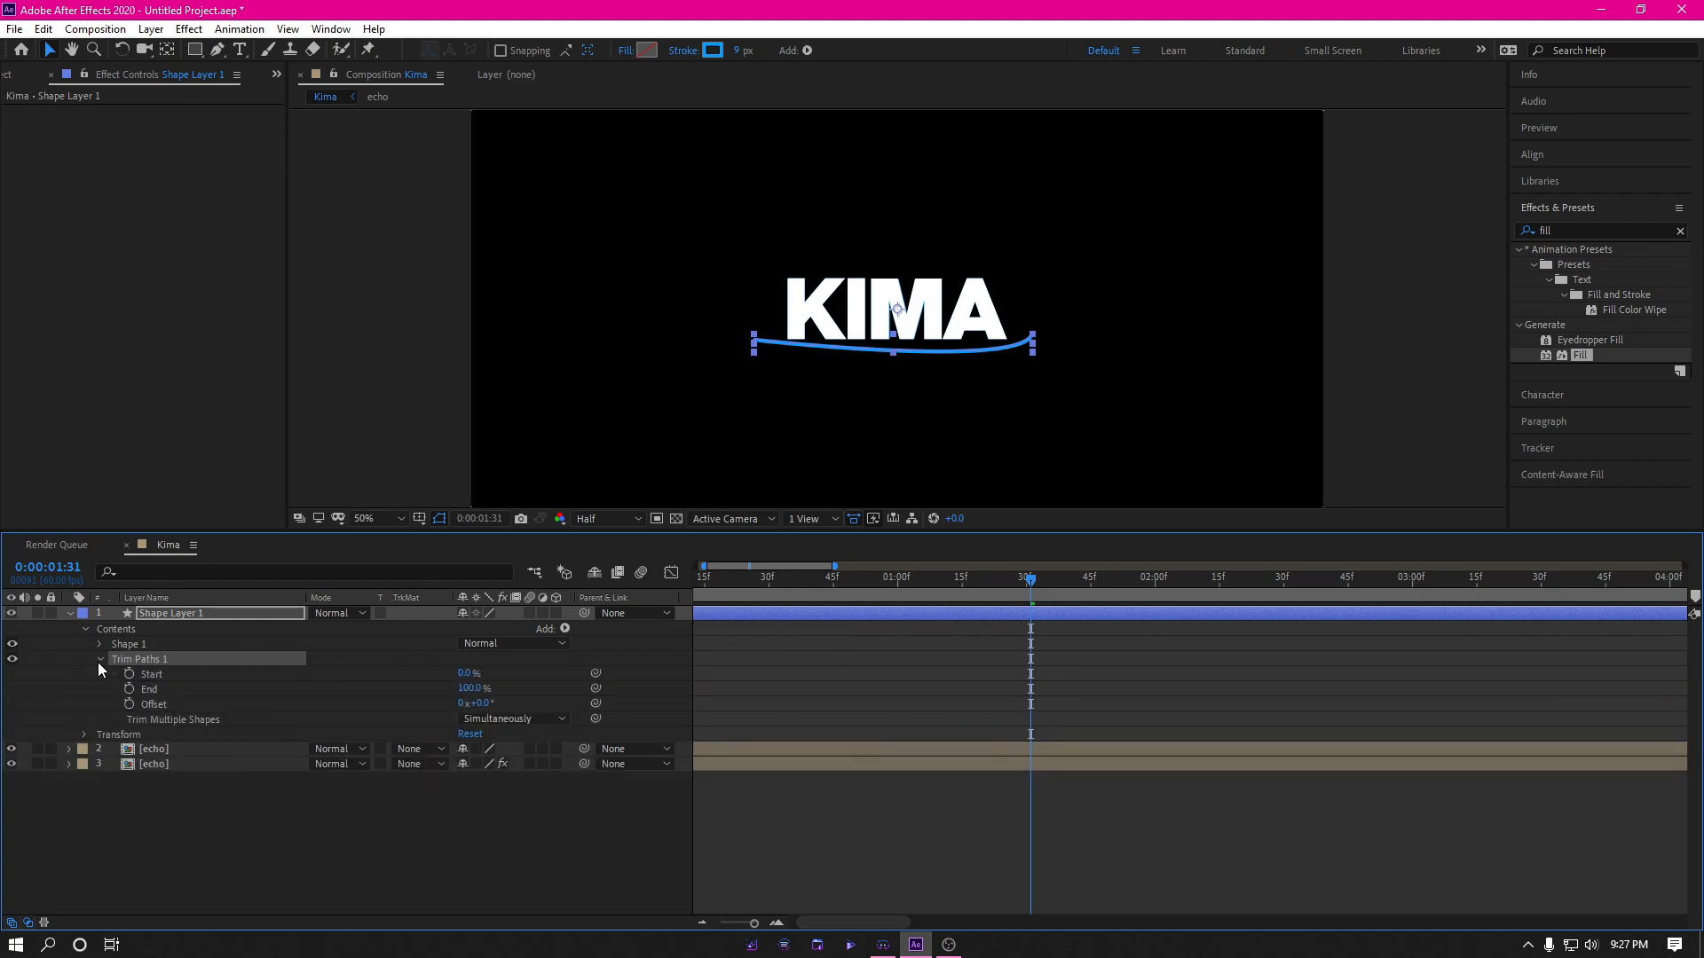
left_click(97, 662)
left_click(94, 662)
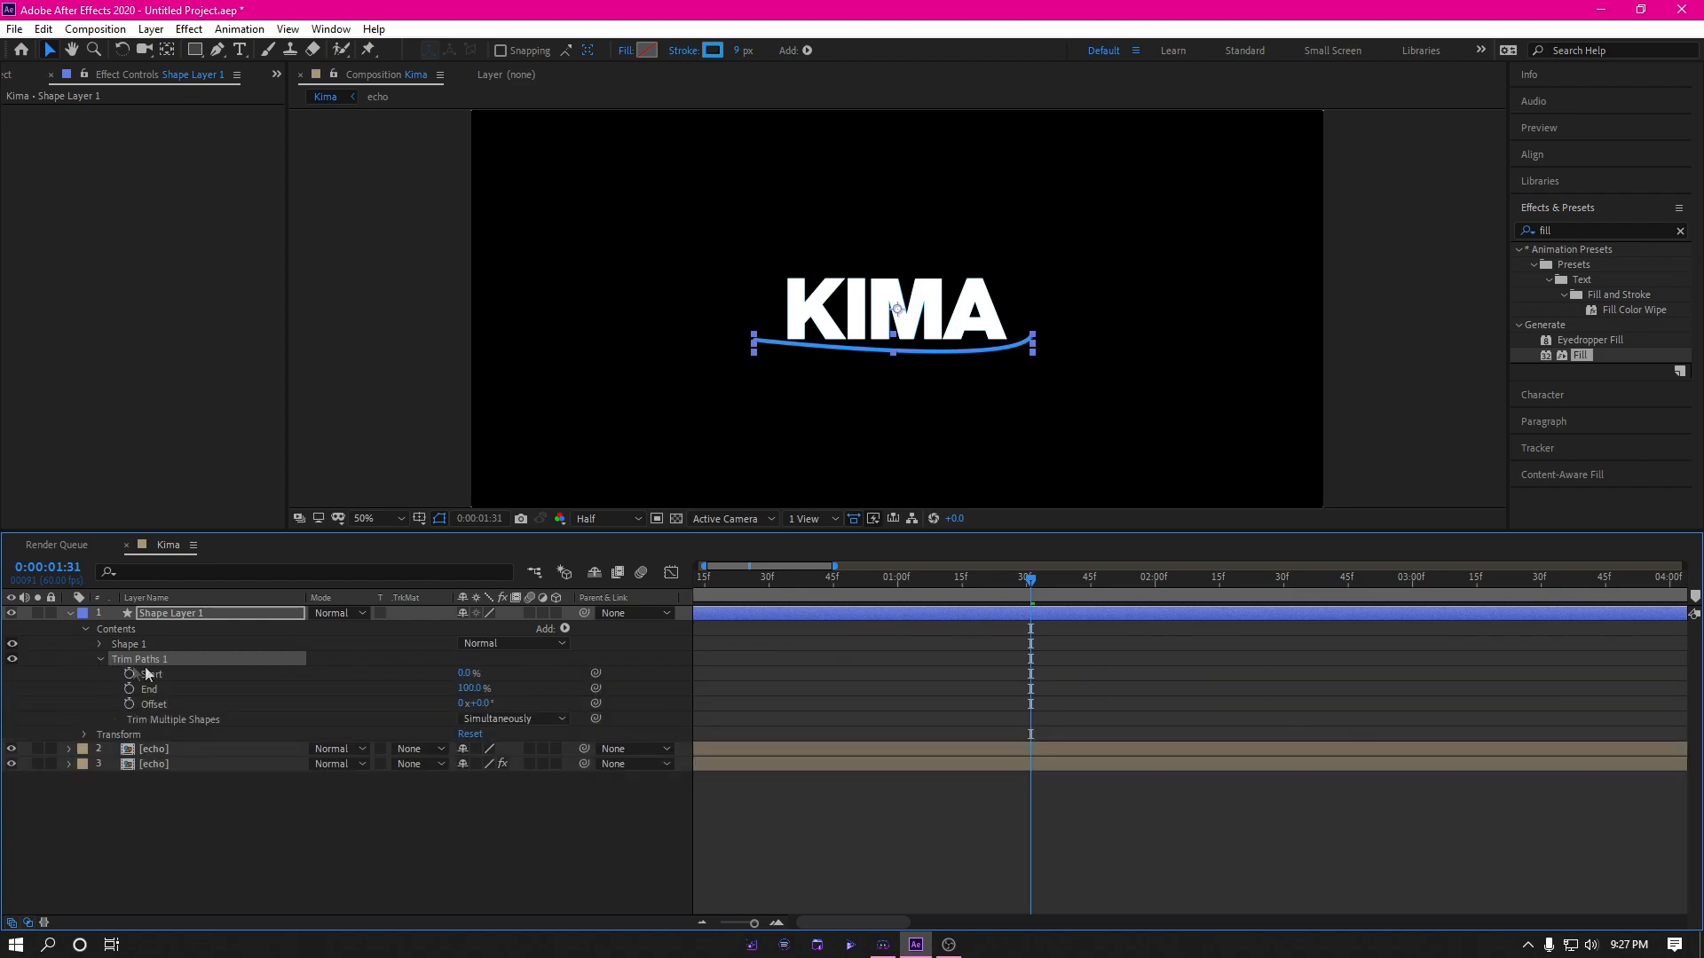
Step: Keyframe the Trim Paths End from 0% at 0:00:01:31 to 100% at 0:00:02:15
left_click(130, 688)
left_click_drag(1032, 585, 1089, 583)
left_click(1221, 592)
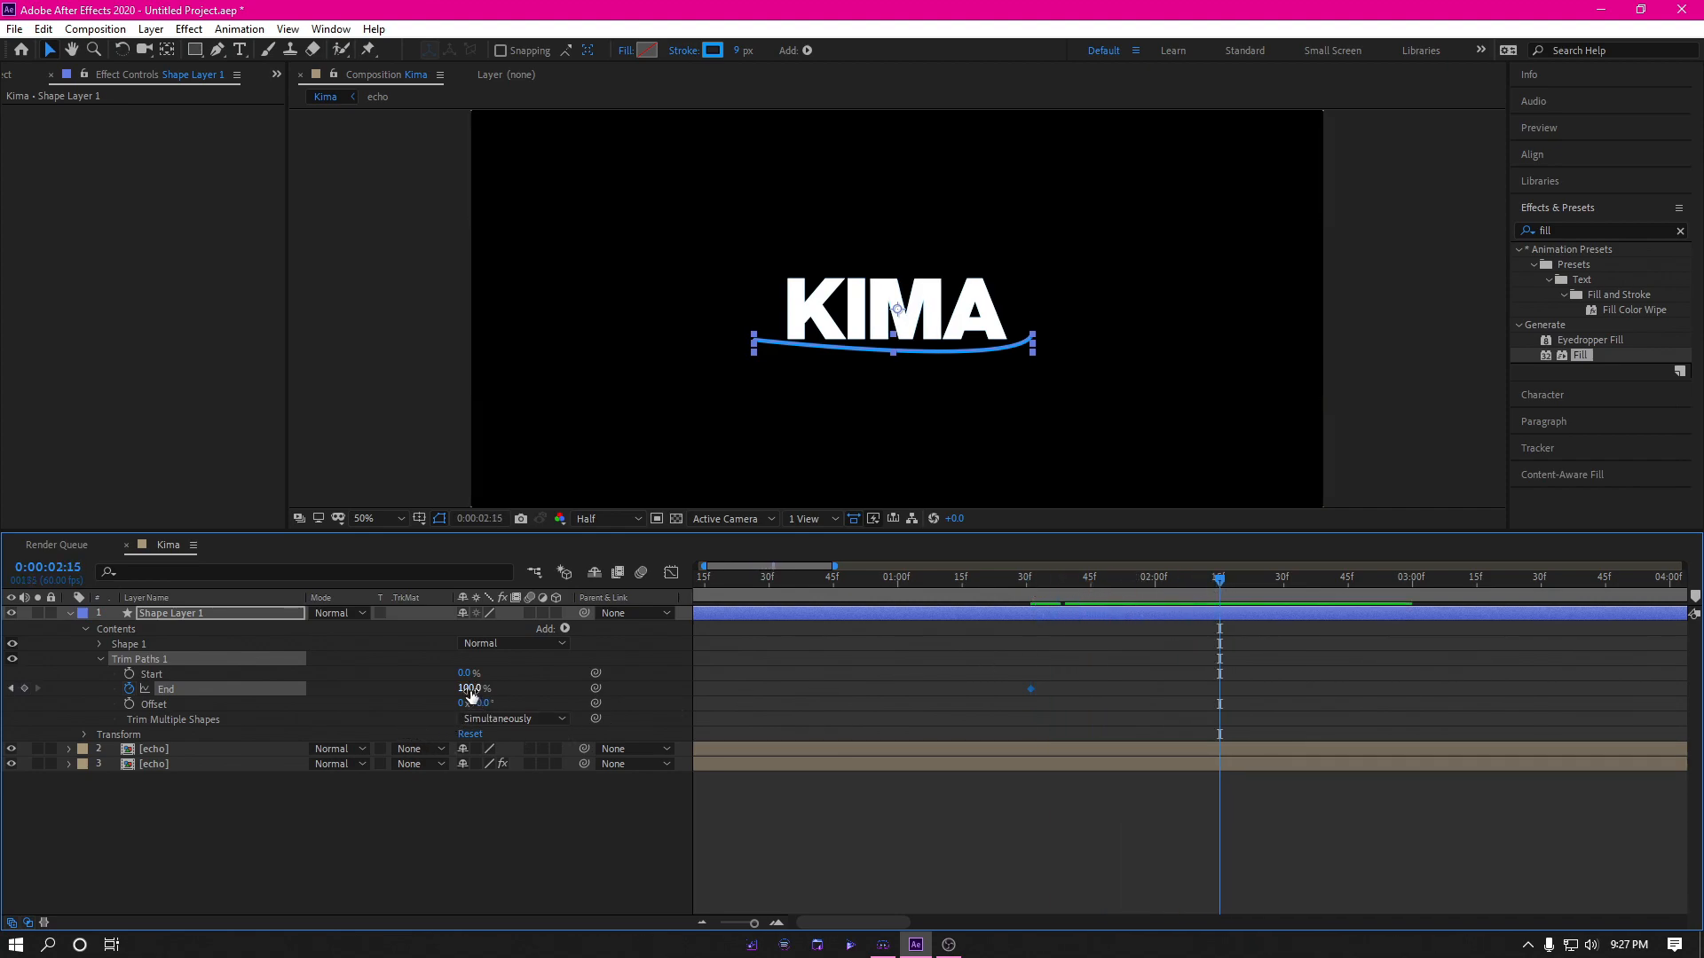
left_click(12, 689)
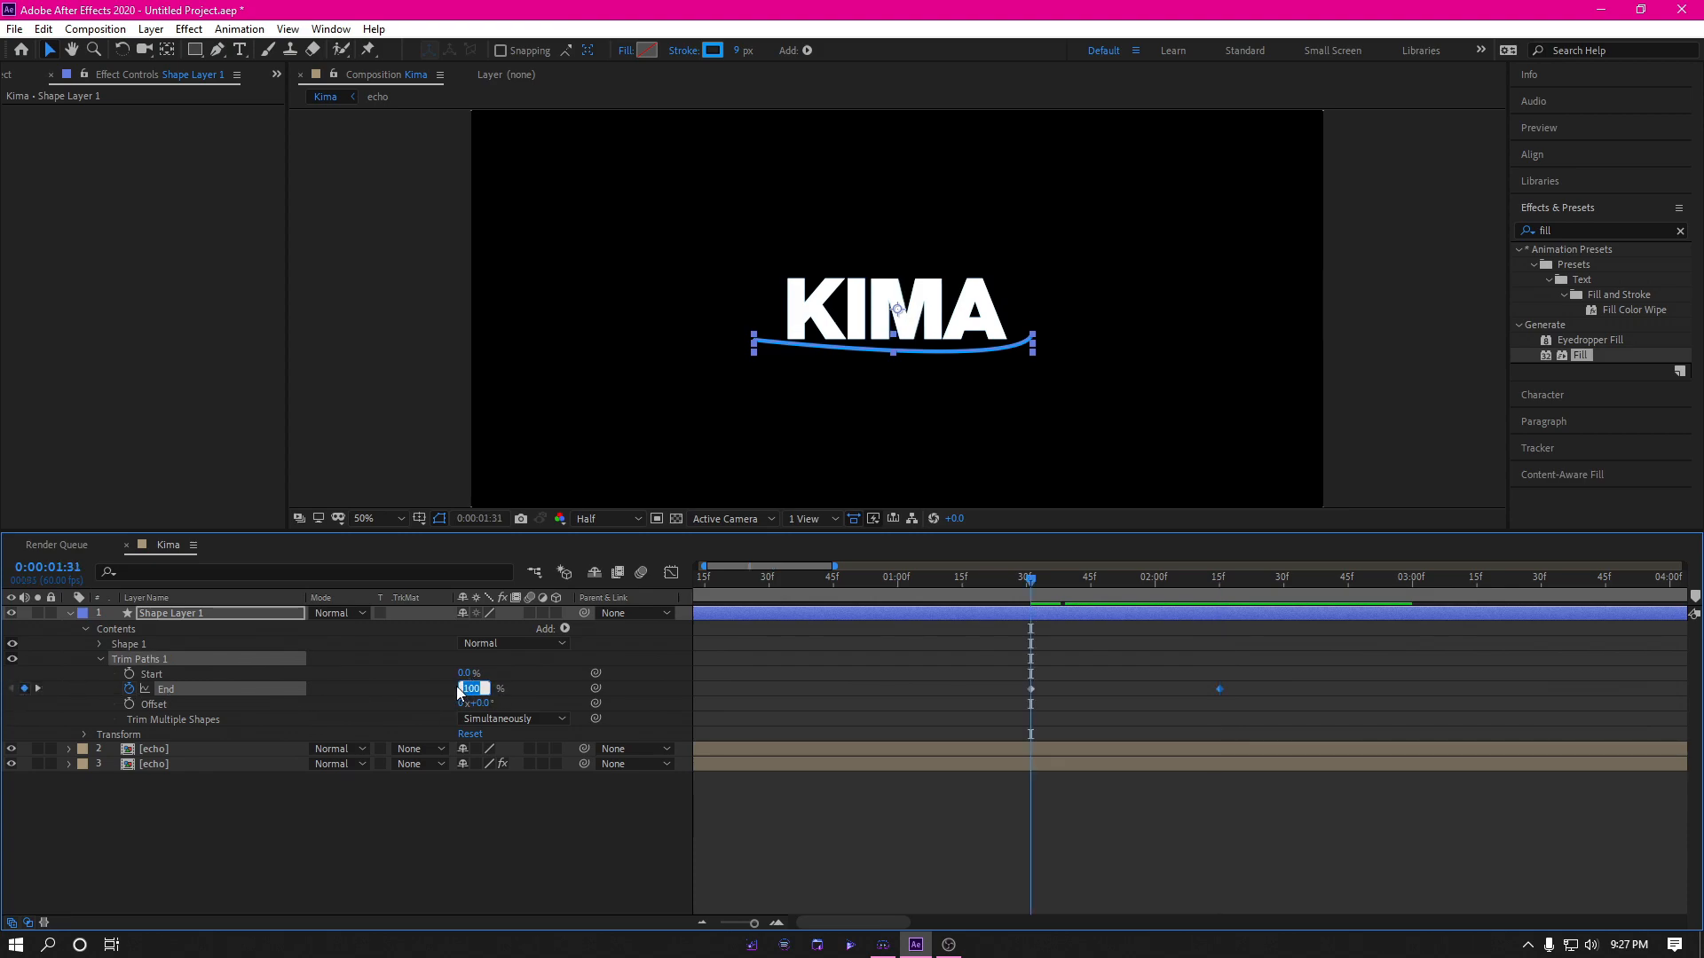
type("0")
key("Return")
Step: Preview the underline drawing itself beneath KIMA from the End keyframes and from the start of the composition
key("space")
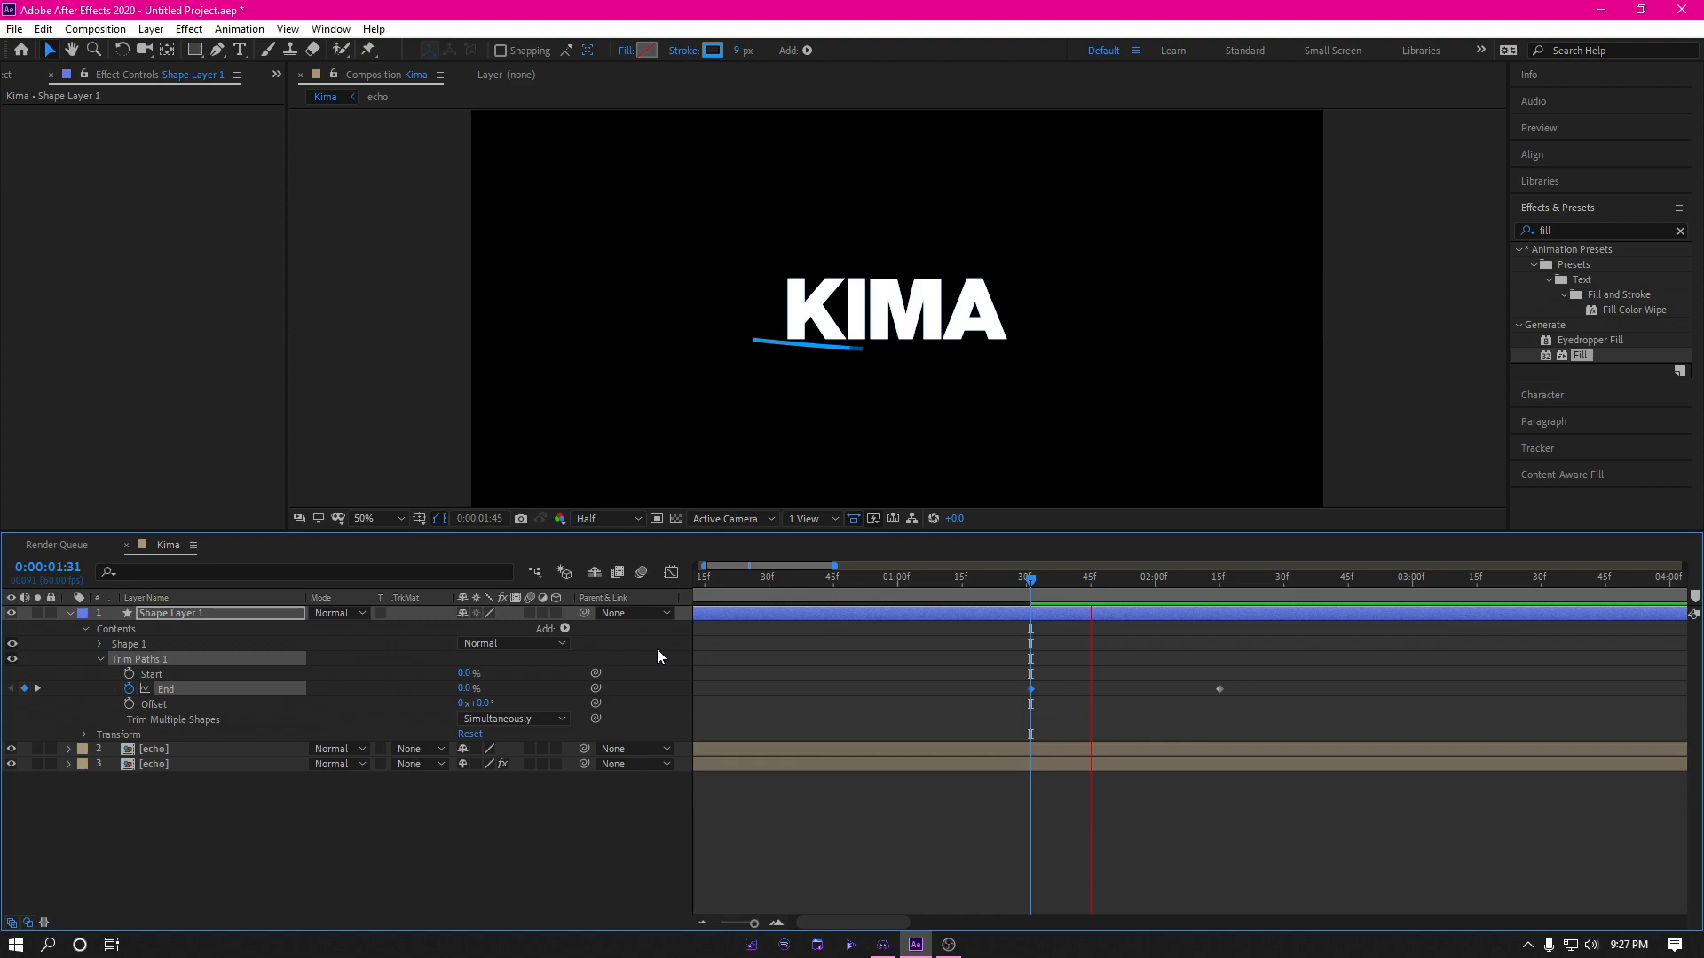
mouse_move(1298, 578)
left_mouse_down()
mouse_move(1131, 586)
mouse_move(1065, 612)
mouse_move(1026, 599)
left_mouse_up()
key("space")
key("space")
left_click_drag(1296, 614, 1039, 623)
key("ctrl+z")
key("space")
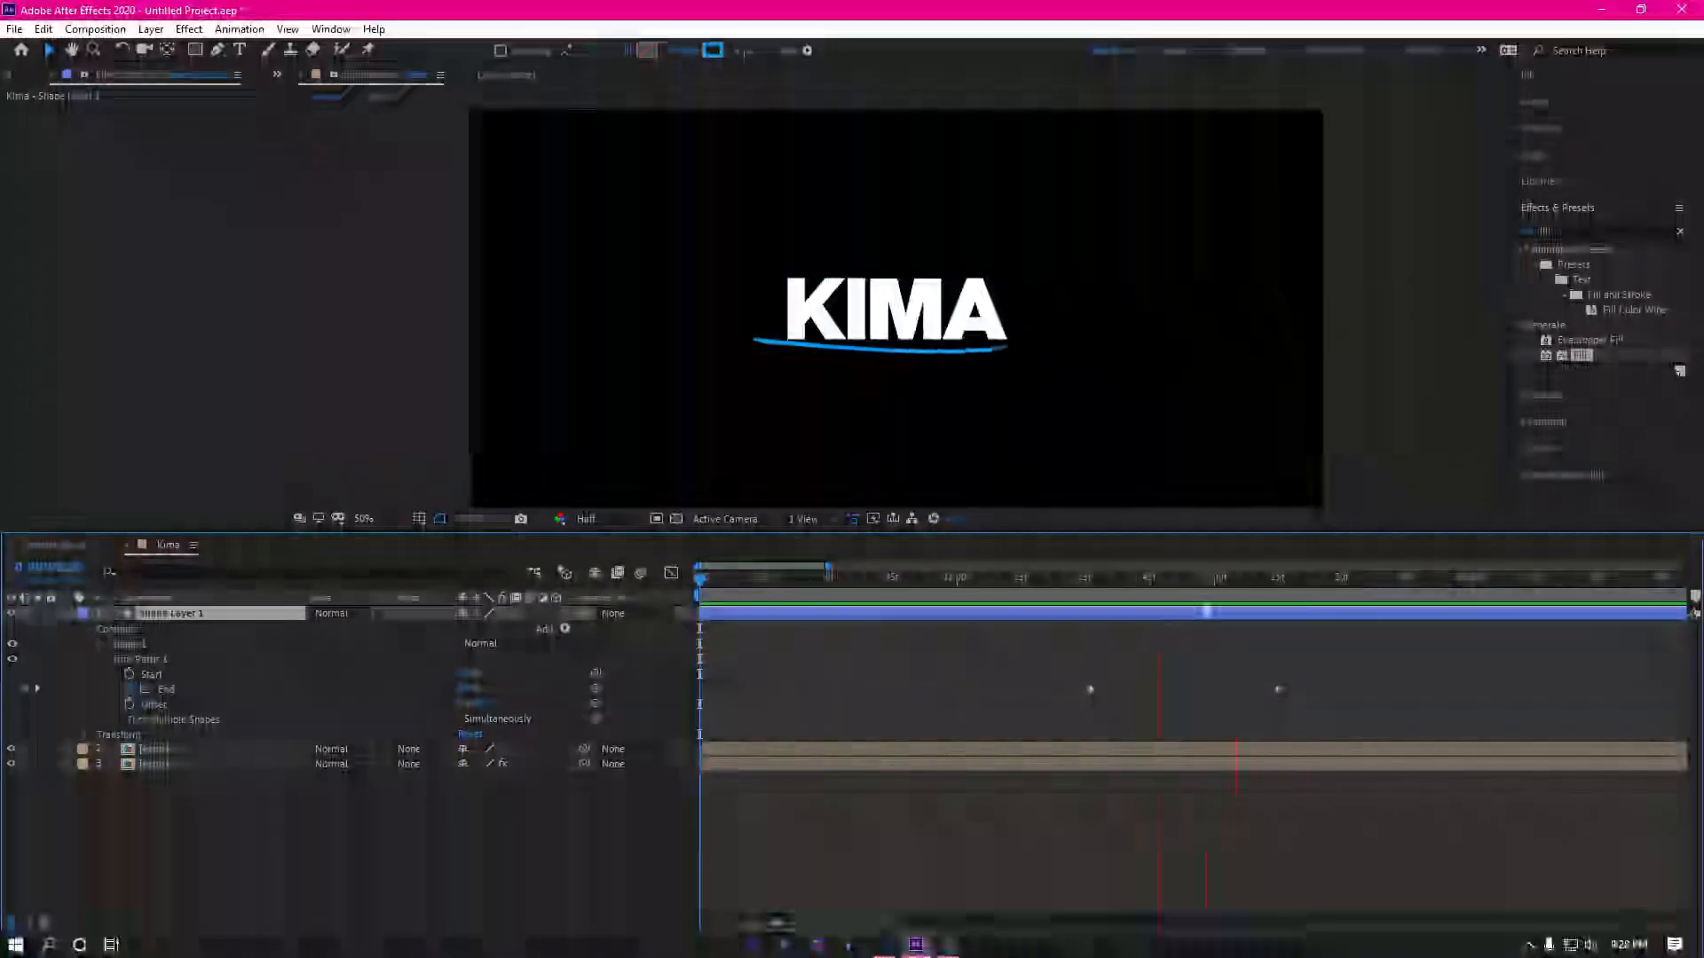
Step: Keyframe the underline's Trim Paths Start from 0% shortly after the first End keyframe to 100% at the last End keyframe
mouse_move(1131, 582)
left_mouse_down()
mouse_move(1105, 622)
mouse_move(1128, 619)
mouse_move(1093, 616)
mouse_move(1130, 618)
mouse_move(1087, 598)
mouse_move(1127, 597)
left_mouse_up()
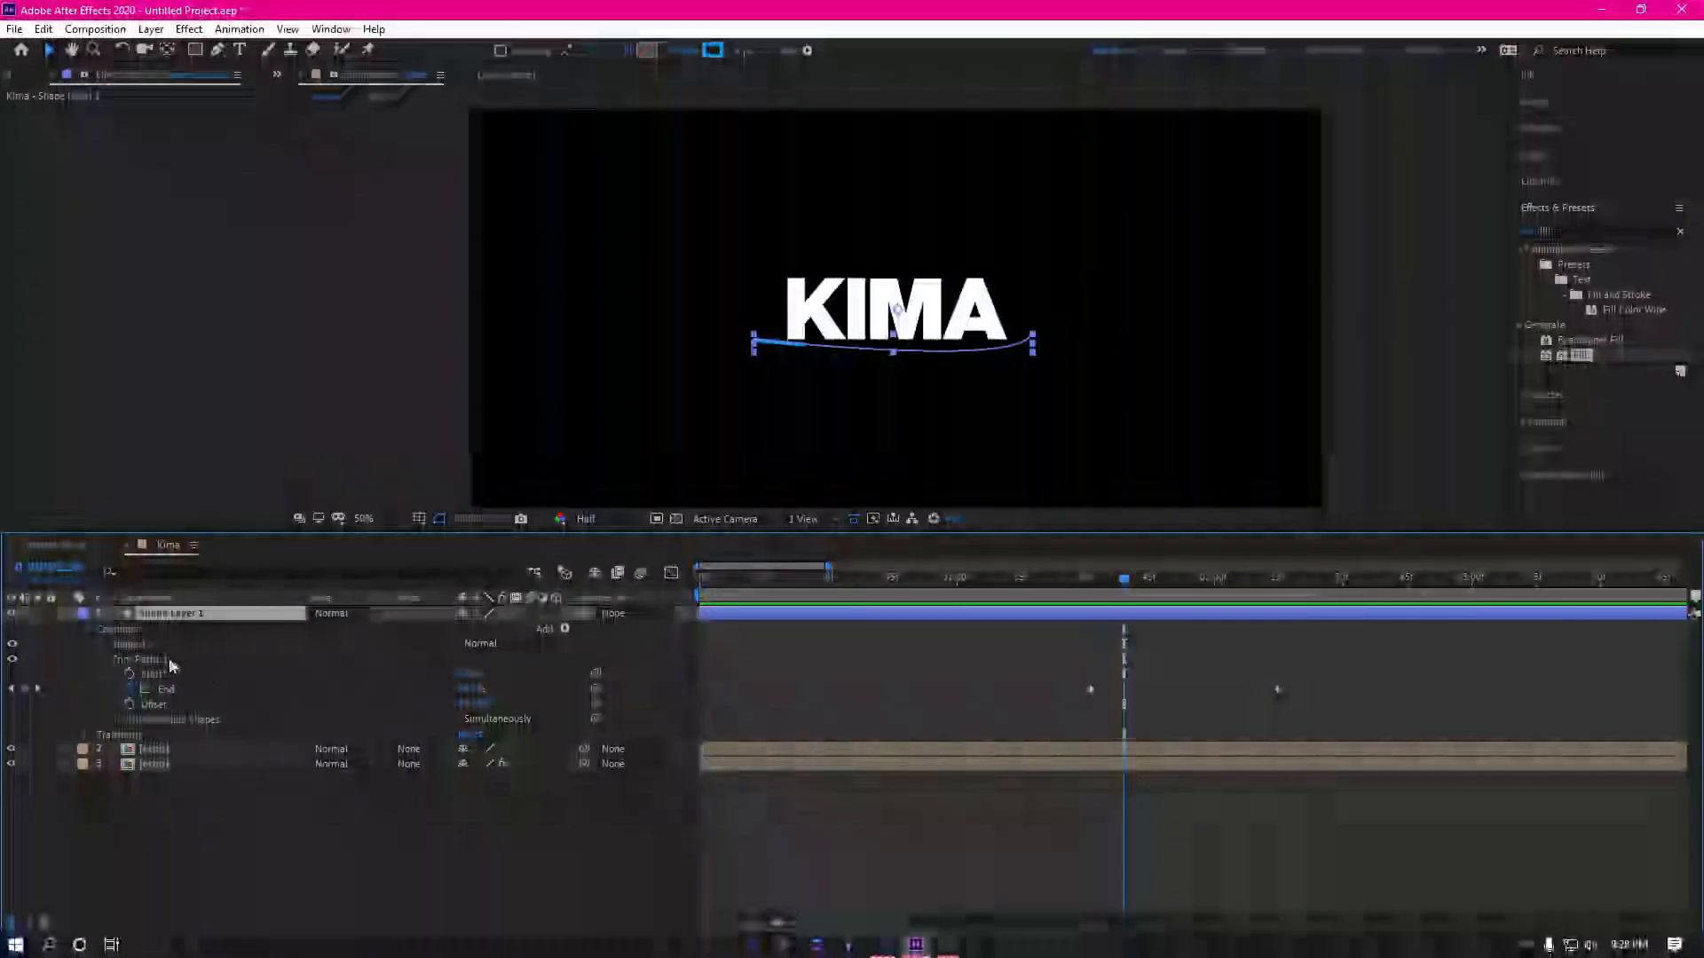
left_click(131, 675)
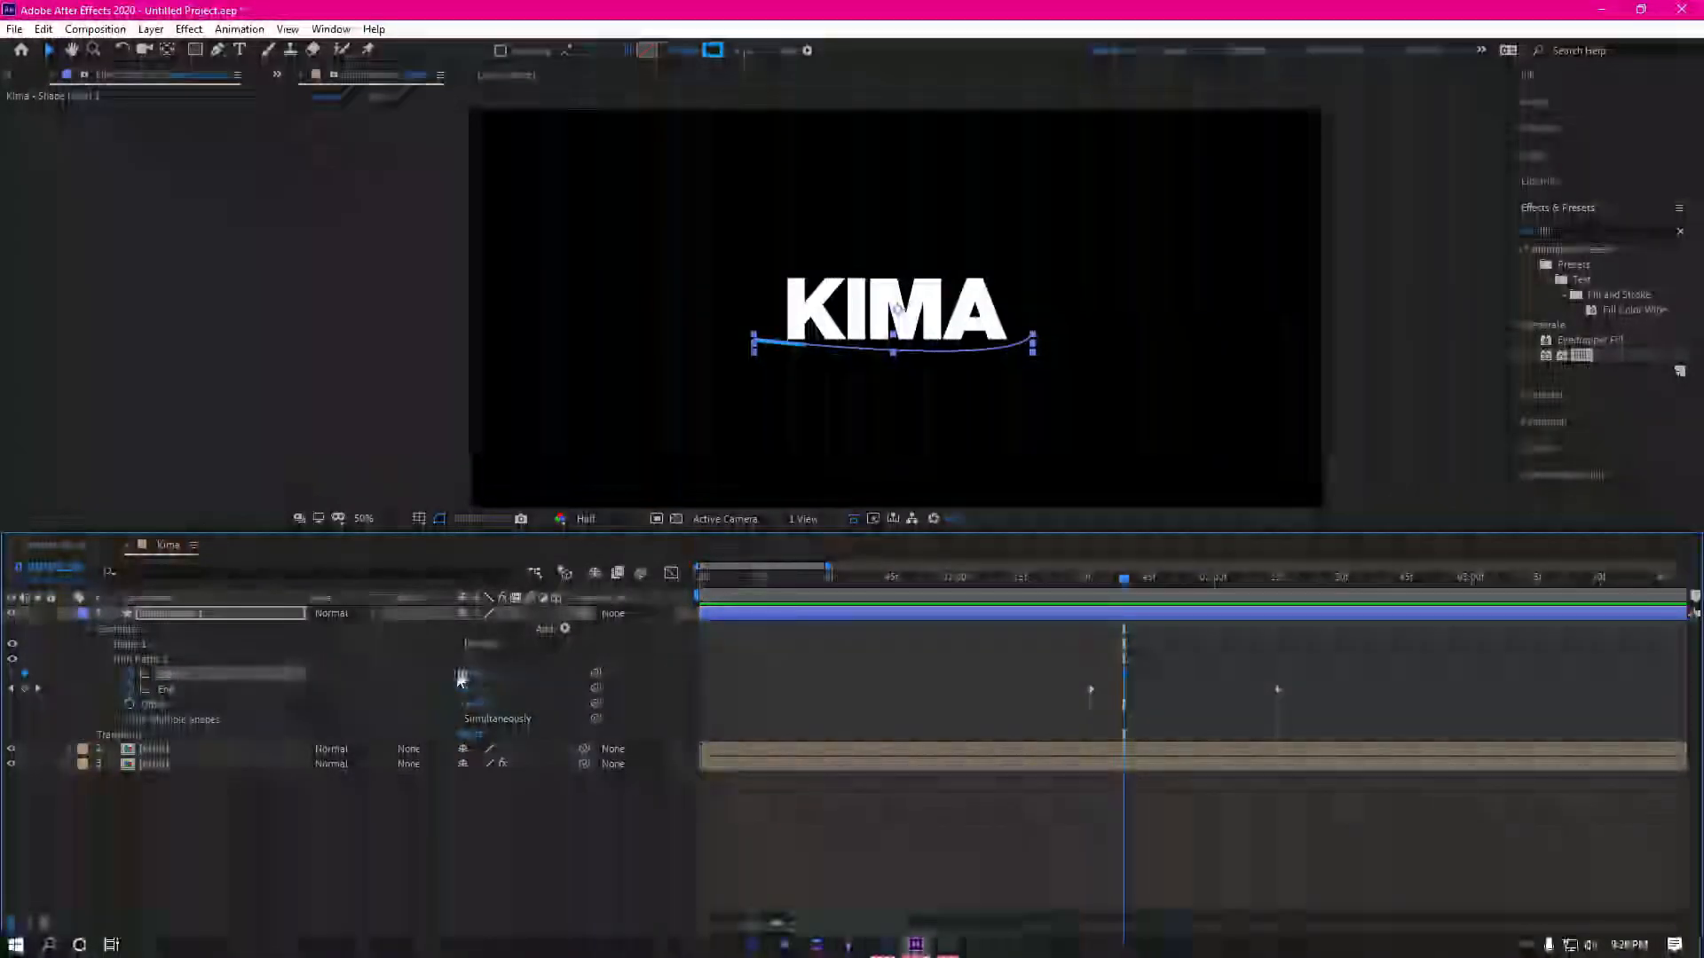
left_click(1279, 579)
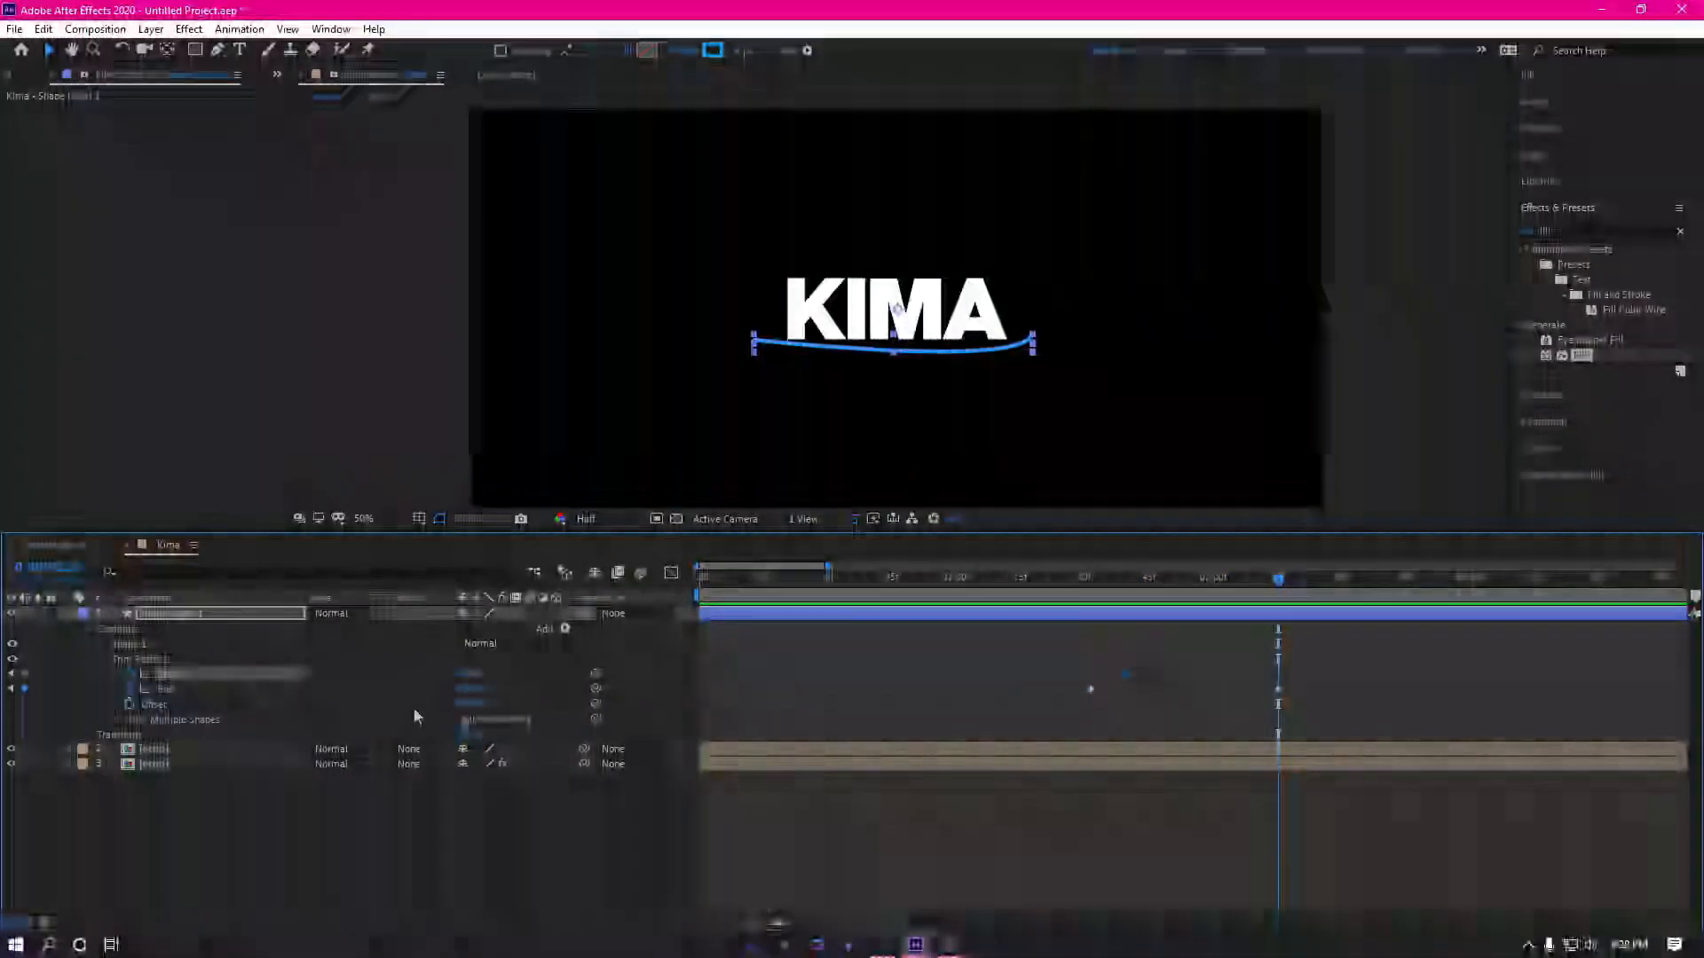
left_click(465, 673)
type("100")
key("Return")
Step: Shift the first Start keyframe later, to about midway between the two End keyframes, and preview the underline
mouse_move(1277, 581)
left_mouse_down()
mouse_move(998, 584)
mouse_move(1364, 584)
left_mouse_up()
left_click_drag(1228, 616, 1173, 676)
mouse_move(1128, 581)
left_mouse_down()
mouse_move(1079, 621)
mouse_move(1068, 610)
left_mouse_up()
key("space")
key("space")
left_click_drag(1321, 580, 1083, 616)
key("space")
key("space")
Step: Ease the Trim Paths End keyframes, shape their speed graph into an early peak with a long slowdown, and preview the result
left_click_drag(1341, 689, 1070, 704)
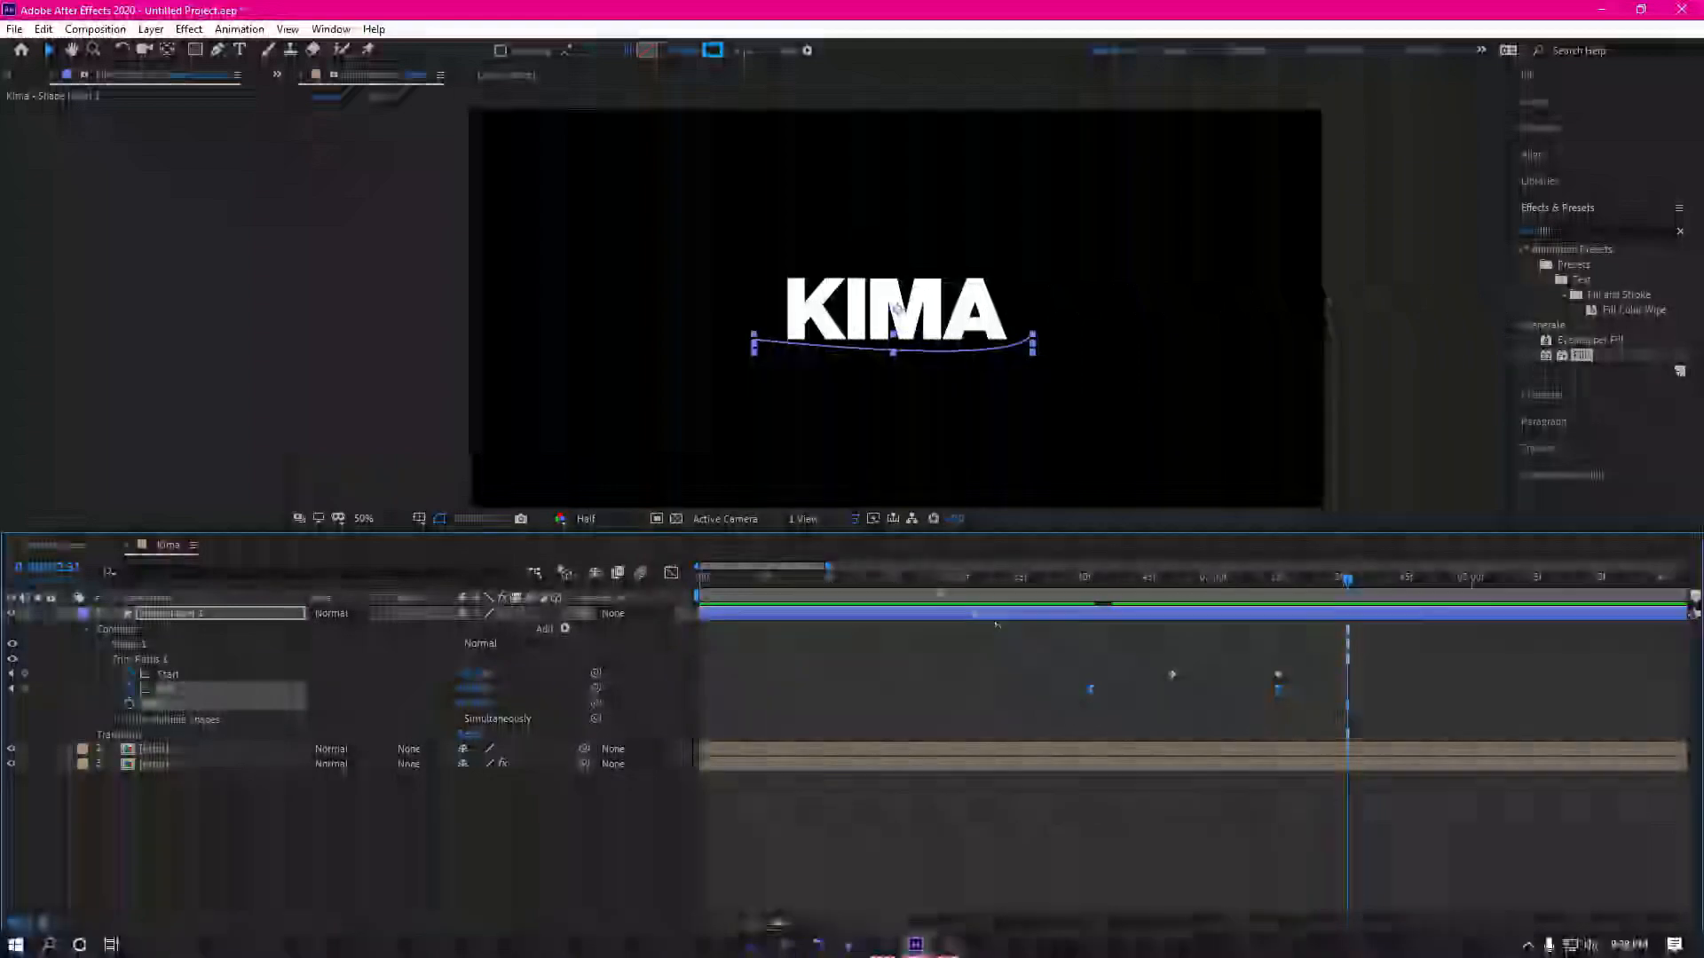
key("shift+F3")
mouse_move(1097, 845)
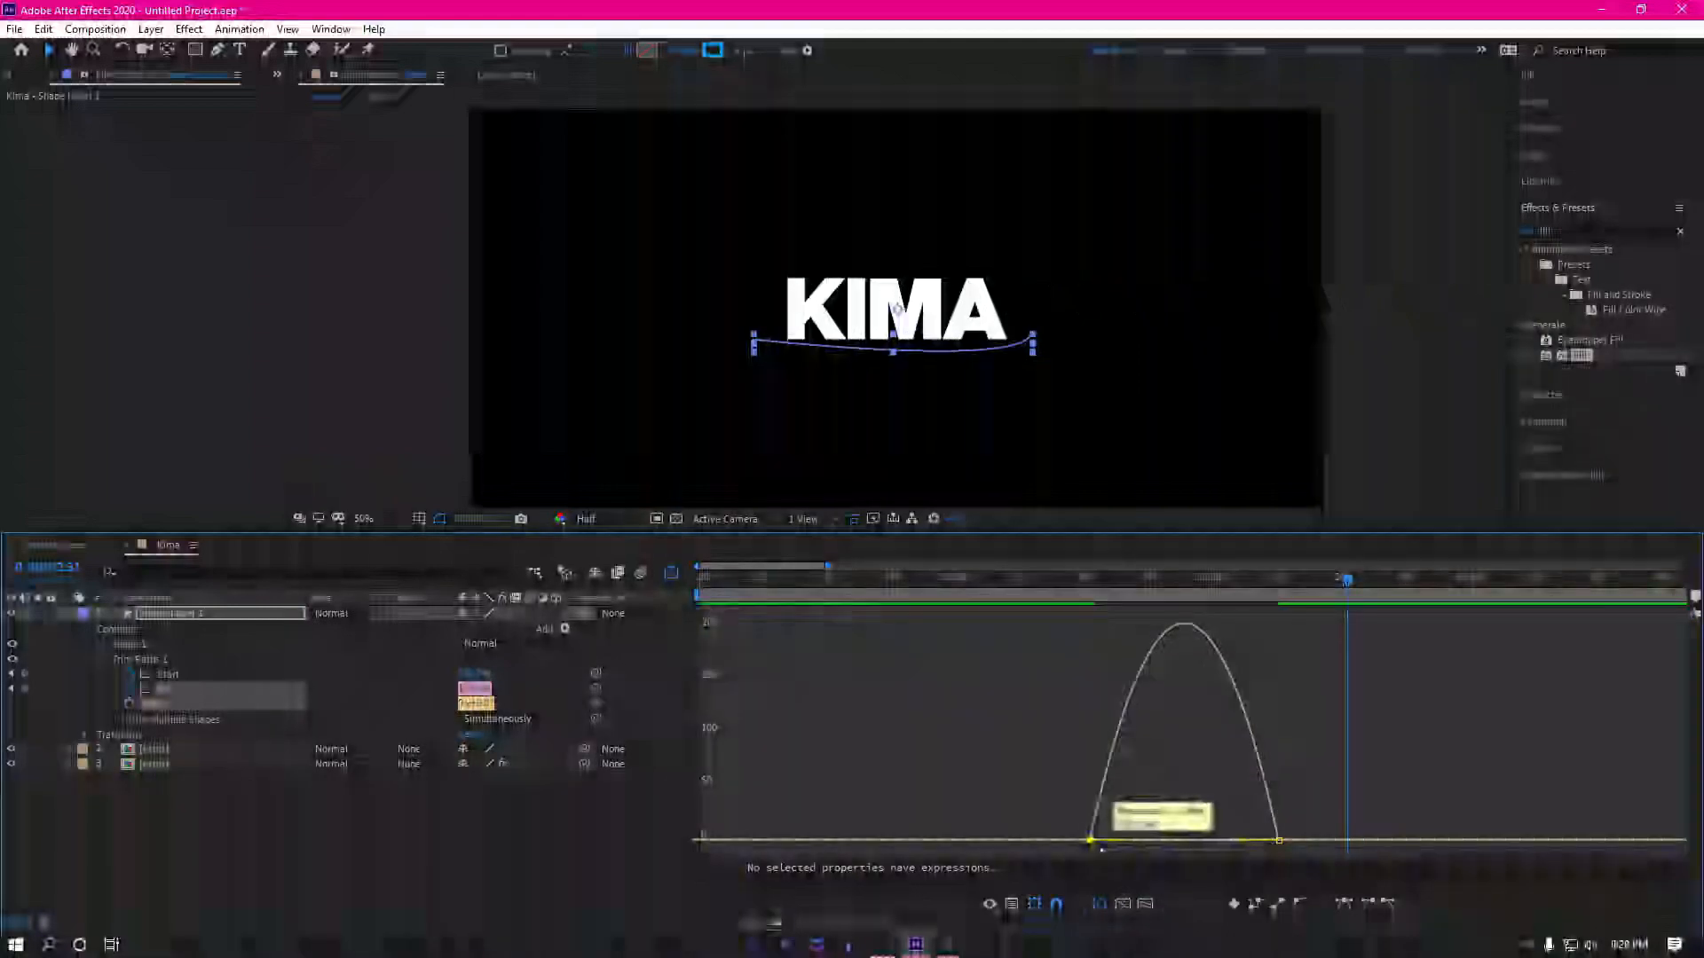
left_click_drag(1121, 841, 1105, 840)
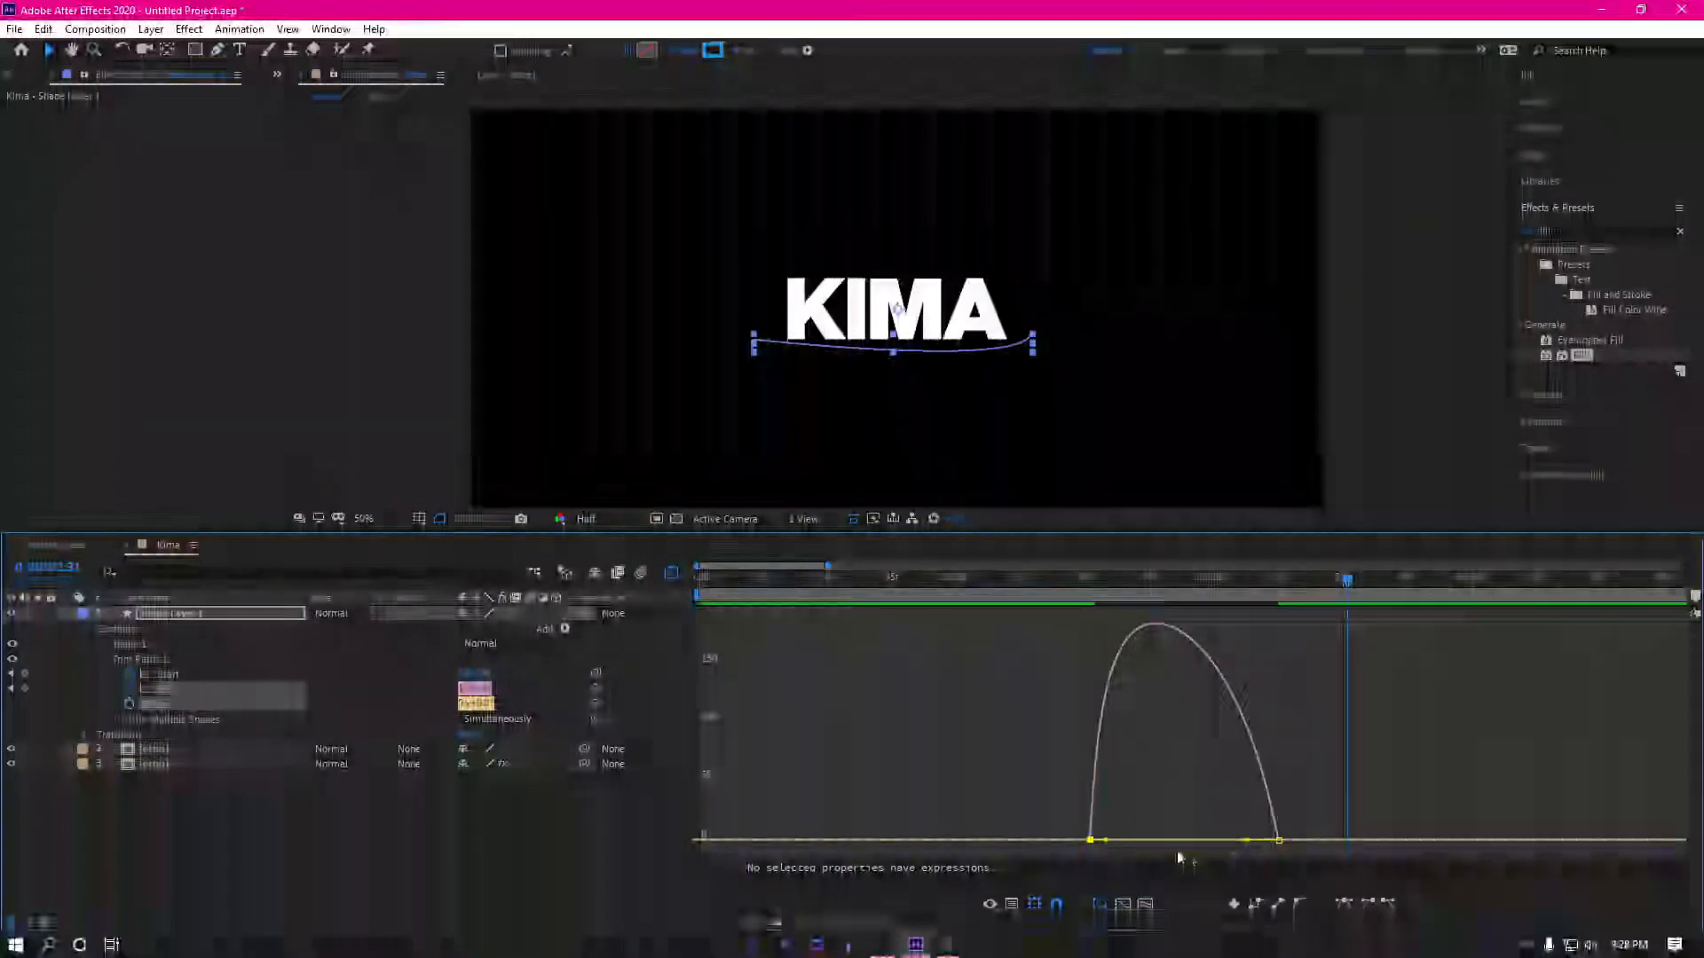
left_click_drag(1247, 840, 1184, 839)
left_click_drag(1154, 581, 986, 619)
key("space")
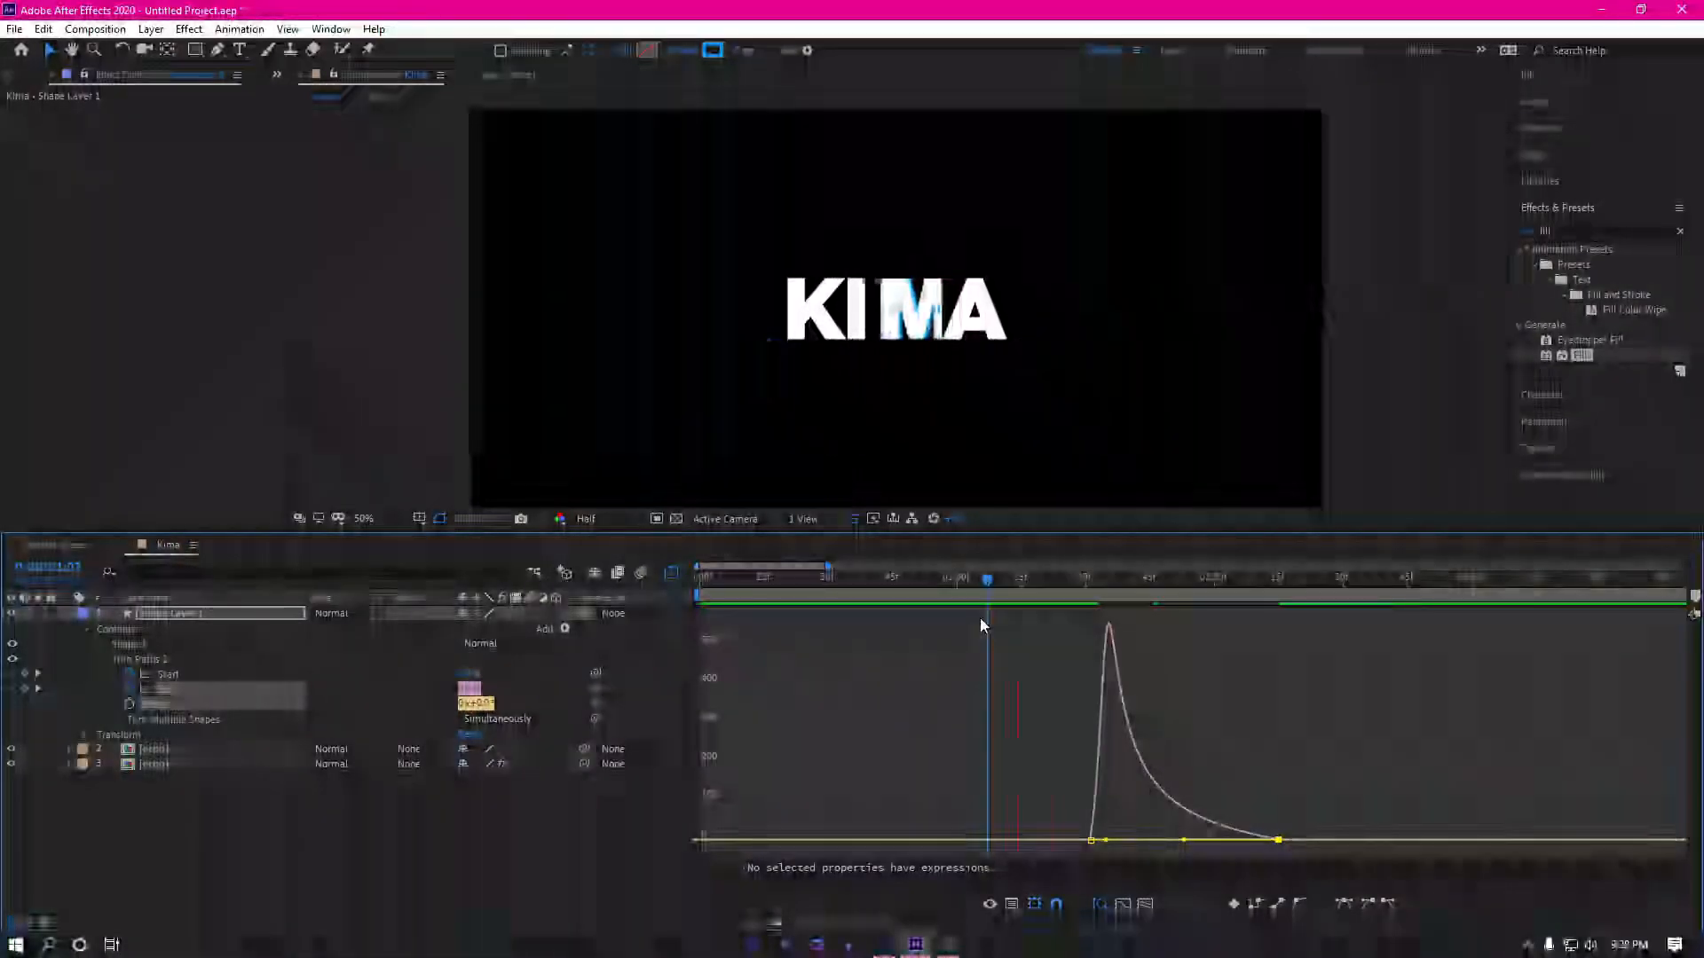
Step: Ease the two Trim Paths Start keyframes and lengthen the first keyframe's influence slightly in the speed graph
left_click(672, 577)
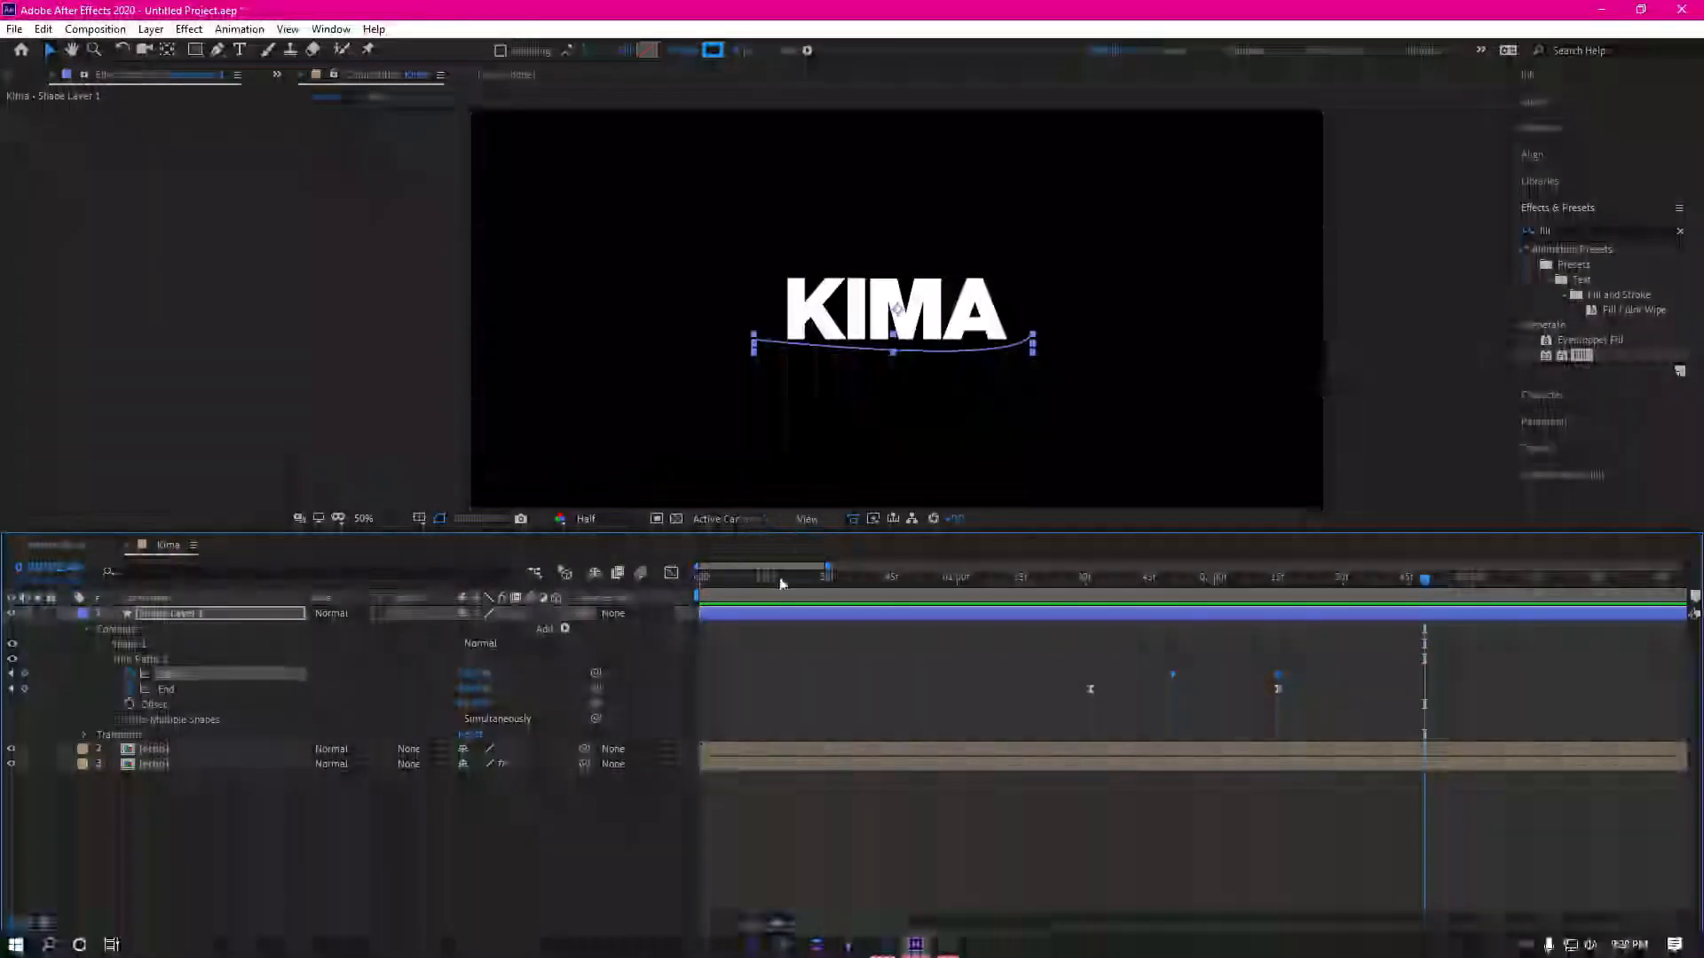
left_click(671, 572)
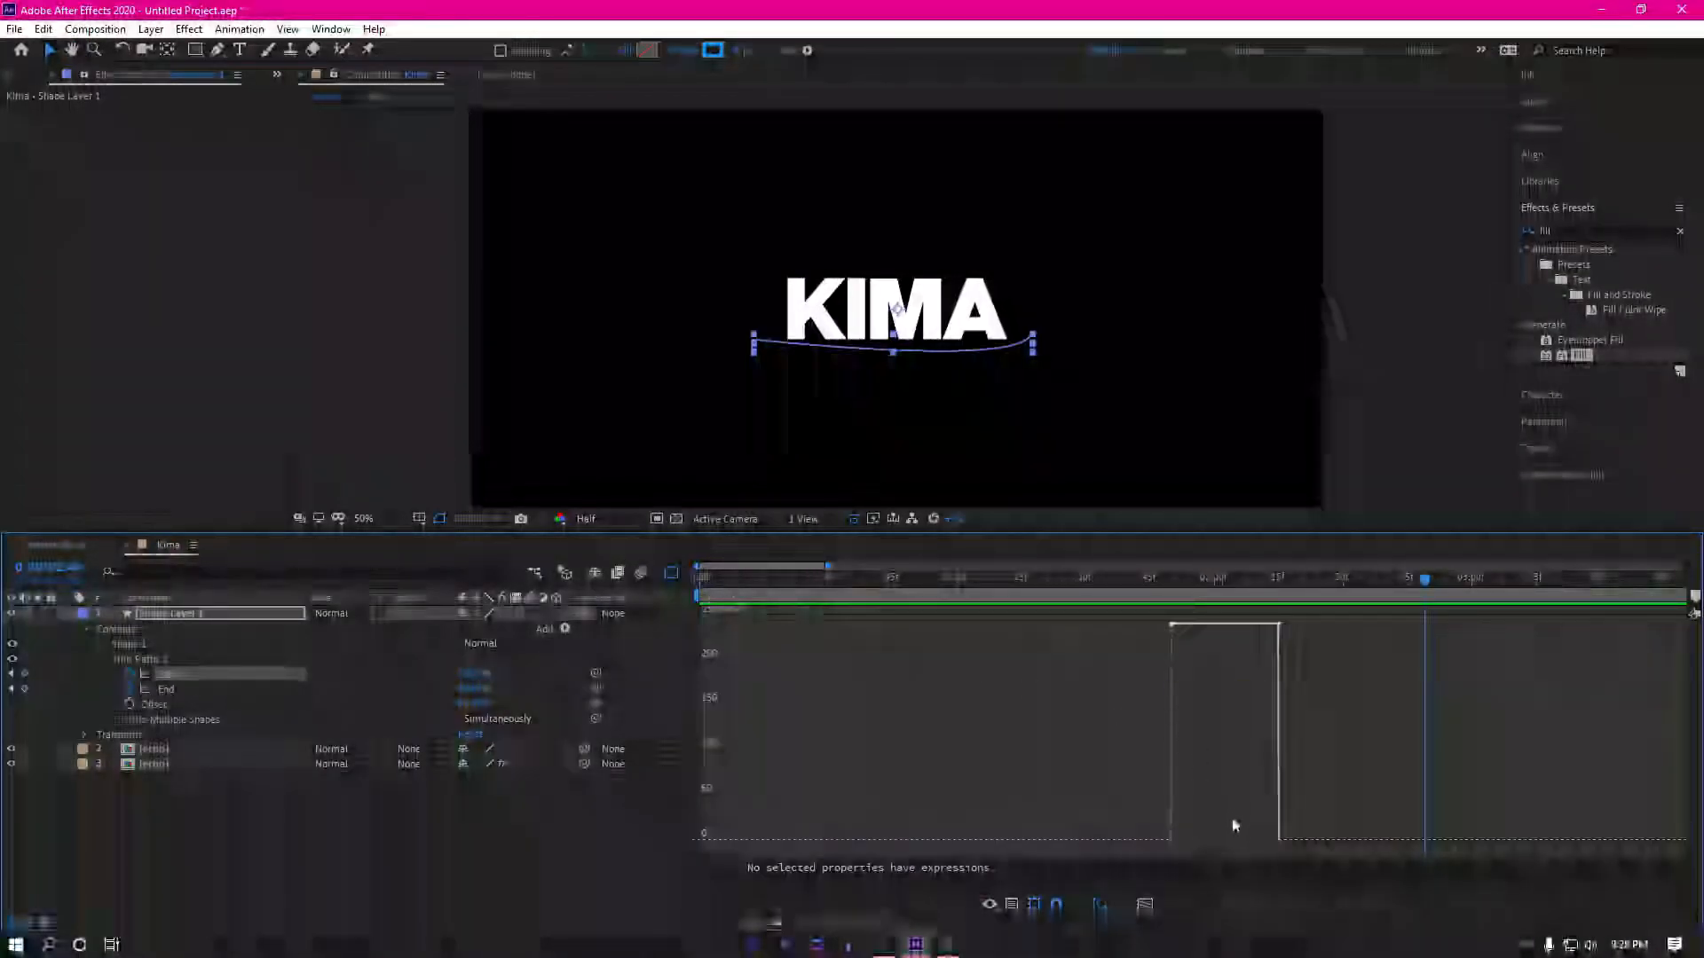
left_click(670, 572)
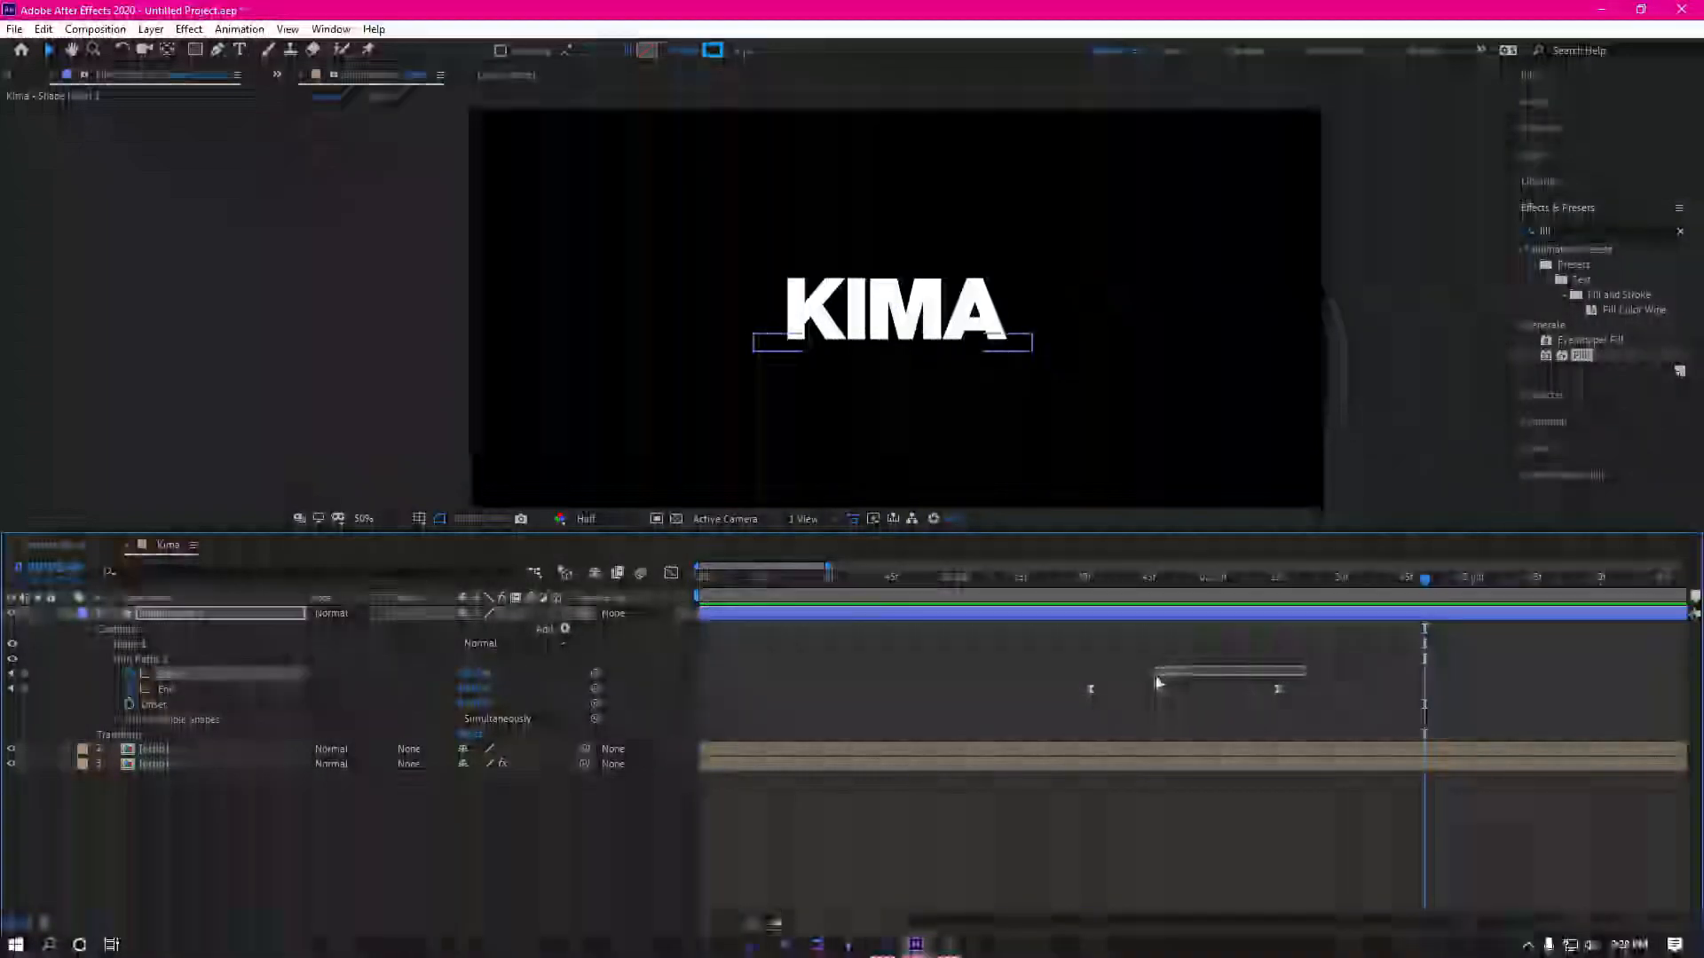
left_click_drag(1155, 681, 1126, 662)
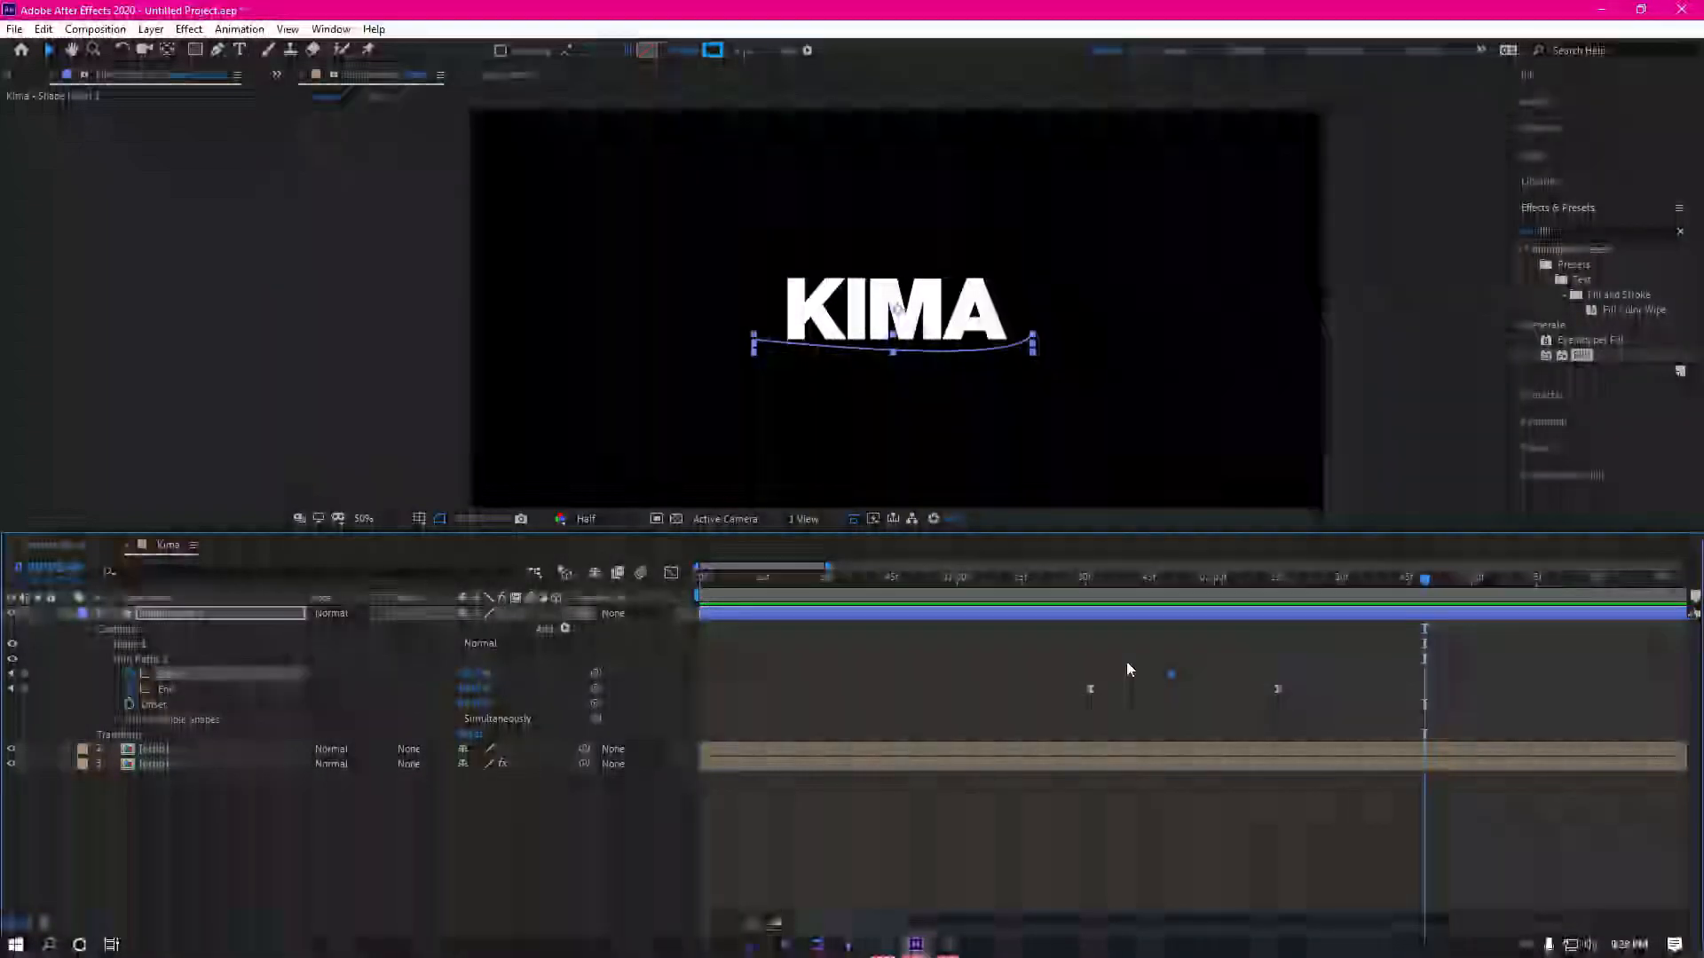
left_click(670, 572)
left_click(1177, 842)
left_click_drag(1190, 842, 1199, 843)
left_click(1262, 840)
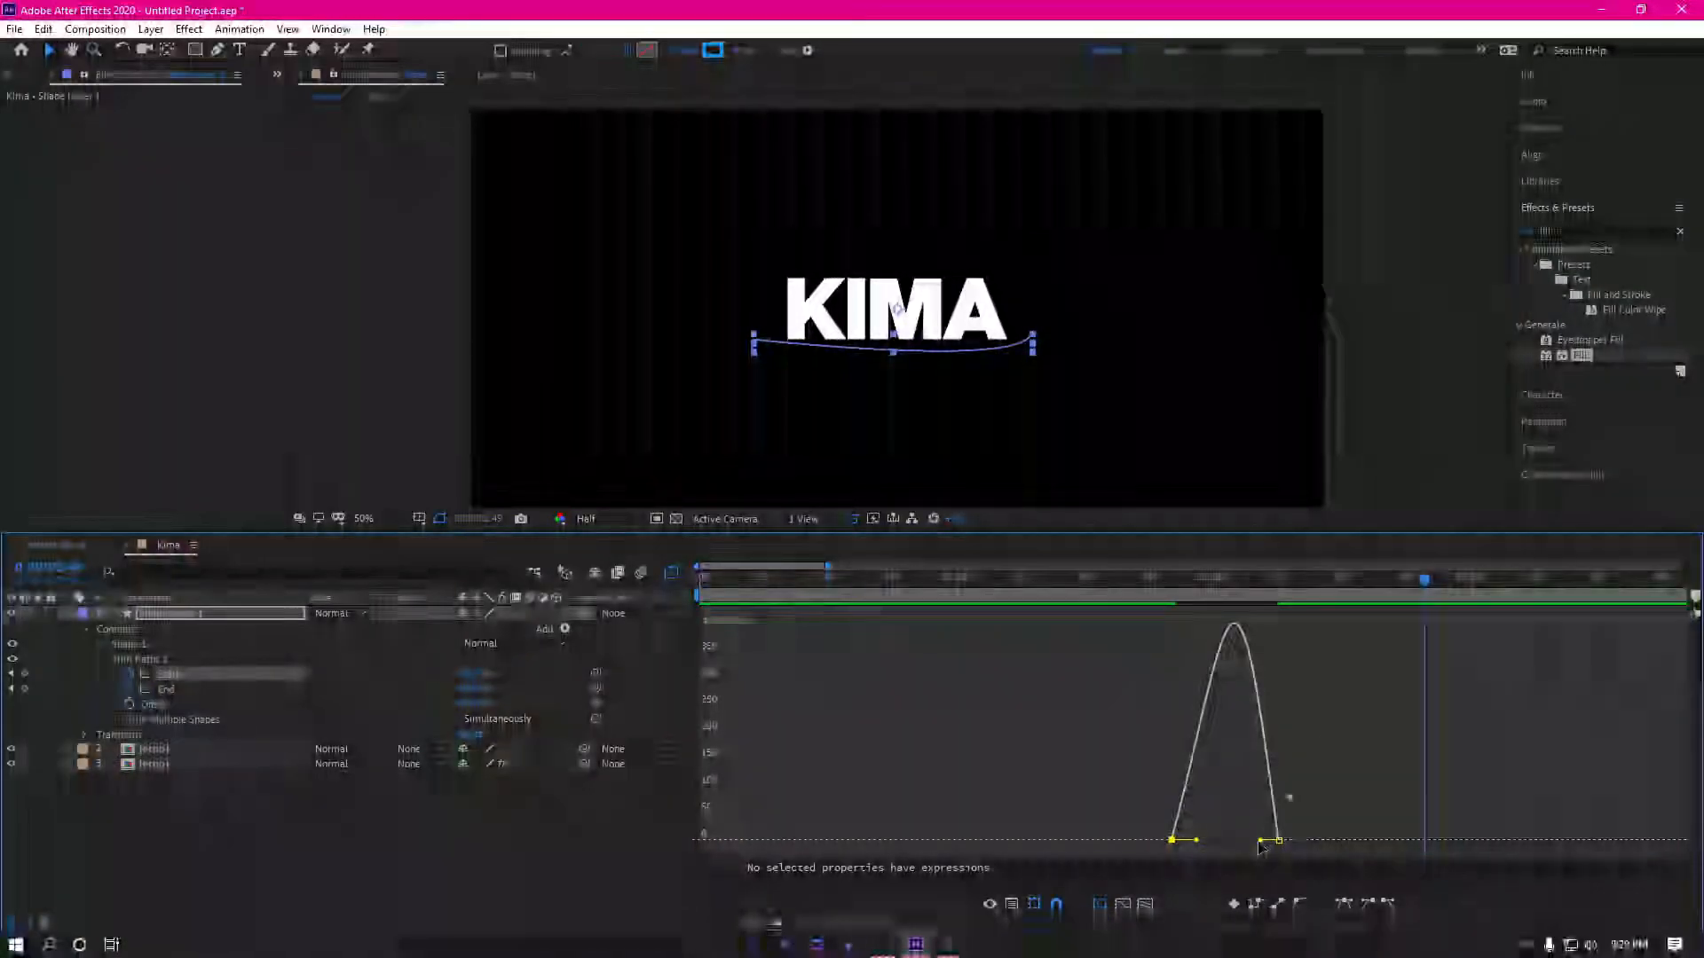
Step: Preview the eased underline from several points in the composition and return the timeline to the keyframe view
left_click_drag(1185, 581, 1192, 610)
key("space")
left_click_drag(1389, 581, 1006, 612)
key("space")
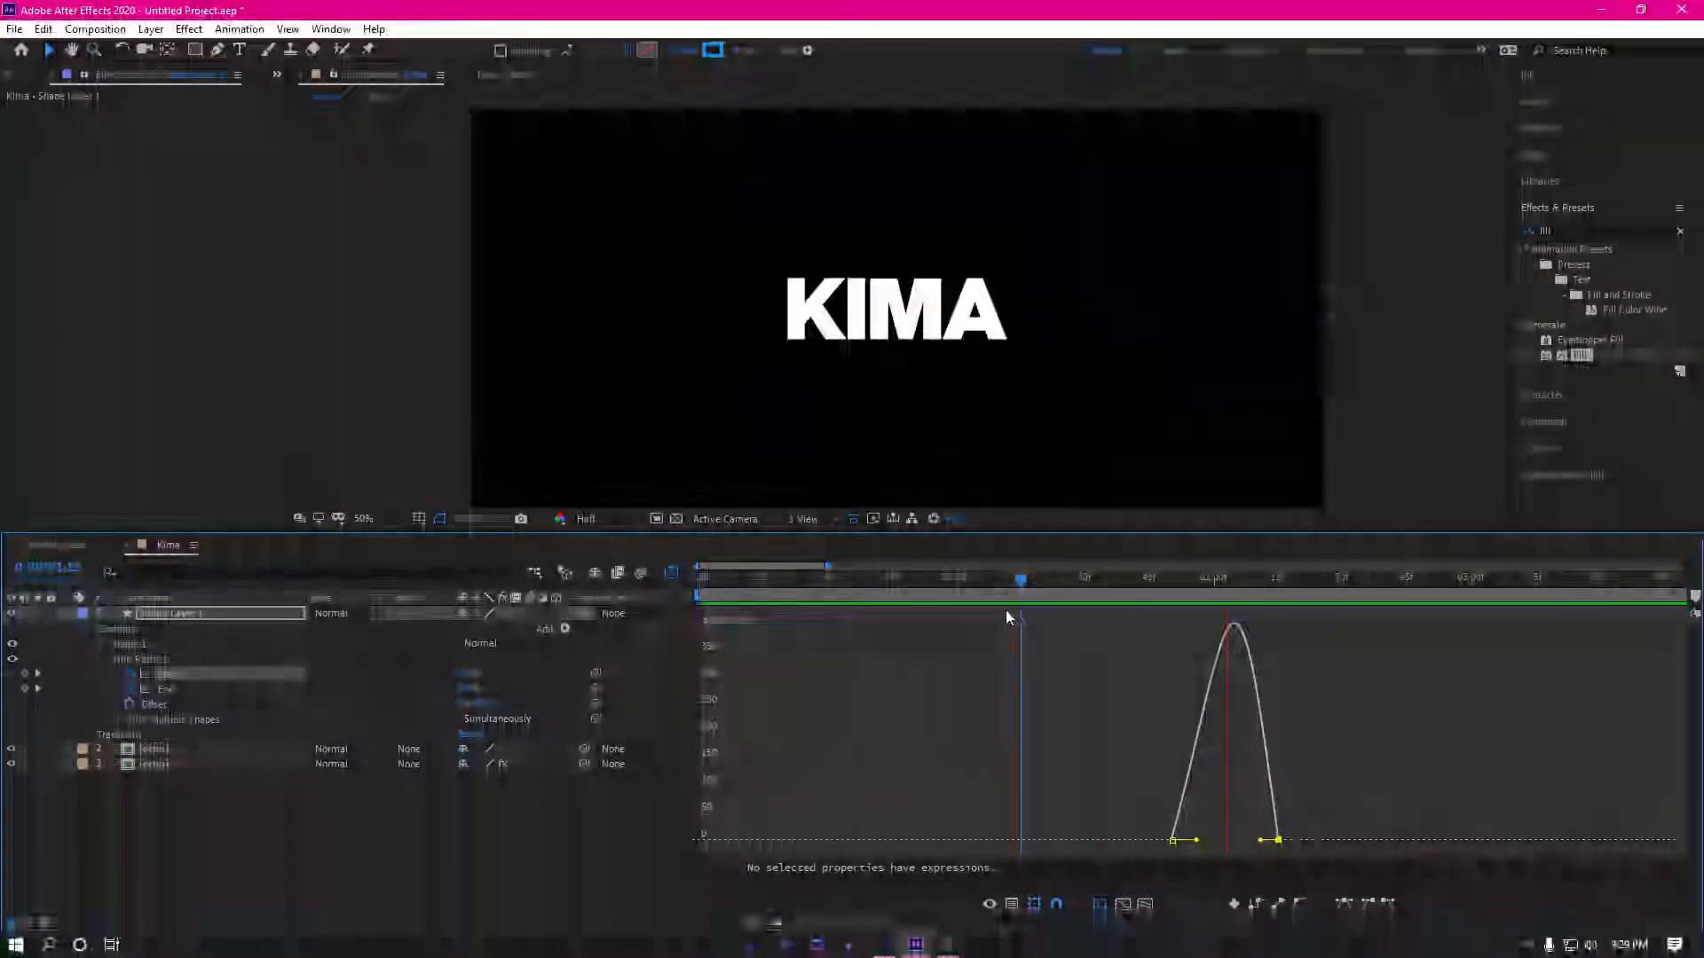
key("space")
left_click_drag(1463, 610, 888, 621)
left_click(671, 574)
left_click_drag(1469, 579, 859, 577)
key("space")
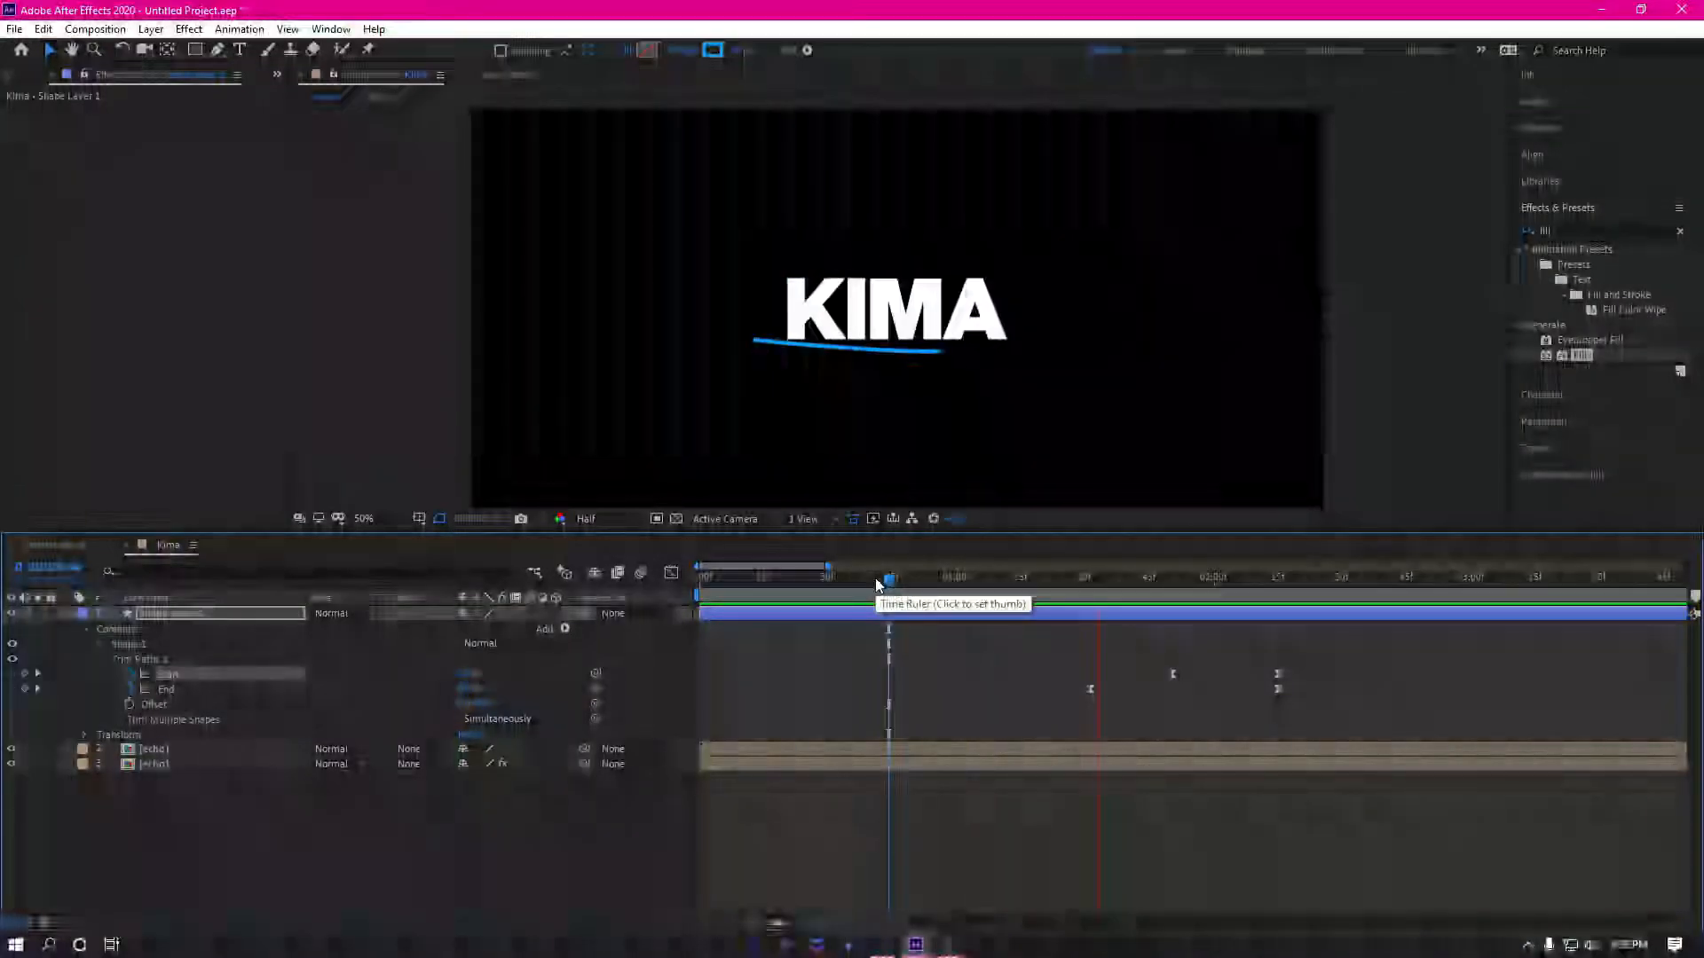
Step: Set the line cap of the underline's stroke to Round Cap and preview the animation
left_click(101, 660)
left_click(101, 644)
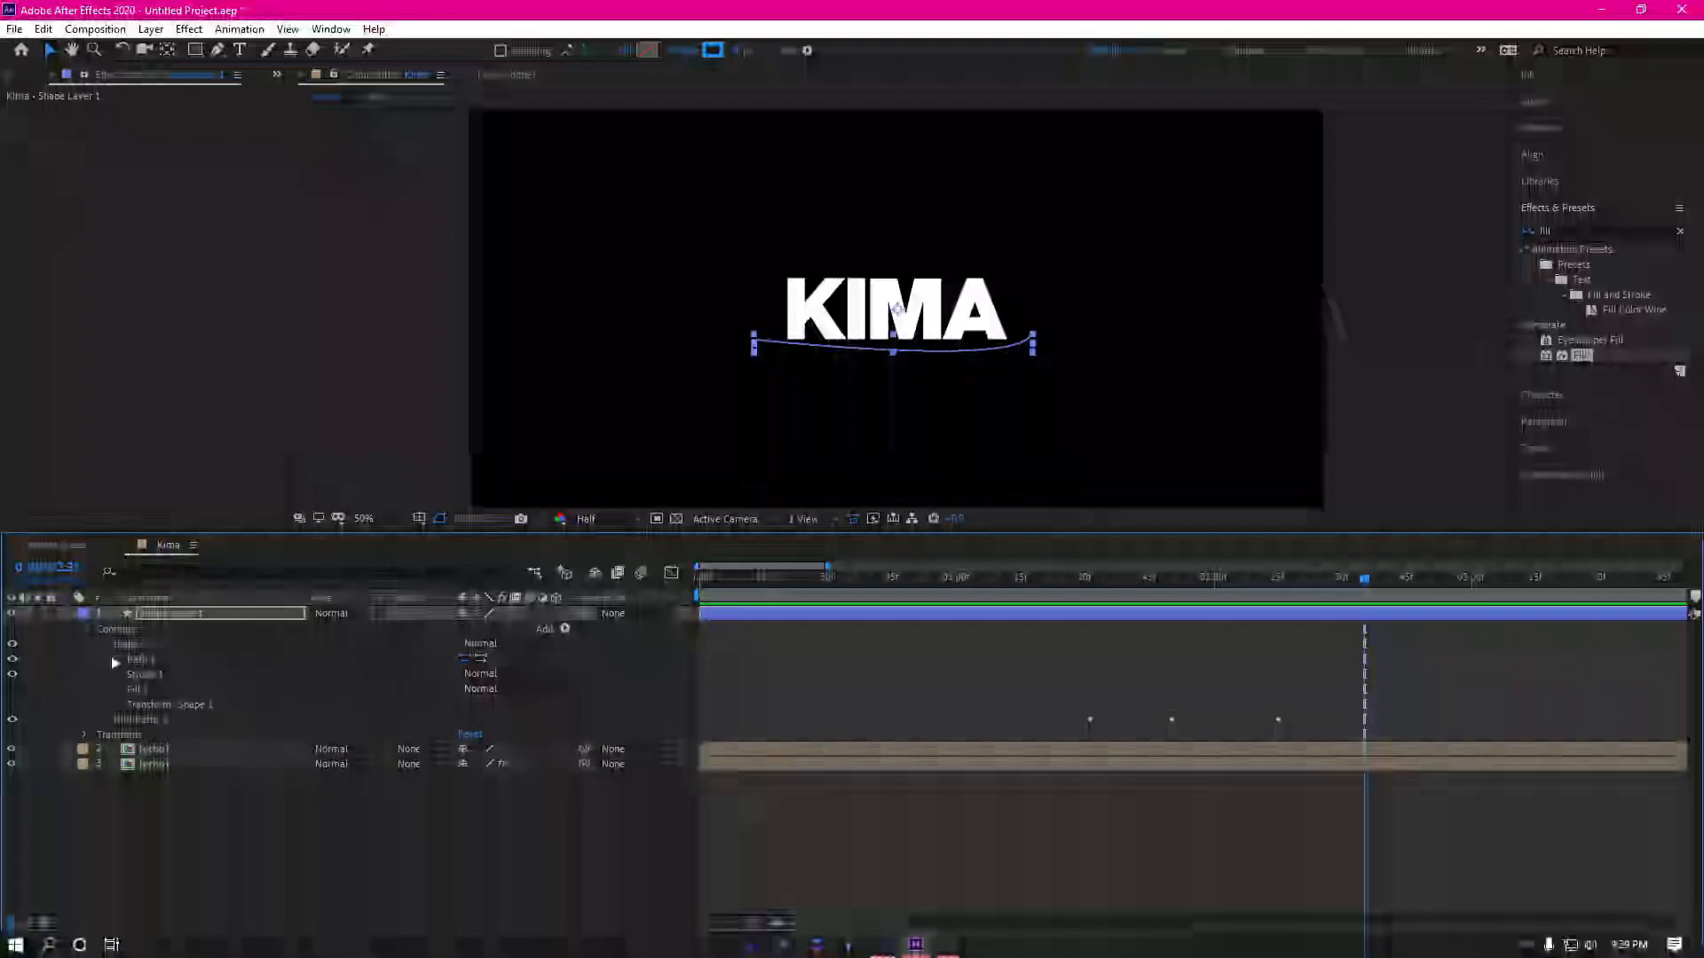
left_click(119, 690)
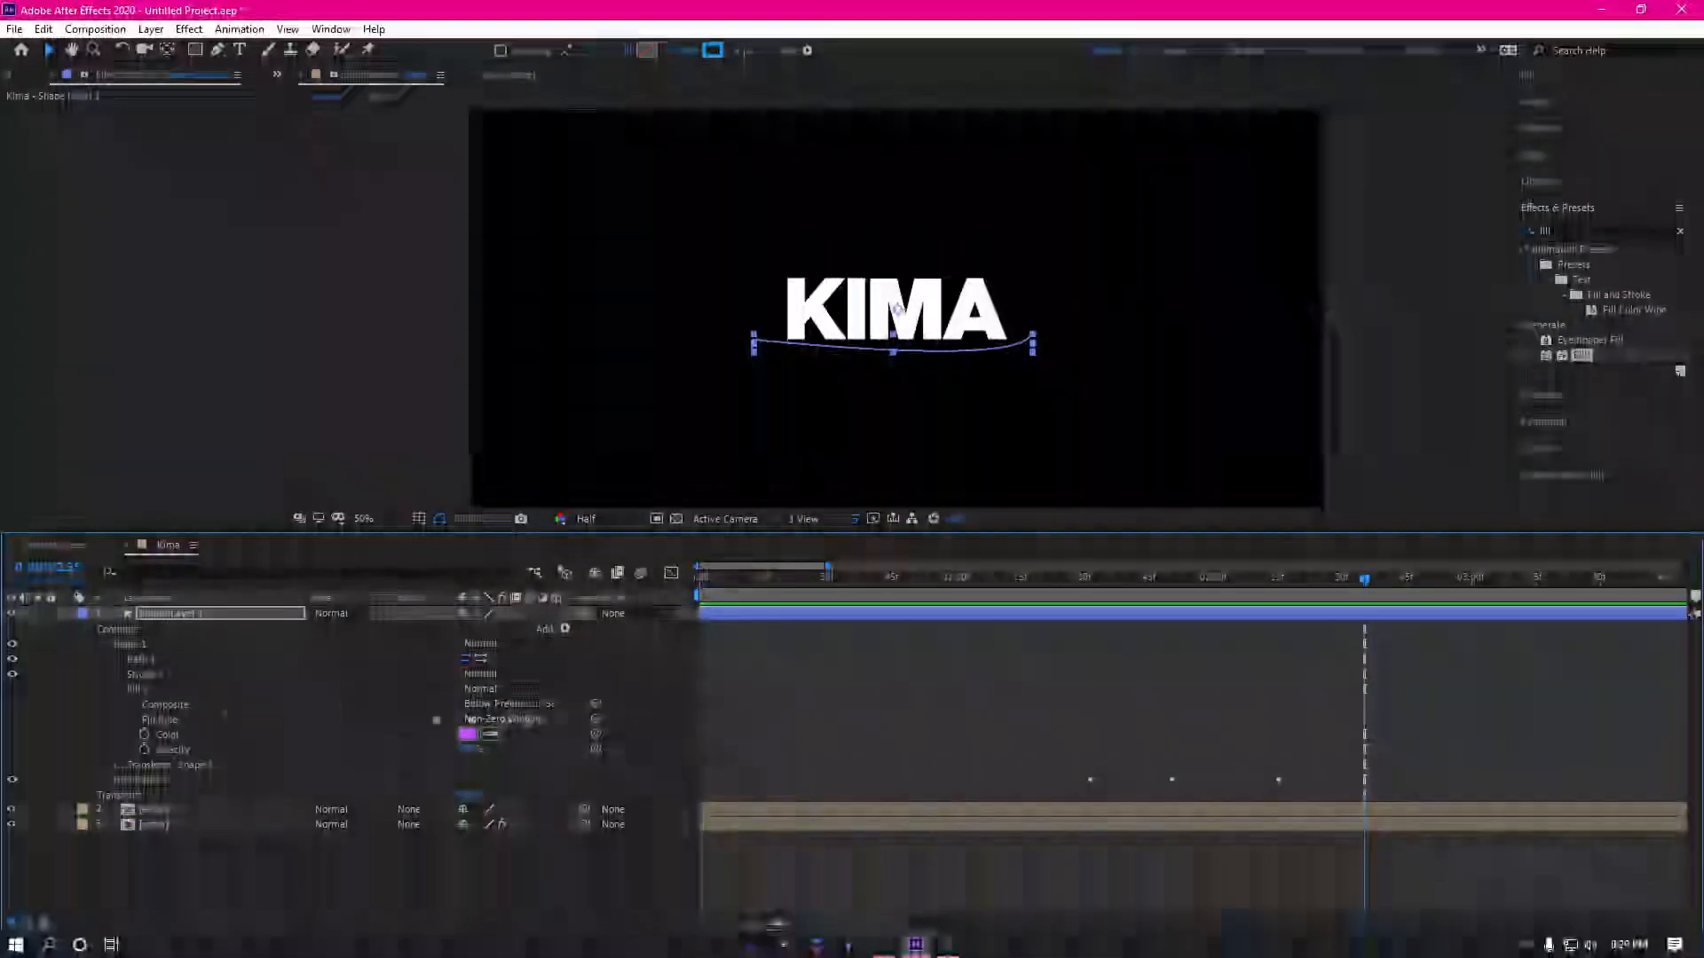
left_click(119, 689)
left_click(115, 676)
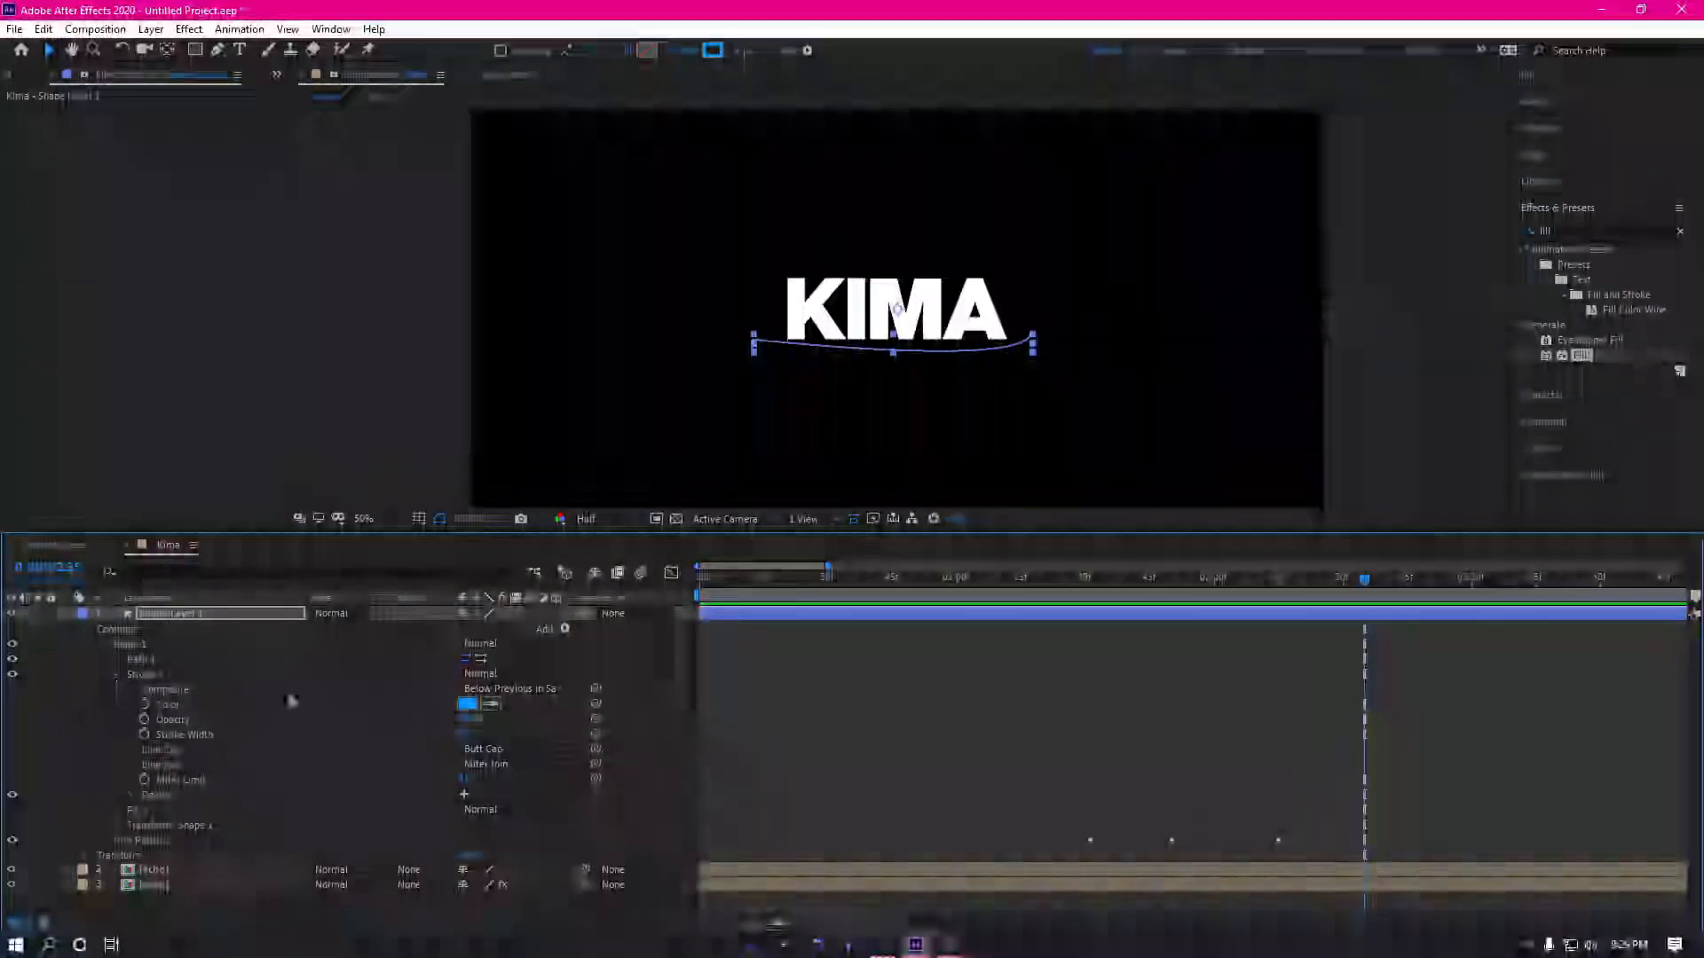
left_click(518, 755)
left_click(497, 782)
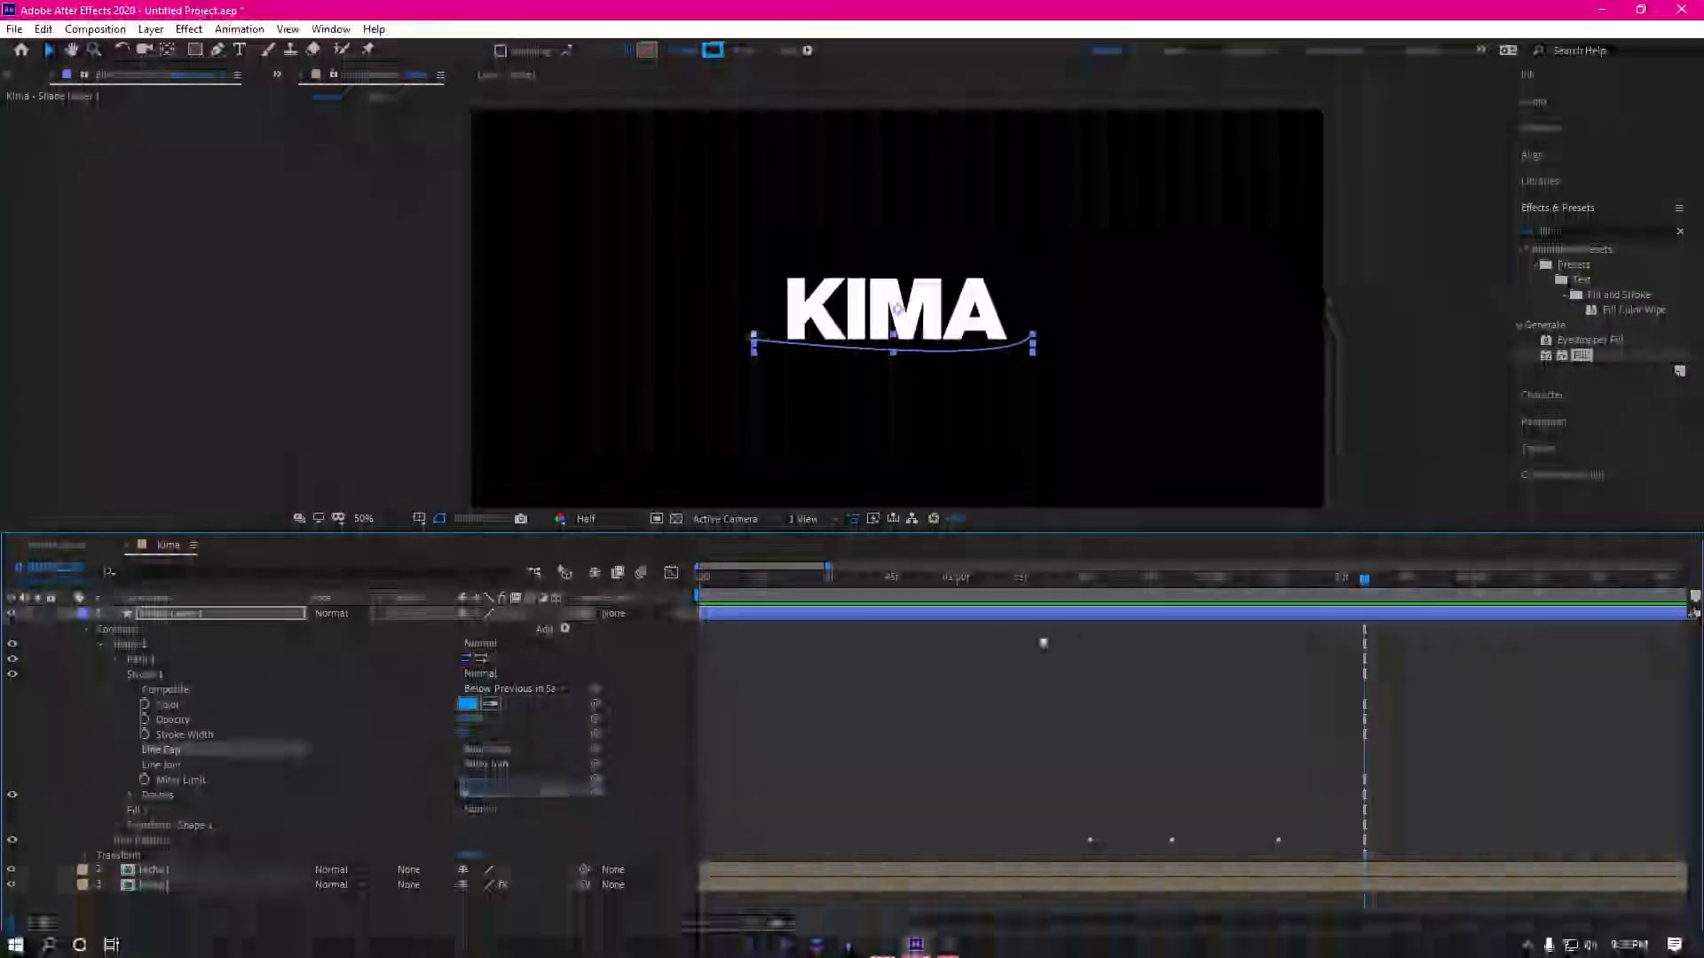
left_click_drag(1322, 580, 1133, 629)
key("space")
key("space")
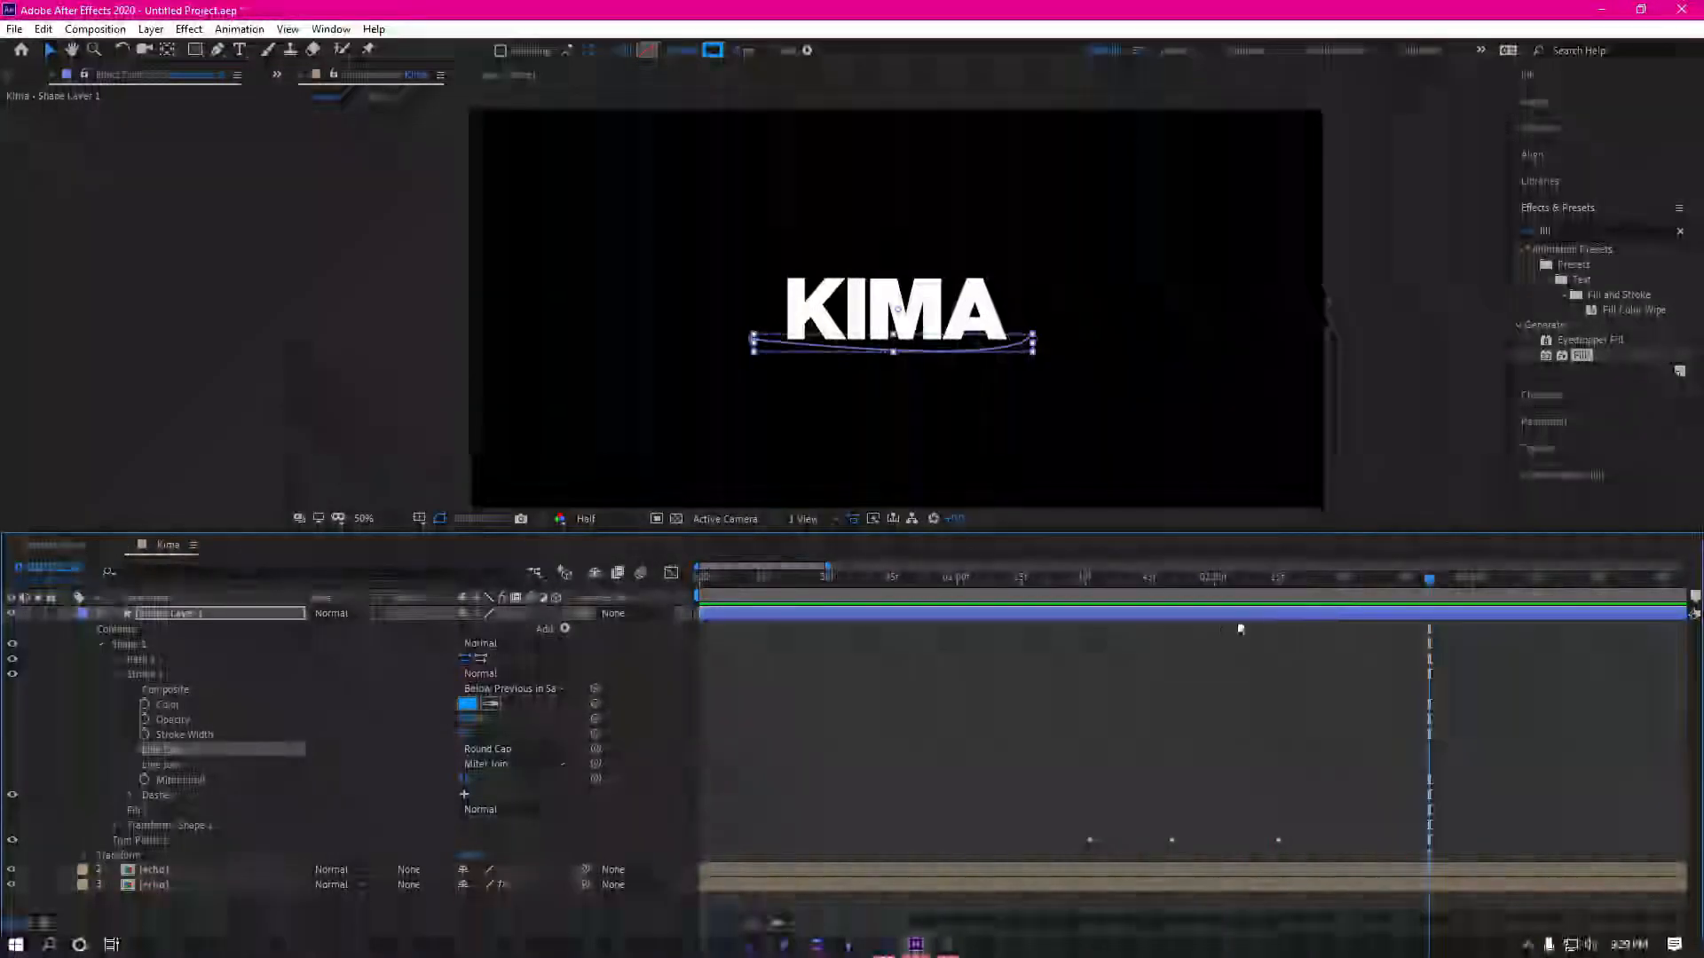
left_click_drag(1304, 583, 885, 635)
key("space")
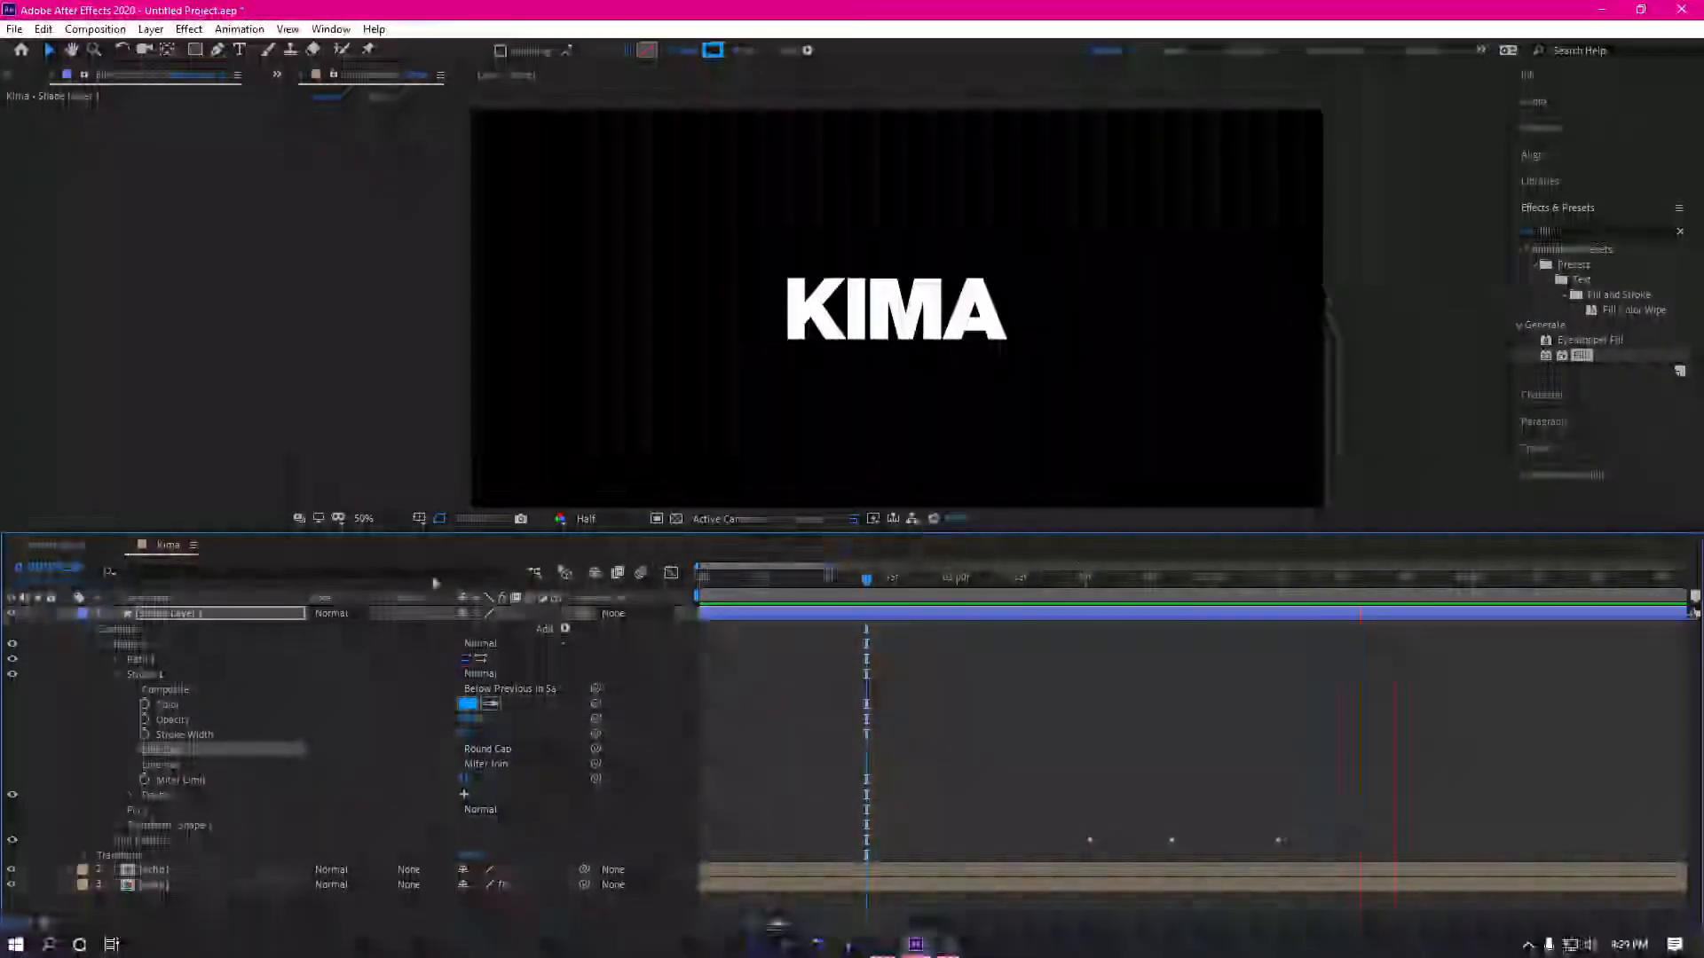
key("space")
Step: Draw a tall rectangle on a new shape layer over the K's outer edge and set its stroke width to 0 px
left_click(69, 614)
left_click(1110, 772)
left_click(195, 48)
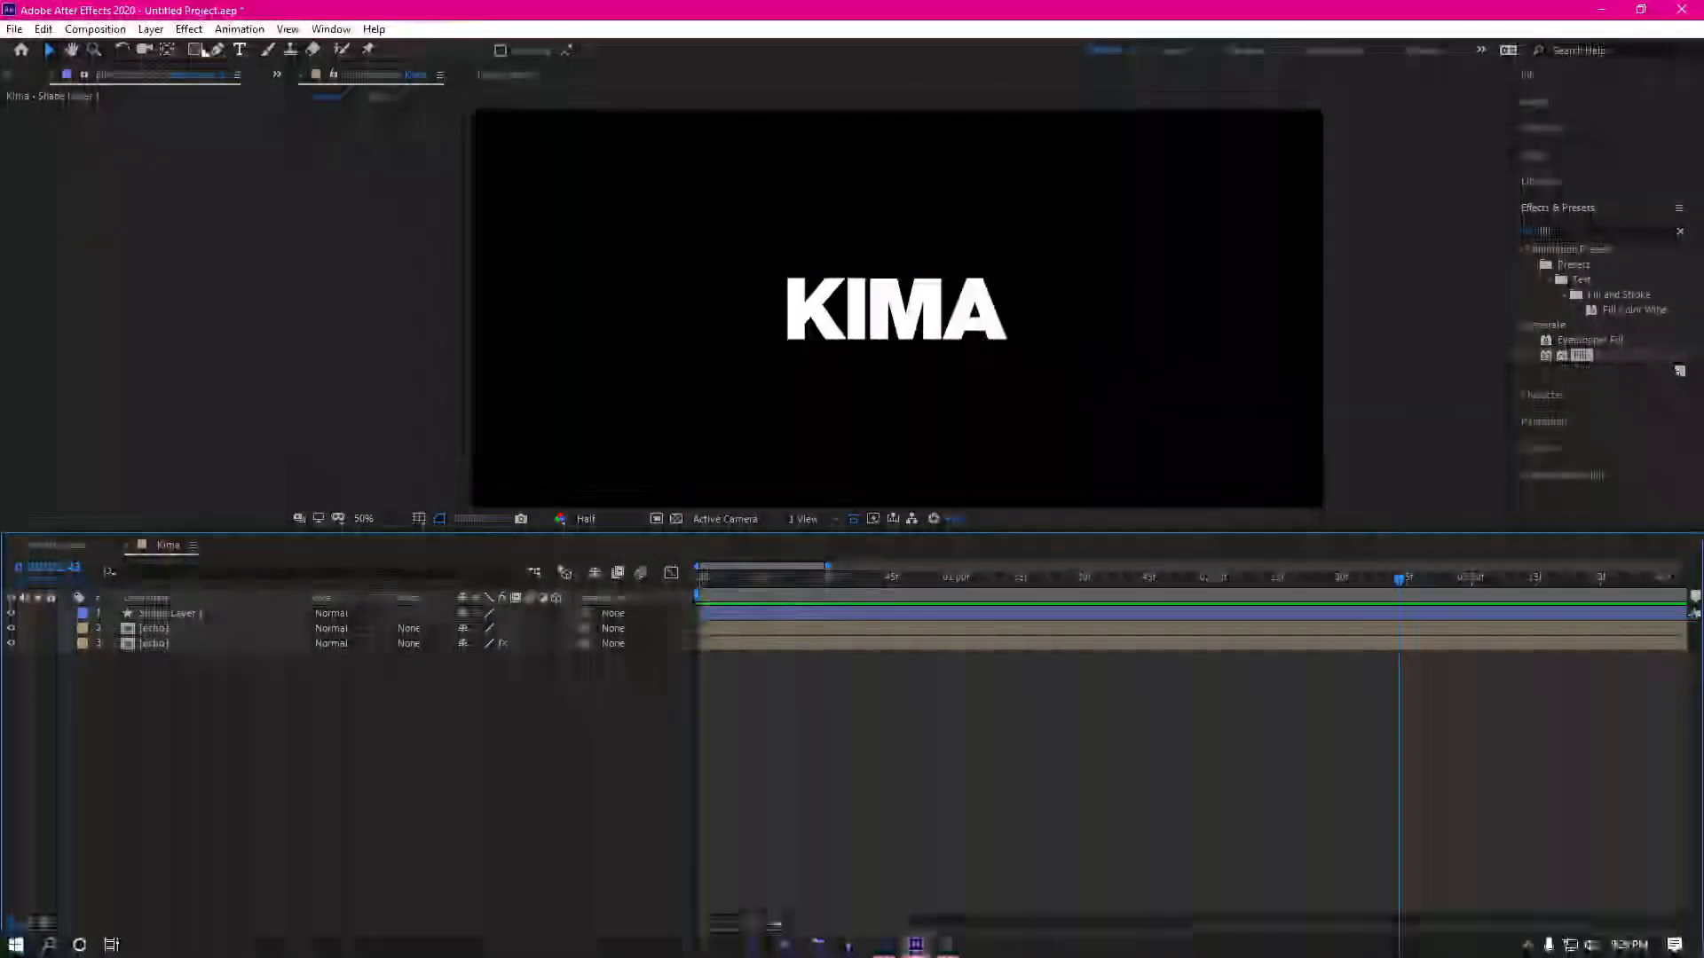
mouse_move(799, 241)
left_mouse_down()
mouse_move(692, 334)
mouse_move(756, 390)
mouse_move(737, 397)
left_mouse_up()
left_click(602, 51)
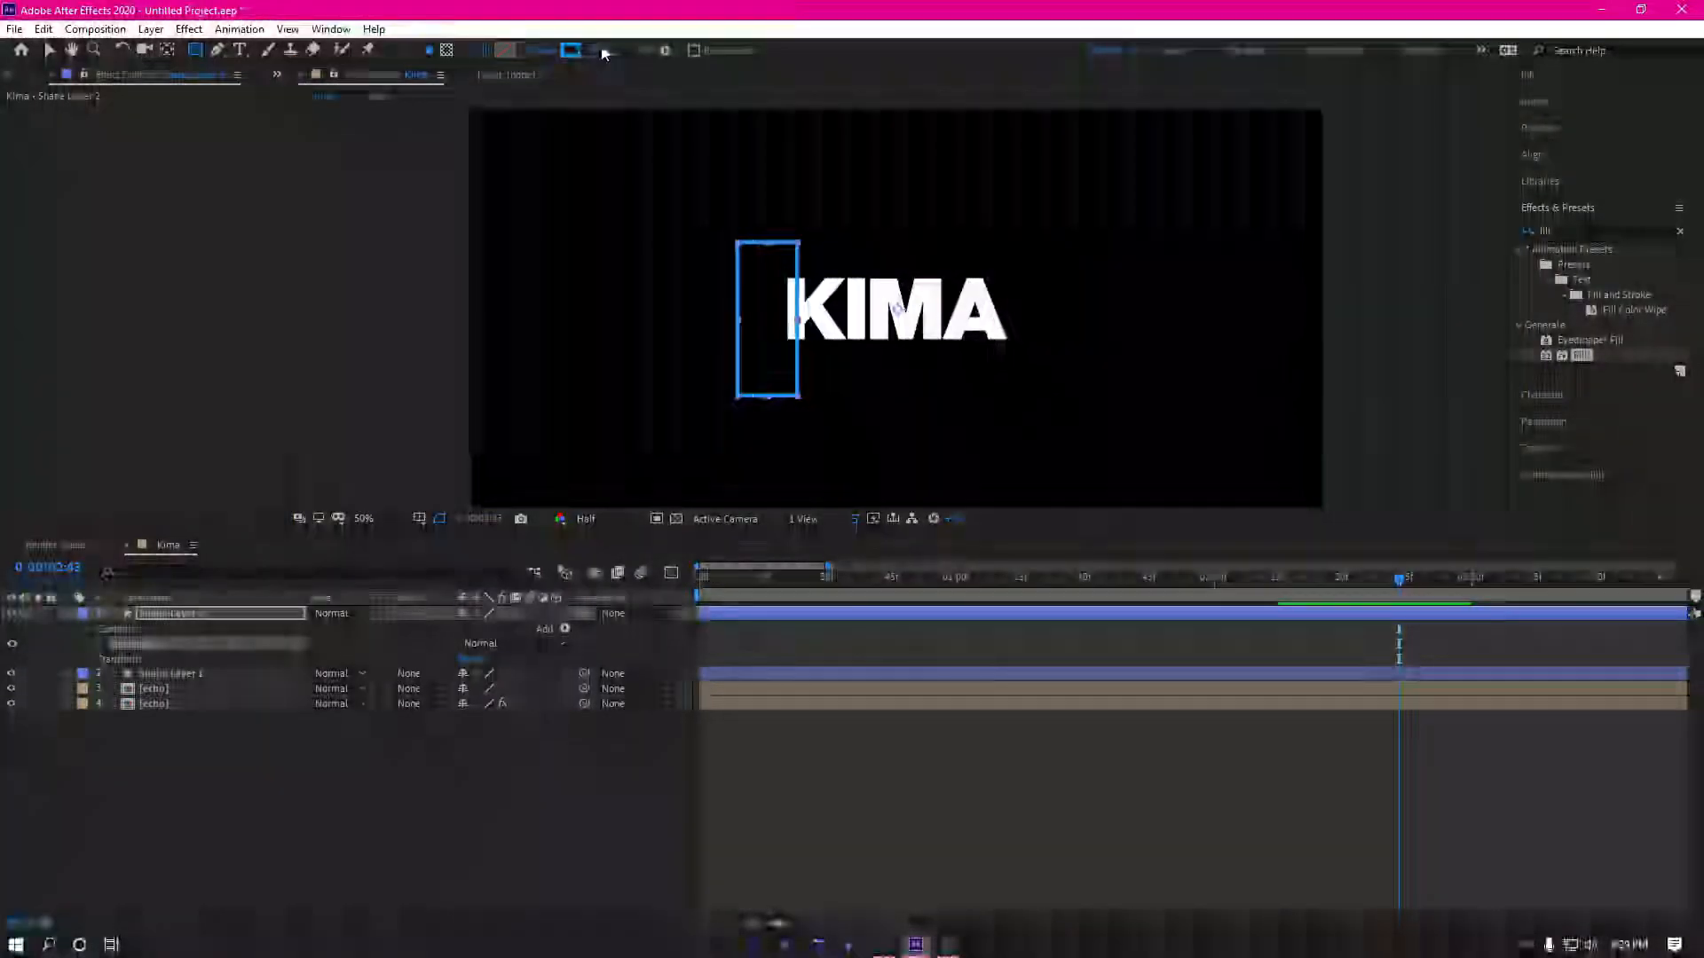
type("2")
key("Return")
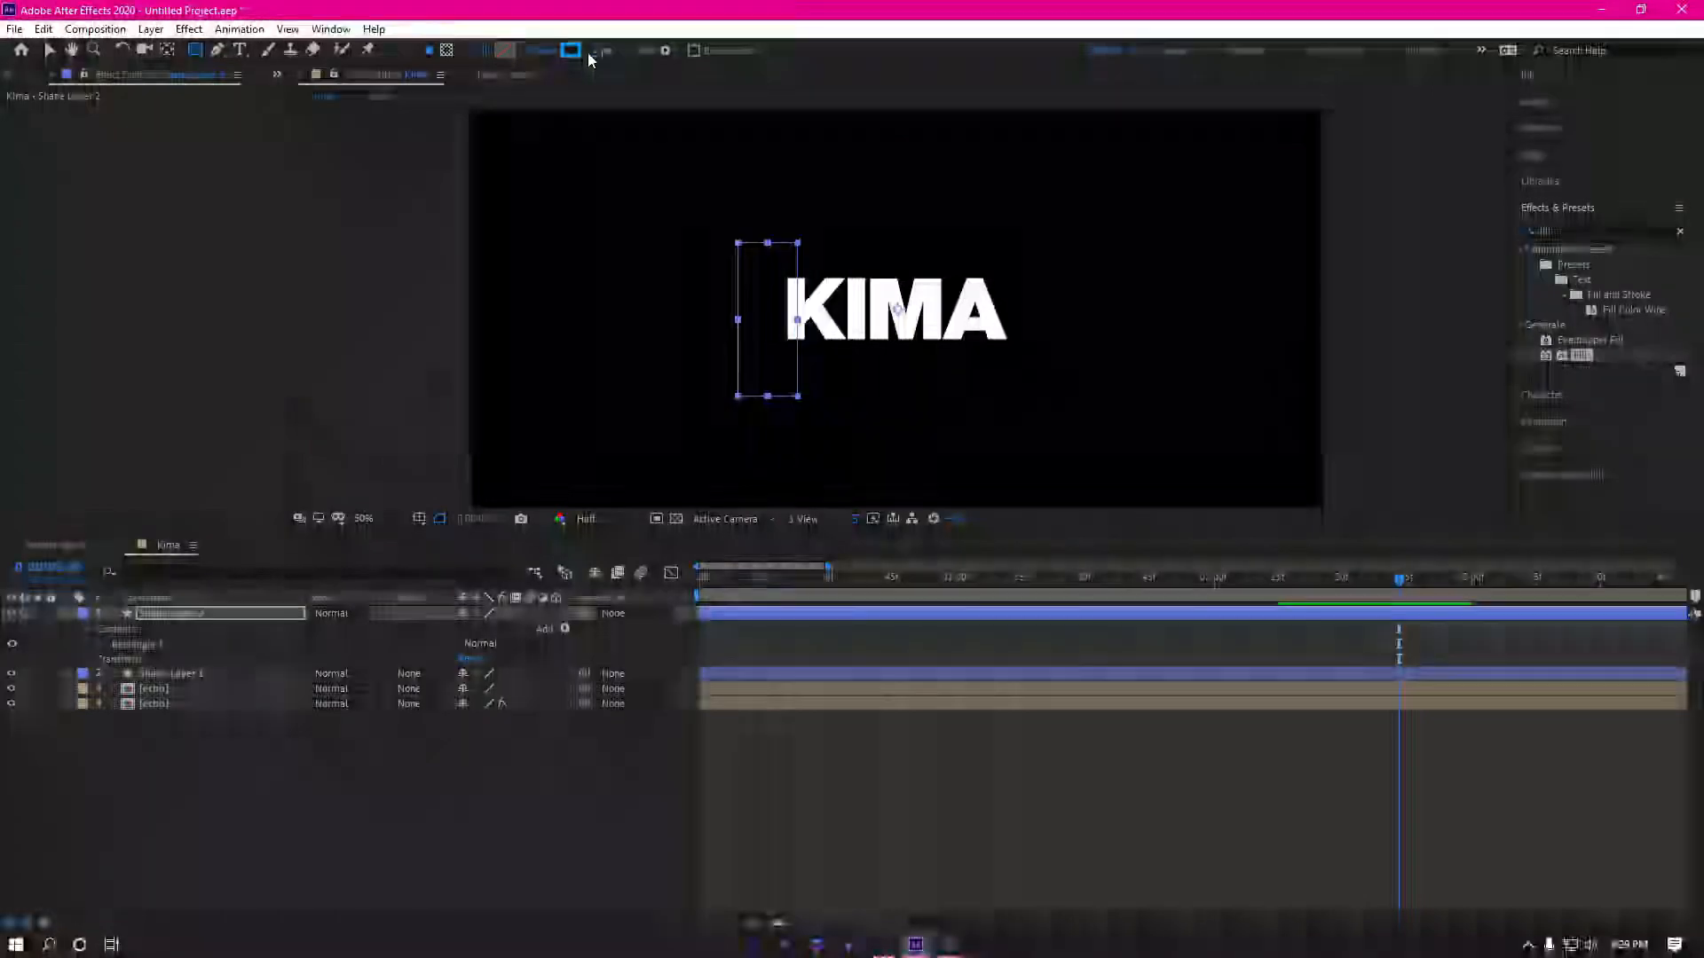
Step: Set the rectangle's fill colour to purple
left_click(504, 50)
left_click_drag(824, 559, 795, 517)
left_click(1006, 538)
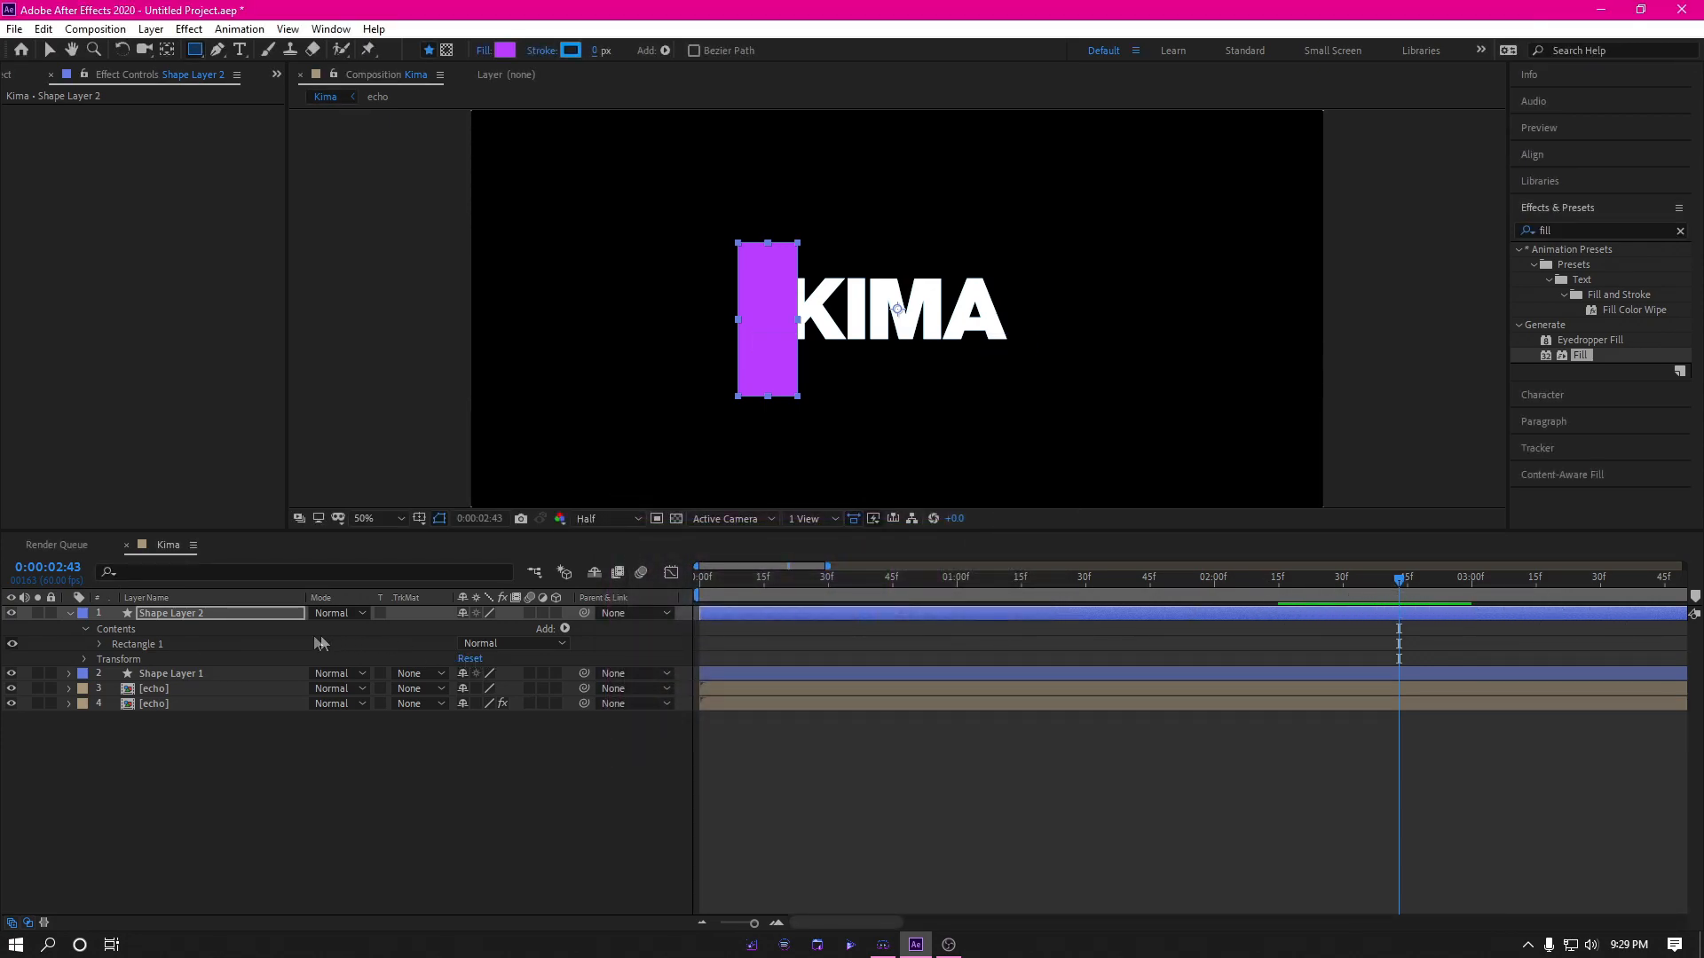
Step: Move Shape Layer 2 below Shape Layer 1, directly above the two echo layers
left_click(250, 614)
left_click_drag(216, 651, 199, 685)
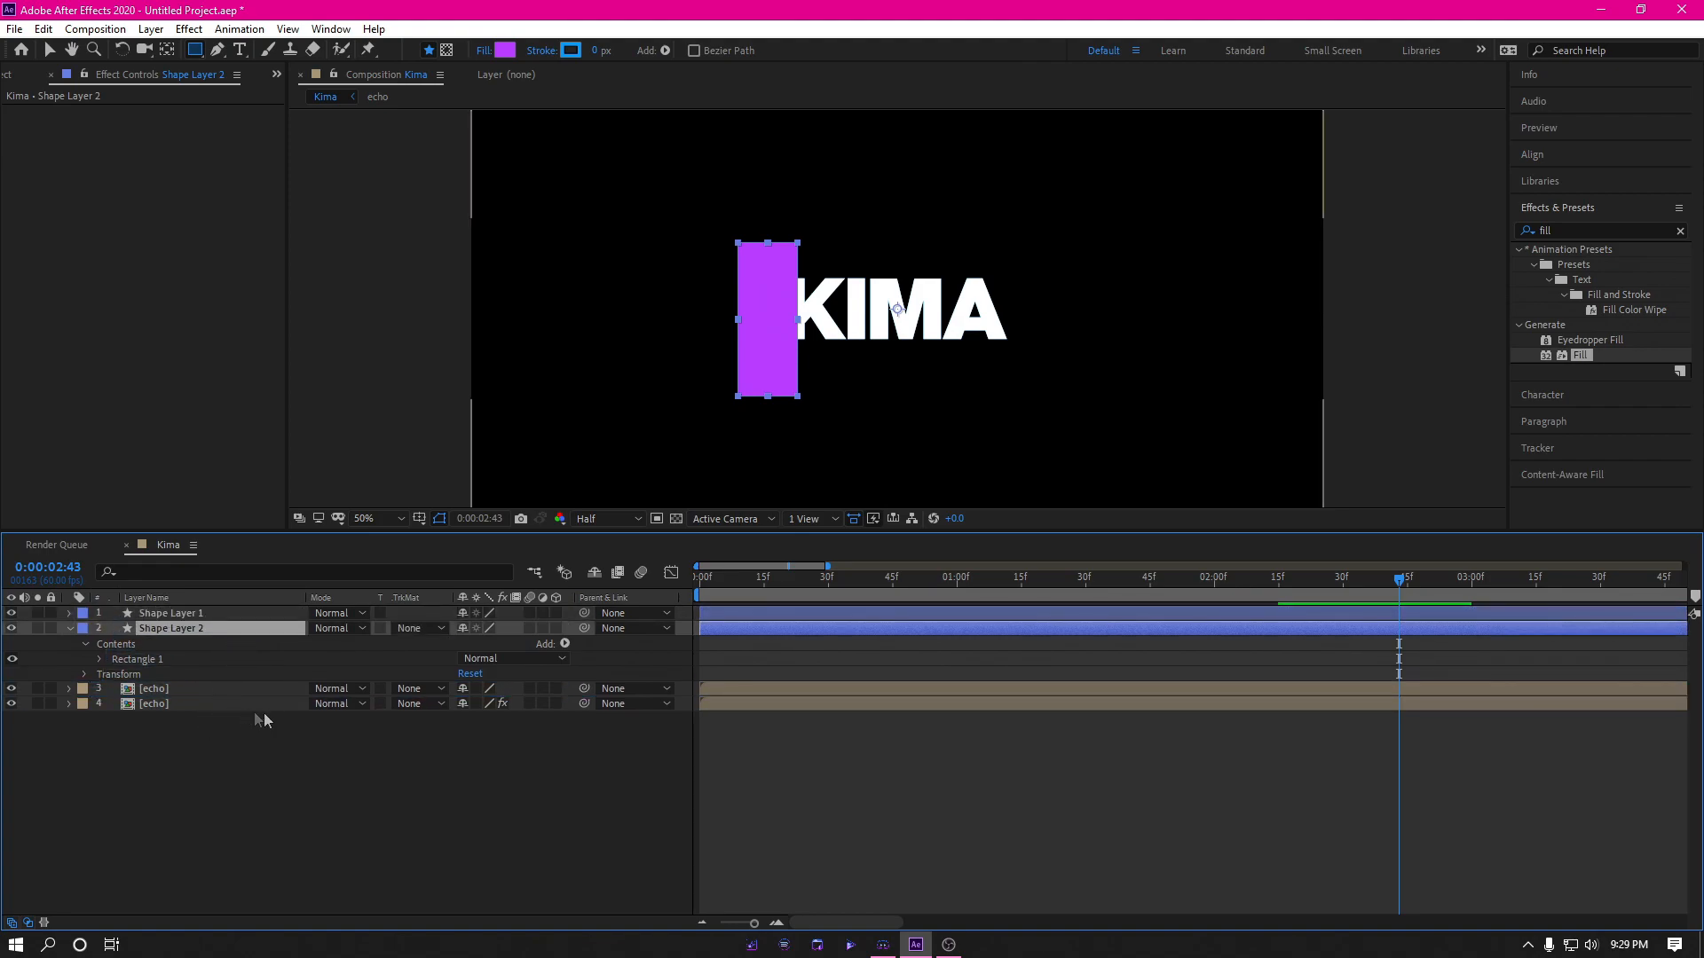
left_click(240, 688)
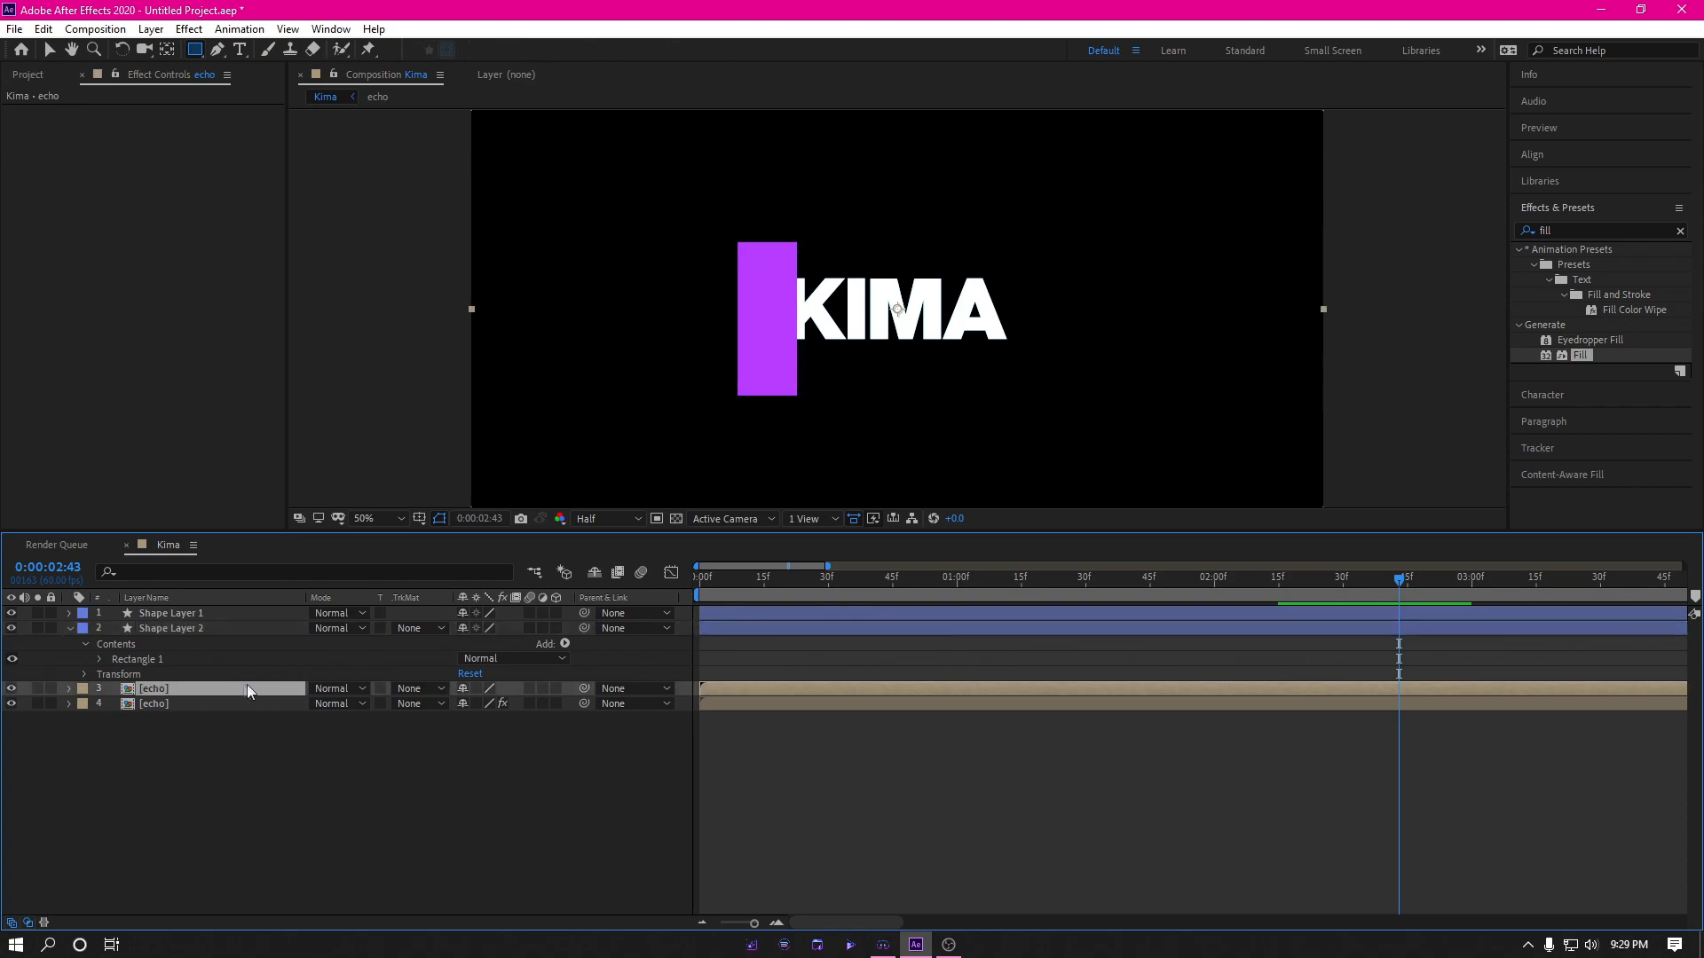
left_click(190, 886)
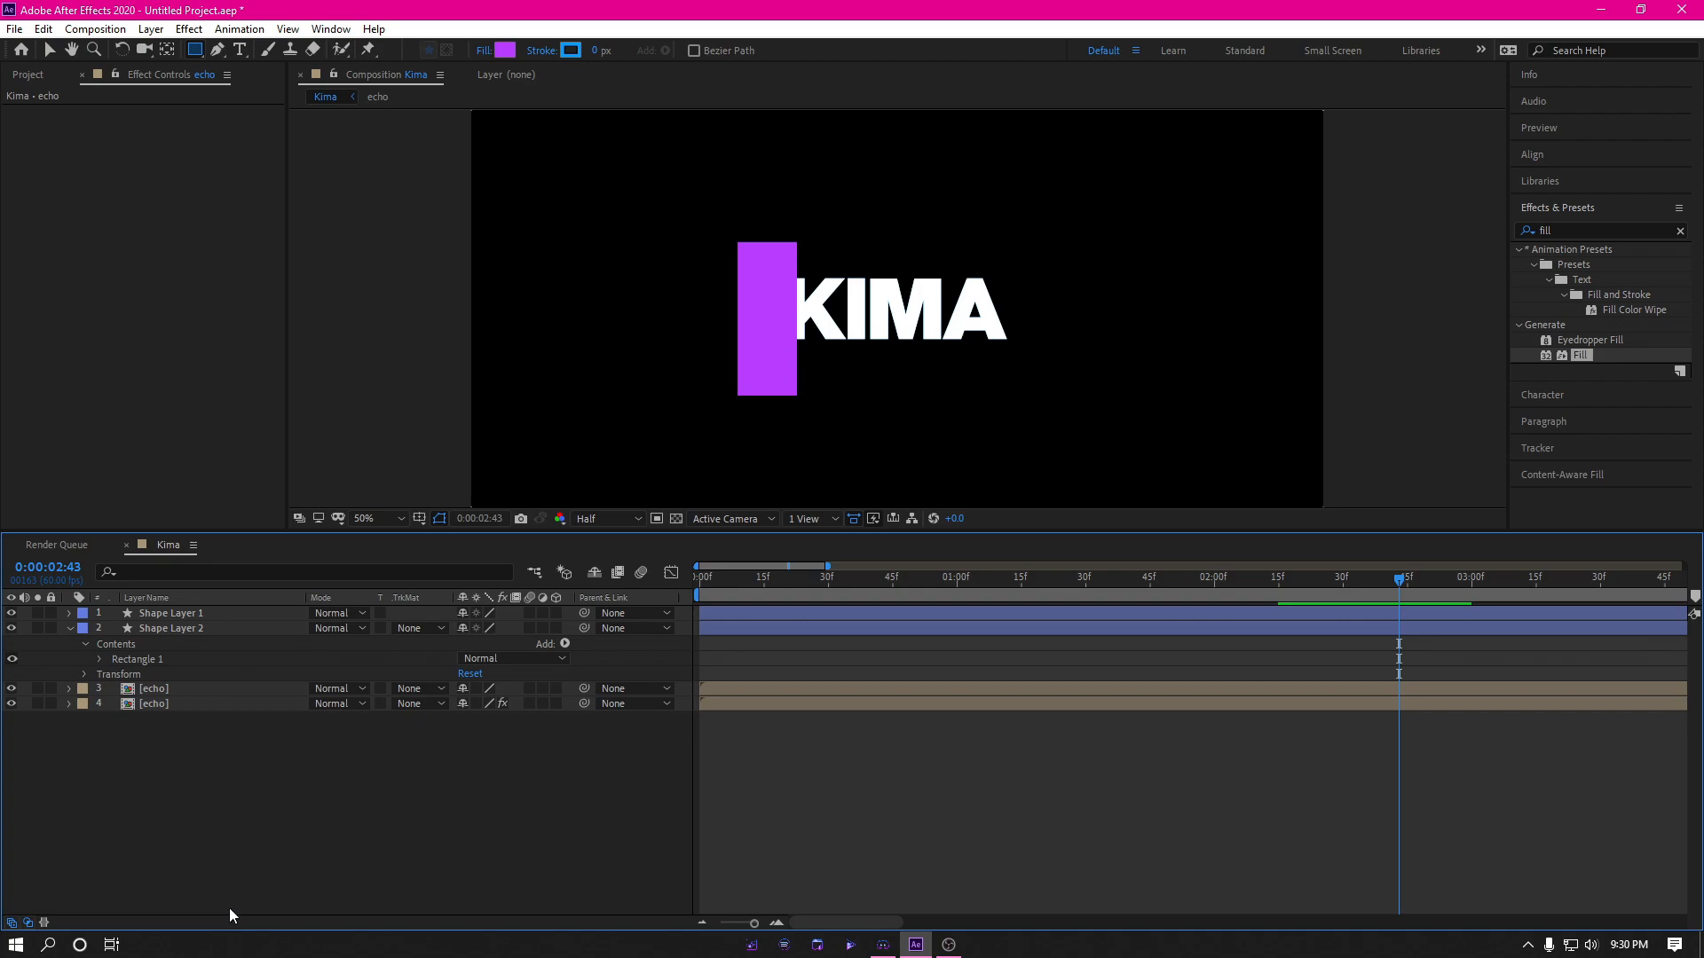
Step: Try Shape Layer 1 as an alpha inverted matte for Shape Layer 2, and clear that track matte
left_click(415, 630)
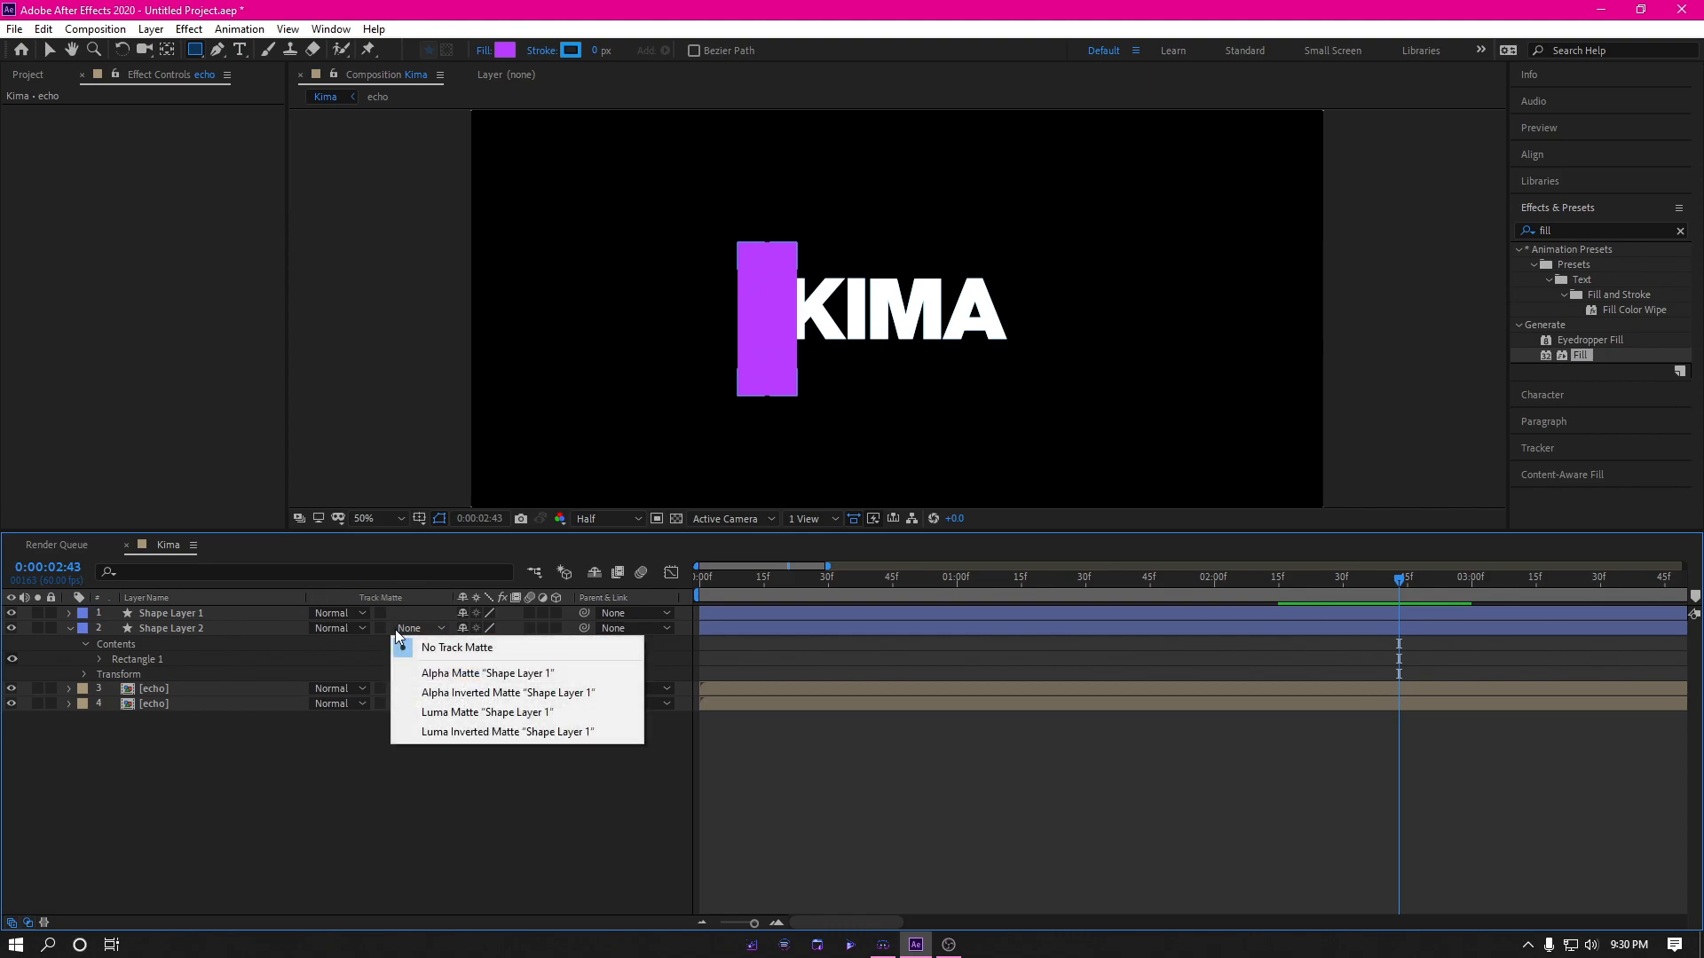
left_click(437, 697)
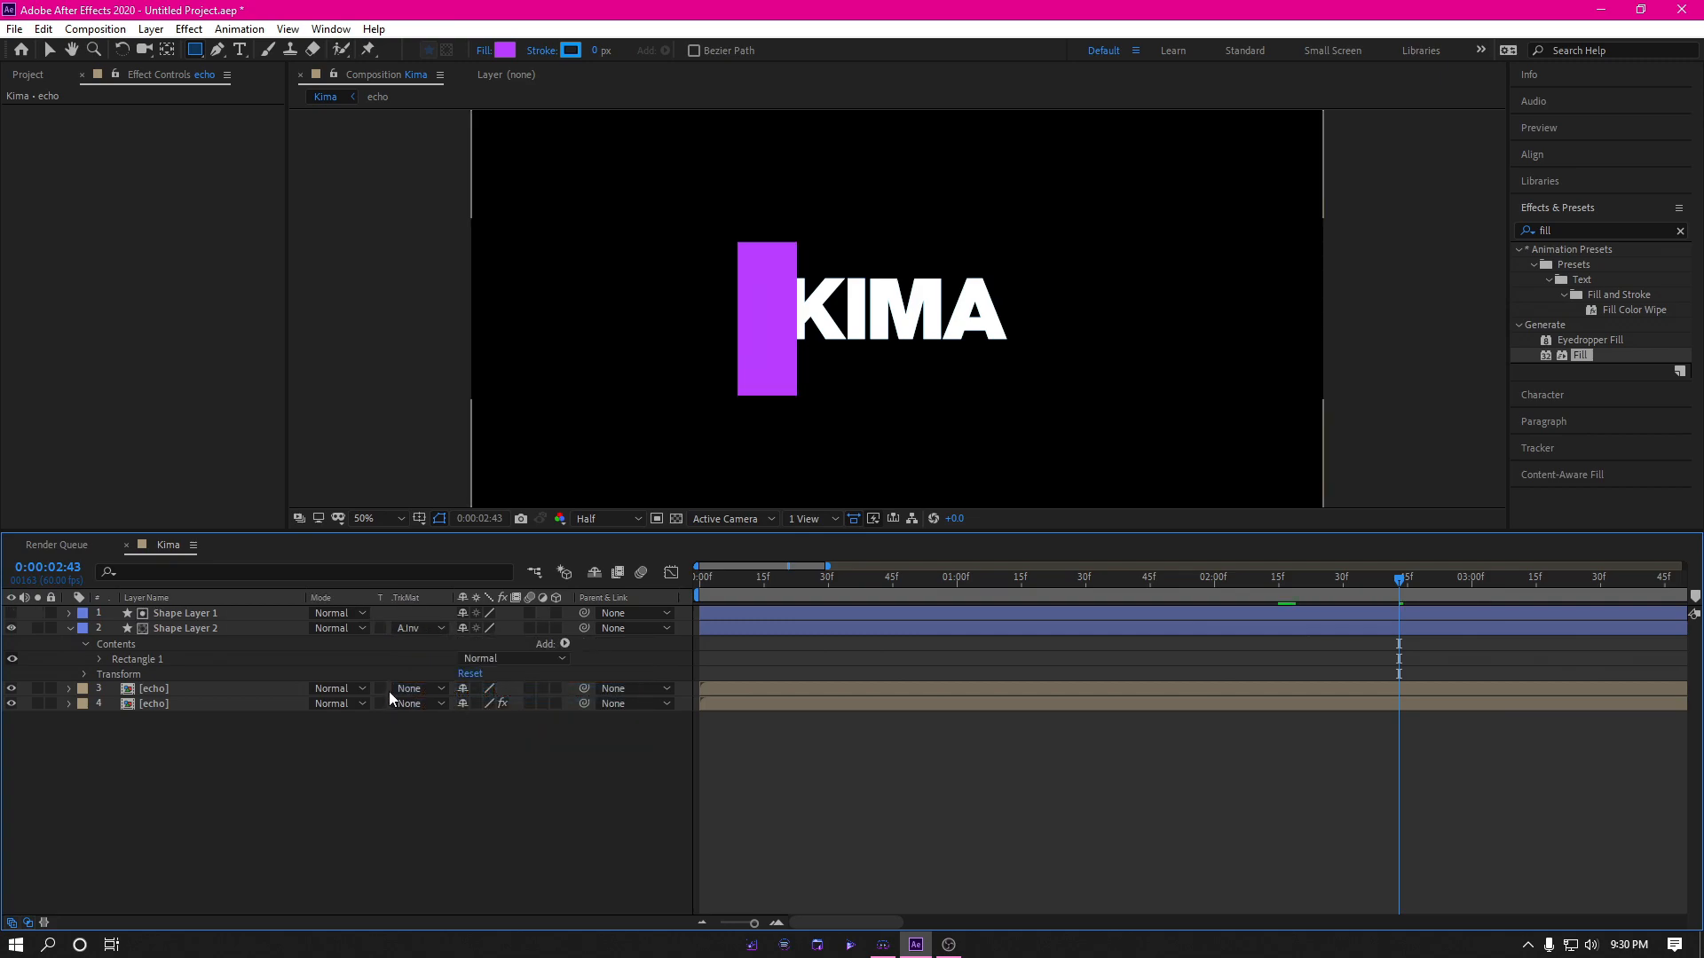
left_click(417, 629)
left_click(414, 647)
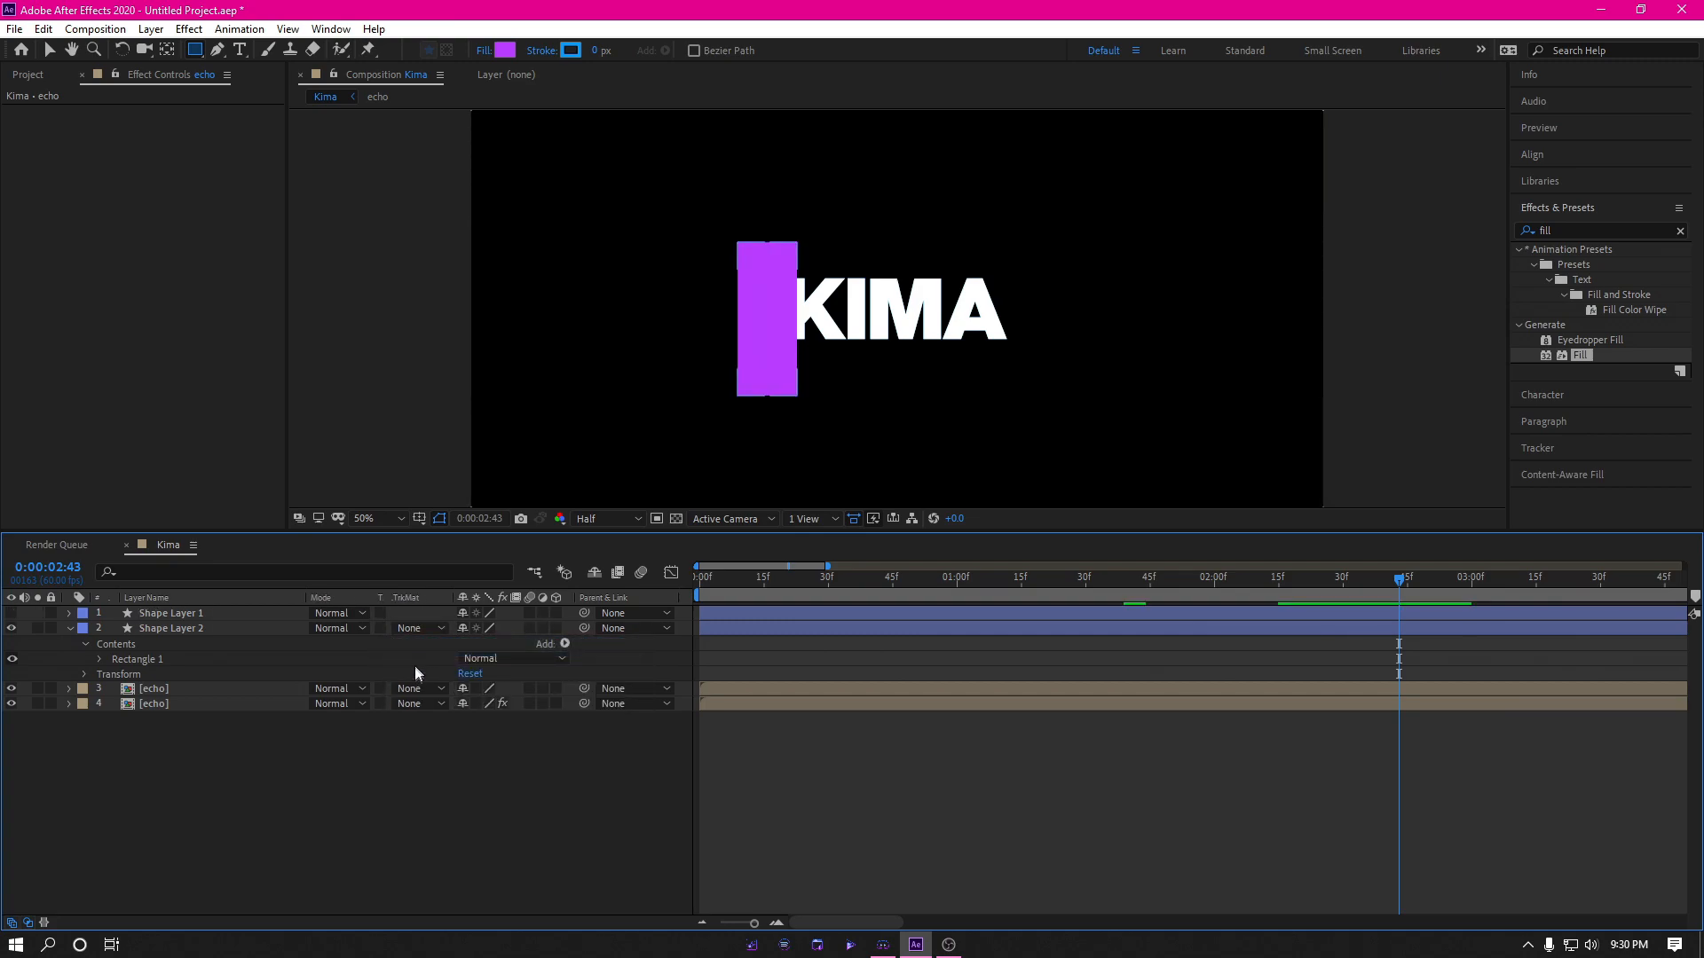
Step: Try Shape Layer 2 as an alpha inverted matte for the upper echo layer, and reset it to No Track Matte
left_click(413, 689)
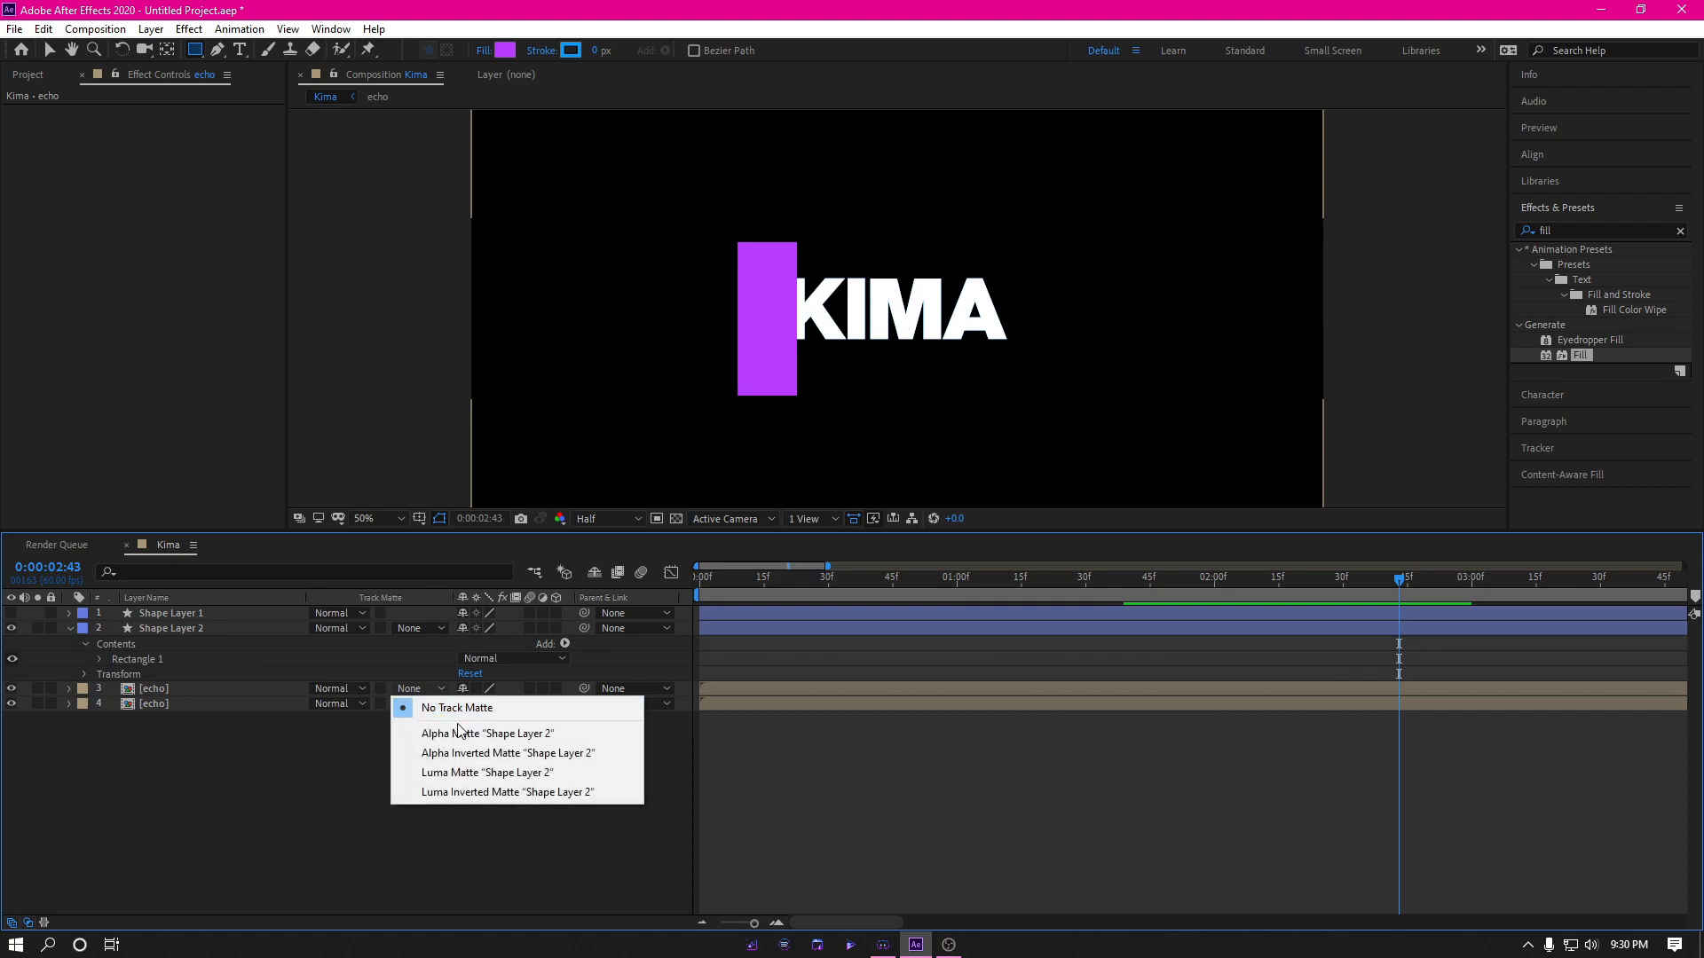
left_click(493, 754)
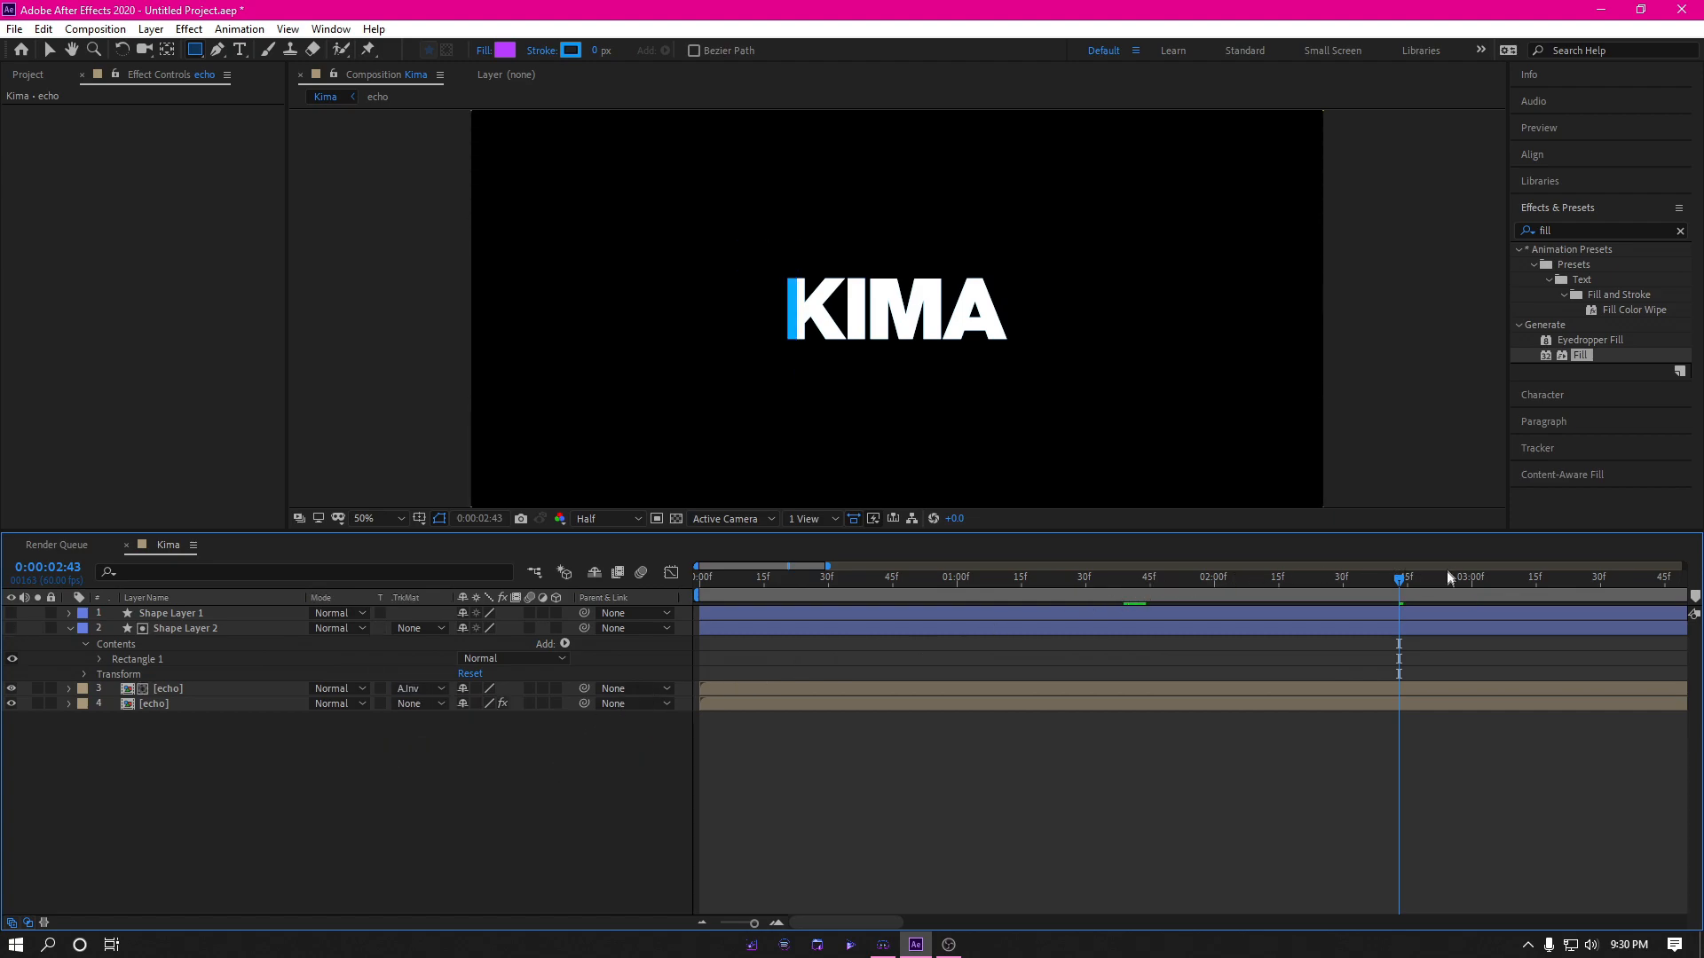
left_click(438, 690)
left_click(443, 708)
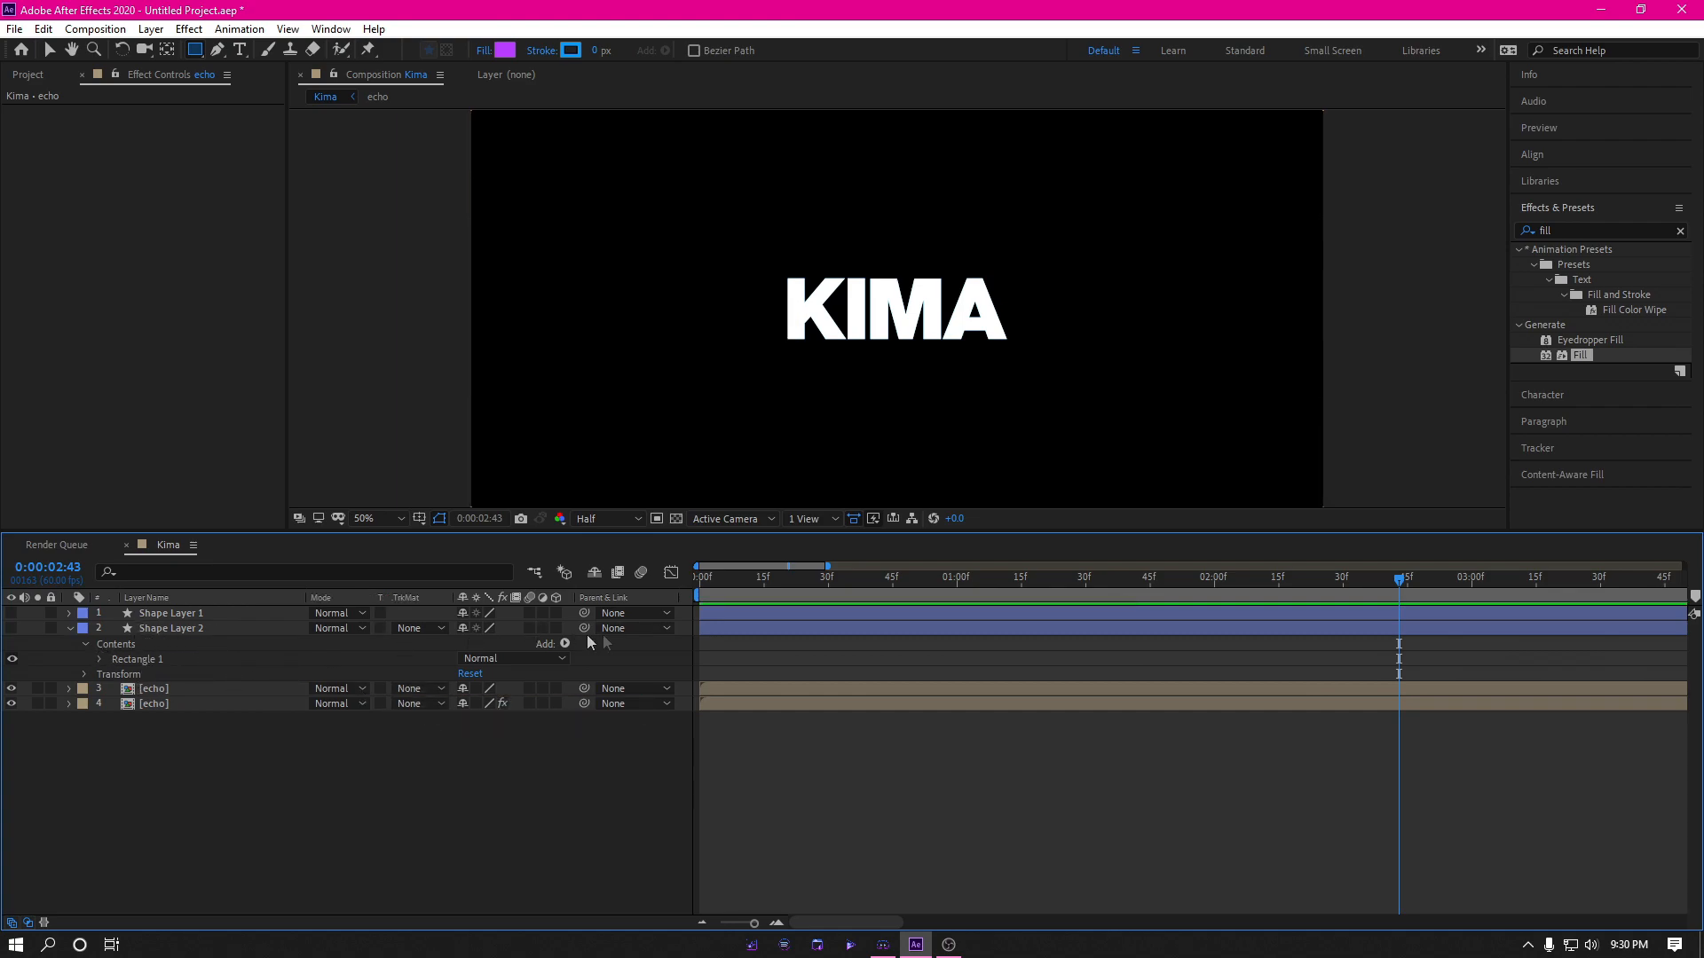
left_click(409, 690)
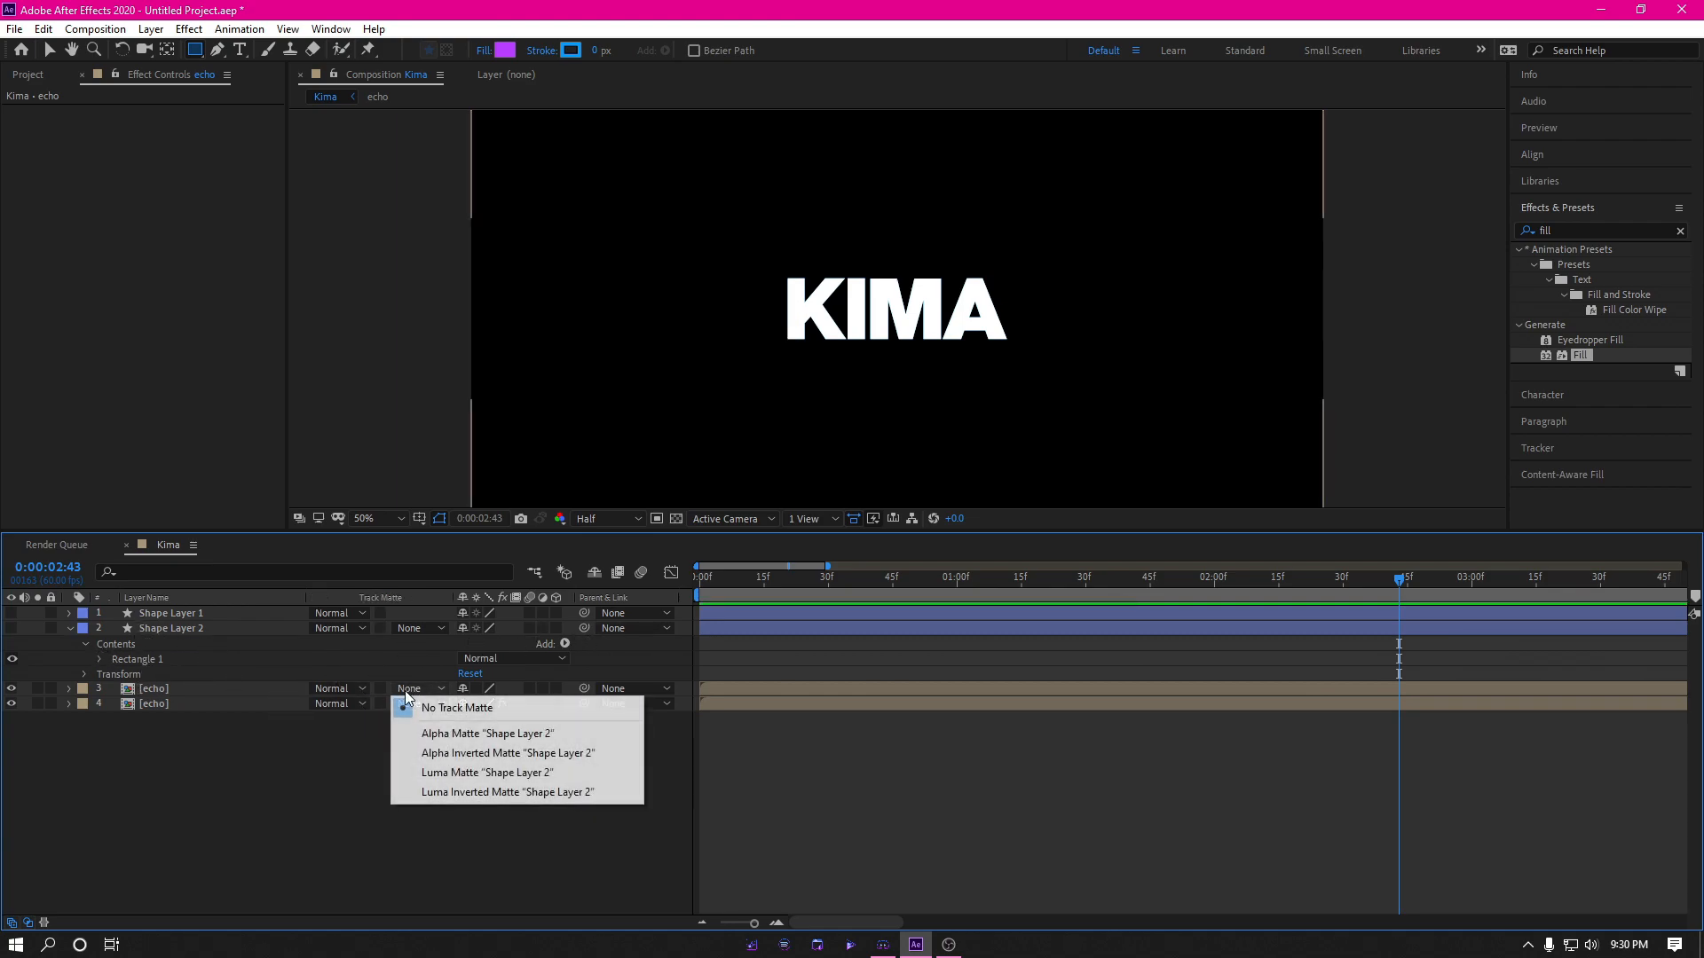
left_click(173, 629)
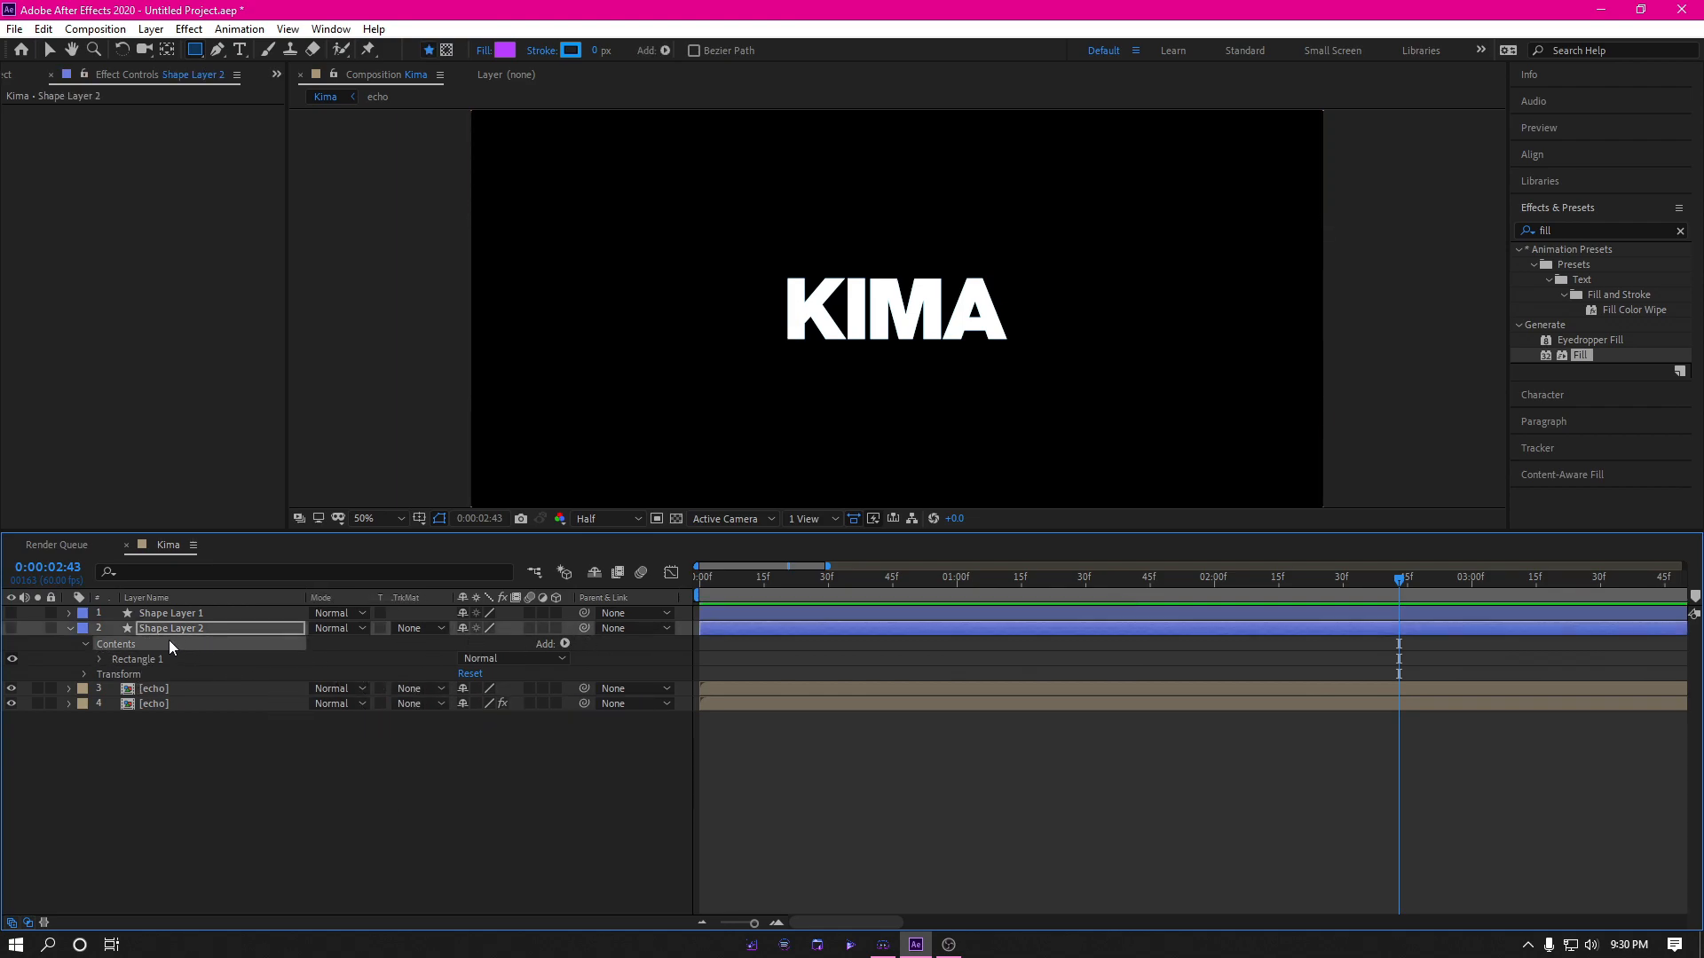
Step: Rotate Rectangle 1 in Shape Layer 2 to 11 degrees and make Shape Layer 2 visible
left_click(98, 659)
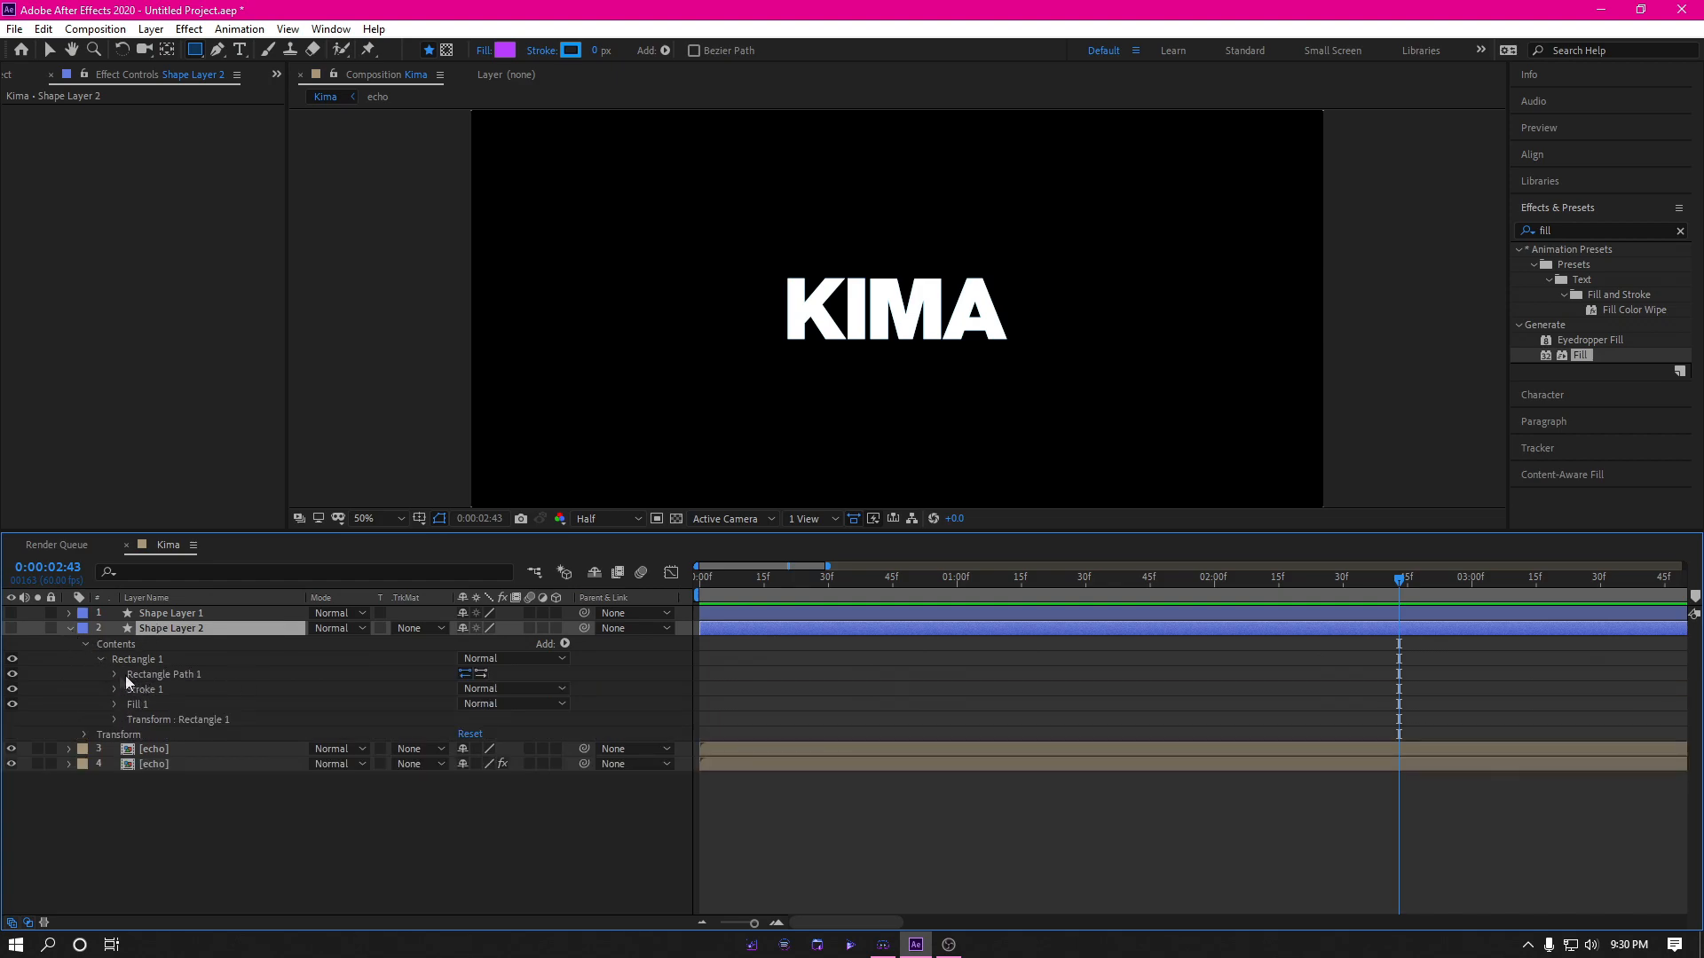
left_click(115, 674)
left_click(114, 674)
left_click(116, 720)
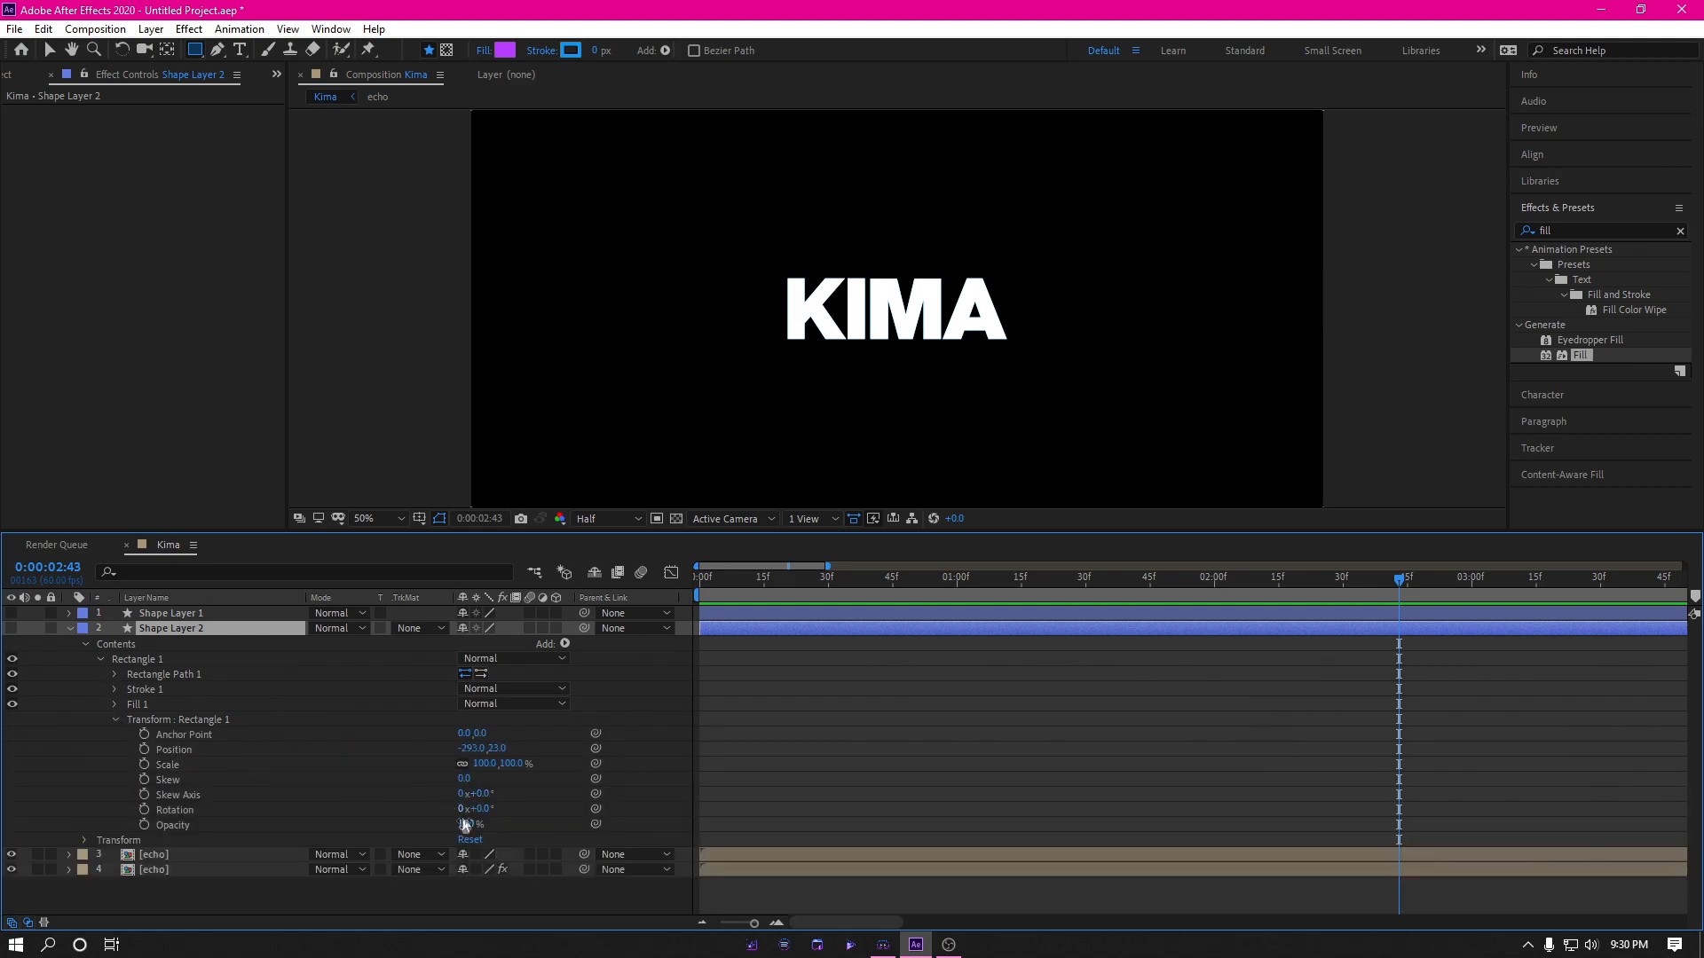
left_click_drag(488, 812, 493, 807)
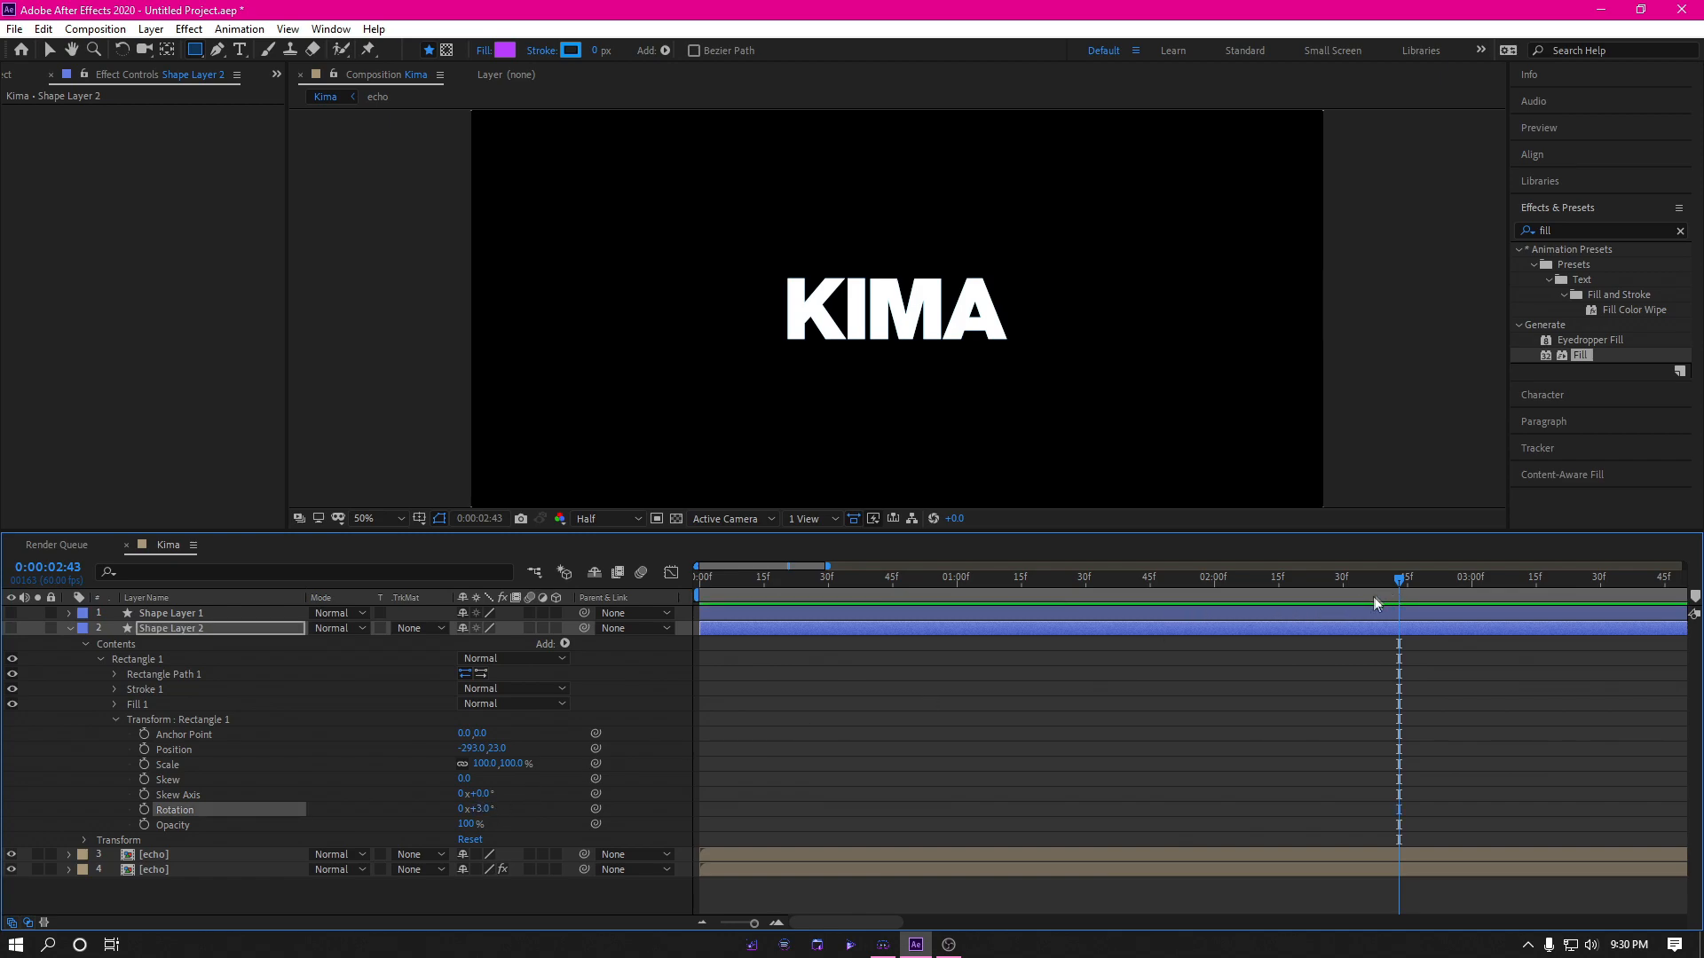
left_click(264, 626)
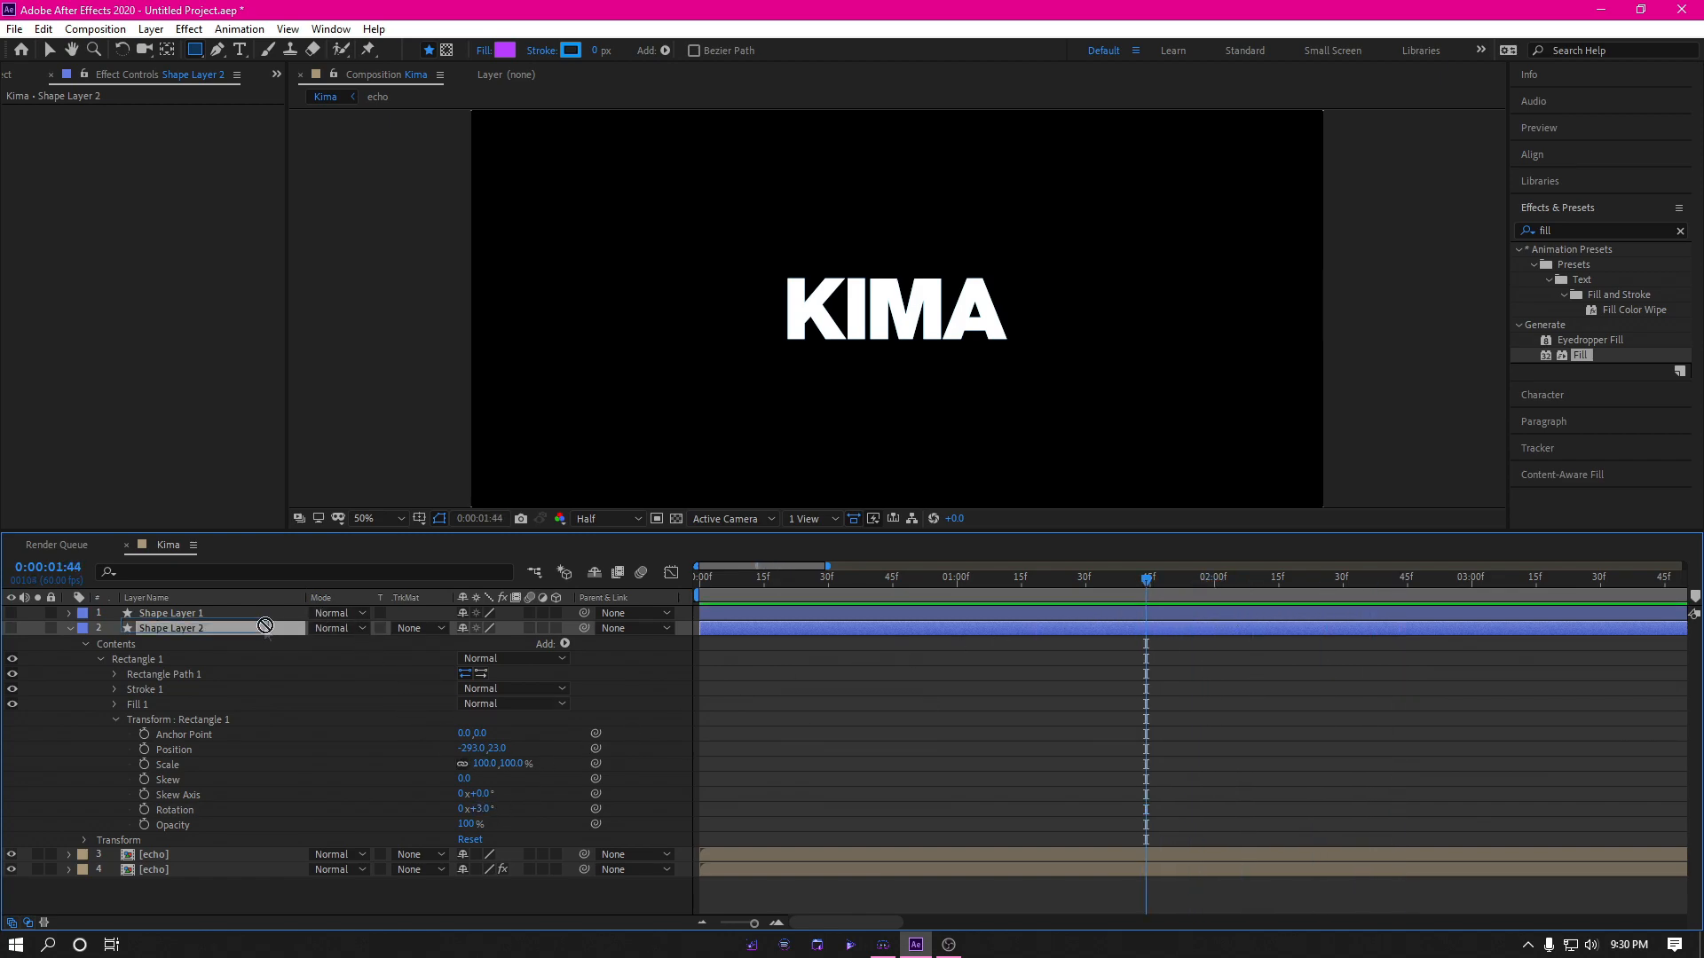
left_click(11, 629)
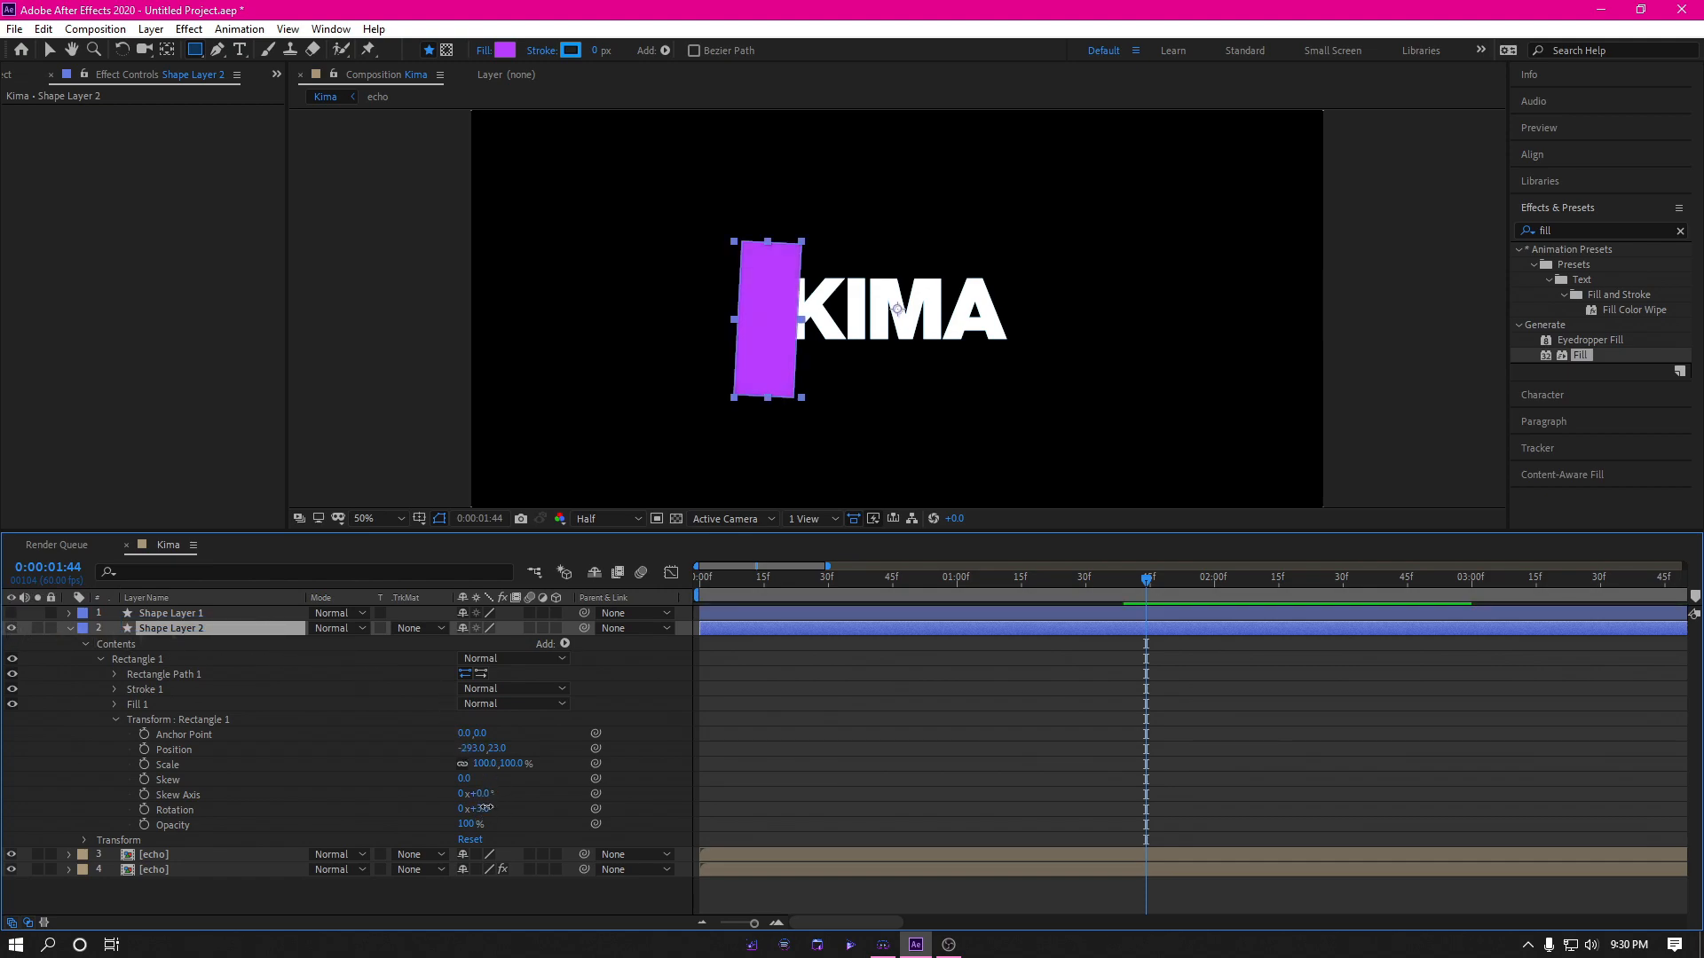
left_click_drag(486, 807, 491, 808)
Step: Show Shape Layer 1 and set the upper echo layer's track matte to Alpha Inverted Matte "Shape Layer 2"
left_click(10, 613)
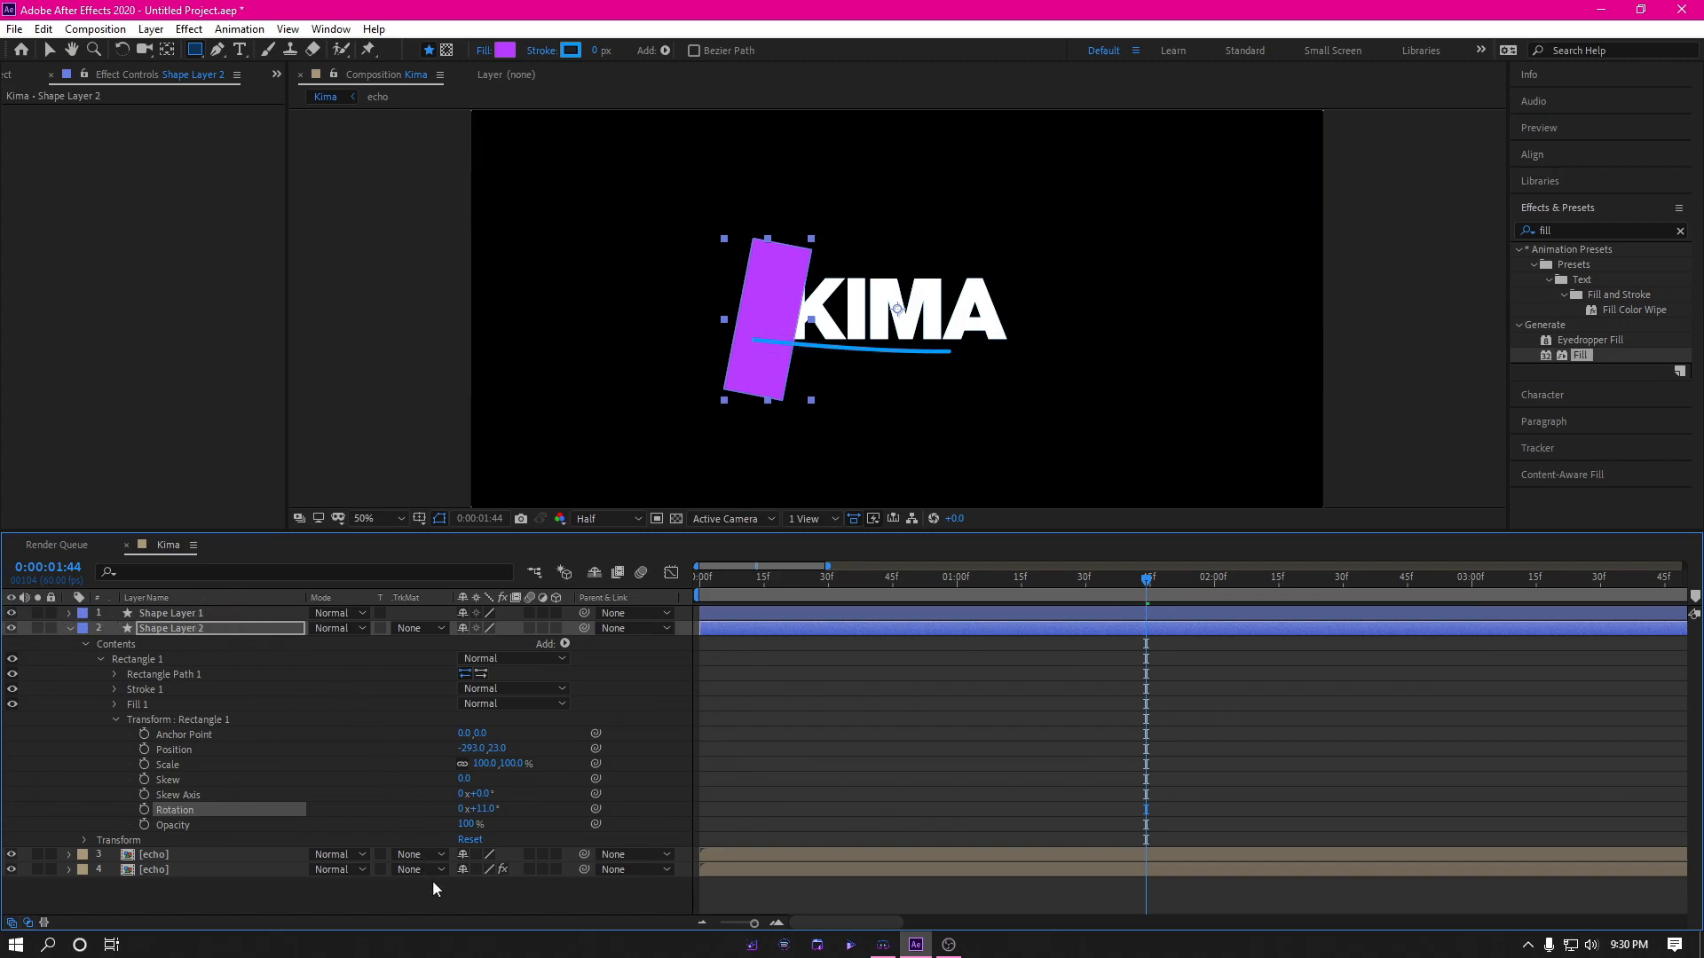
left_click(413, 855)
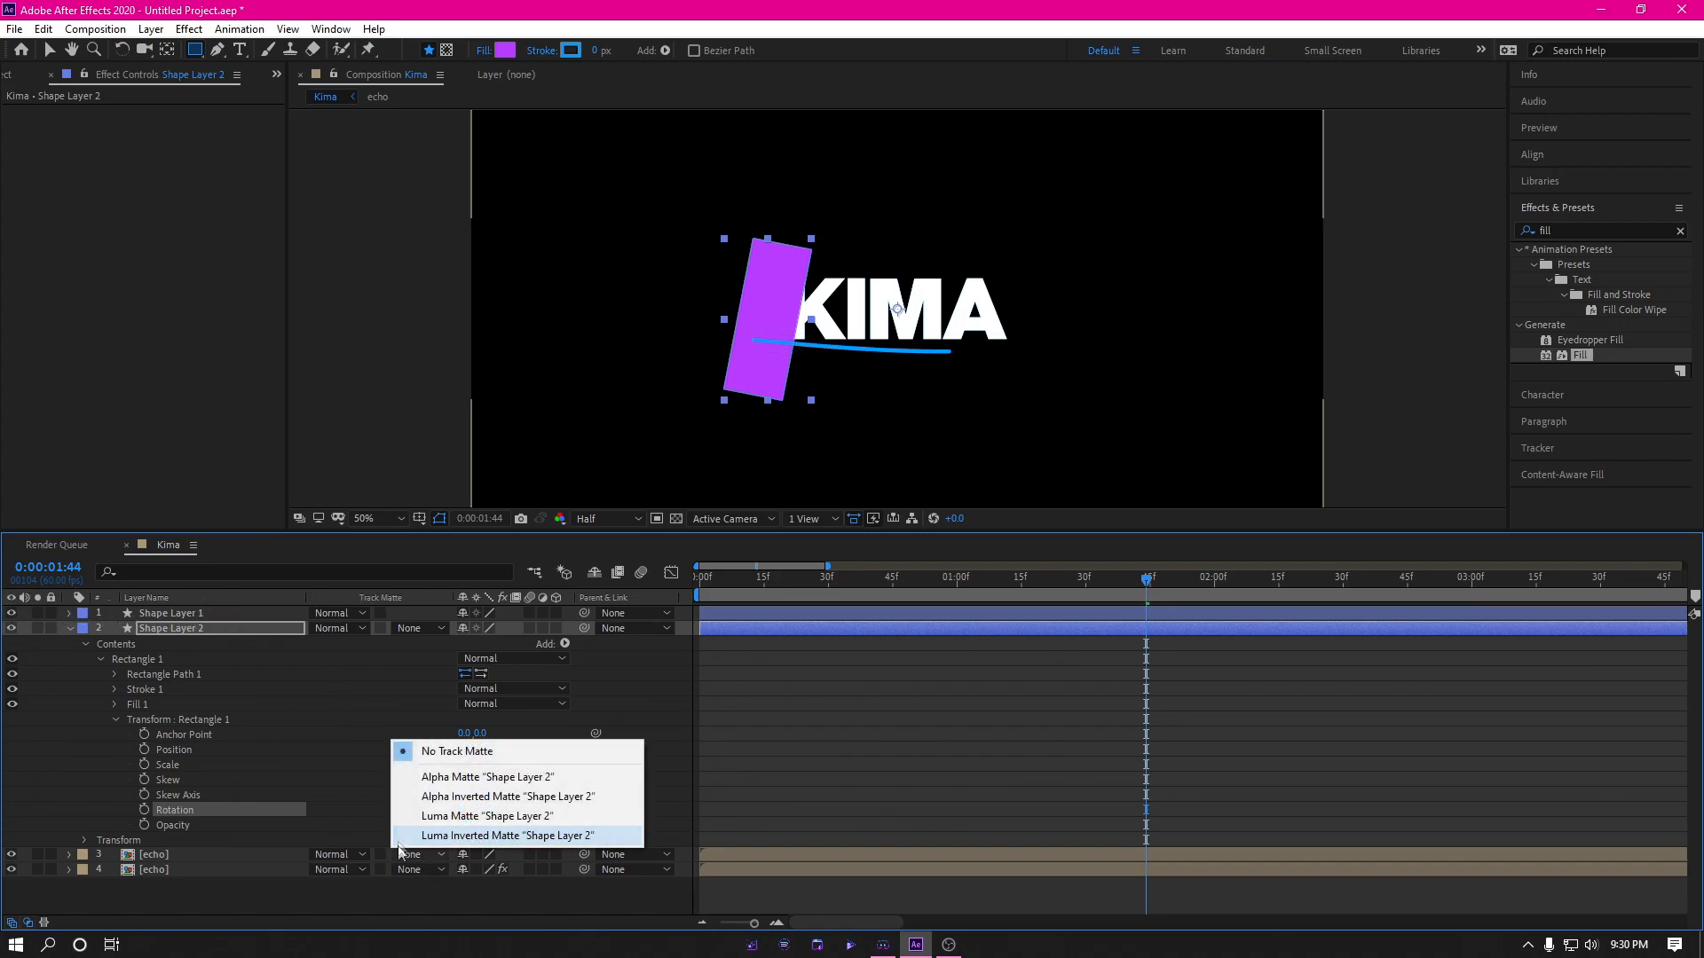
left_click(419, 798)
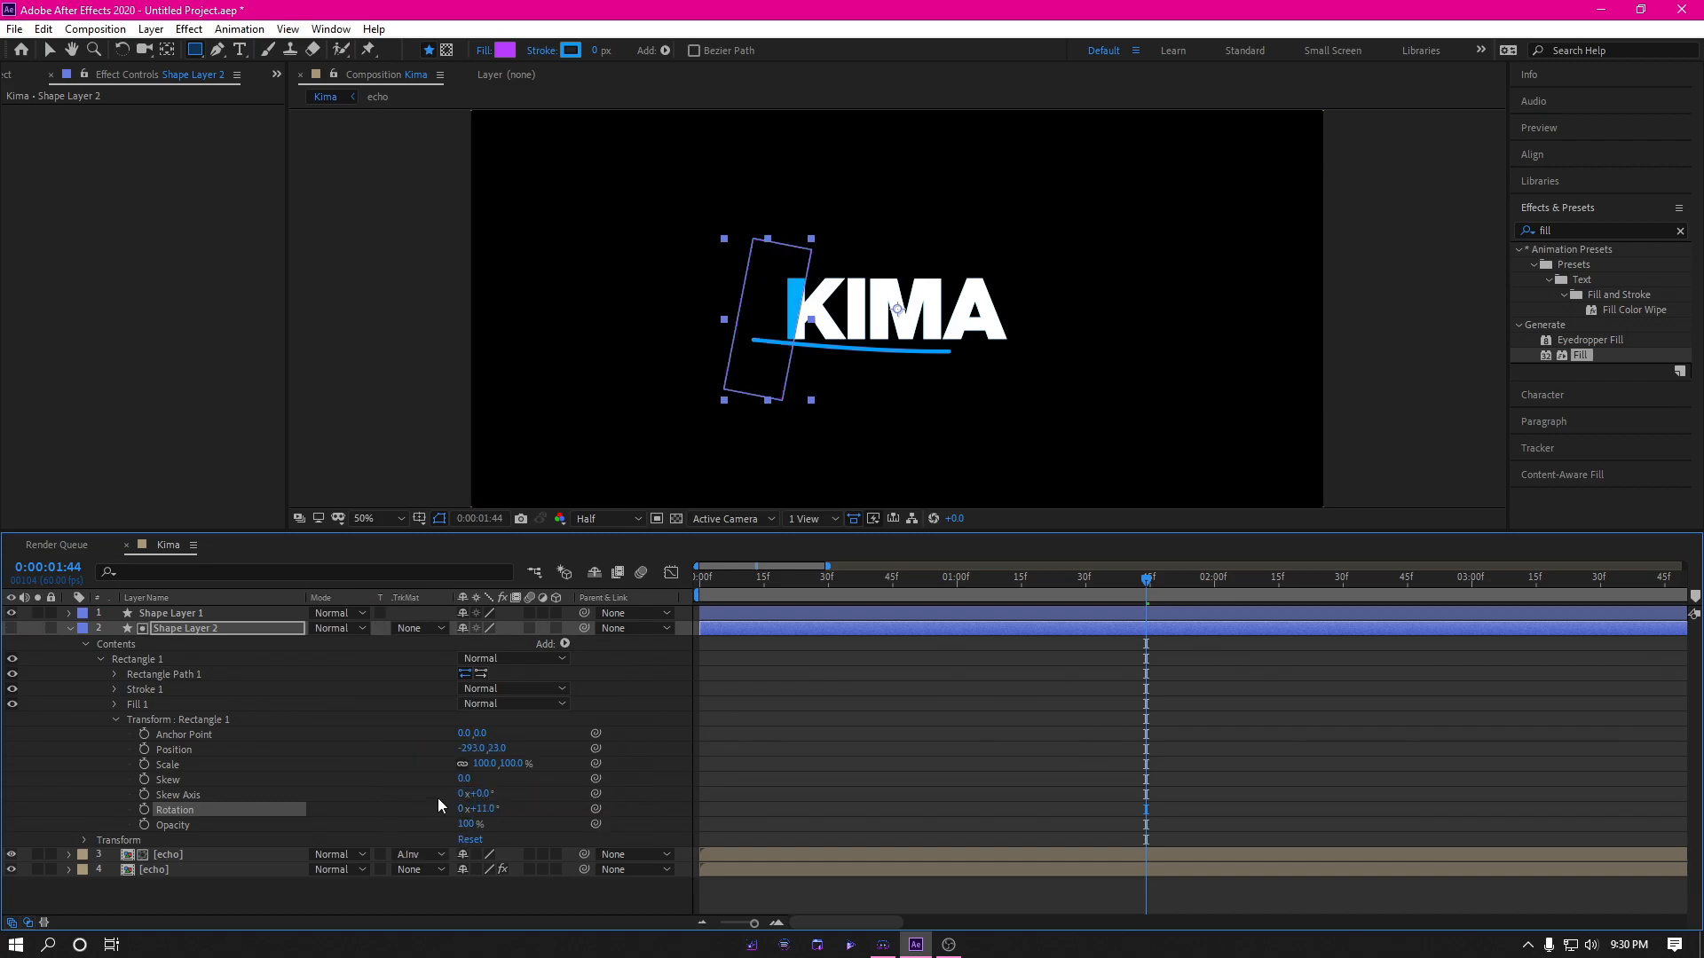
Step: Keyframe Rectangle 1's position from -342, 23 at 0:00:01:44 to 354, 23 at 0:00:02:11, so it sweeps across KIMA
left_click_drag(468, 750, 431, 763)
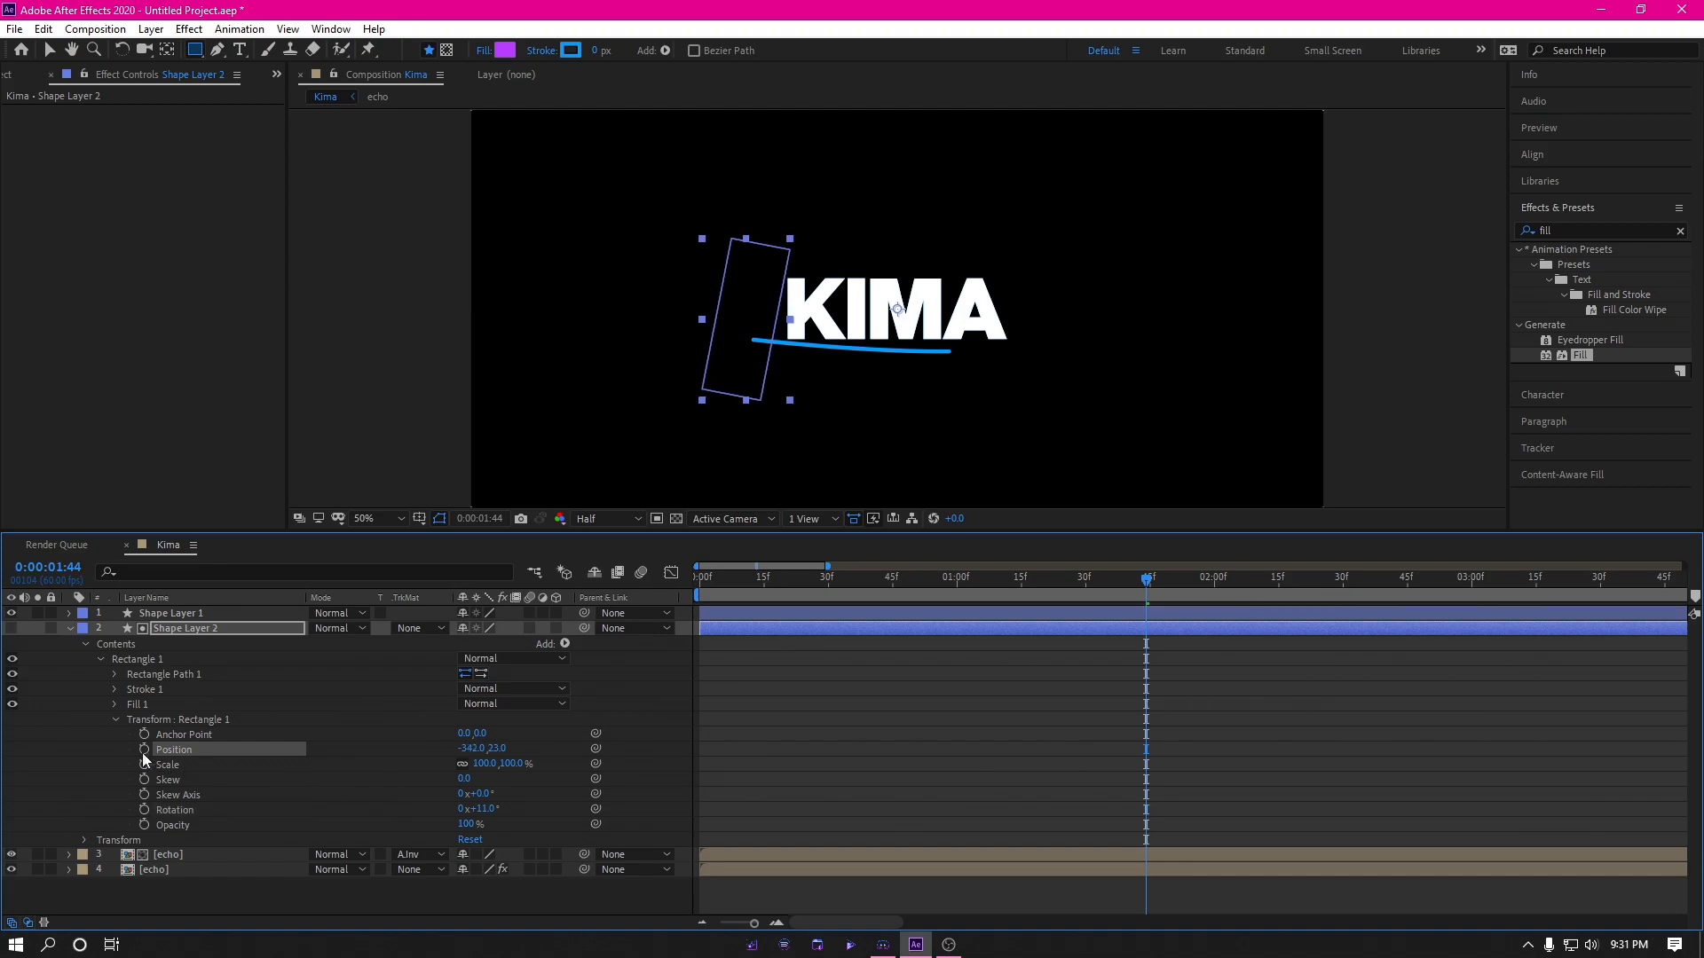
left_click_drag(1158, 593, 1244, 595)
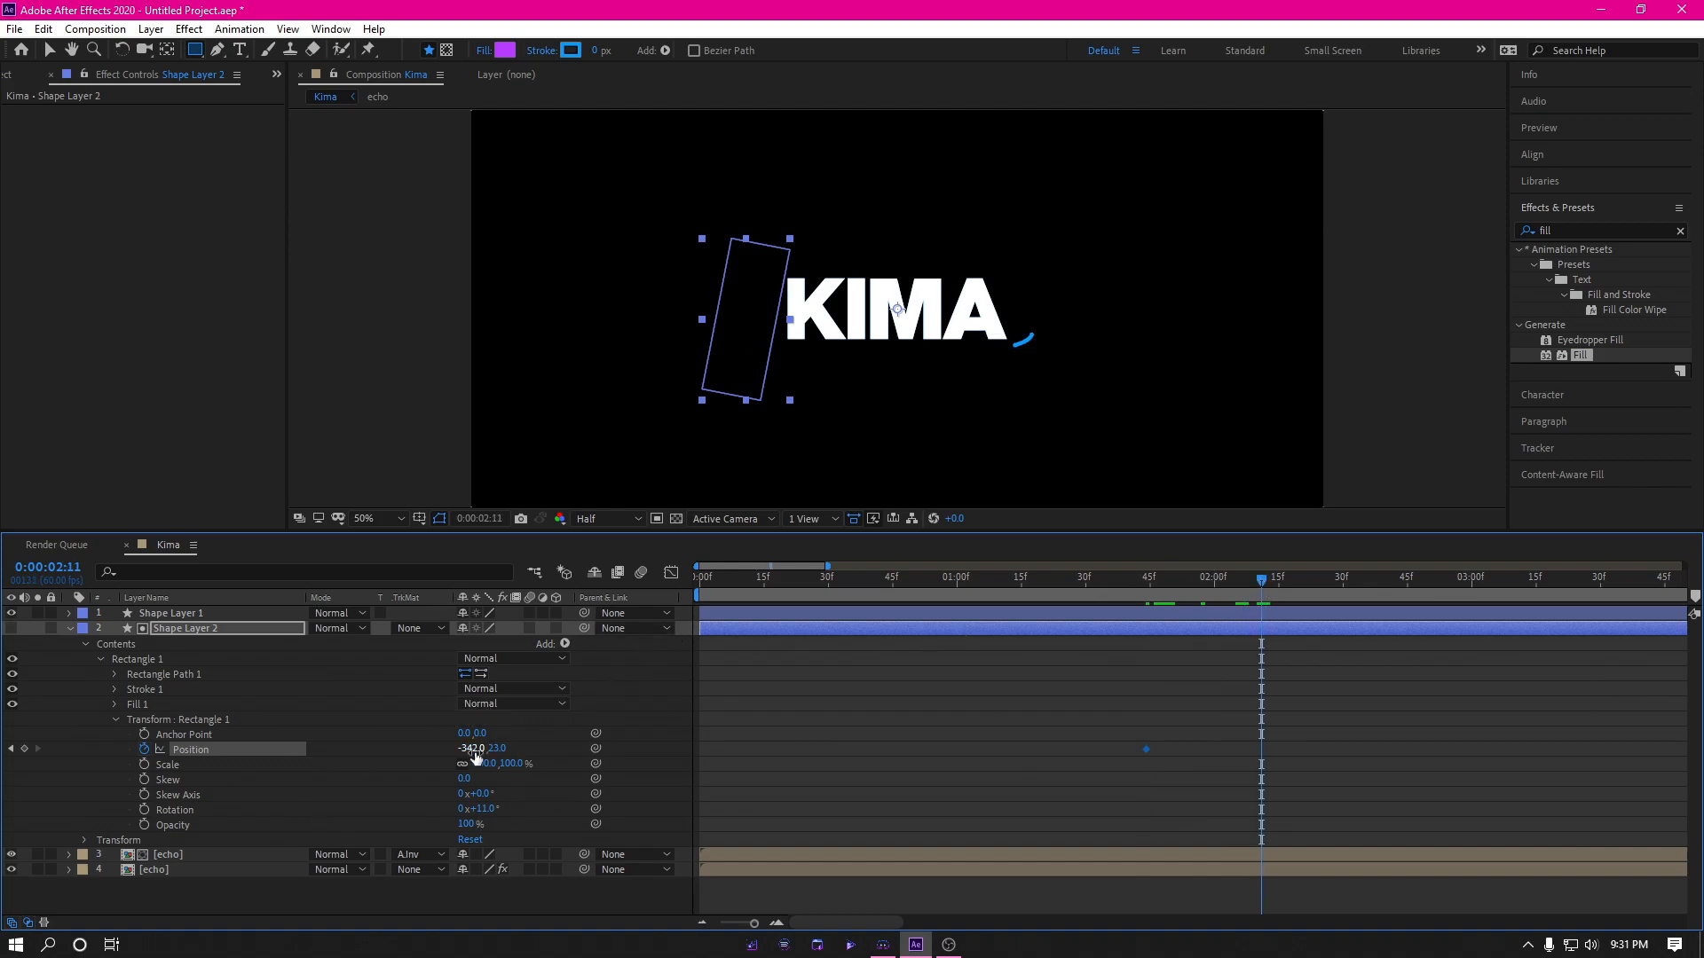
left_click(581, 738)
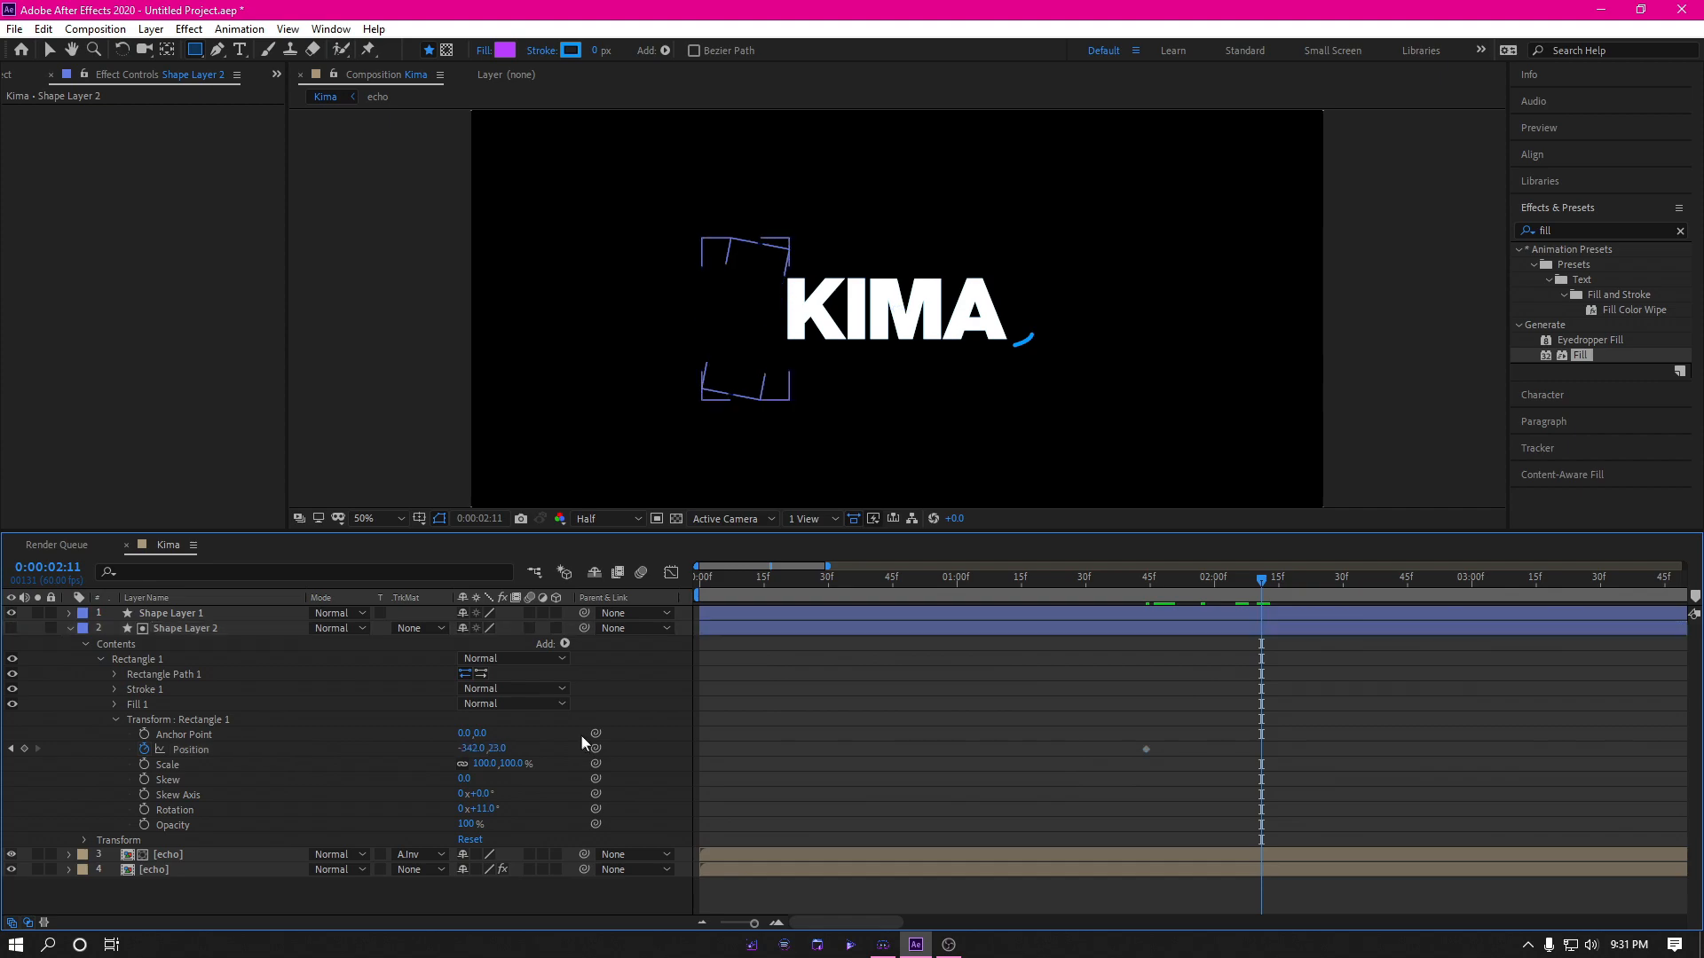
left_click_drag(470, 753, 1109, 780)
left_click_drag(1337, 782, 1127, 736)
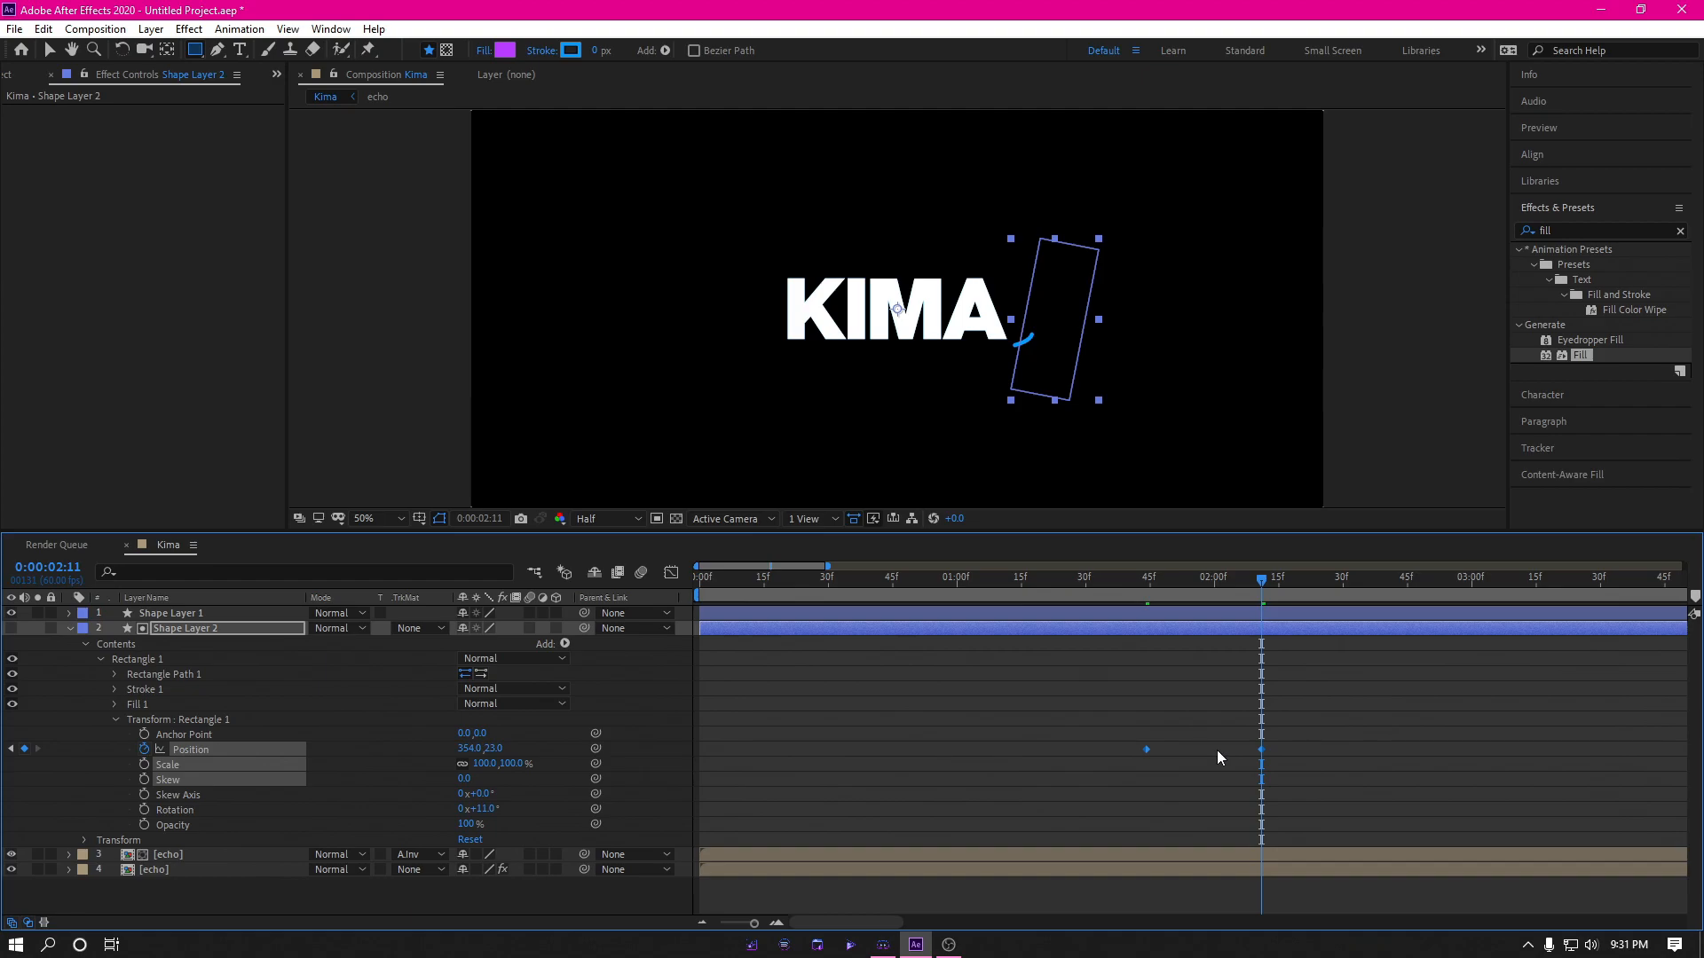
Step: Reshape the rectangle's Position speed graph into a sharp early peak with a long slowdown, and preview the sweep
left_click(672, 572)
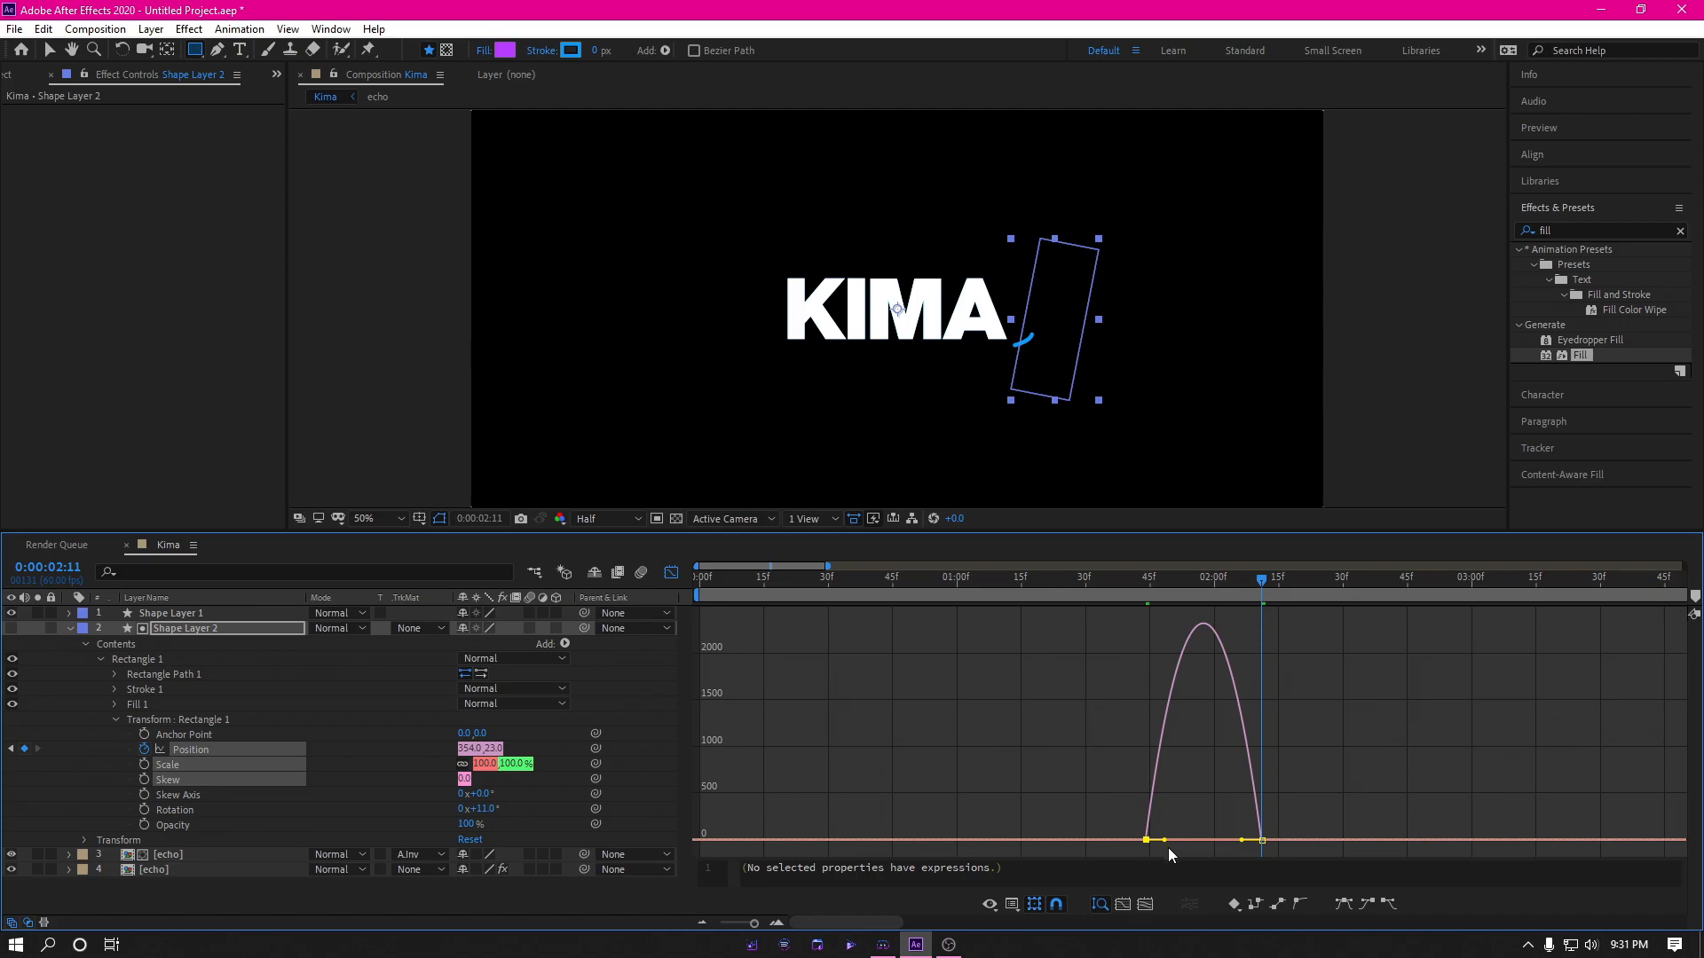
left_click(1163, 839)
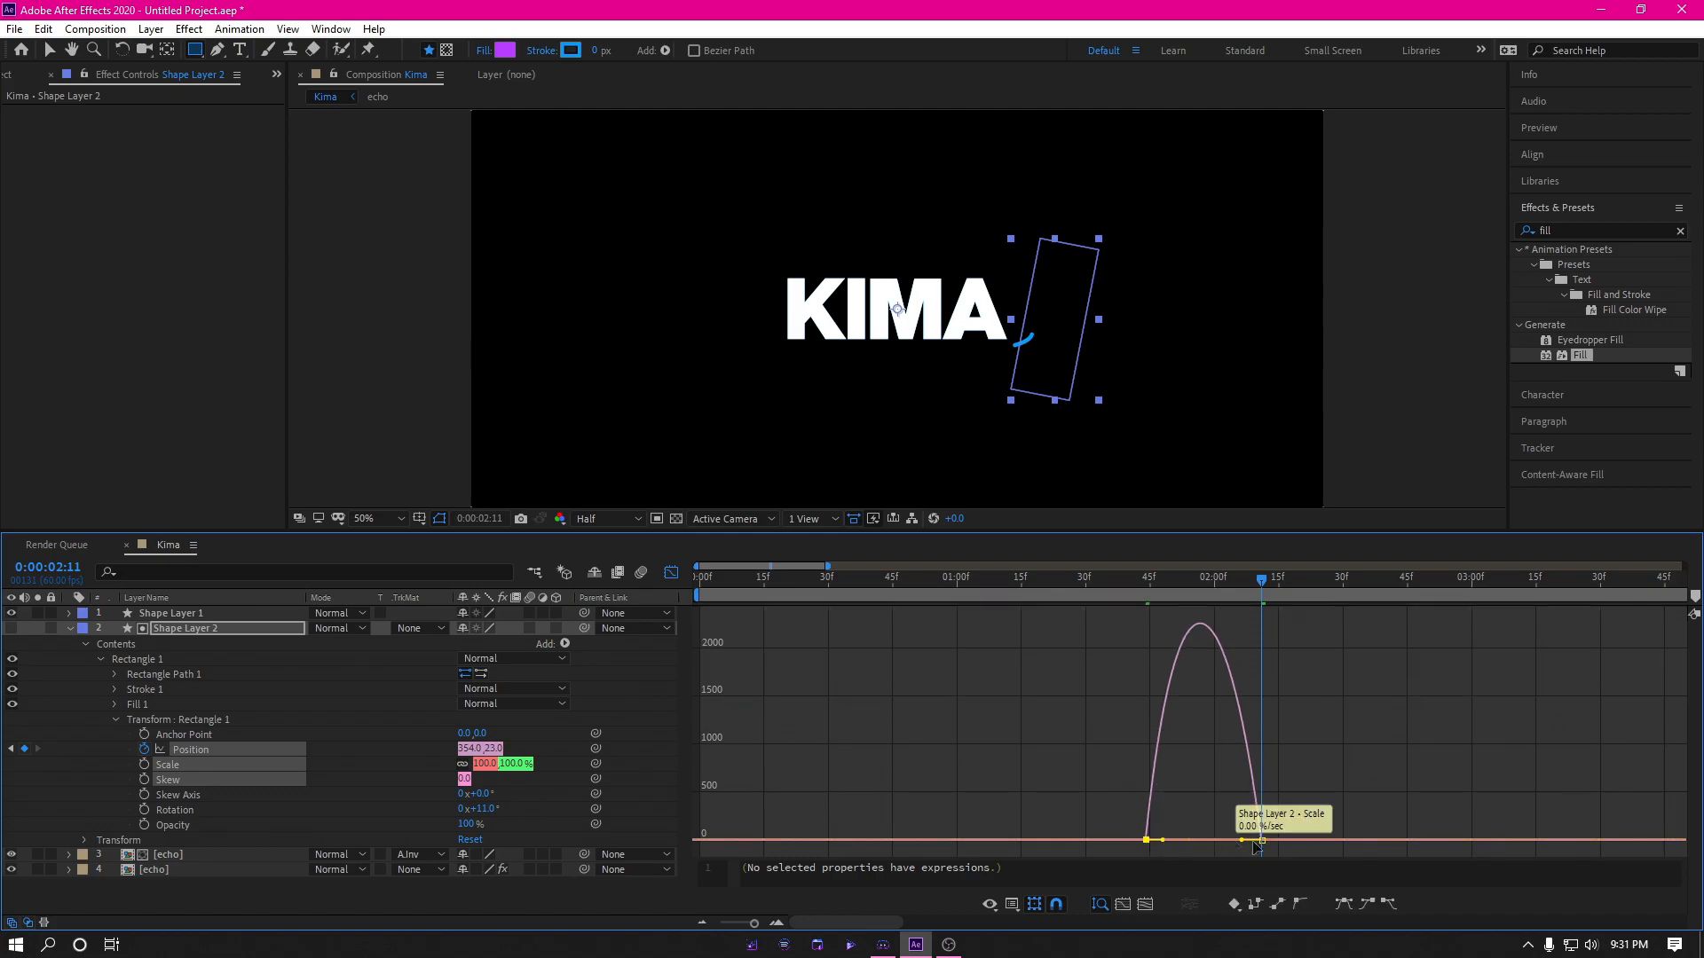
left_click_drag(1240, 840, 1194, 848)
left_click_drag(1260, 582, 1107, 607)
key("space")
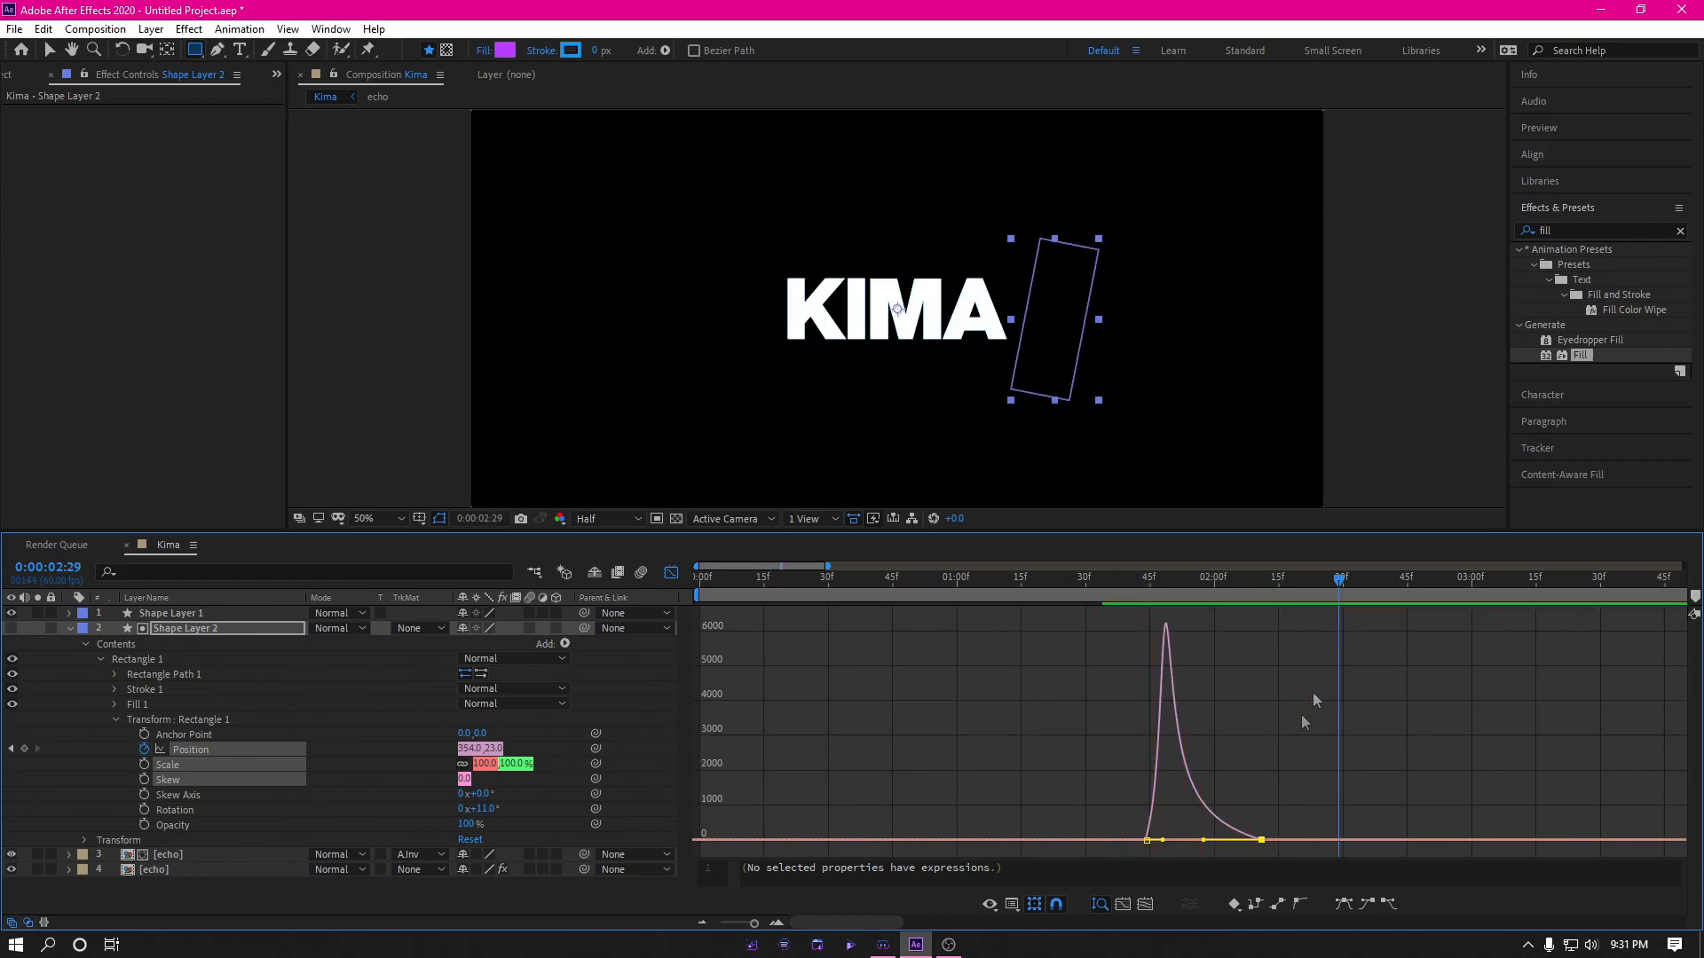
Step: Soften the slowdown into the last Position keyframe to lower and broaden the speed peak, and close the graph view
left_click_drag(1203, 840, 1220, 840)
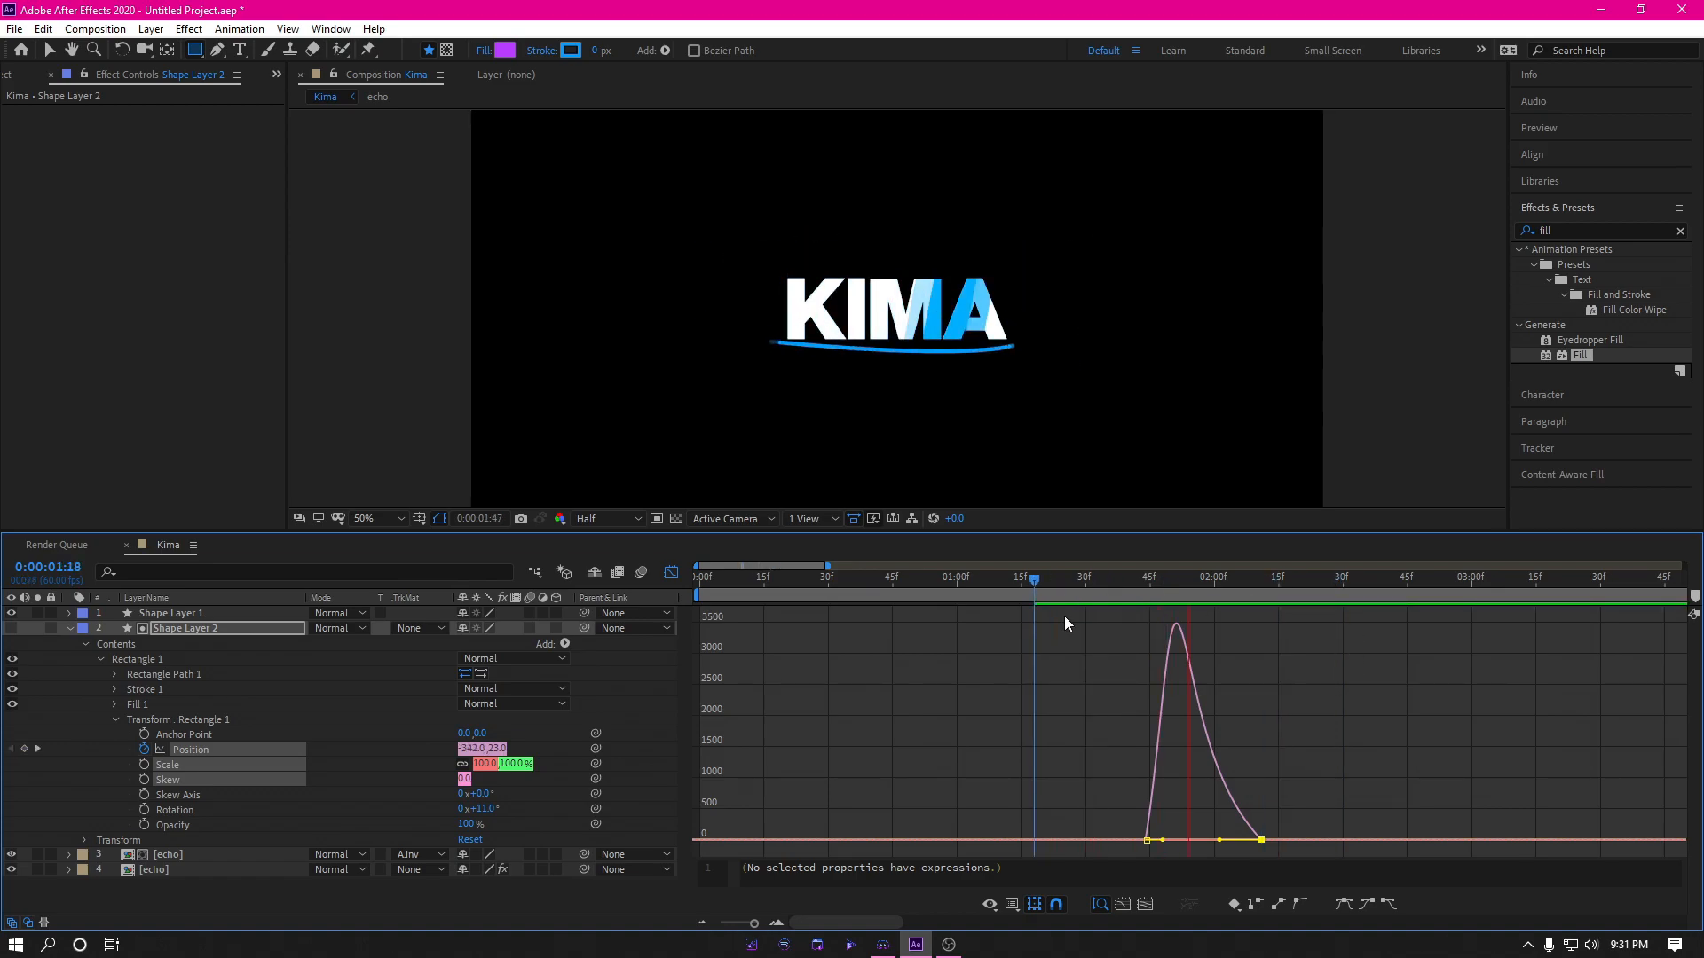
left_click_drag(1220, 840, 1233, 841)
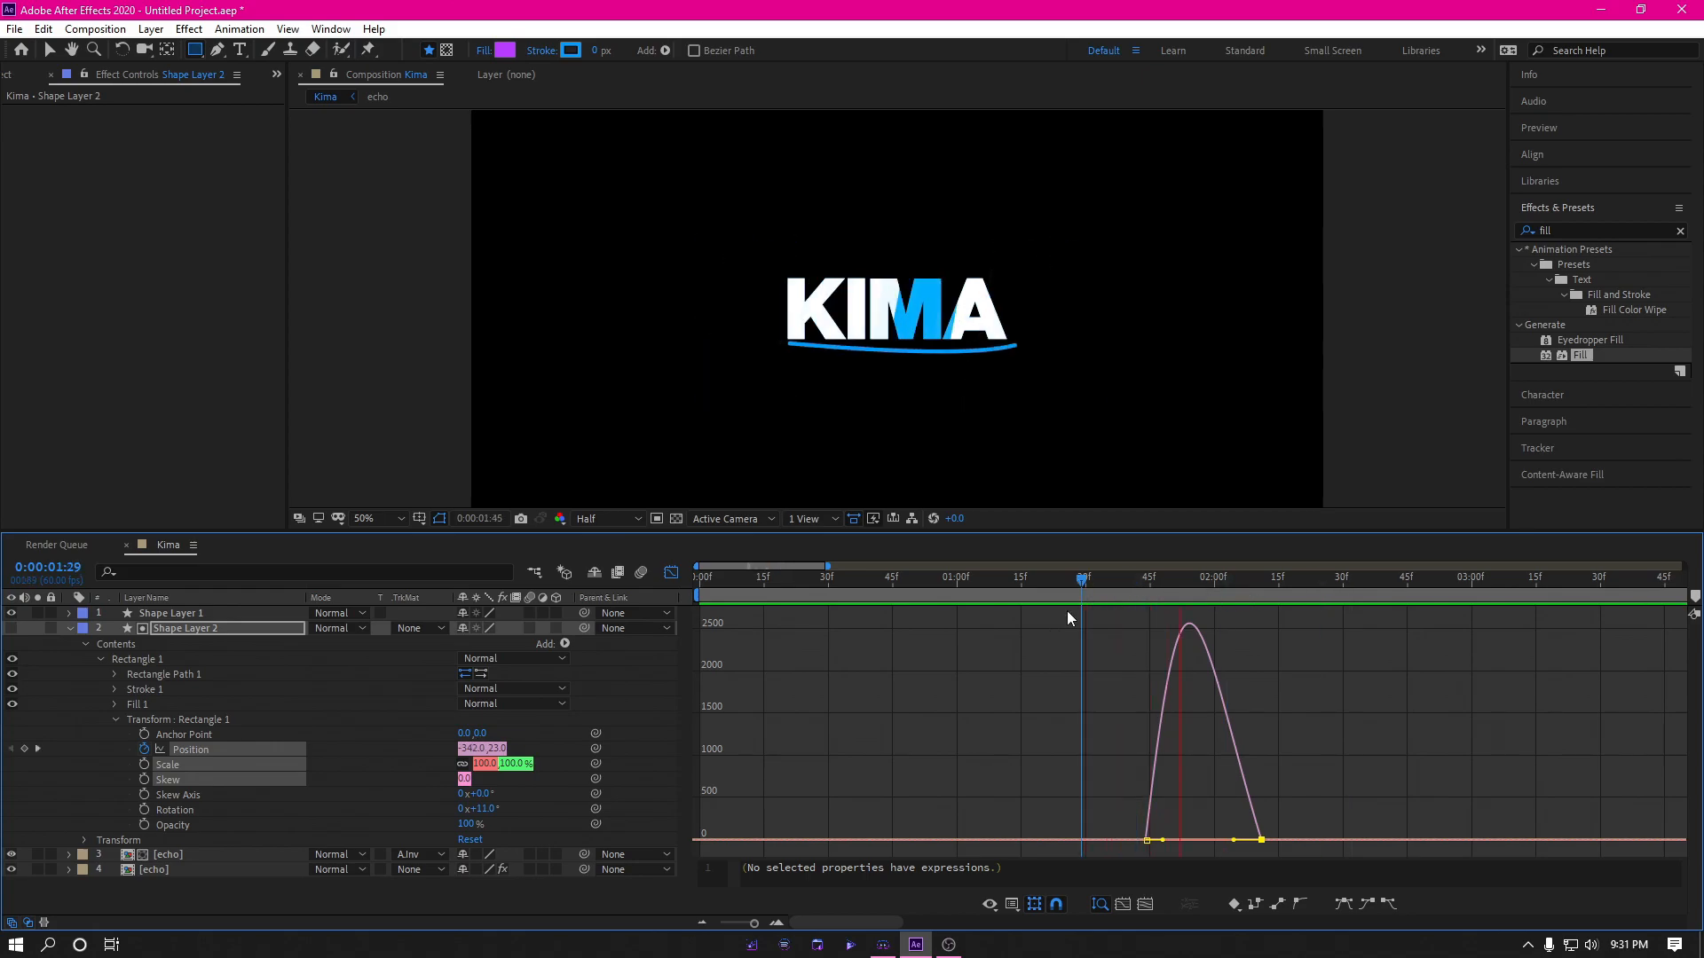
left_click(671, 573)
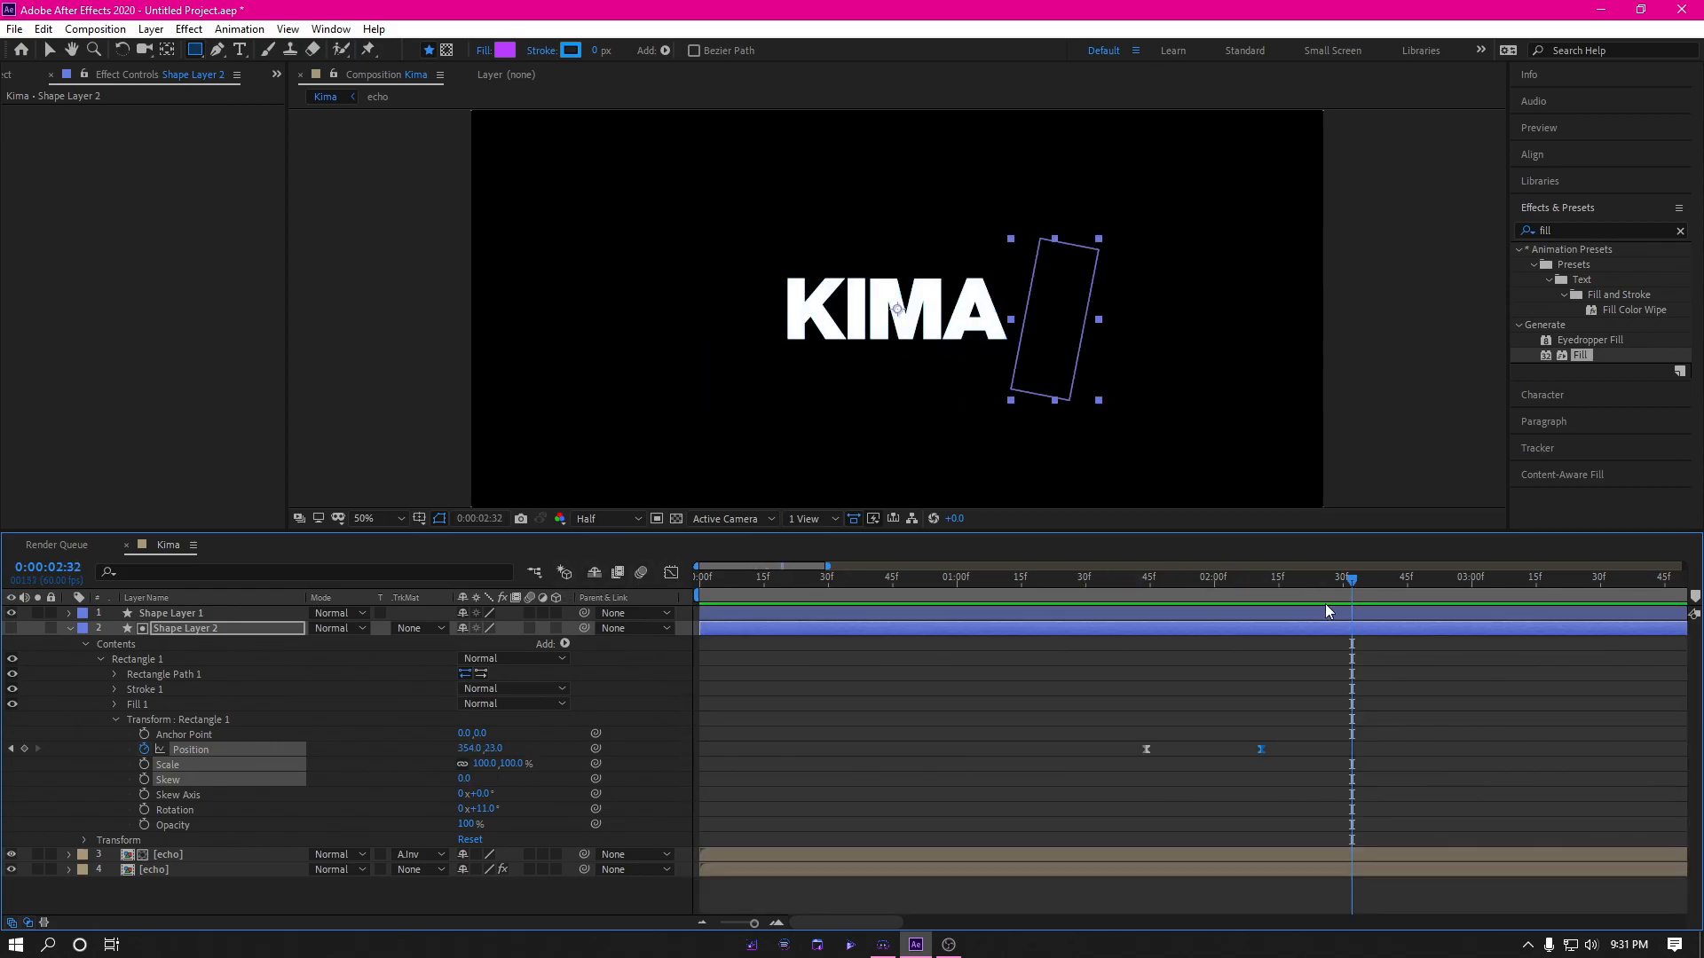
Step: Play and scrub the animation from the start to check the letters' echo trail and the matte sweep
left_click_drag(1198, 584, 759, 685)
key("space")
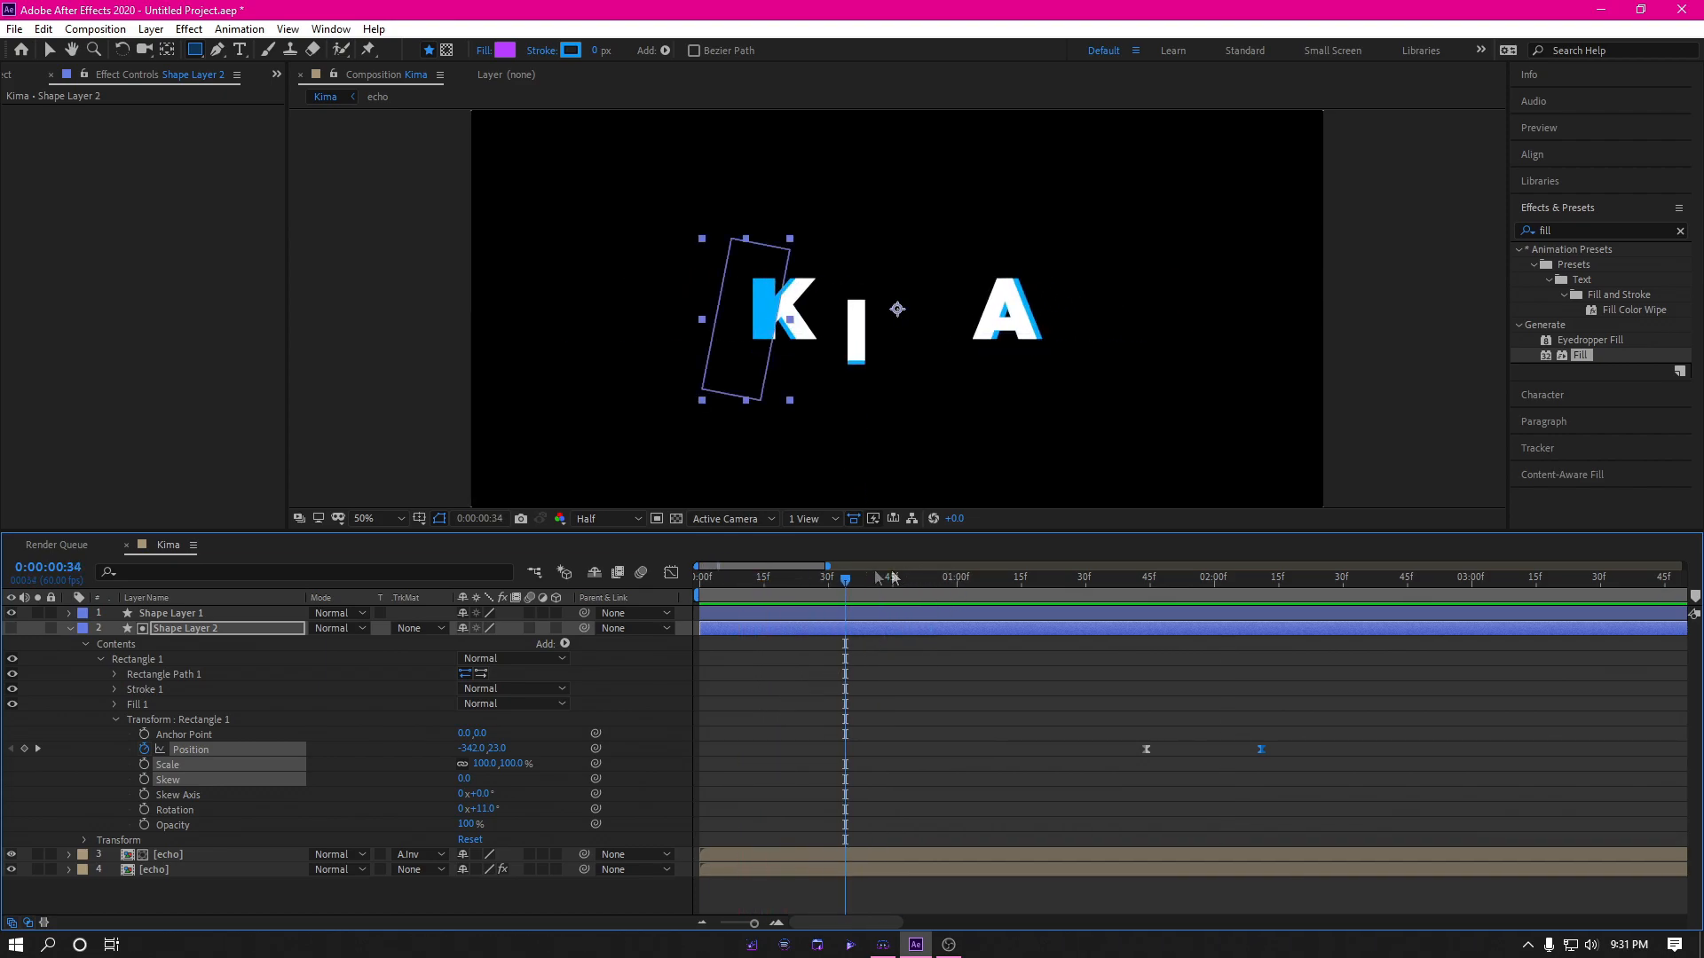
left_click(705, 585)
key("space")
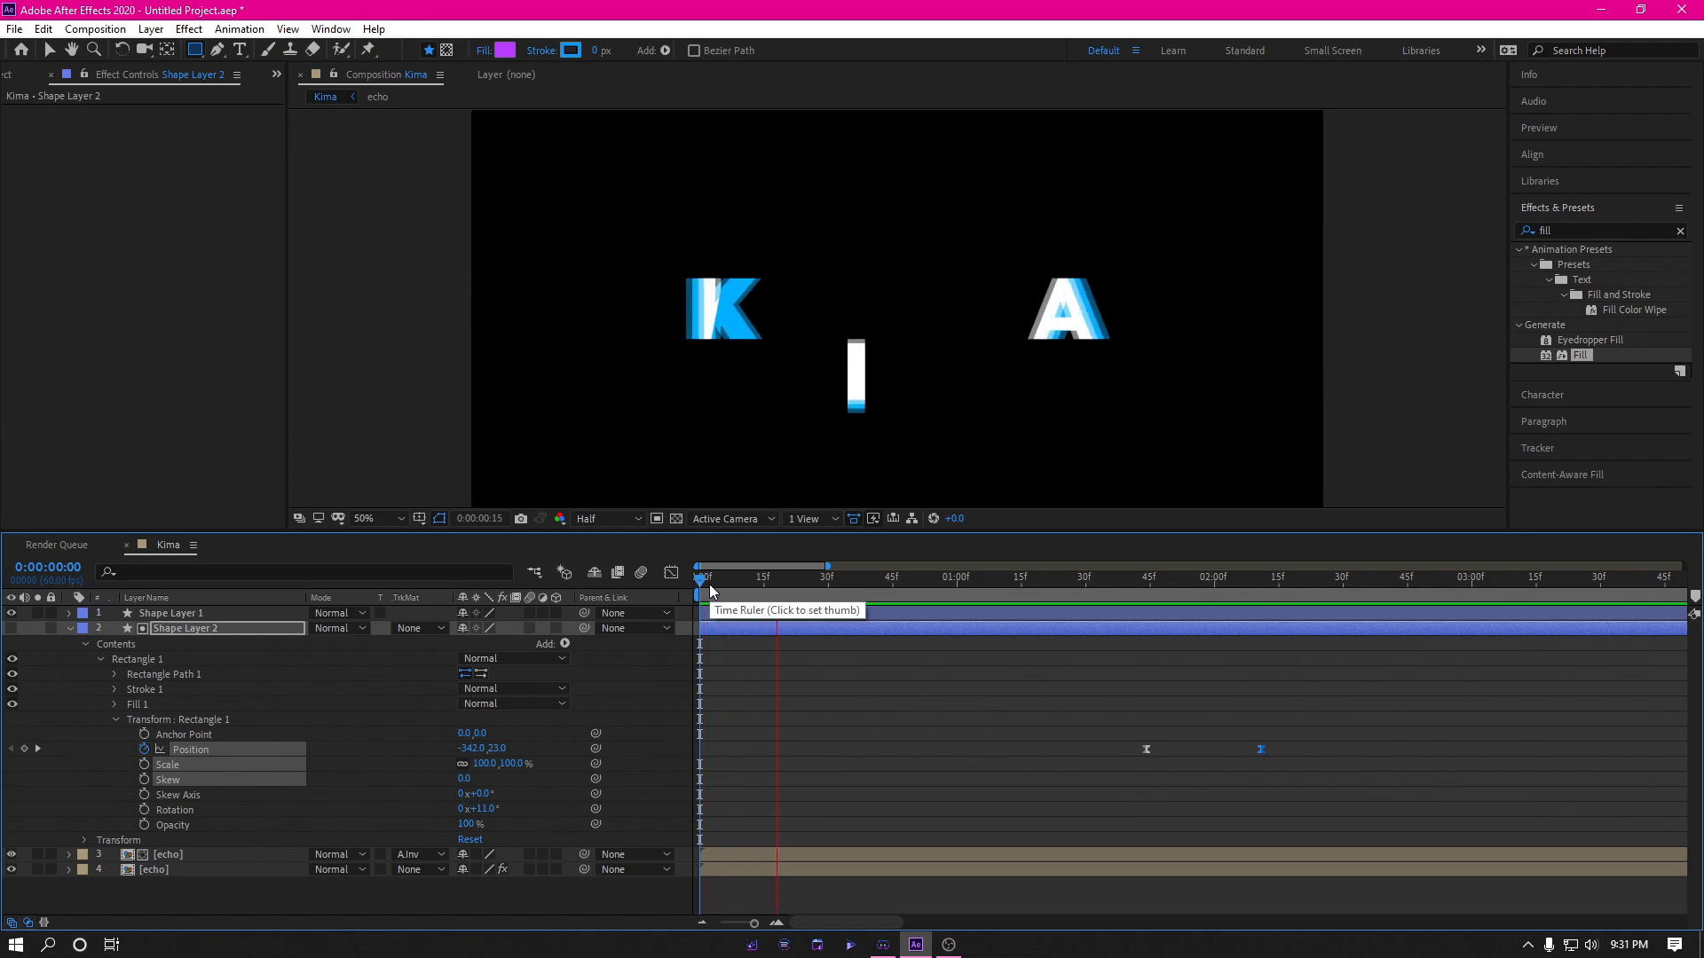
left_click_drag(923, 586, 738, 626)
key("space")
key("space")
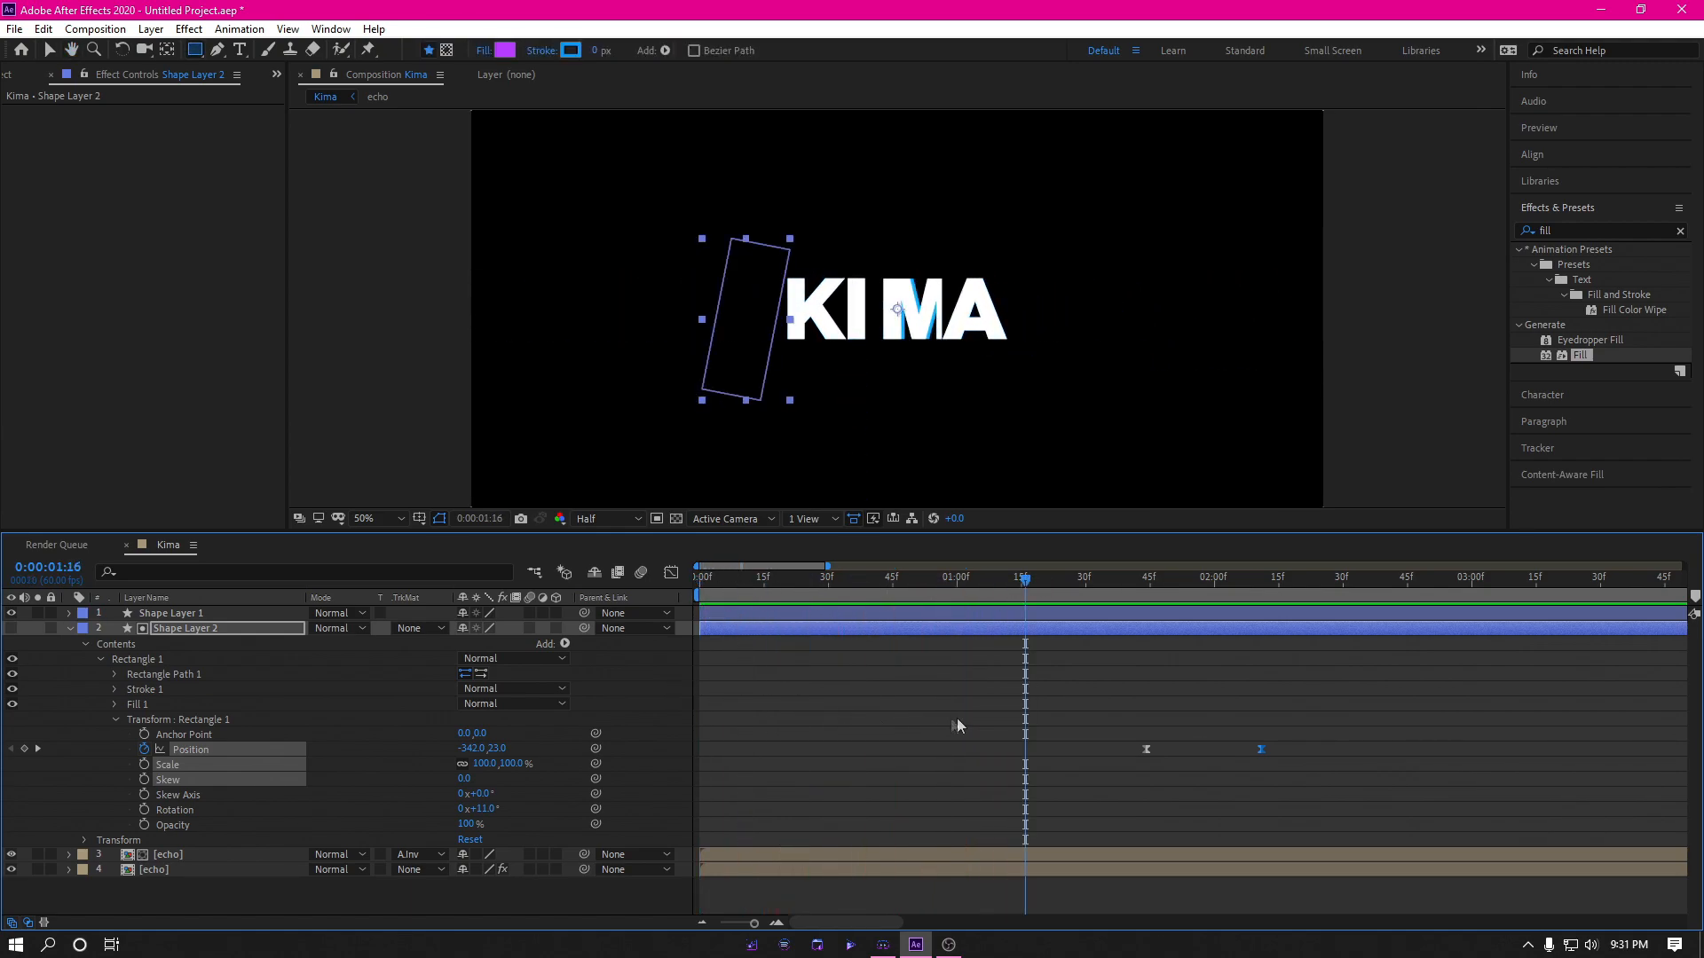
key("space")
key("space")
left_click_drag(1341, 596, 726, 786)
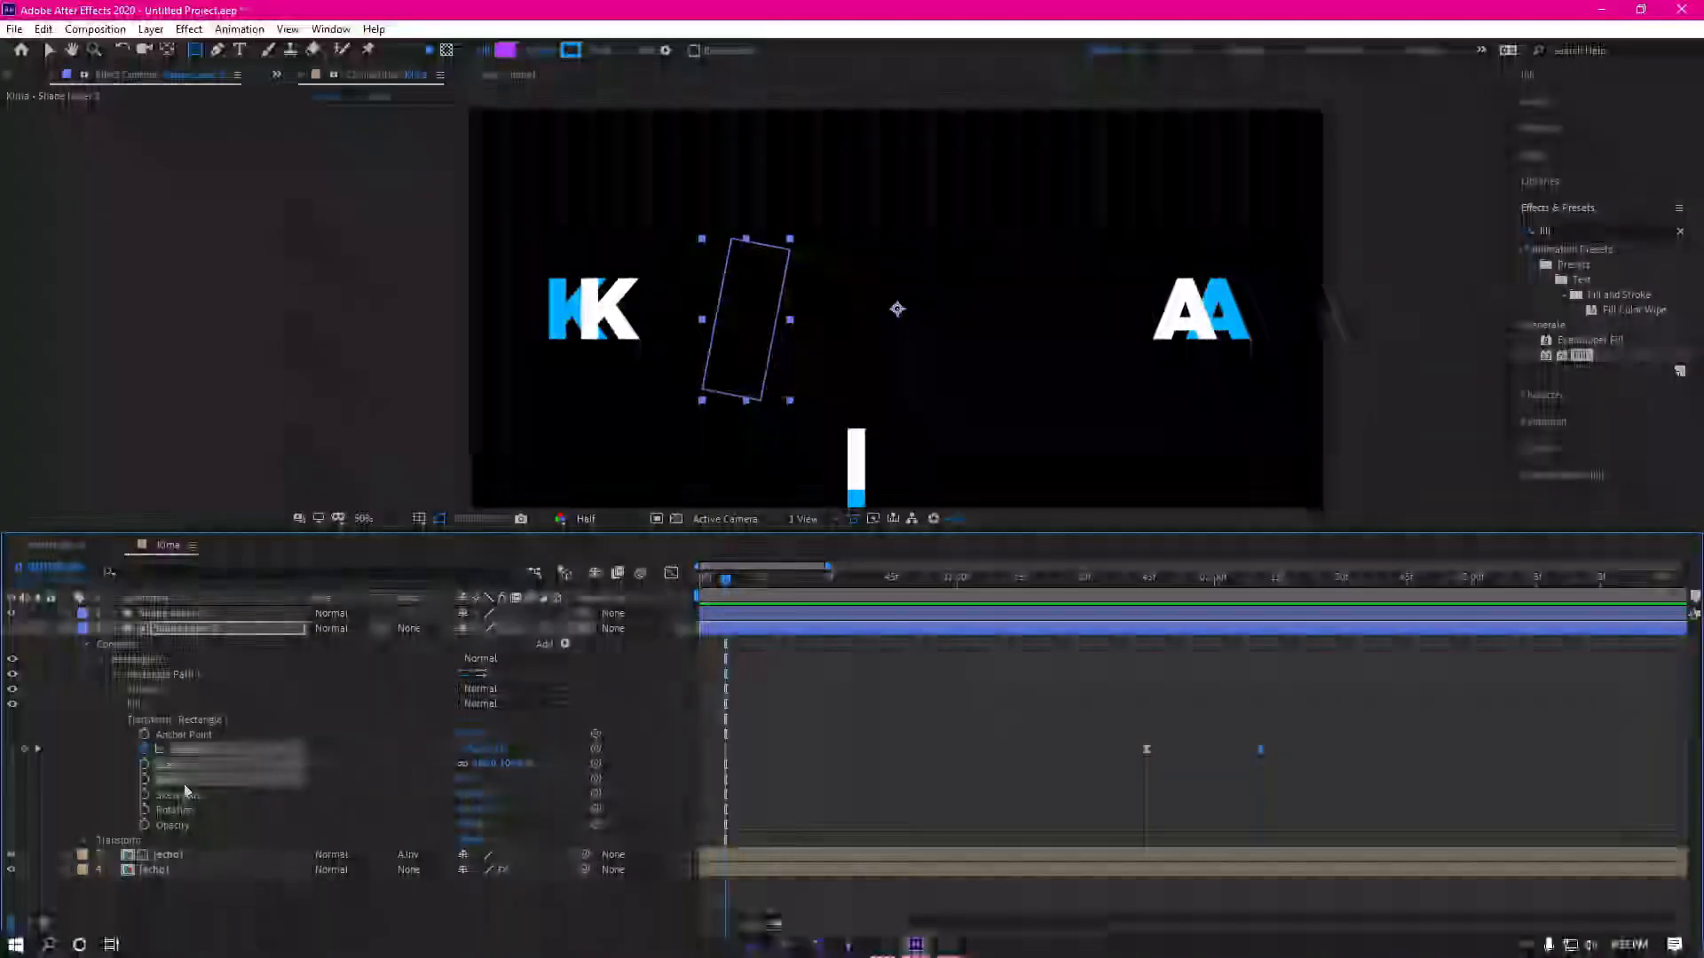
Step: Add an Opacity keyframe of 0% to Rectangle 1 and place it just before 0:00:00:55
left_click(144, 826)
left_click(473, 826)
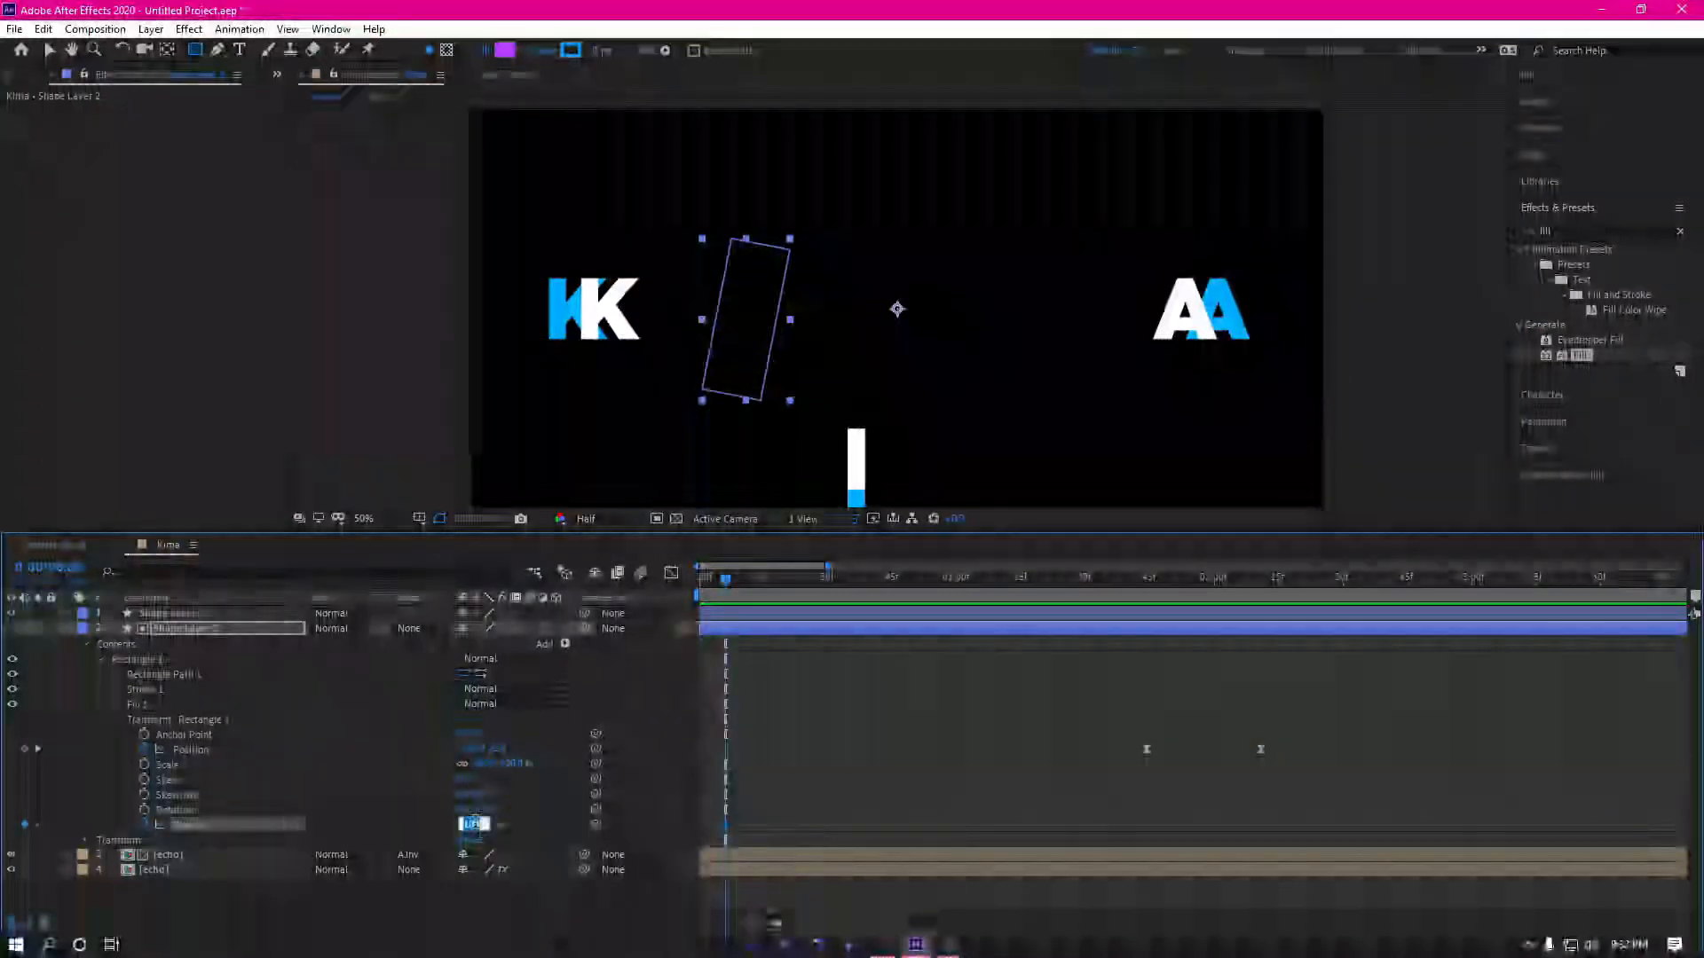
type("0")
key("Return")
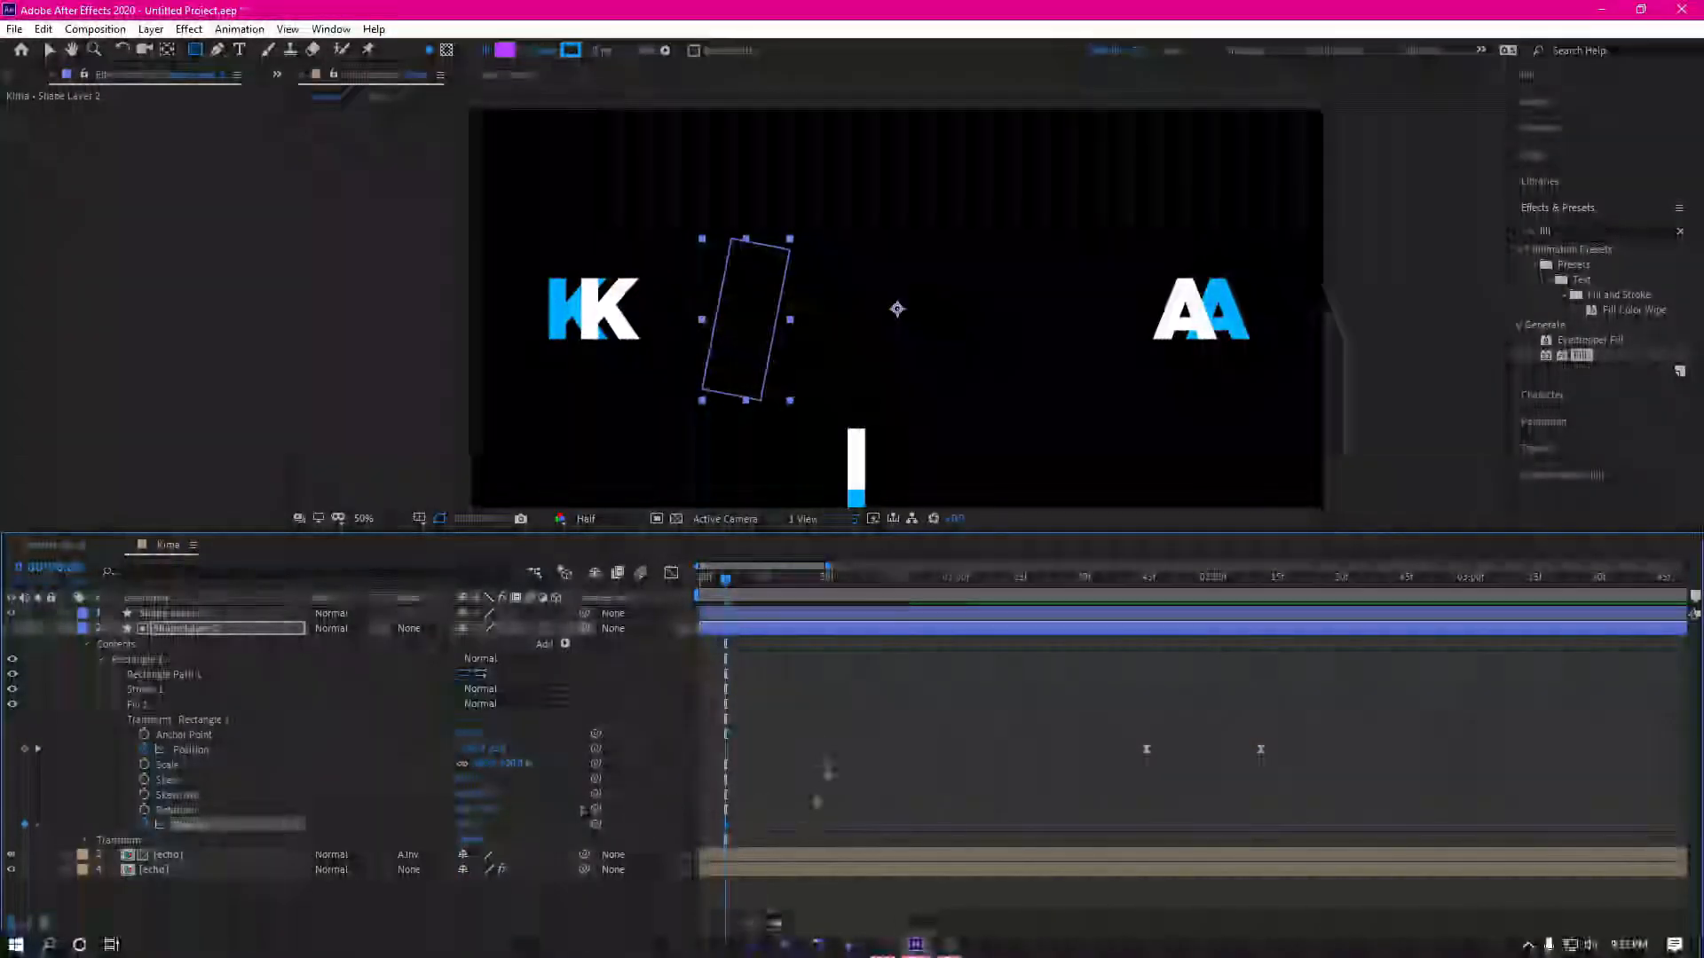
left_click_drag(736, 580, 931, 572)
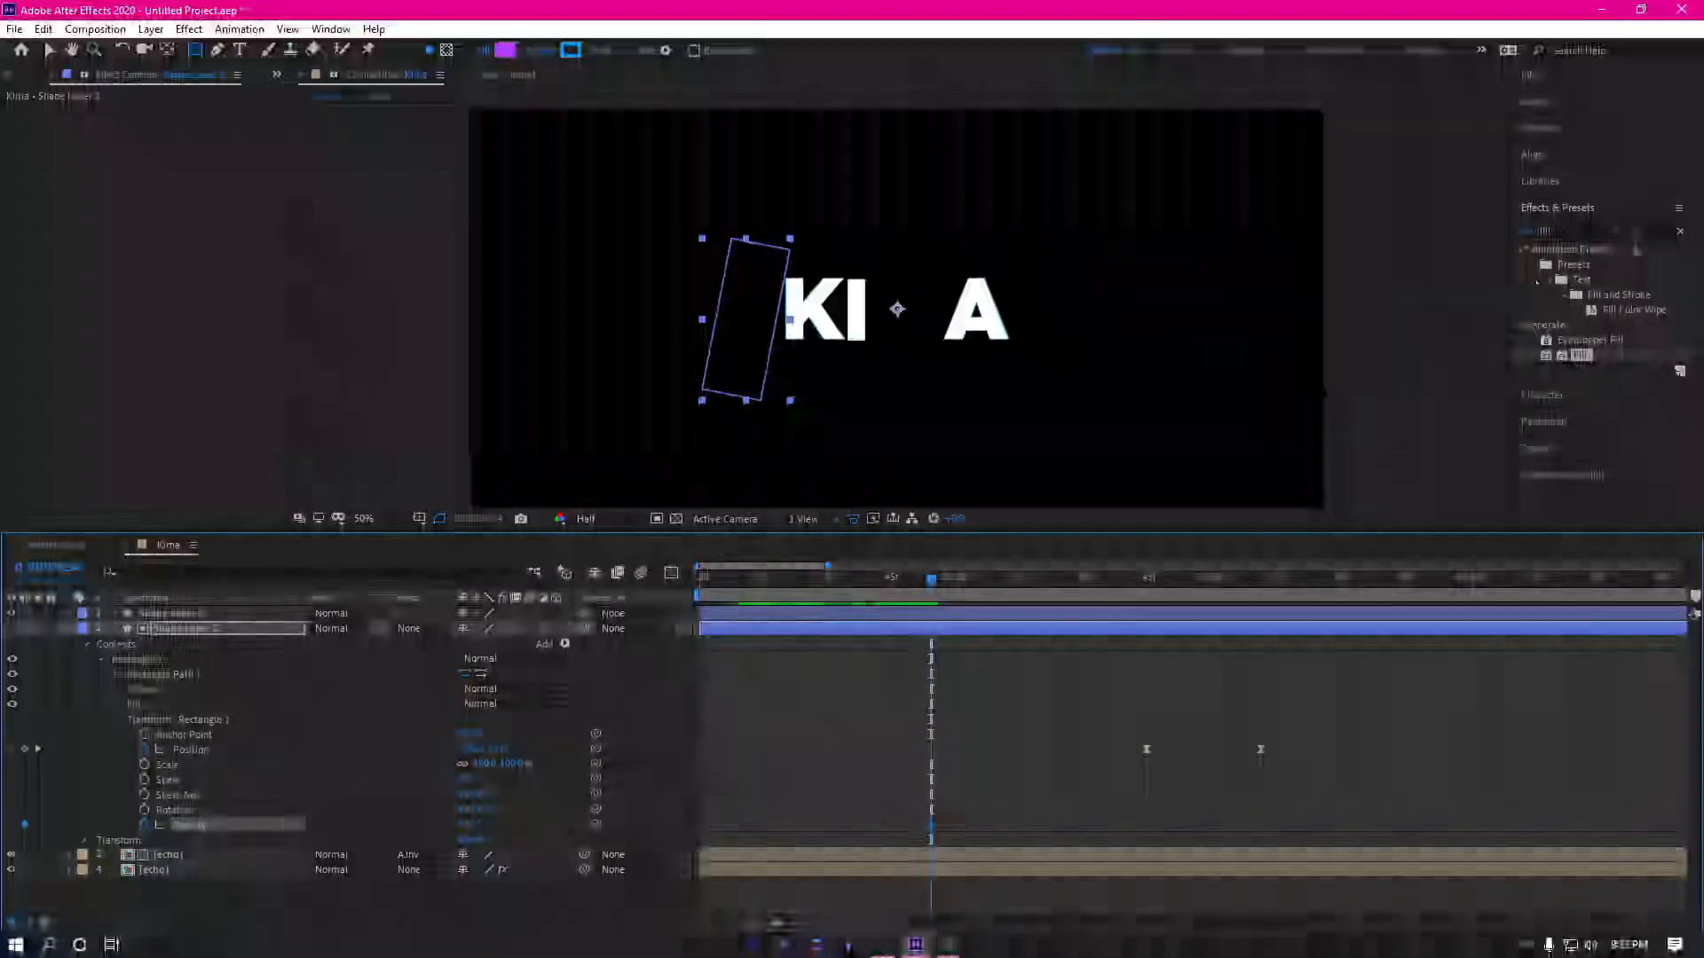
Step: Raise Rectangle 1's opacity again with a keyframe at 0:00:00:55
left_click(1542, 129)
left_click(1620, 154)
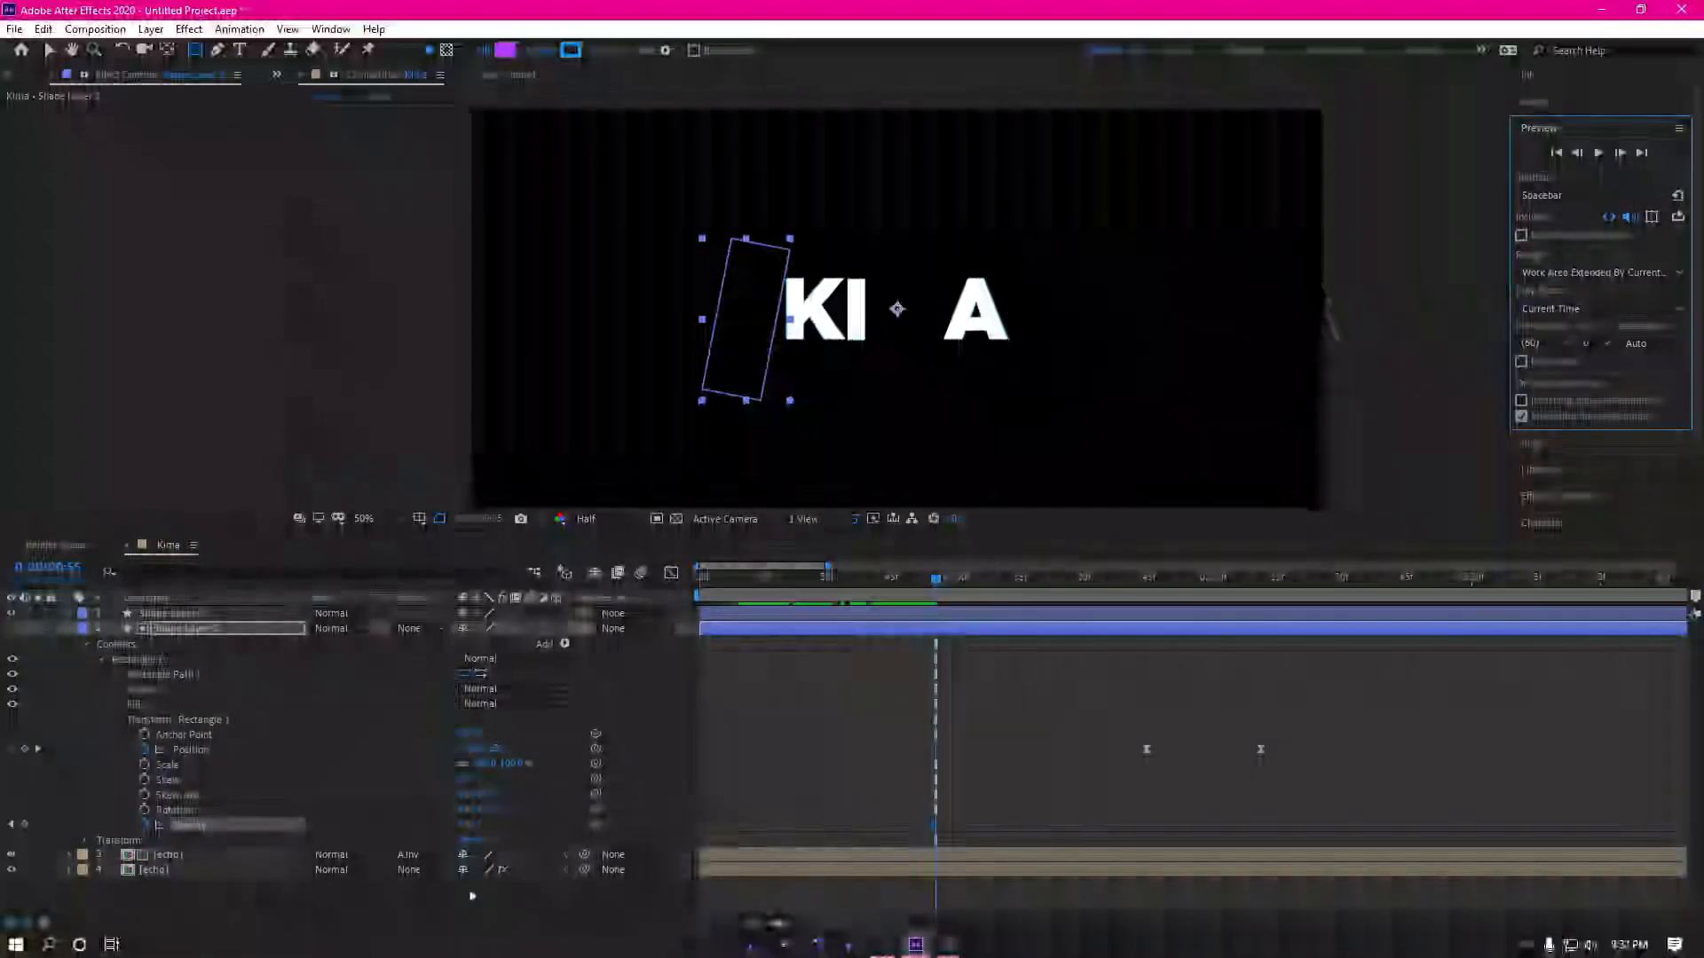
left_click(472, 897)
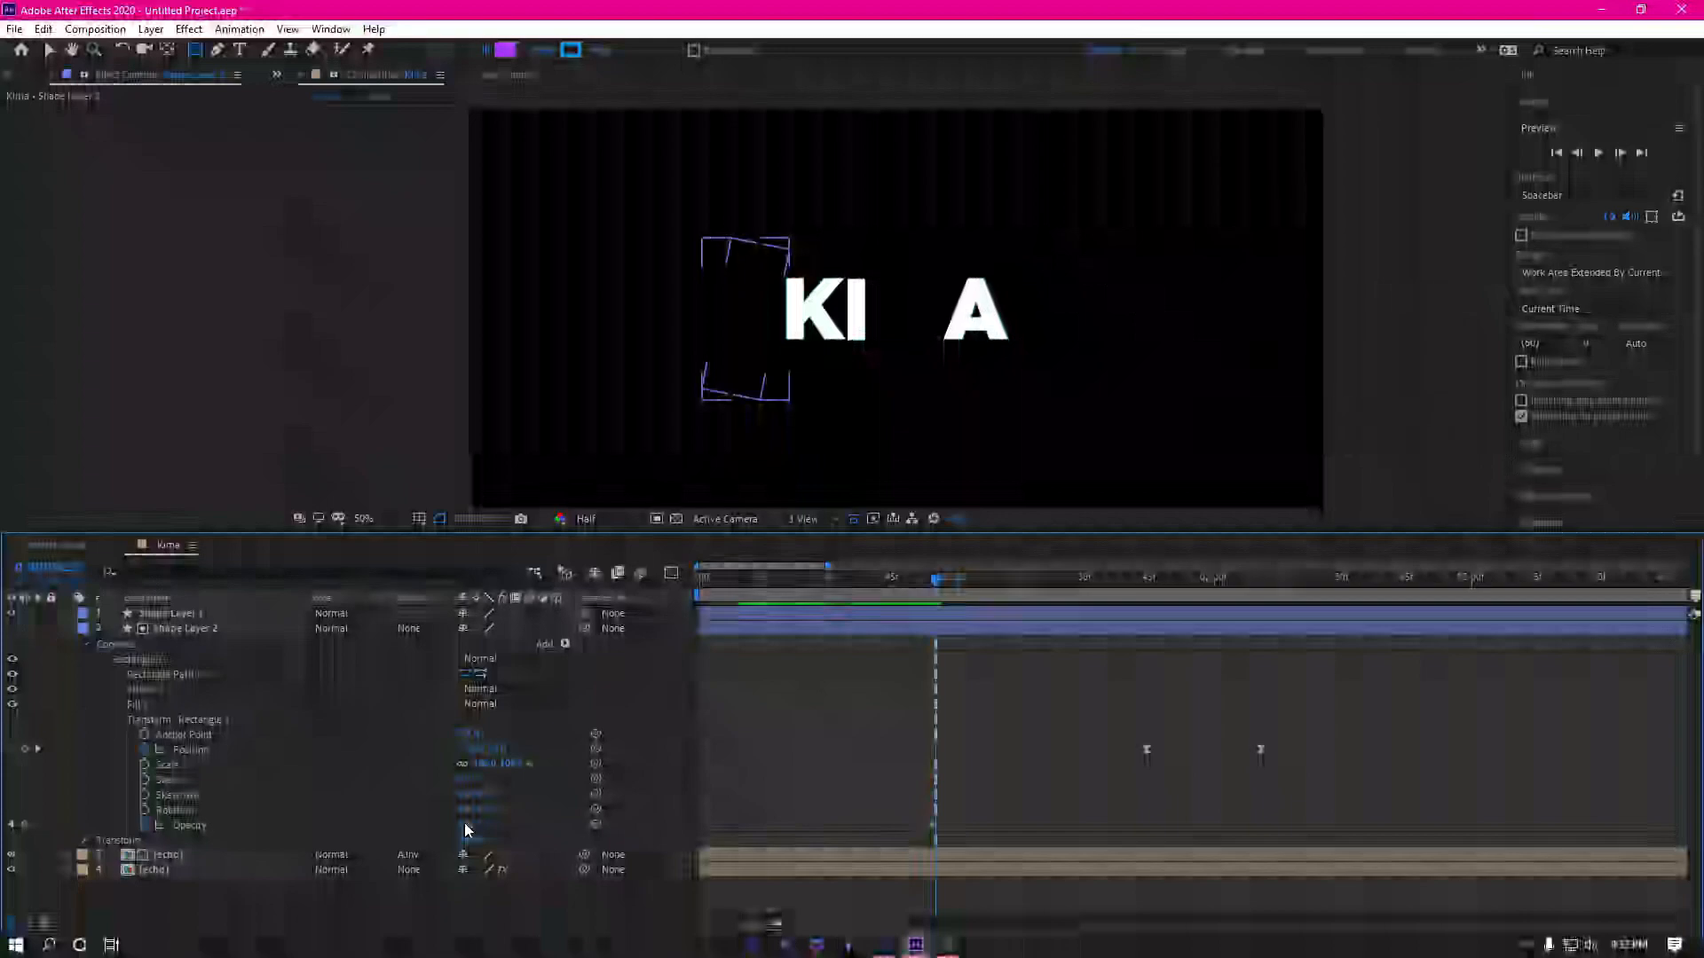
left_click(467, 830)
Step: Replay the whole animation to check the matte's opacity change, and review the longer timeline
key("space")
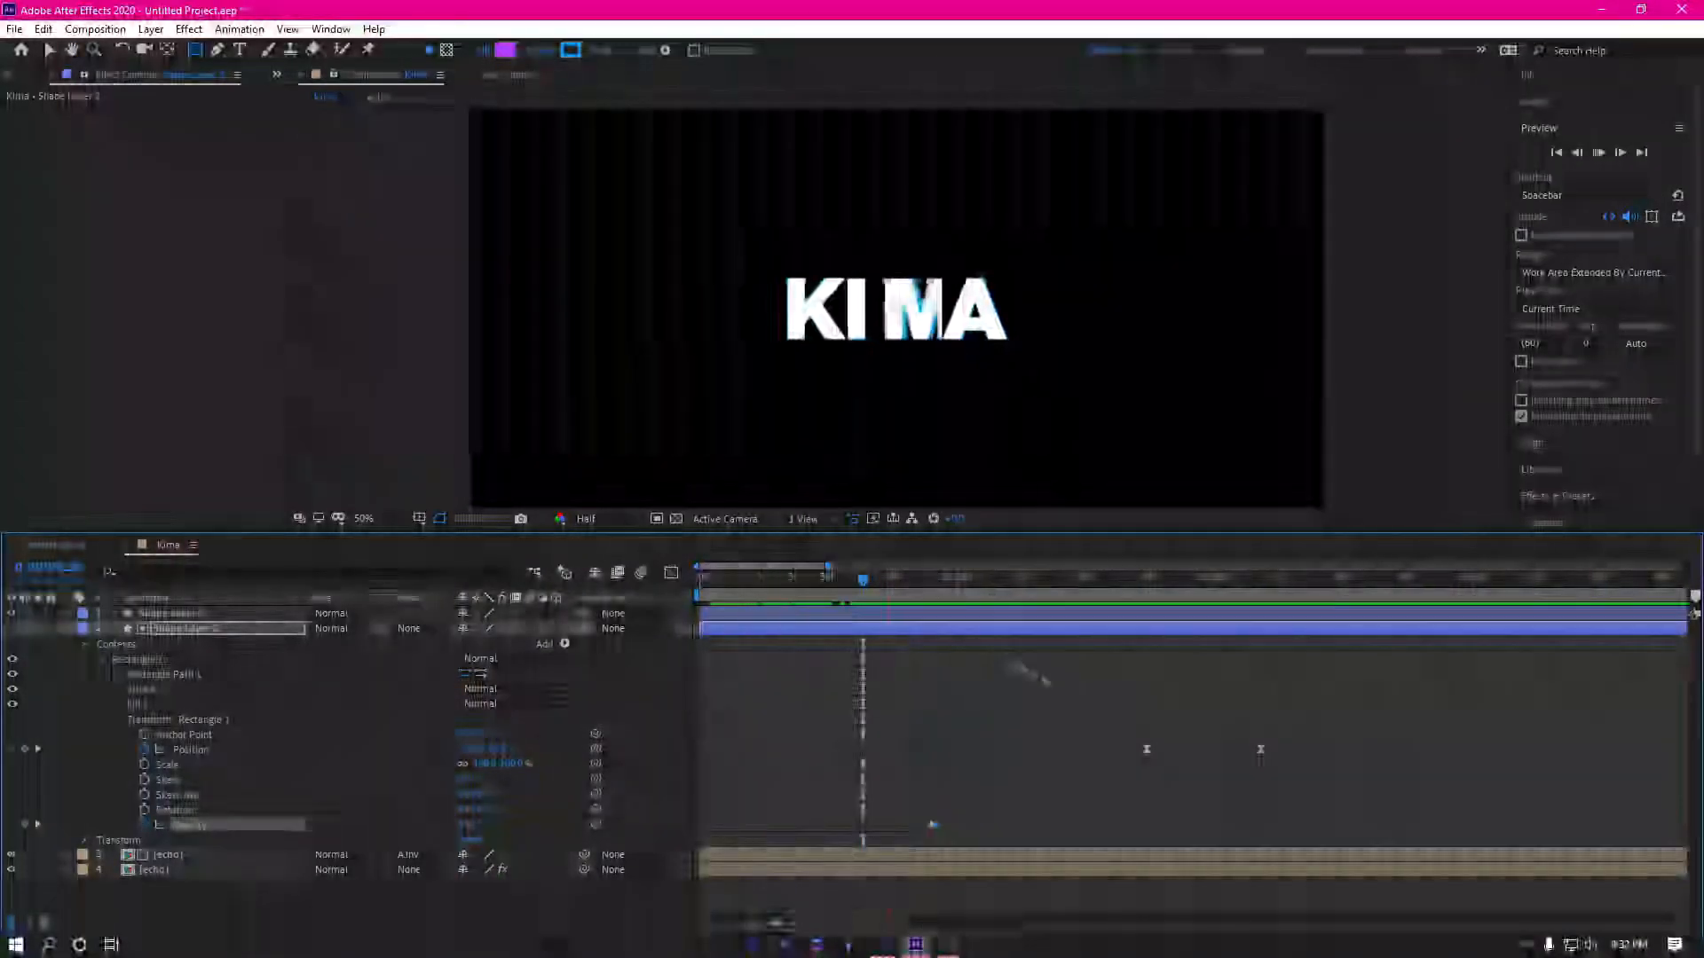
key("space")
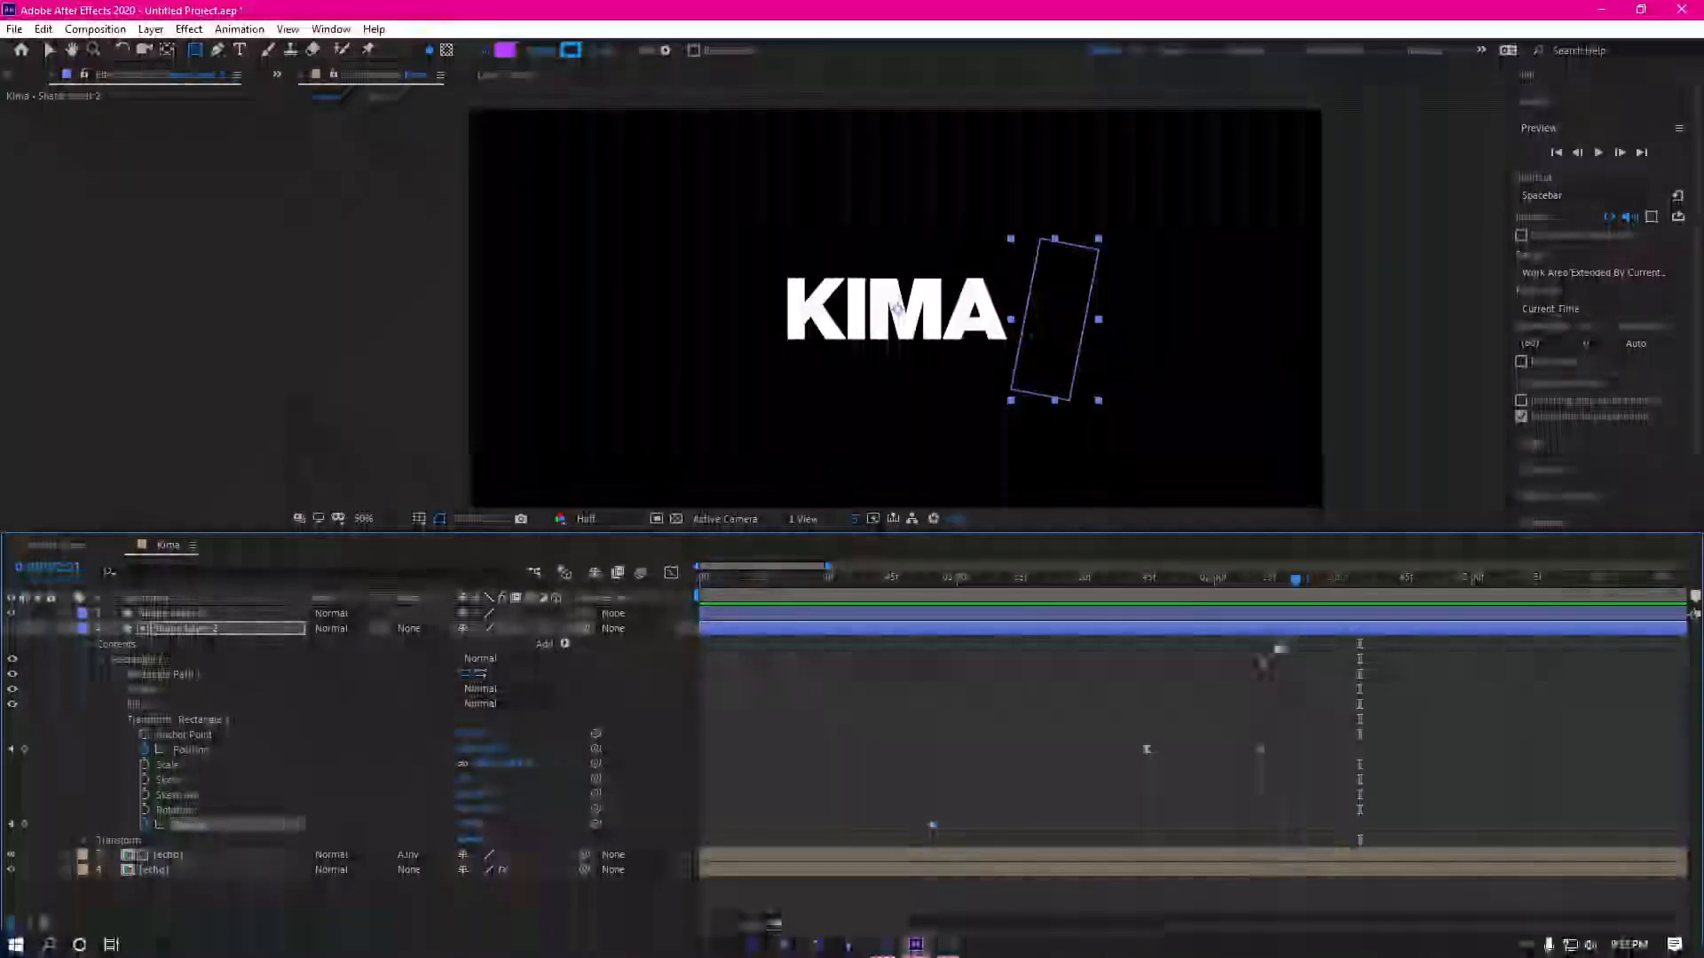
key("space")
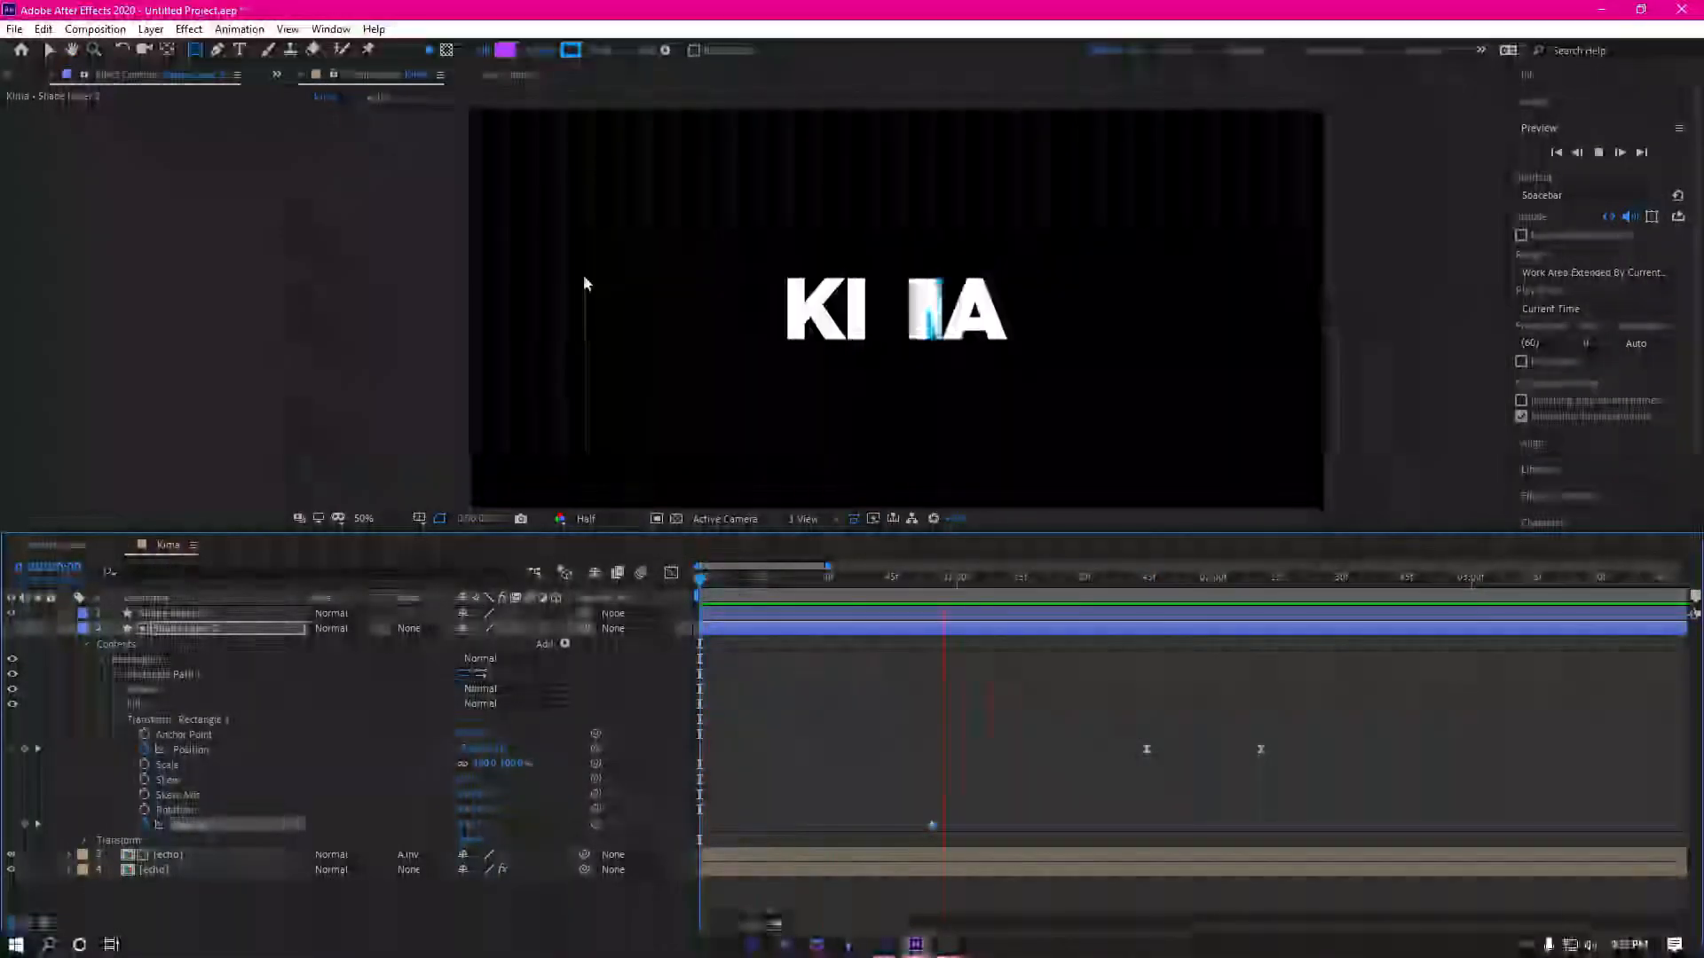
key("space")
key("space")
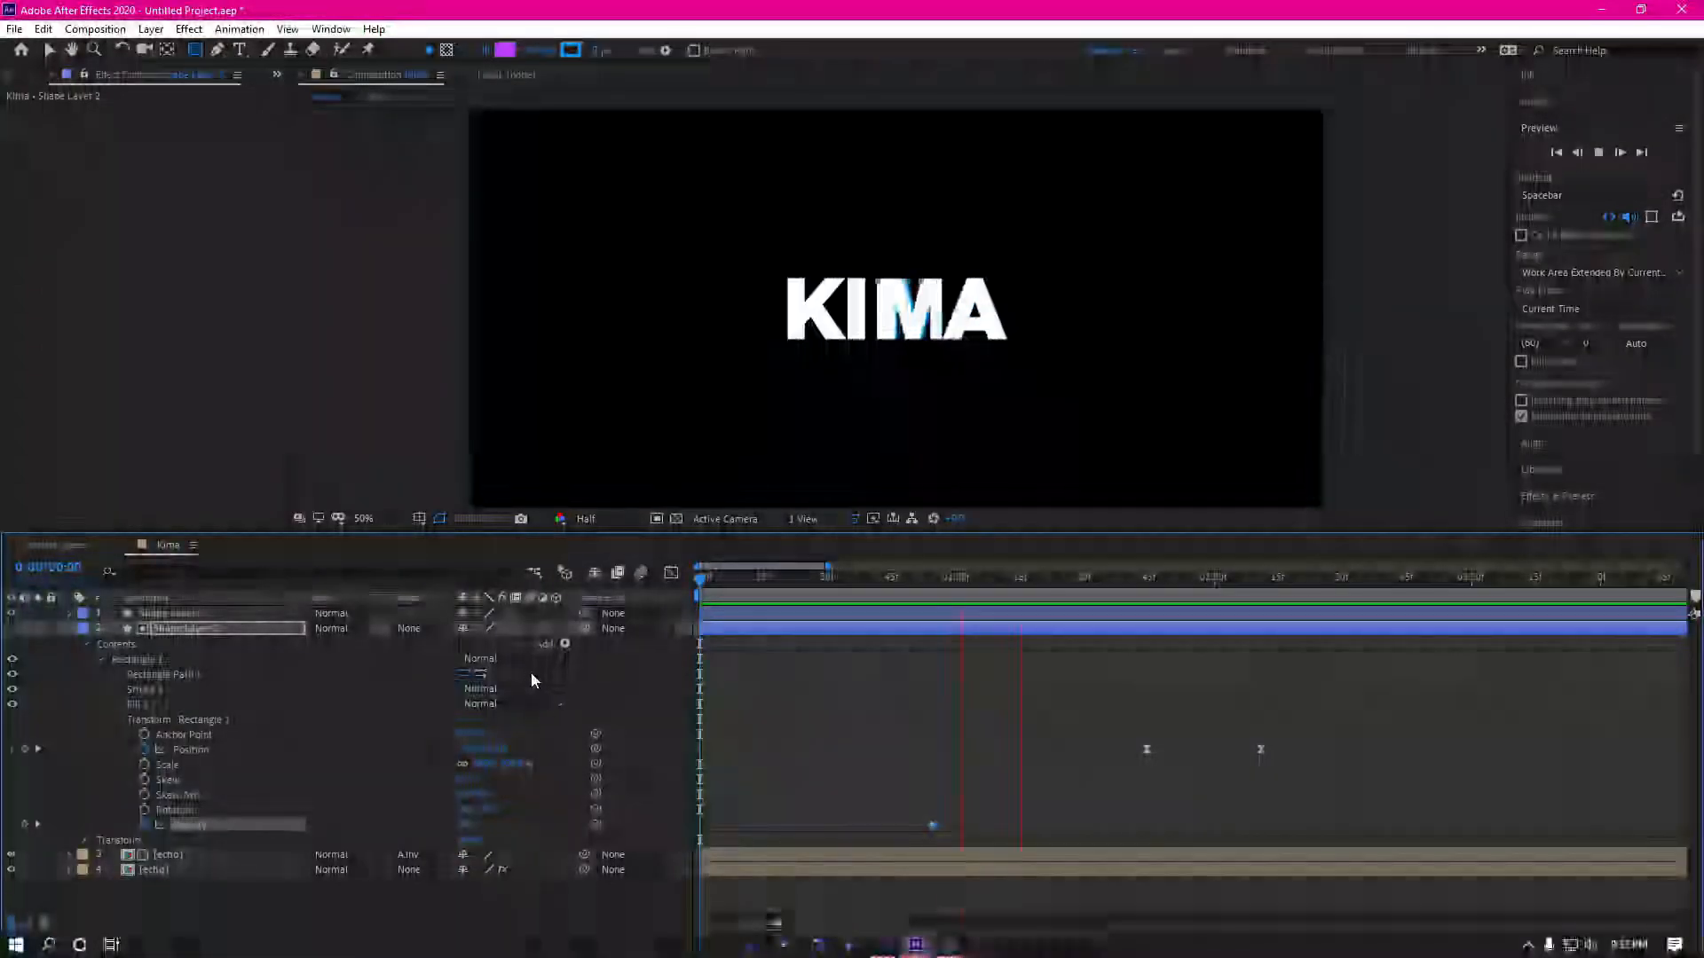
key("space")
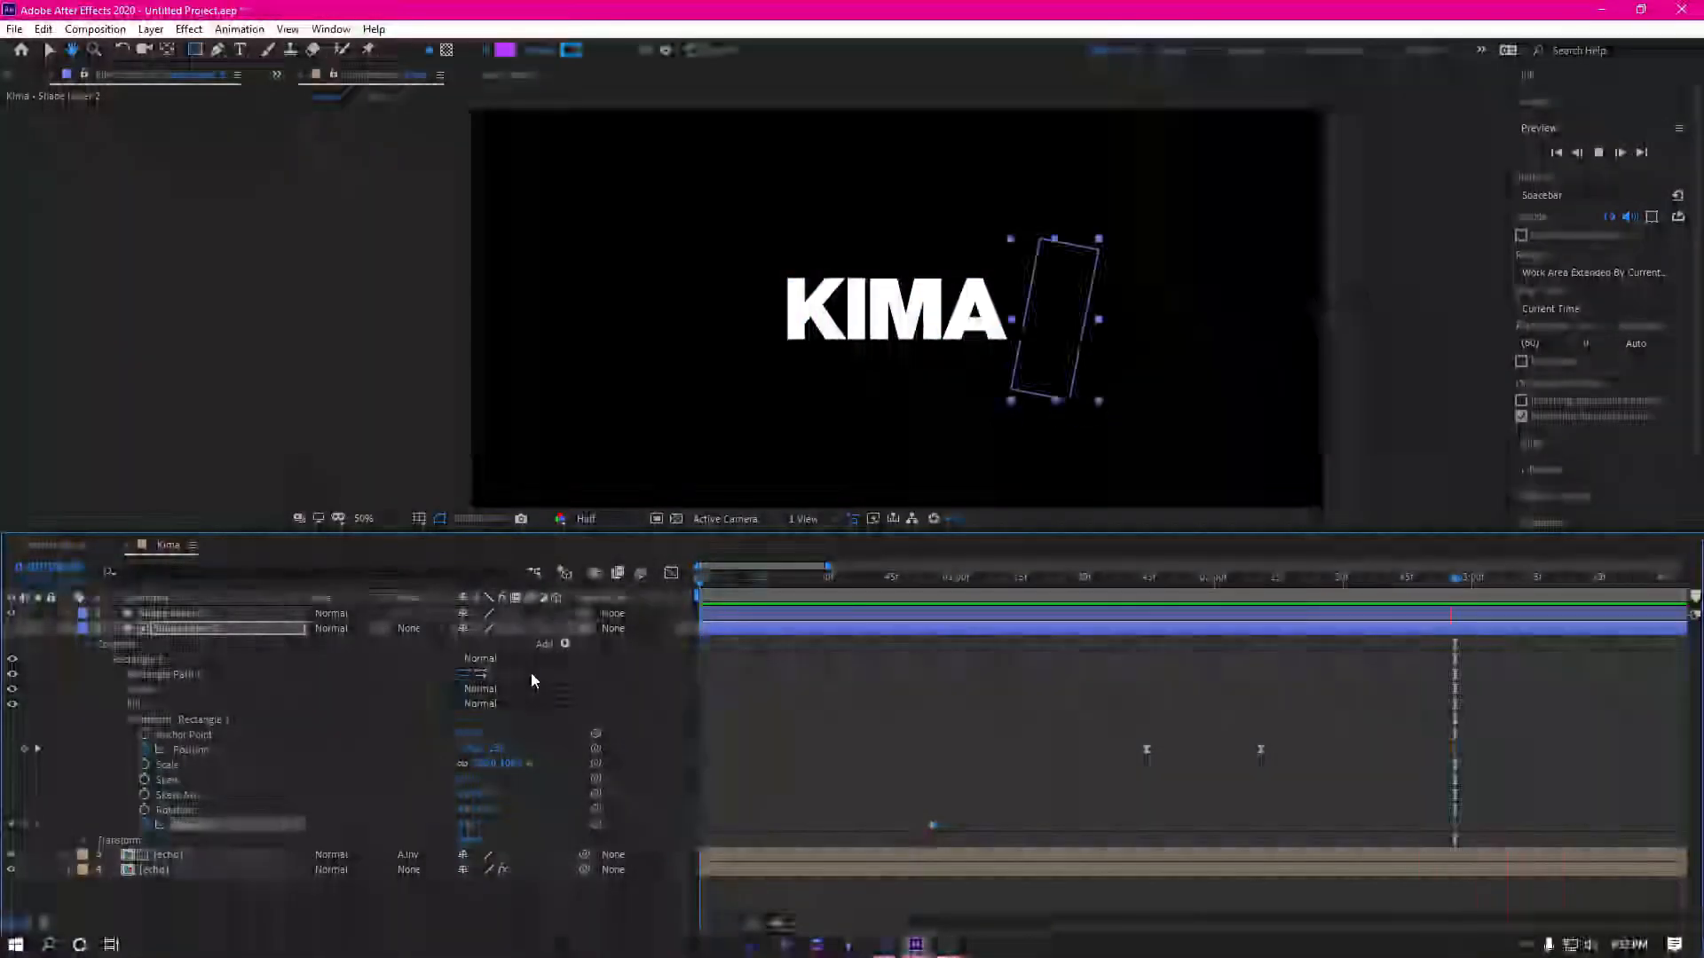
key("space")
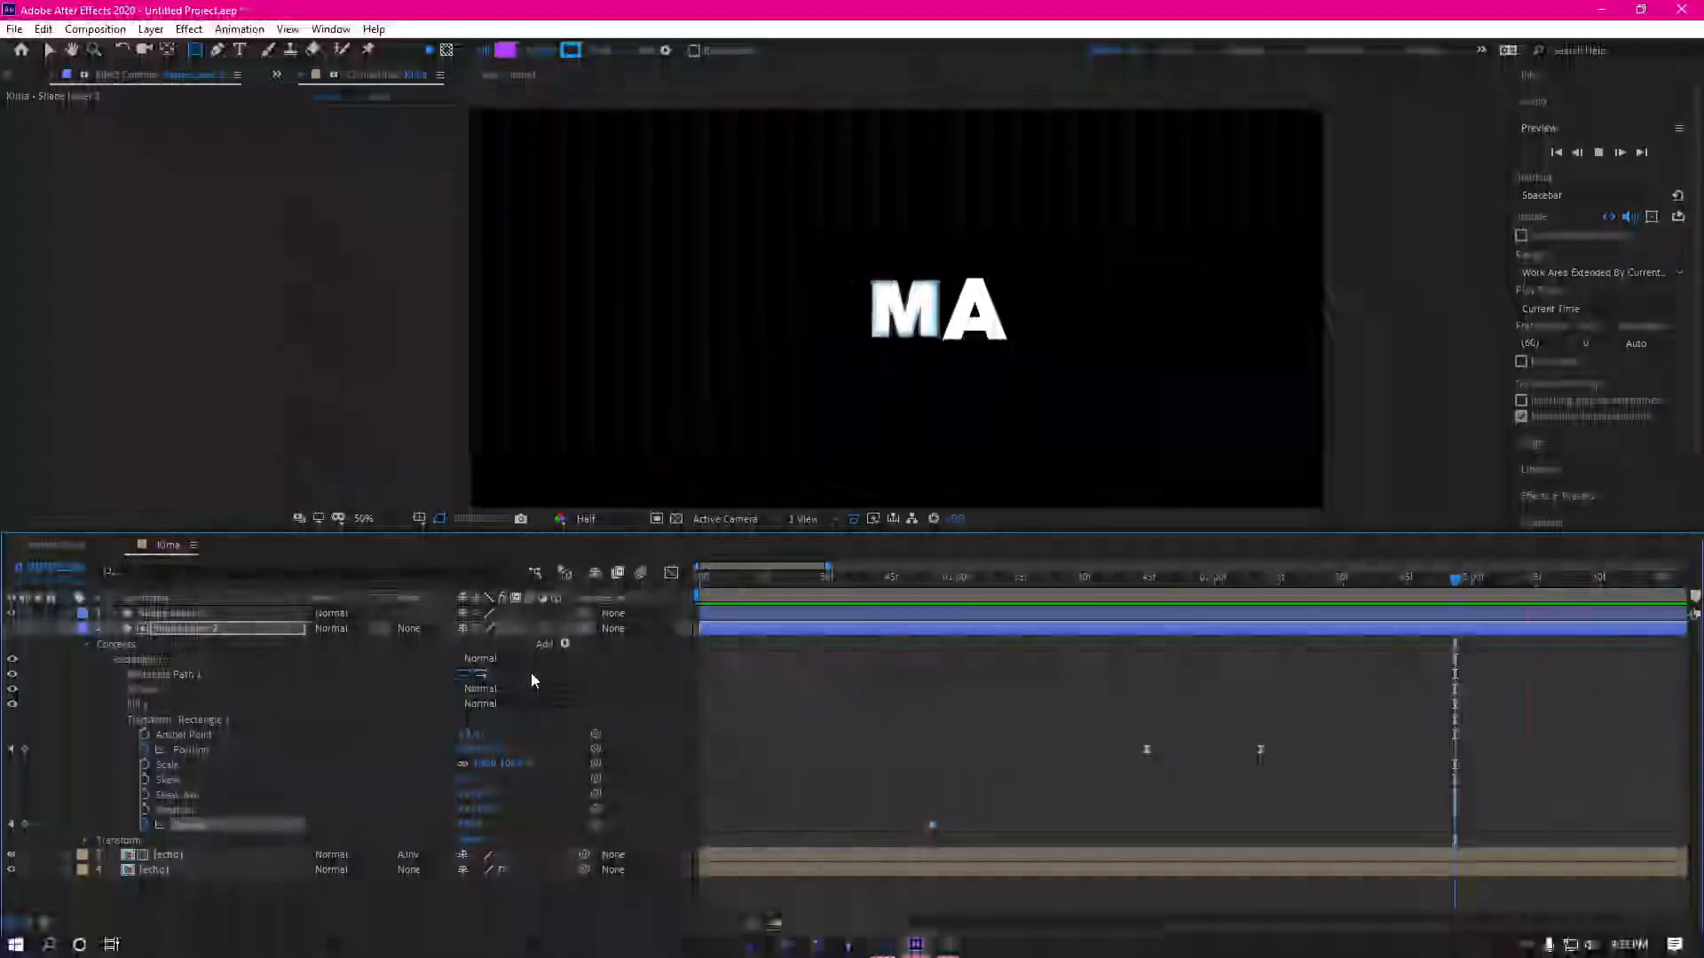
key("space")
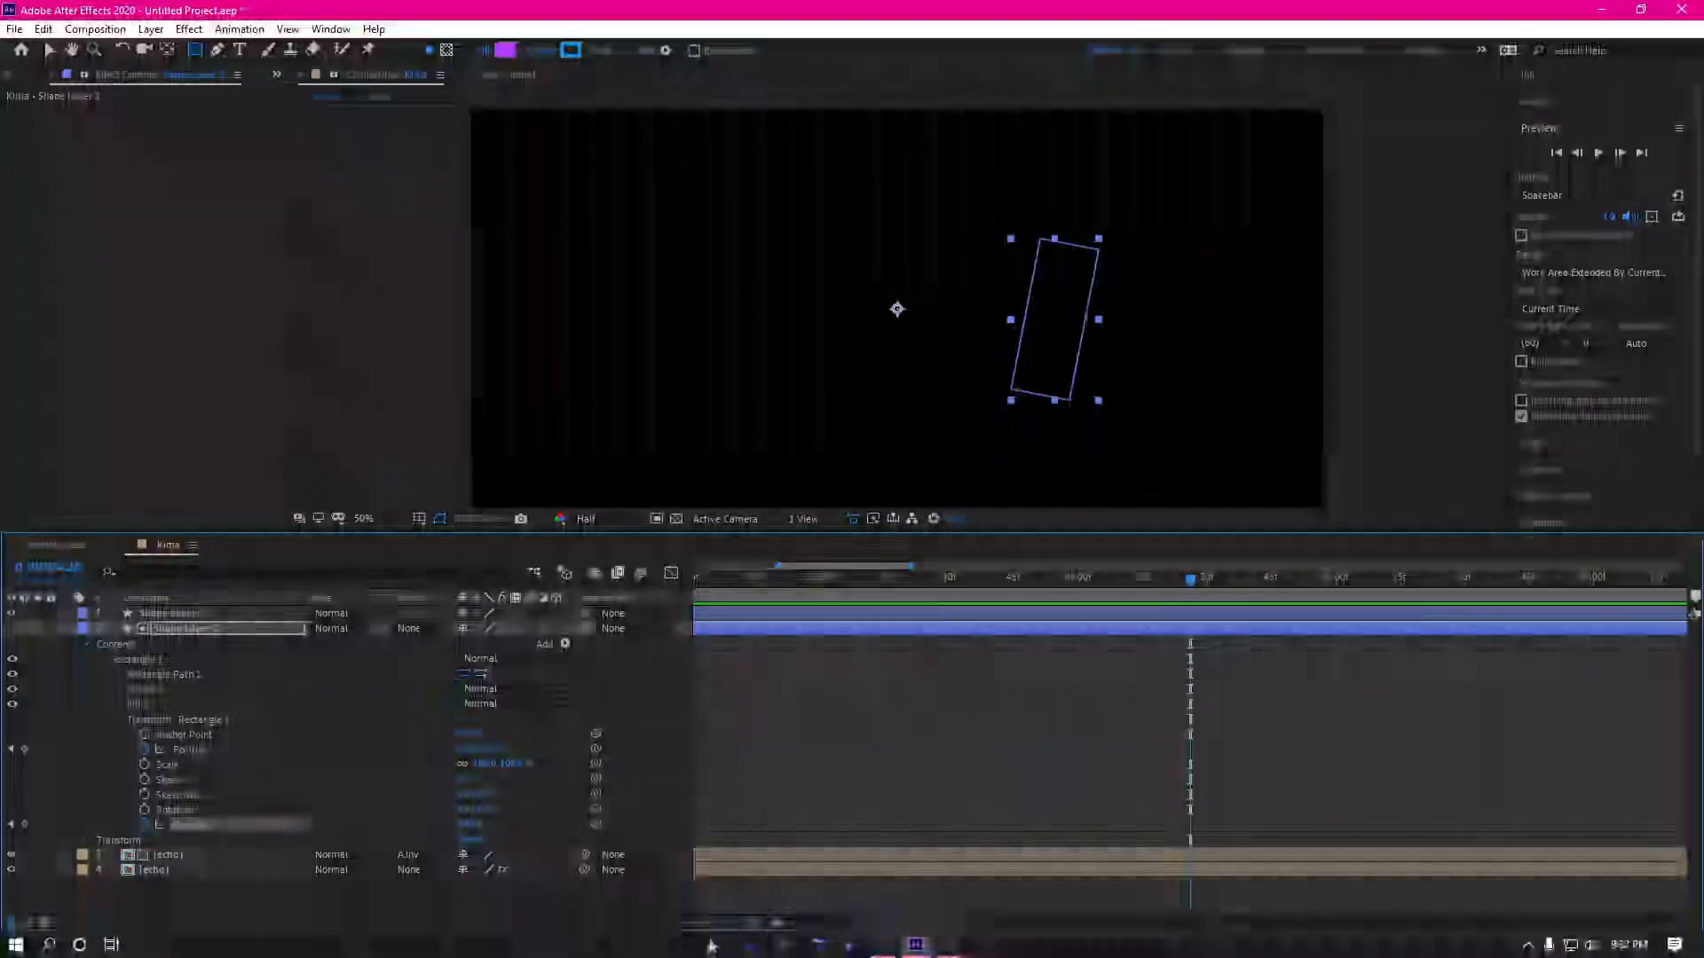
left_click_drag(751, 924, 725, 924)
left_click_drag(863, 579, 626, 624)
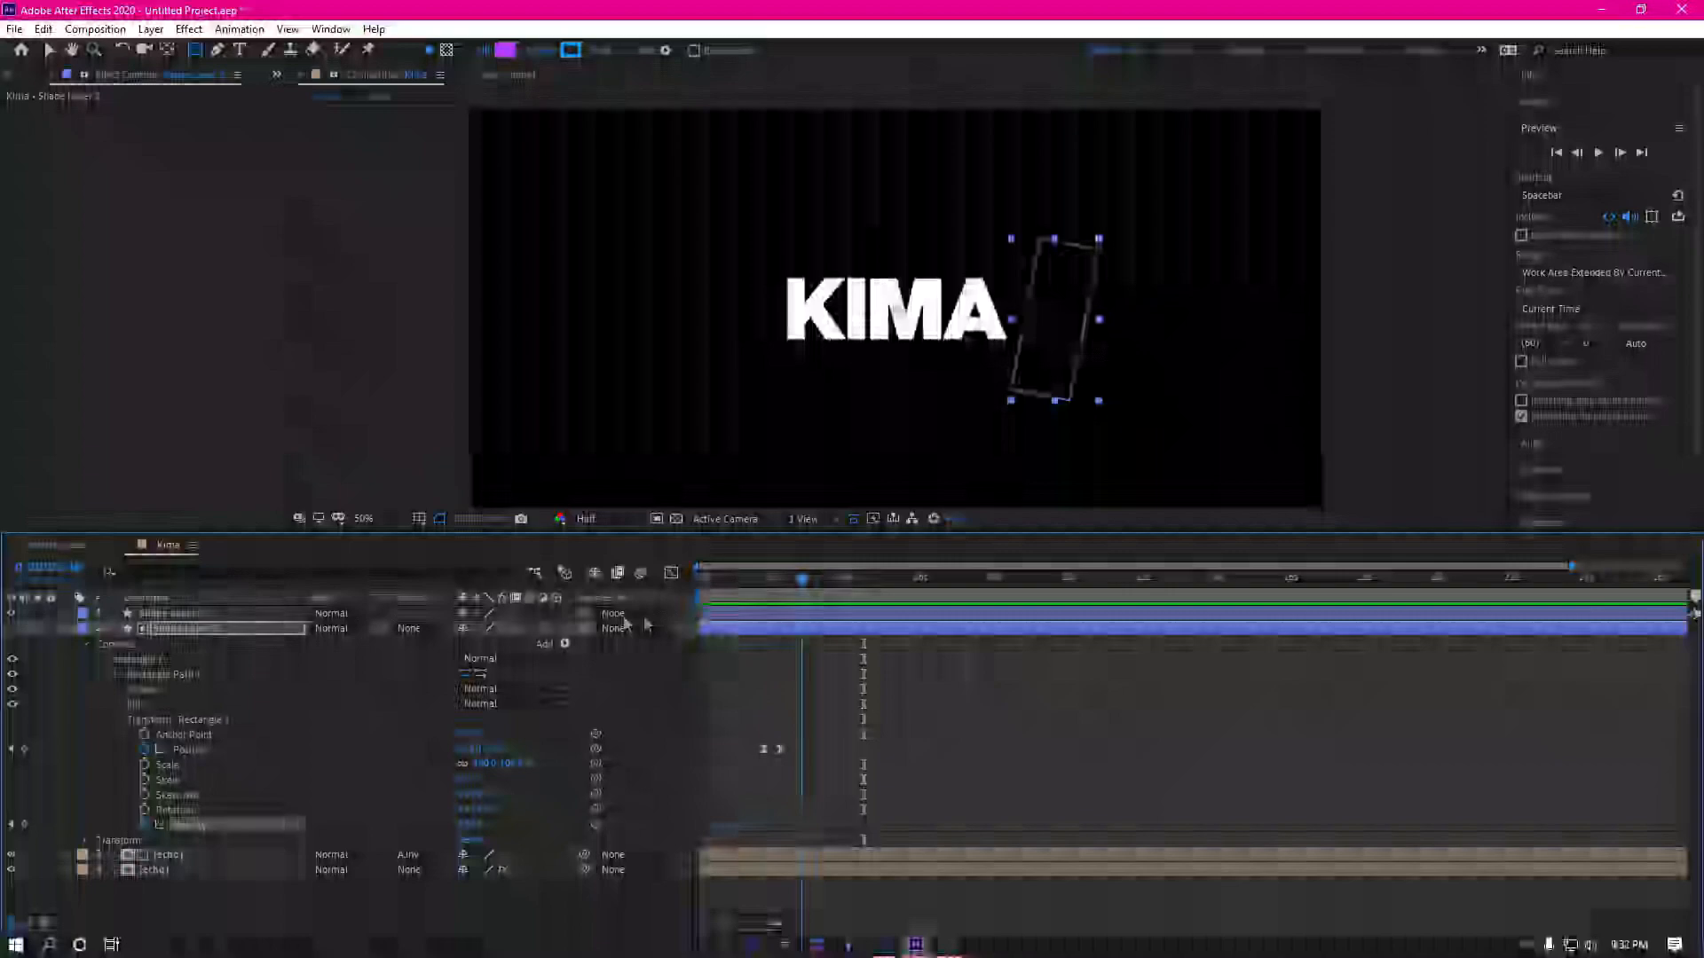
Step: Preview the Kima composition, open the echo composition, and play and scrub it from the start to check how the letters disappear
key("space")
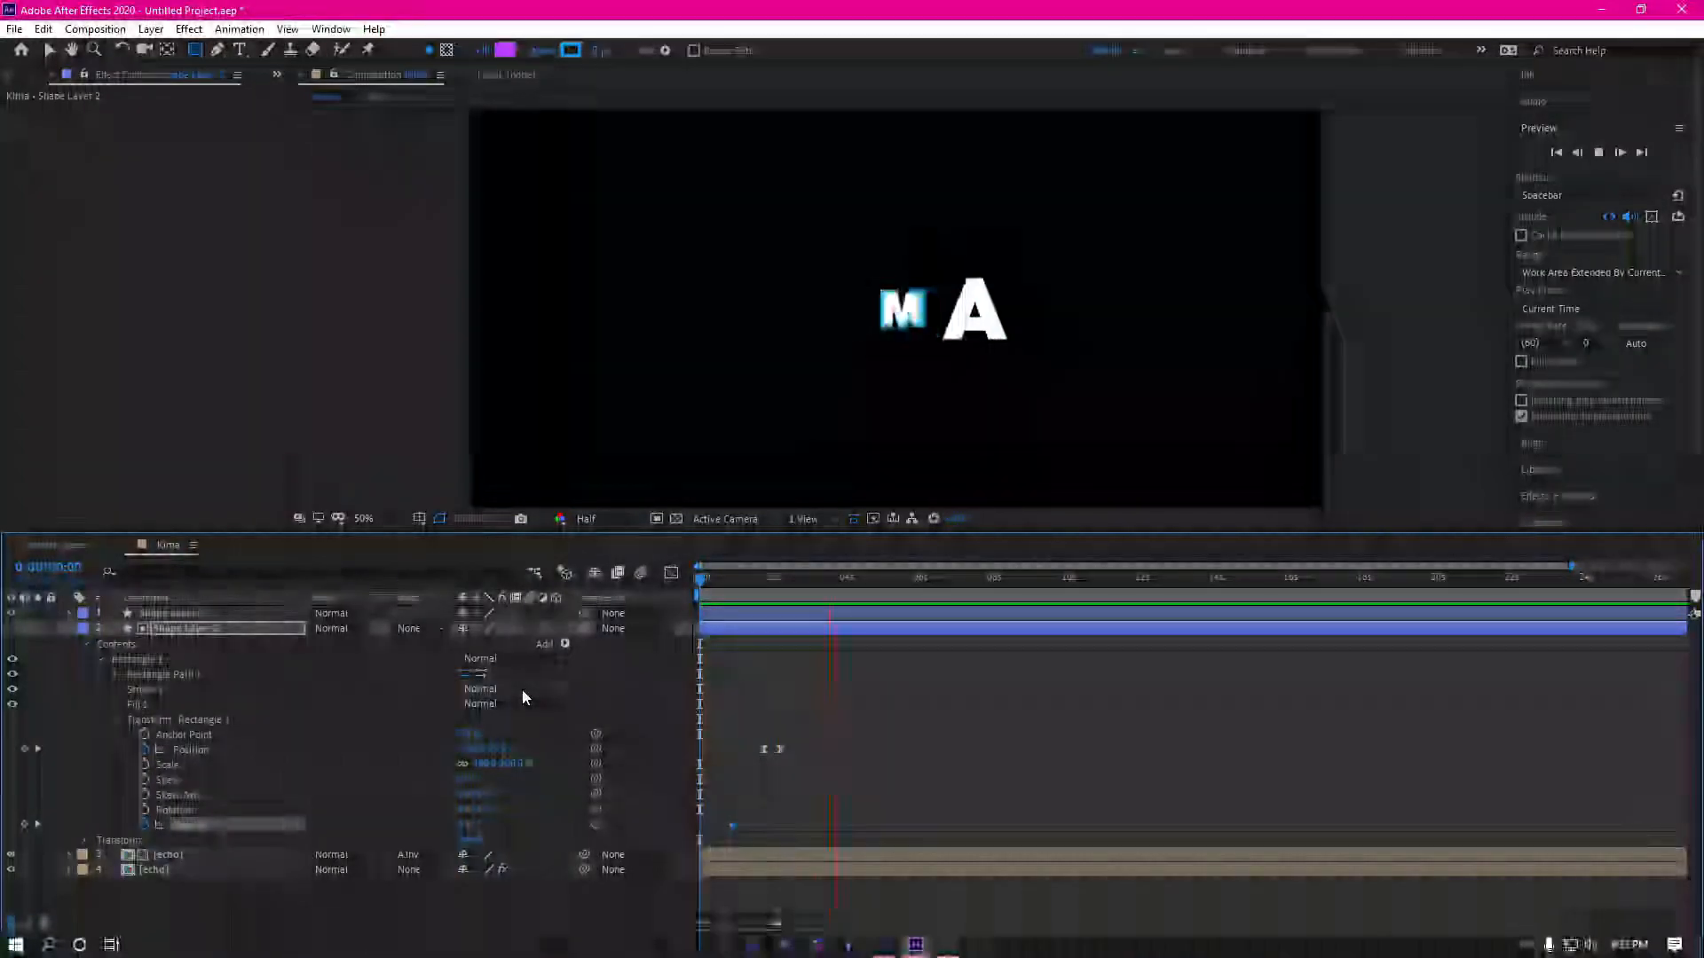
key("space")
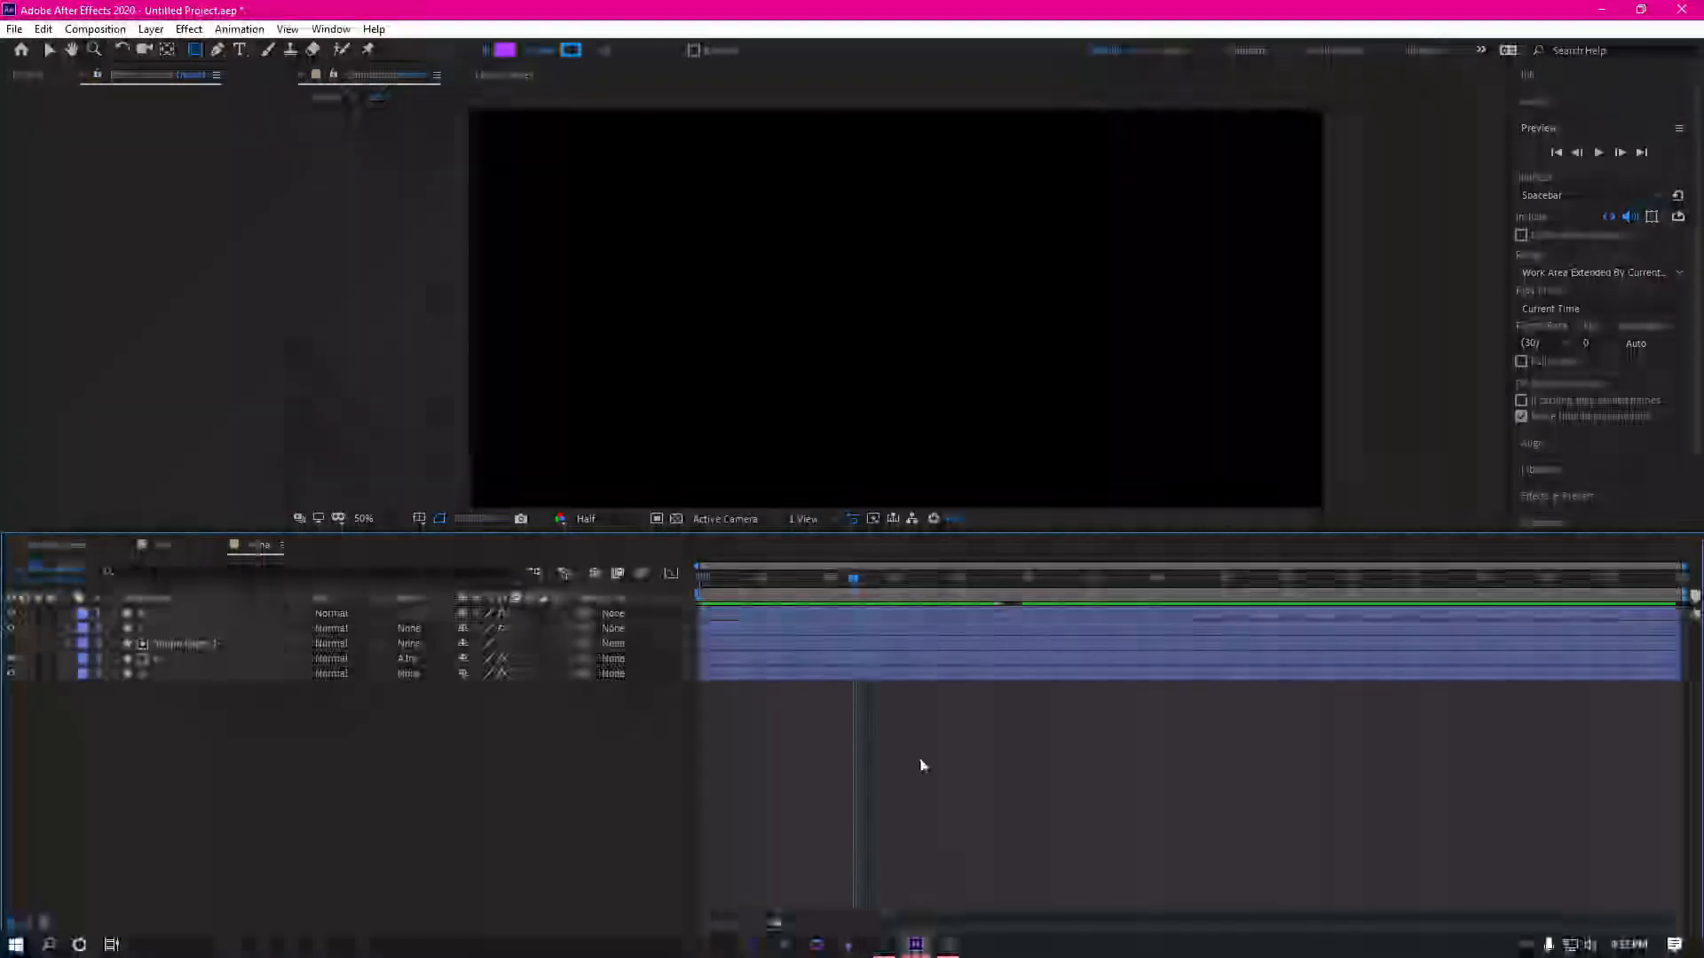
left_click_drag(858, 583, 652, 601)
key("space")
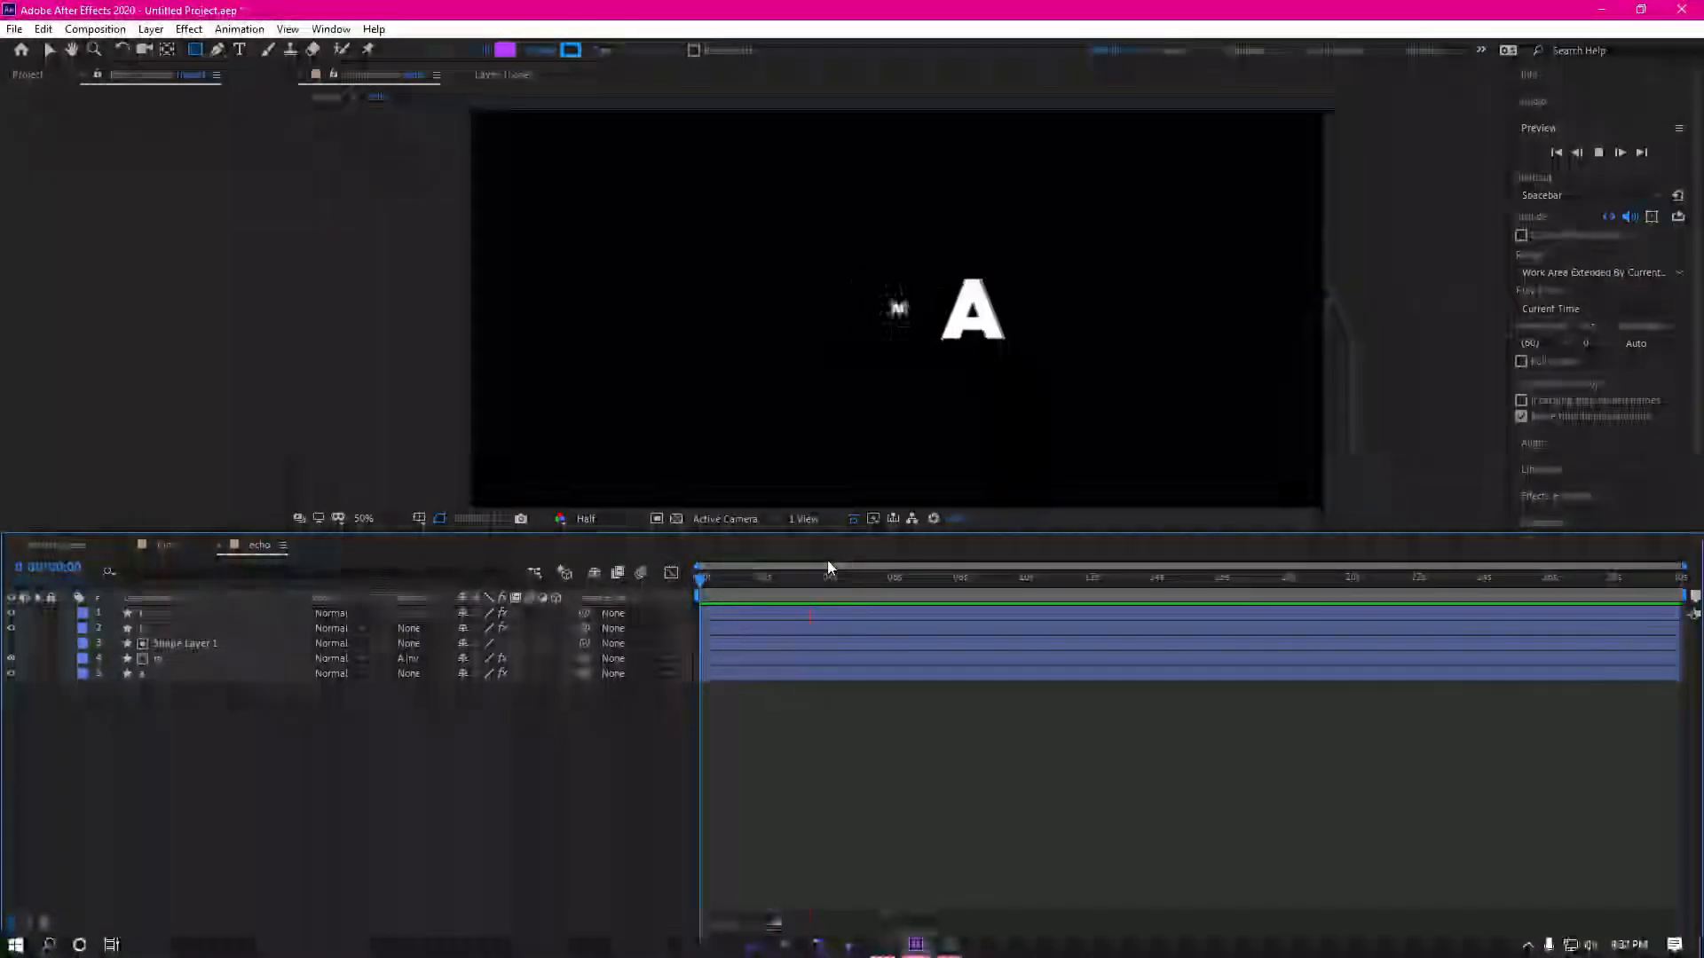
left_click_drag(833, 568, 829, 577)
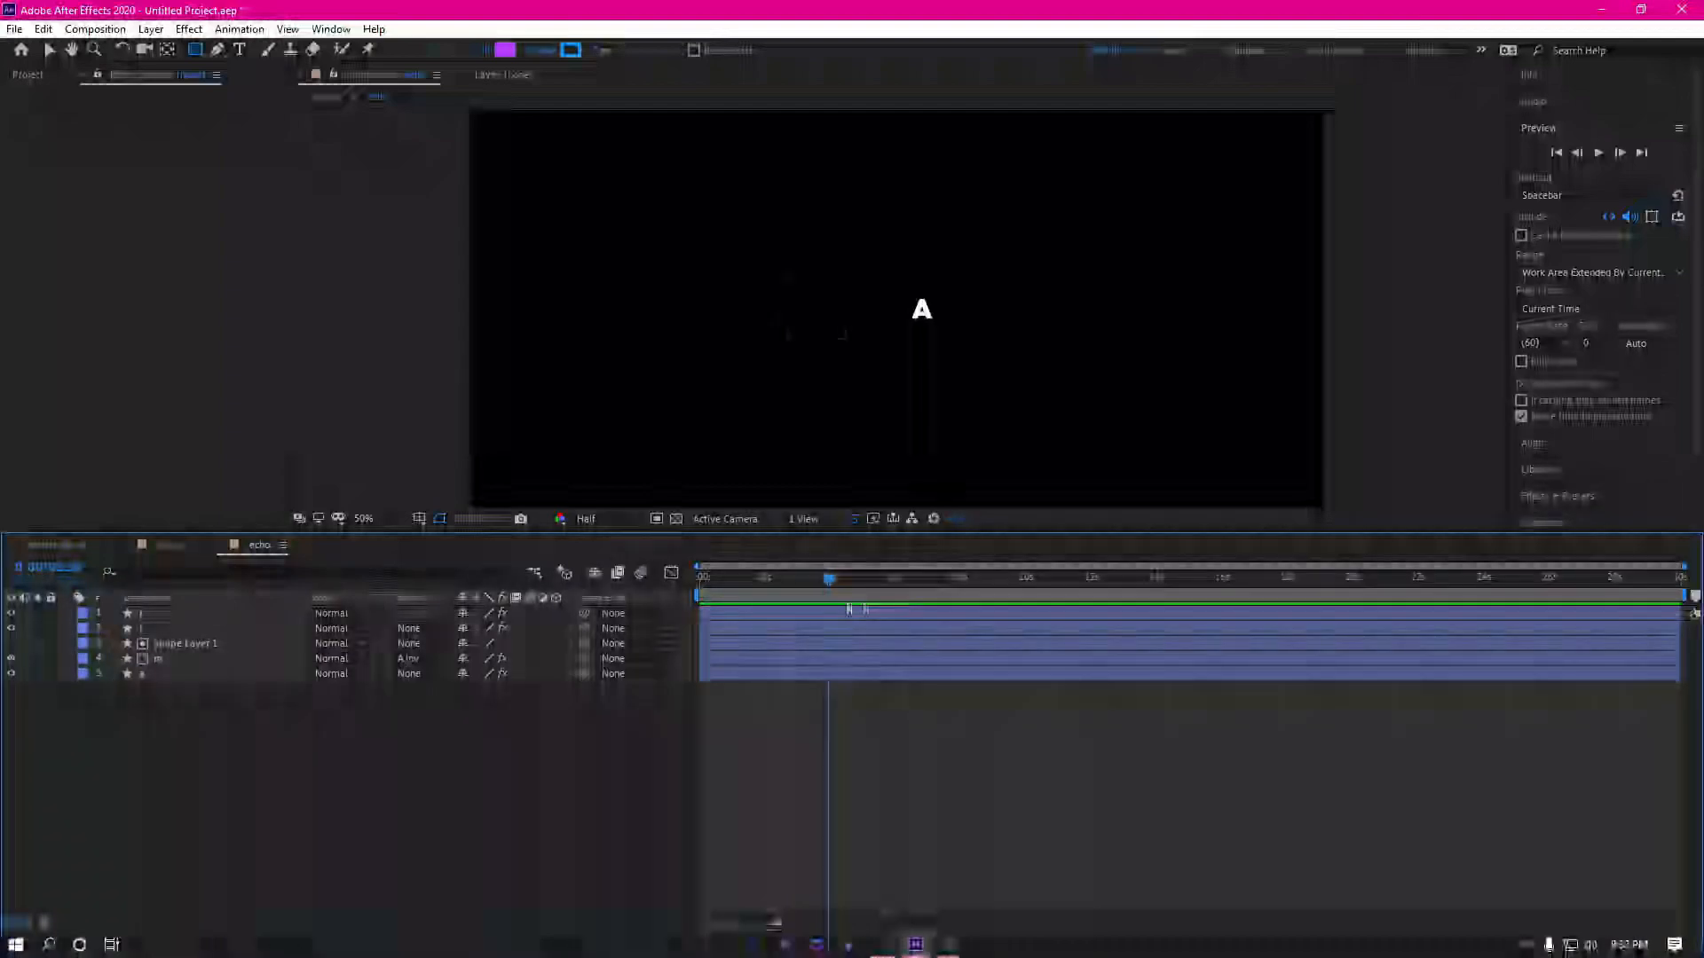
Step: Reveal the animated properties of all five layers in the echo composition and enlarge the time scale around their Scale keyframes
left_click(877, 613)
key("u")
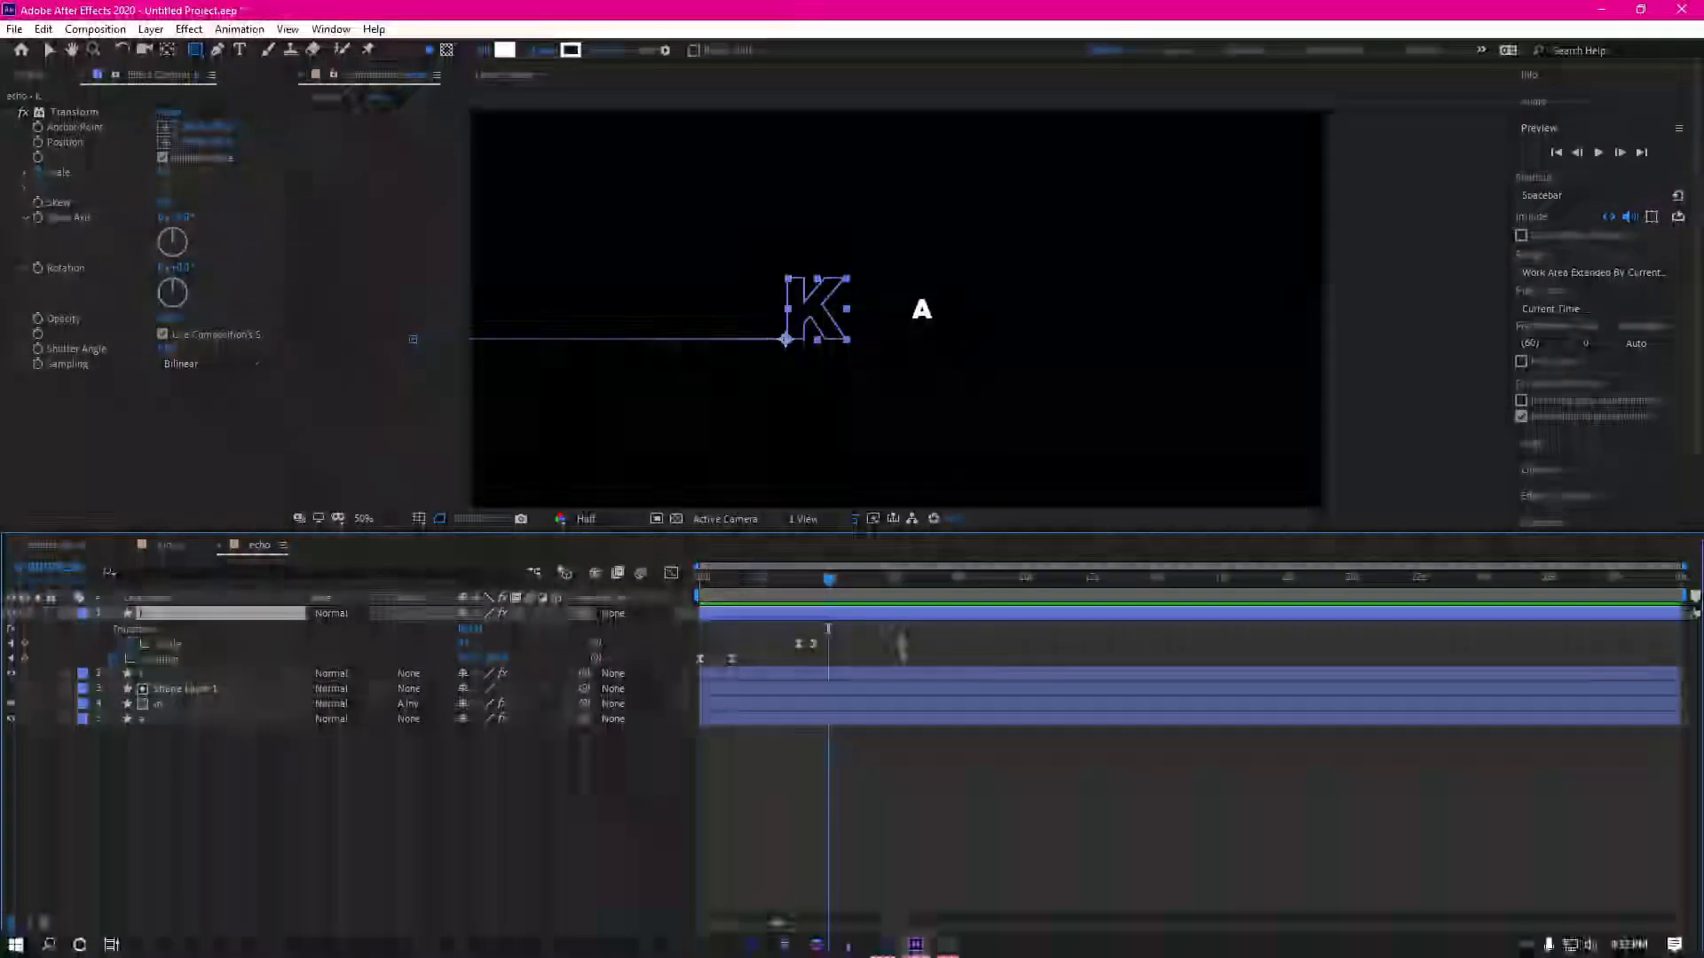
left_click(901, 674)
key("u")
left_click(896, 734)
key("u")
left_click(894, 779)
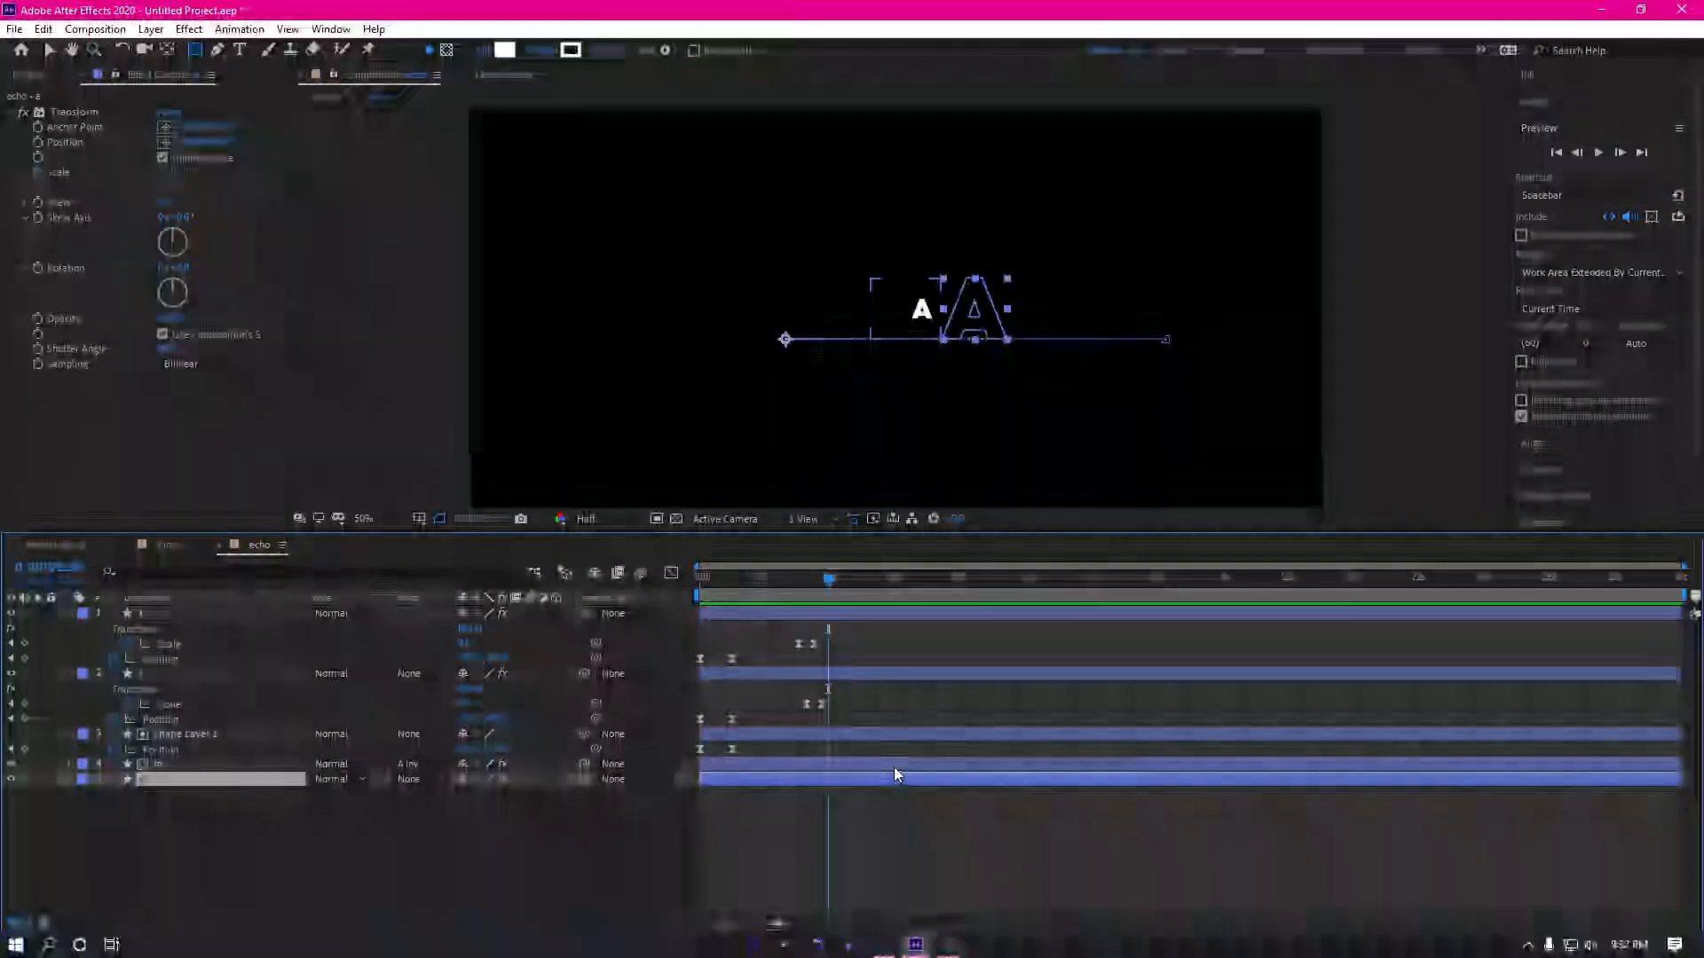
left_click(893, 766)
key("u")
left_click(881, 840)
key("u")
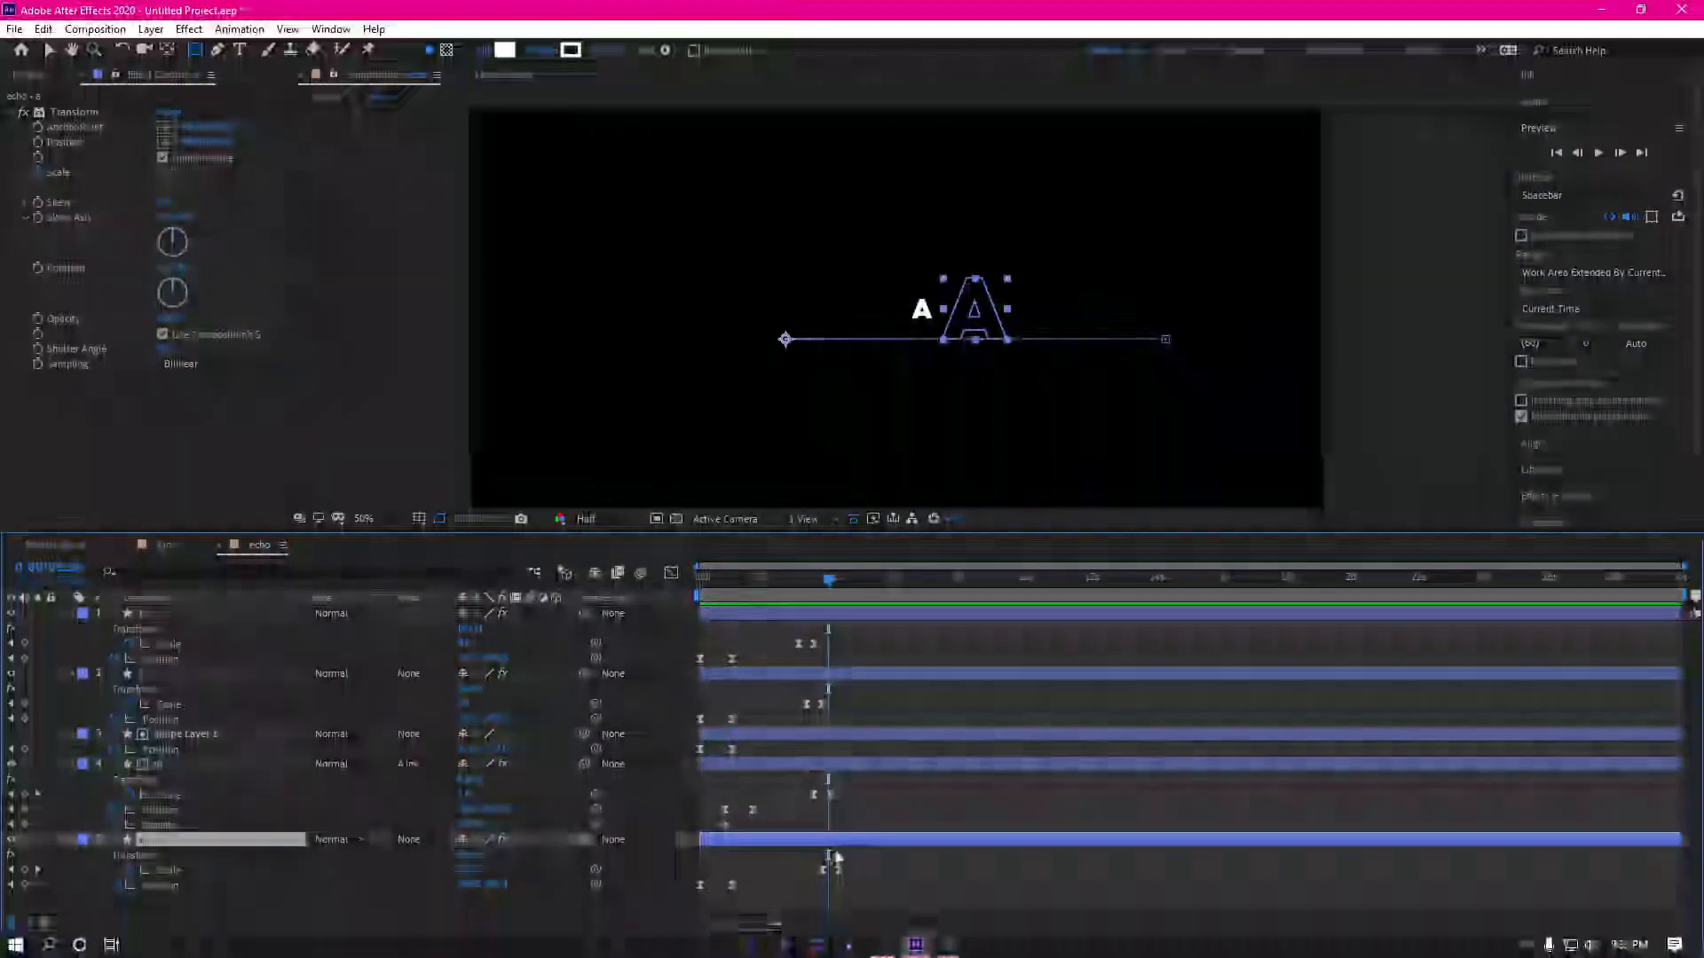
left_click_drag(727, 929, 757, 927)
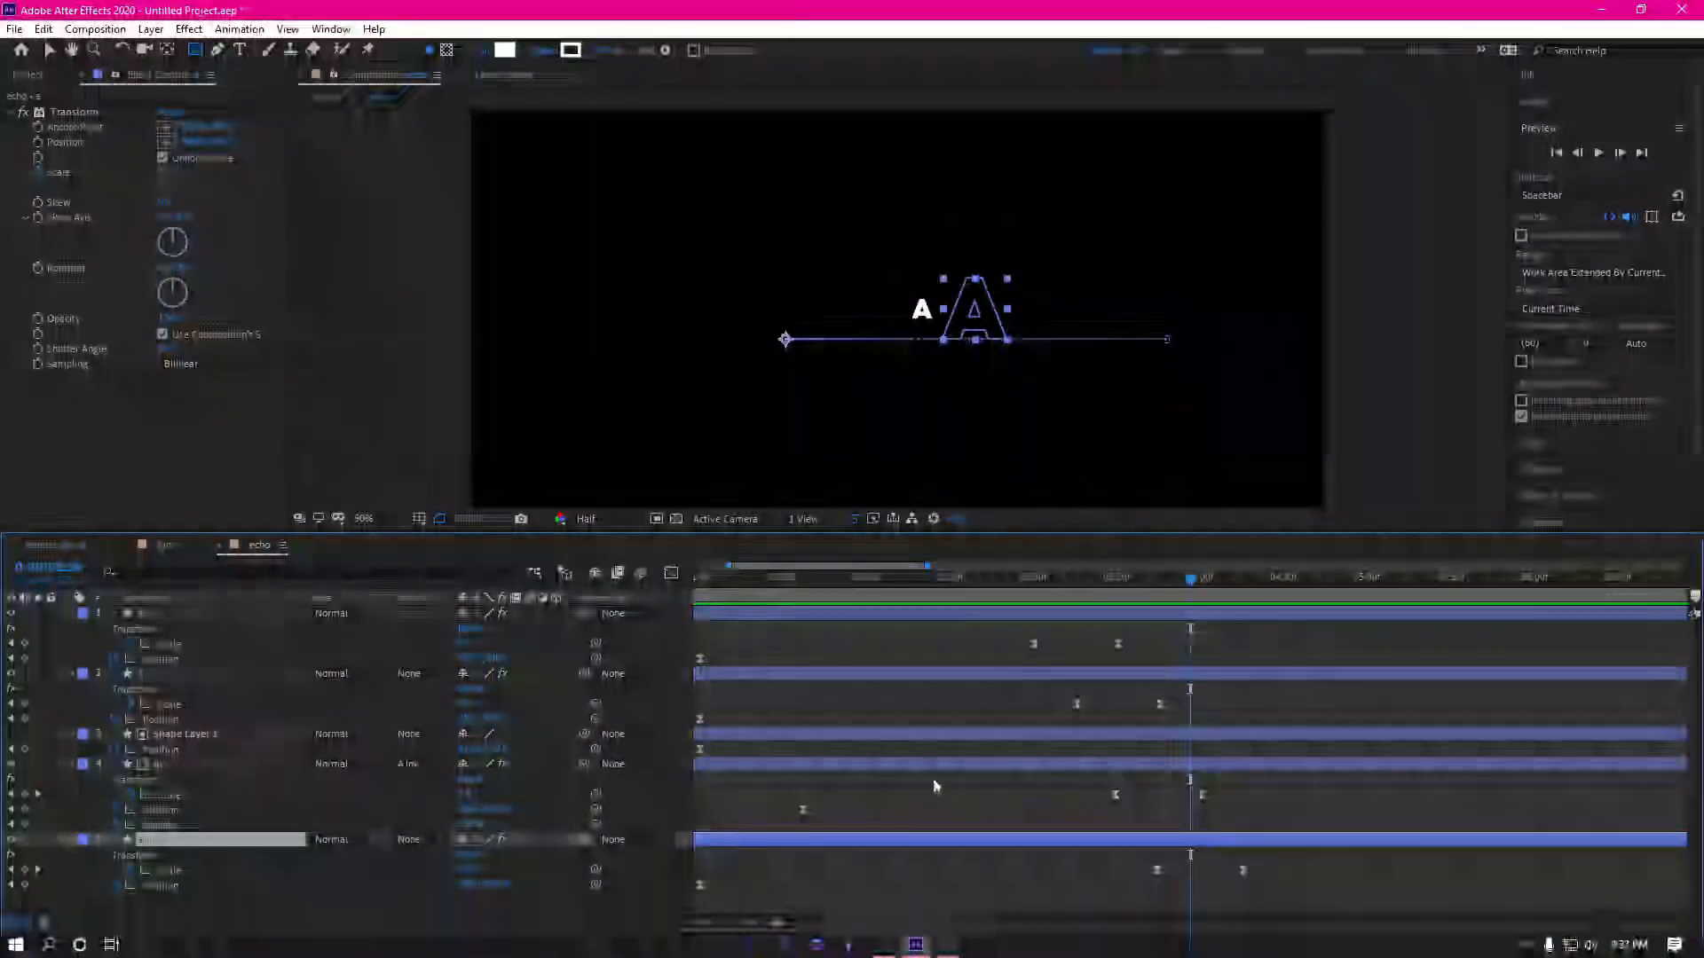
Step: Reshape the m layer's Scale speed graph for an earlier peak, with less influence on the first keyframe and more on the last
left_click_drag(1190, 580, 1035, 575)
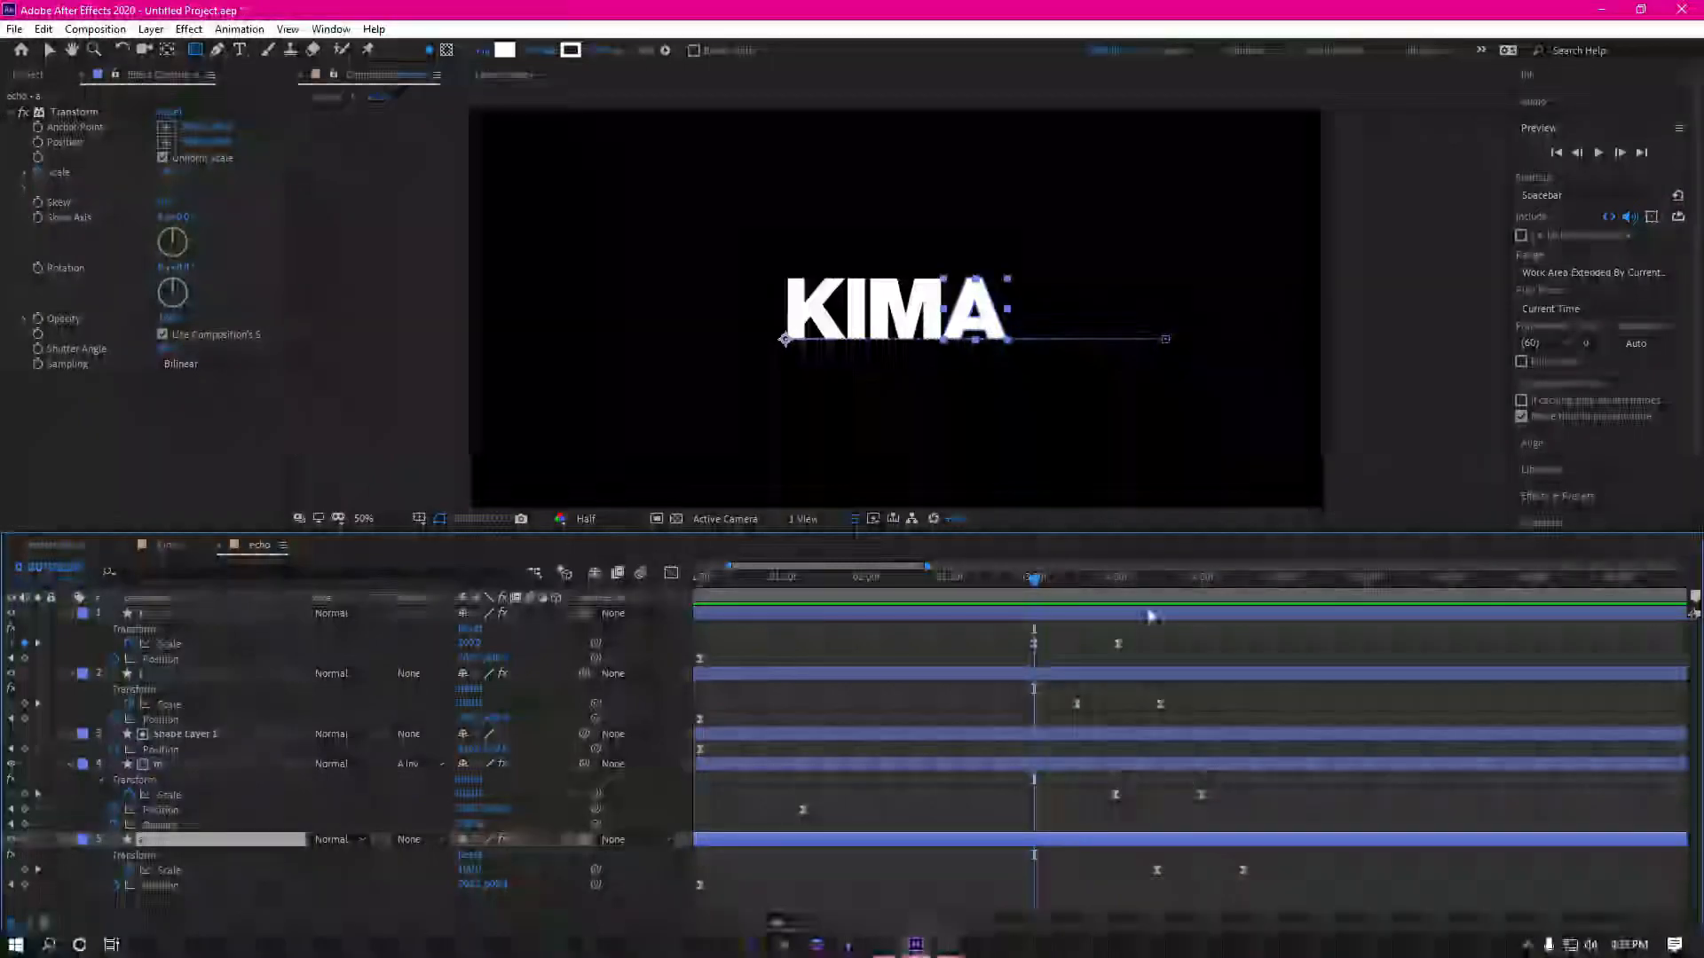
key("space")
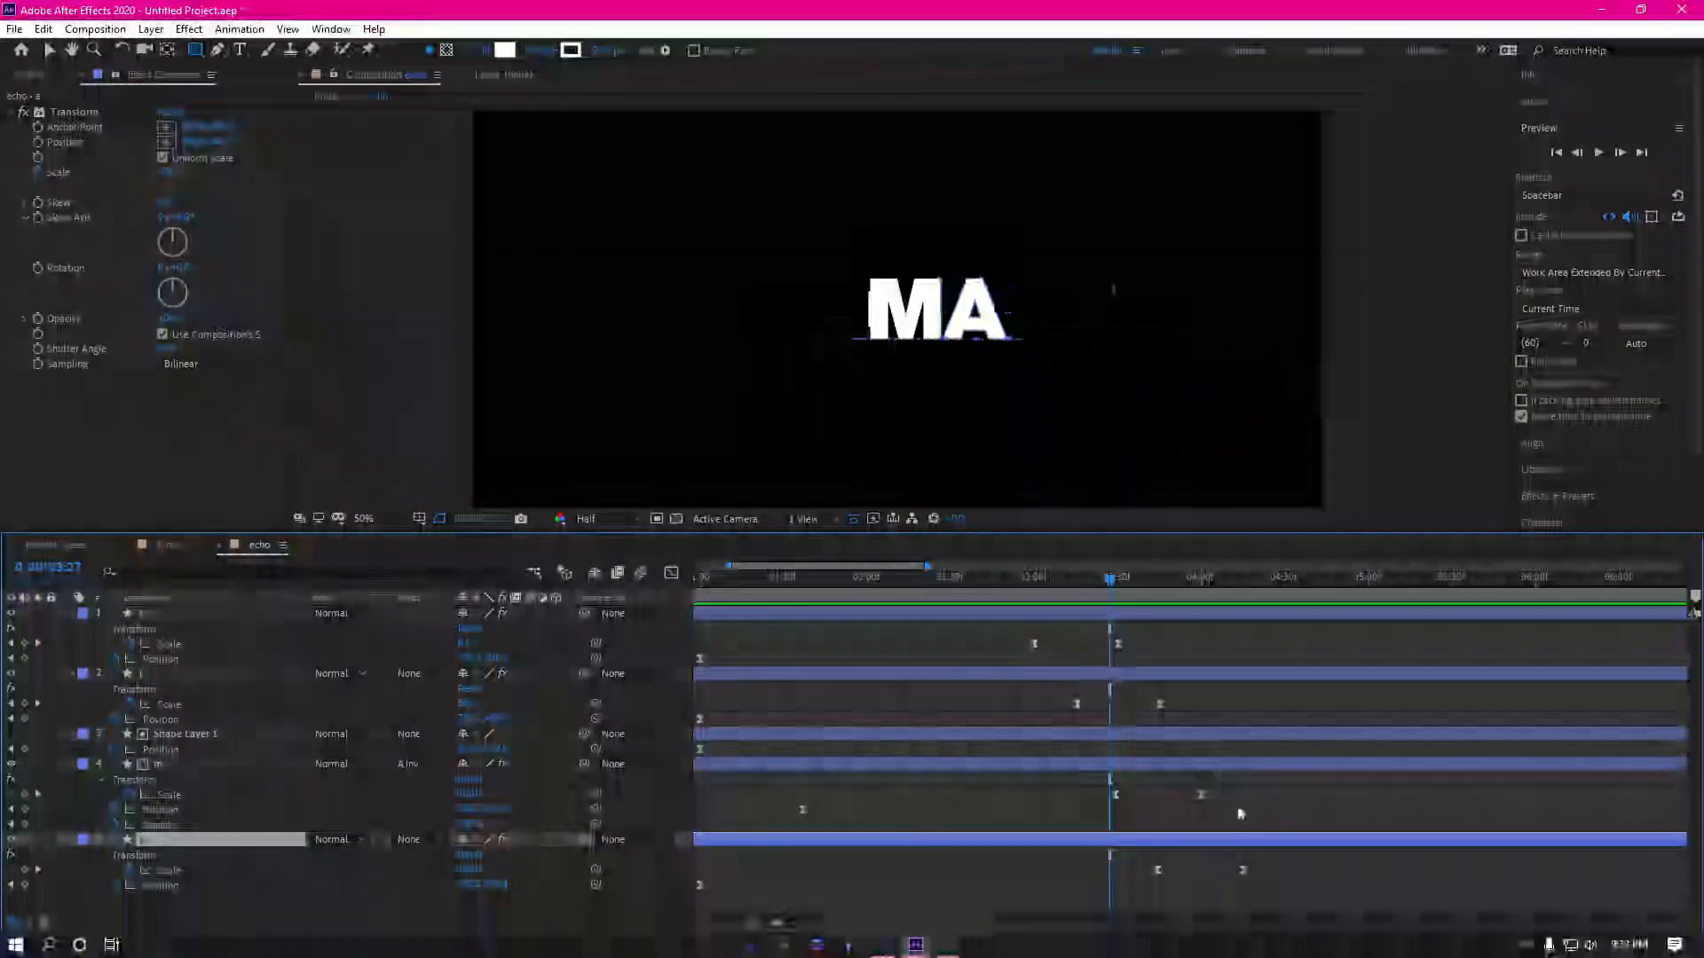
left_click(1072, 801)
key("shift+F3")
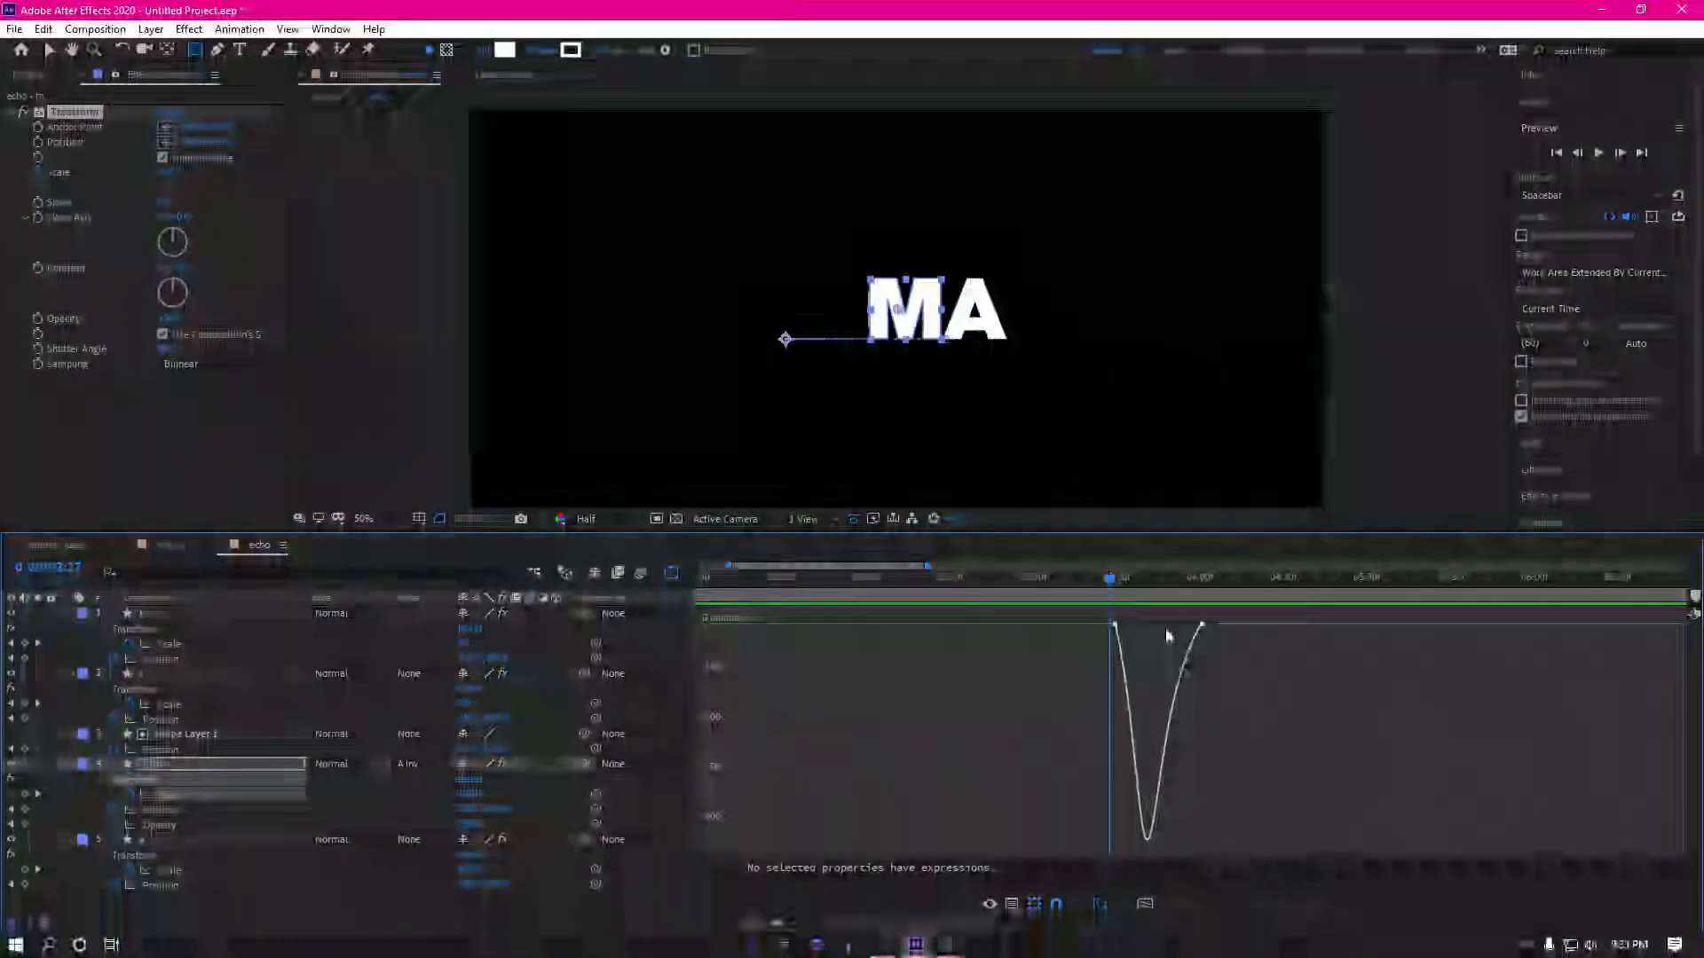
left_click(1114, 624)
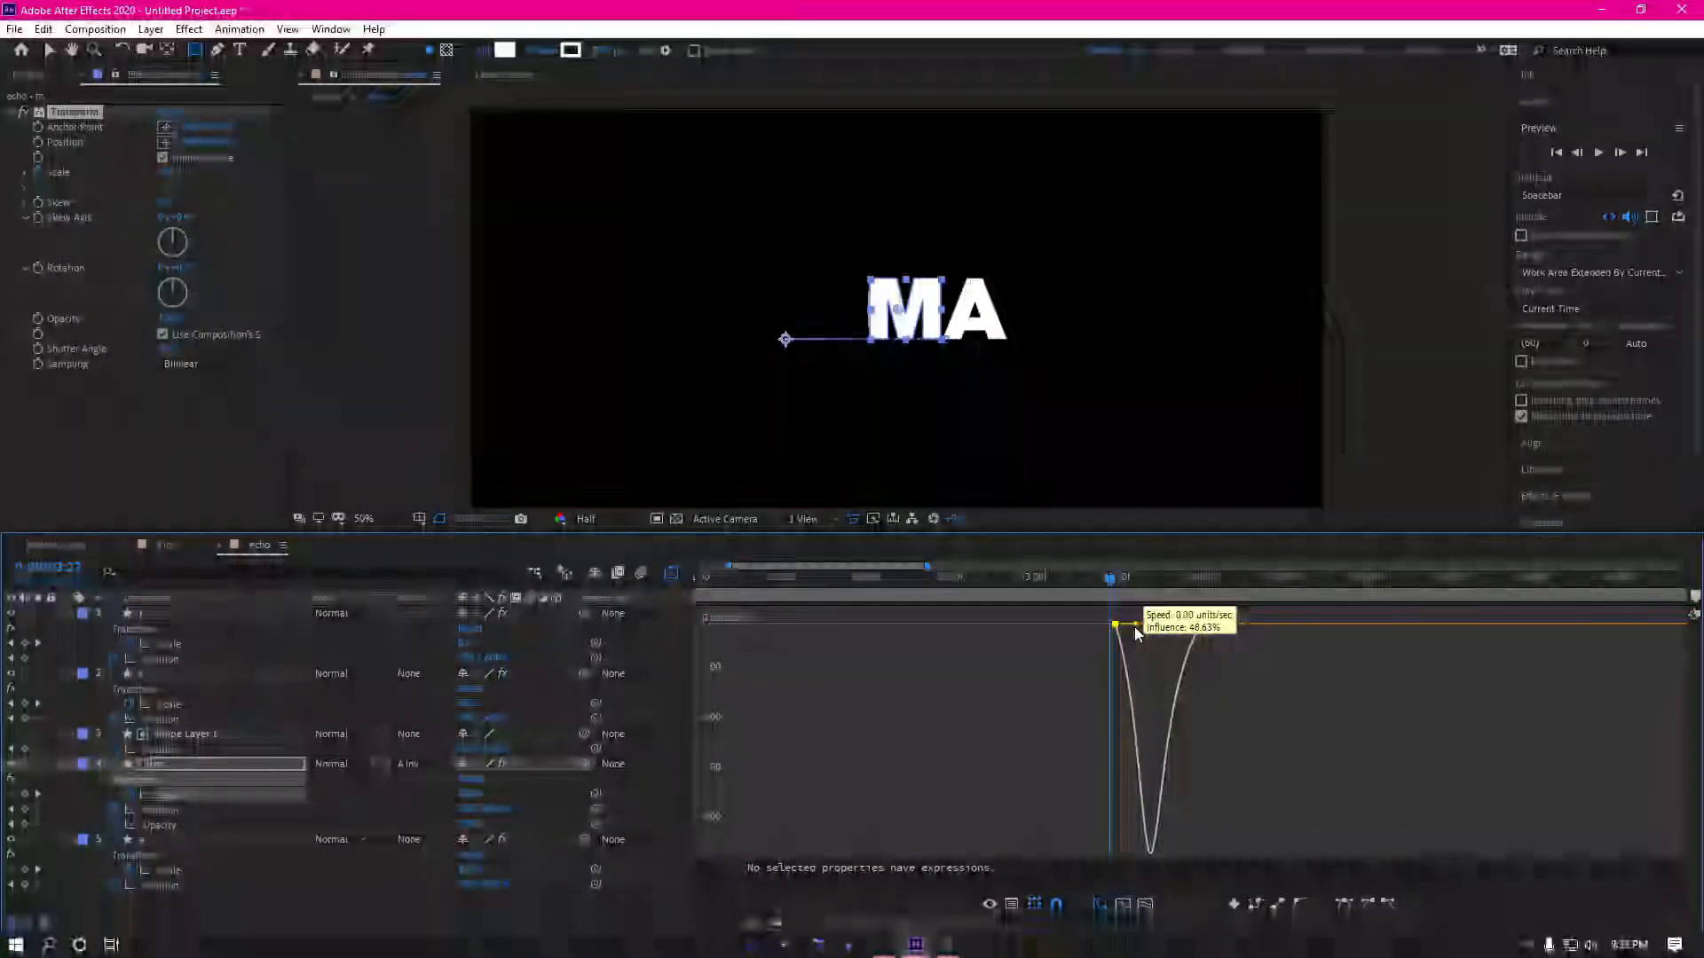
left_click_drag(1174, 624, 1158, 625)
Step: Play the letters' scale-out with the new easing, close the Graph Editor, and replay it in the echo composition
key("space")
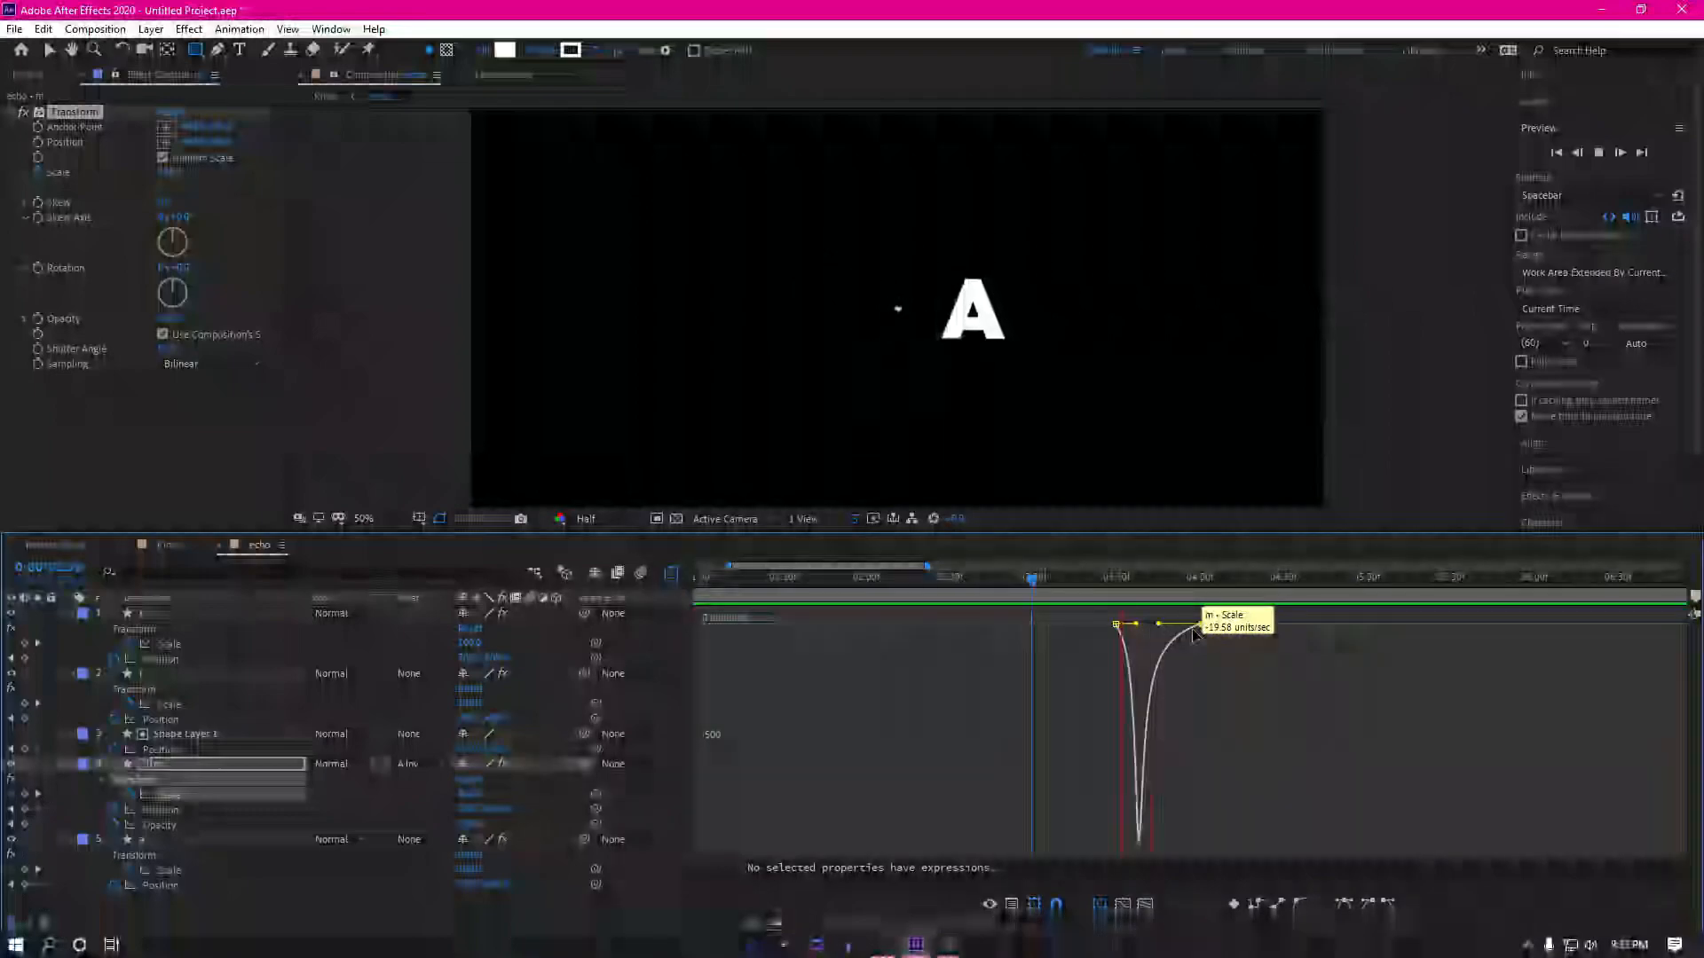
key("space")
left_click(671, 574)
left_click(928, 578)
key("space")
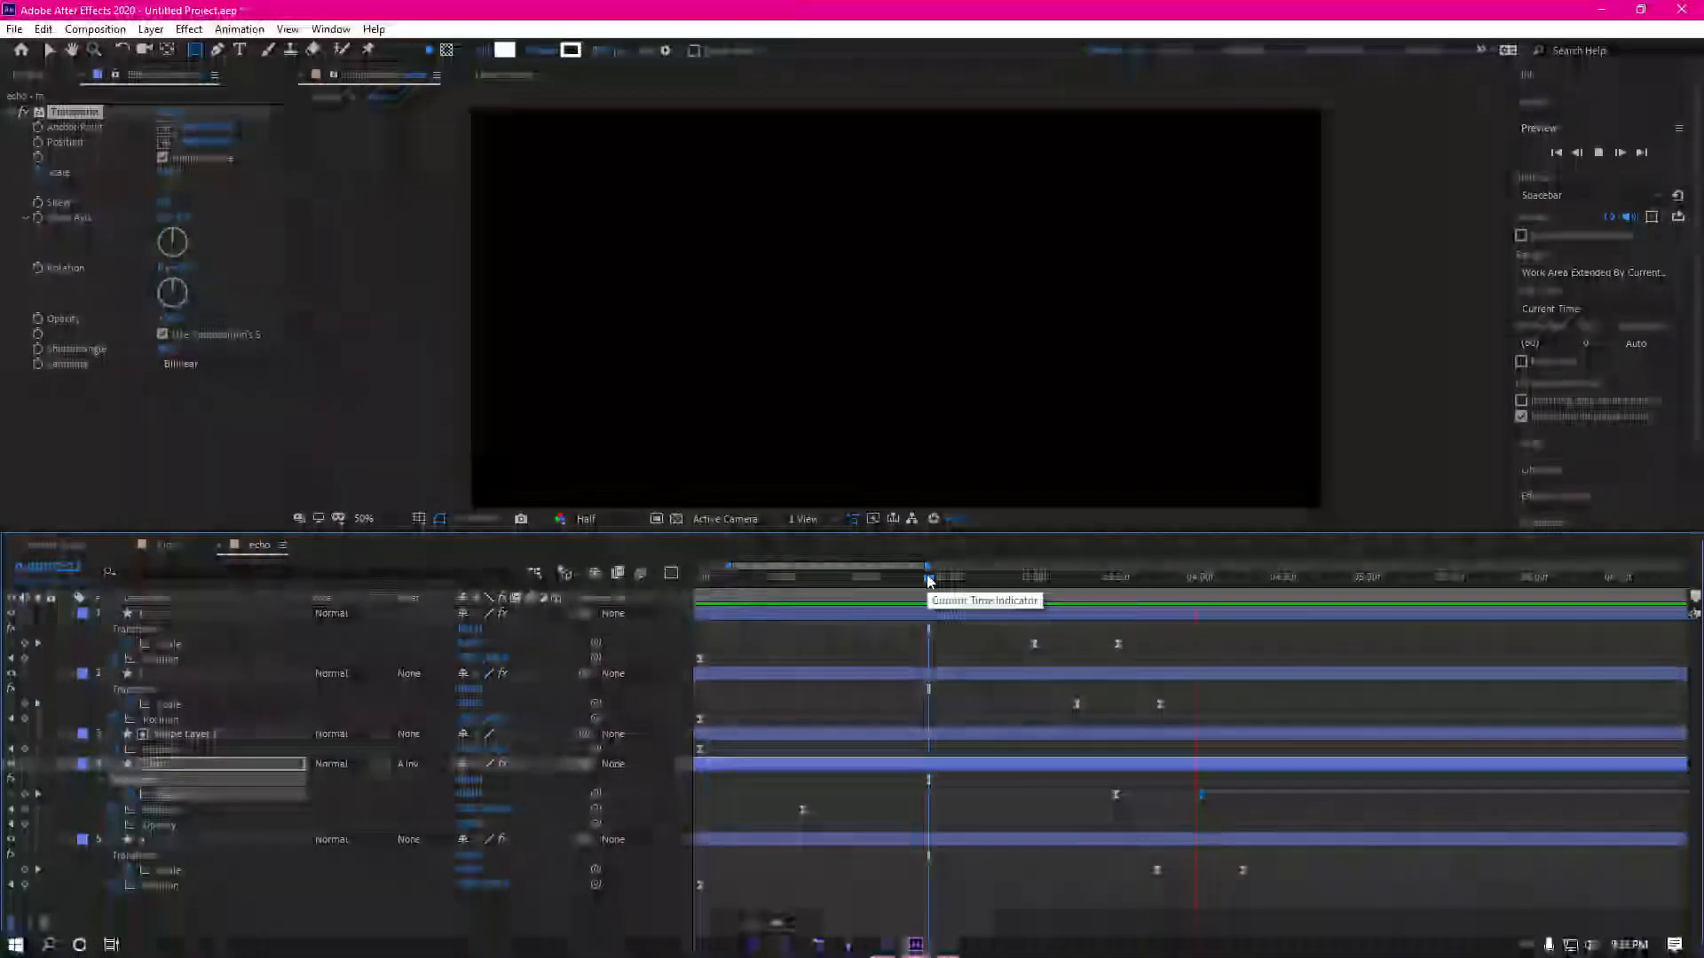
key("space")
Step: Return to the Kima composition and replay the whole animation to check the letters' exit and find where it ends
left_click(165, 545)
key("space")
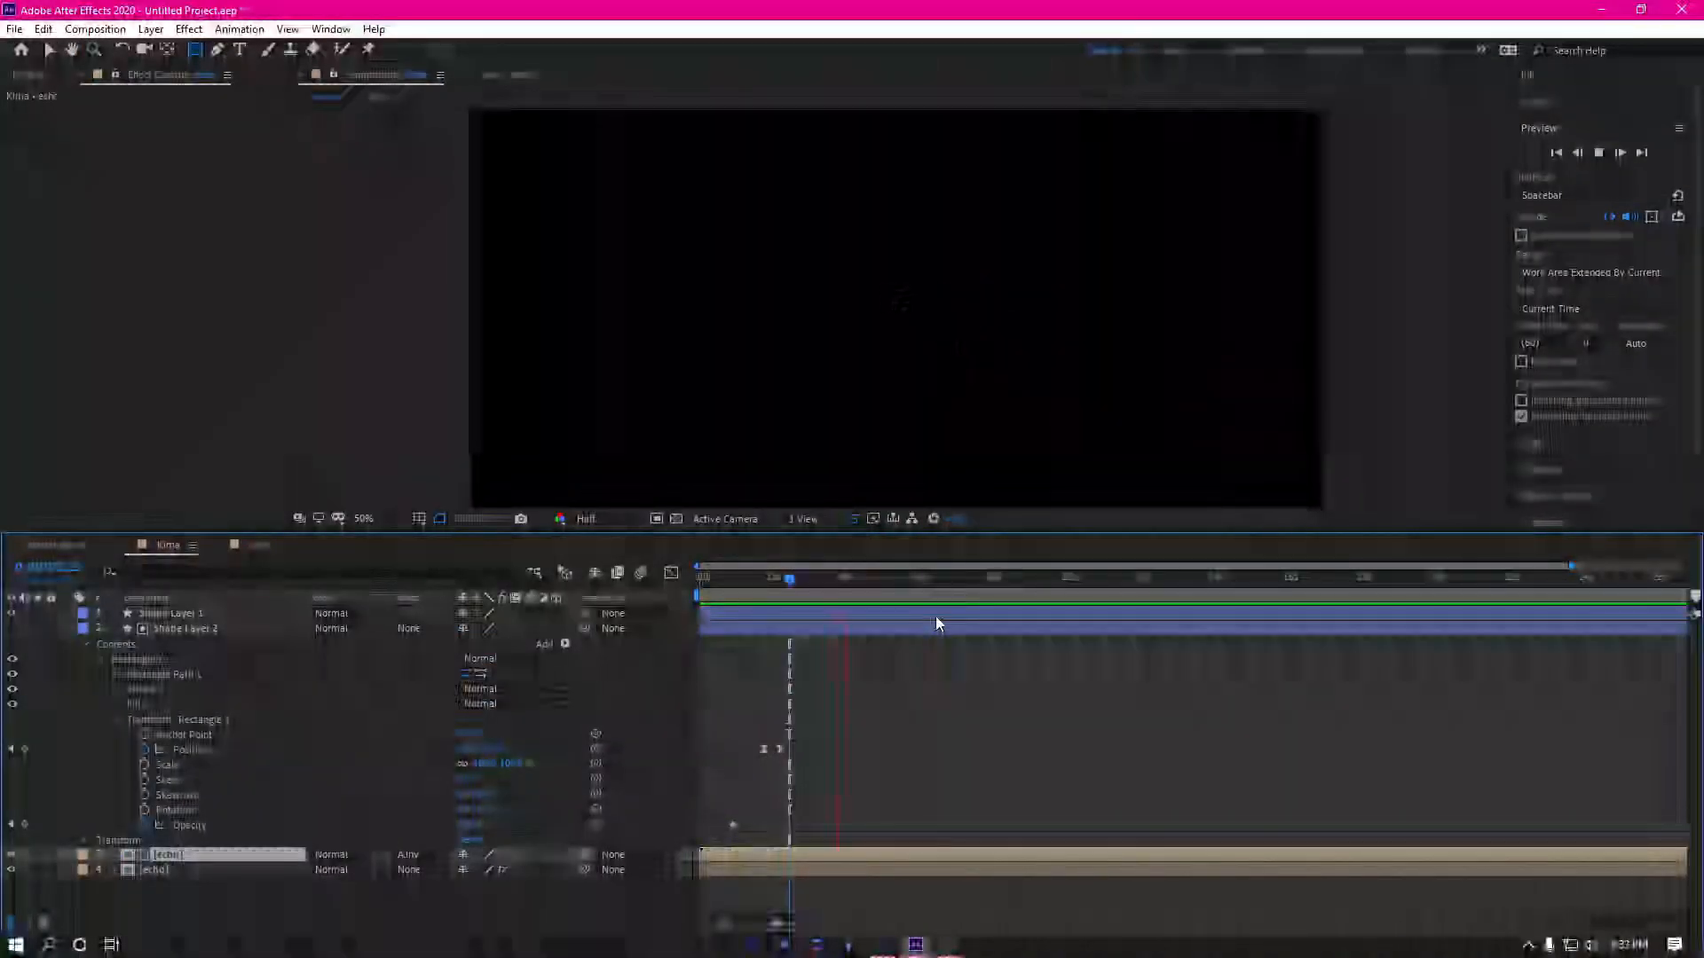
key("space")
key("space")
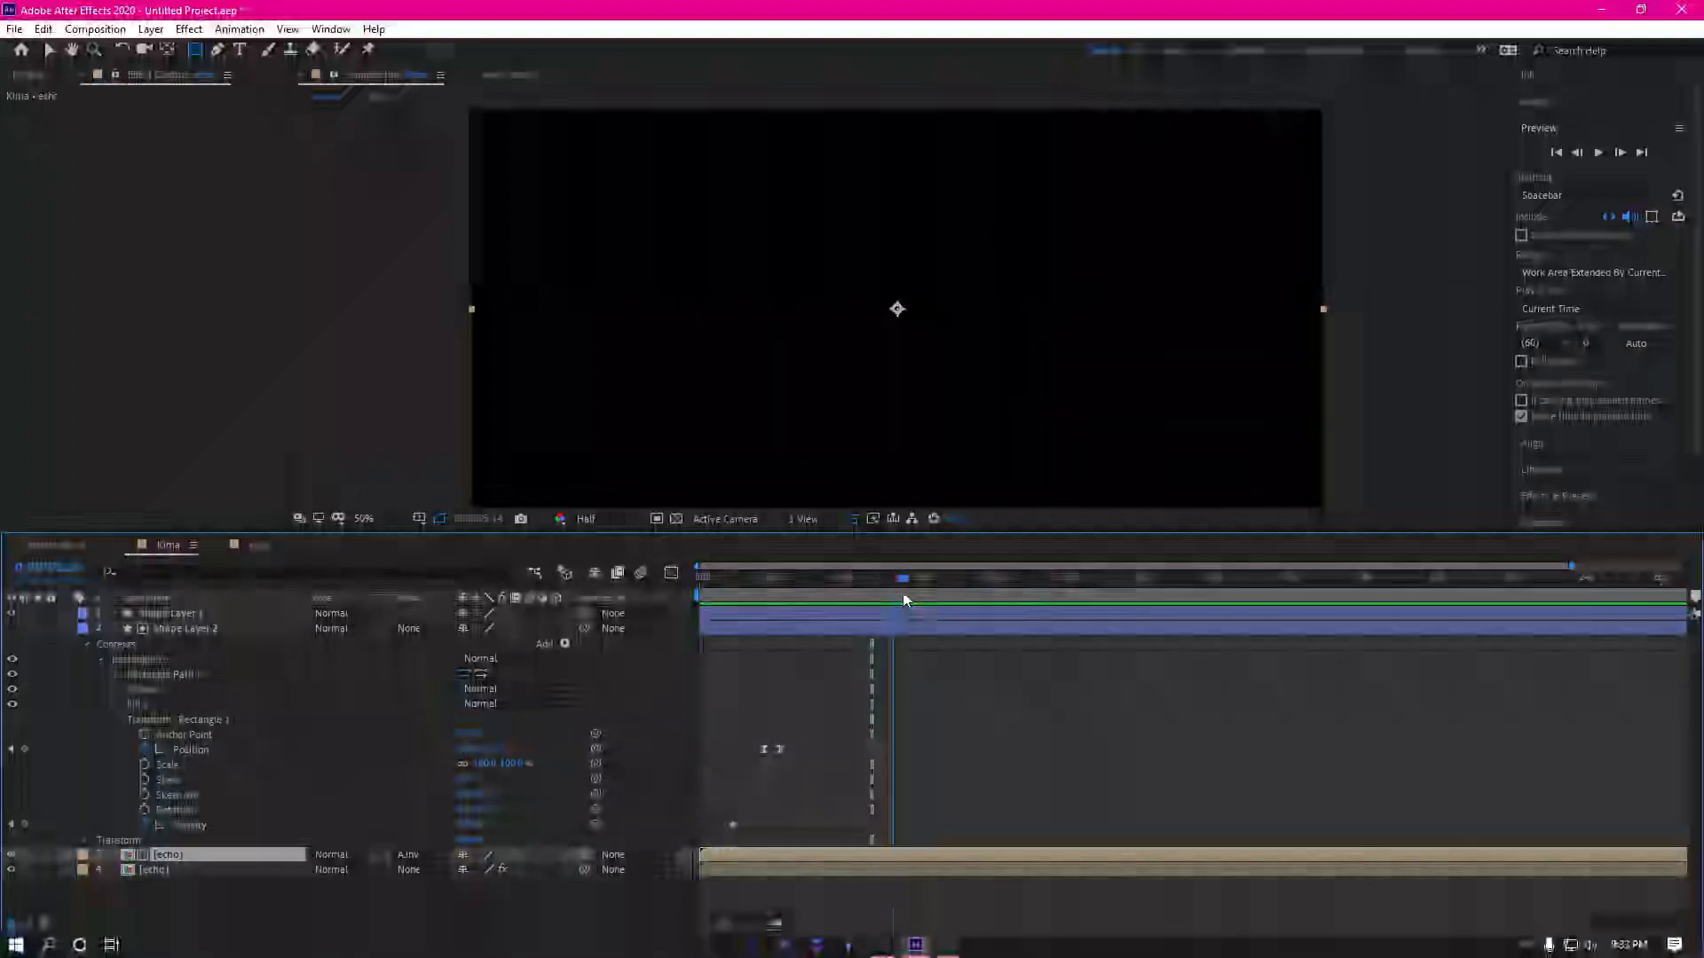
key("space")
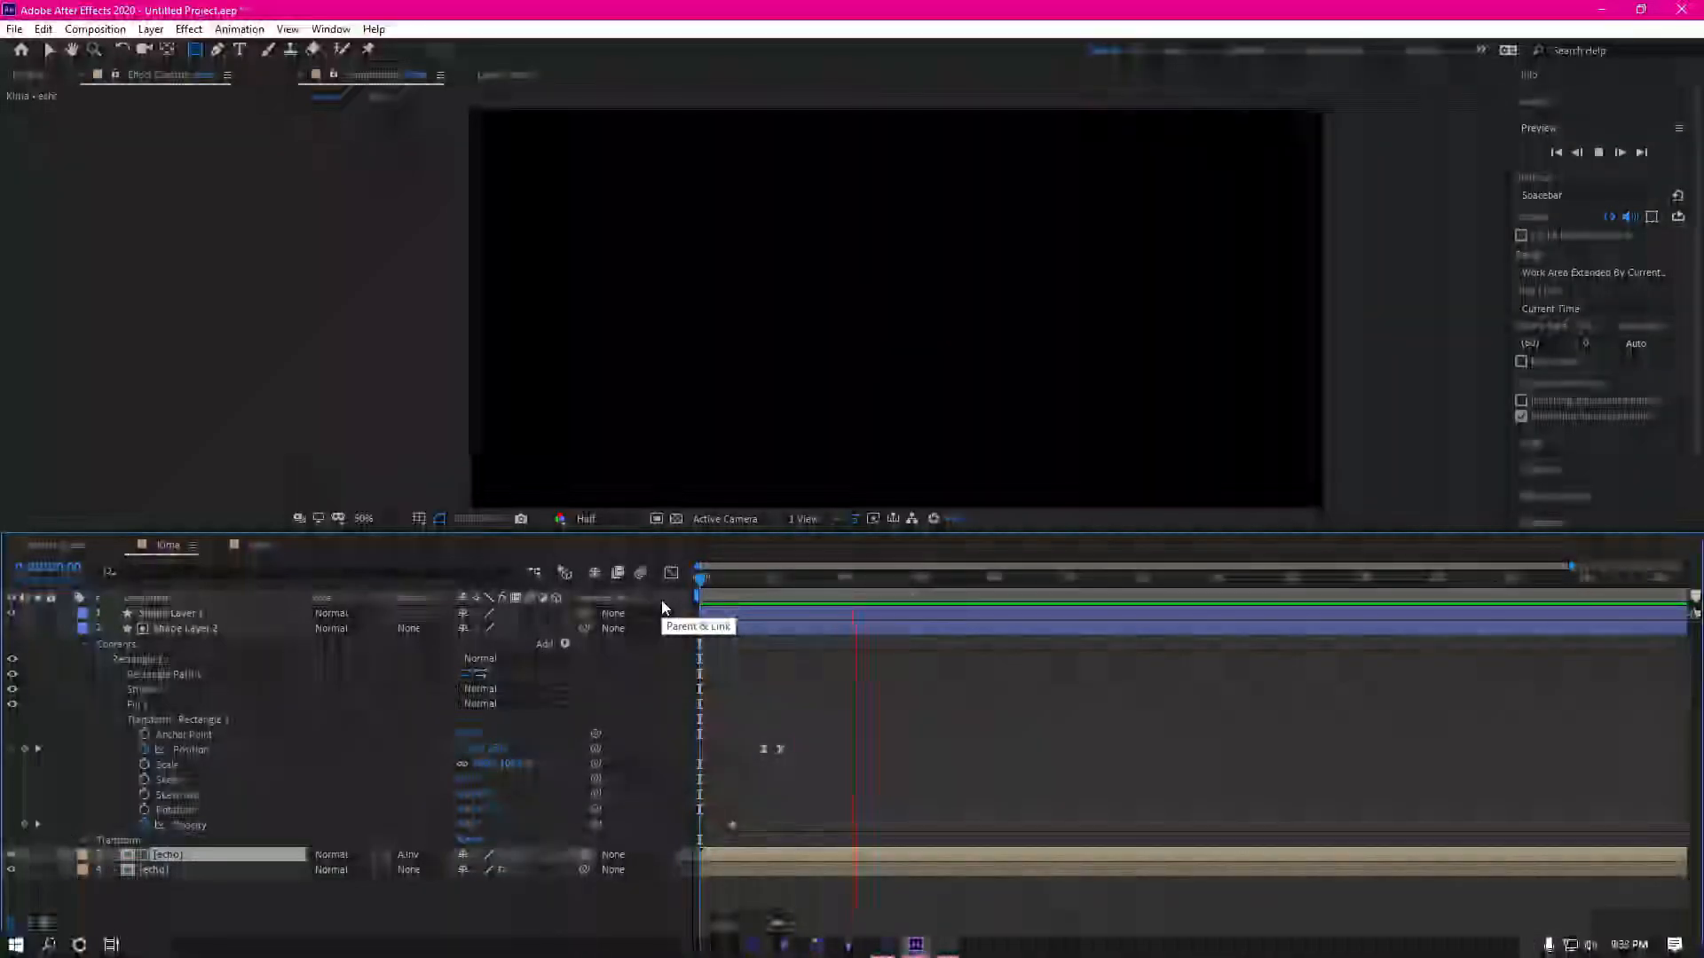
key("space")
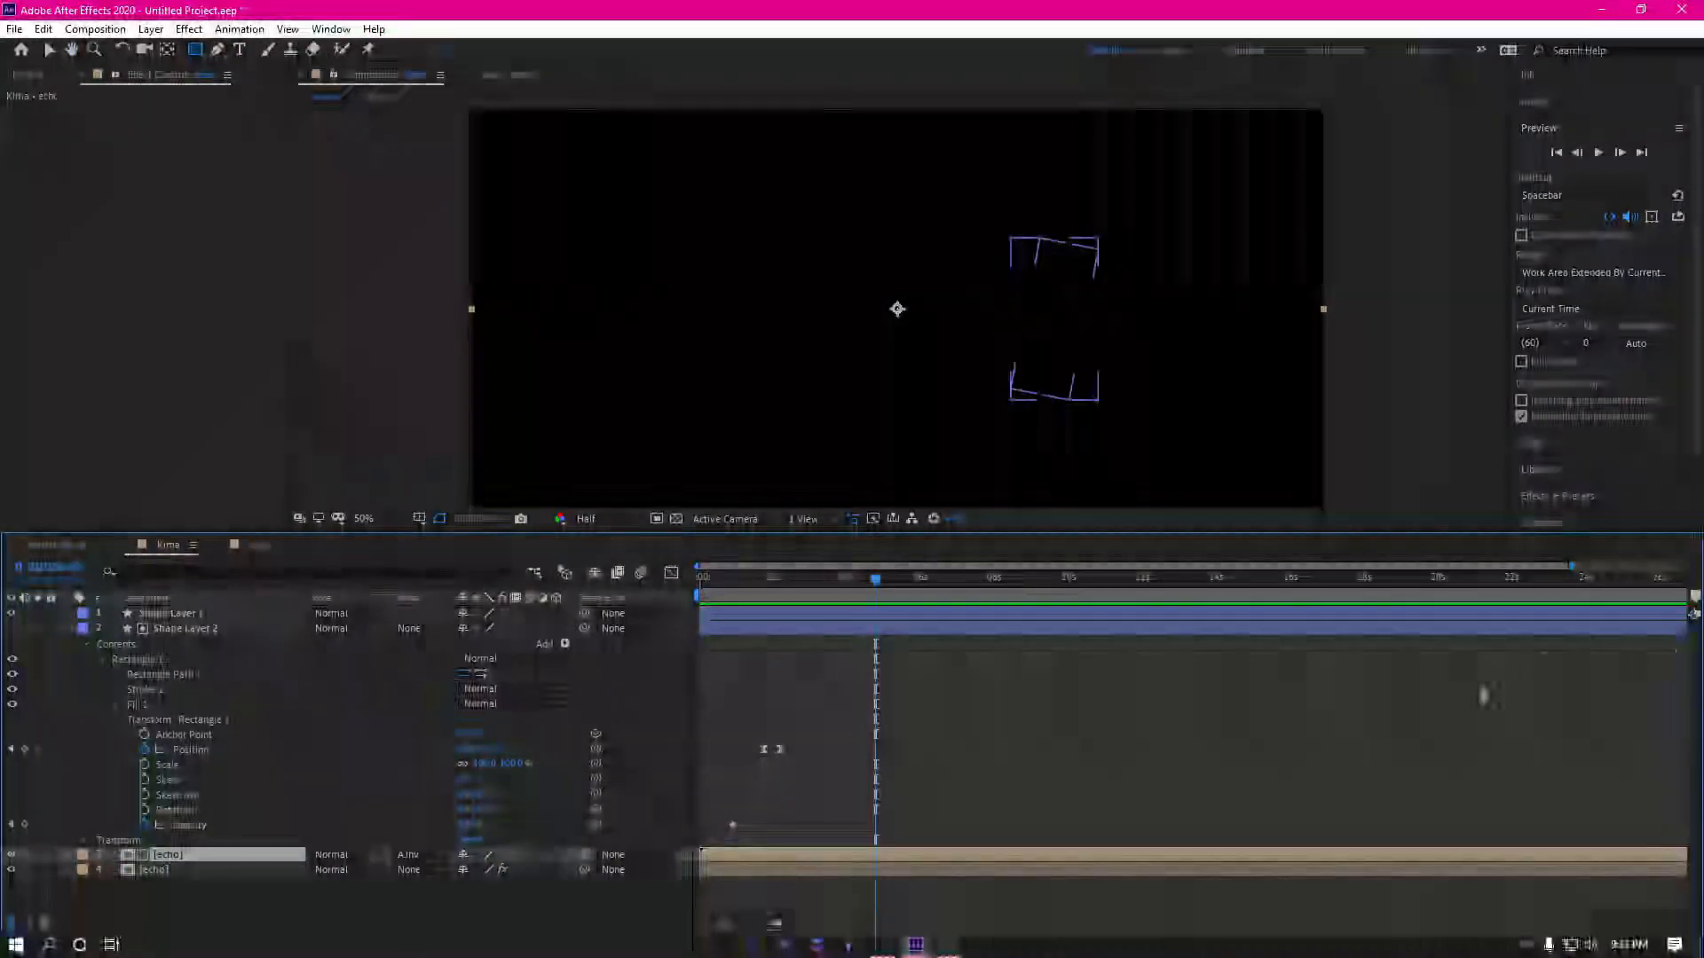
Step: Shorten the Kima composition's work area to end at about 5 seconds, just after the letters' exit, and preview it
left_click_drag(723, 927, 698, 939)
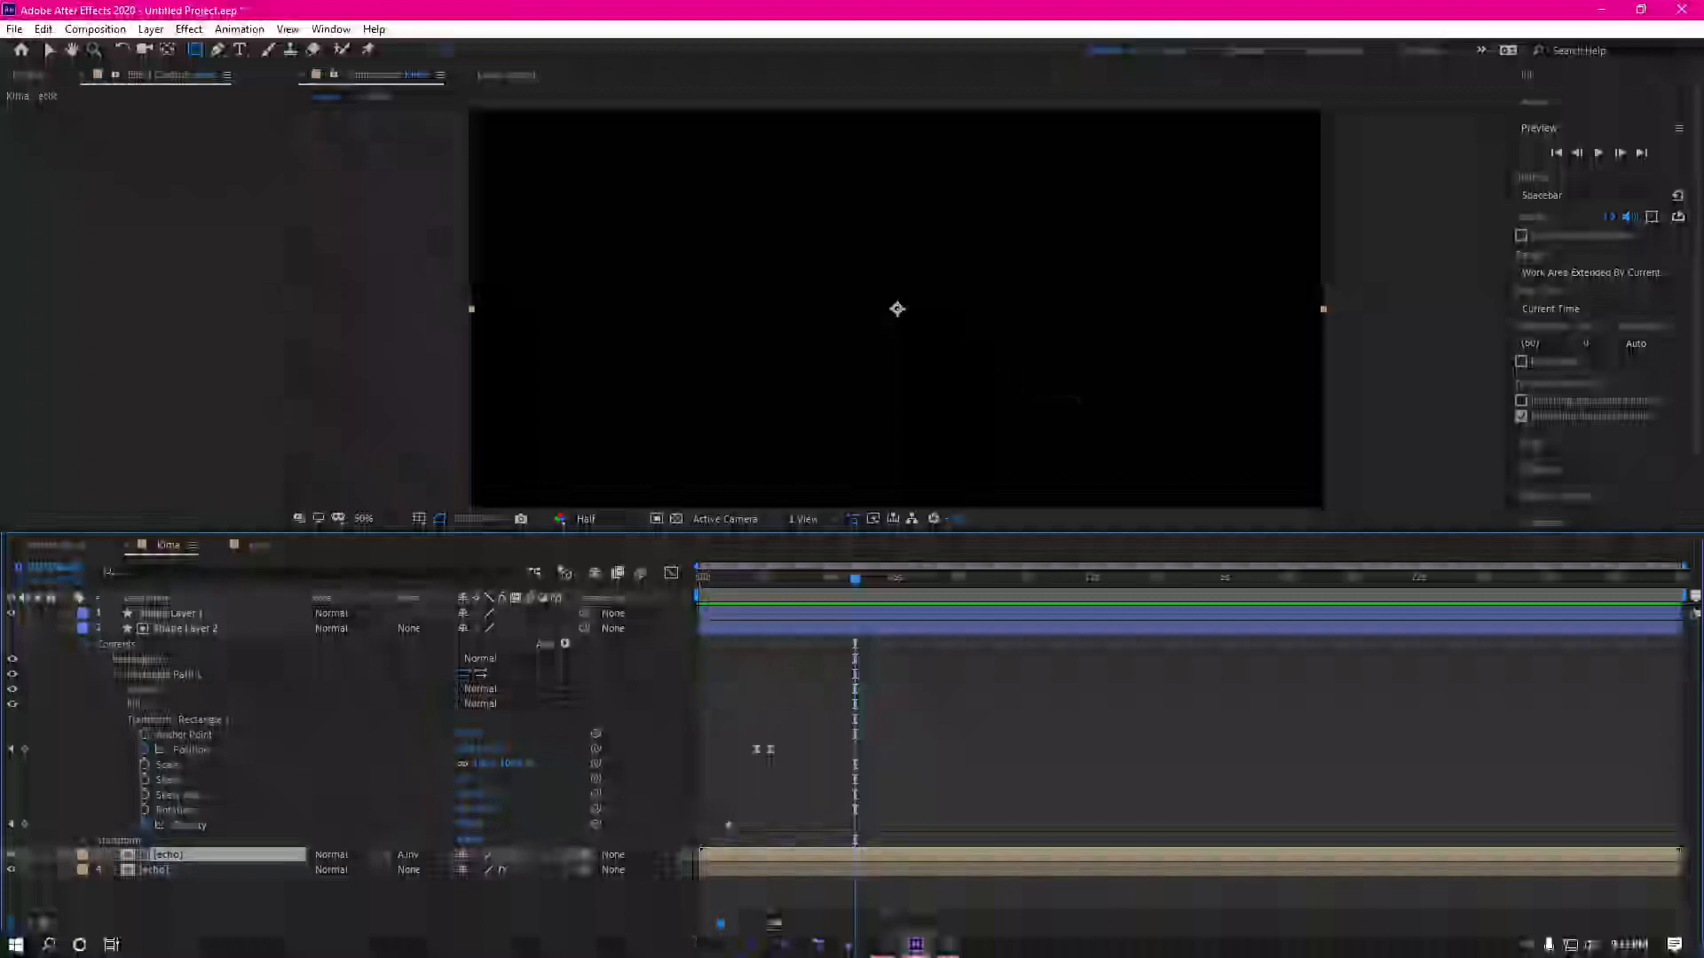
left_click_drag(1682, 597, 857, 636)
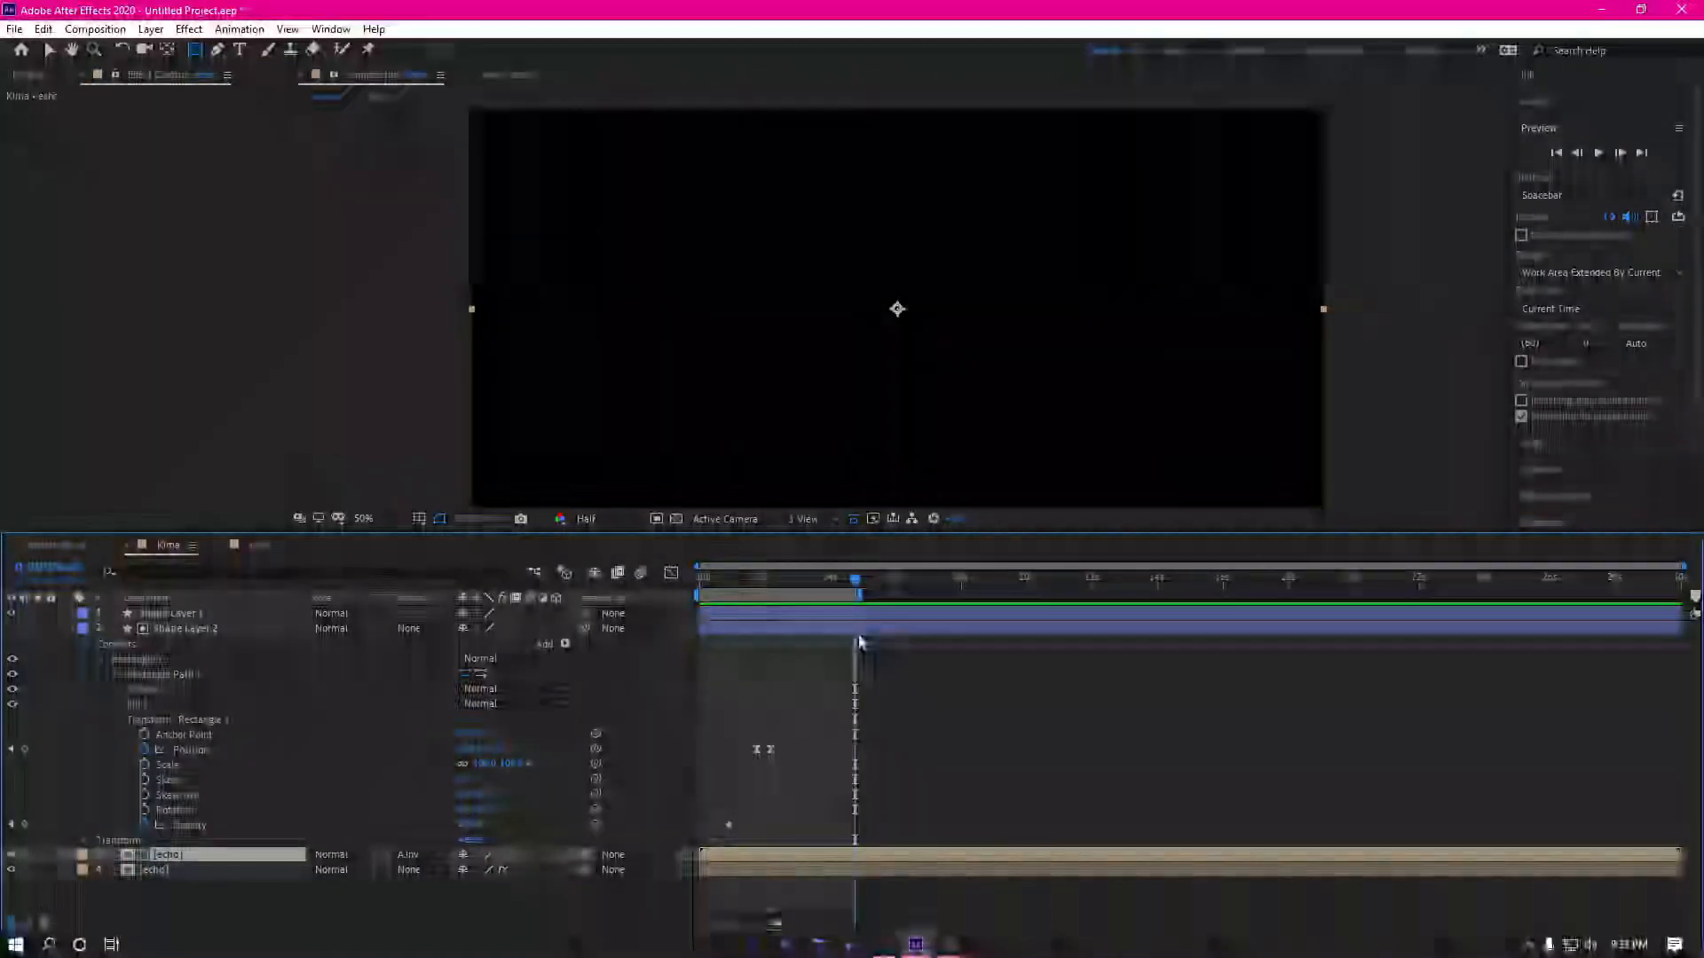
key("space")
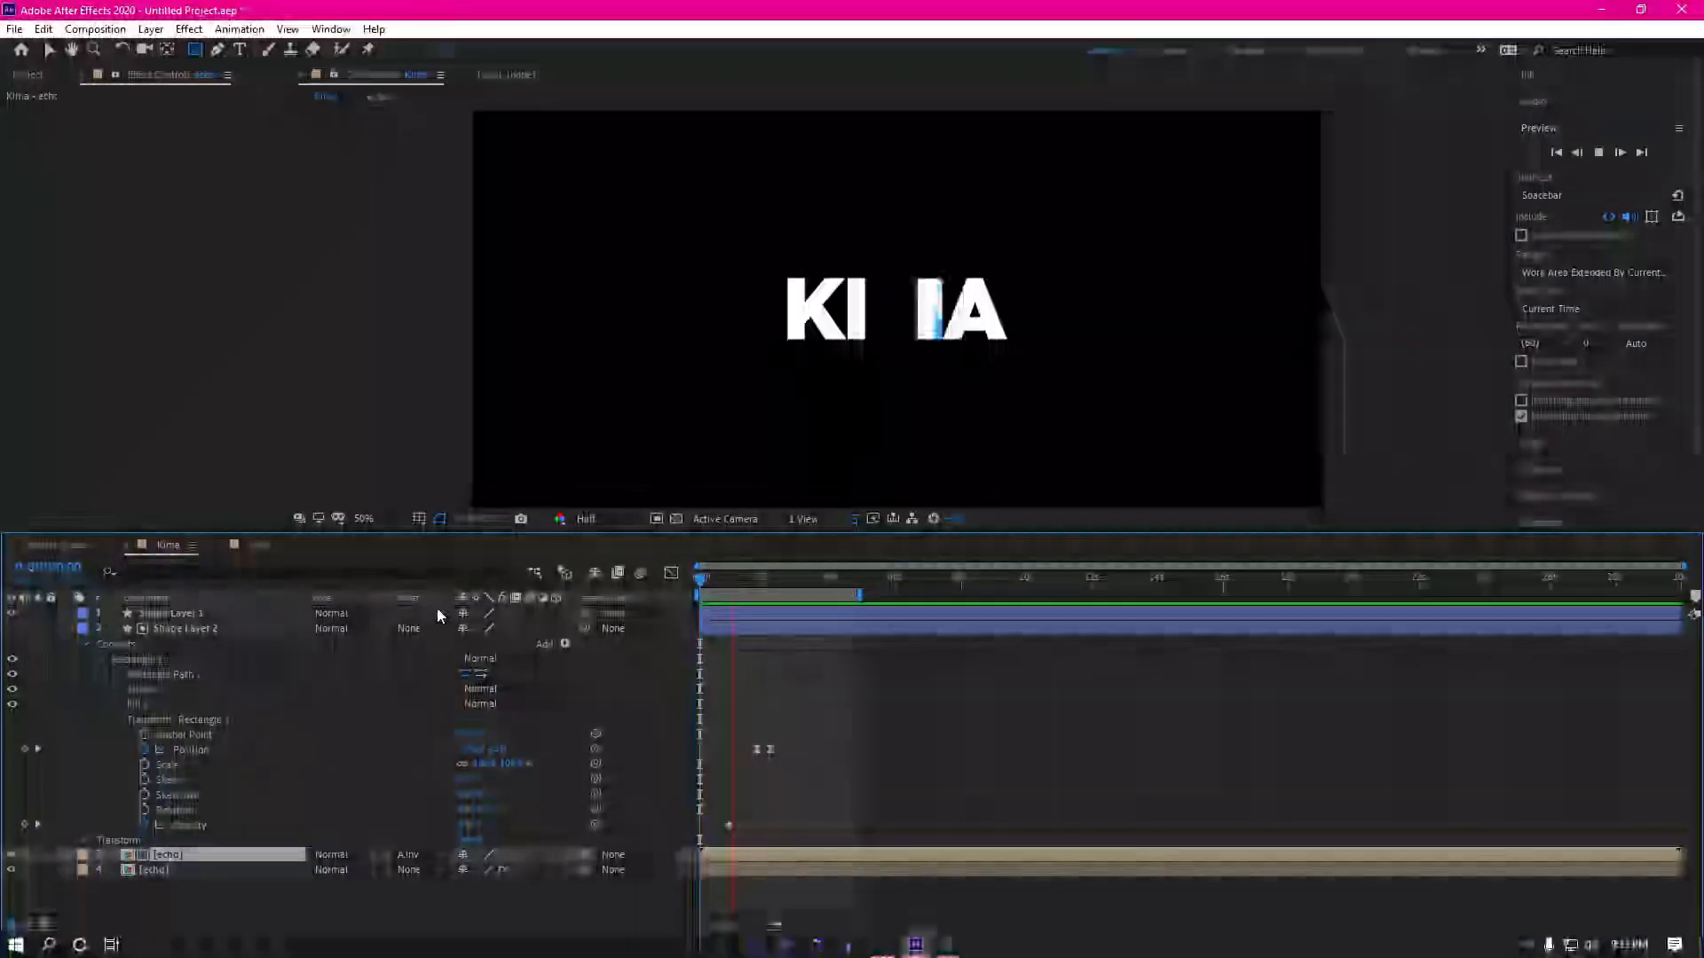